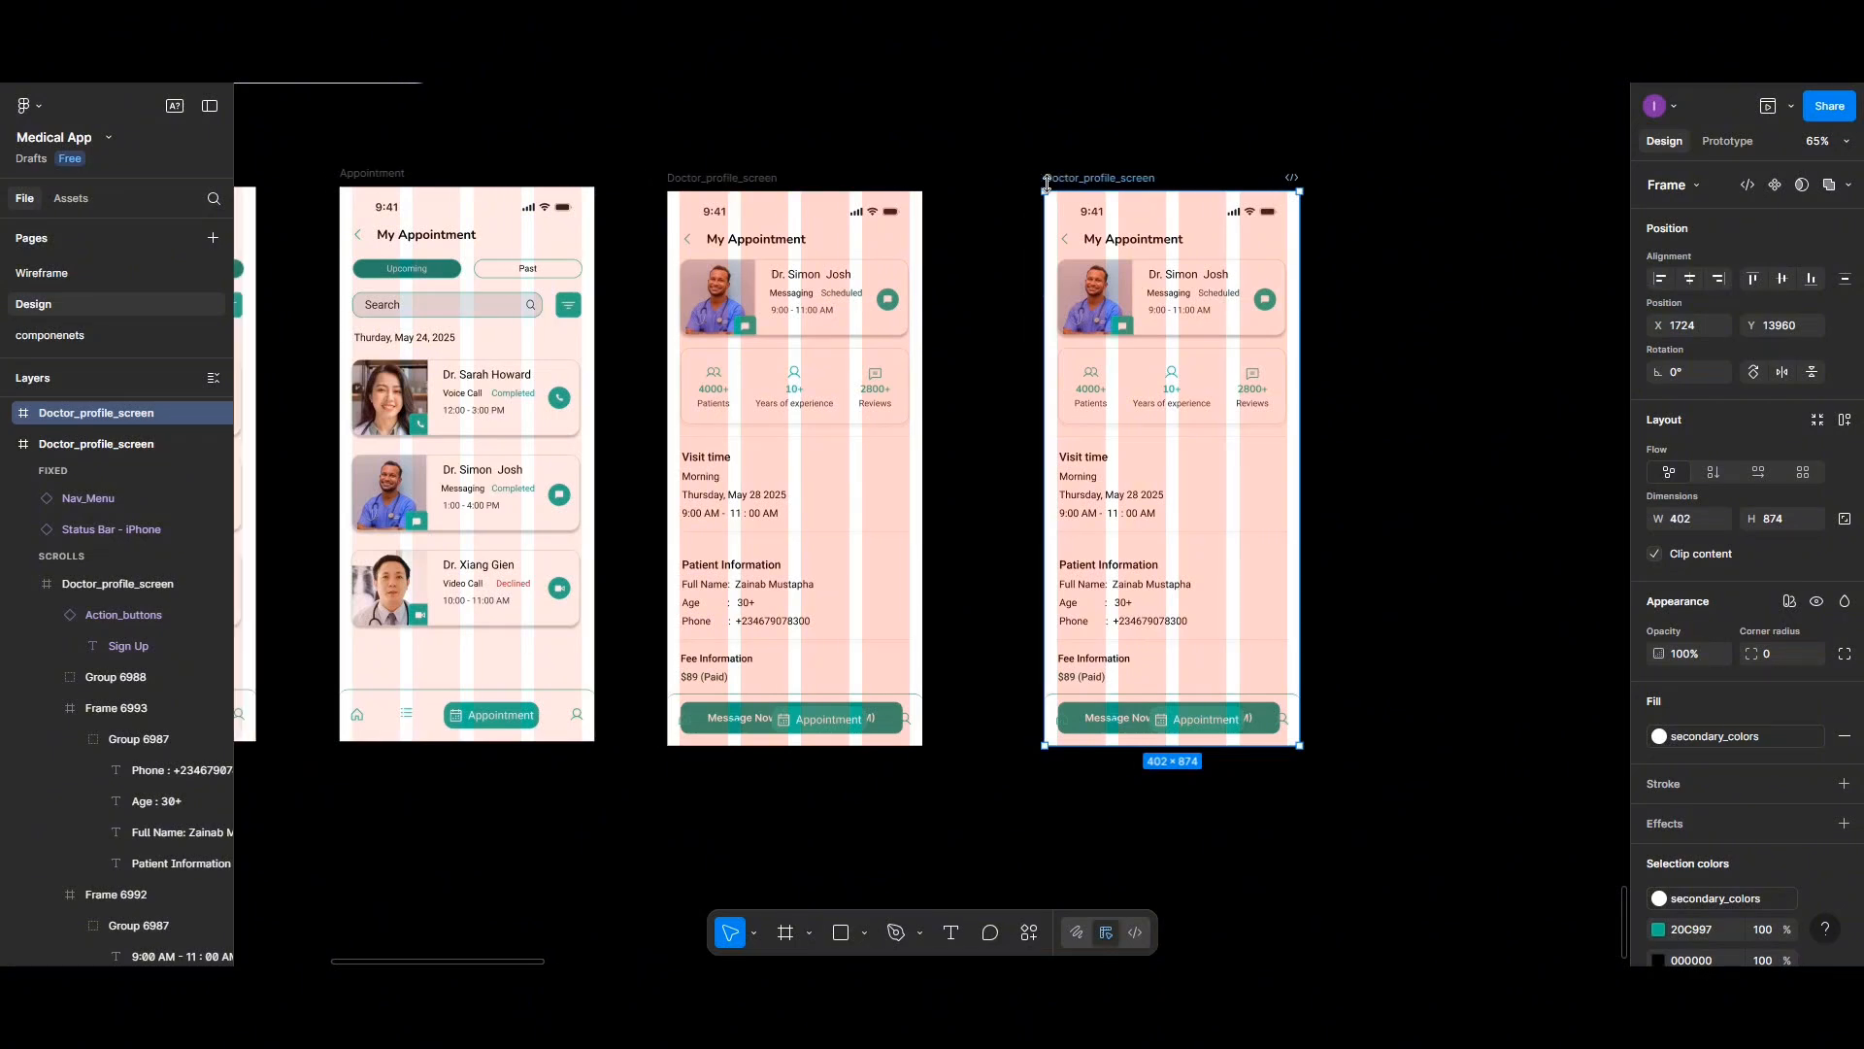
- Move the profile screen's scrolling content out into a separate frame beside the screen
{"action": "left_click", "coordinate": [905, 476]}
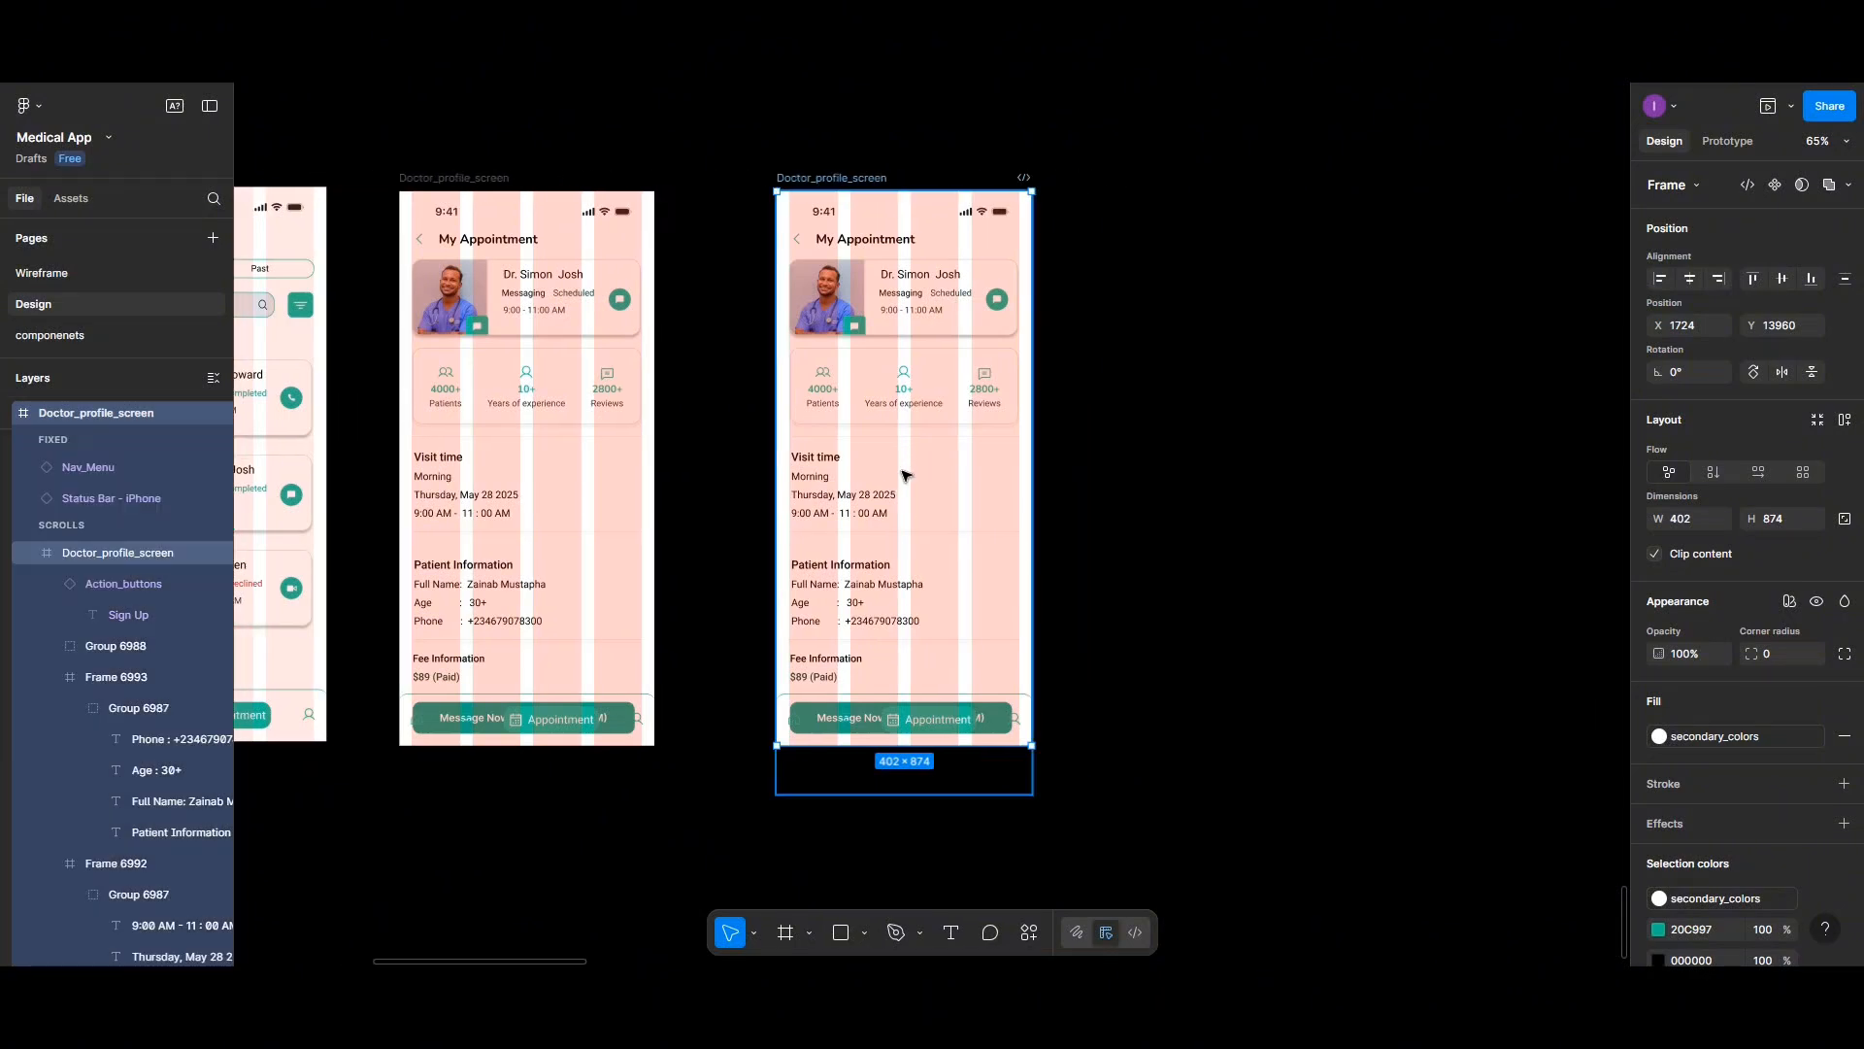
{"action": "left_click_drag", "start_coordinate": [905, 476], "coordinate": [1324, 492]}
{"action": "left_click", "coordinate": [981, 483]}
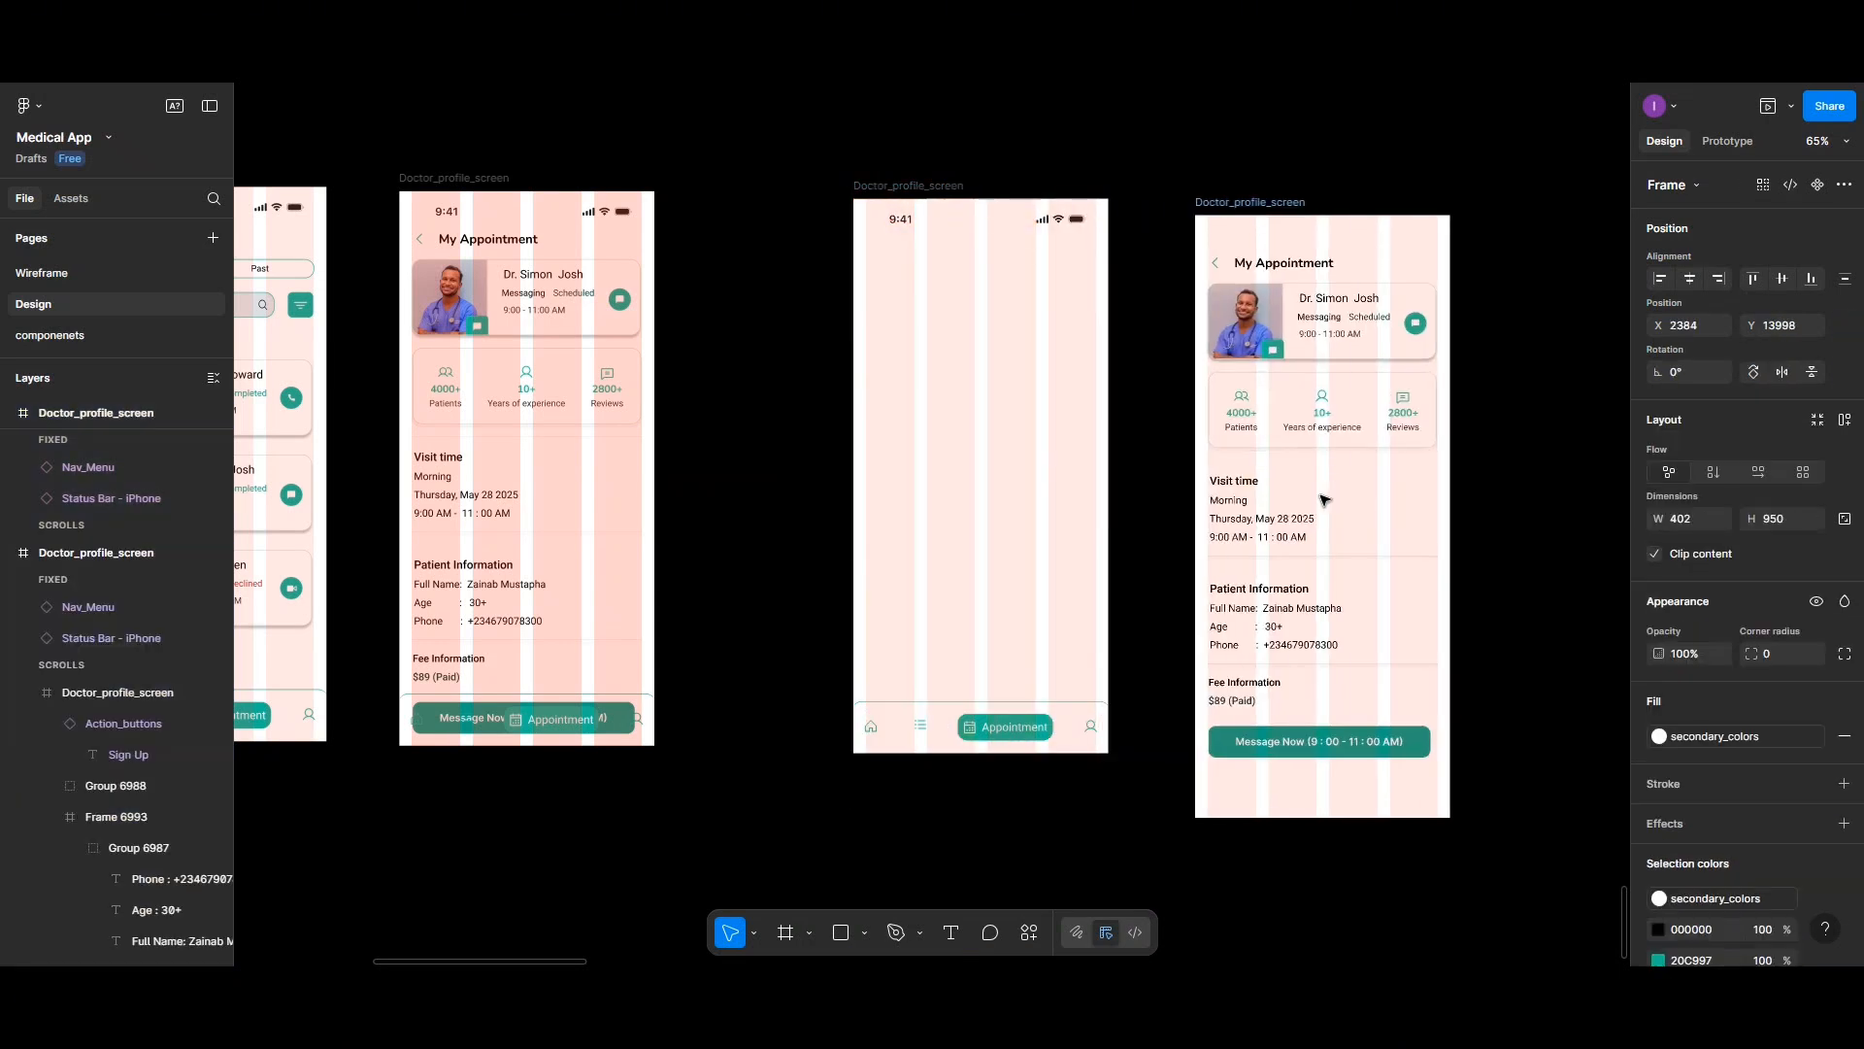
- Move the header title, doctor card and stats card back into the emptied screen
{"action": "left_click_drag", "start_coordinate": [1278, 272], "coordinate": [926, 250]}
{"action": "left_click", "coordinate": [1364, 272]}
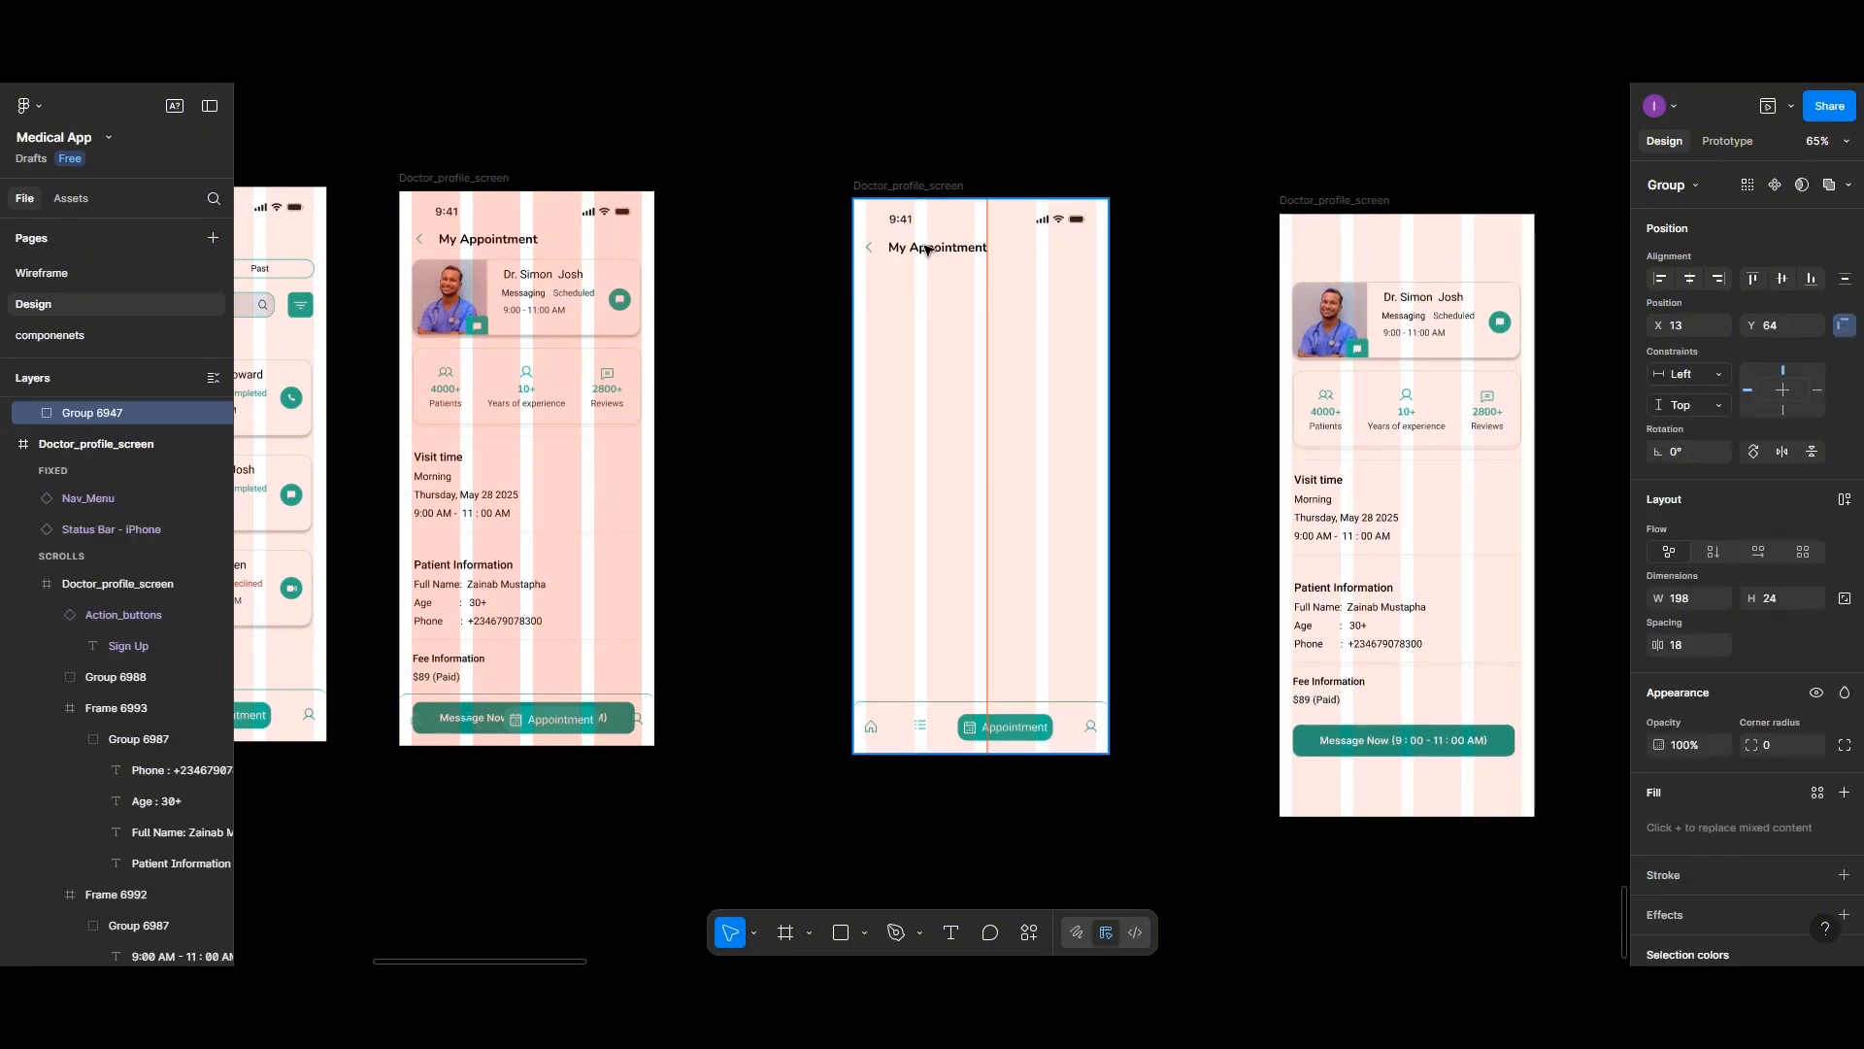
{"action": "left_click_drag", "start_coordinate": [1354, 332], "coordinate": [930, 316]}
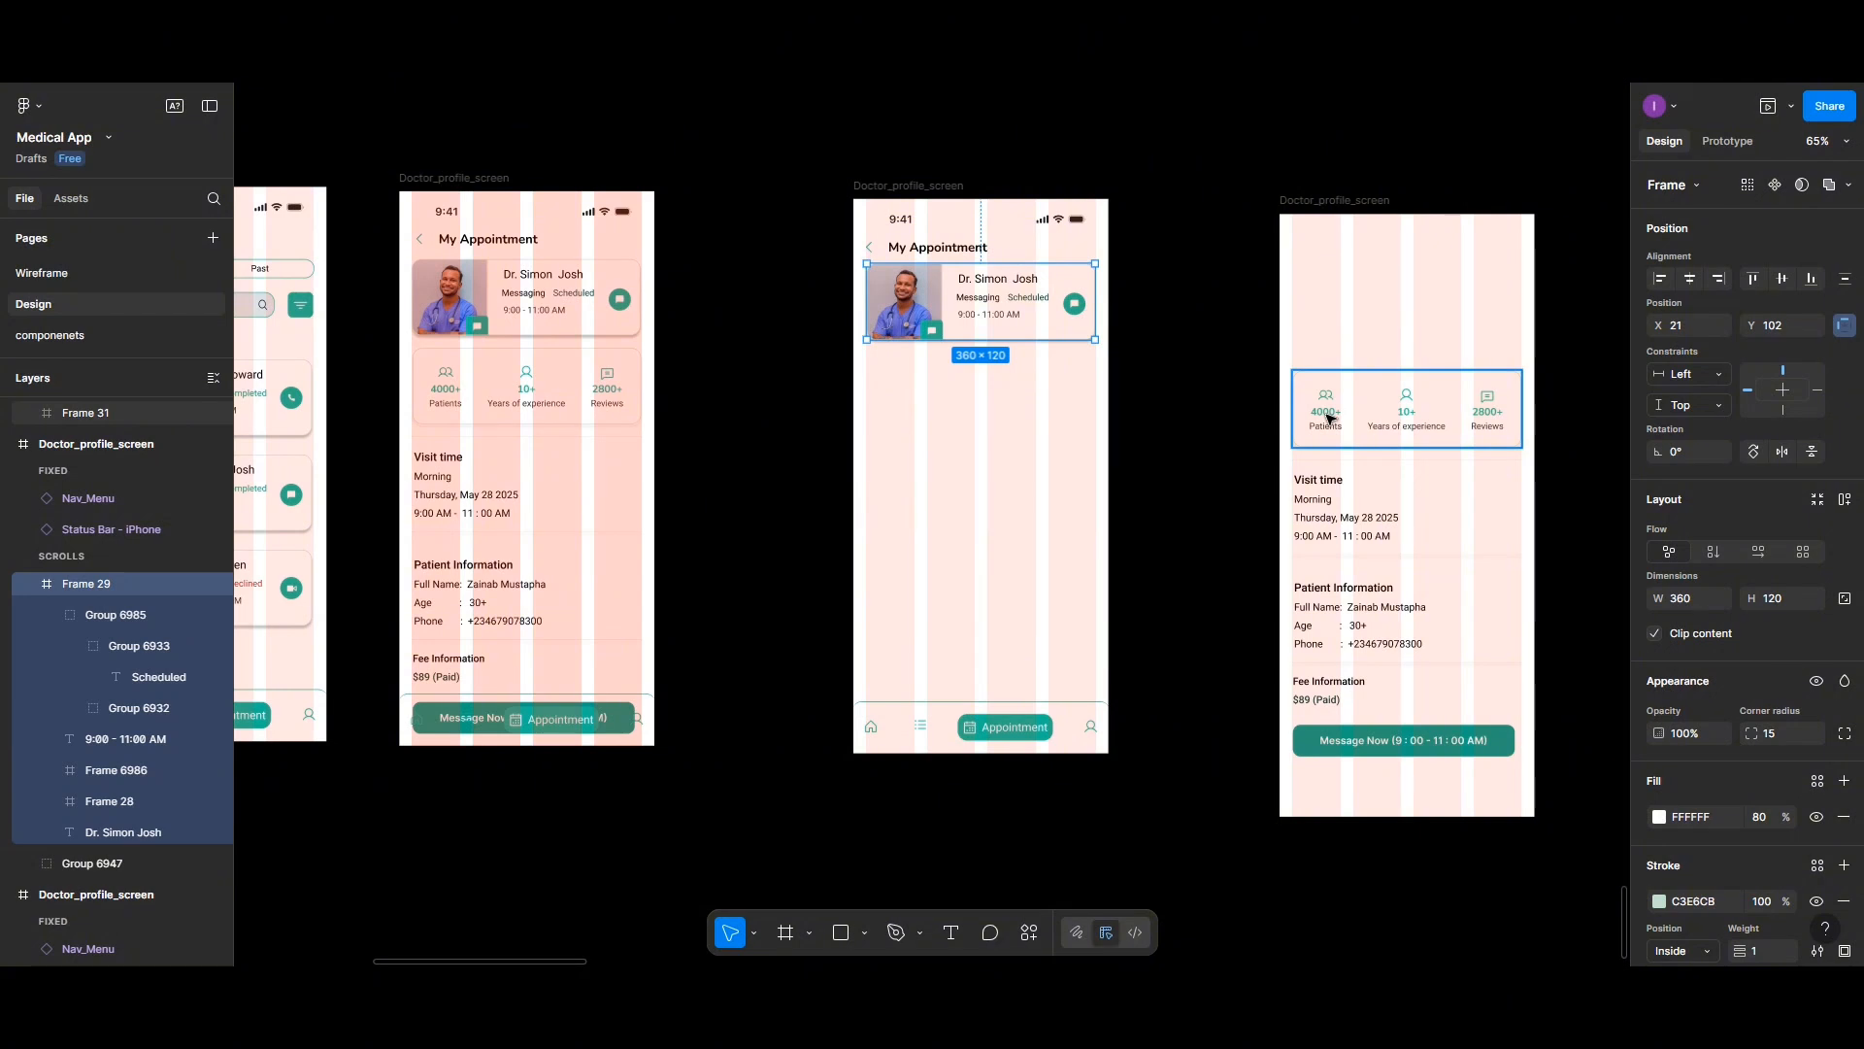
{"action": "left_click_drag", "start_coordinate": [1325, 416], "coordinate": [910, 408]}
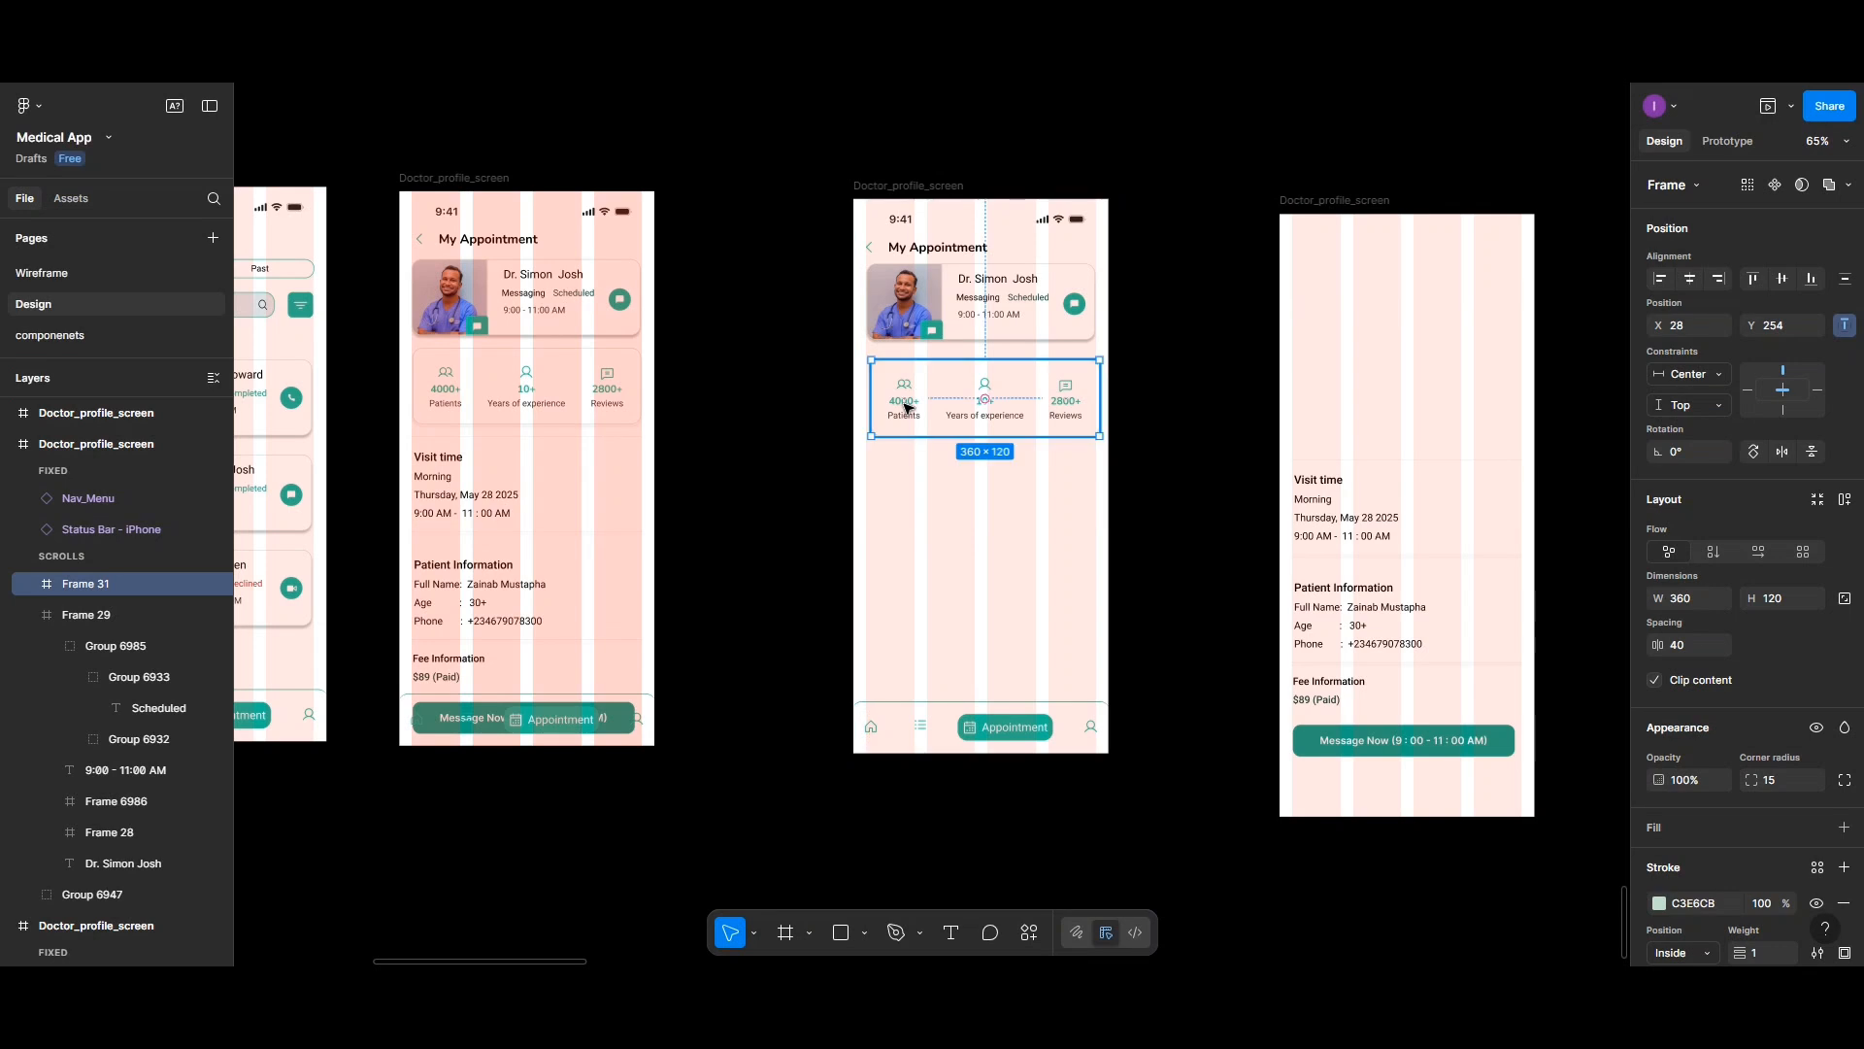
- Delete the leftover content frame and the bottom navigation menu
{"action": "left_click", "coordinate": [1311, 201]}
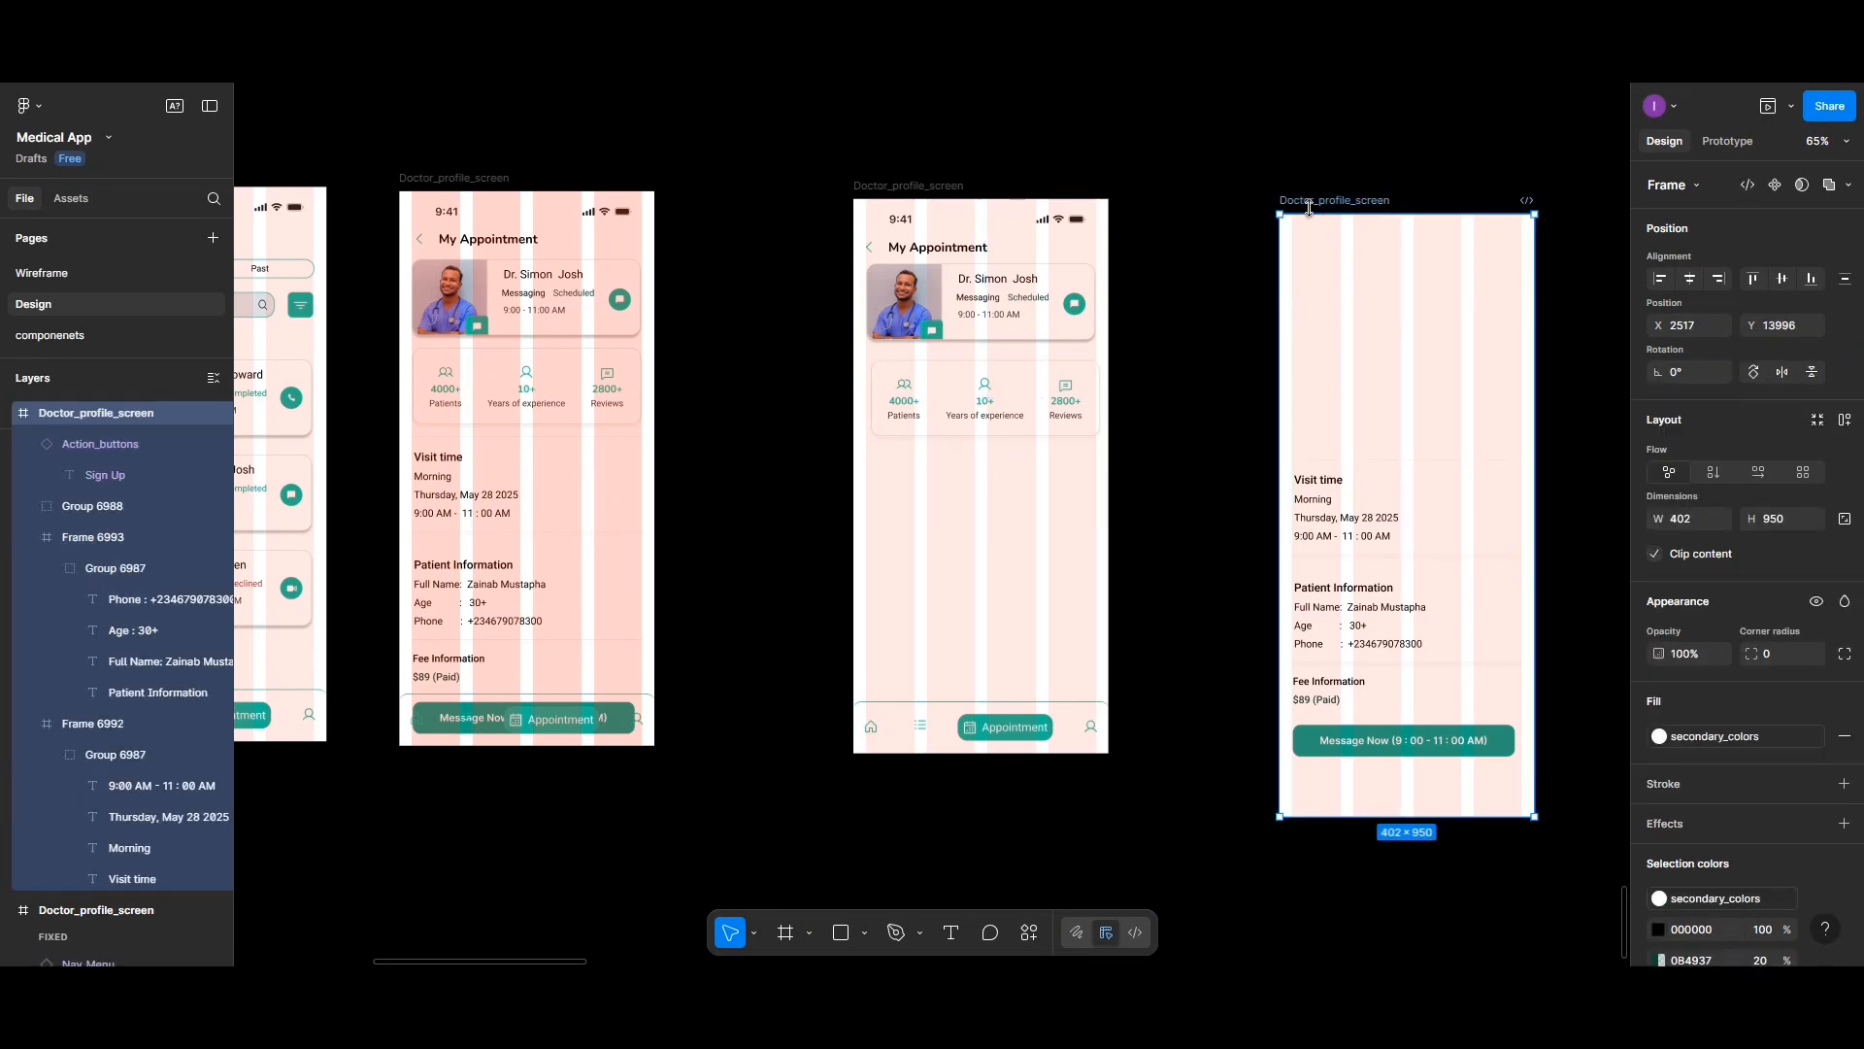
{"action": "key", "text": "Delete"}
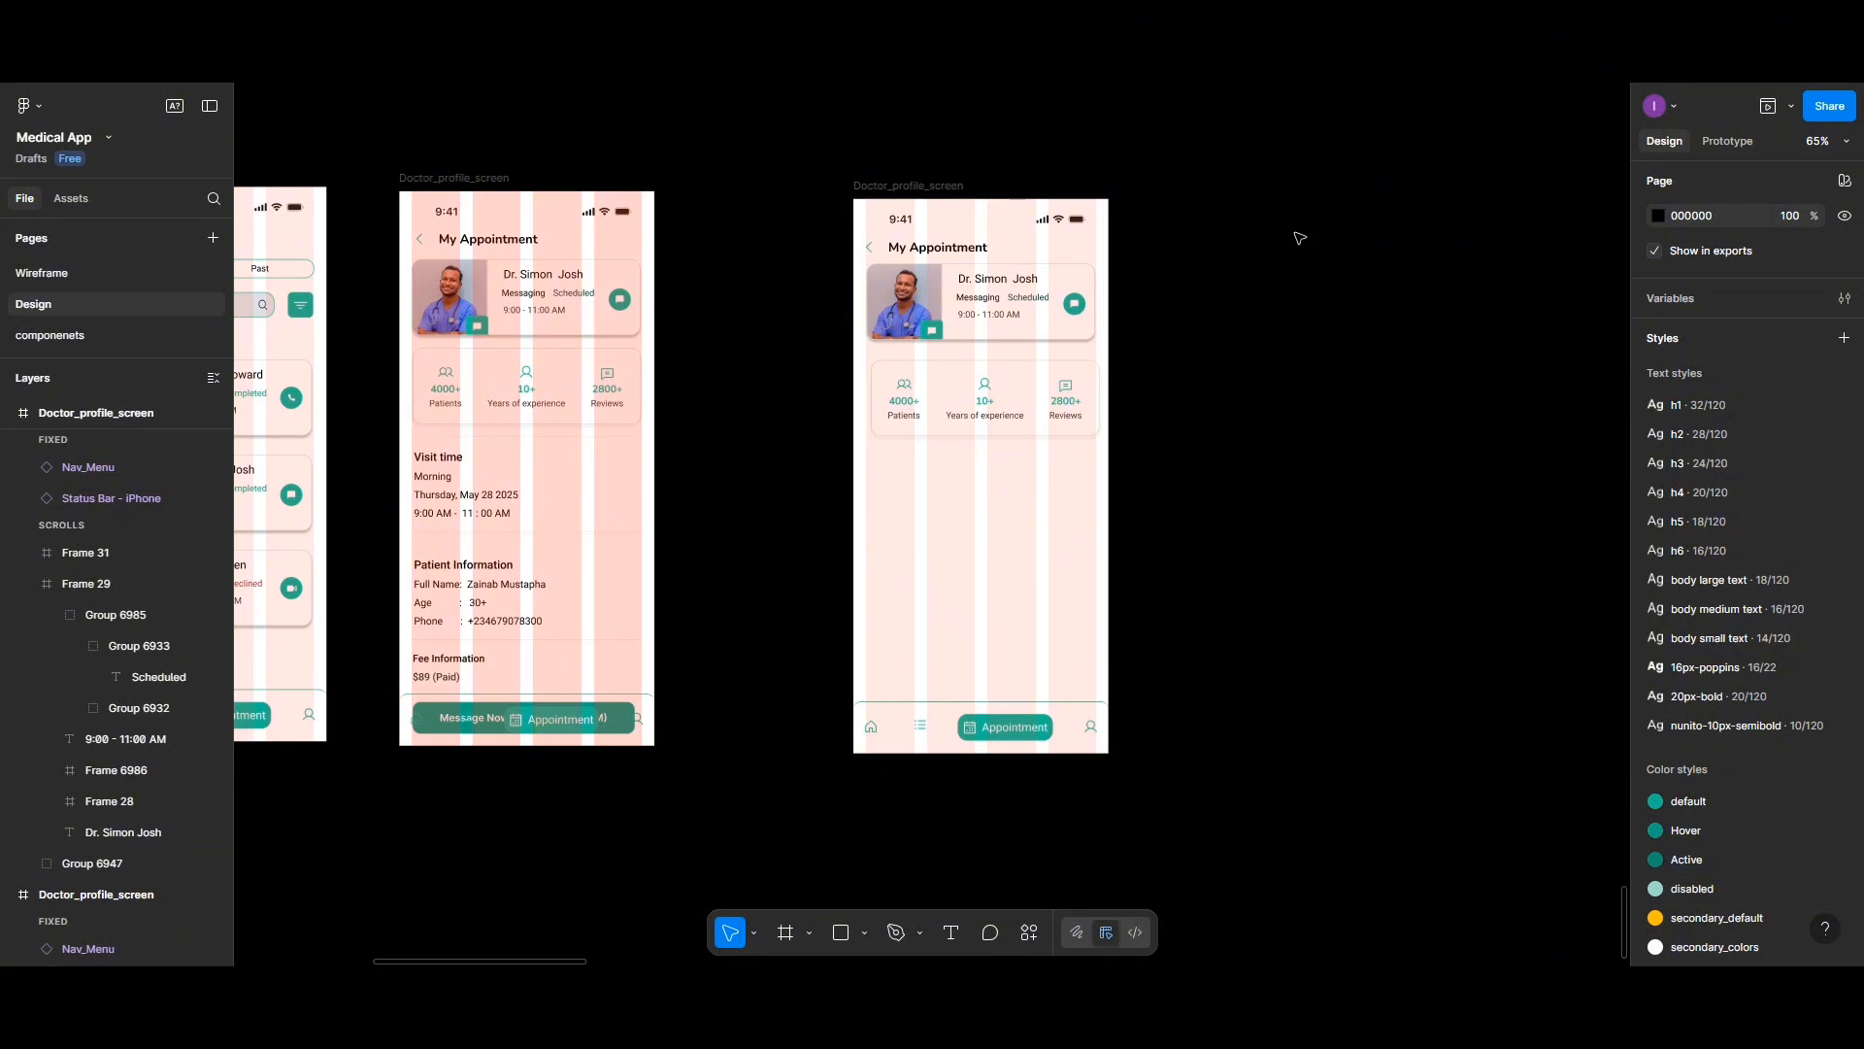
{"action": "left_click", "coordinate": [970, 718]}
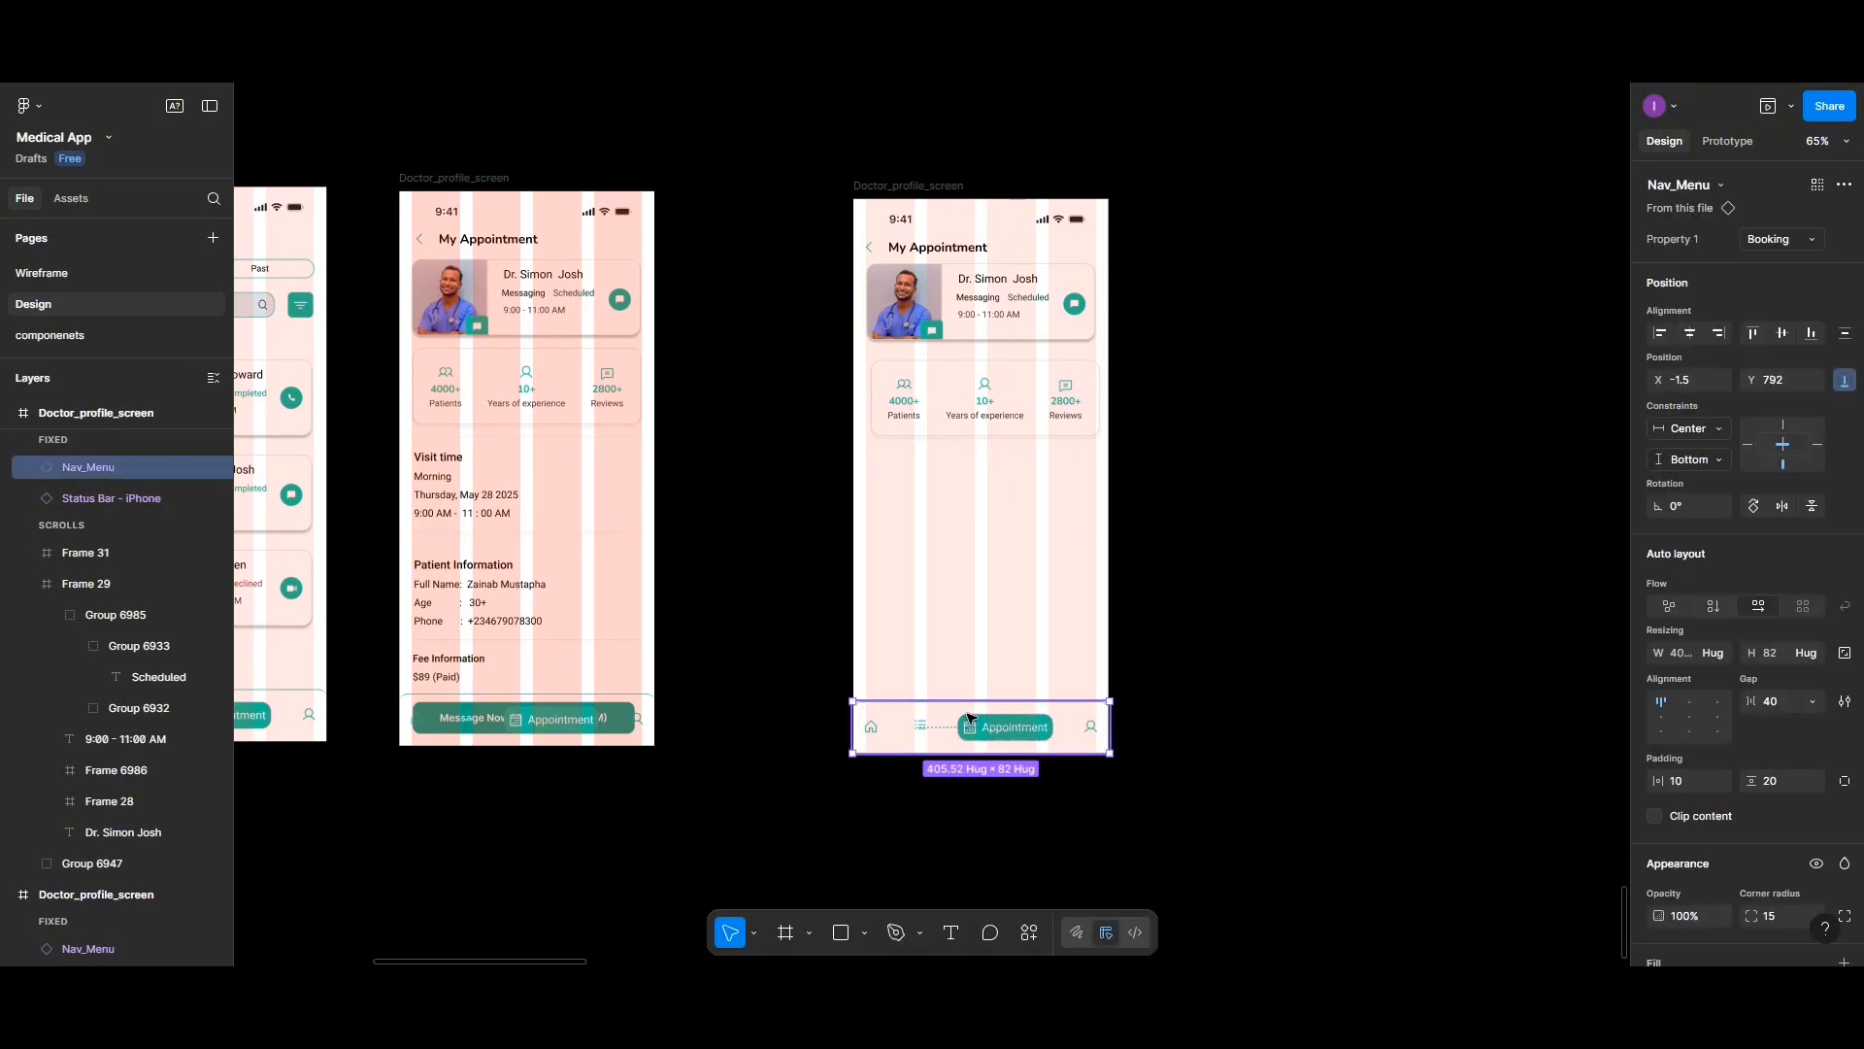
{"action": "key", "text": "Delete"}
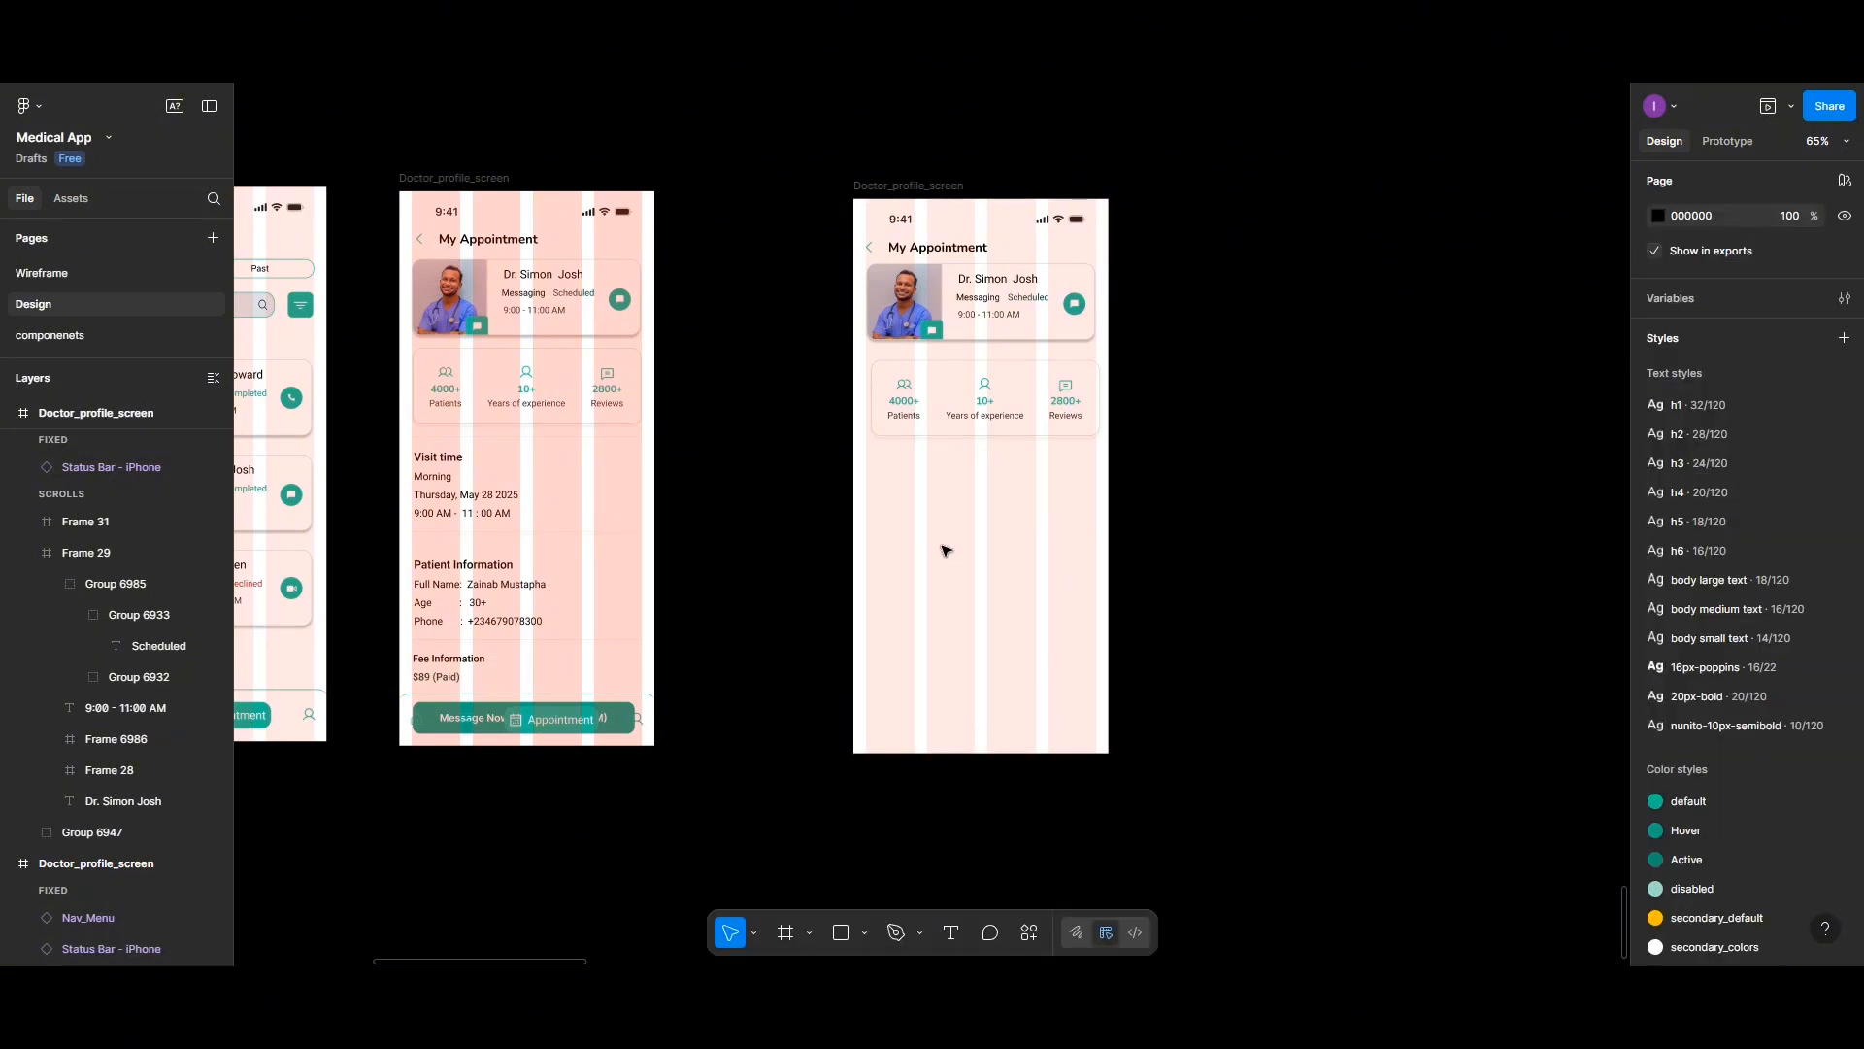
- Rename the screen frame Chat_screen_1
{"action": "scroll", "coordinate": [947, 550], "scroll_direction": "up", "scroll_amount": 2}
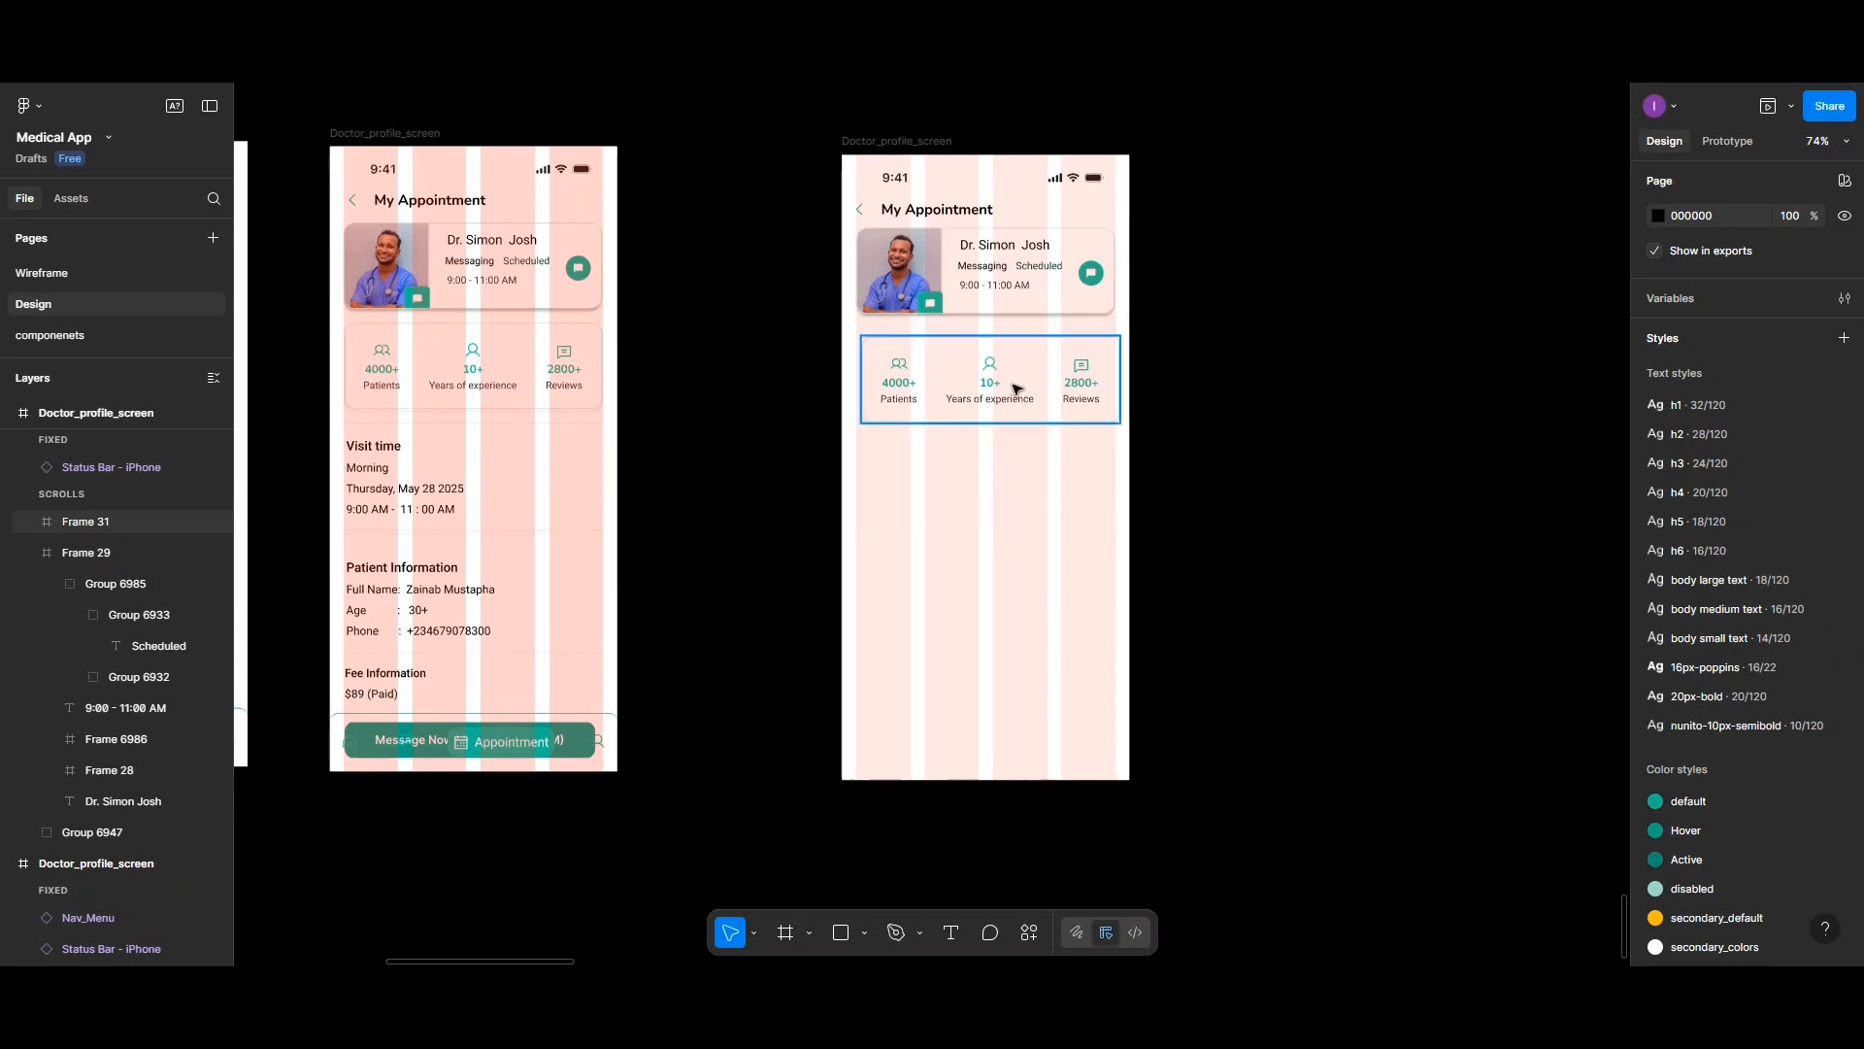
{"action": "scroll", "coordinate": [1016, 389], "scroll_direction": "up", "scroll_amount": 1}
{"action": "scroll", "coordinate": [933, 369], "scroll_direction": "up", "scroll_amount": 5}
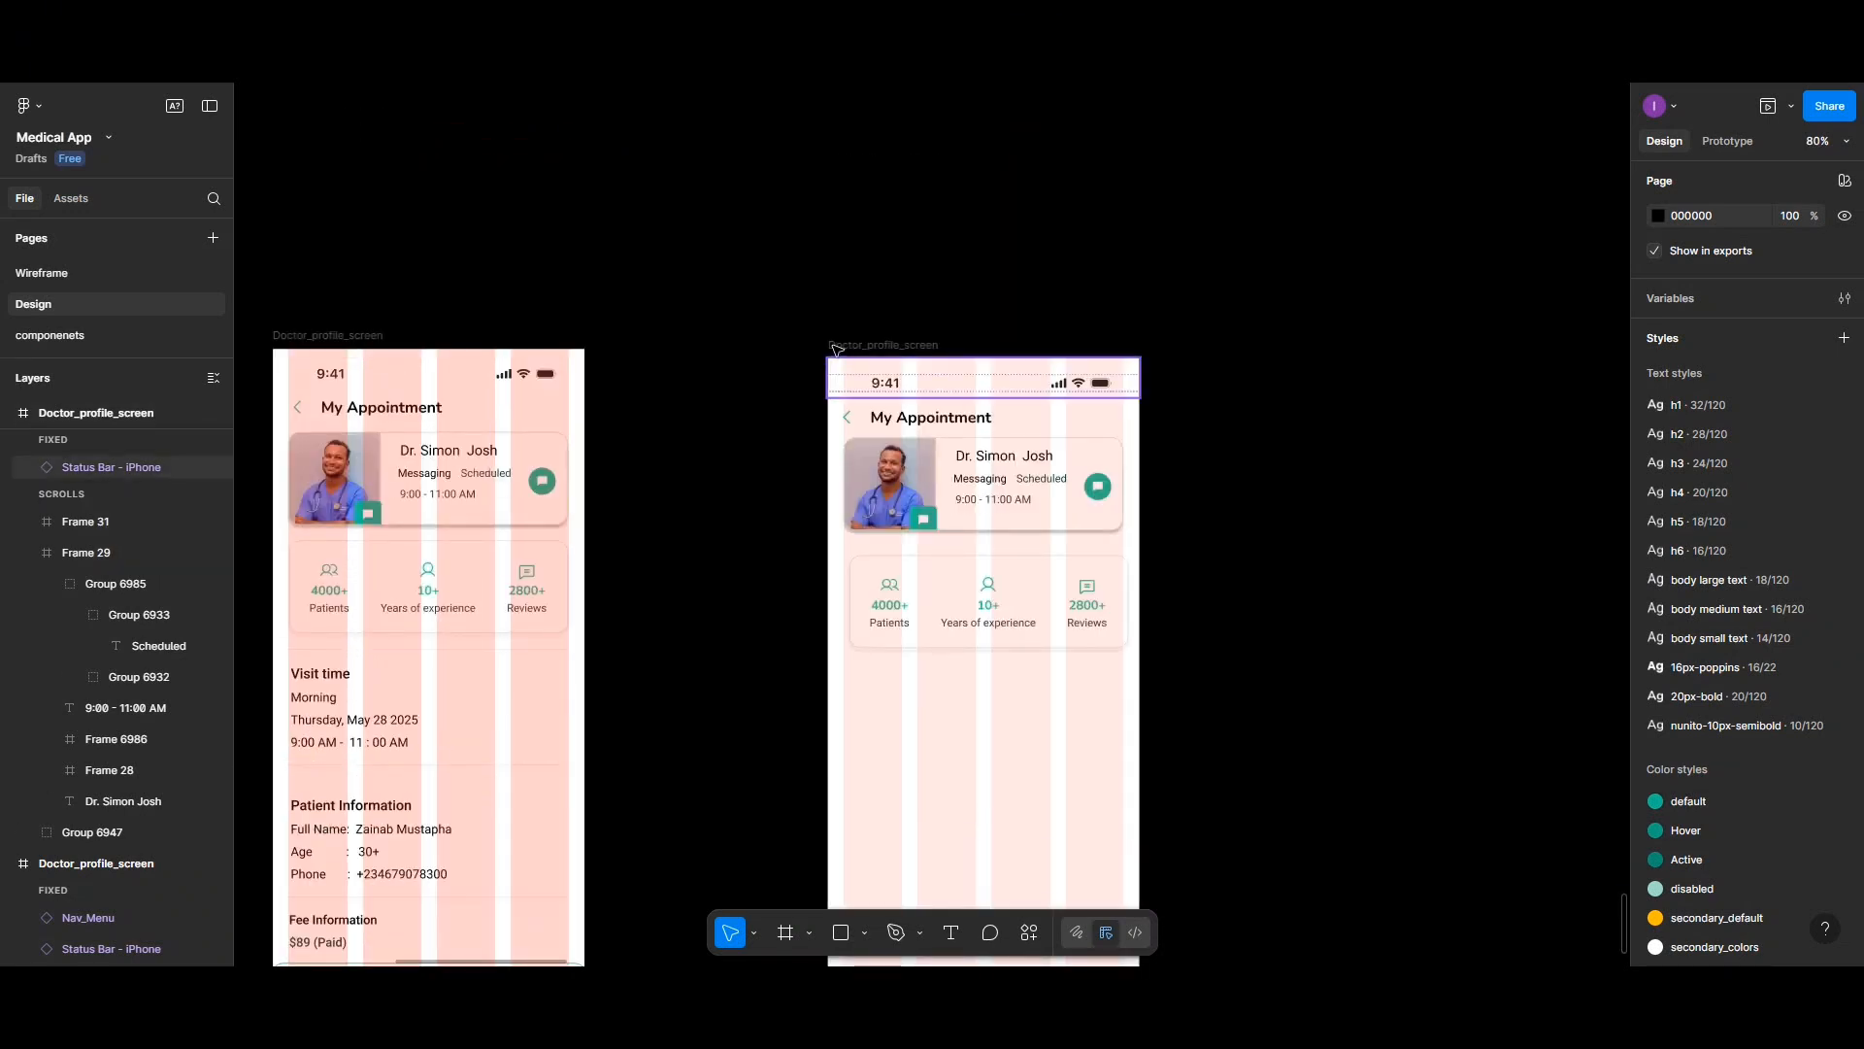
{"action": "double_click", "coordinate": [843, 345]}
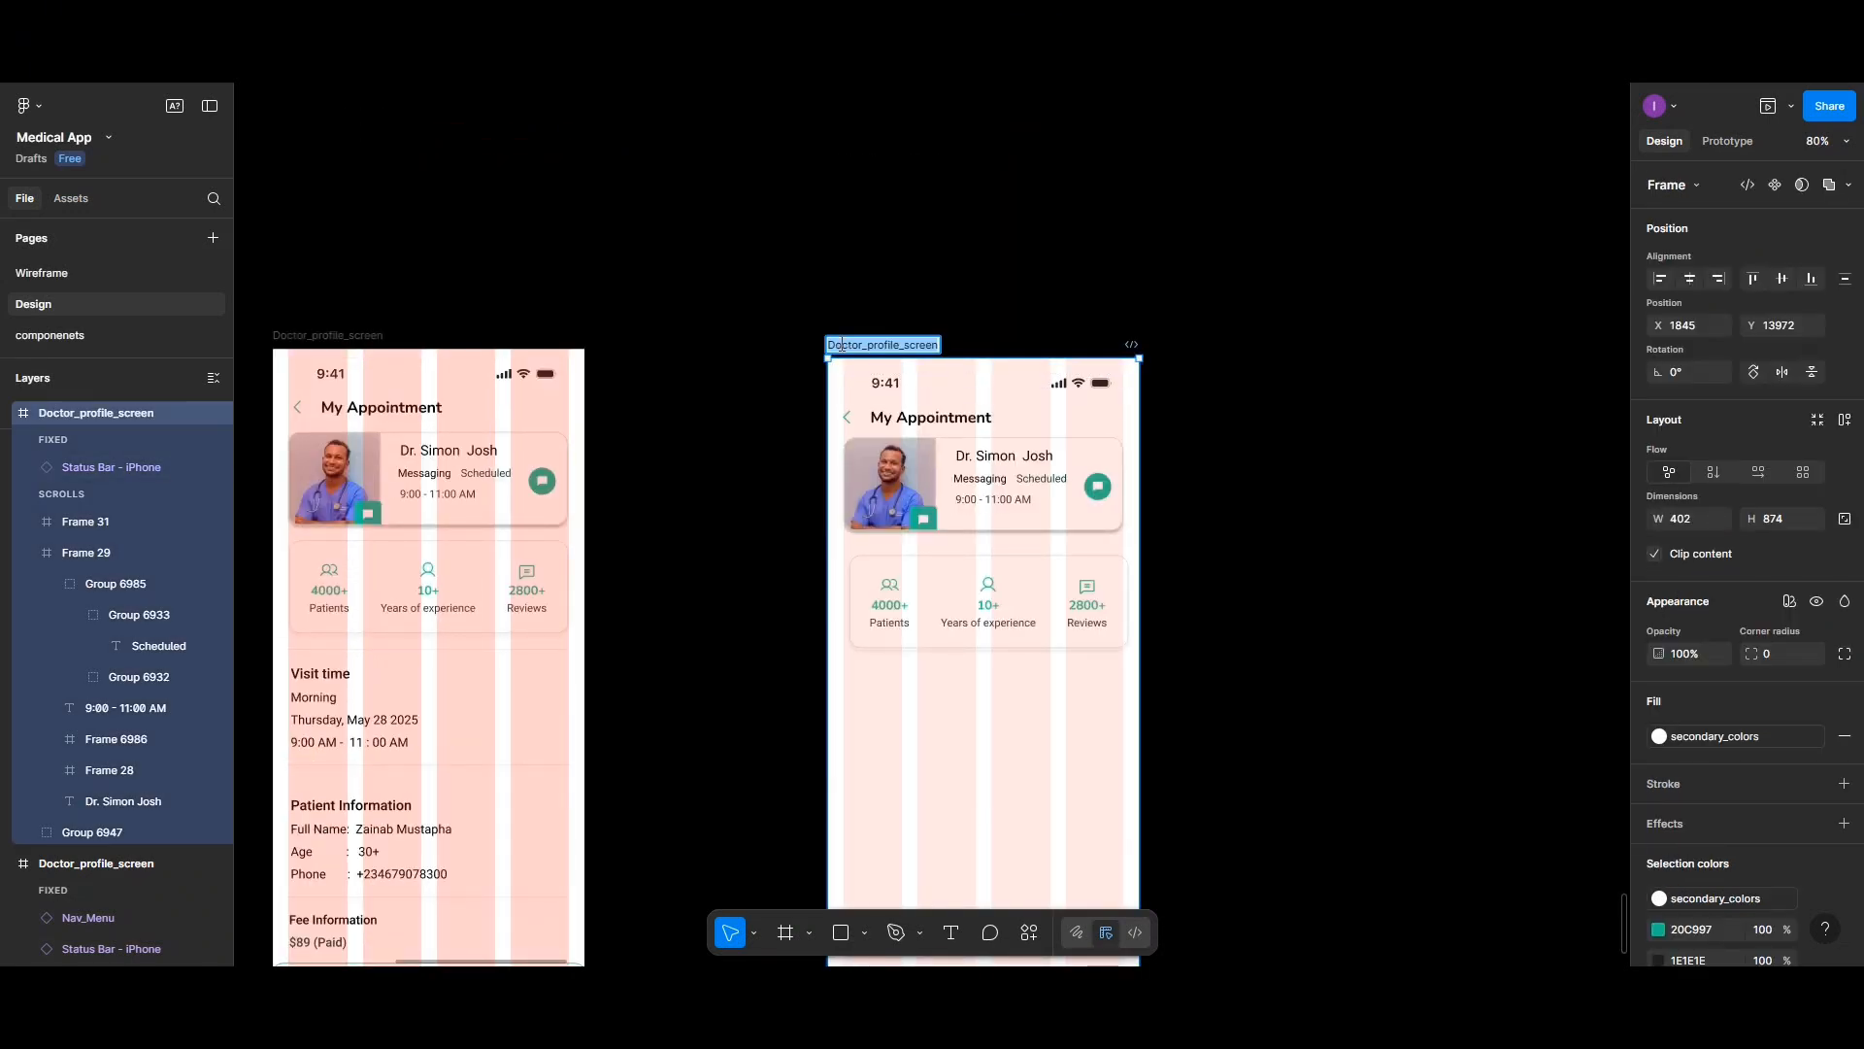
{"action": "type", "text": "Chat_"}
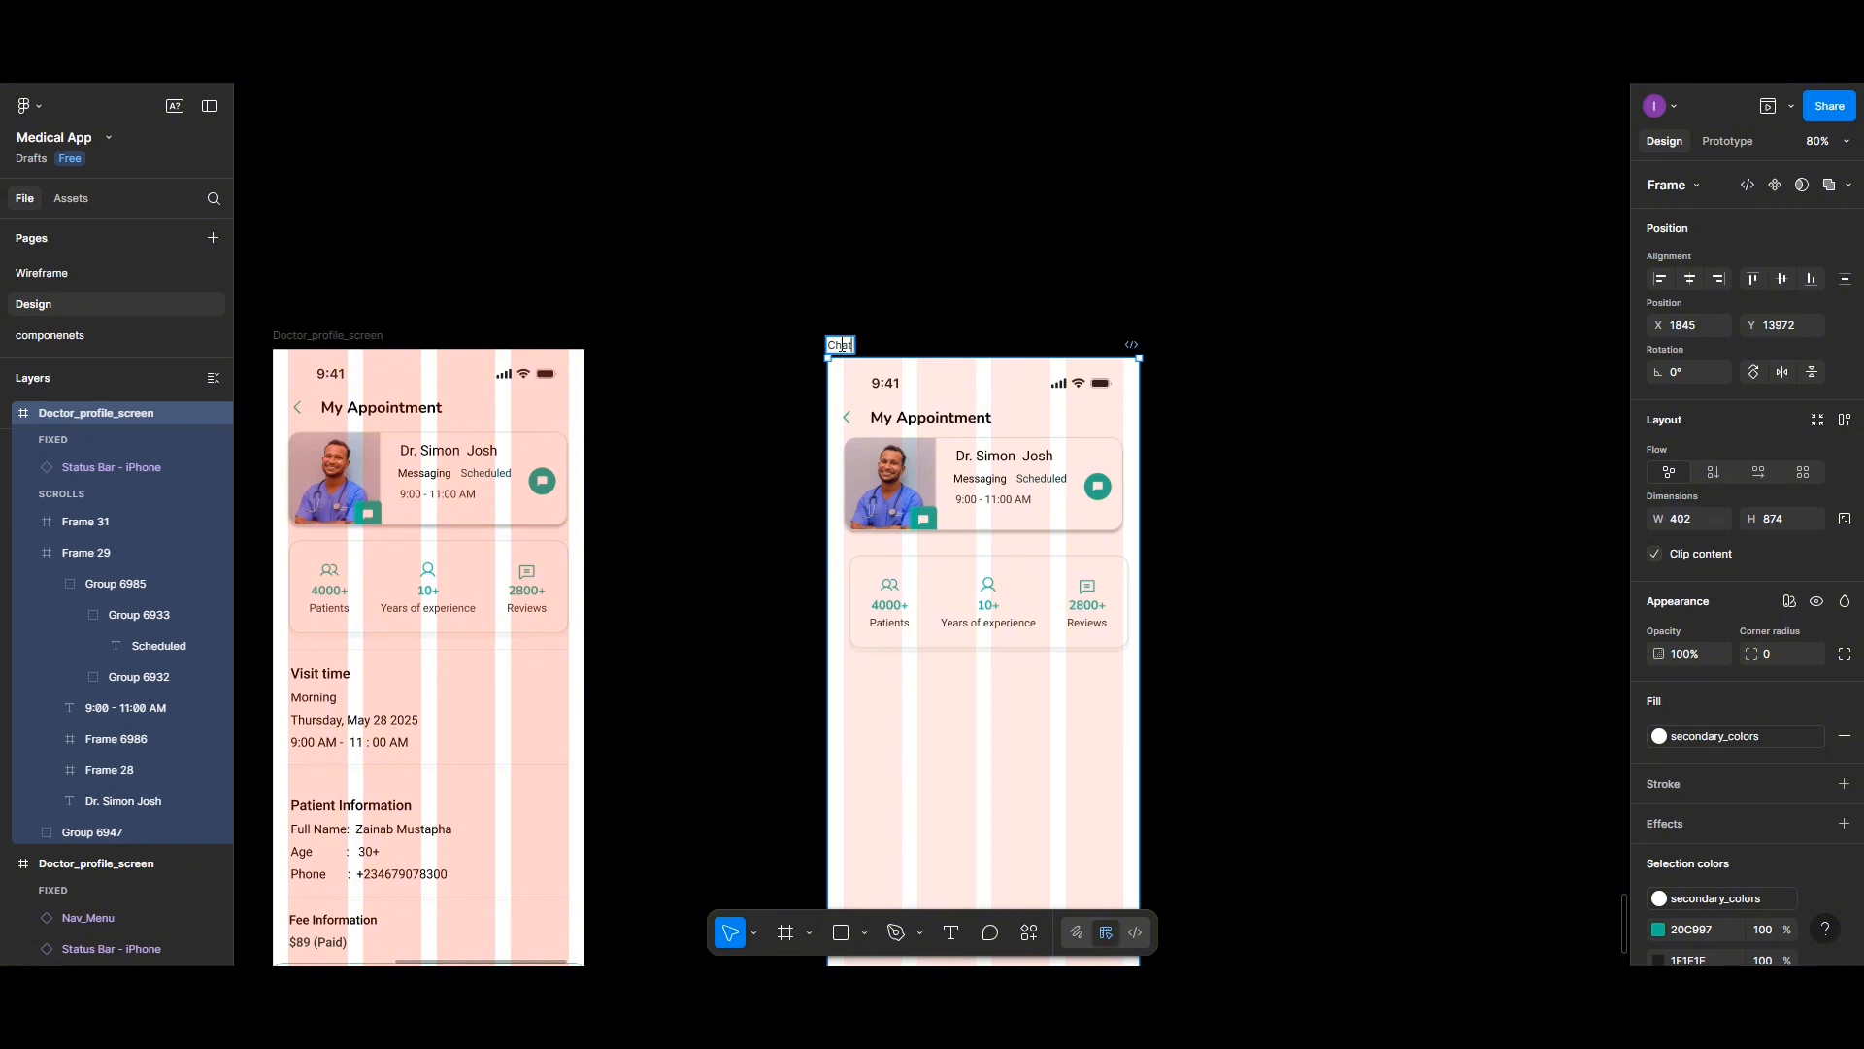
{"action": "type", "text": "screen_1"}
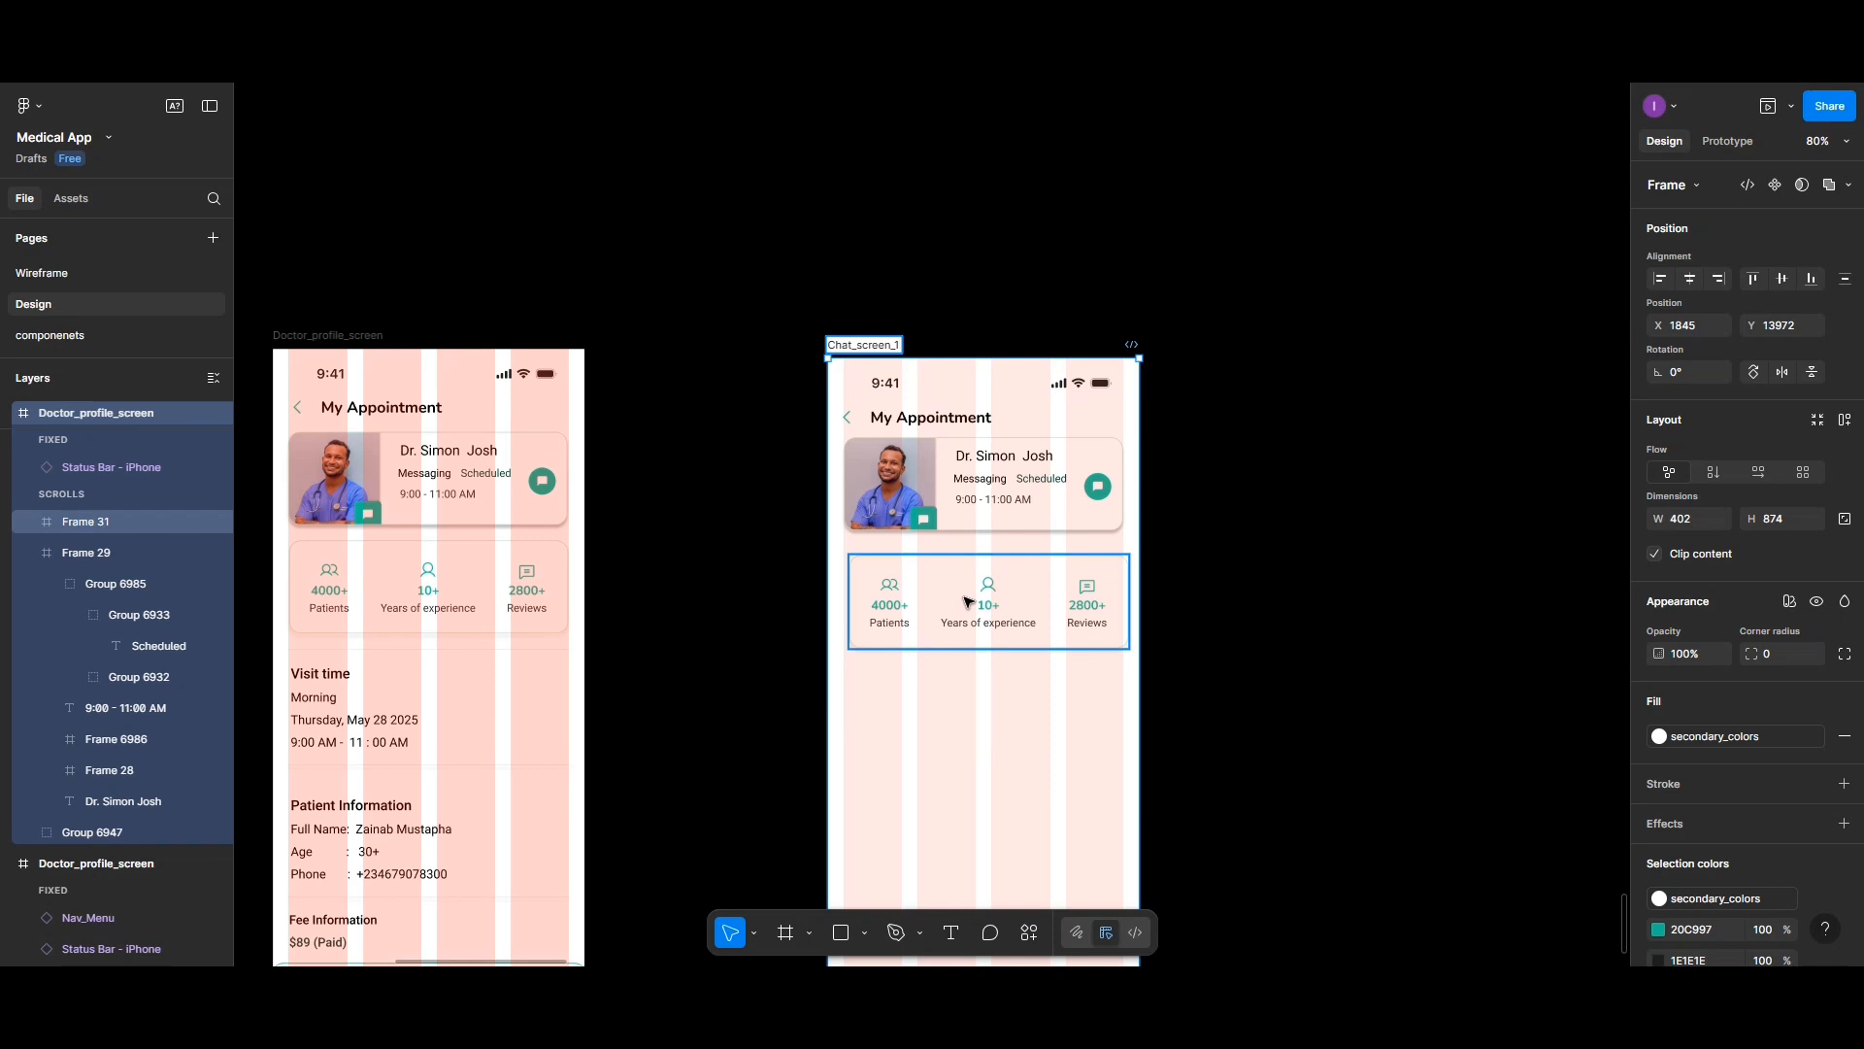
{"action": "key", "text": "Return"}
- Delete the icons and figures group inside the stats card
{"action": "double_click", "coordinate": [975, 602]}
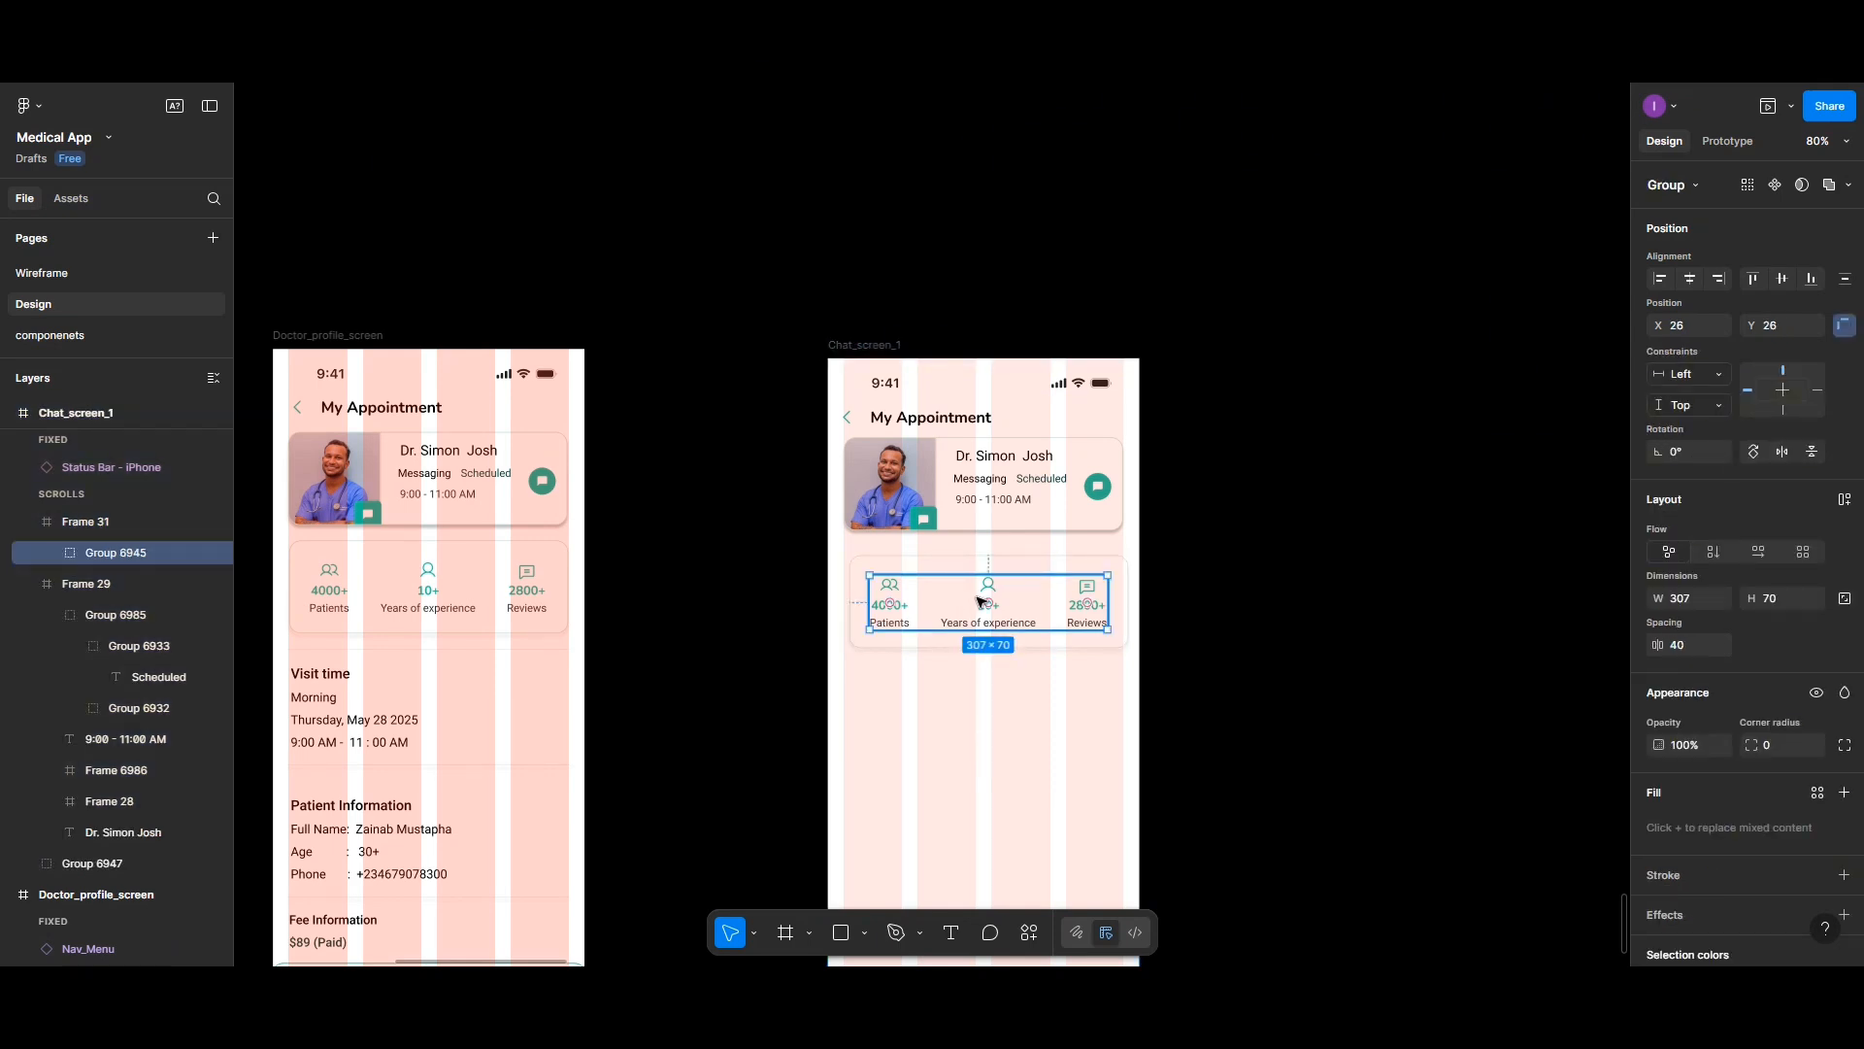
{"action": "key", "text": "Delete"}
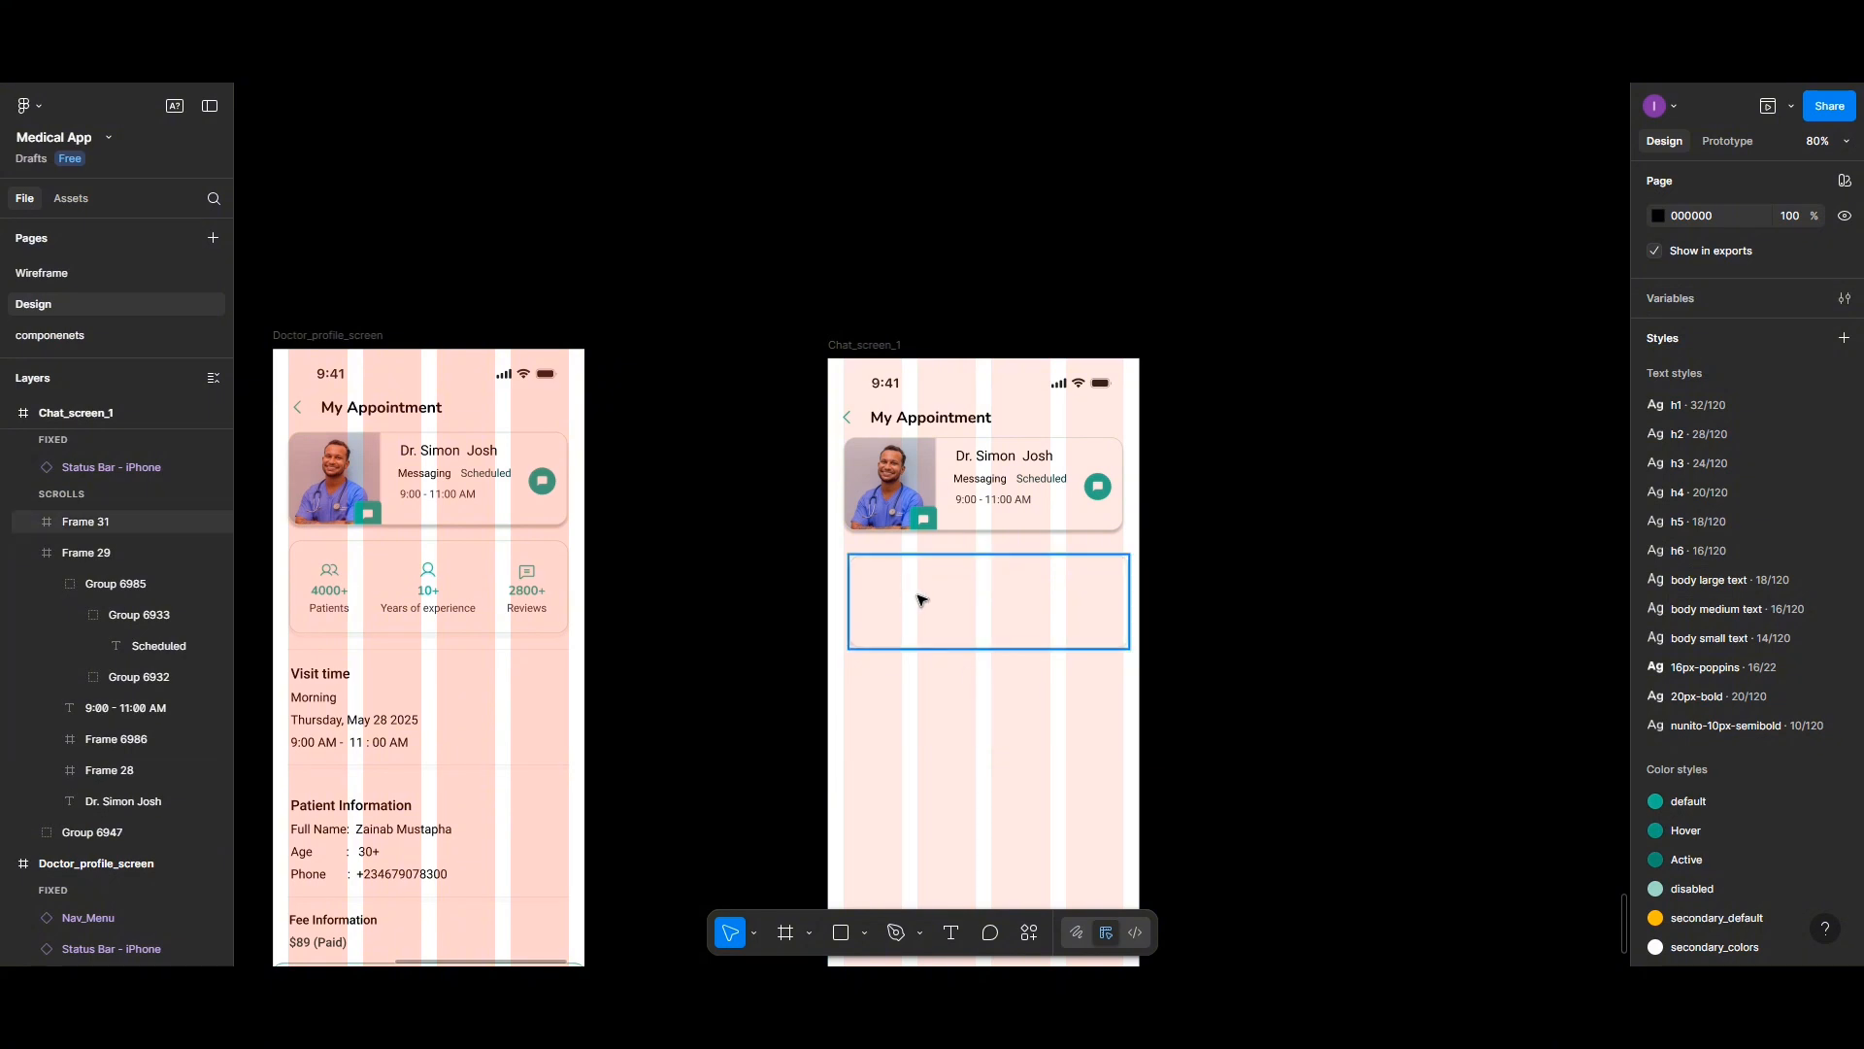
- Try changing the emptied card's stroke colour to D9D9D9, then undo it
{"action": "left_click", "coordinate": [923, 600]}
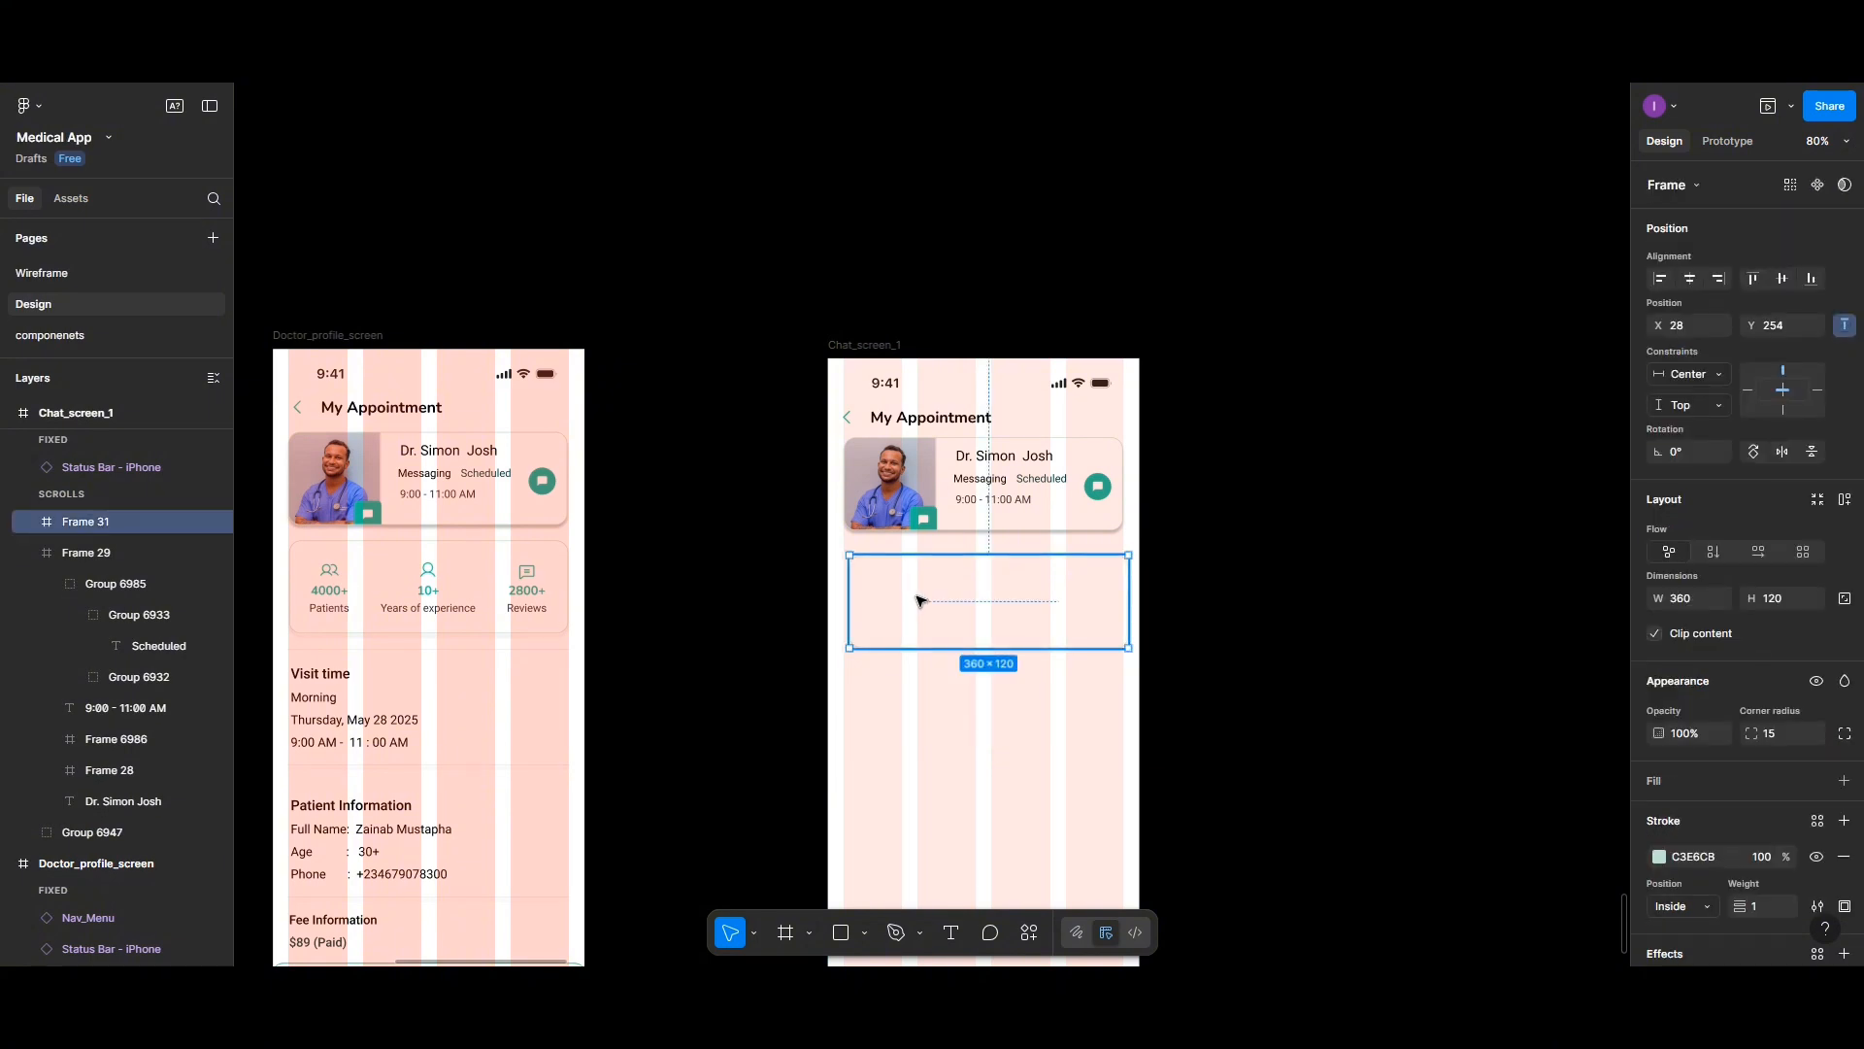
{"action": "left_click", "coordinate": [1658, 856]}
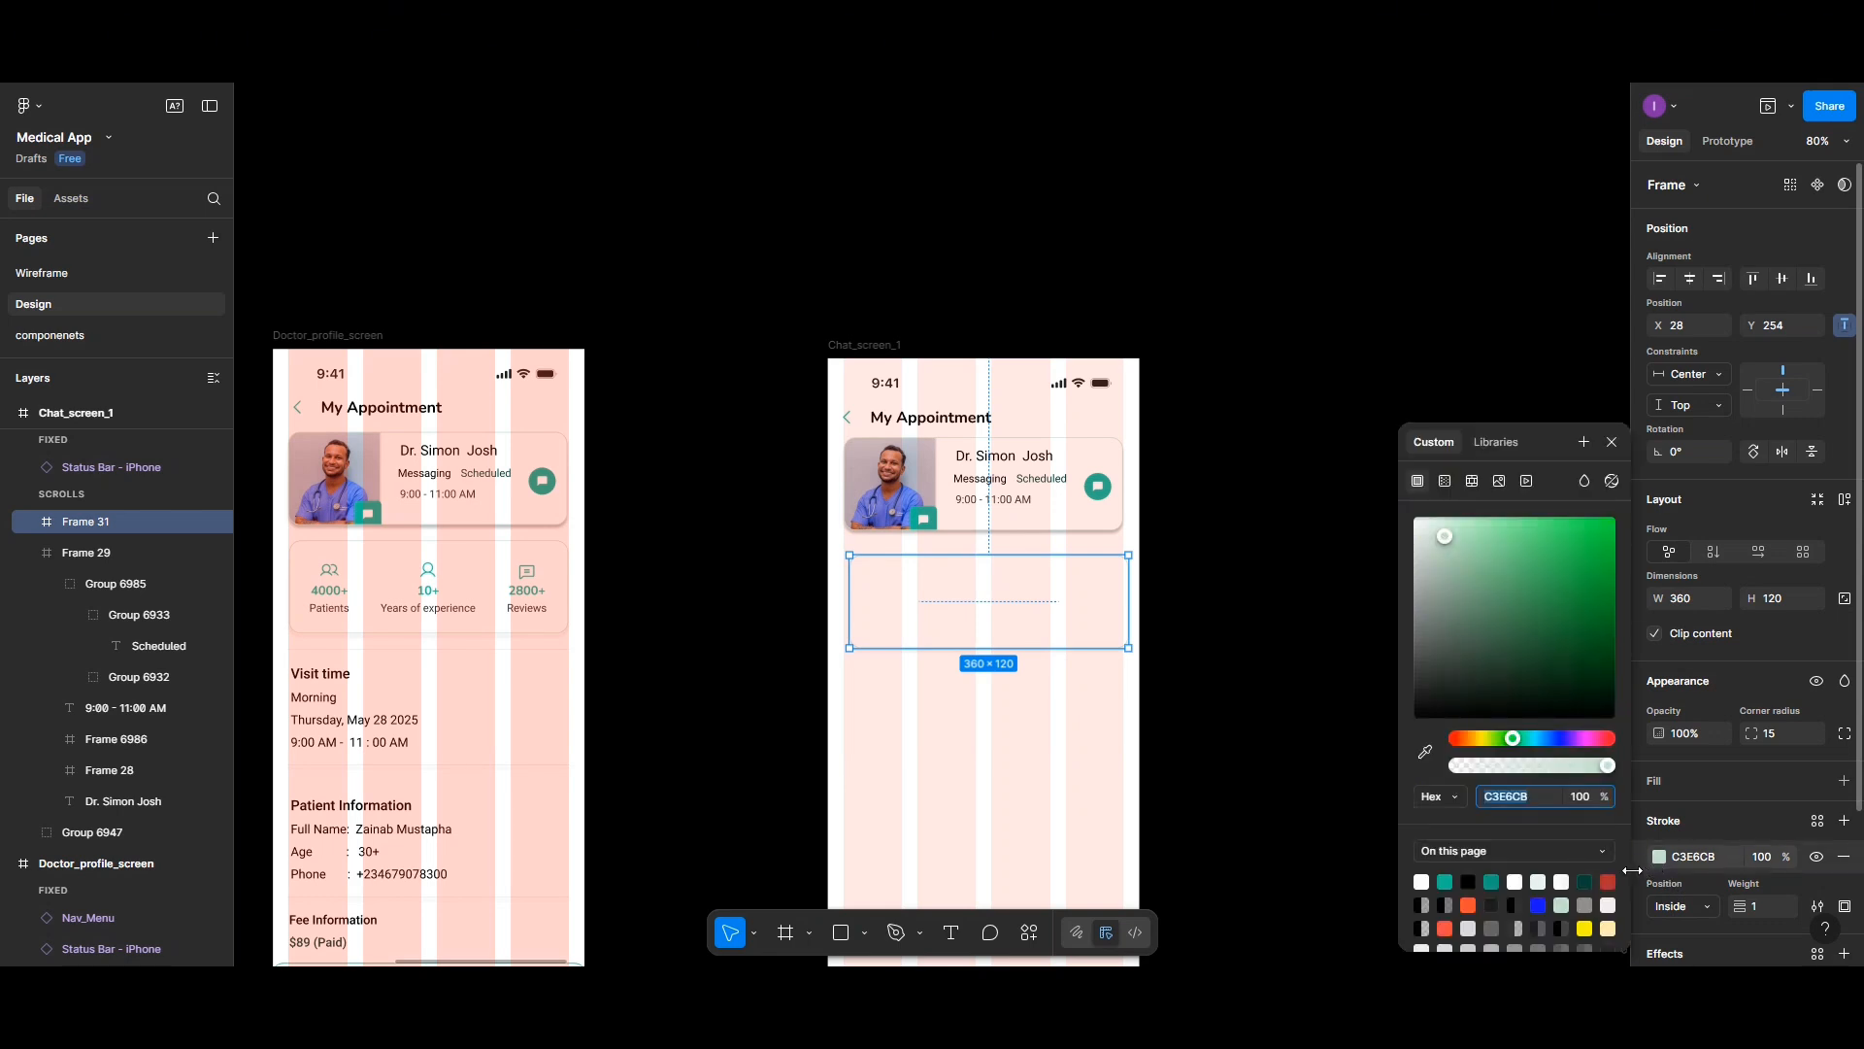
{"action": "left_click", "coordinate": [1468, 924]}
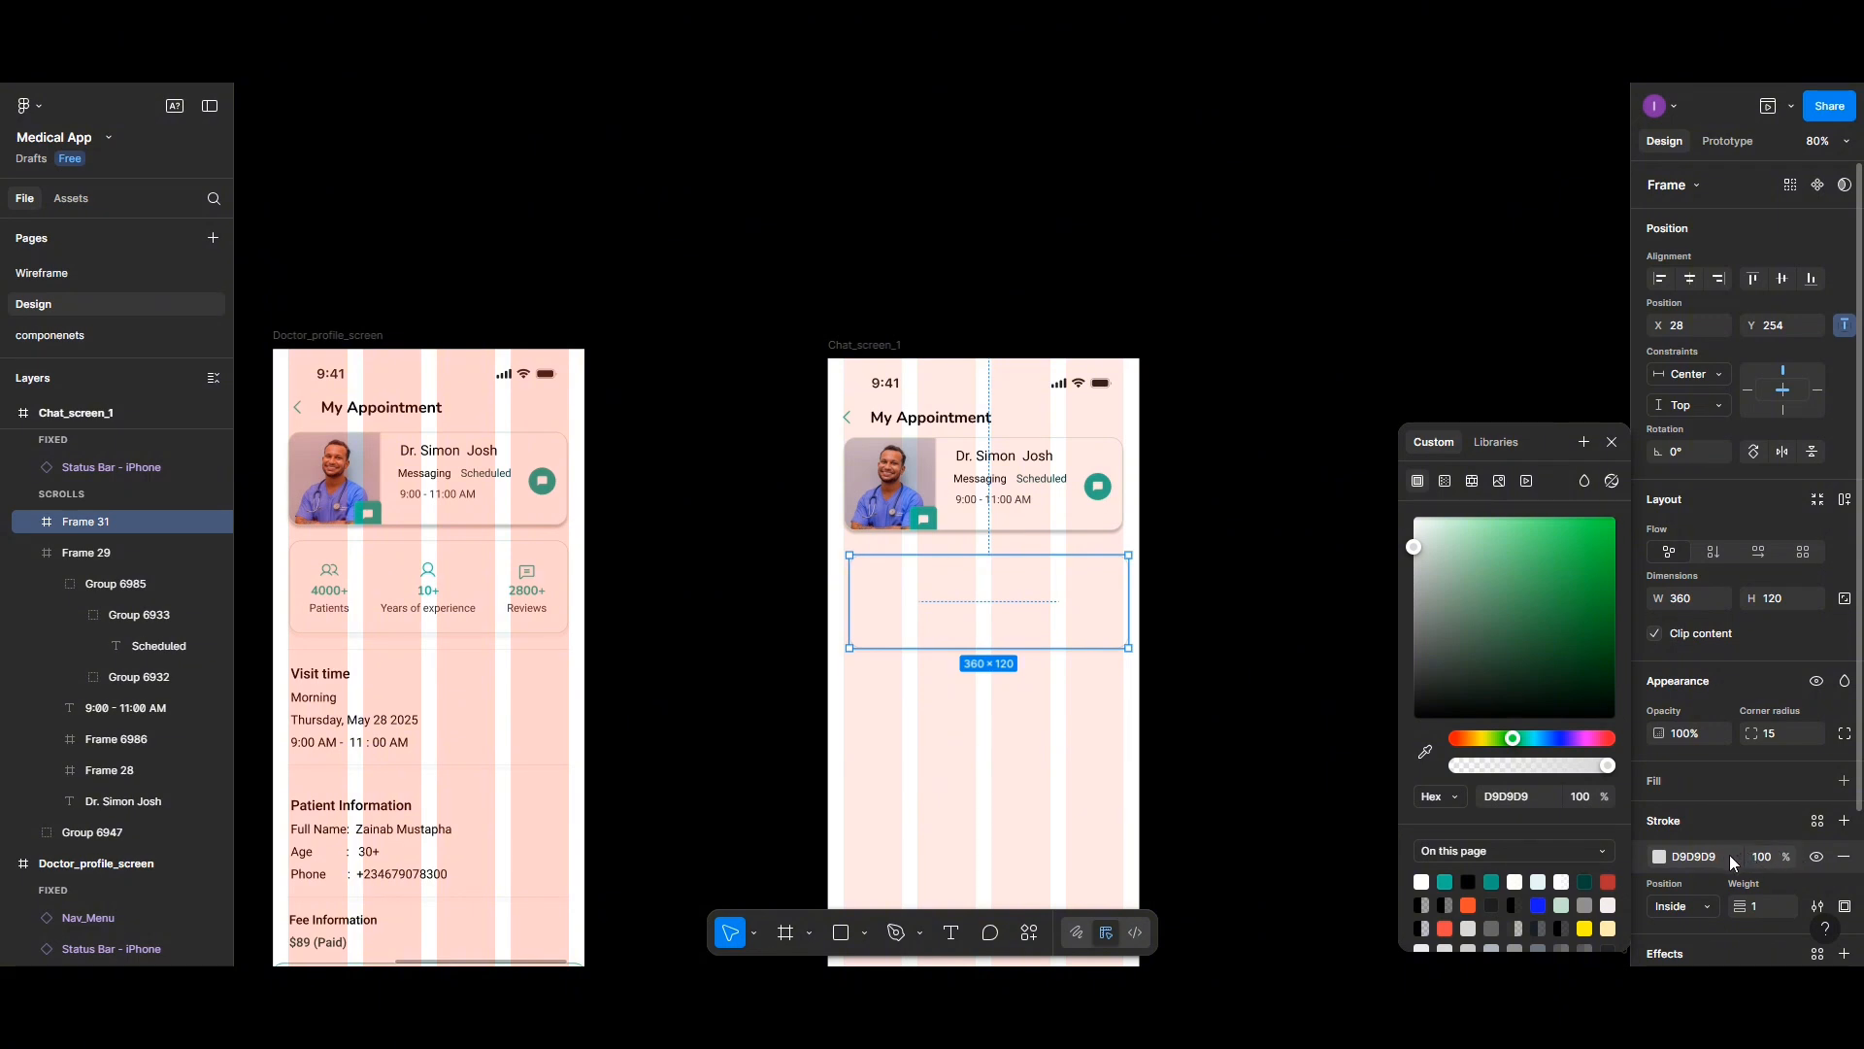
{"action": "key", "text": "ctrl+z"}
- Give the emptied card a D9D9D9 fill and nudge it slightly up and left
{"action": "left_click", "coordinate": [1655, 772]}
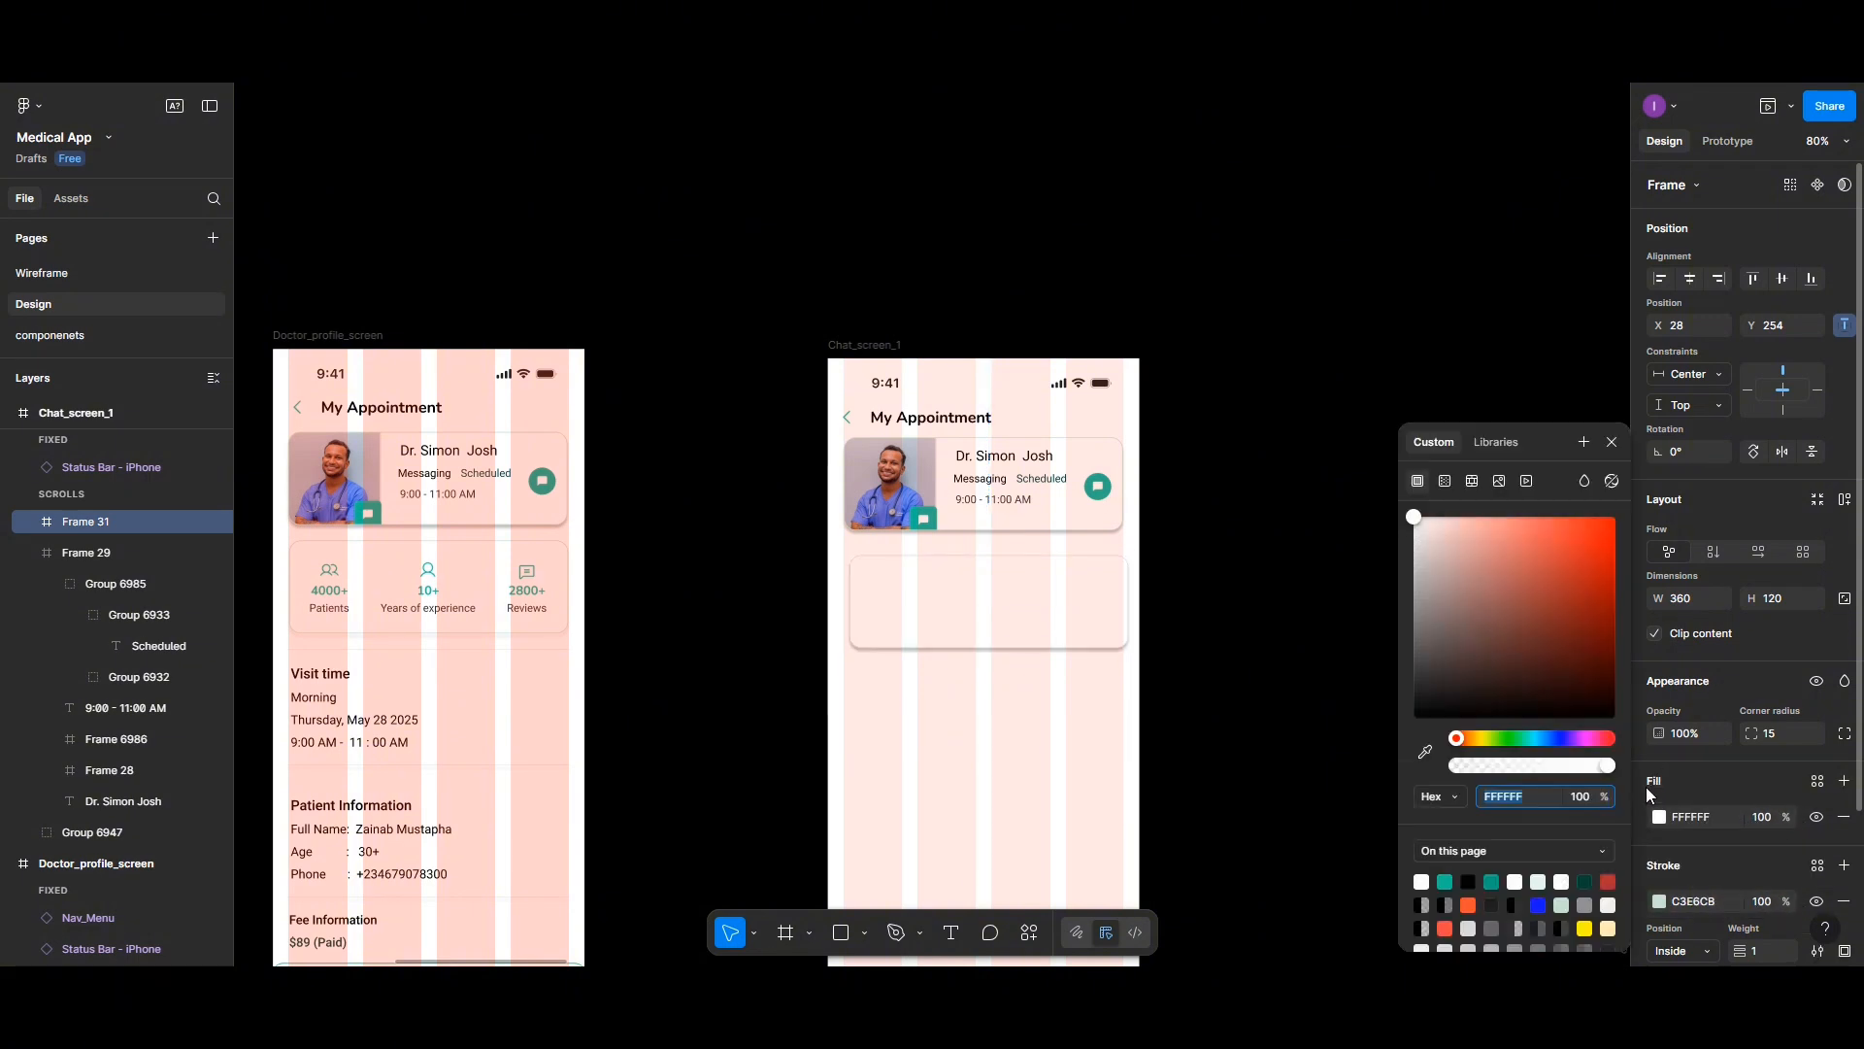
{"action": "left_click", "coordinate": [1659, 819]}
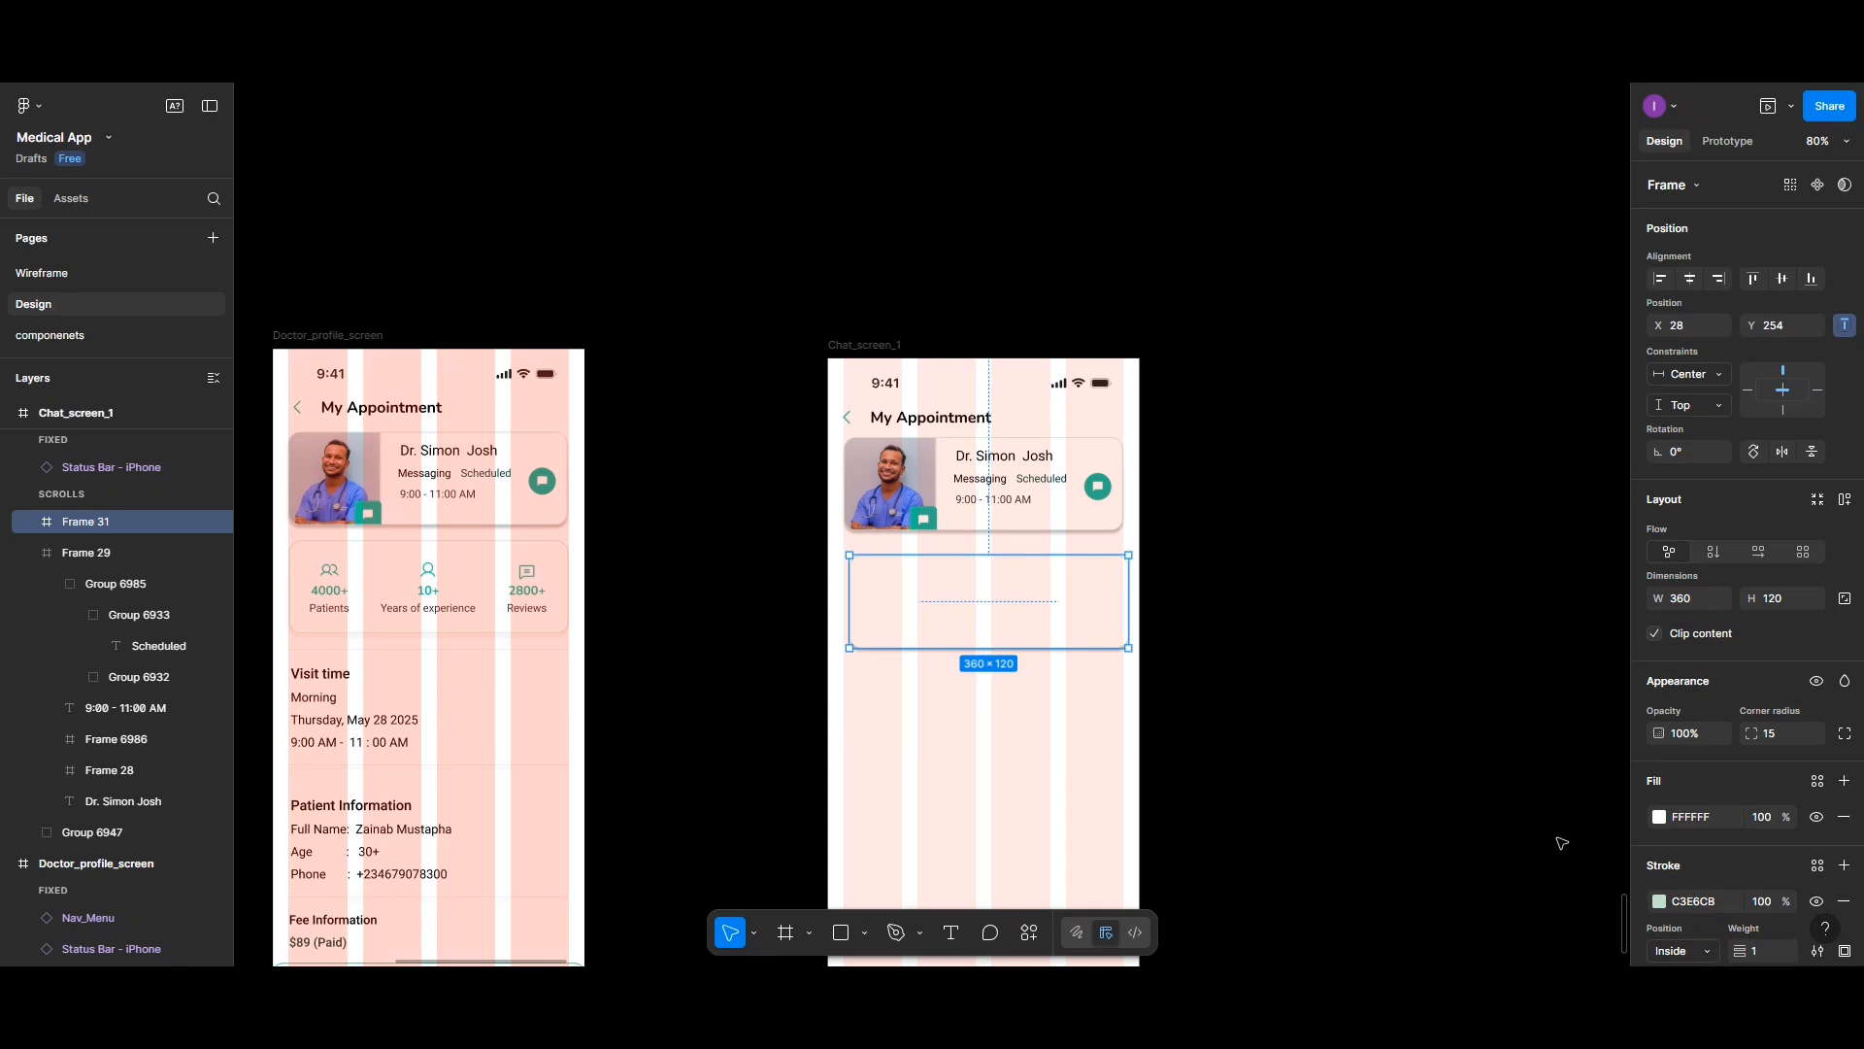
{"action": "left_click", "coordinate": [1660, 818]}
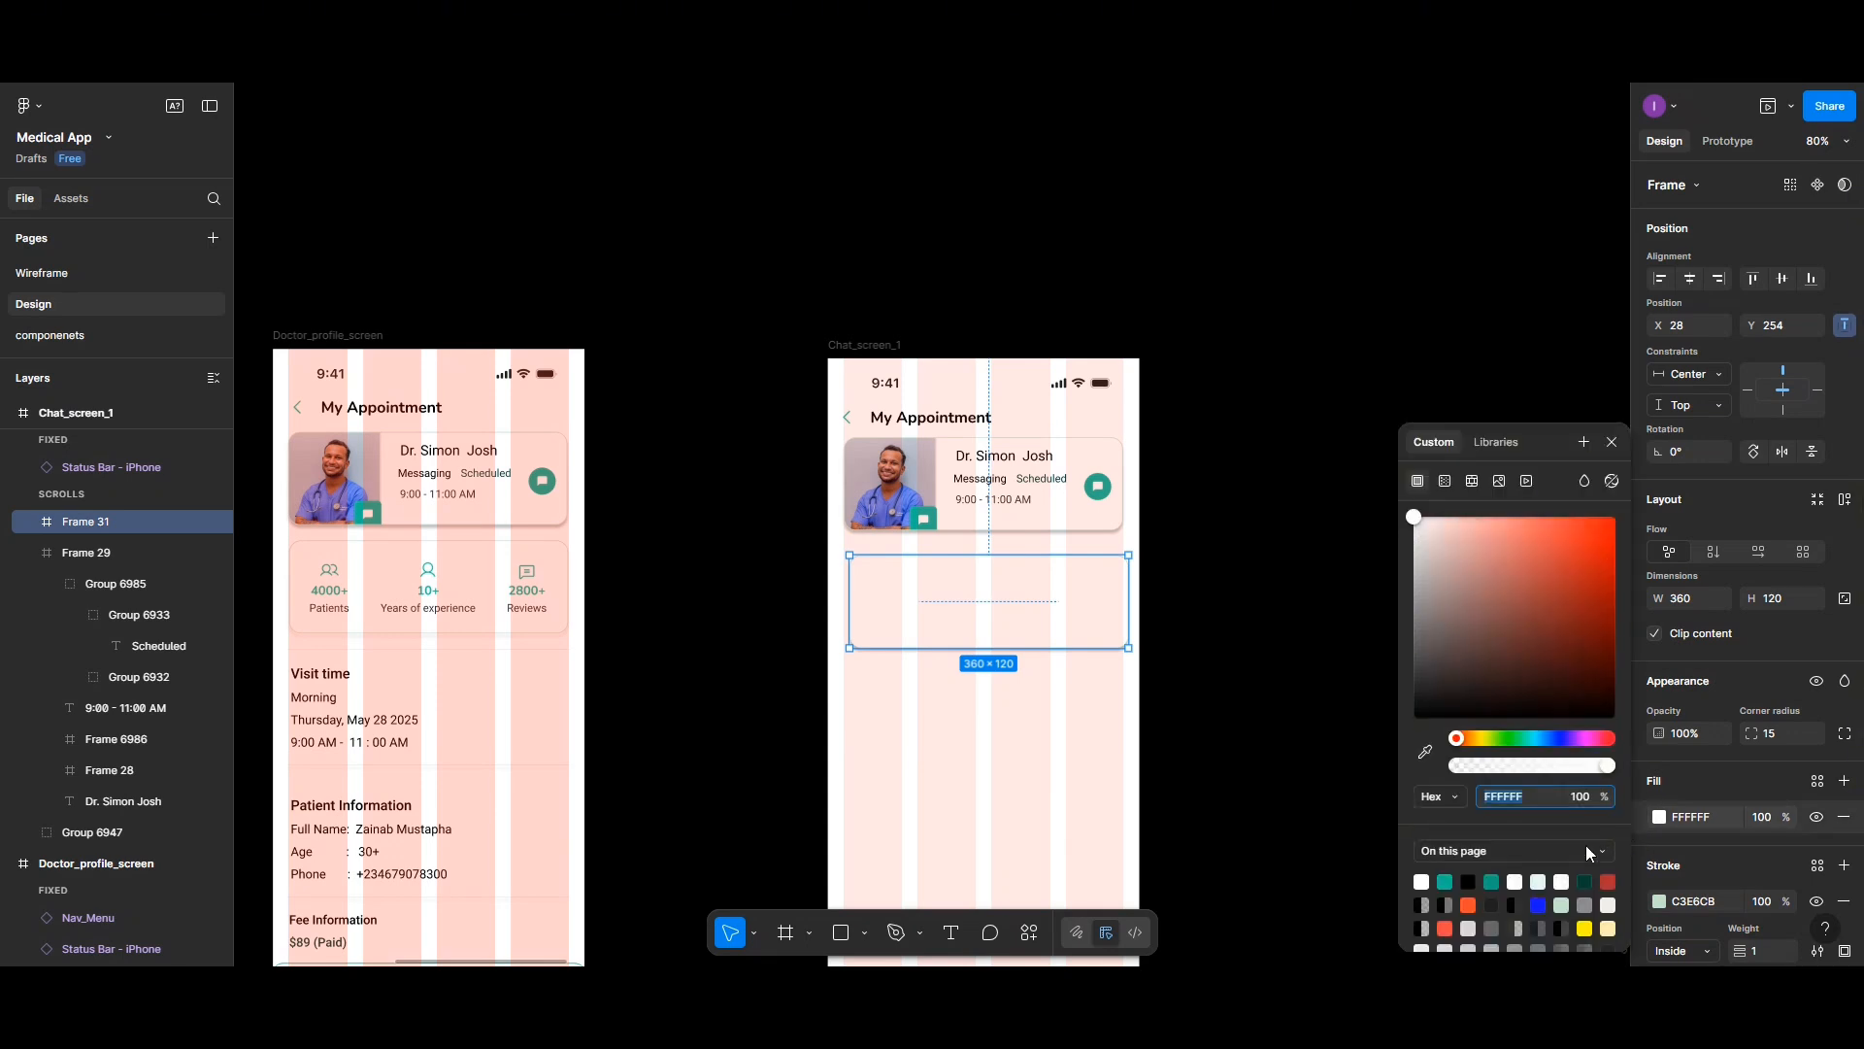
{"action": "left_click", "coordinate": [1468, 927]}
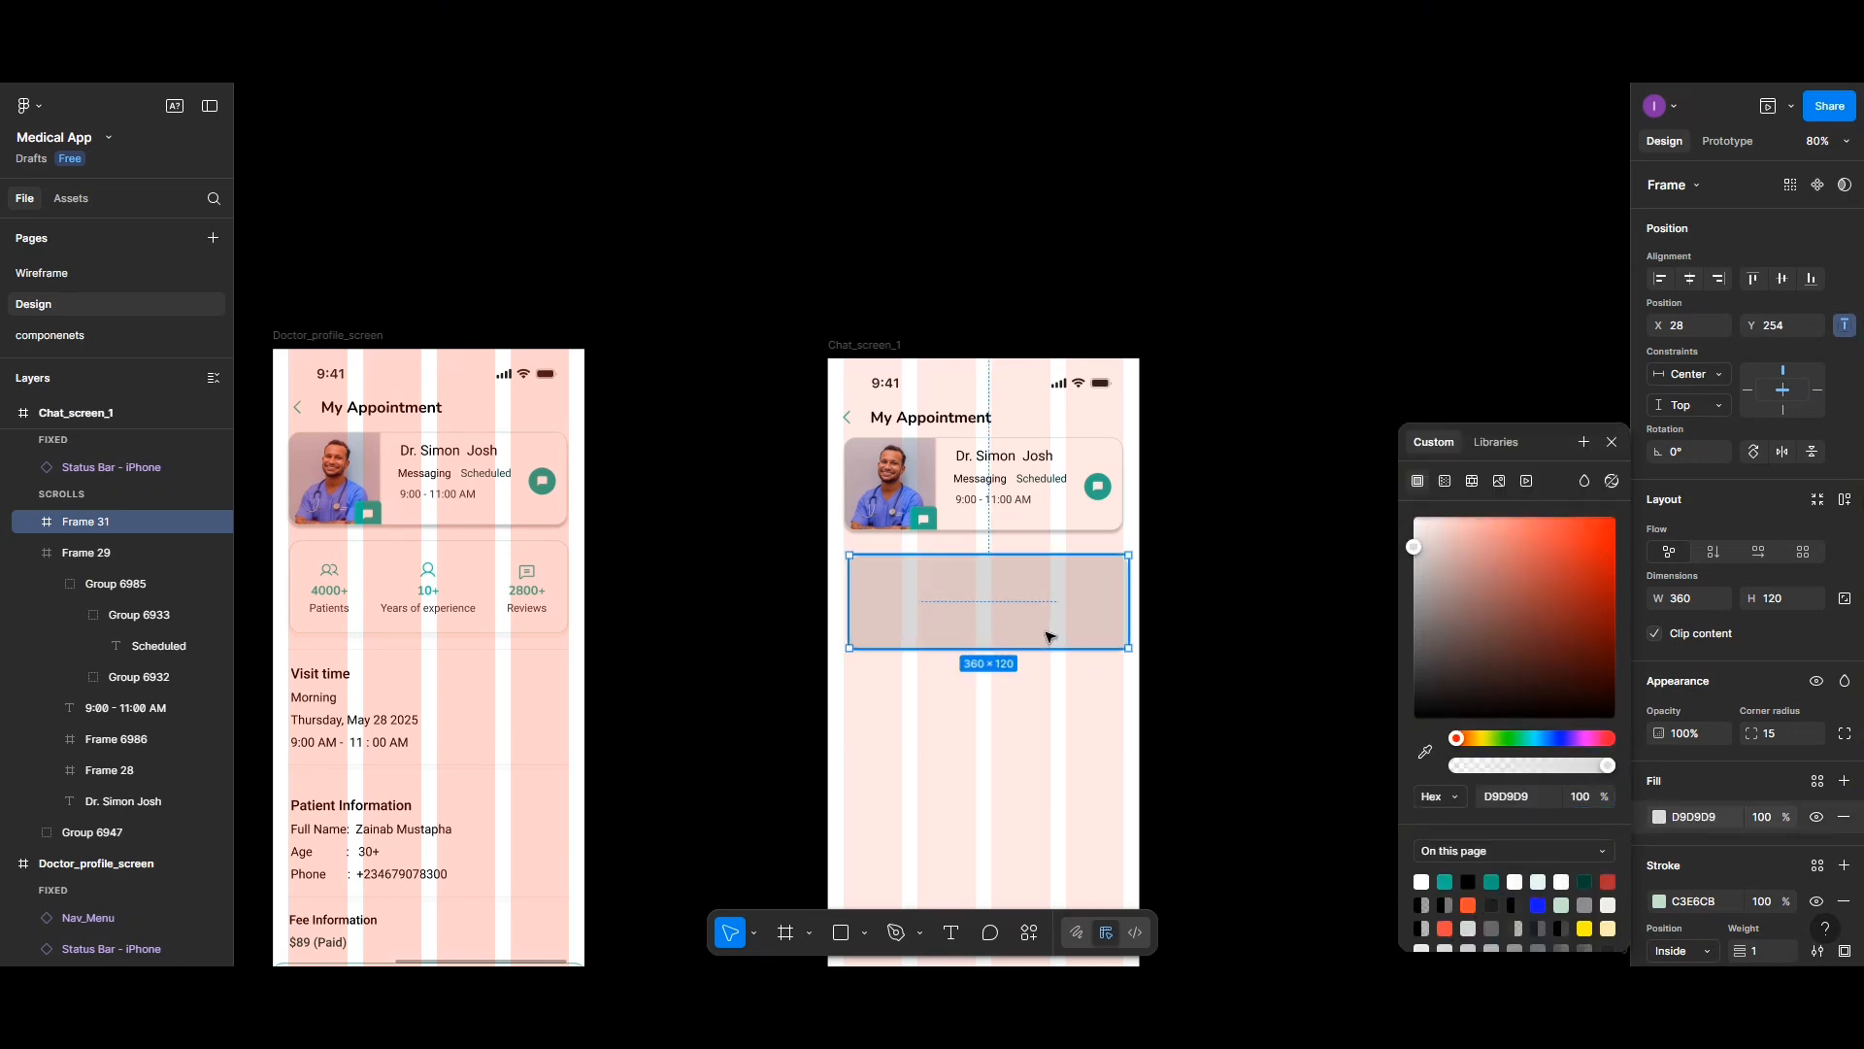
{"action": "left_click_drag", "start_coordinate": [1045, 635], "coordinate": [1038, 631]}
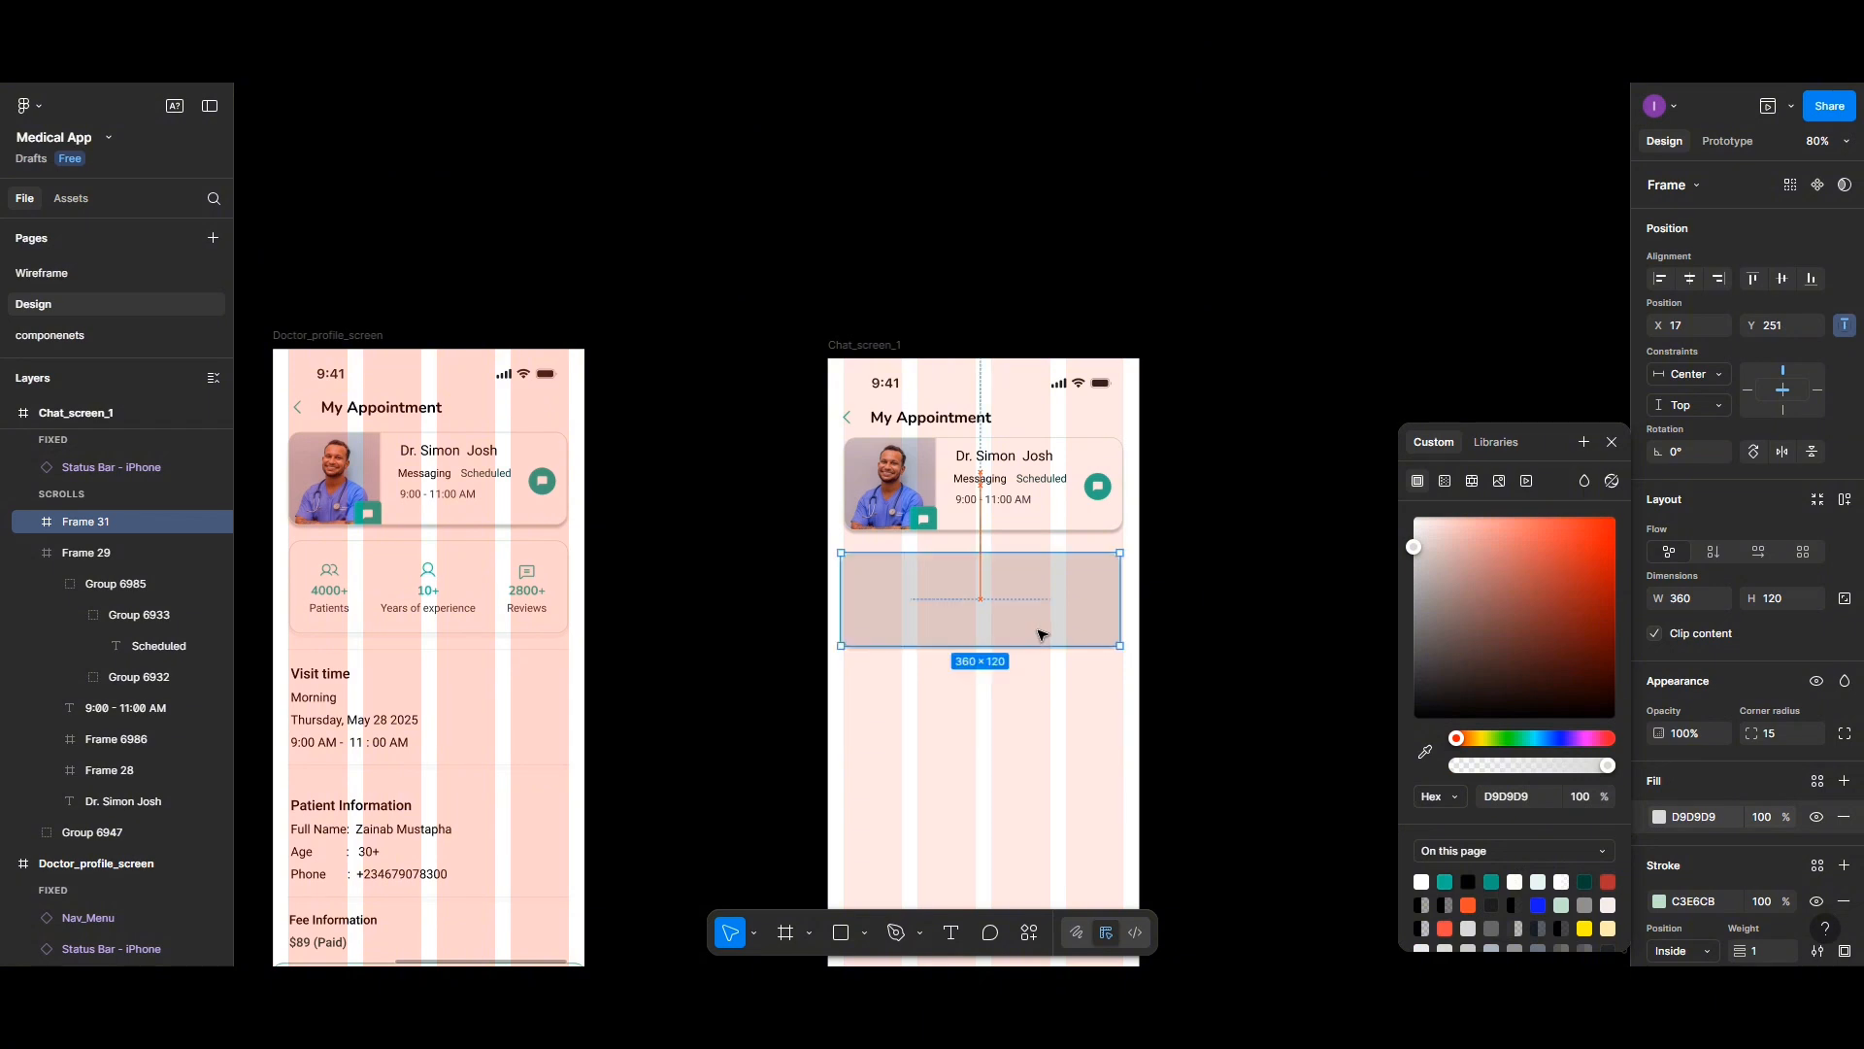
{"action": "left_click", "coordinate": [1016, 723]}
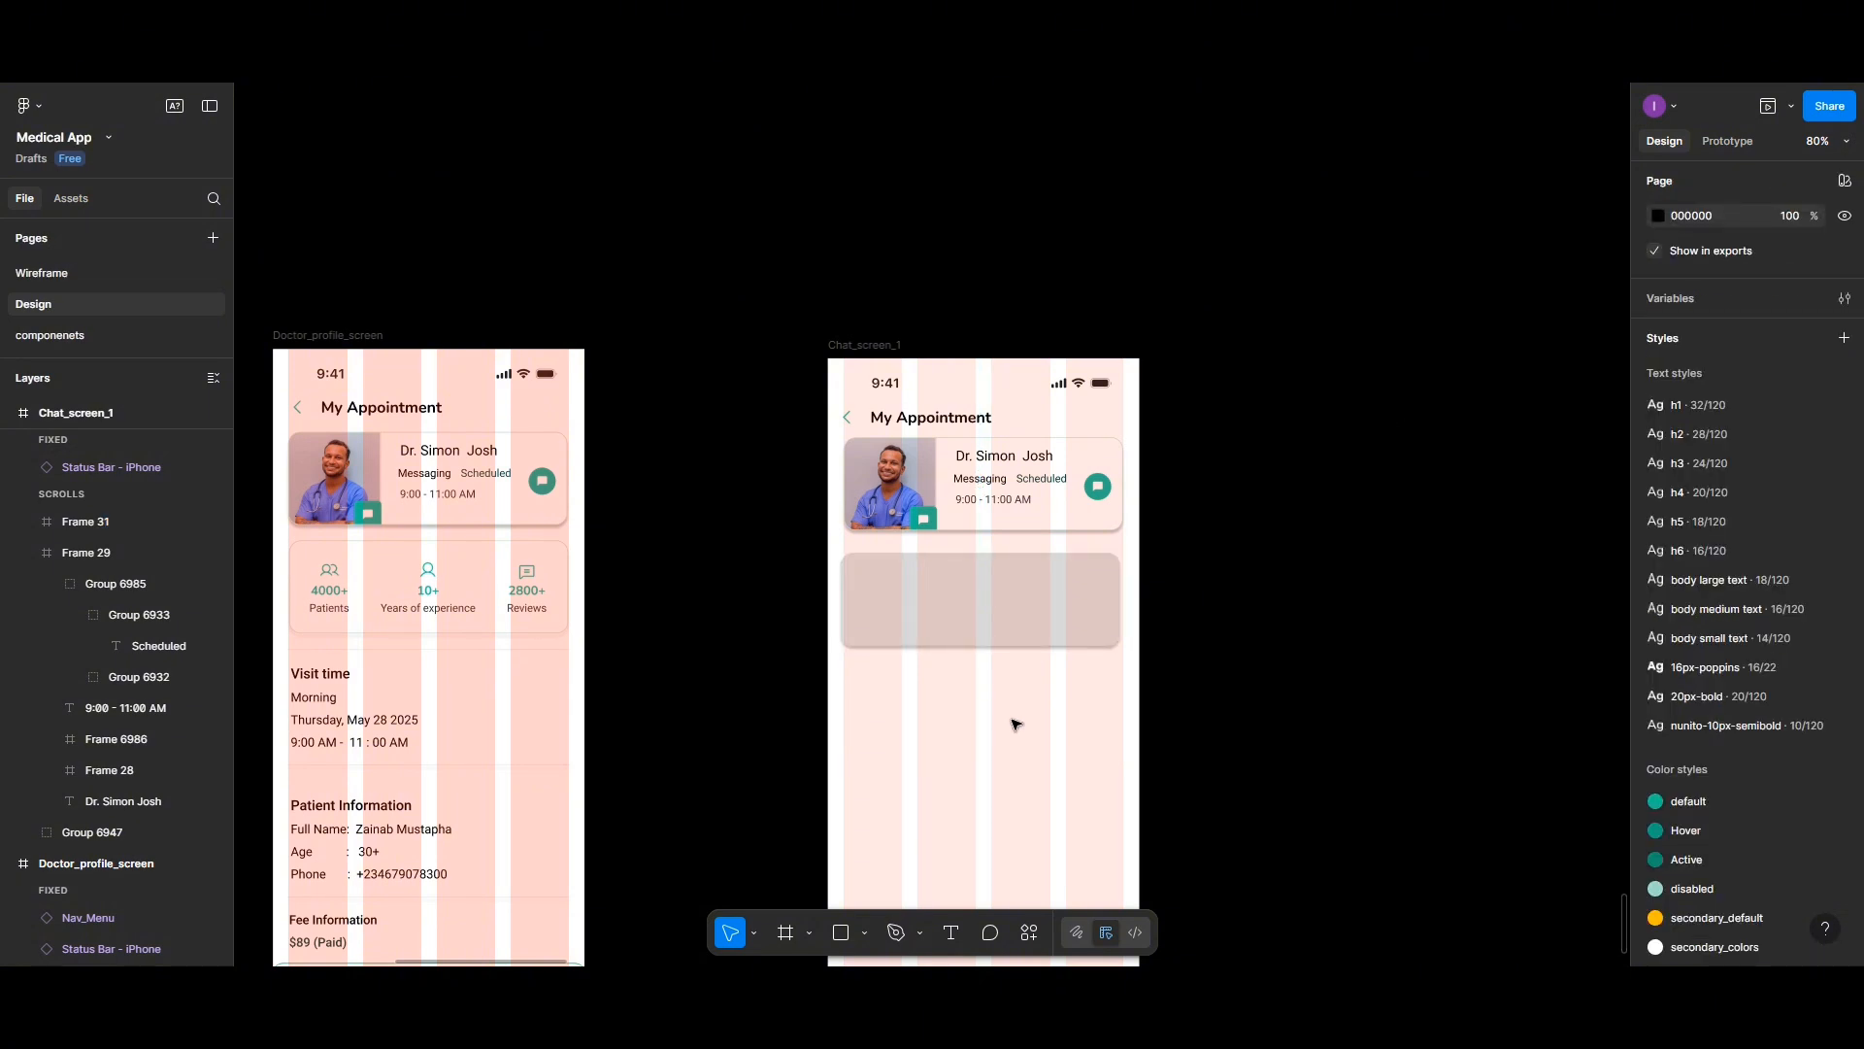
- Add a text box inside the card starting with Hello and the patient's first name, capitalised
{"action": "left_click", "coordinate": [966, 619]}
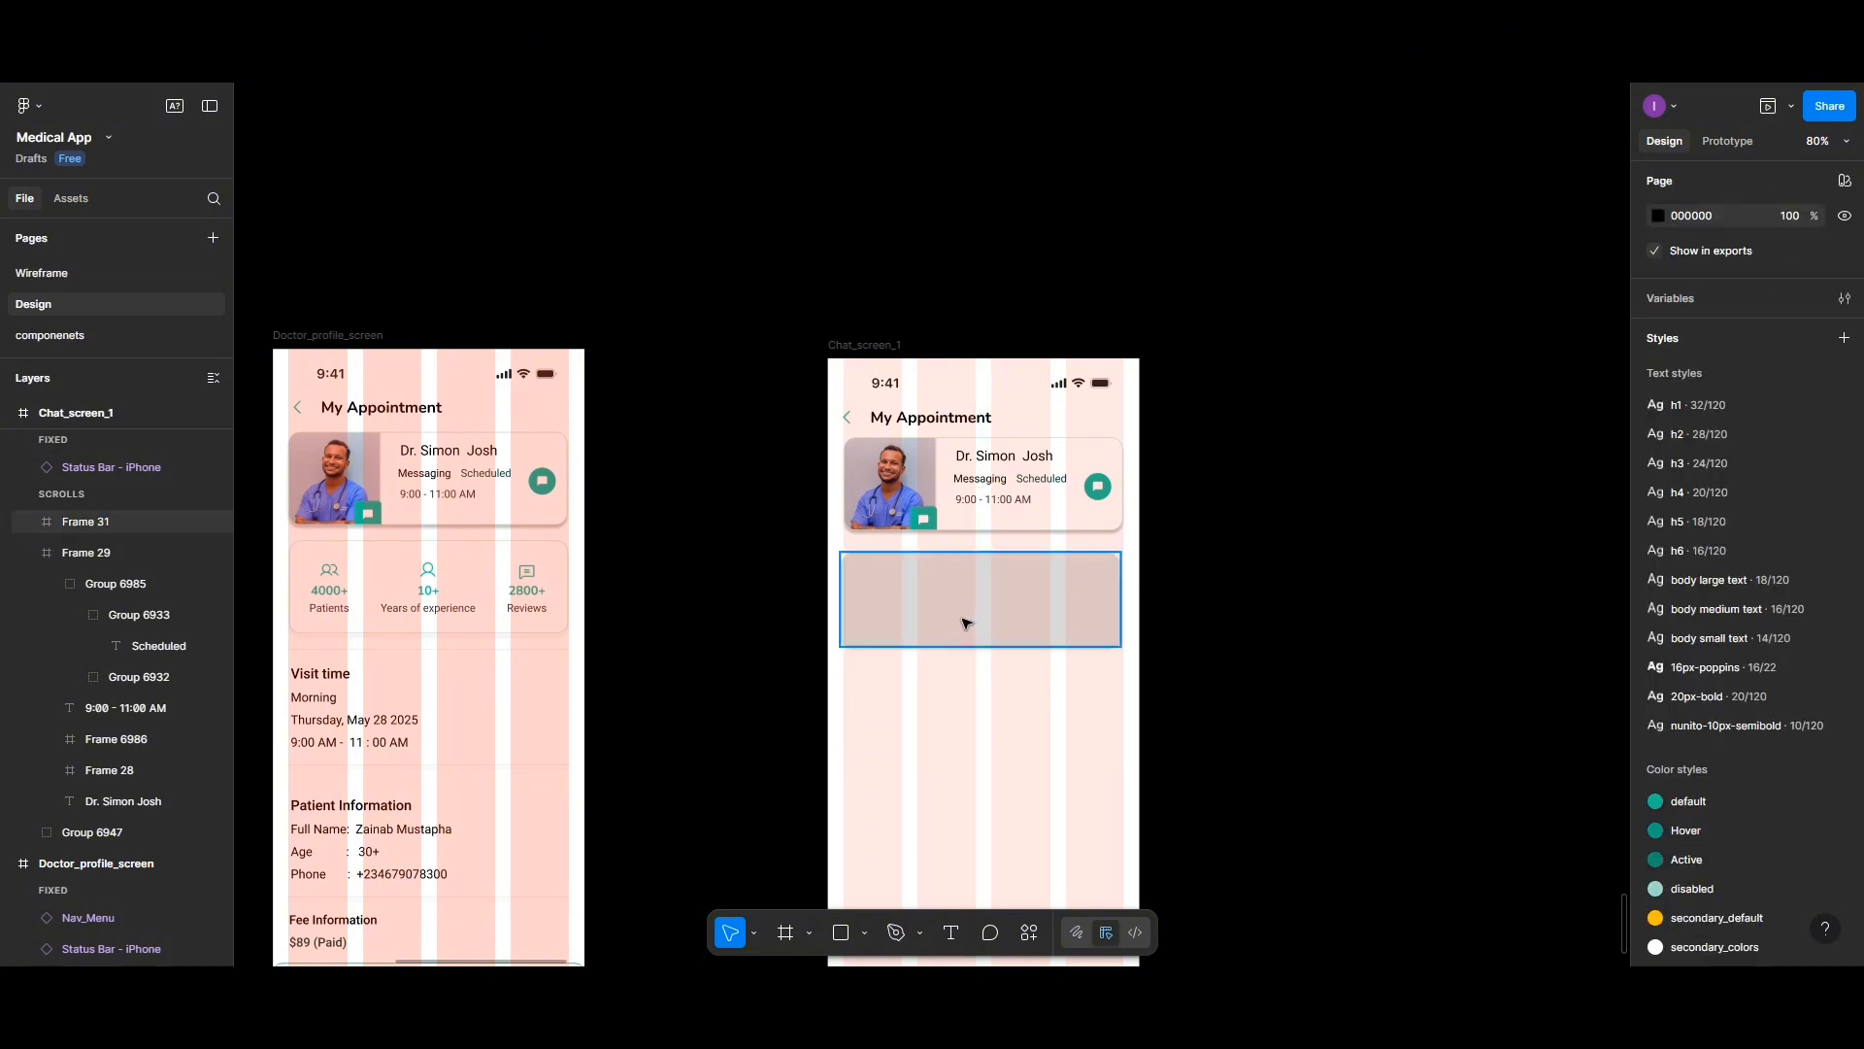
{"action": "left_click", "coordinate": [952, 934]}
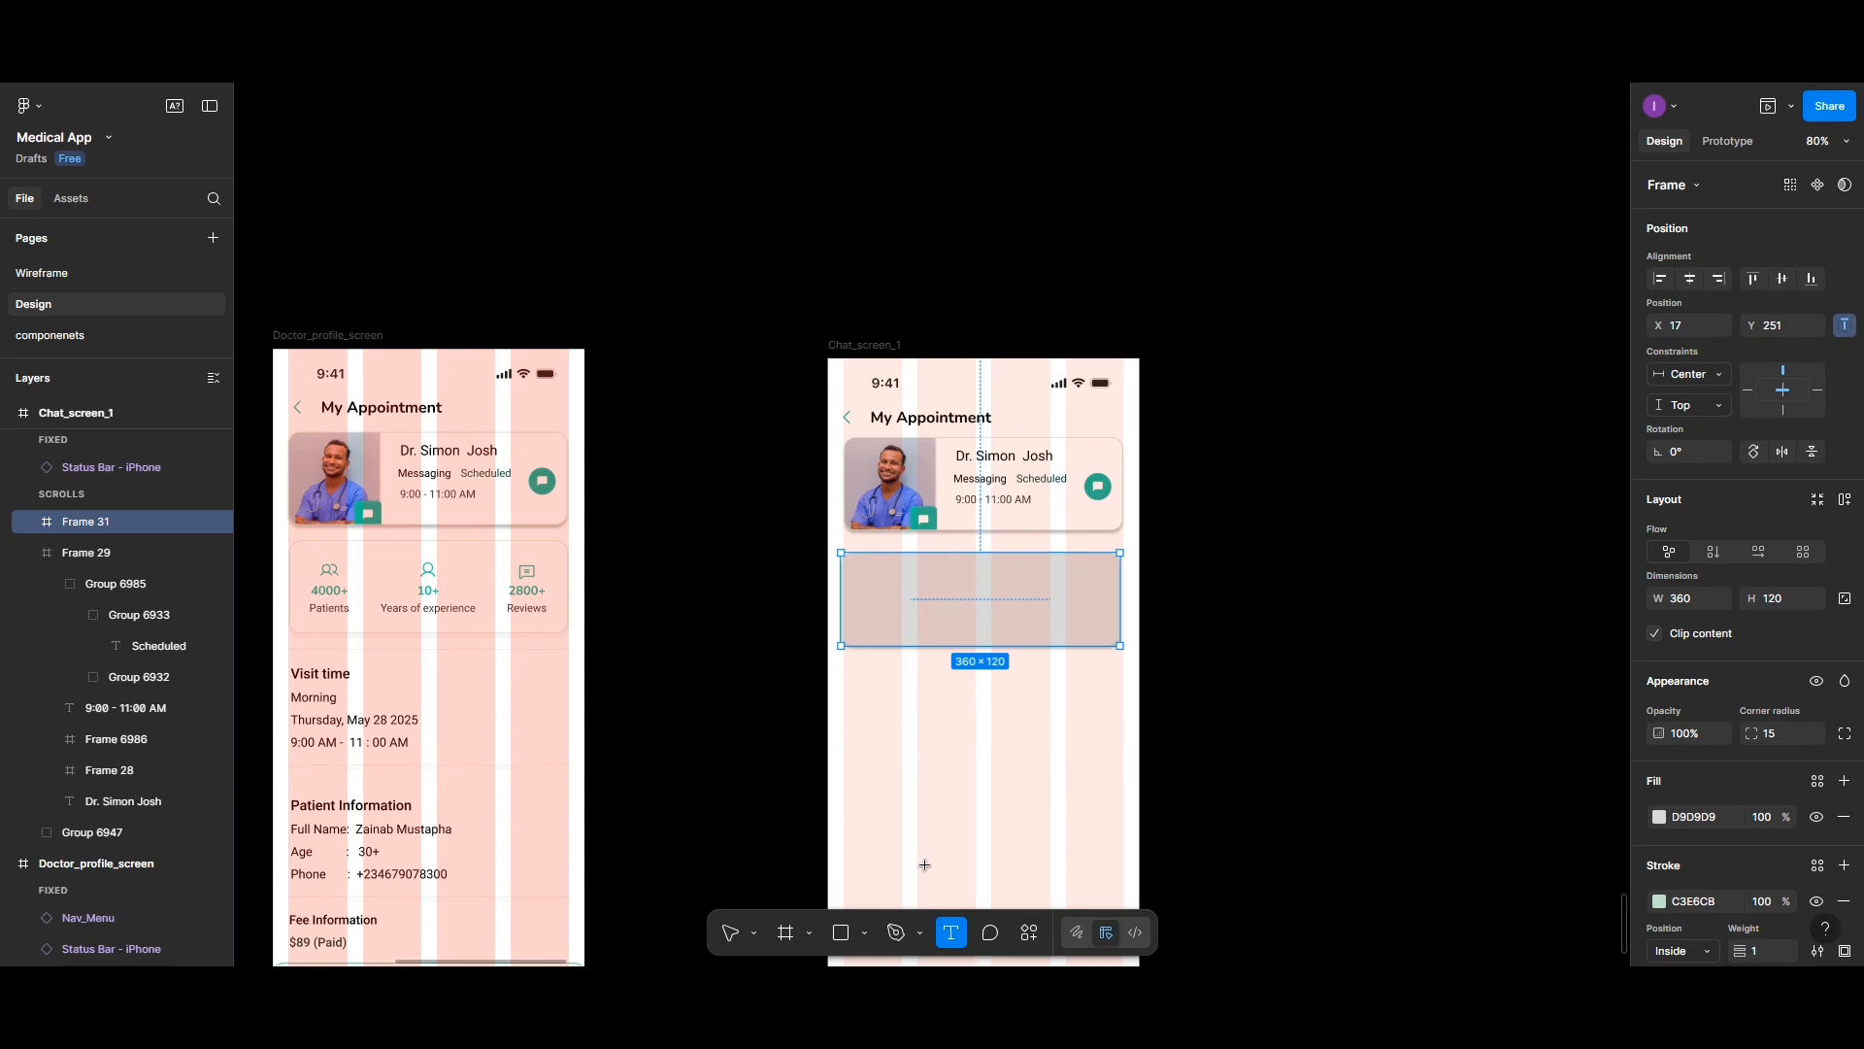
{"action": "left_click", "coordinate": [871, 574]}
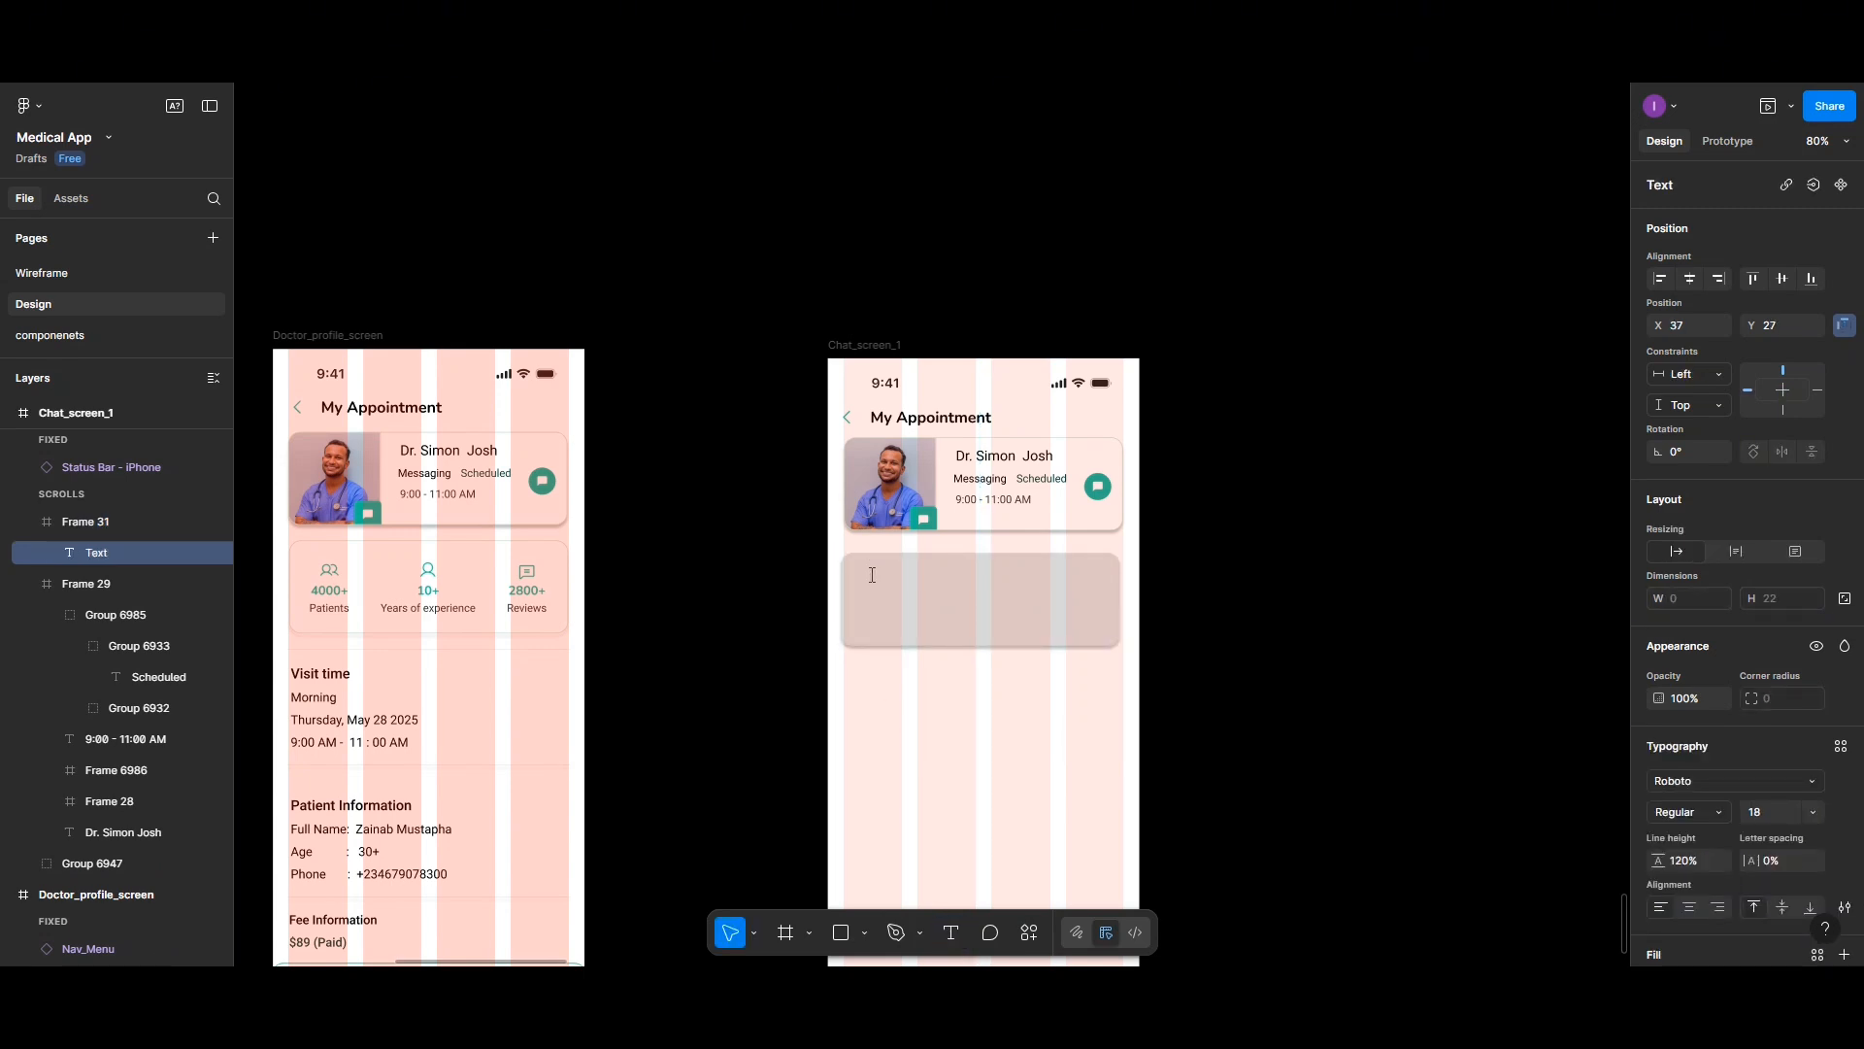
{"action": "type", "text": "Hello zainab"}
{"action": "right_click", "coordinate": [930, 577]}
{"action": "left_click", "coordinate": [947, 590]}
- Continue the text with a sentence introducing the doctor by name, then start a new line
{"action": "type", "text": ". Thi"}
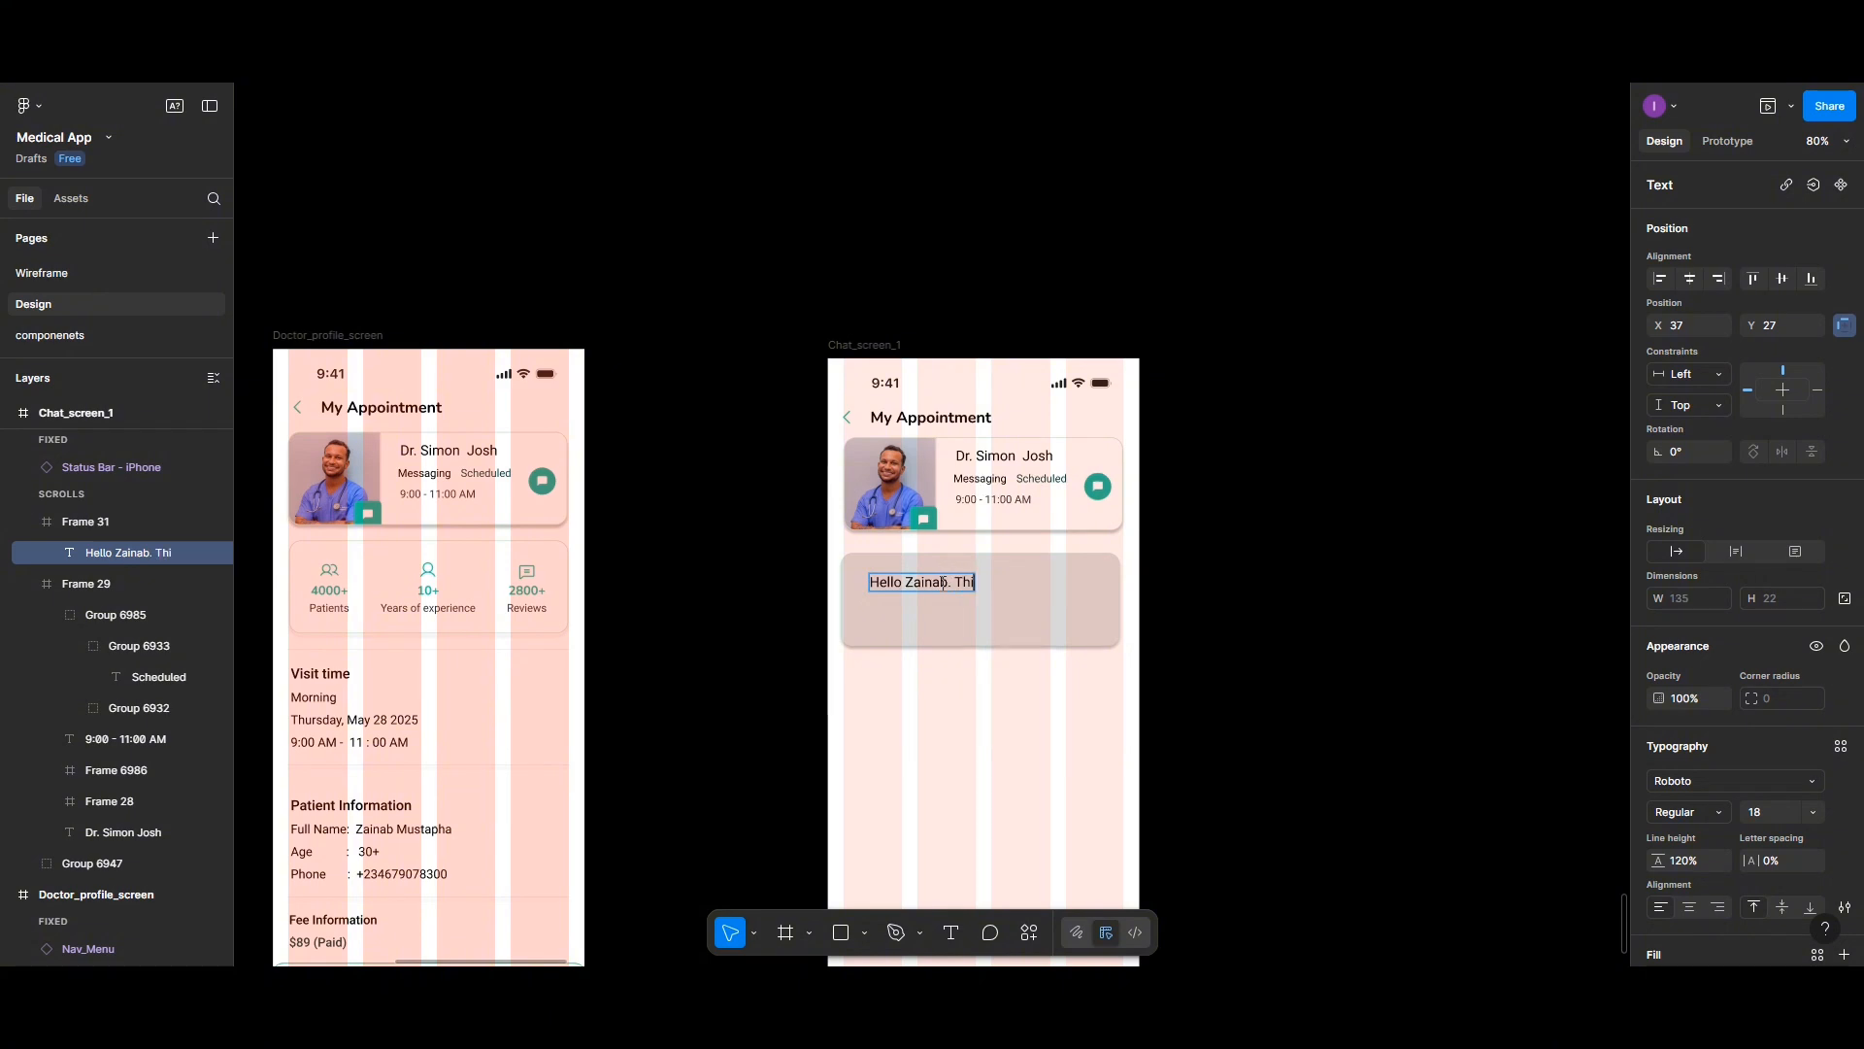
{"action": "type", "text": "s is Dr. Simo"}
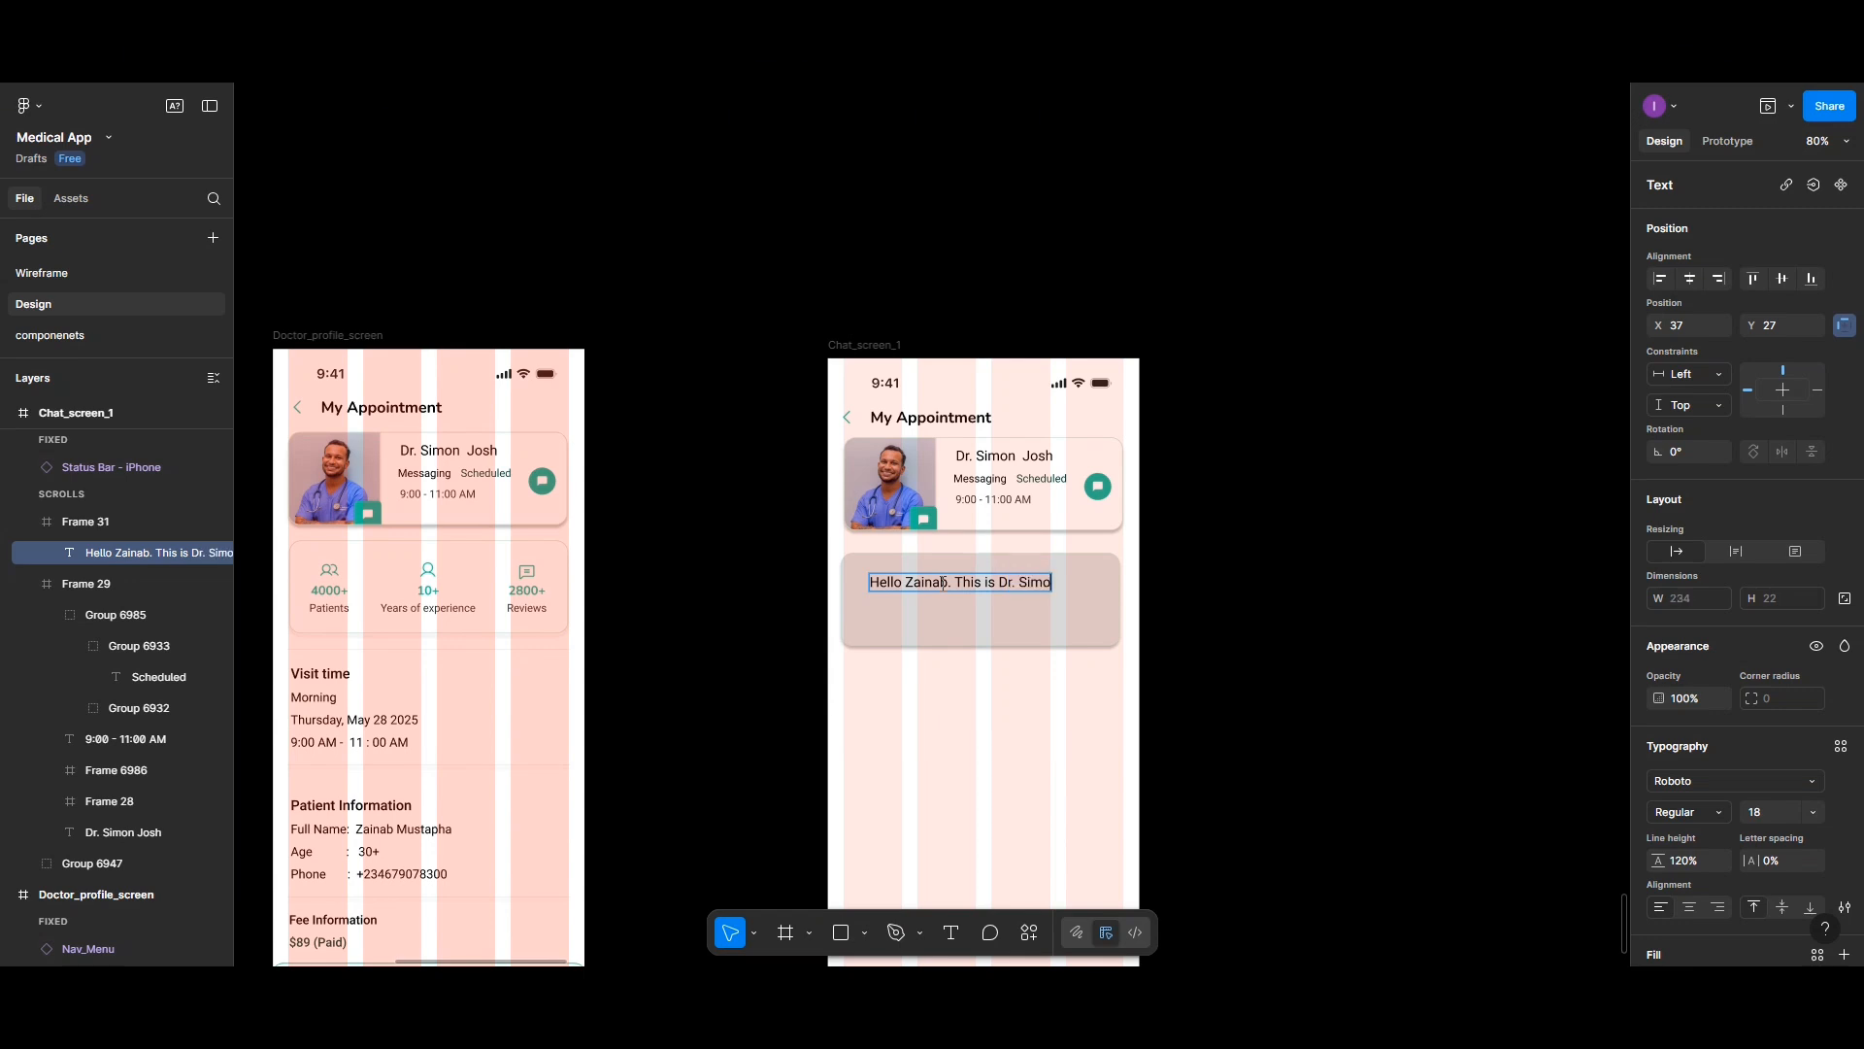
{"action": "type", "text": "n Josh."}
{"action": "key", "text": "Return"}
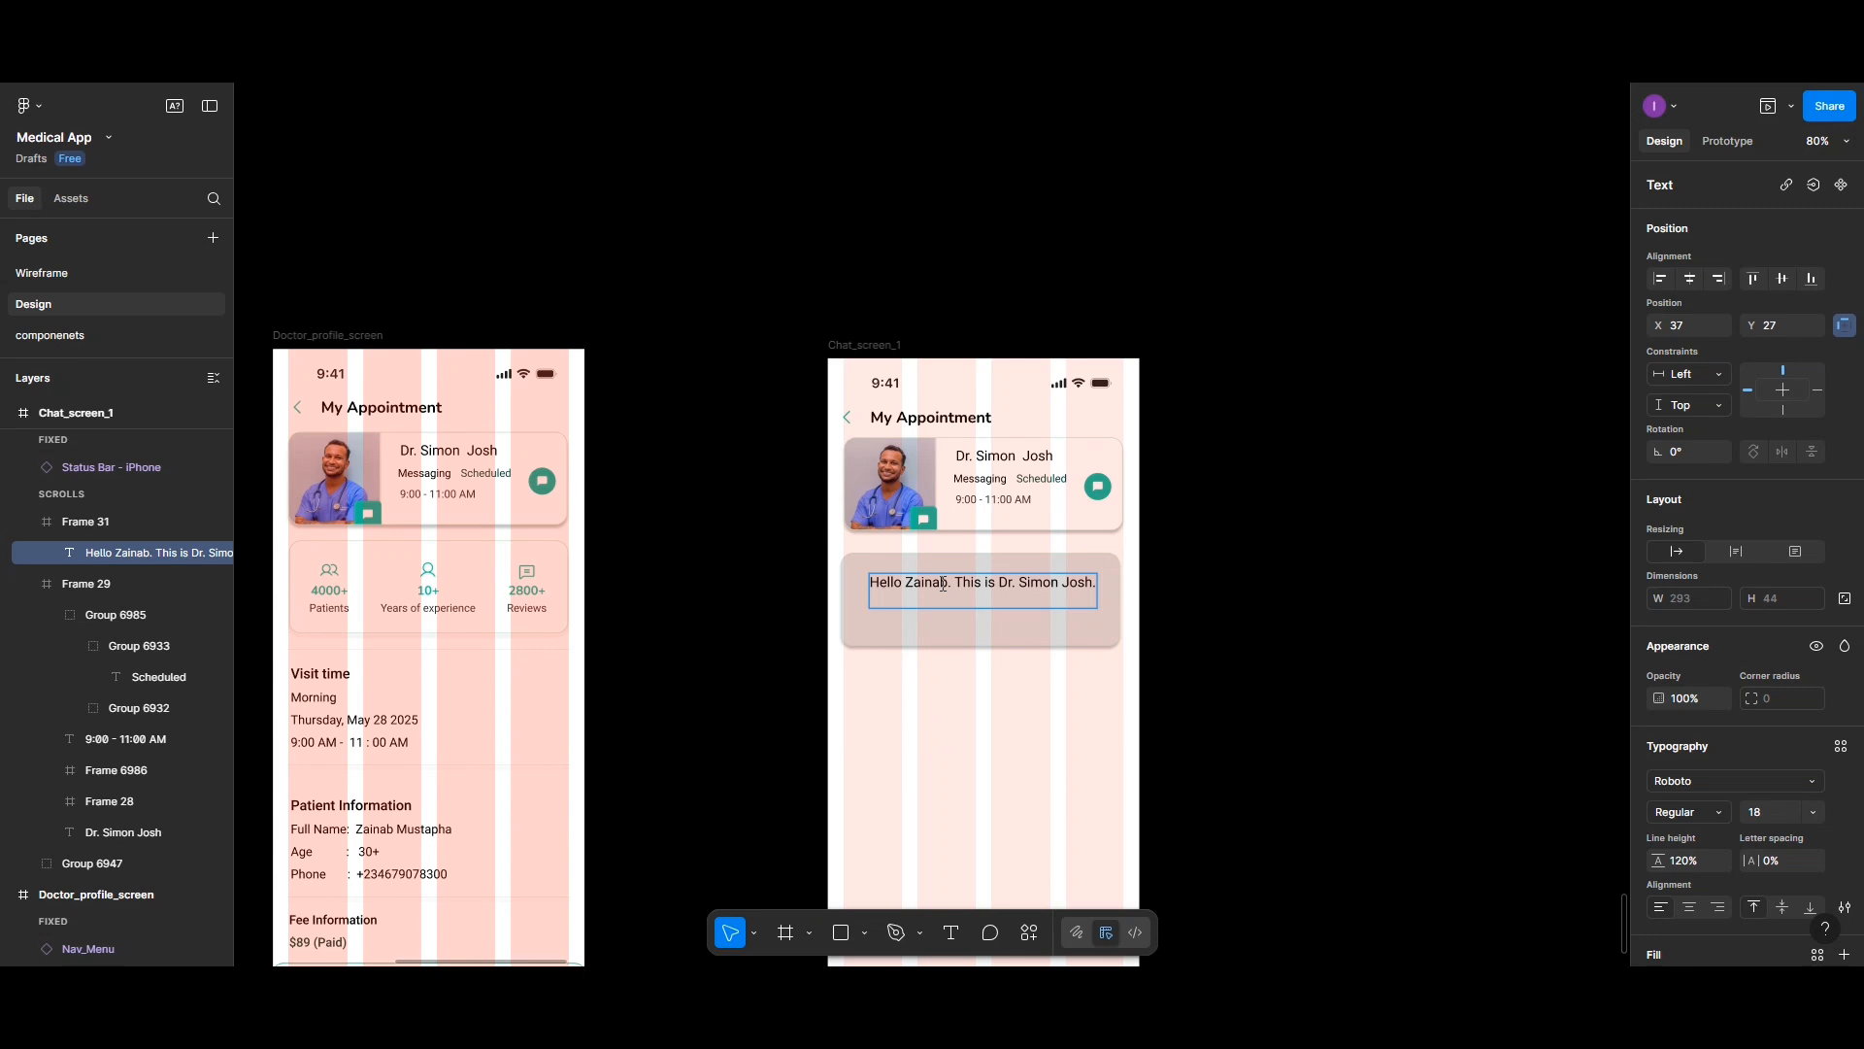
- Type the second line I see you've booked an appointment with me for today. and finish editing
{"action": "type", "text": "I see"}
{"action": "type", "text": " you"}
{"action": "type", "text": ",ve"}
{"action": "key", "text": "BackSpace"}
{"action": "key", "text": "BackSpace"}
{"action": "key", "text": "BackSpace"}
{"action": "type", "text": ";"}
{"action": "key", "text": "BackSpace"}
{"action": "type", "text": "\""}
{"action": "type", "text": "ve"}
{"action": "type", "text": " booked "}
{"action": "type", "text": "an"}
{"action": "type", "text": " appoint"}
{"action": "type", "text": "m"}
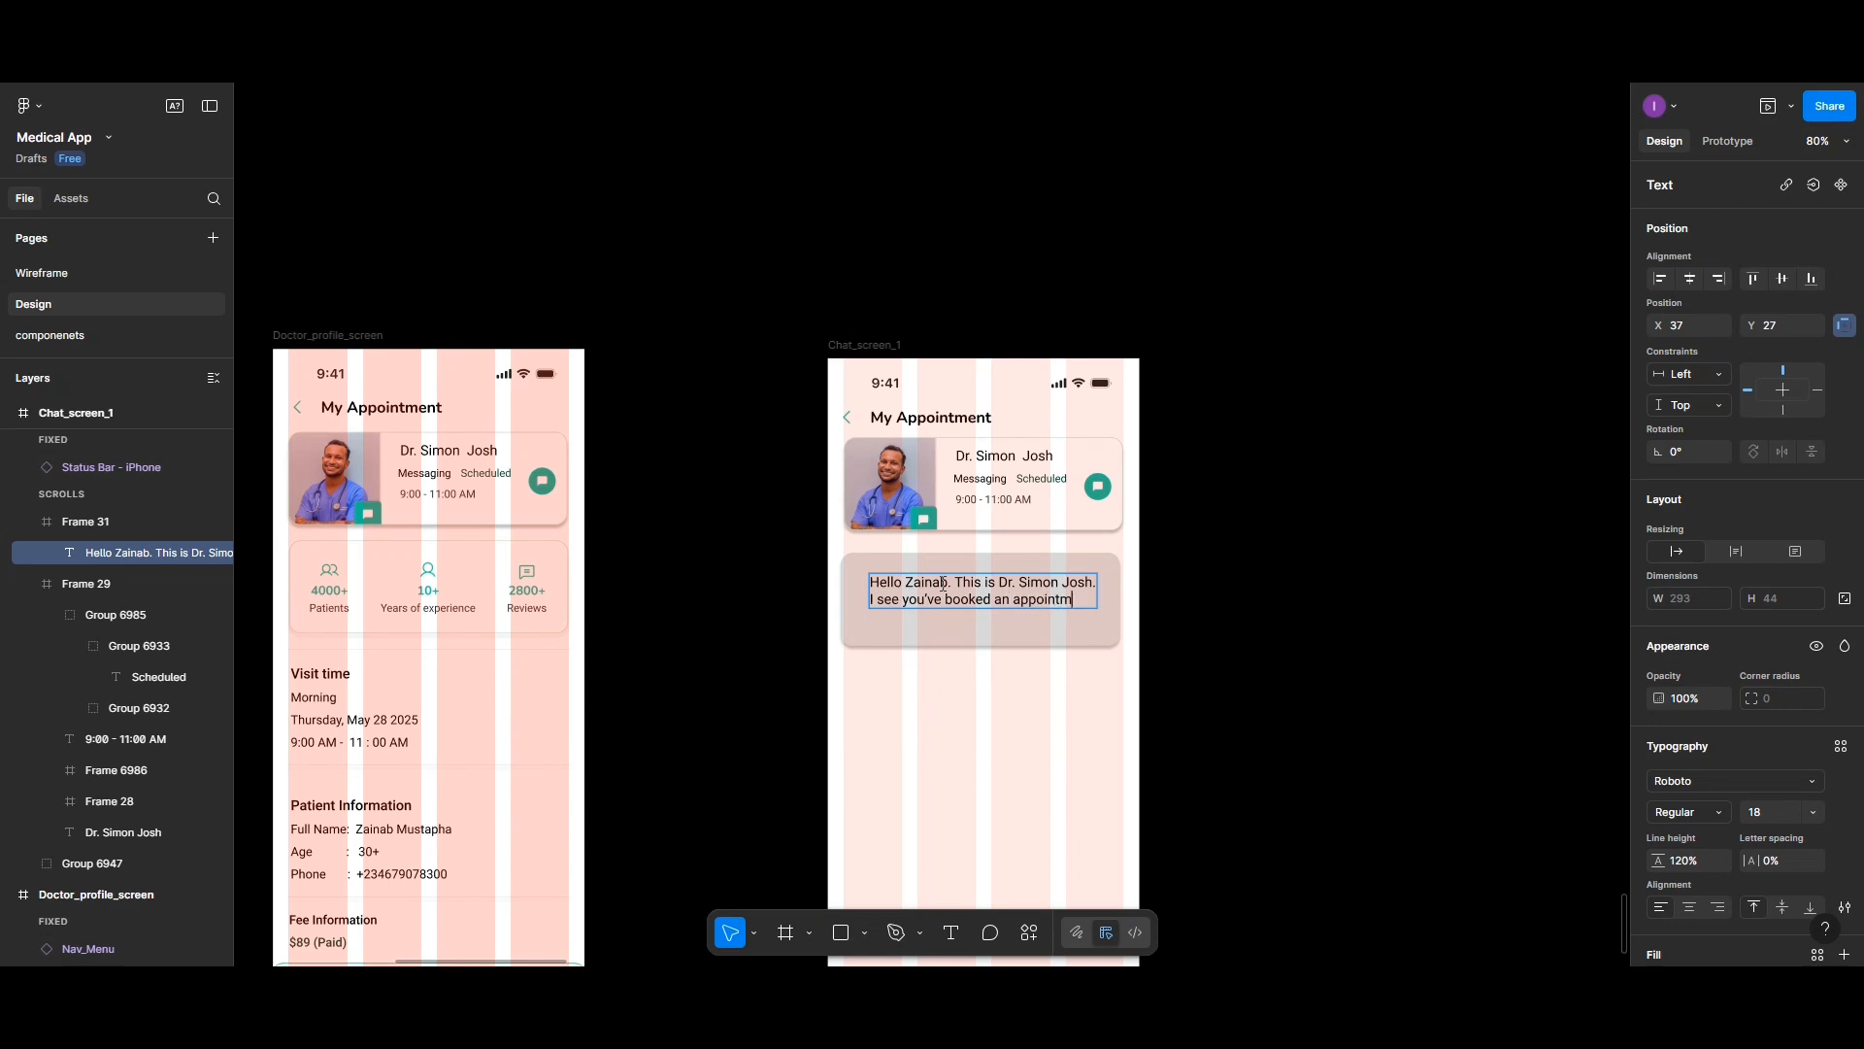
{"action": "type", "text": "neb"}
{"action": "key", "text": "BackSpace"}
{"action": "key", "text": "BackSpace"}
{"action": "key", "text": "BackSpace"}
{"action": "type", "text": "ent with me"}
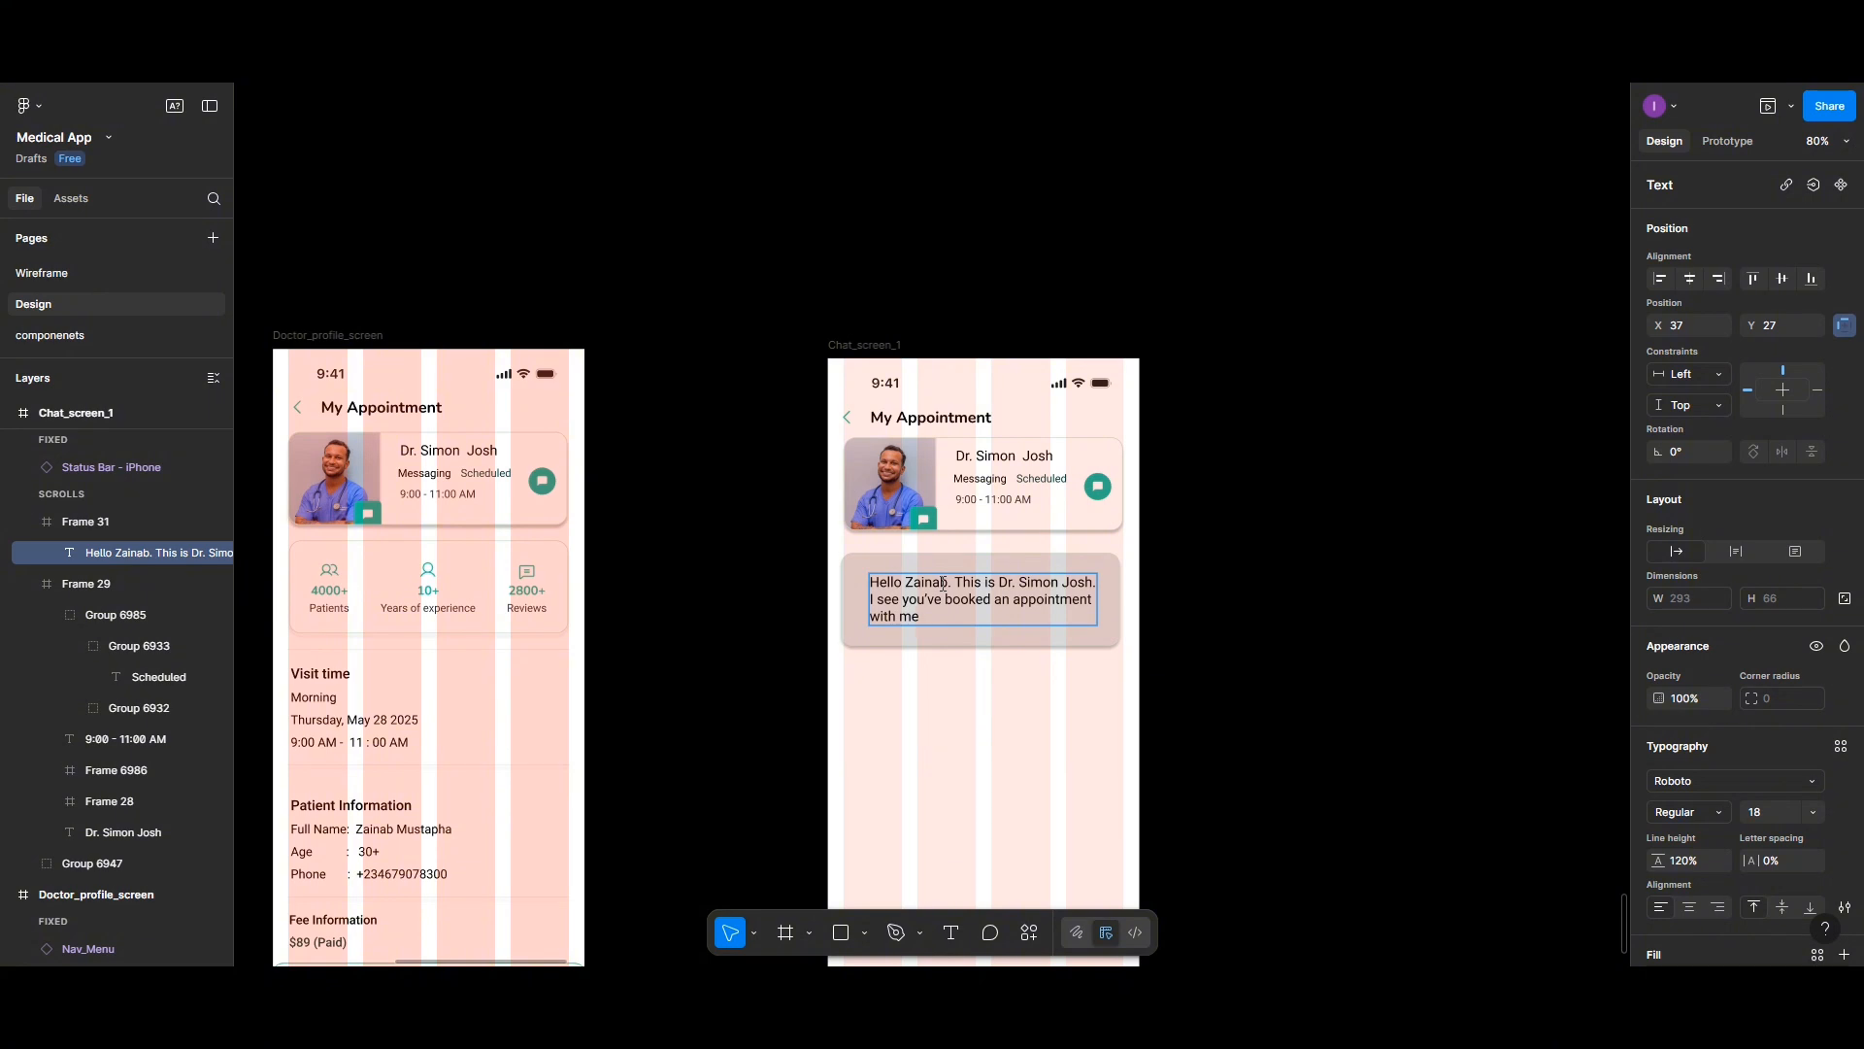
{"action": "type", "text": " for today."}
{"action": "key", "text": "Escape"}
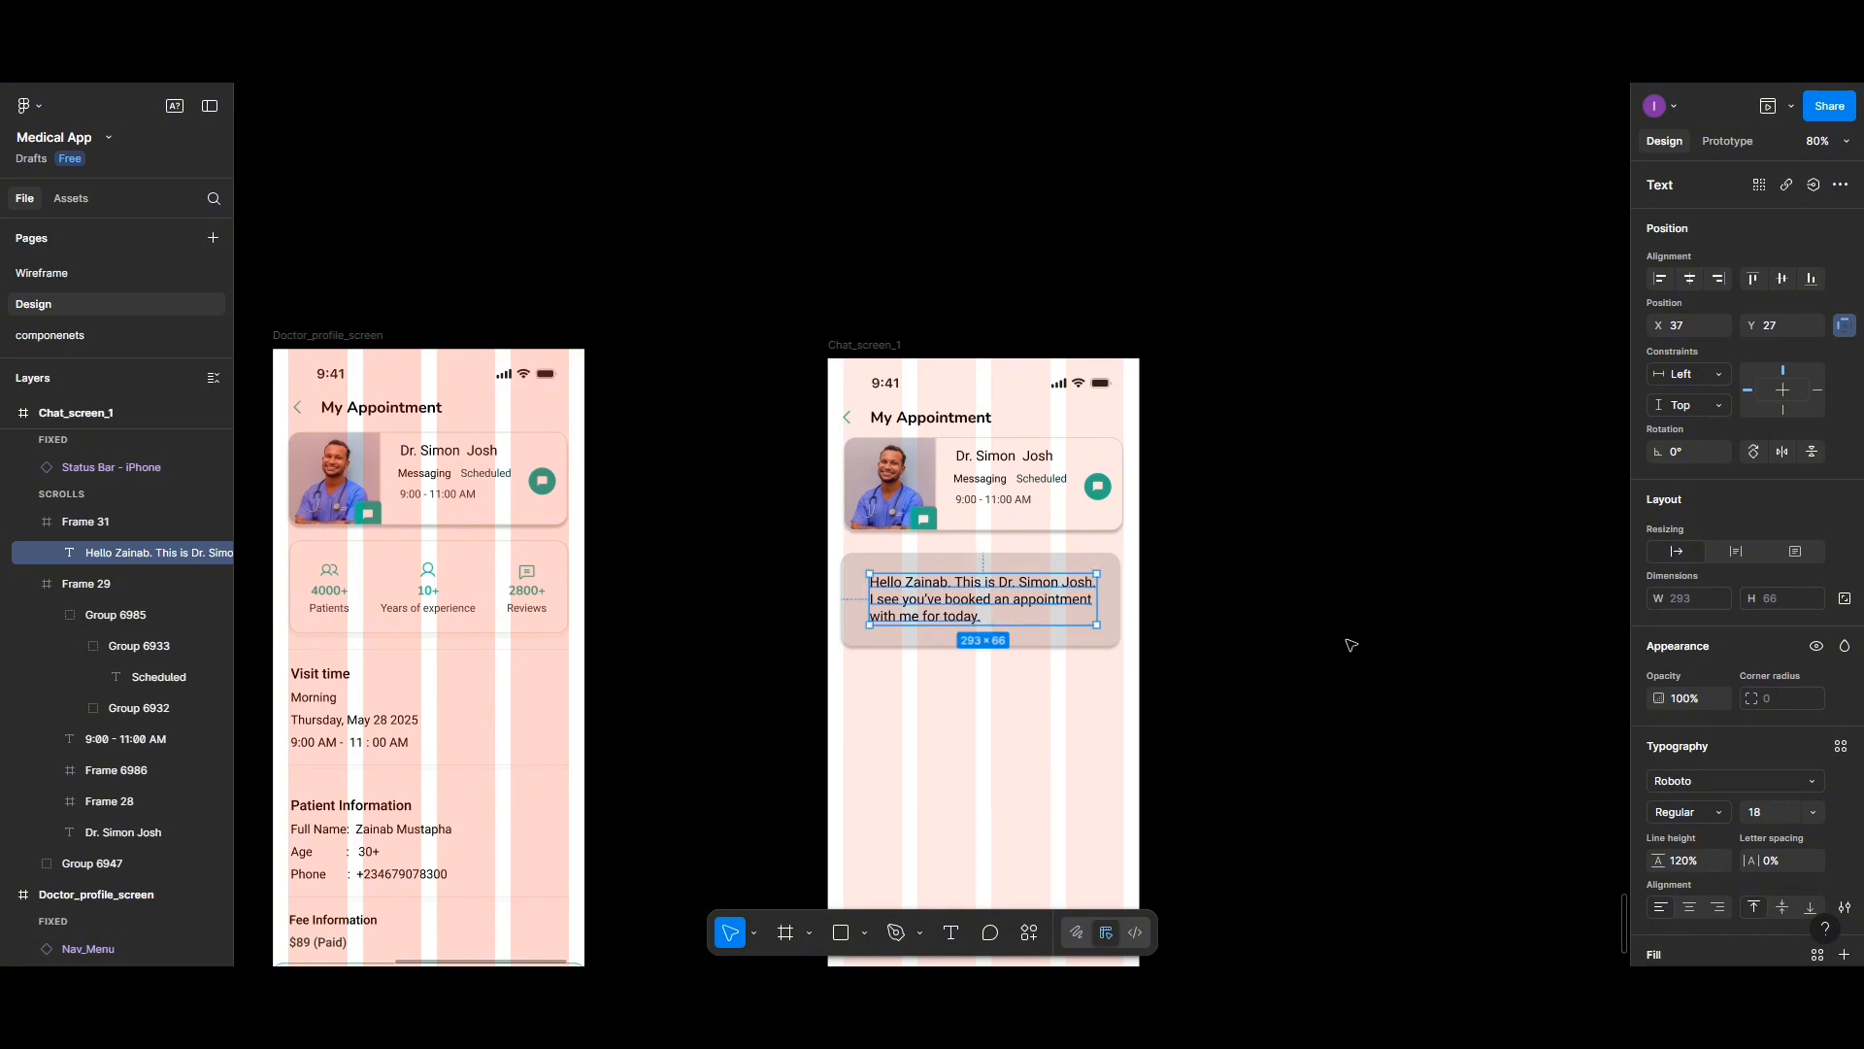
- Apply the body small text style to the message text
{"action": "left_click", "coordinate": [1840, 746]}
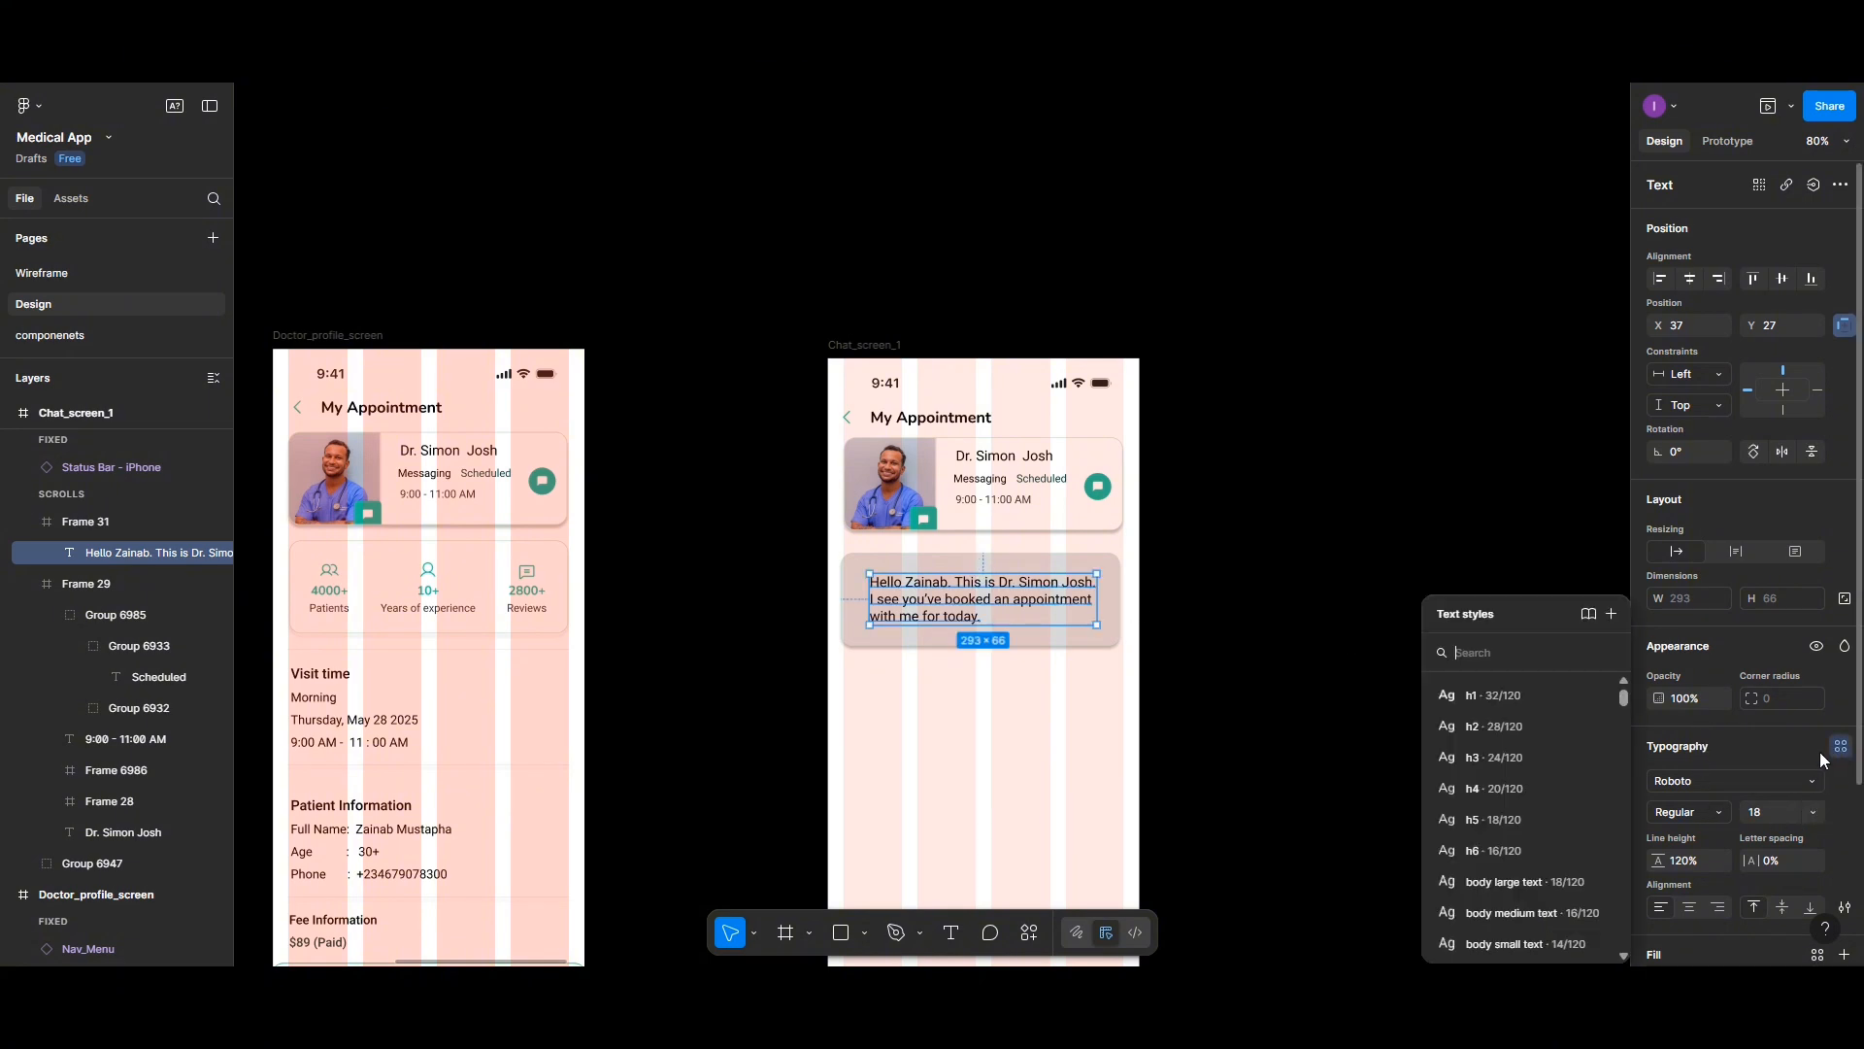
{"action": "left_click", "coordinate": [1525, 941]}
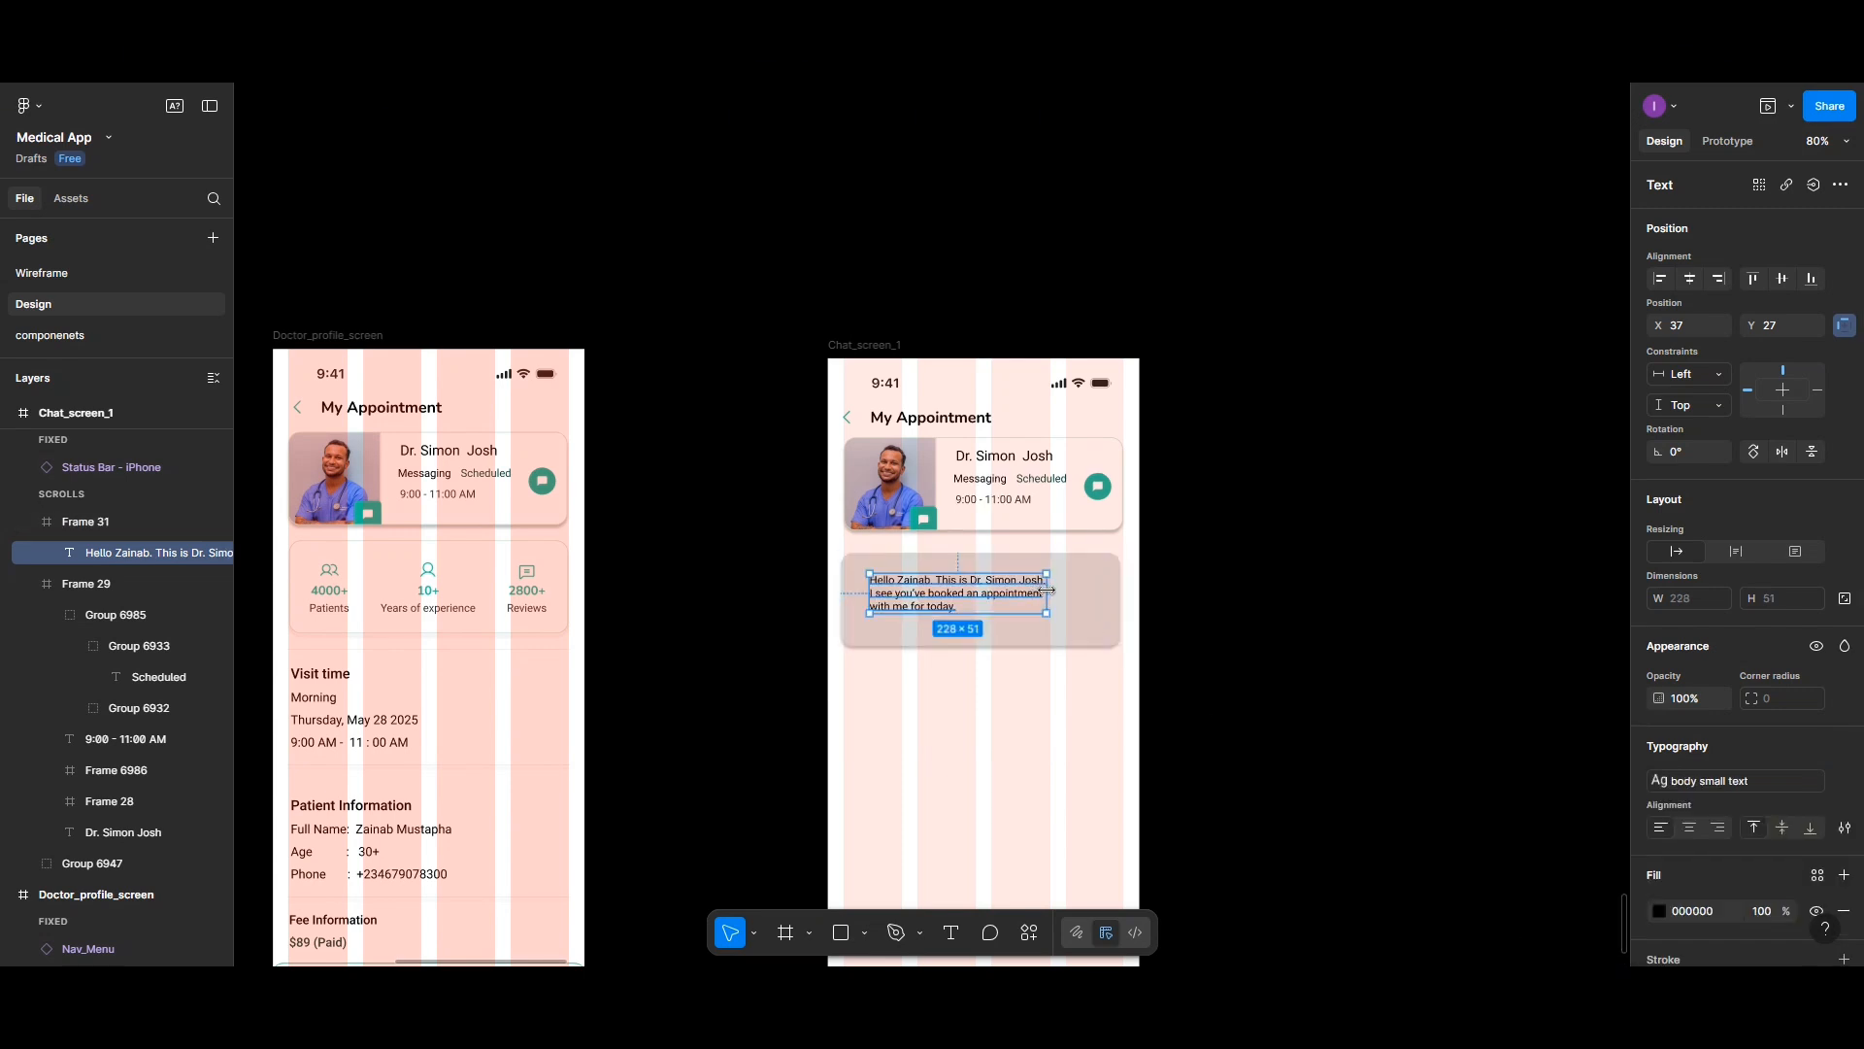
- Widen the message text box to about 270 px and add a new line reading Thank you for choosing Helvix clinic
{"action": "mouse_move", "coordinate": [1044, 590]}
{"action": "left_mouse_down"}
{"action": "mouse_move", "coordinate": [1109, 591]}
{"action": "mouse_move", "coordinate": [1075, 591]}
{"action": "left_mouse_up"}
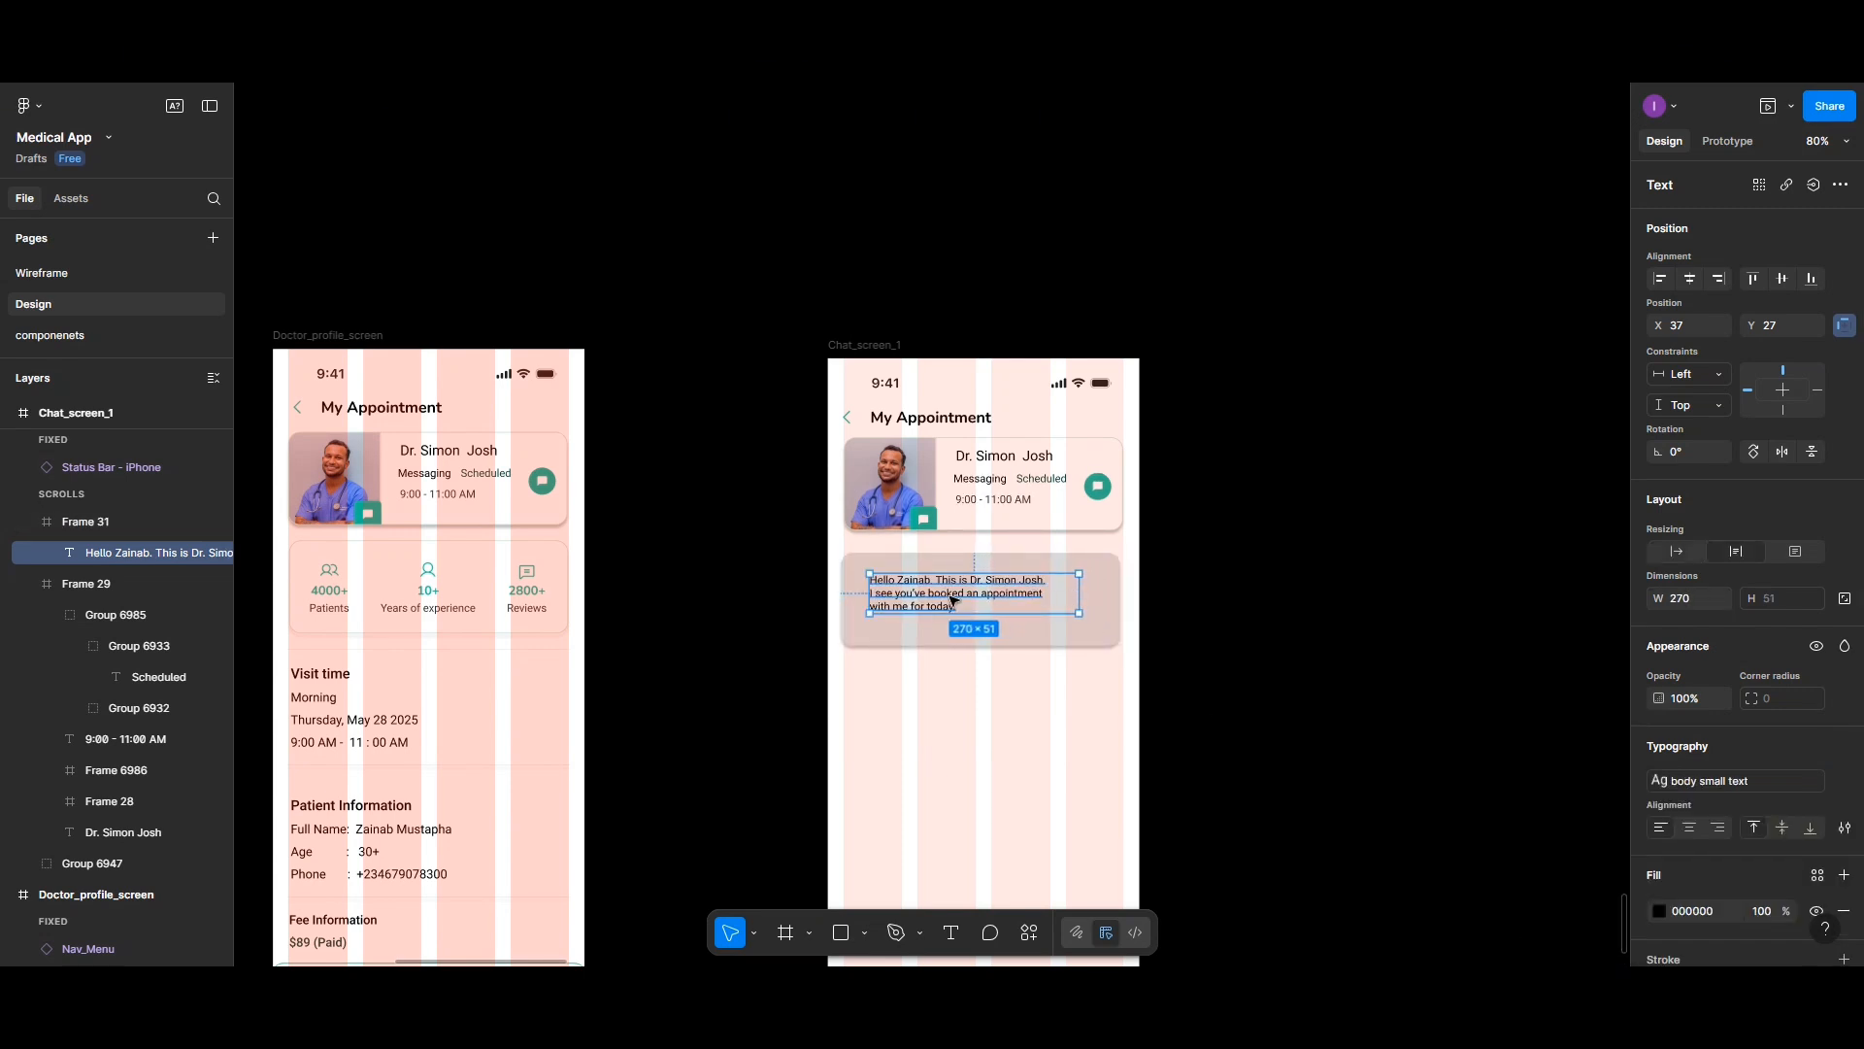
{"action": "double_click", "coordinate": [957, 607]}
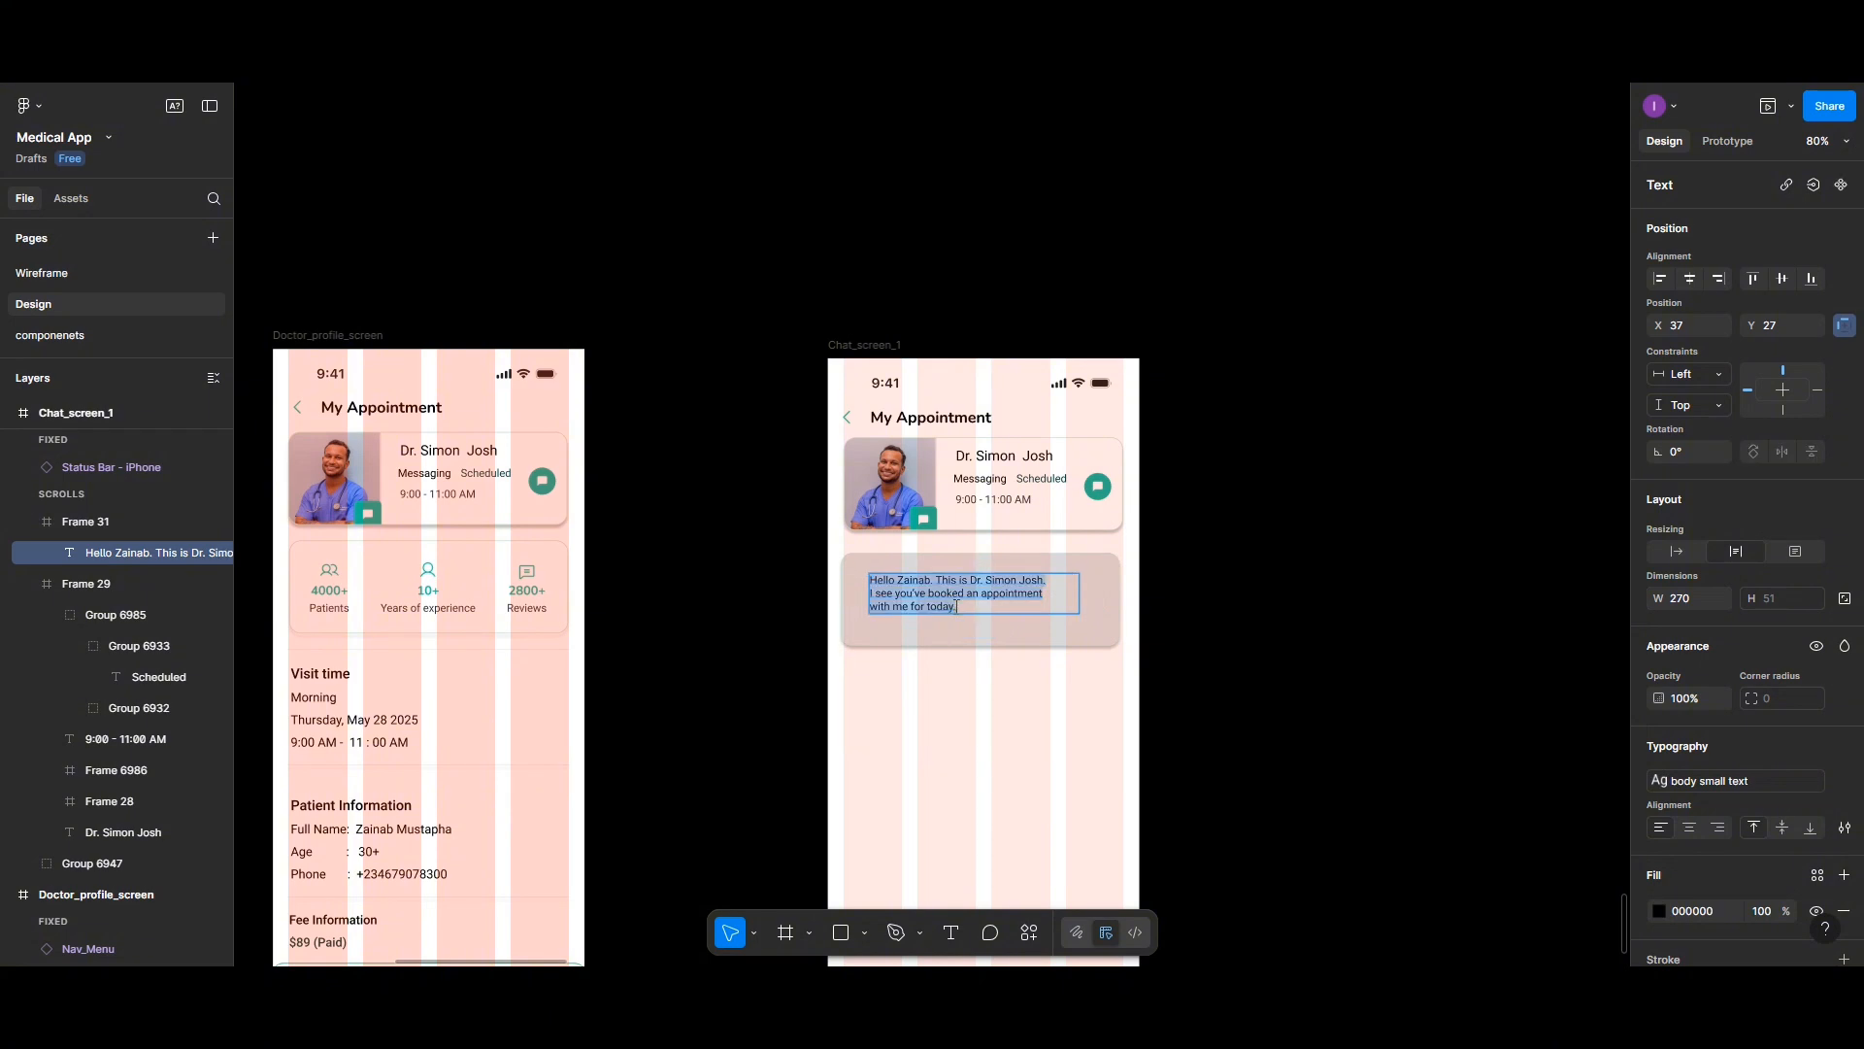
{"action": "left_click", "coordinate": [957, 607]}
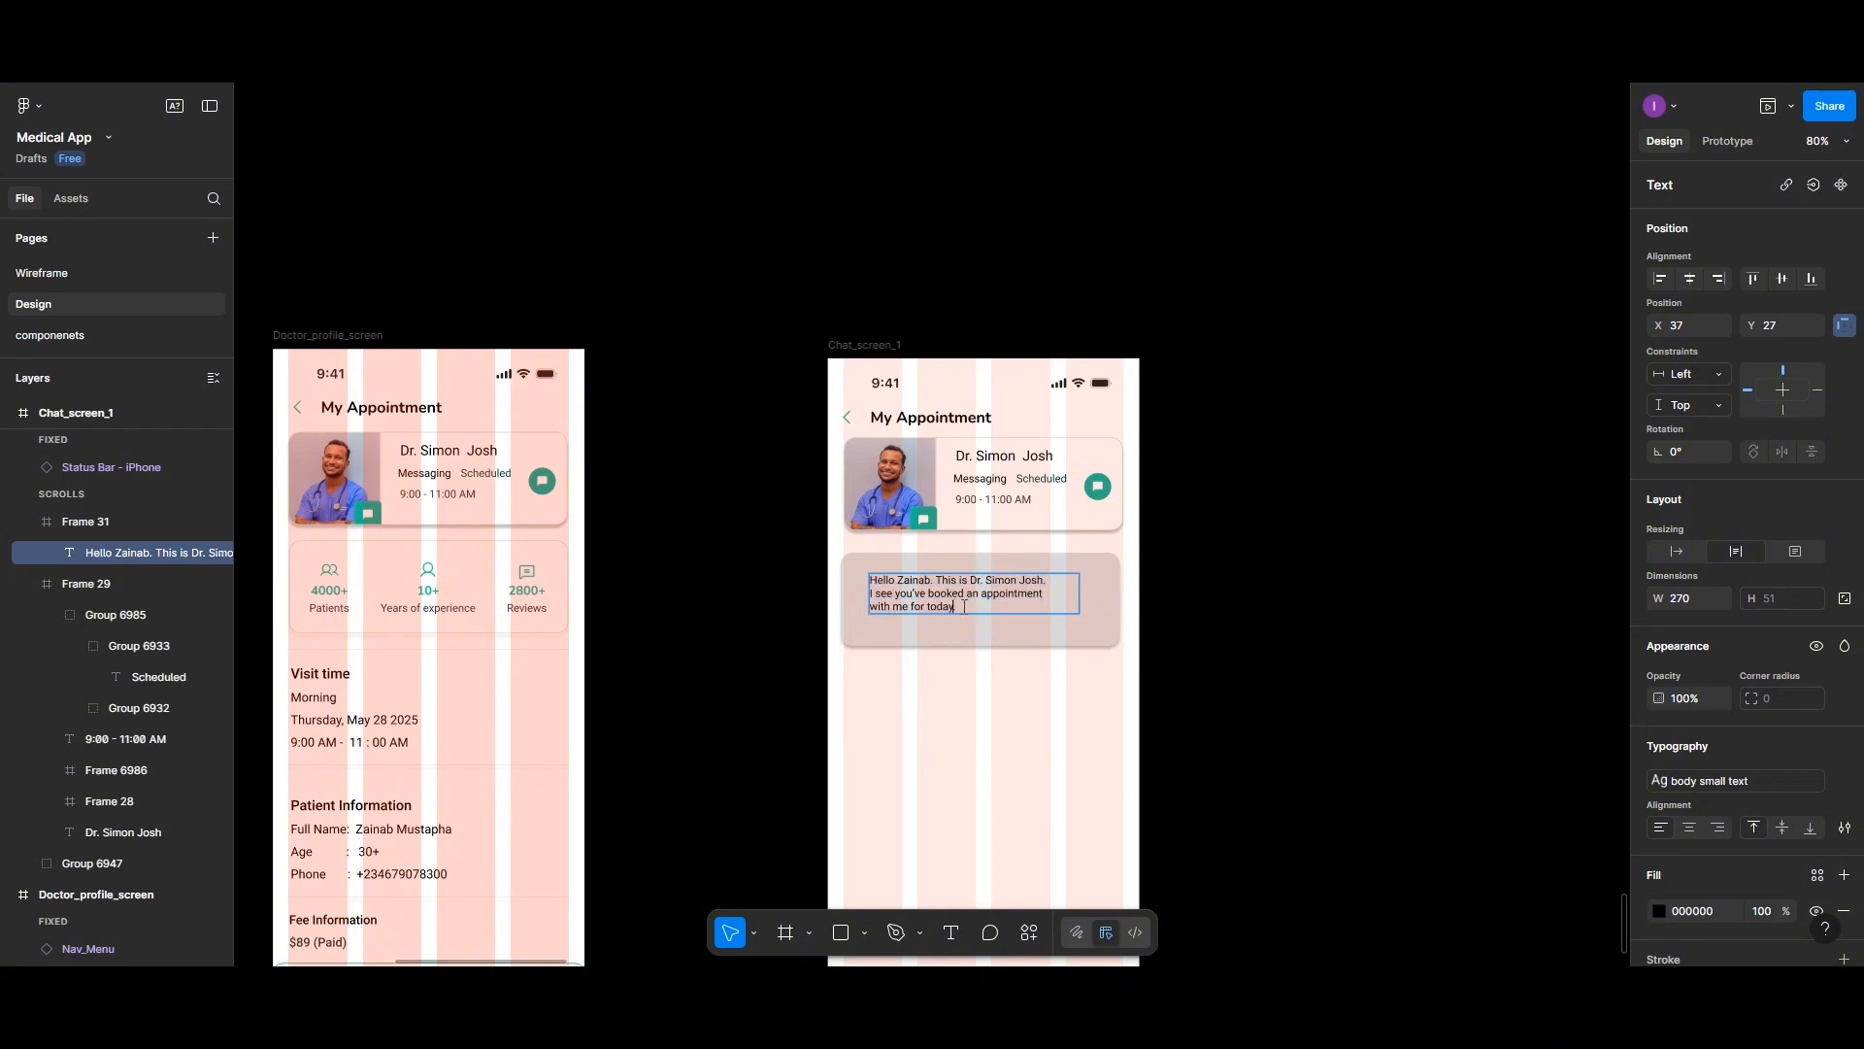
{"action": "key", "text": "Return"}
{"action": "key", "text": "Return"}
{"action": "type", "text": "th"}
{"action": "key", "text": "BackSpace"}
{"action": "key", "text": "BackSpace"}
{"action": "key", "text": "BackSpace"}
{"action": "type", "text": "Thank you for cho"}
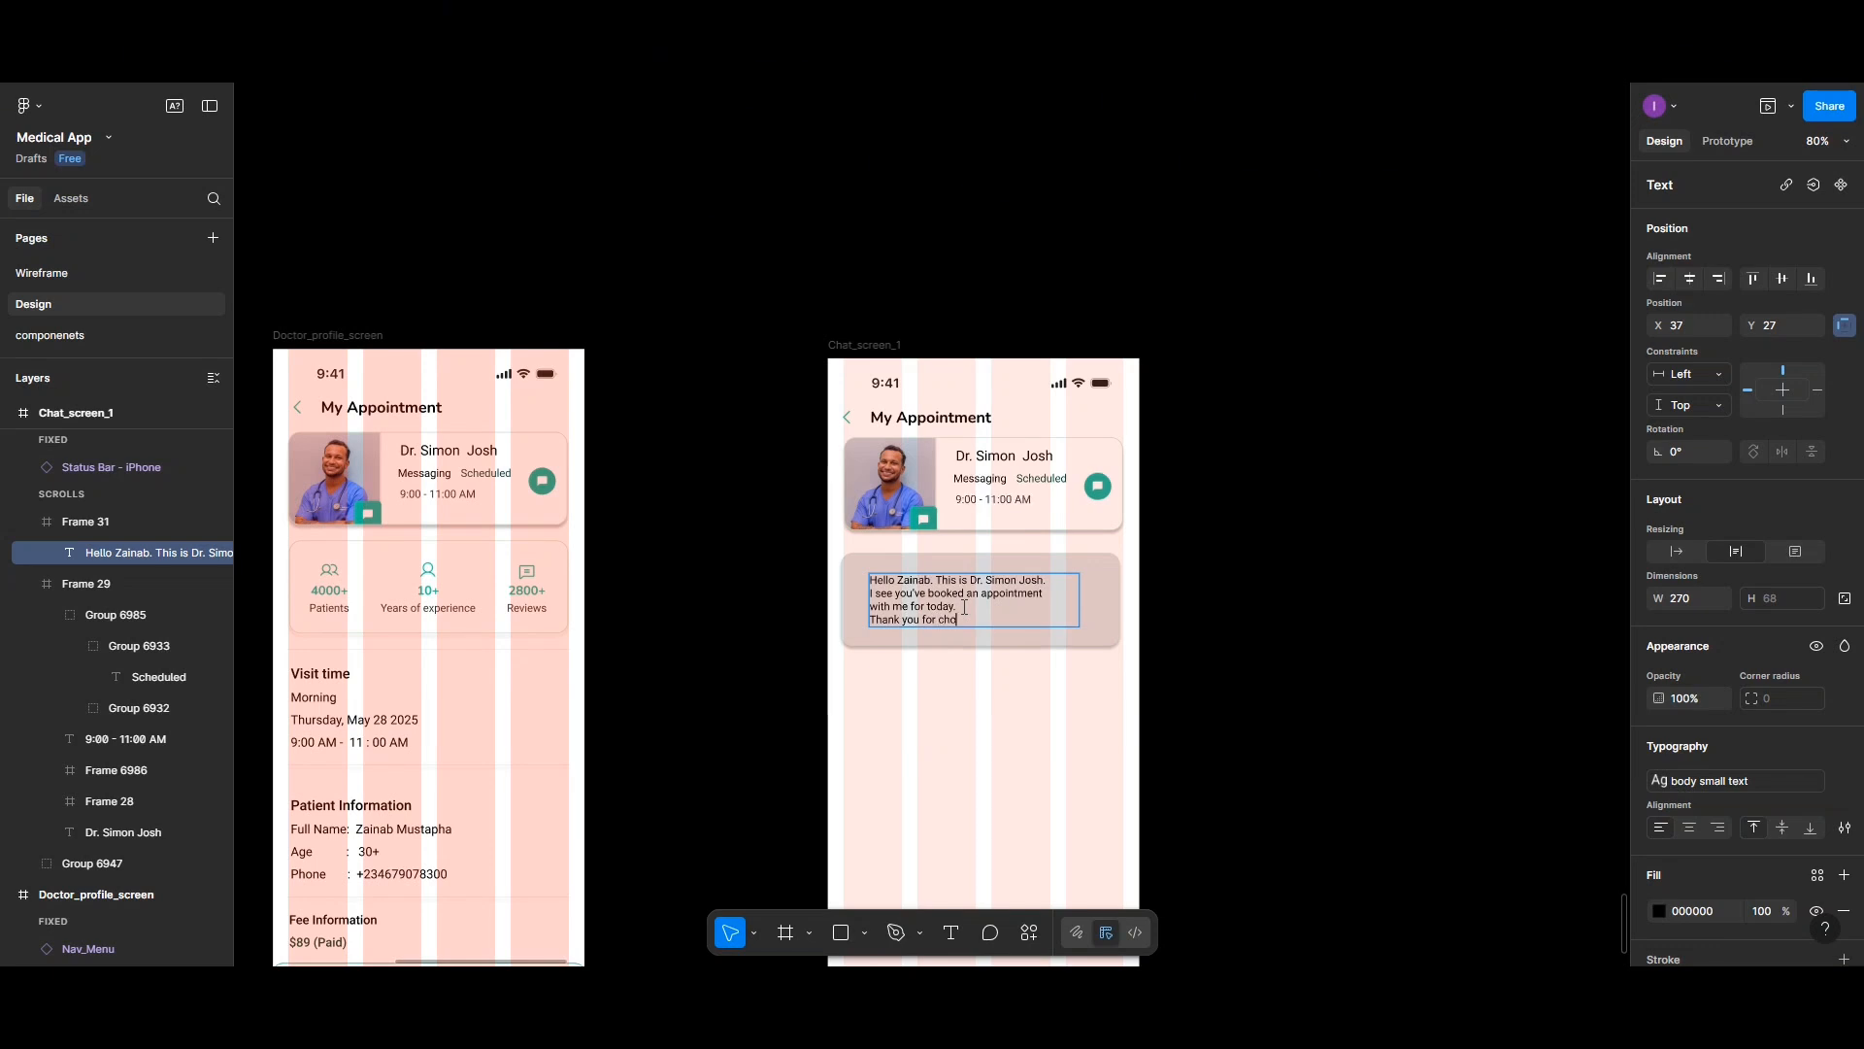
{"action": "type", "text": "osing Helvix clinic."}
{"action": "key", "text": "Escape"}
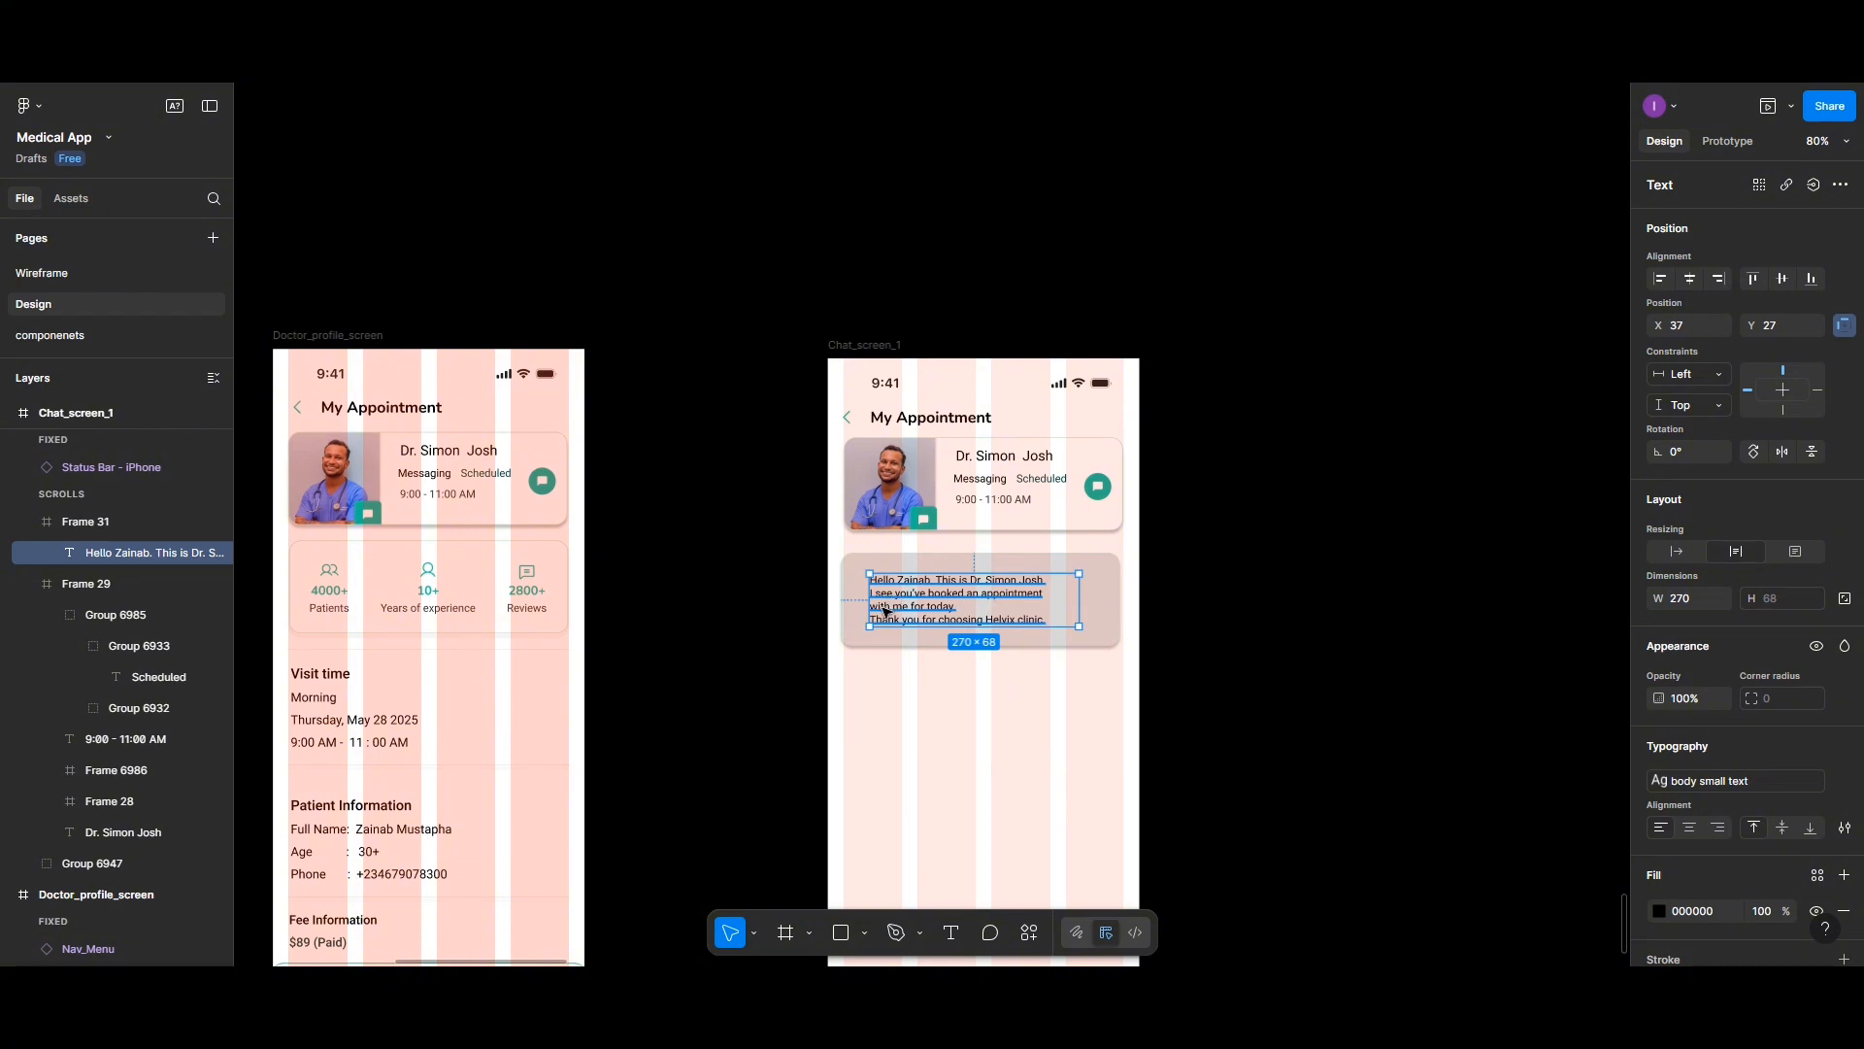
- Widen the message text box to about 316 px, extending it toward the card's left edge
{"action": "double_click", "coordinate": [885, 609]}
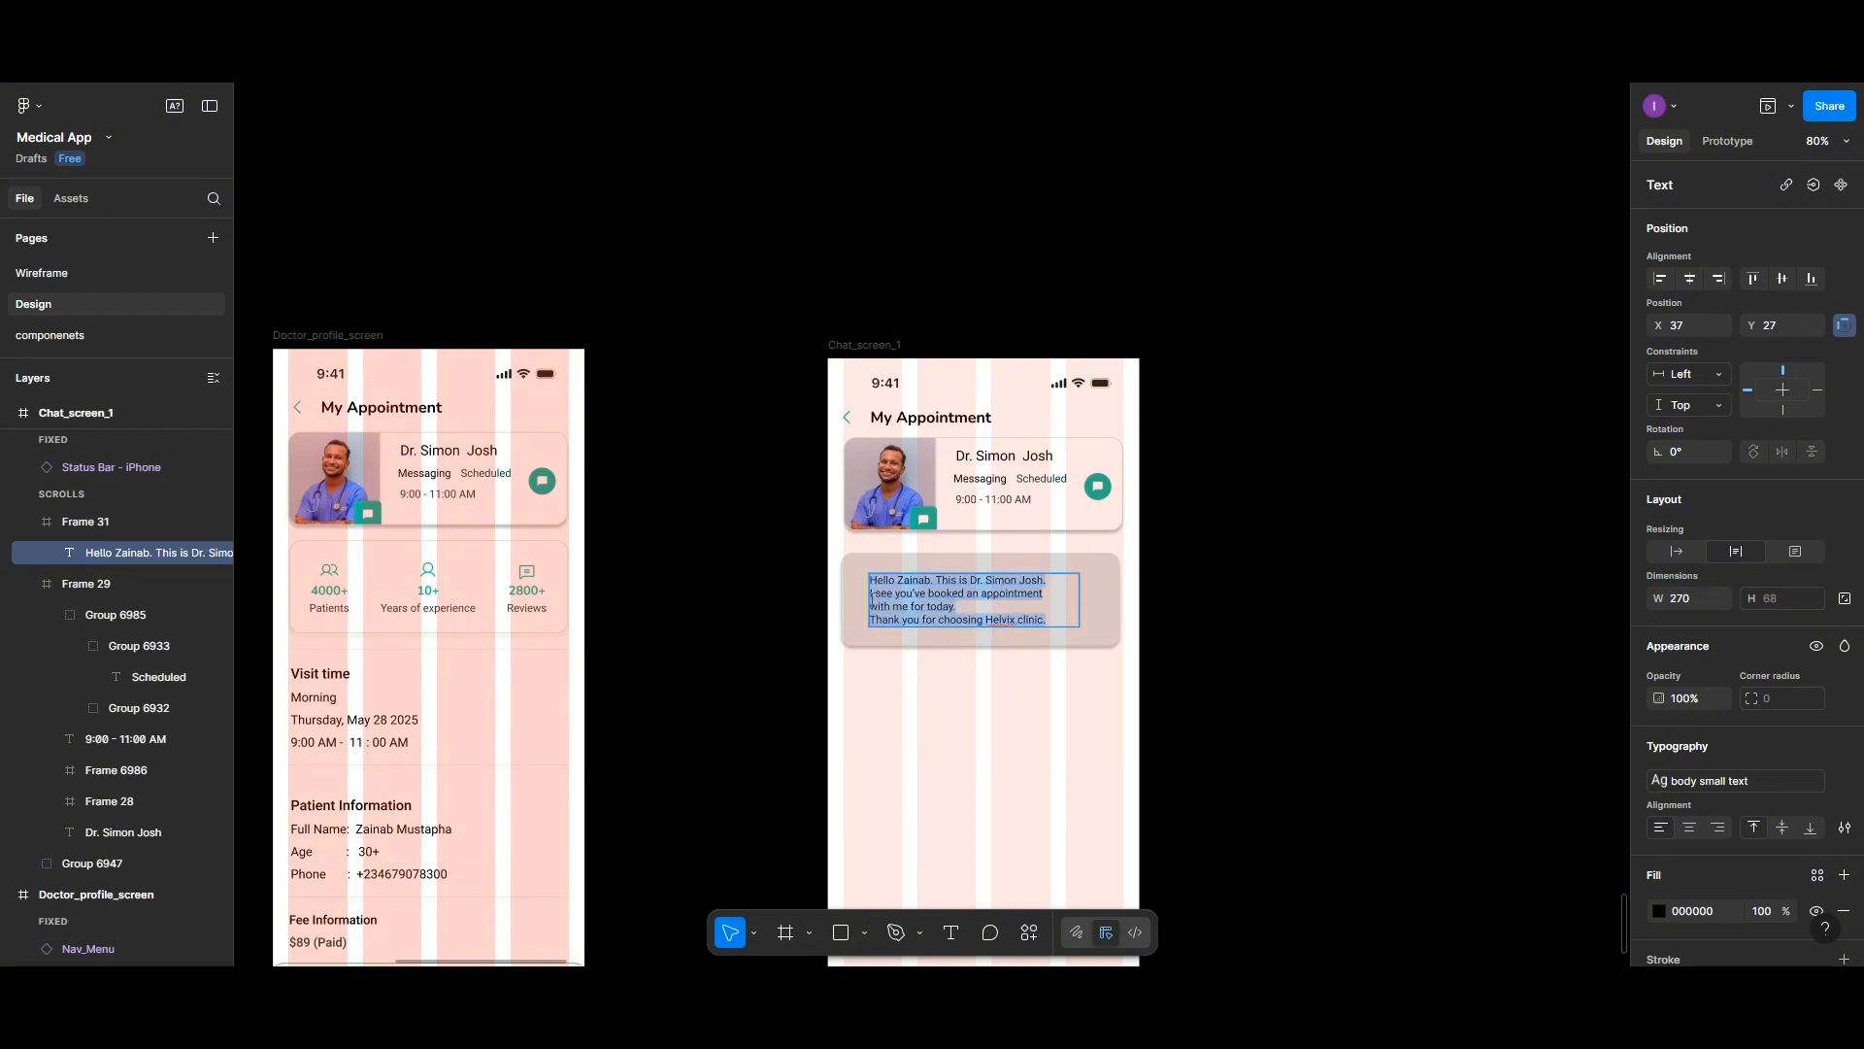
{"action": "left_click", "coordinate": [872, 596]}
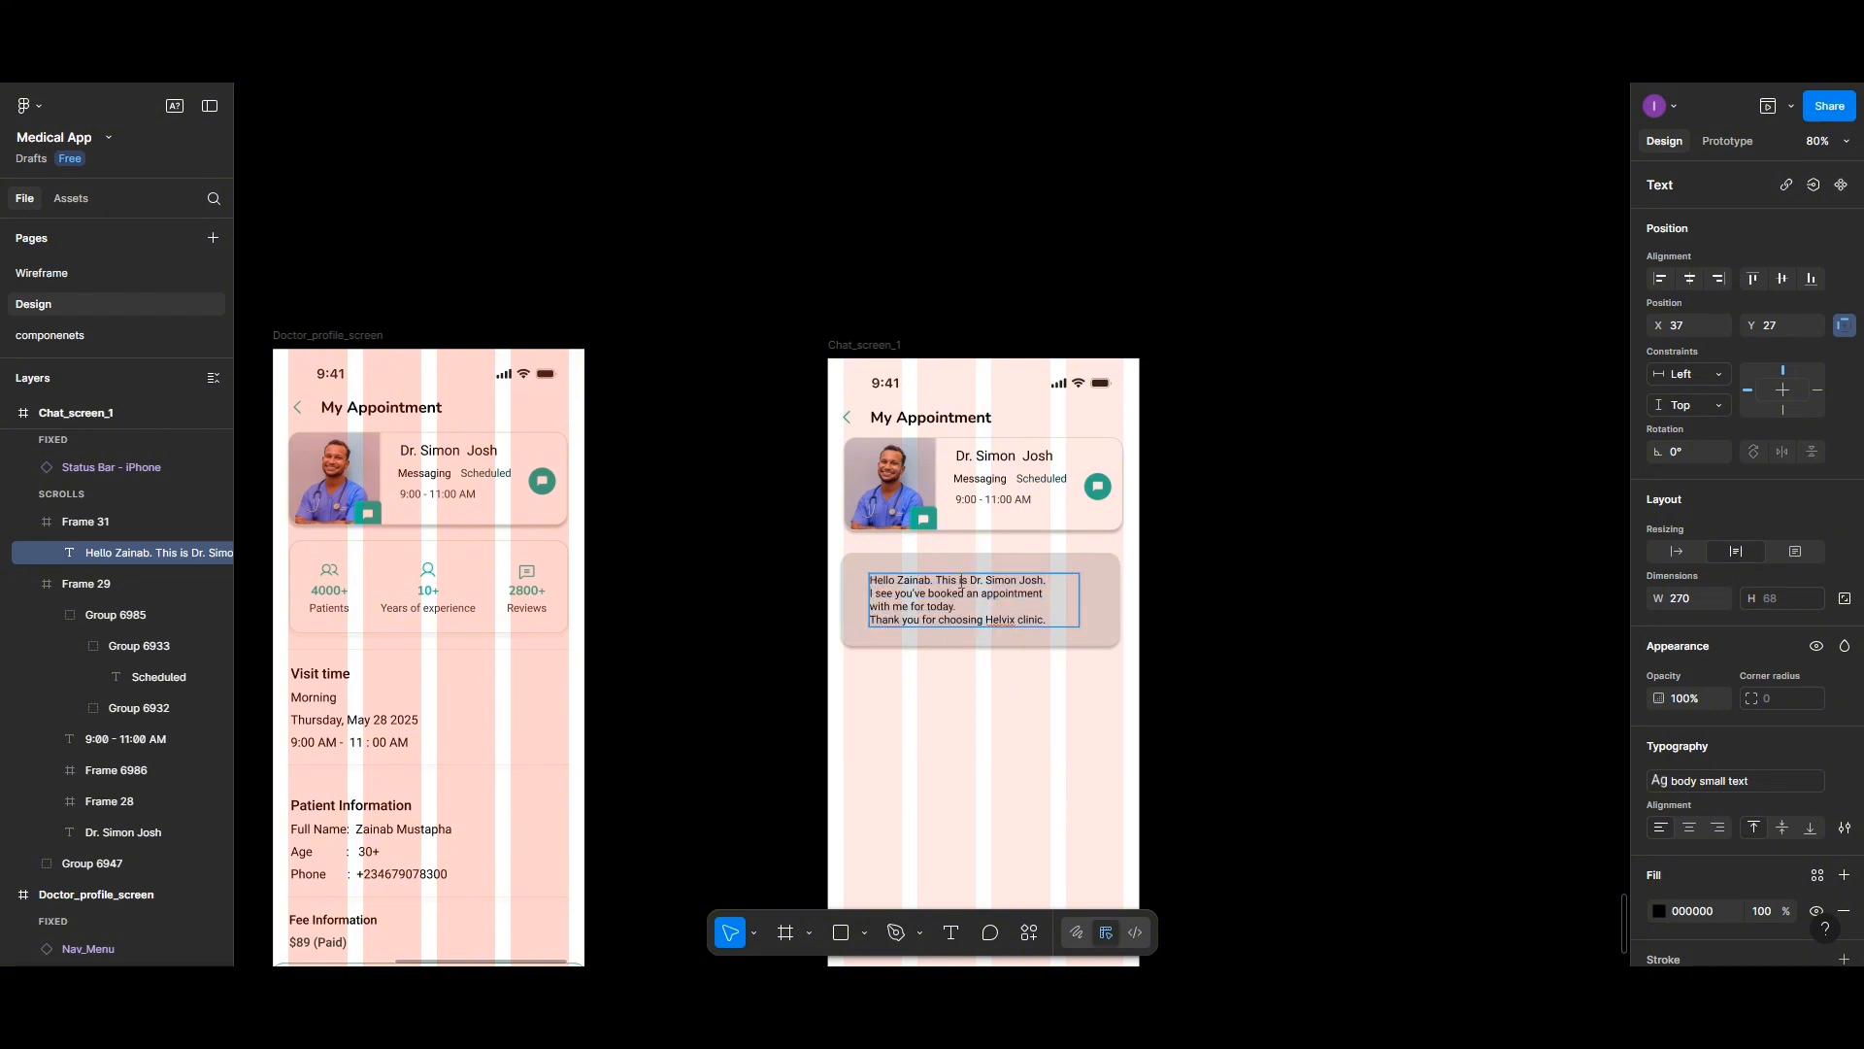
{"action": "key", "text": "Escape"}
{"action": "mouse_move", "coordinate": [1080, 604]}
{"action": "left_mouse_down"}
{"action": "mouse_move", "coordinate": [1139, 604]}
{"action": "mouse_move", "coordinate": [1115, 604]}
{"action": "left_mouse_up"}
{"action": "left_click_drag", "start_coordinate": [971, 604], "coordinate": [959, 601]}
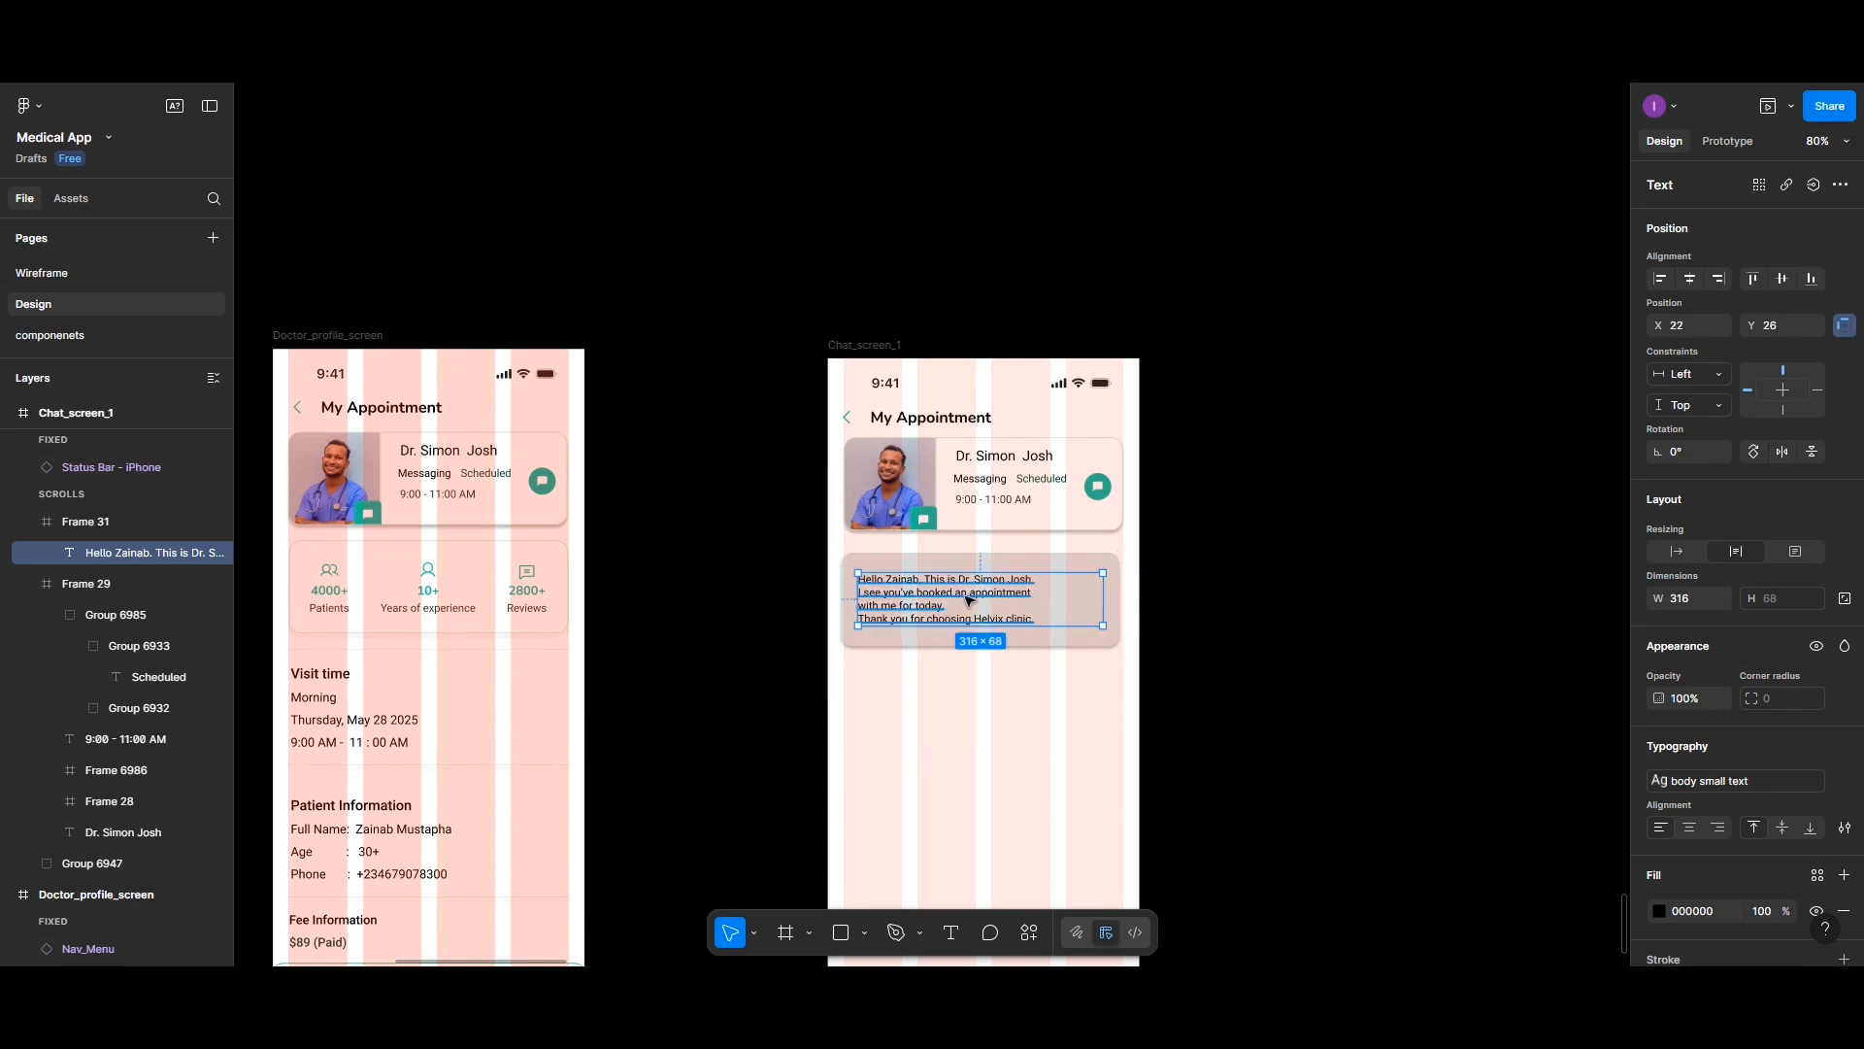
- Remove the line breaks in the first sentences so the greeting and appointment sentence flow as one paragraph
{"action": "double_click", "coordinate": [858, 595]}
{"action": "left_click", "coordinate": [861, 592]}
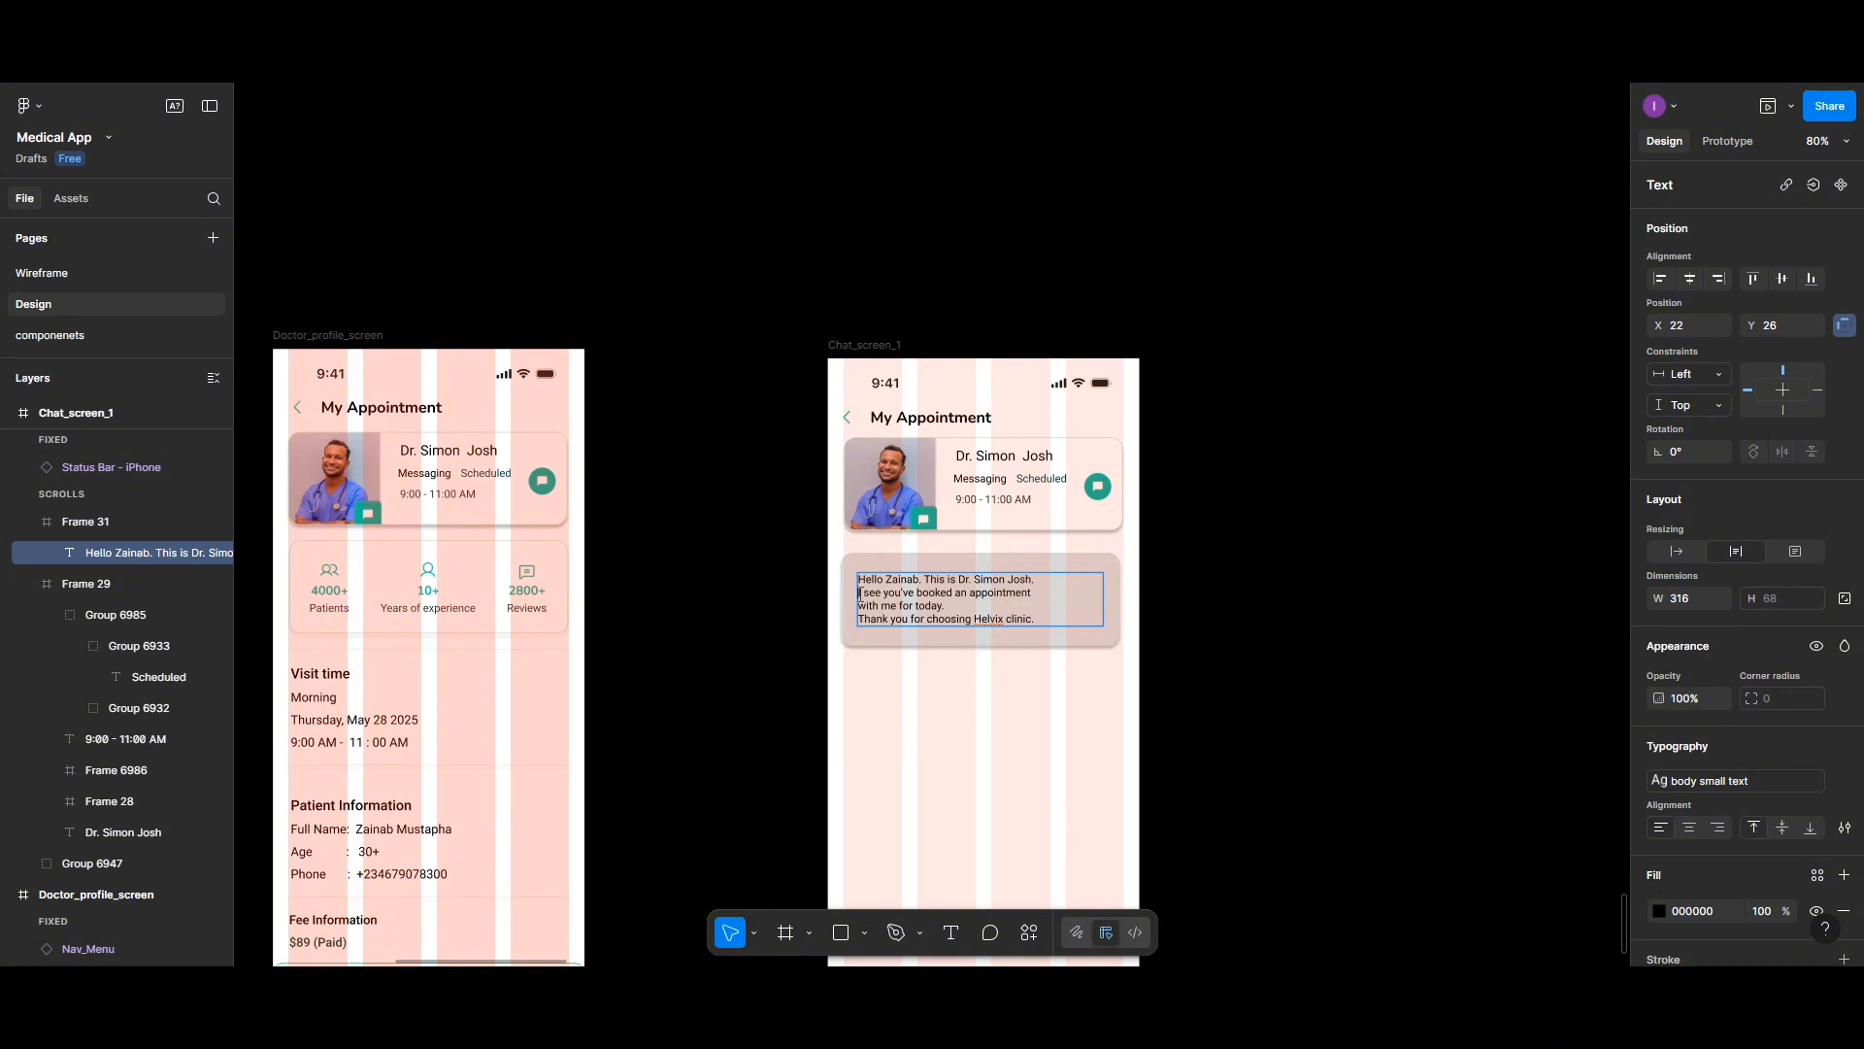
{"action": "key", "text": "BackSpace"}
{"action": "key", "text": "BackSpace"}
{"action": "key", "text": "Escape"}
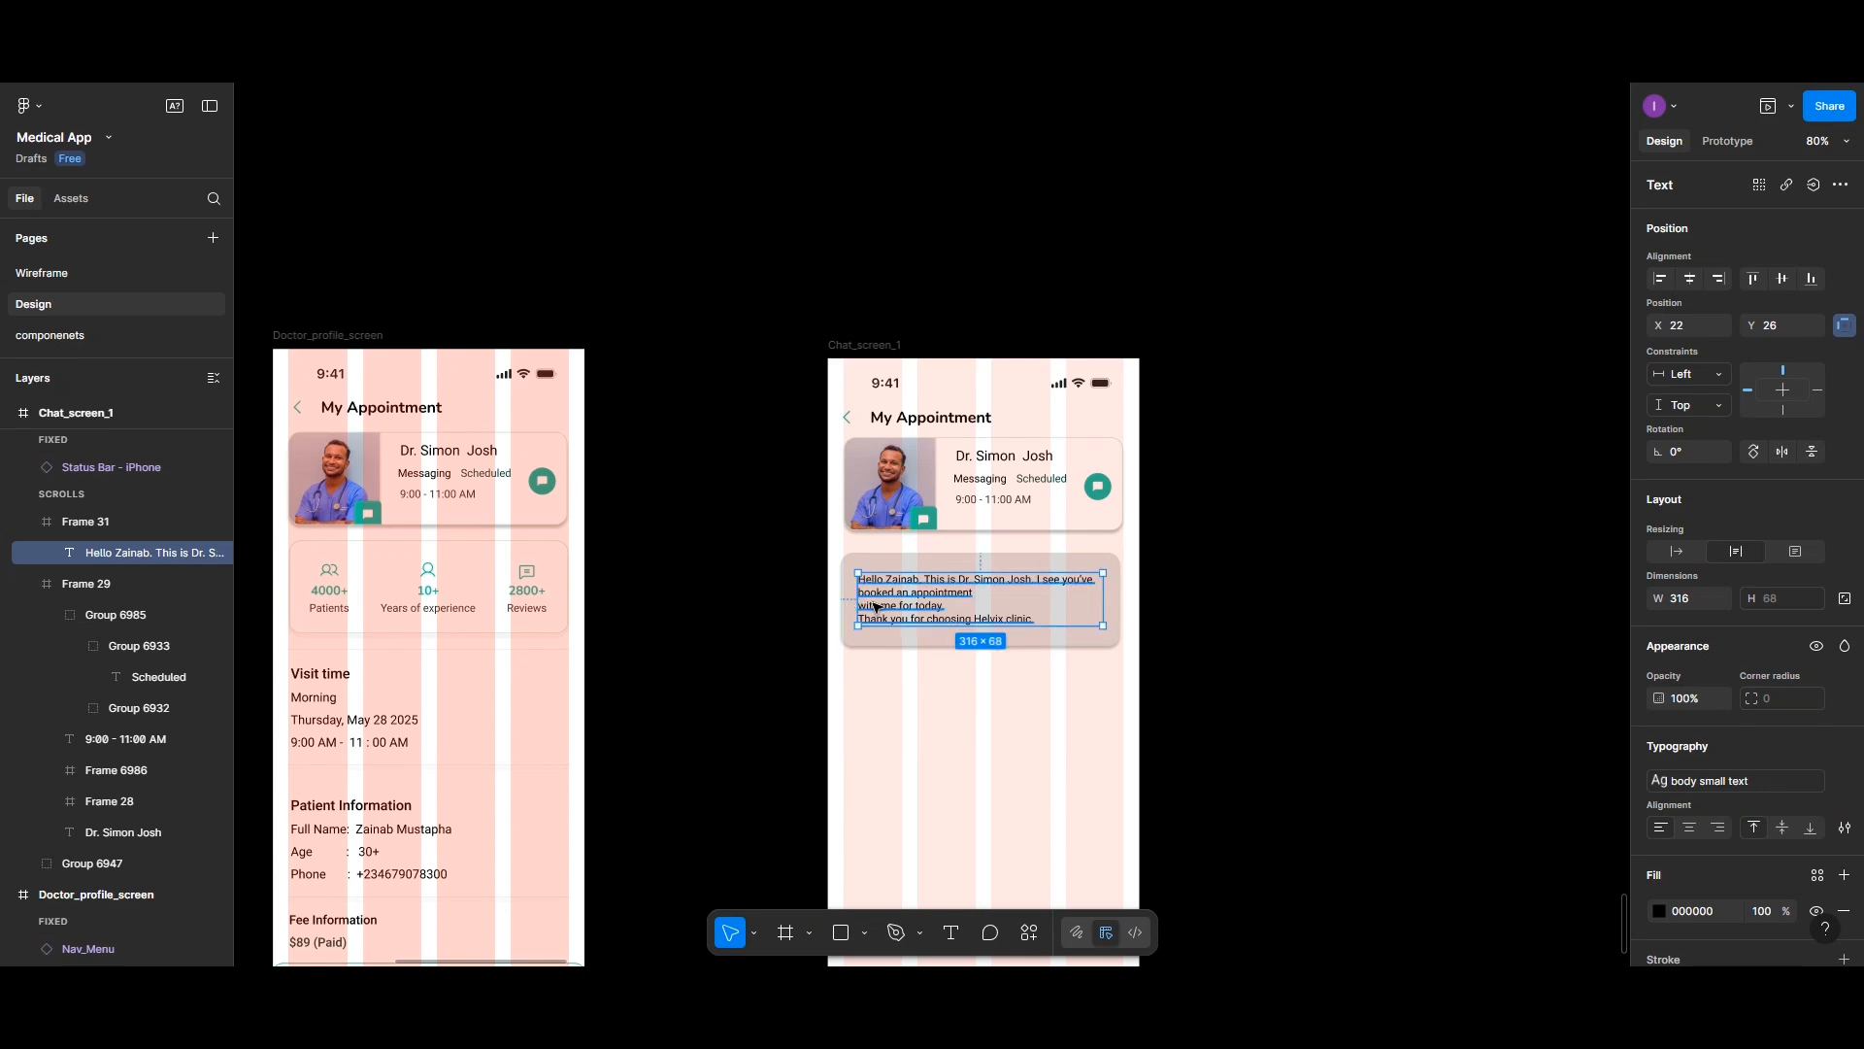
{"action": "scroll", "coordinate": [876, 608], "scroll_direction": "up", "scroll_amount": 3}
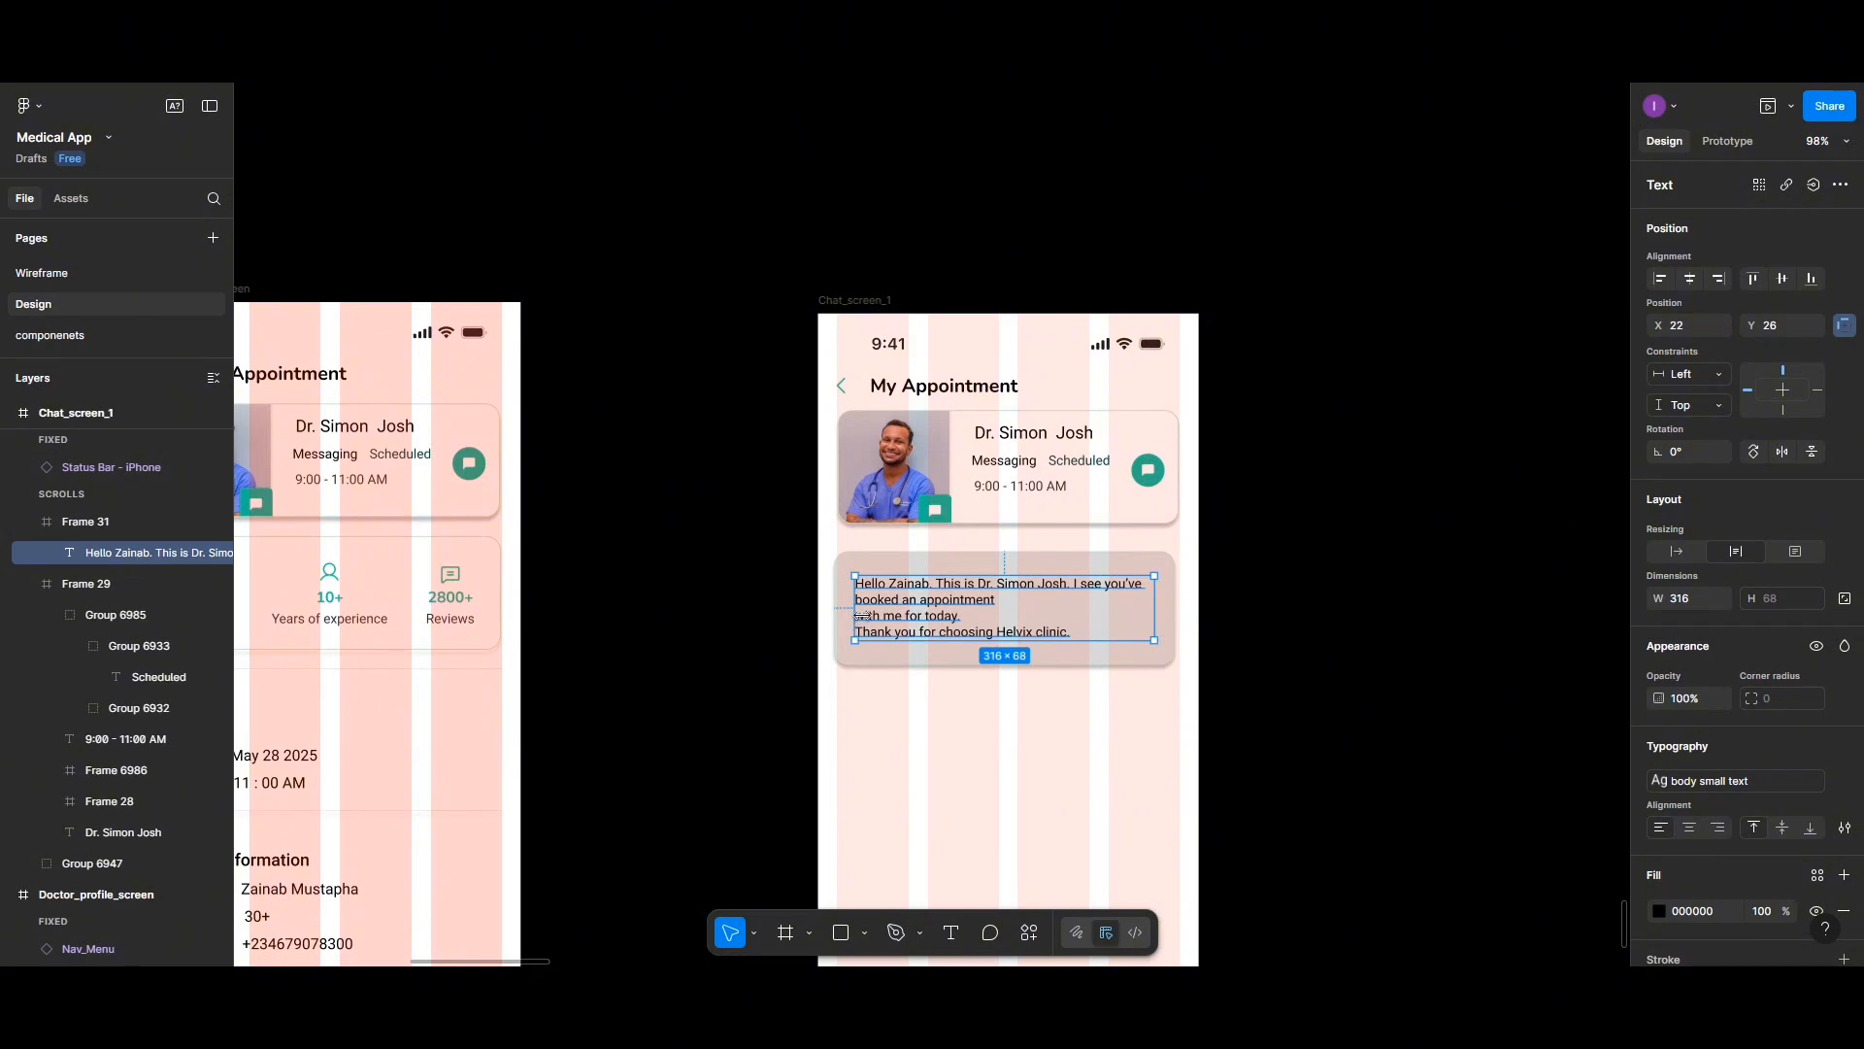
{"action": "double_click", "coordinate": [864, 615]}
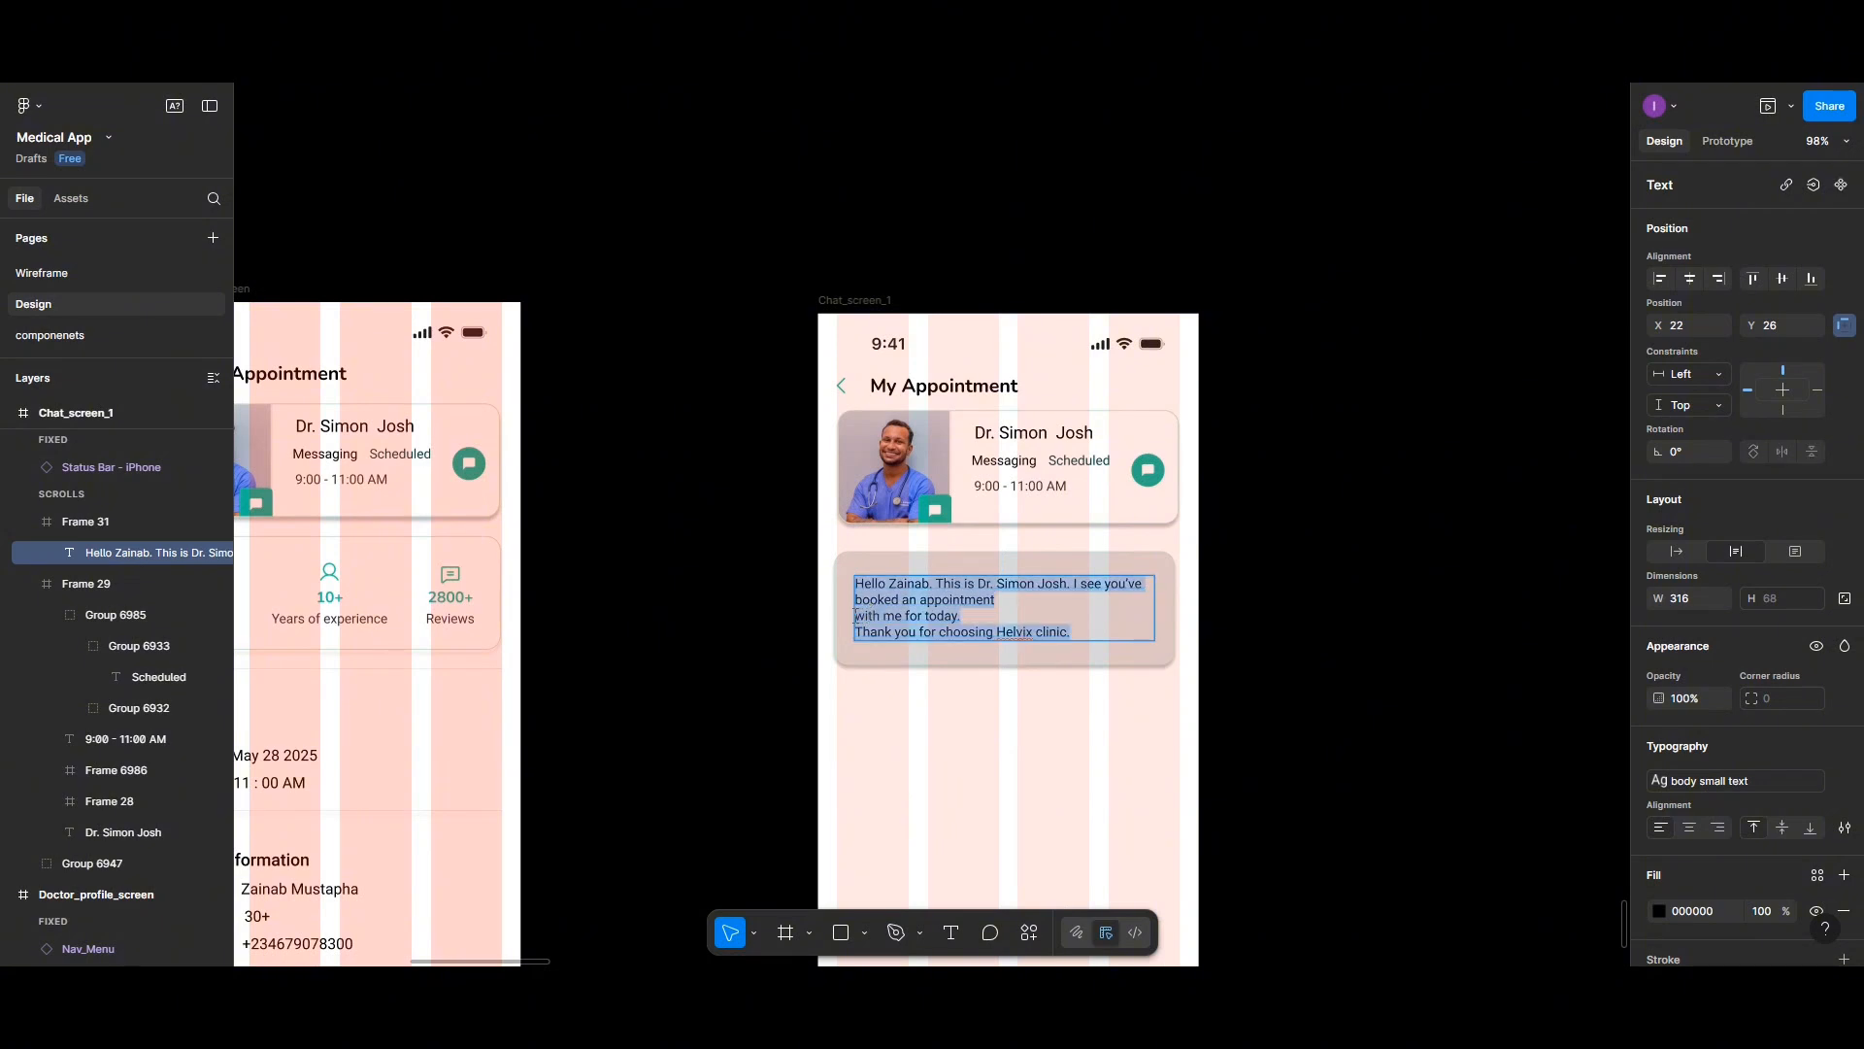
{"action": "left_click", "coordinate": [859, 617]}
{"action": "key", "text": "BackSpace"}
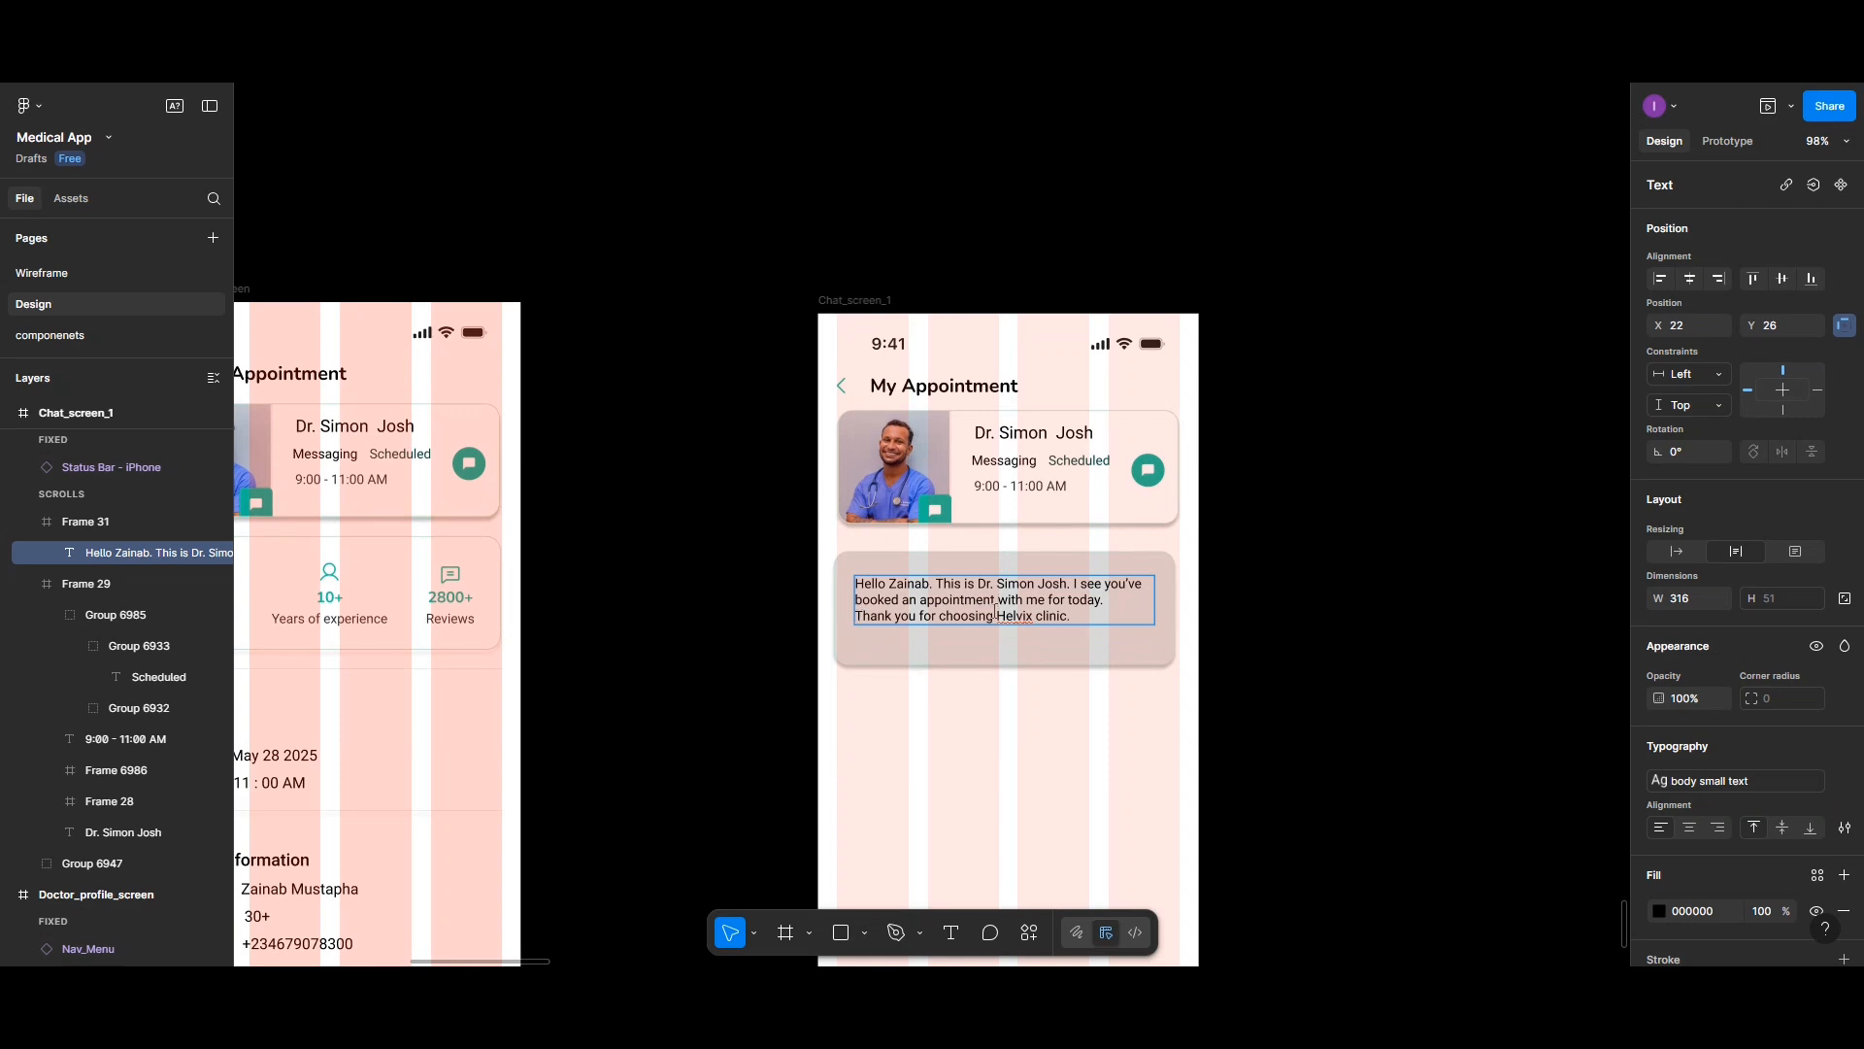
{"action": "key", "text": "Escape"}
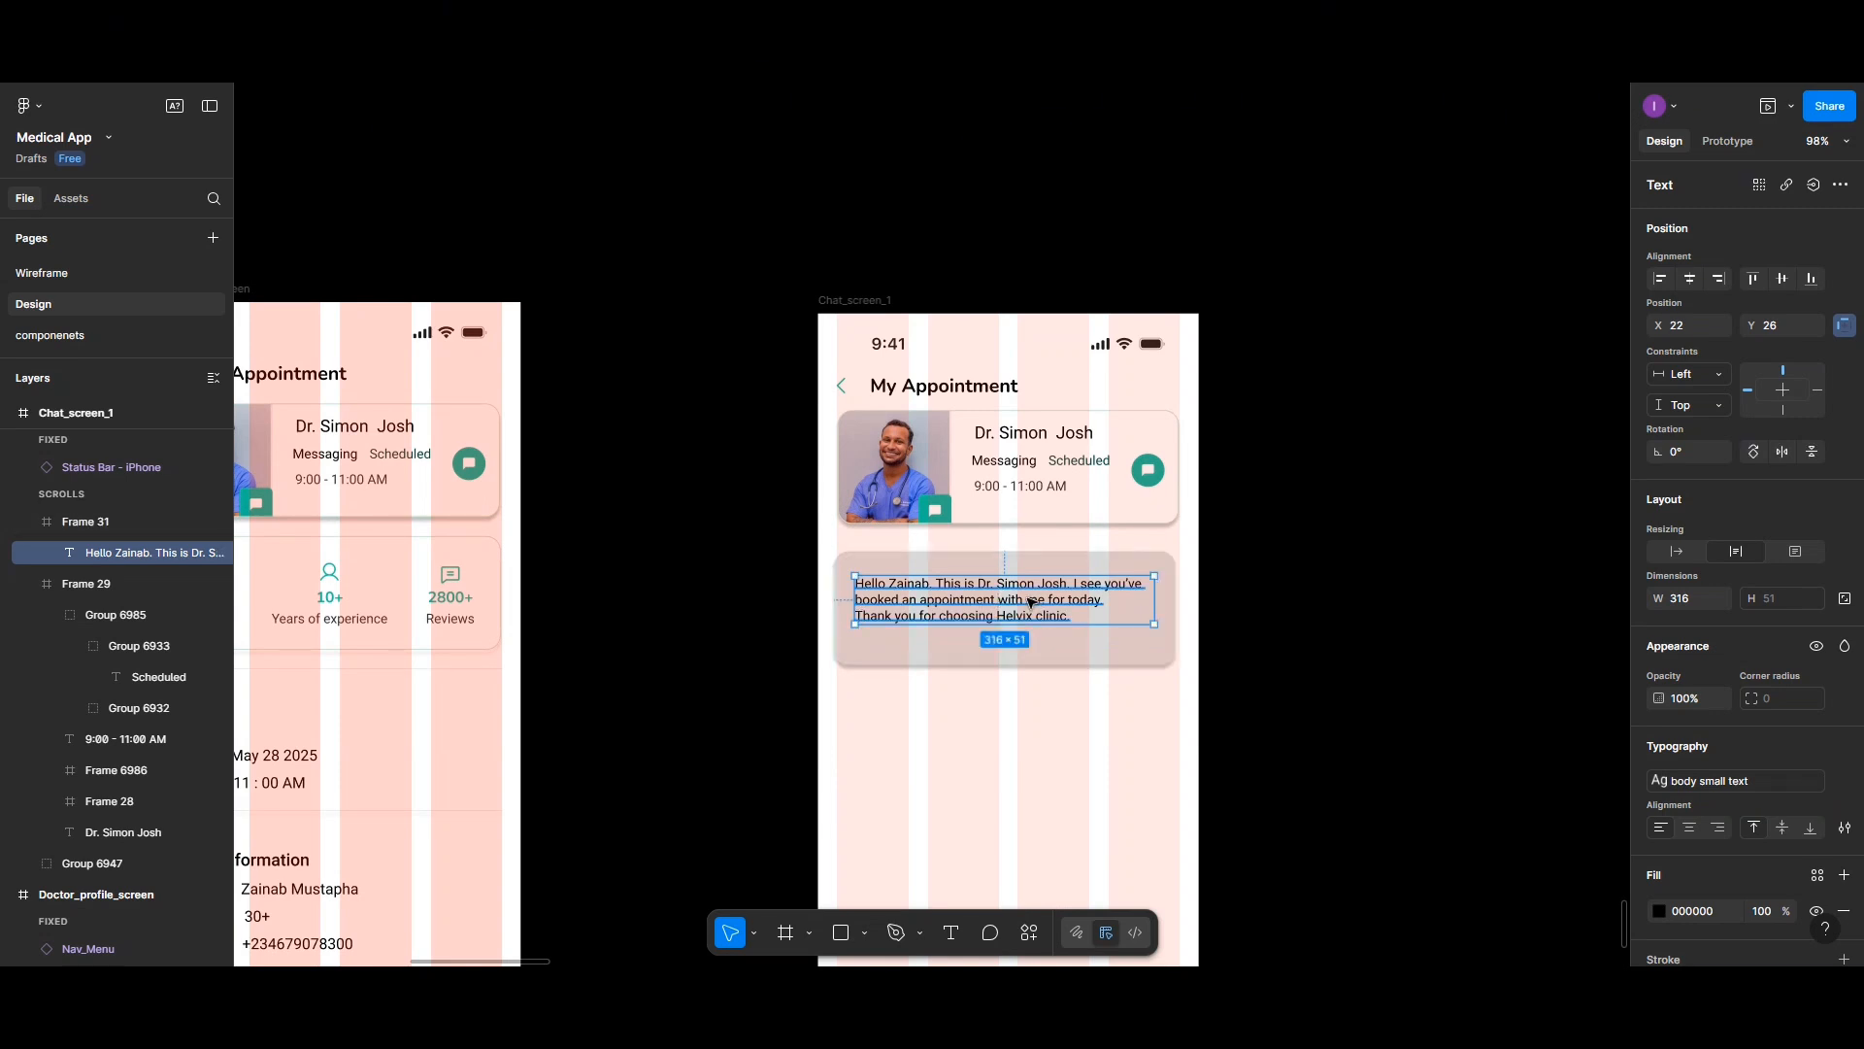
- Add a paragraph after a blank line reading How are you feeling today, and how can I assist you?
{"action": "double_click", "coordinate": [1075, 619]}
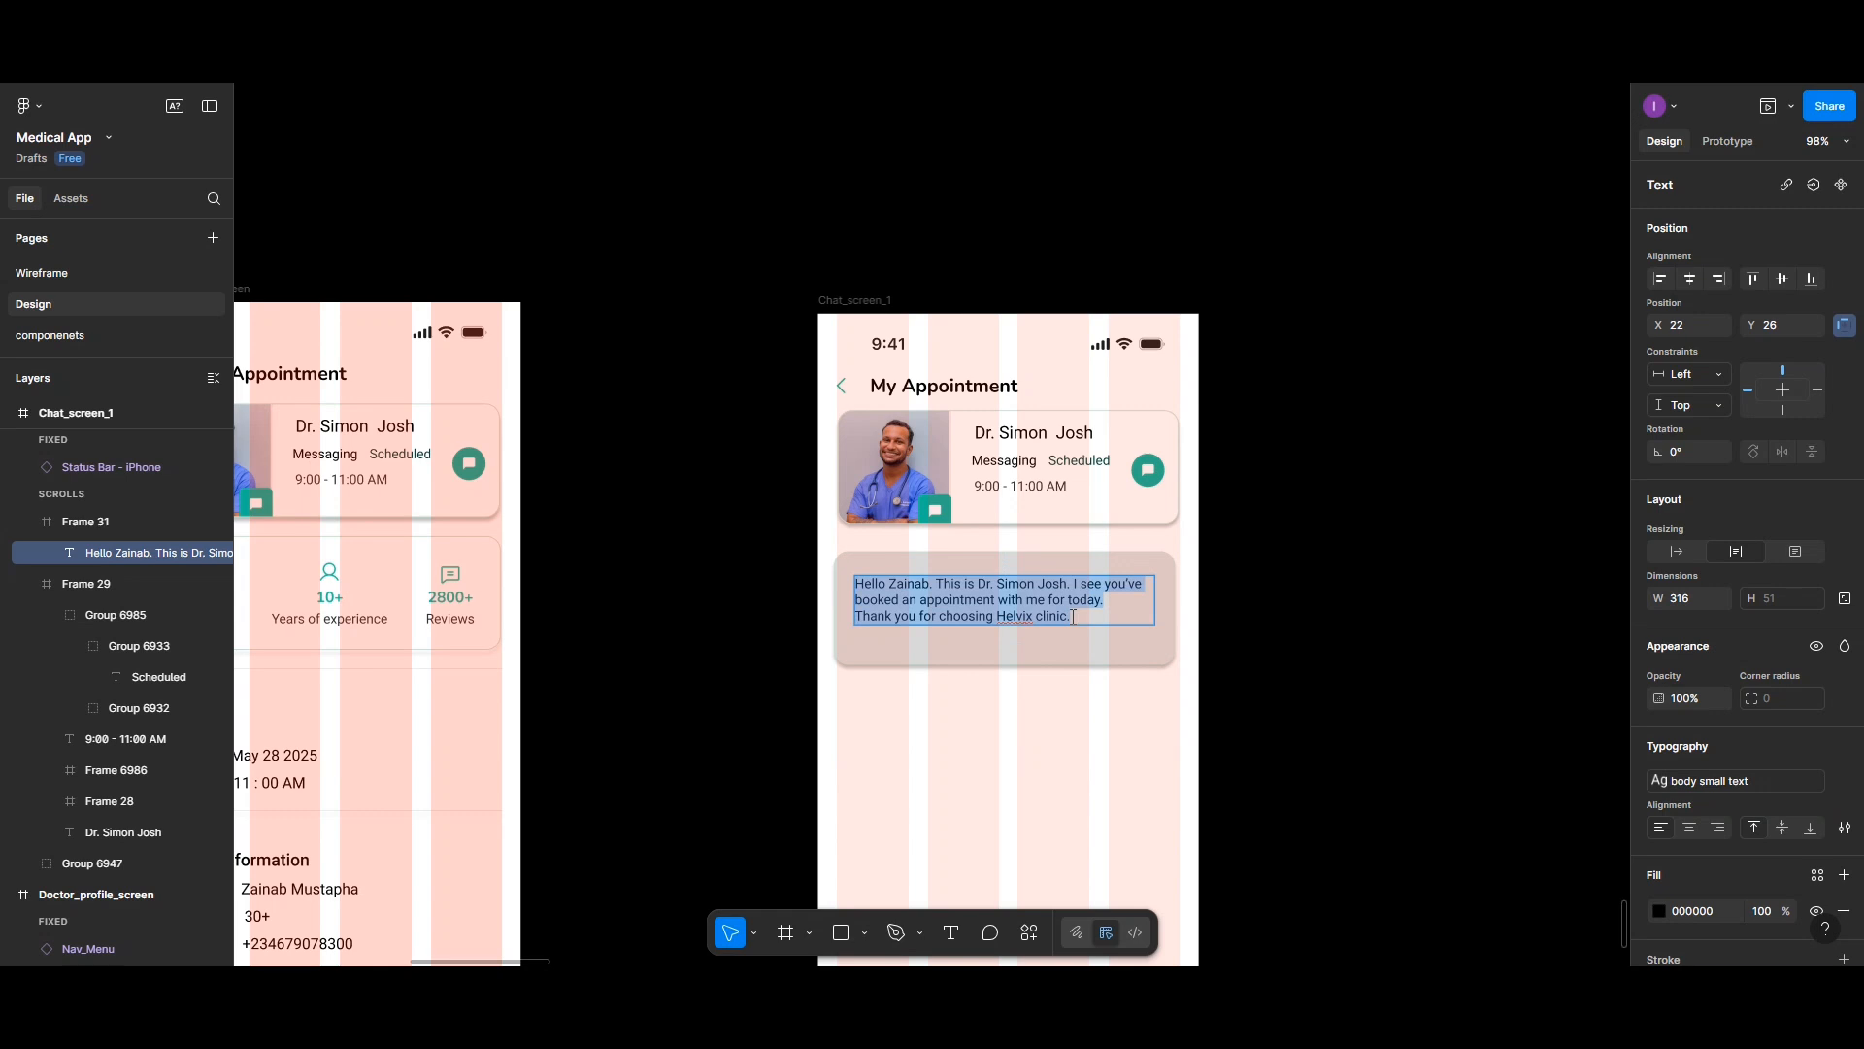
{"action": "left_click", "coordinate": [1073, 618]}
{"action": "key", "text": "Return"}
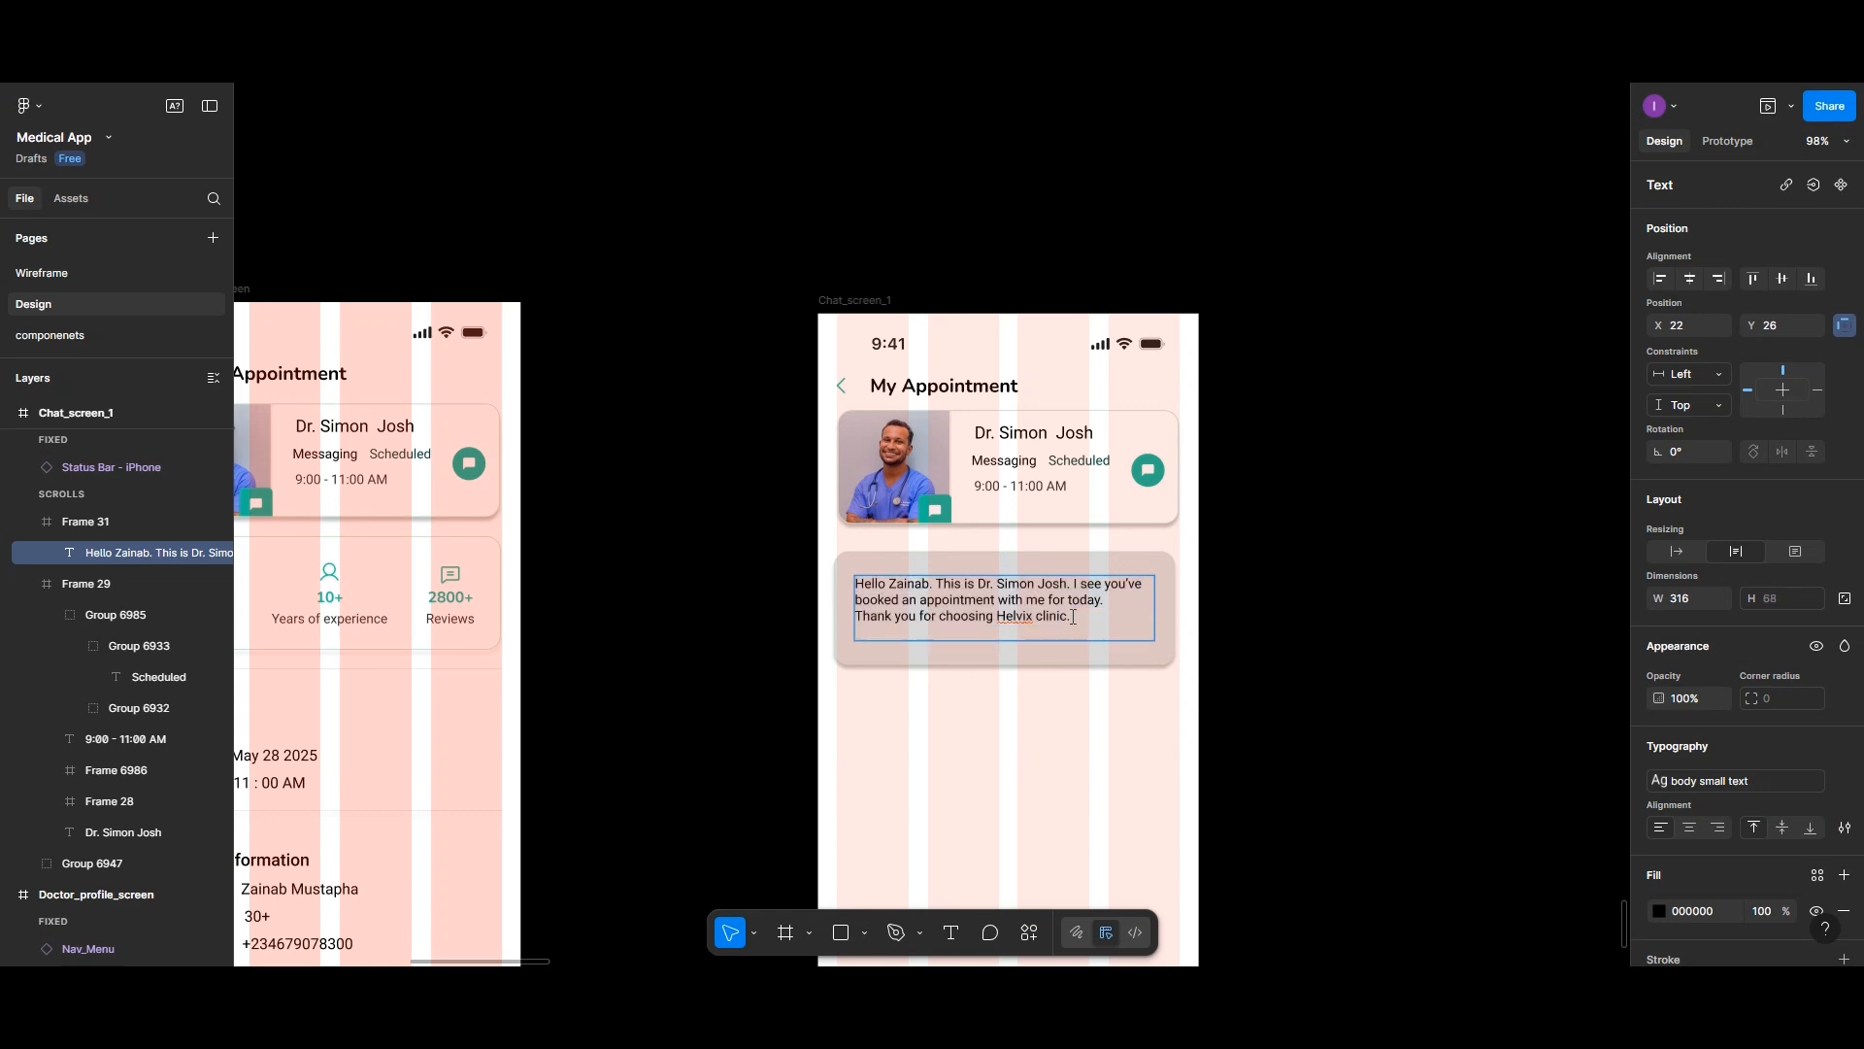
{"action": "key", "text": "Return"}
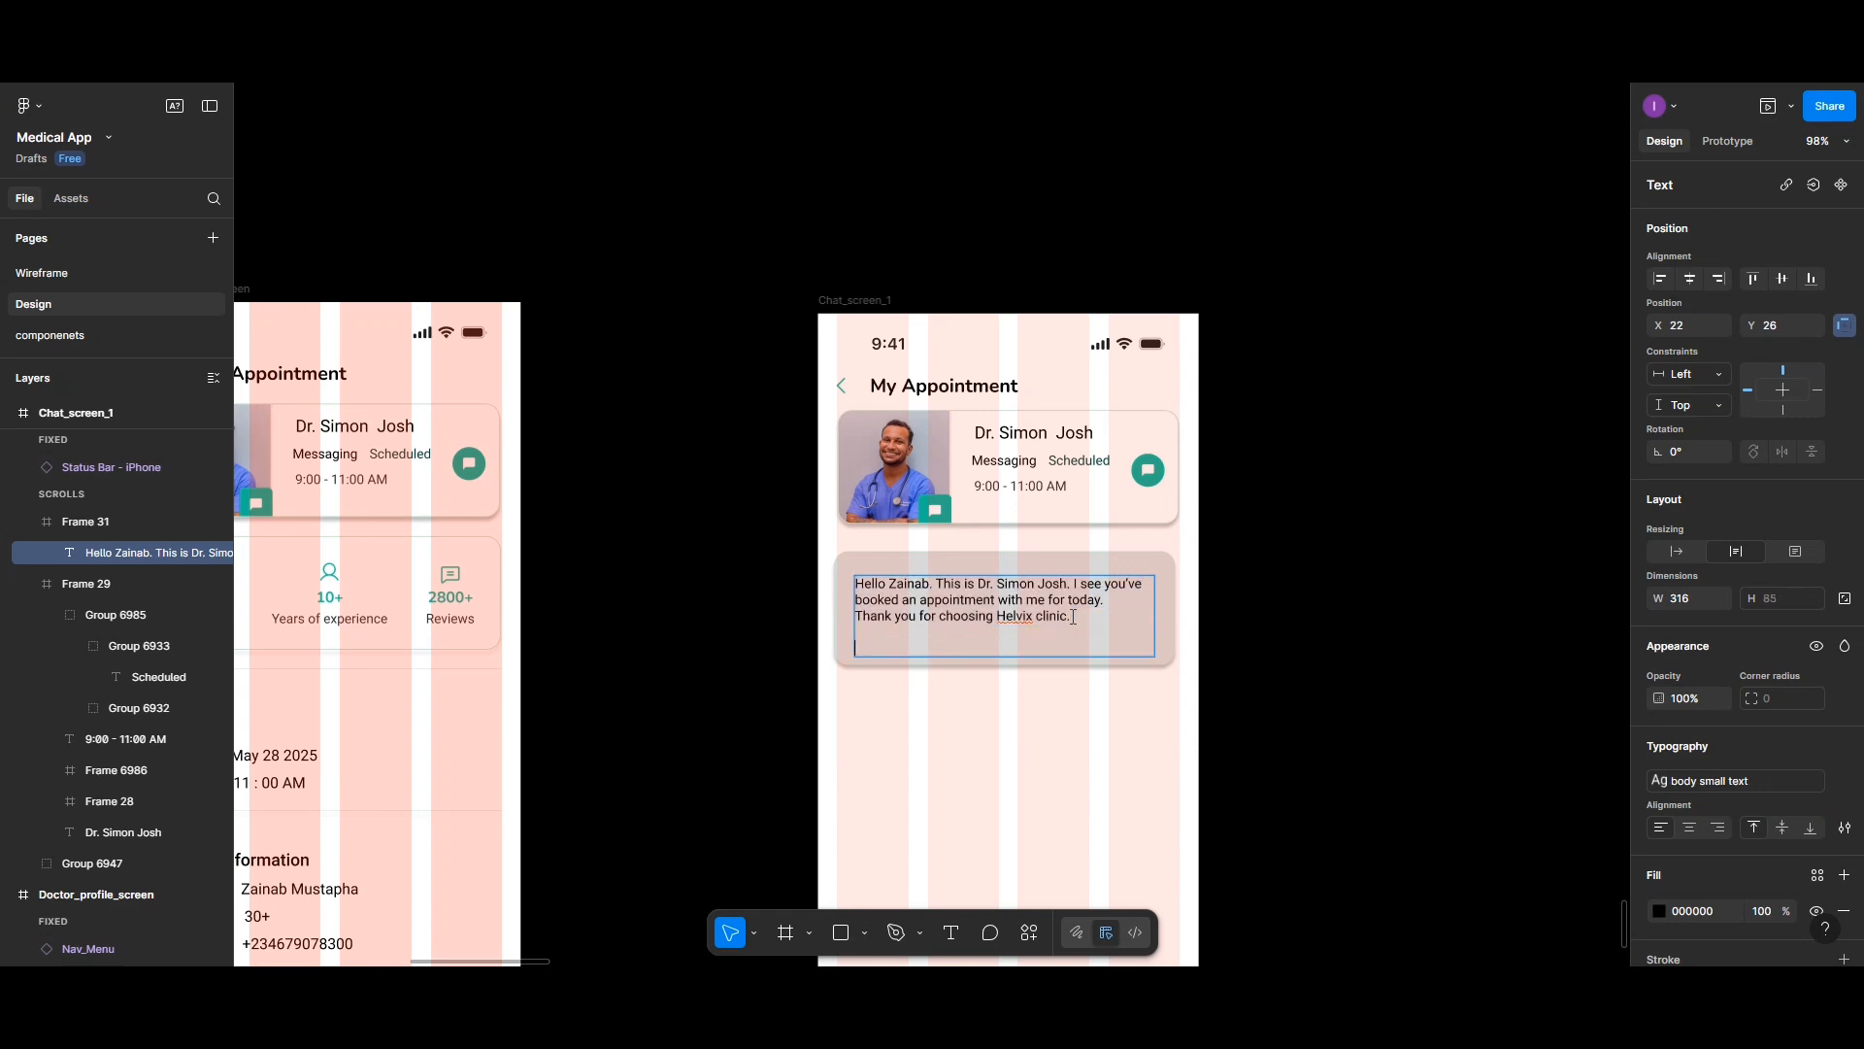
{"action": "type", "text": "How are you feeling today, and how can"}
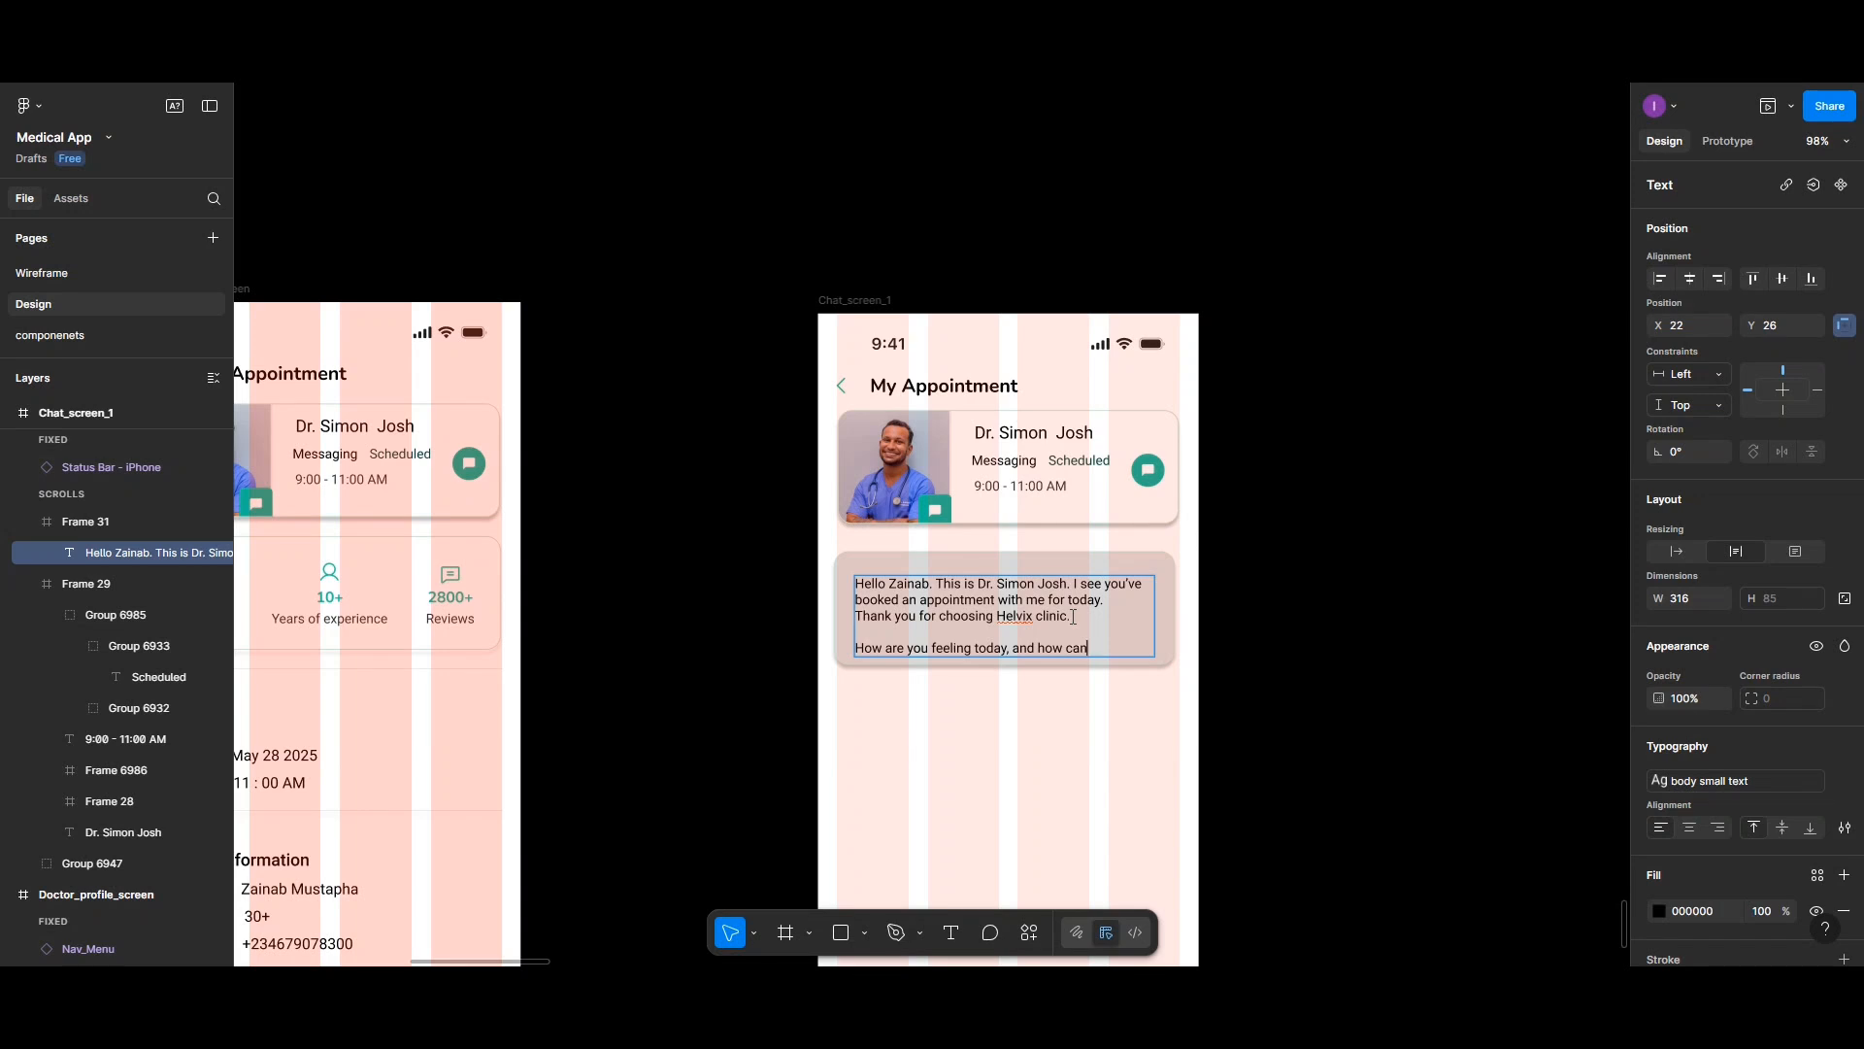
{"action": "type", "text": " I assist you?"}
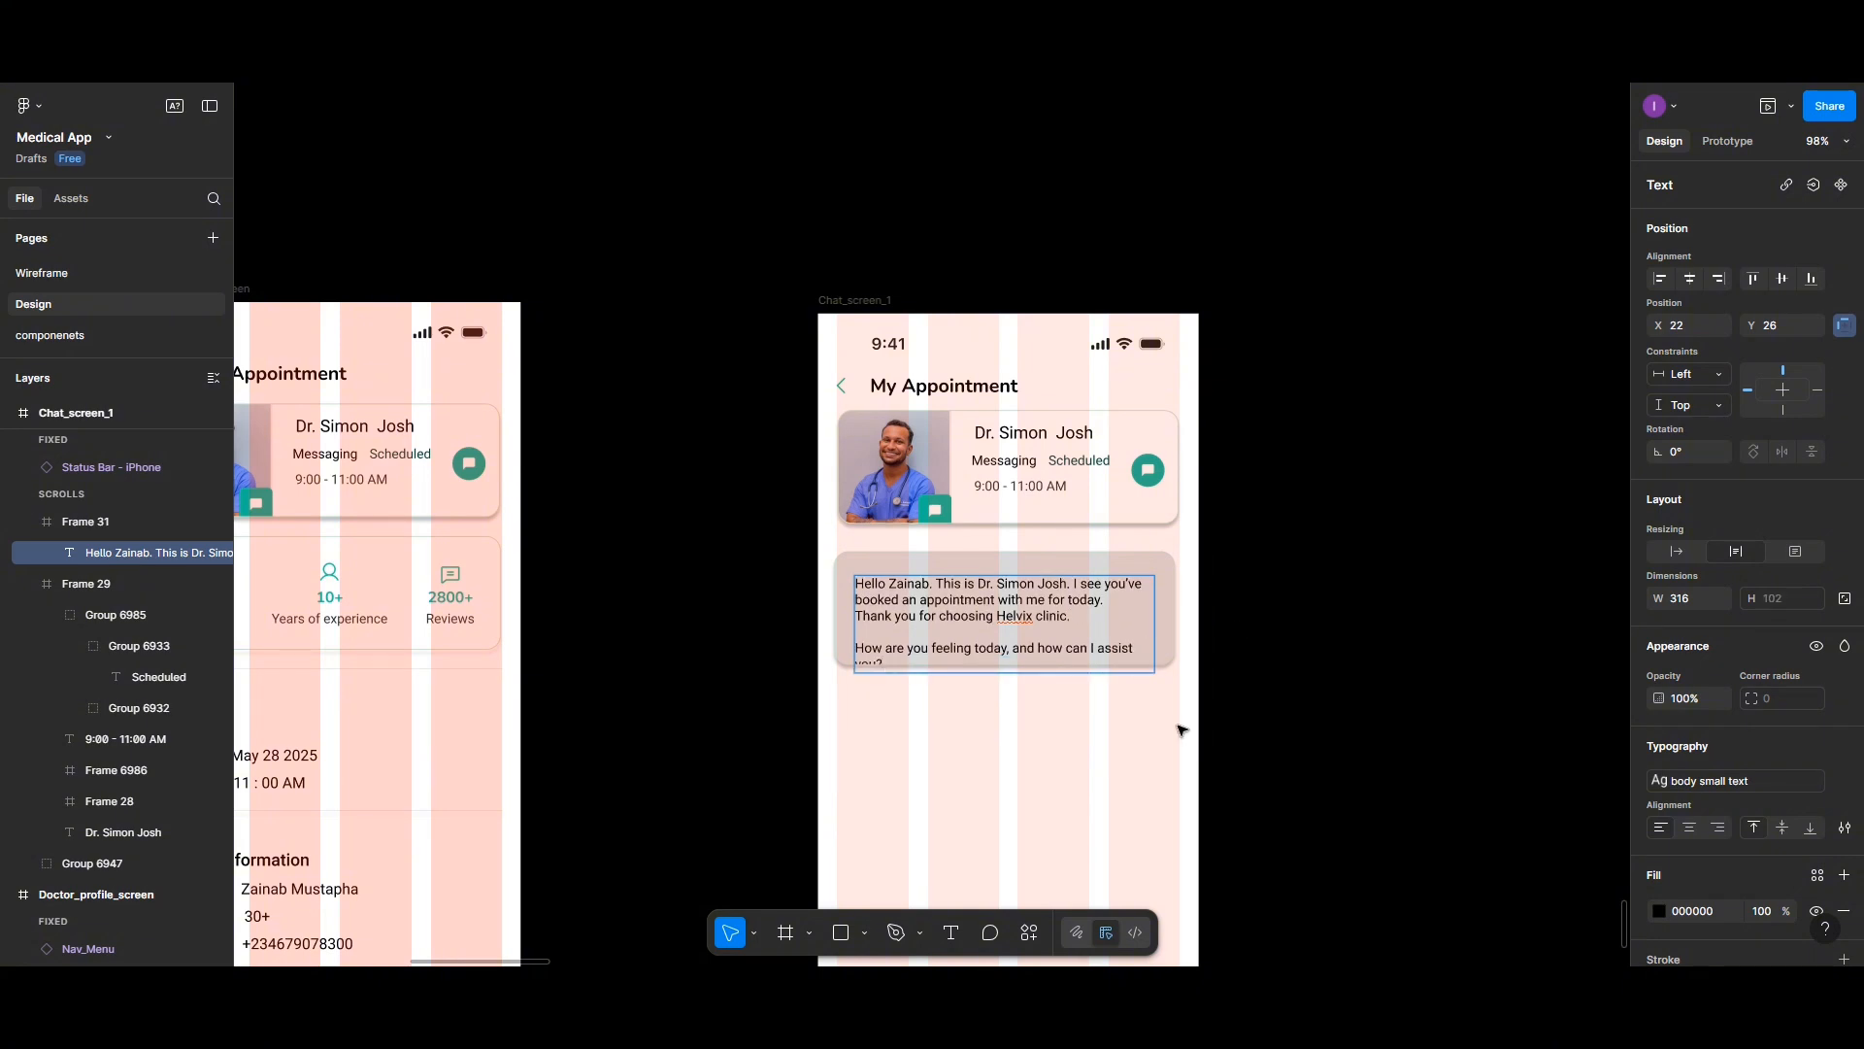
{"action": "key", "text": "Escape"}
- Nudge the message text up inside the card and set its fill colour to 1E1E1E
{"action": "left_click_drag", "start_coordinate": [1051, 638], "coordinate": [1051, 626]}
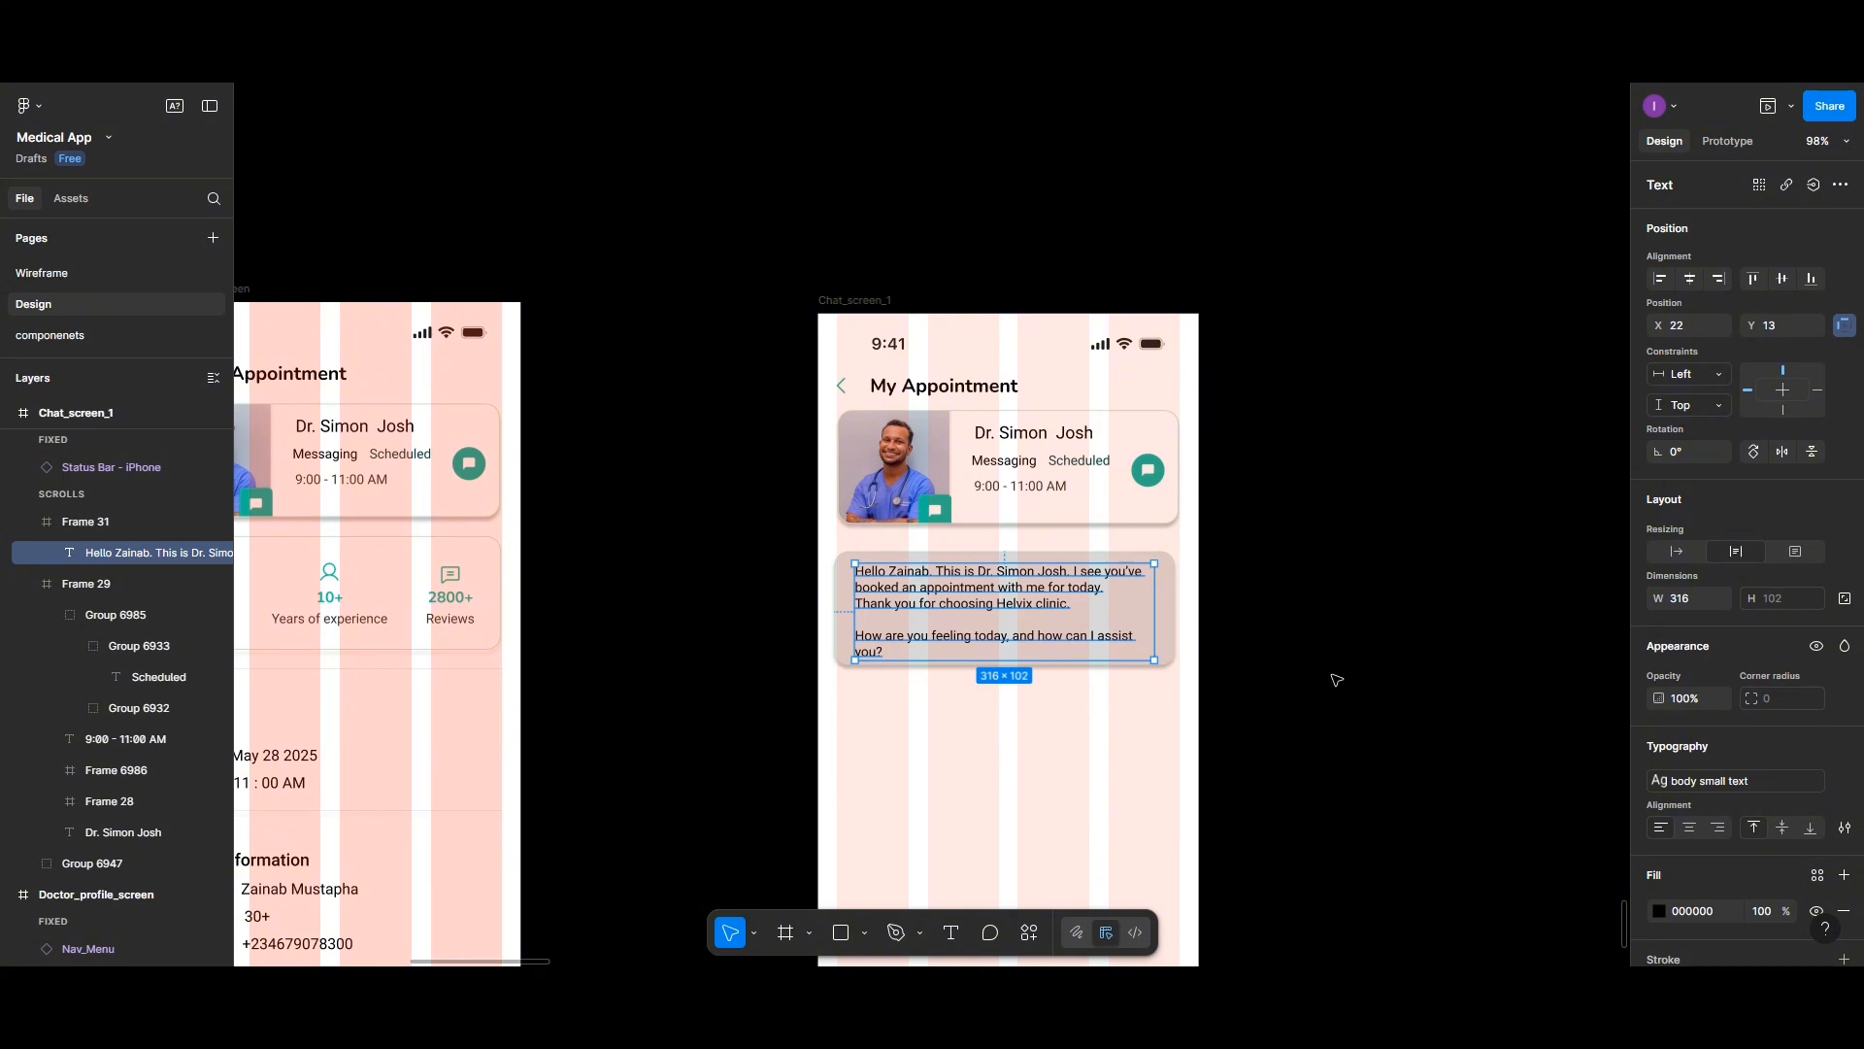
{"action": "left_click", "coordinate": [1659, 910]}
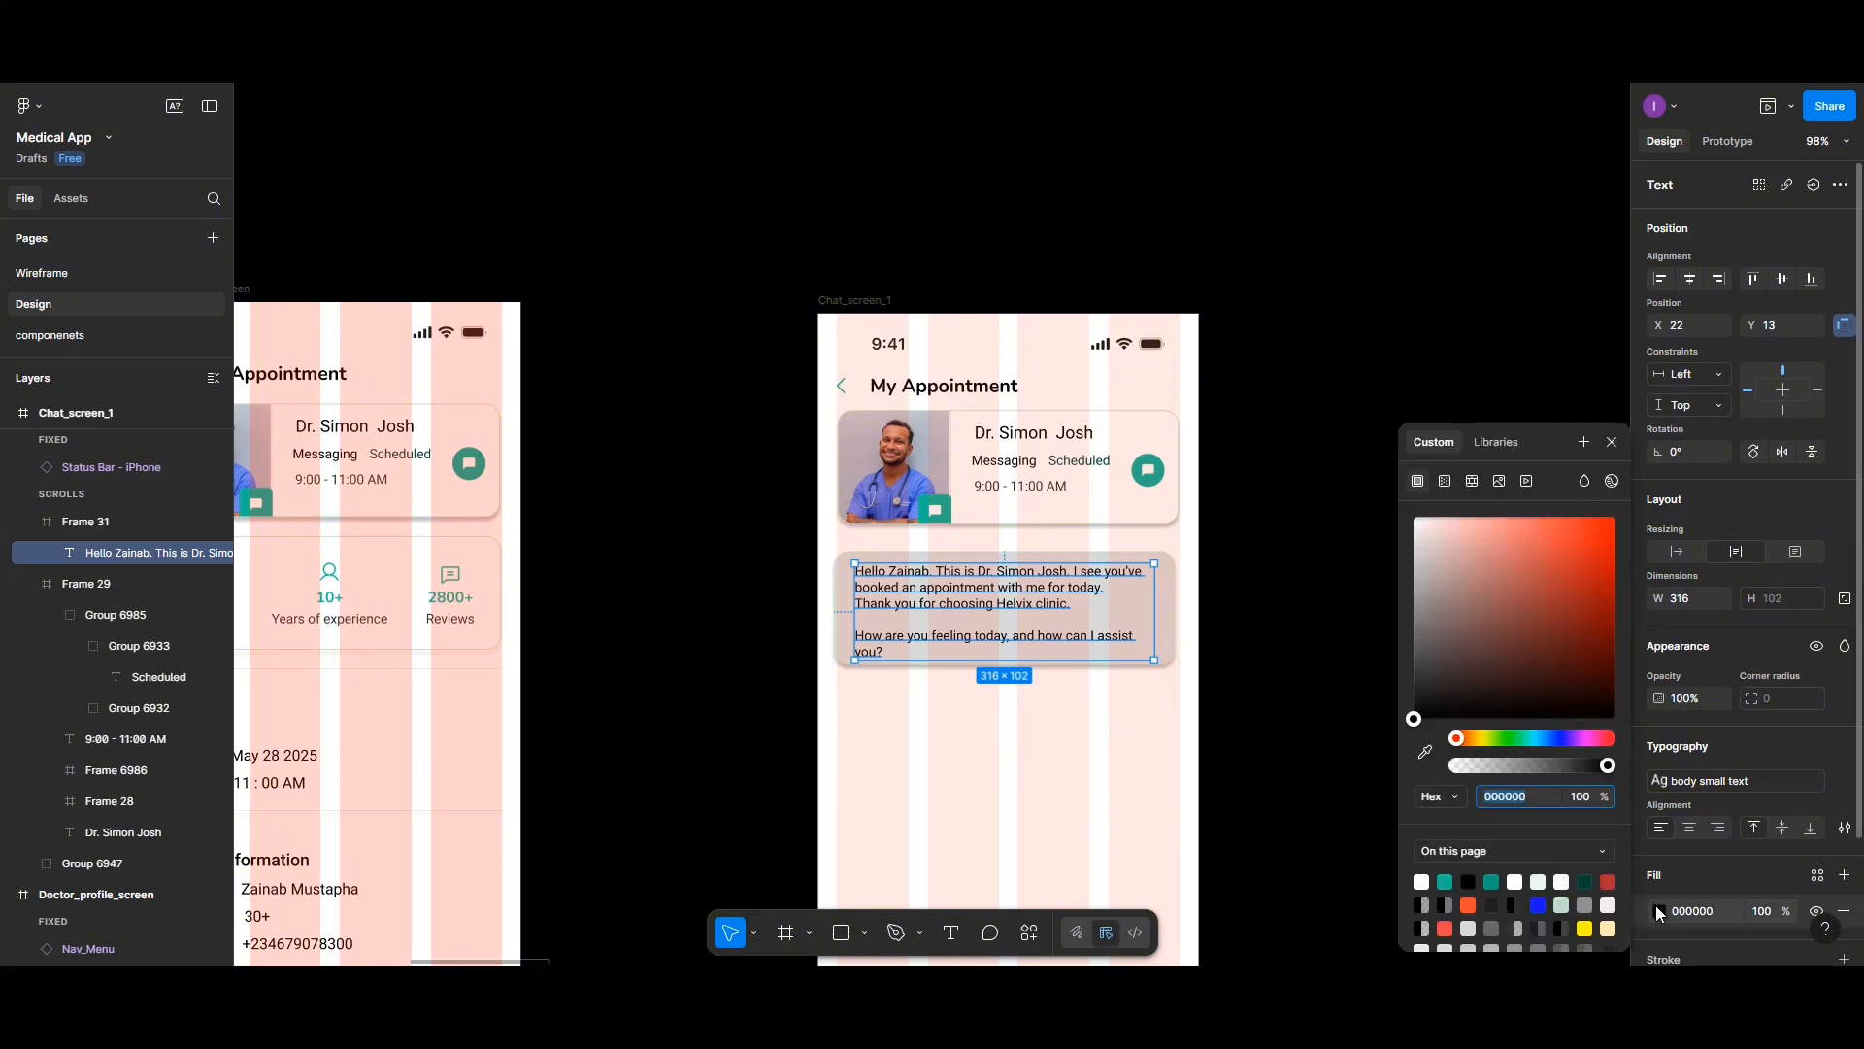
{"action": "left_click", "coordinate": [1494, 899]}
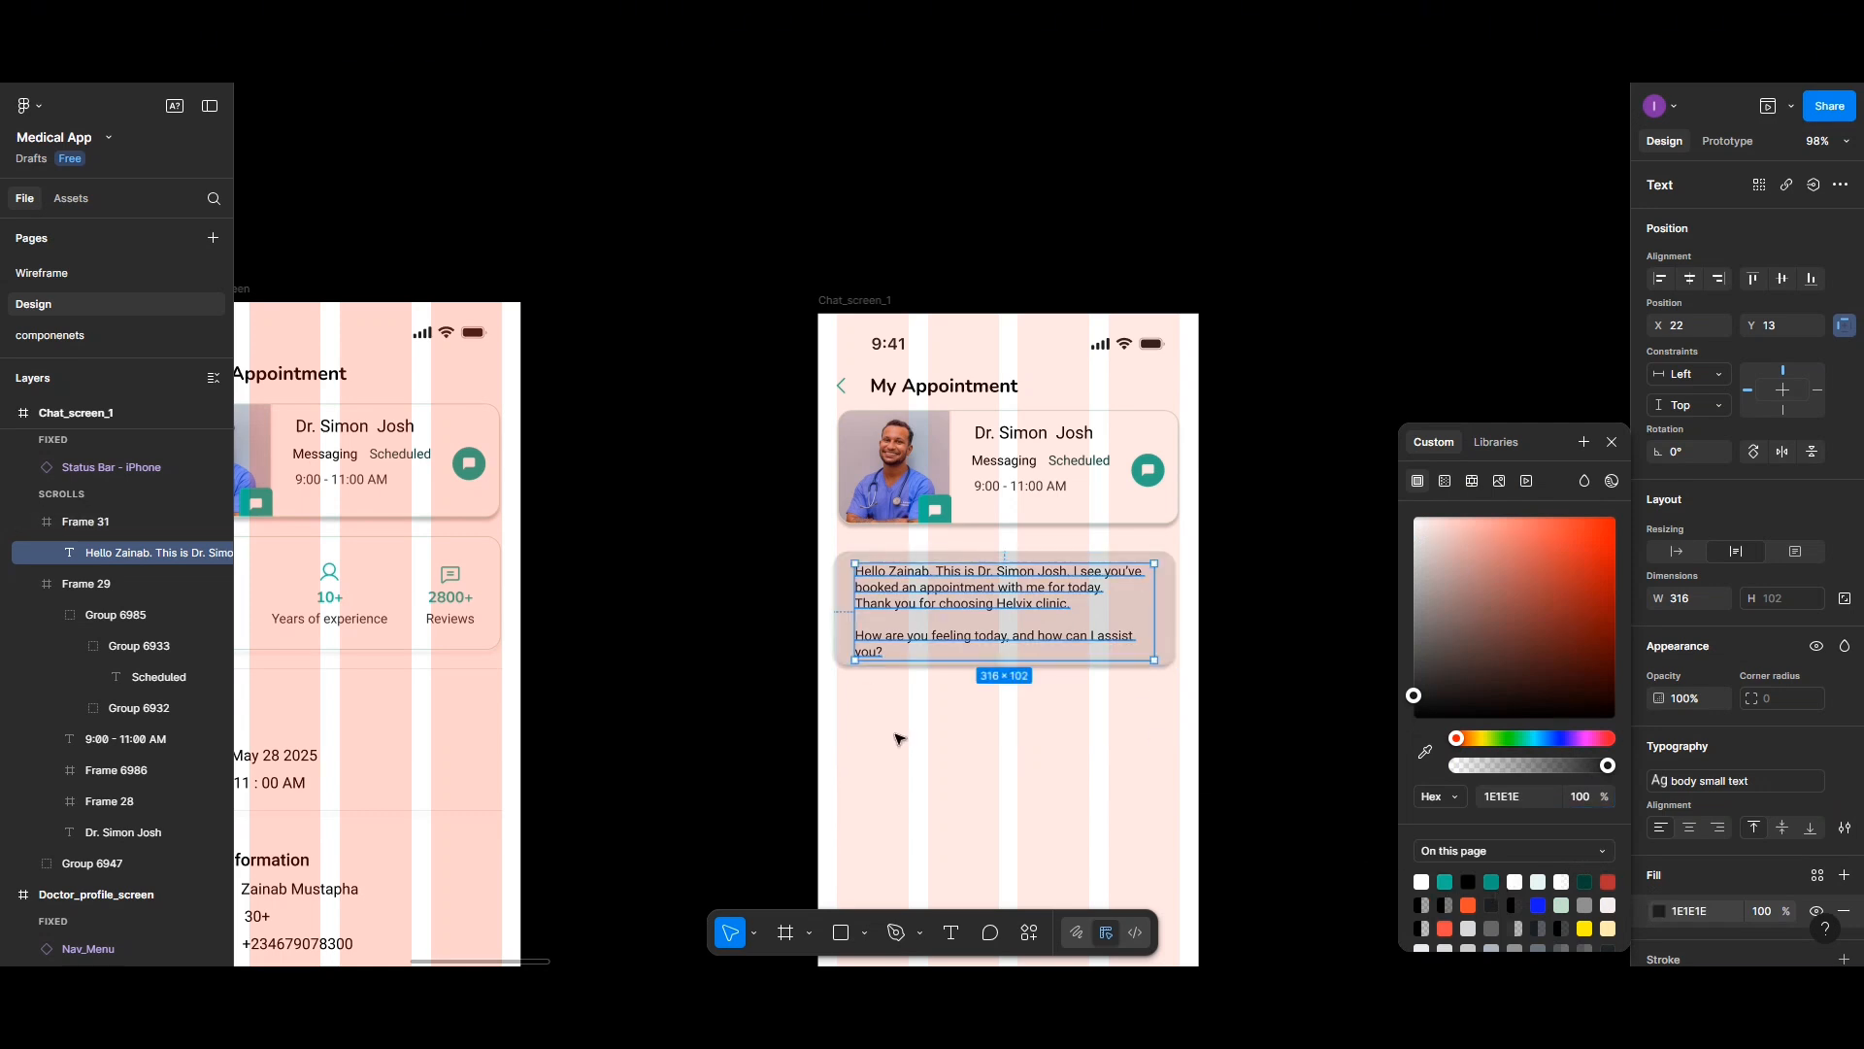
{"action": "left_click", "coordinate": [937, 749]}
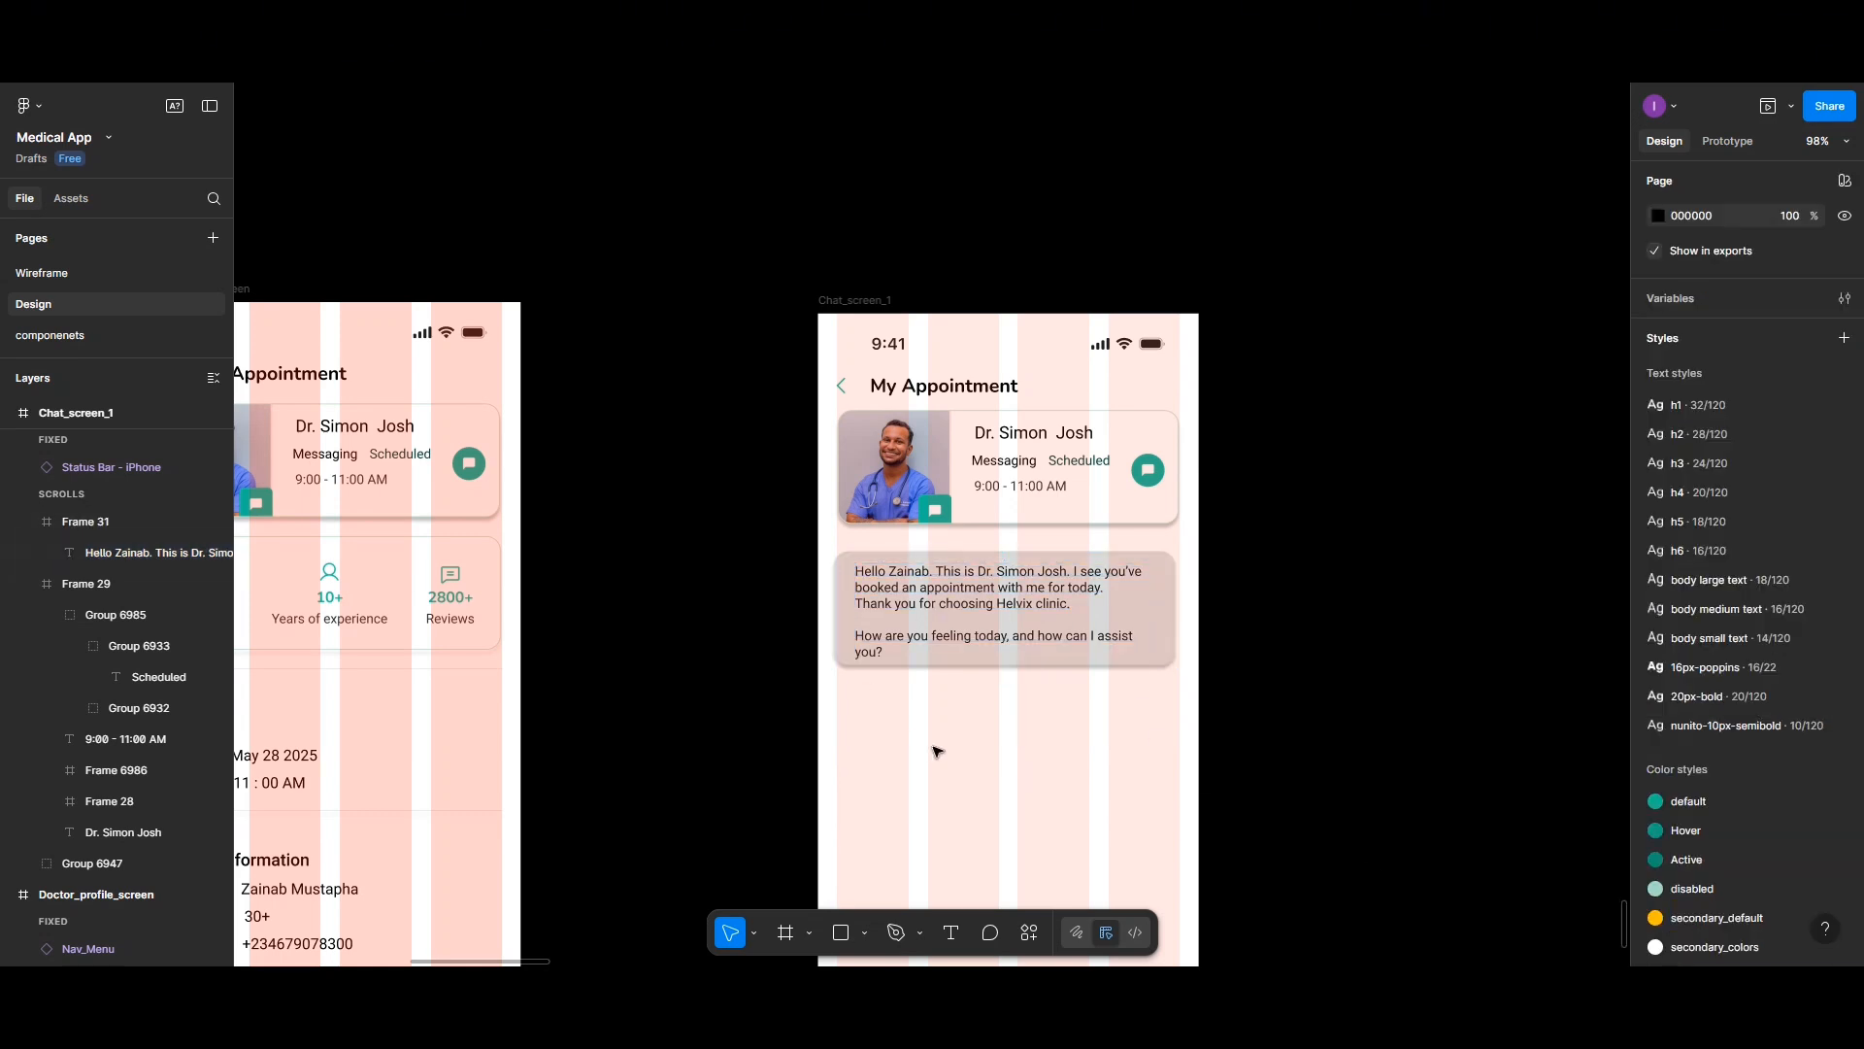
- Narrow the message text box to about 289 px and reposition it inside the card
{"action": "double_click", "coordinate": [1016, 617]}
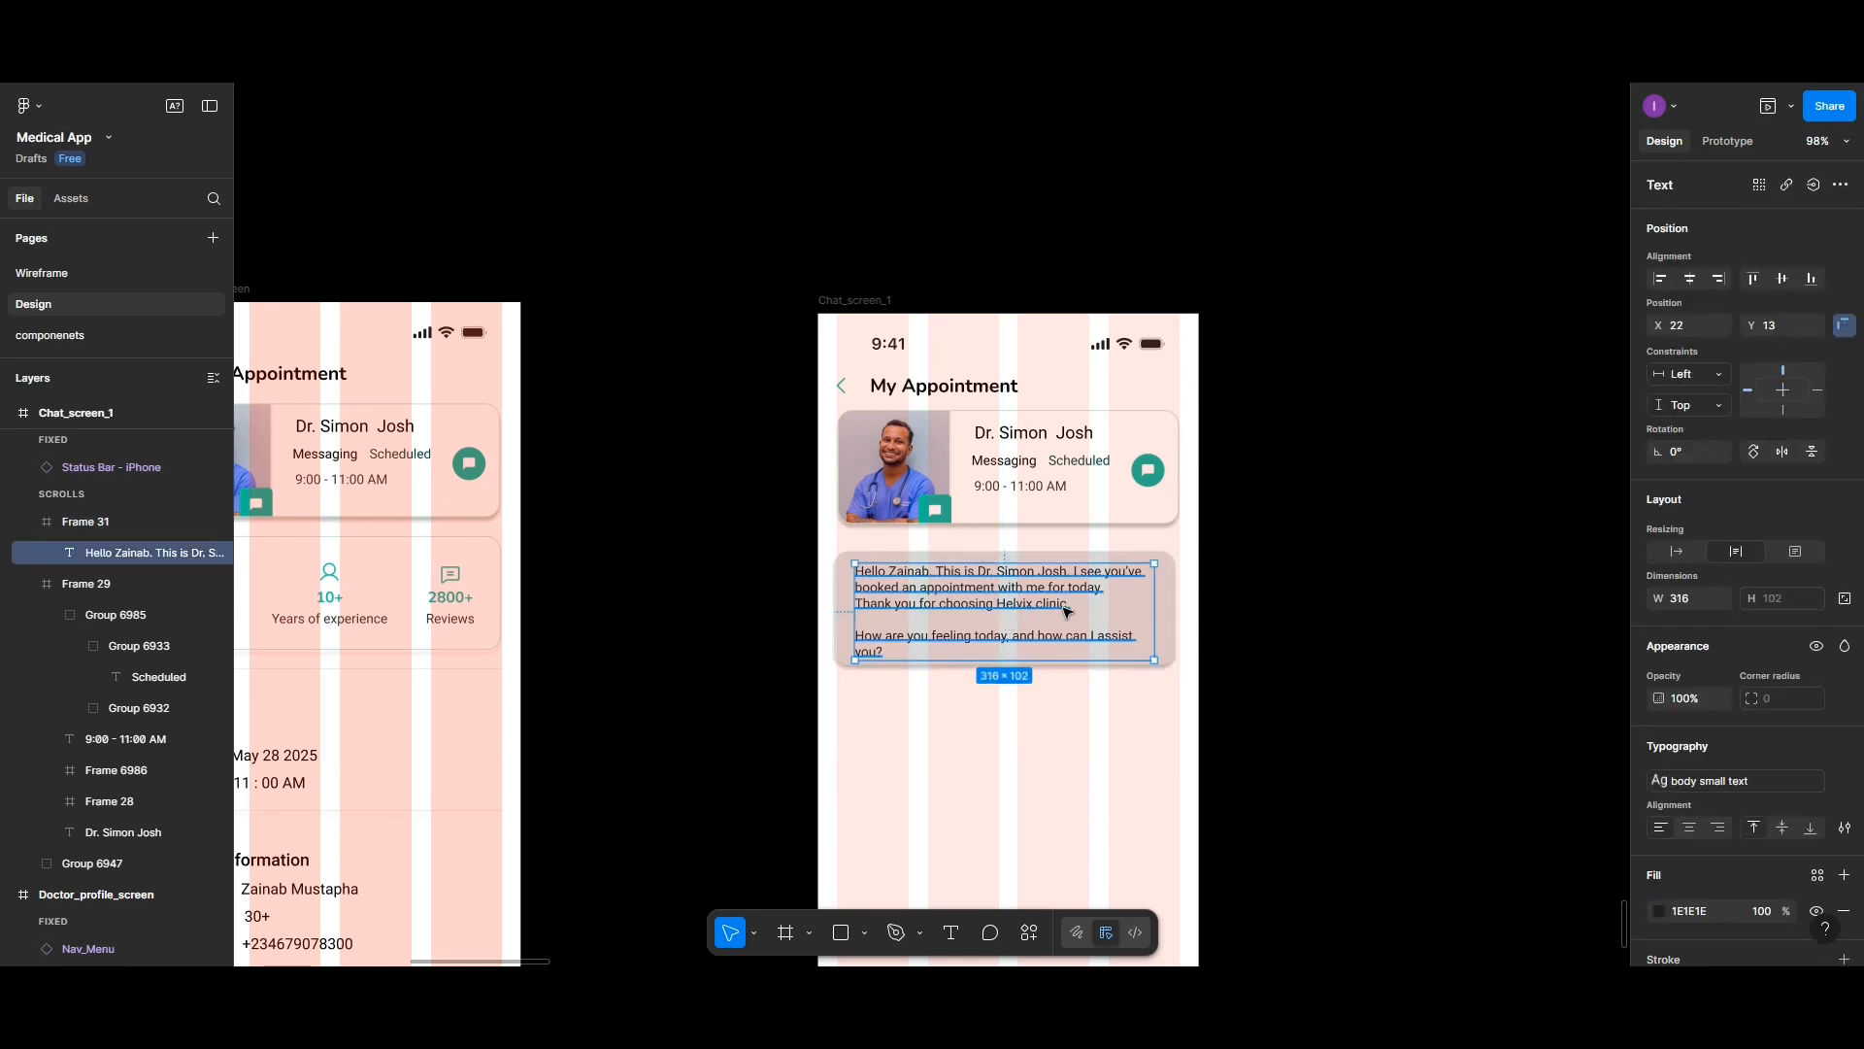
{"action": "left_click_drag", "start_coordinate": [1155, 612], "coordinate": [1127, 610]}
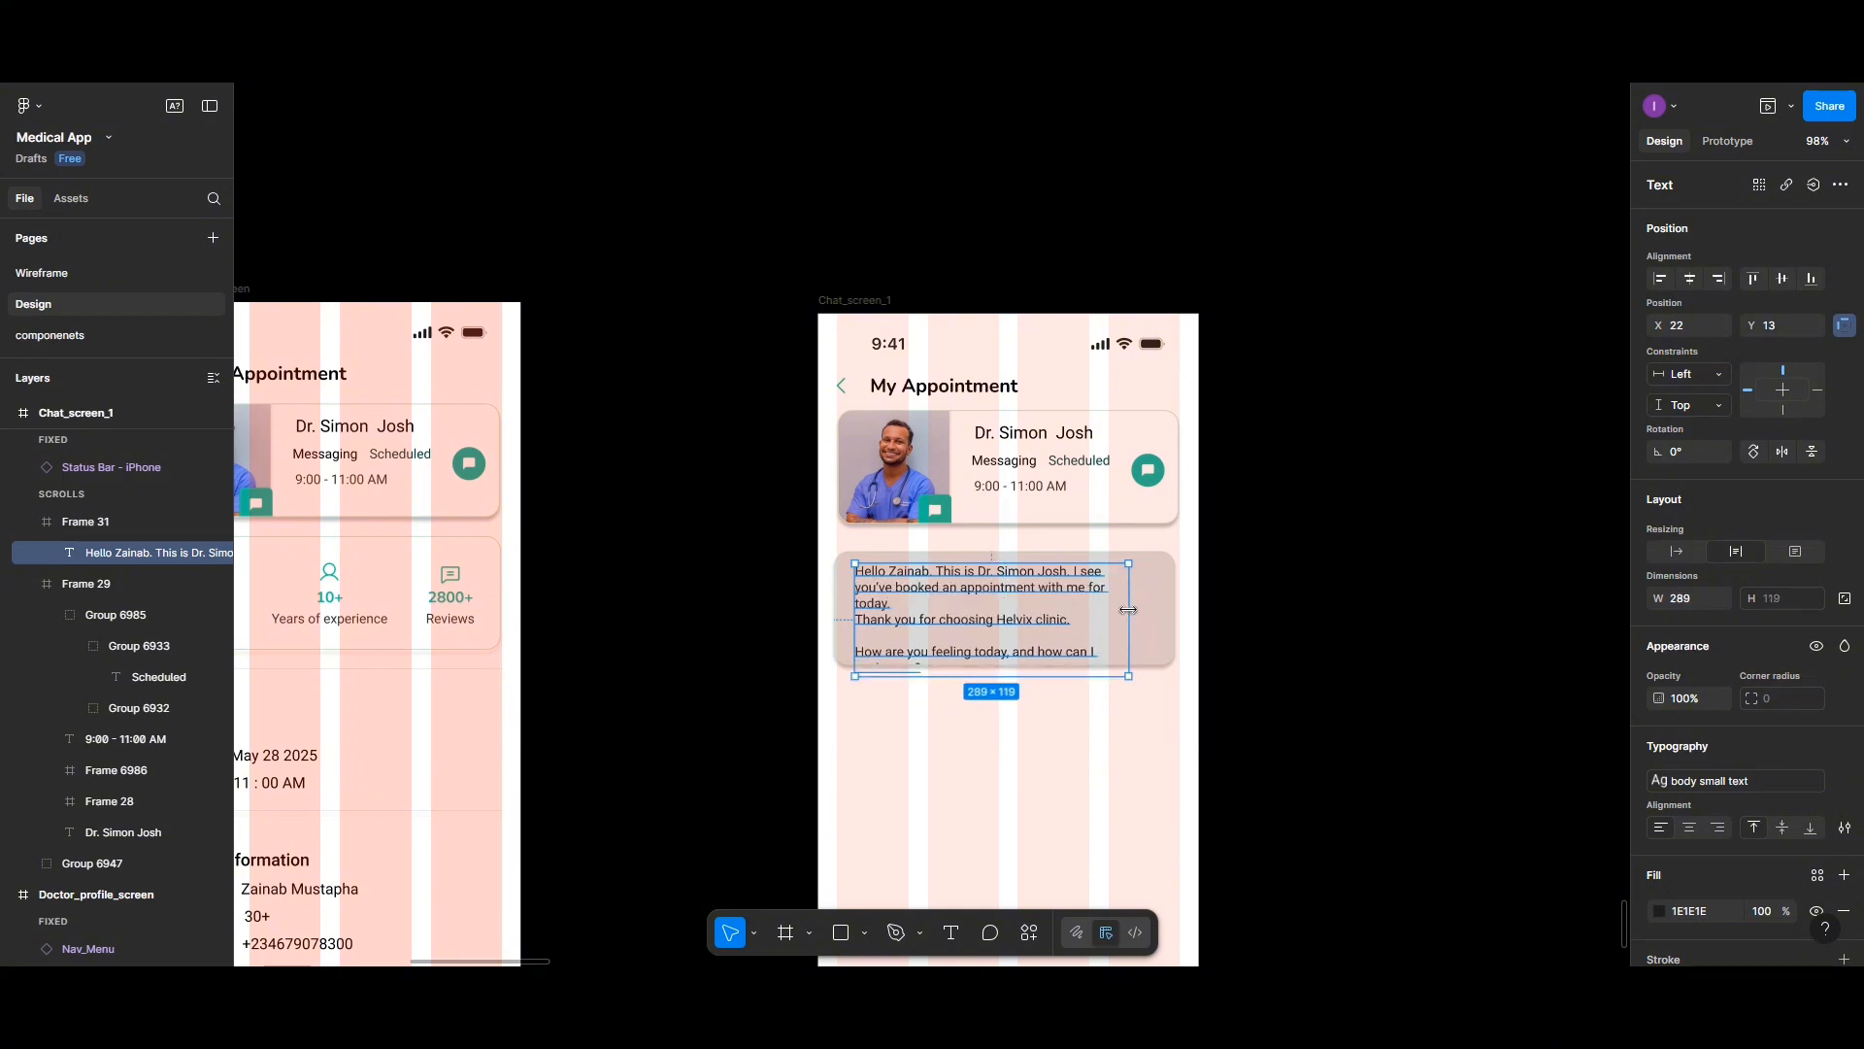
{"action": "left_click_drag", "start_coordinate": [1004, 614], "coordinate": [978, 627]}
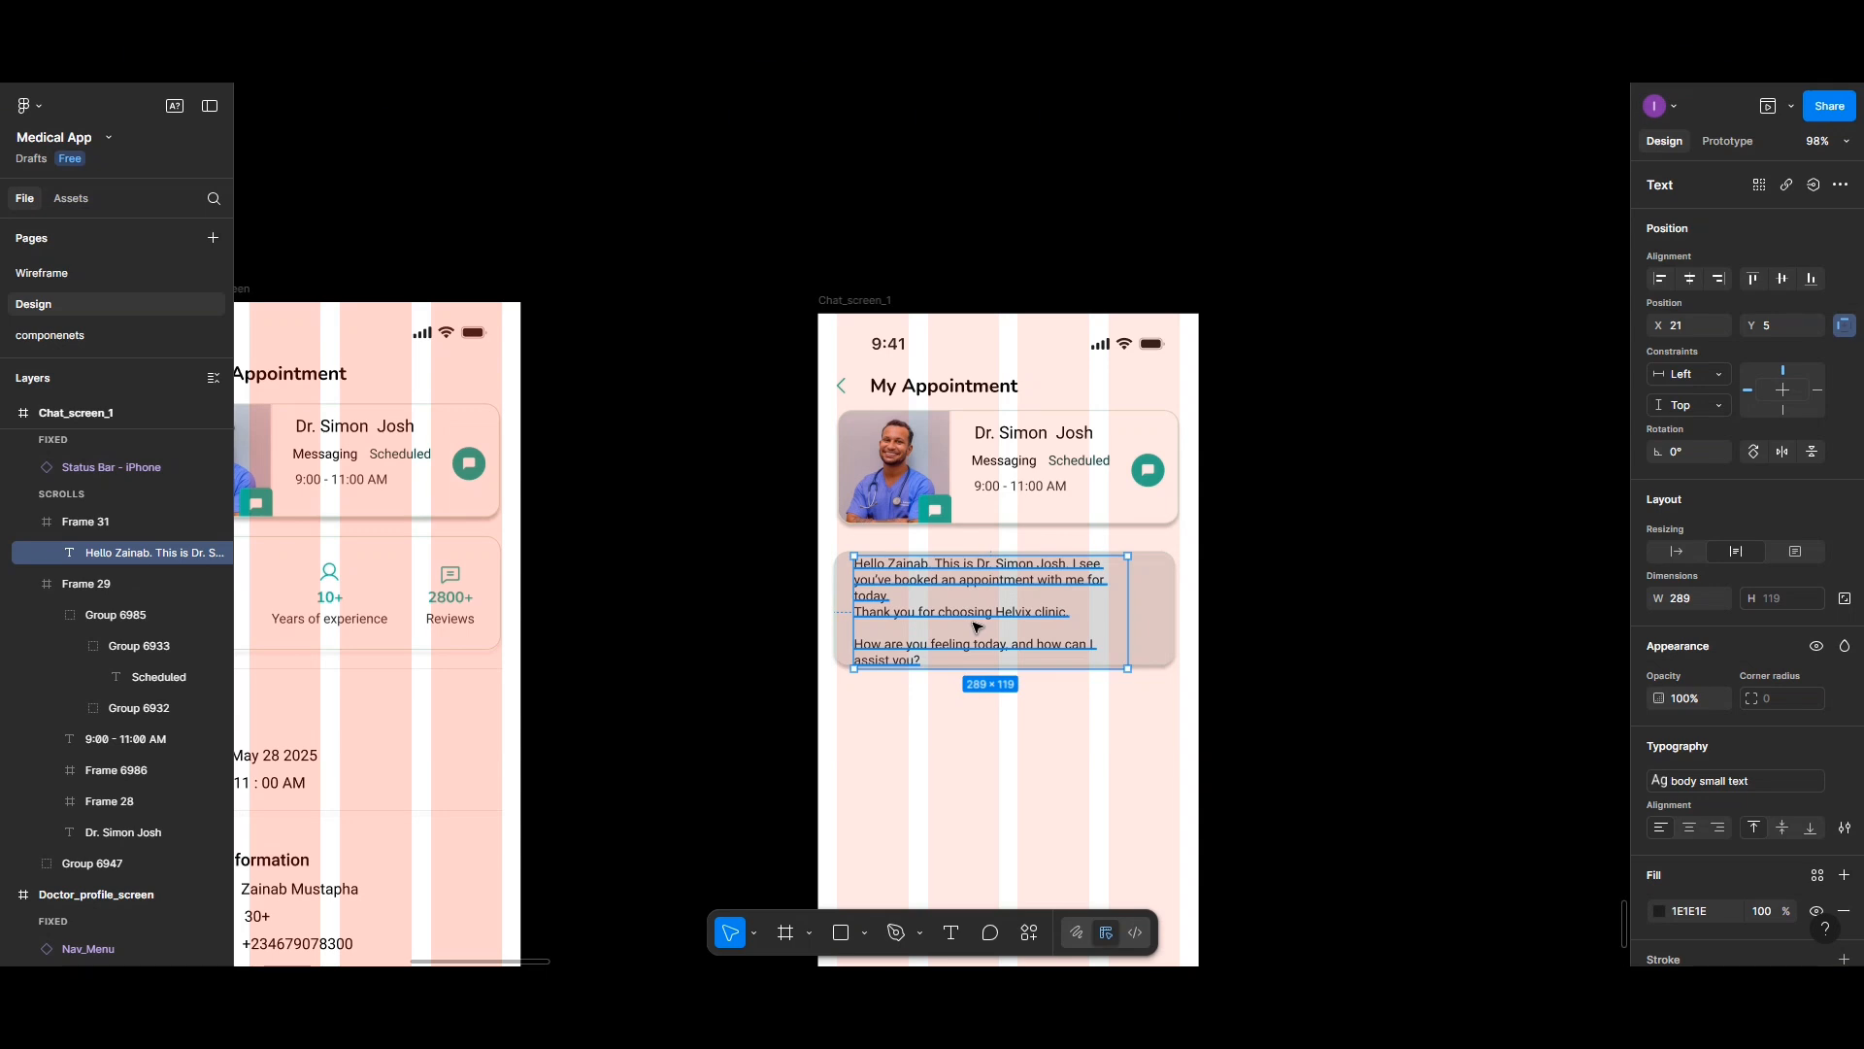
- Join Thank you onto the previous line, remove the blank line before the question, and reposition the text
{"action": "double_click", "coordinate": [879, 622]}
{"action": "left_click", "coordinate": [861, 613]}
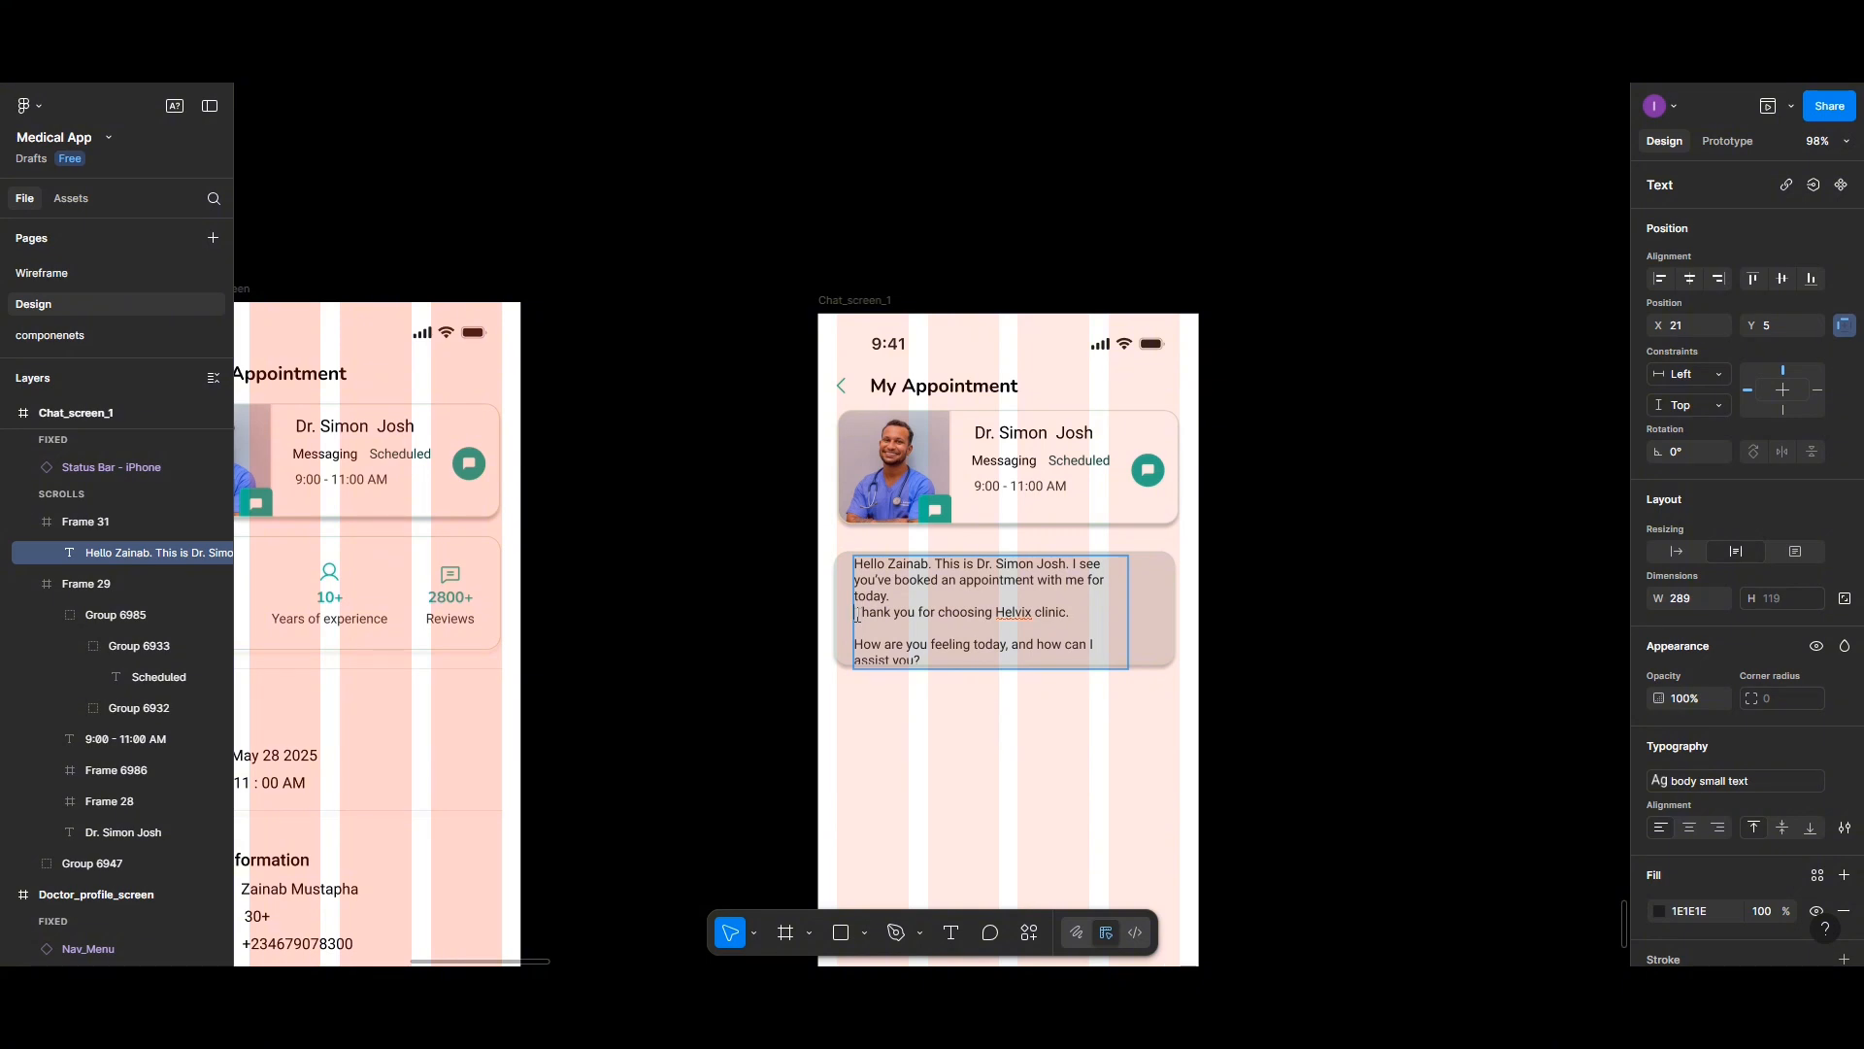
{"action": "key", "text": "BackSpace"}
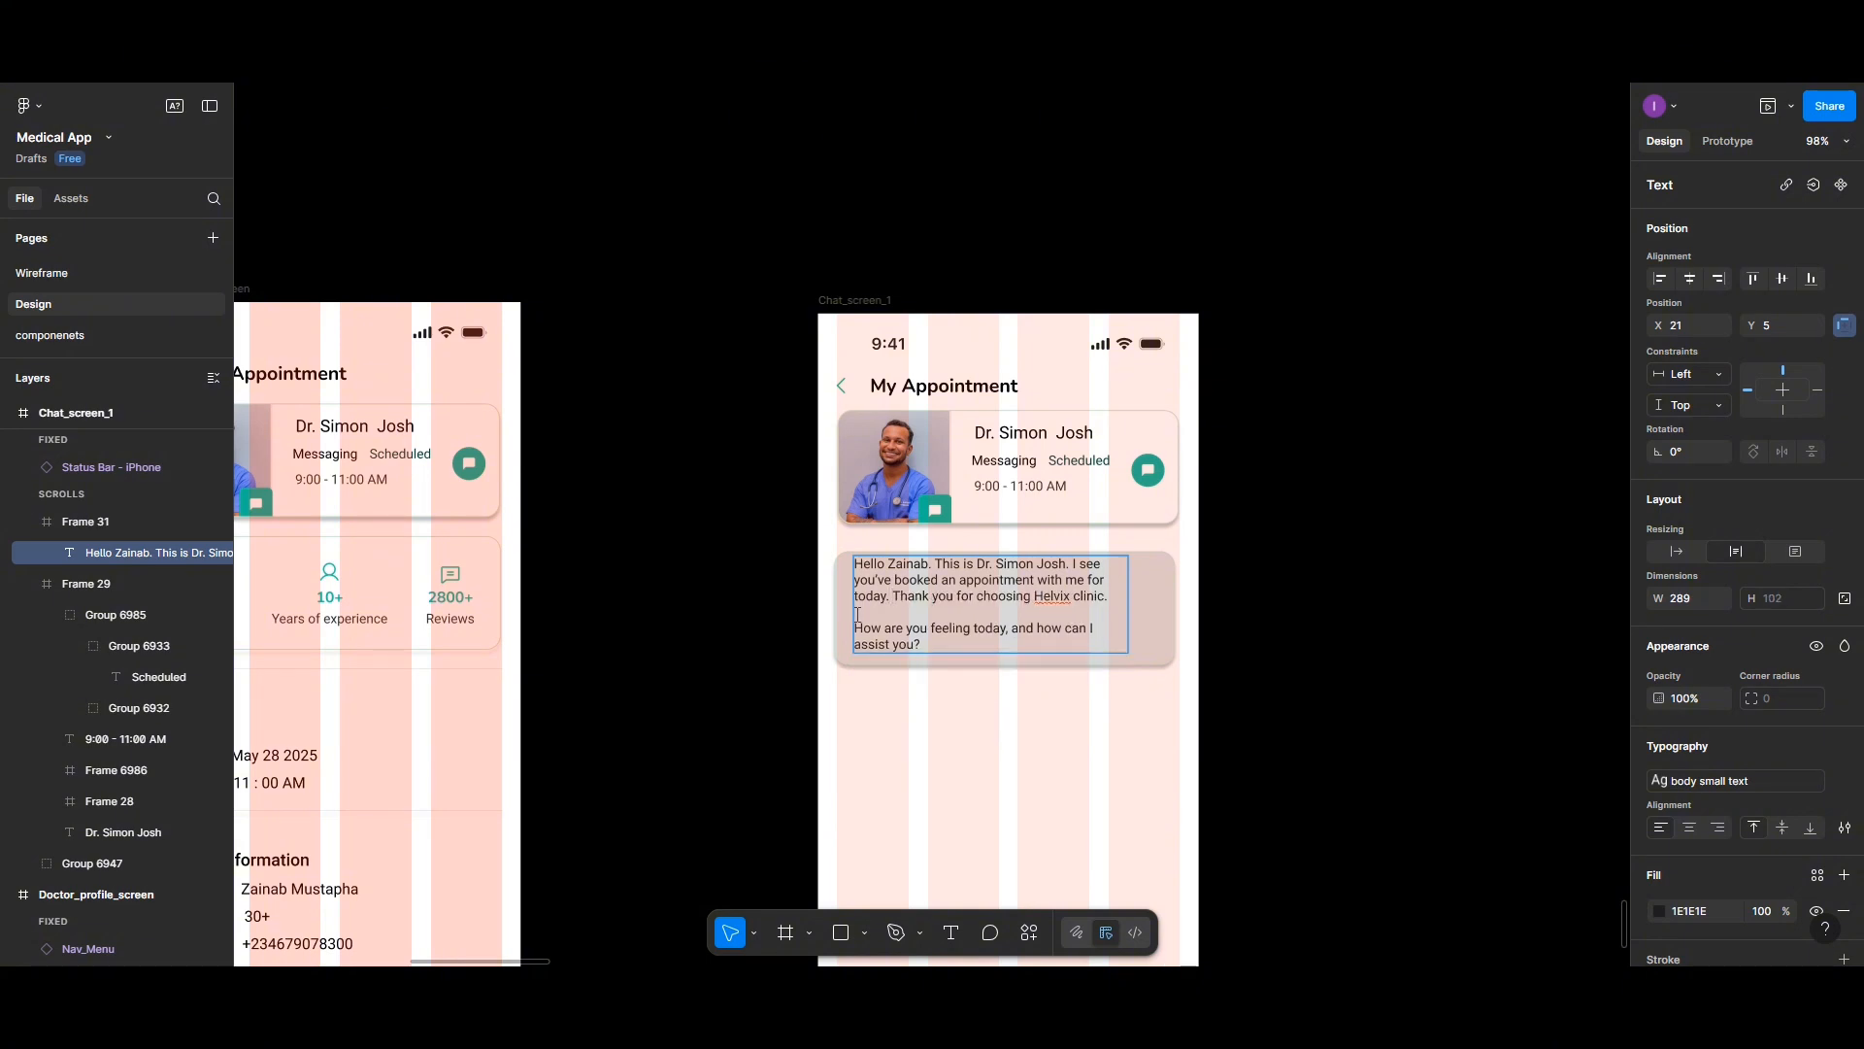
{"action": "key", "text": "BackSpace"}
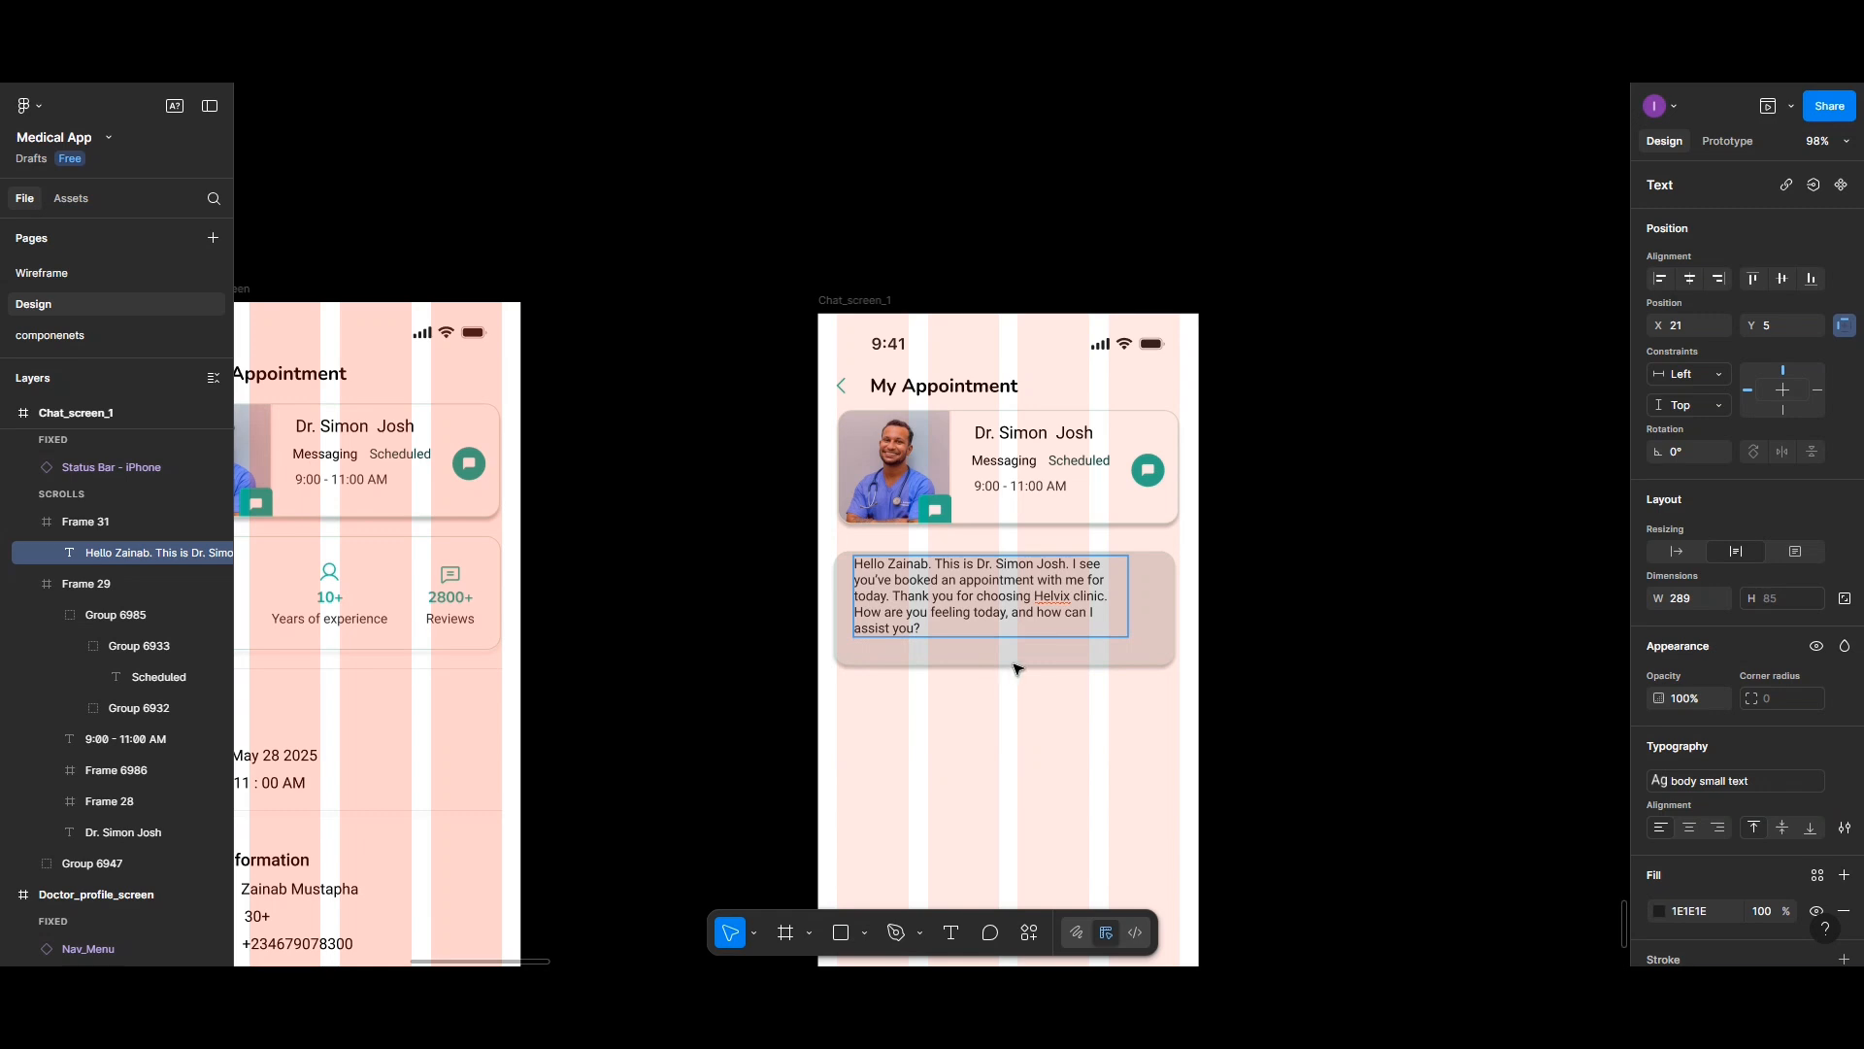
{"action": "key", "text": "Escape"}
{"action": "left_click_drag", "start_coordinate": [986, 609], "coordinate": [991, 614]}
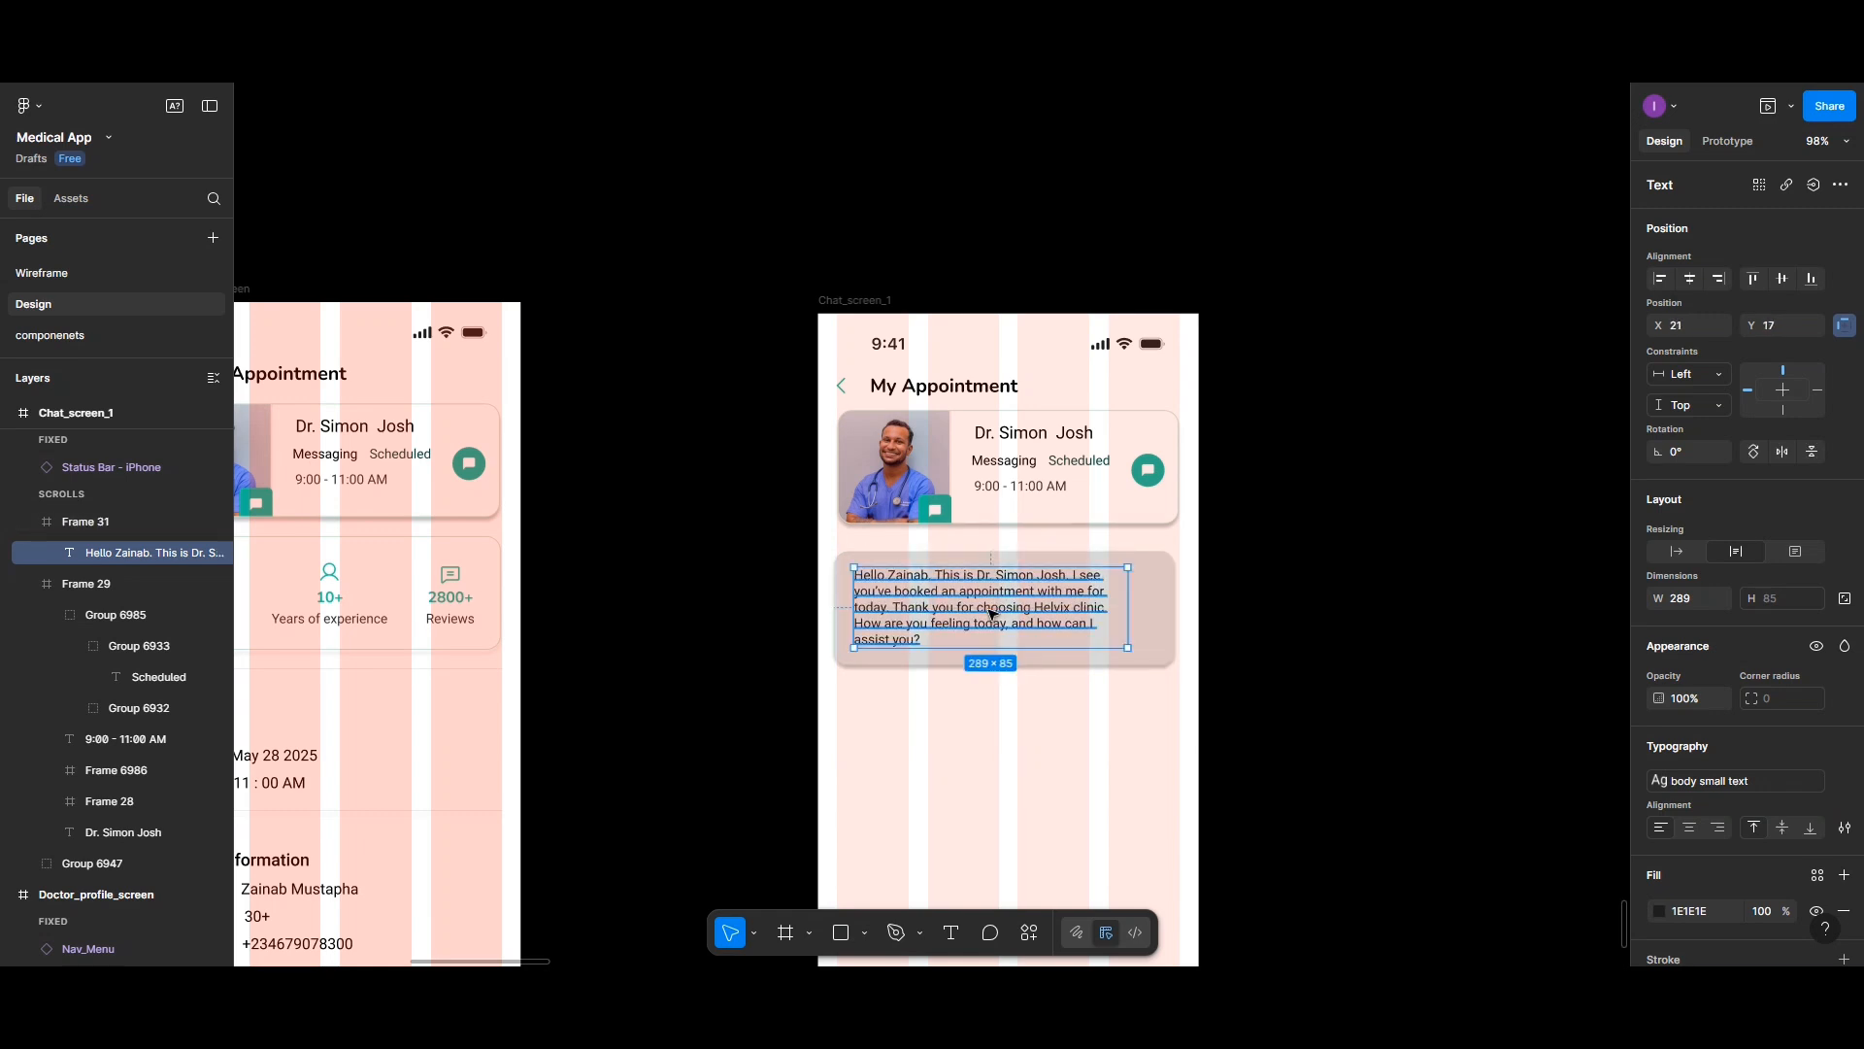
- Duplicate the message text and place the copy below the card
{"action": "left_click", "coordinate": [1269, 603]}
{"action": "left_click", "coordinate": [1072, 602]}
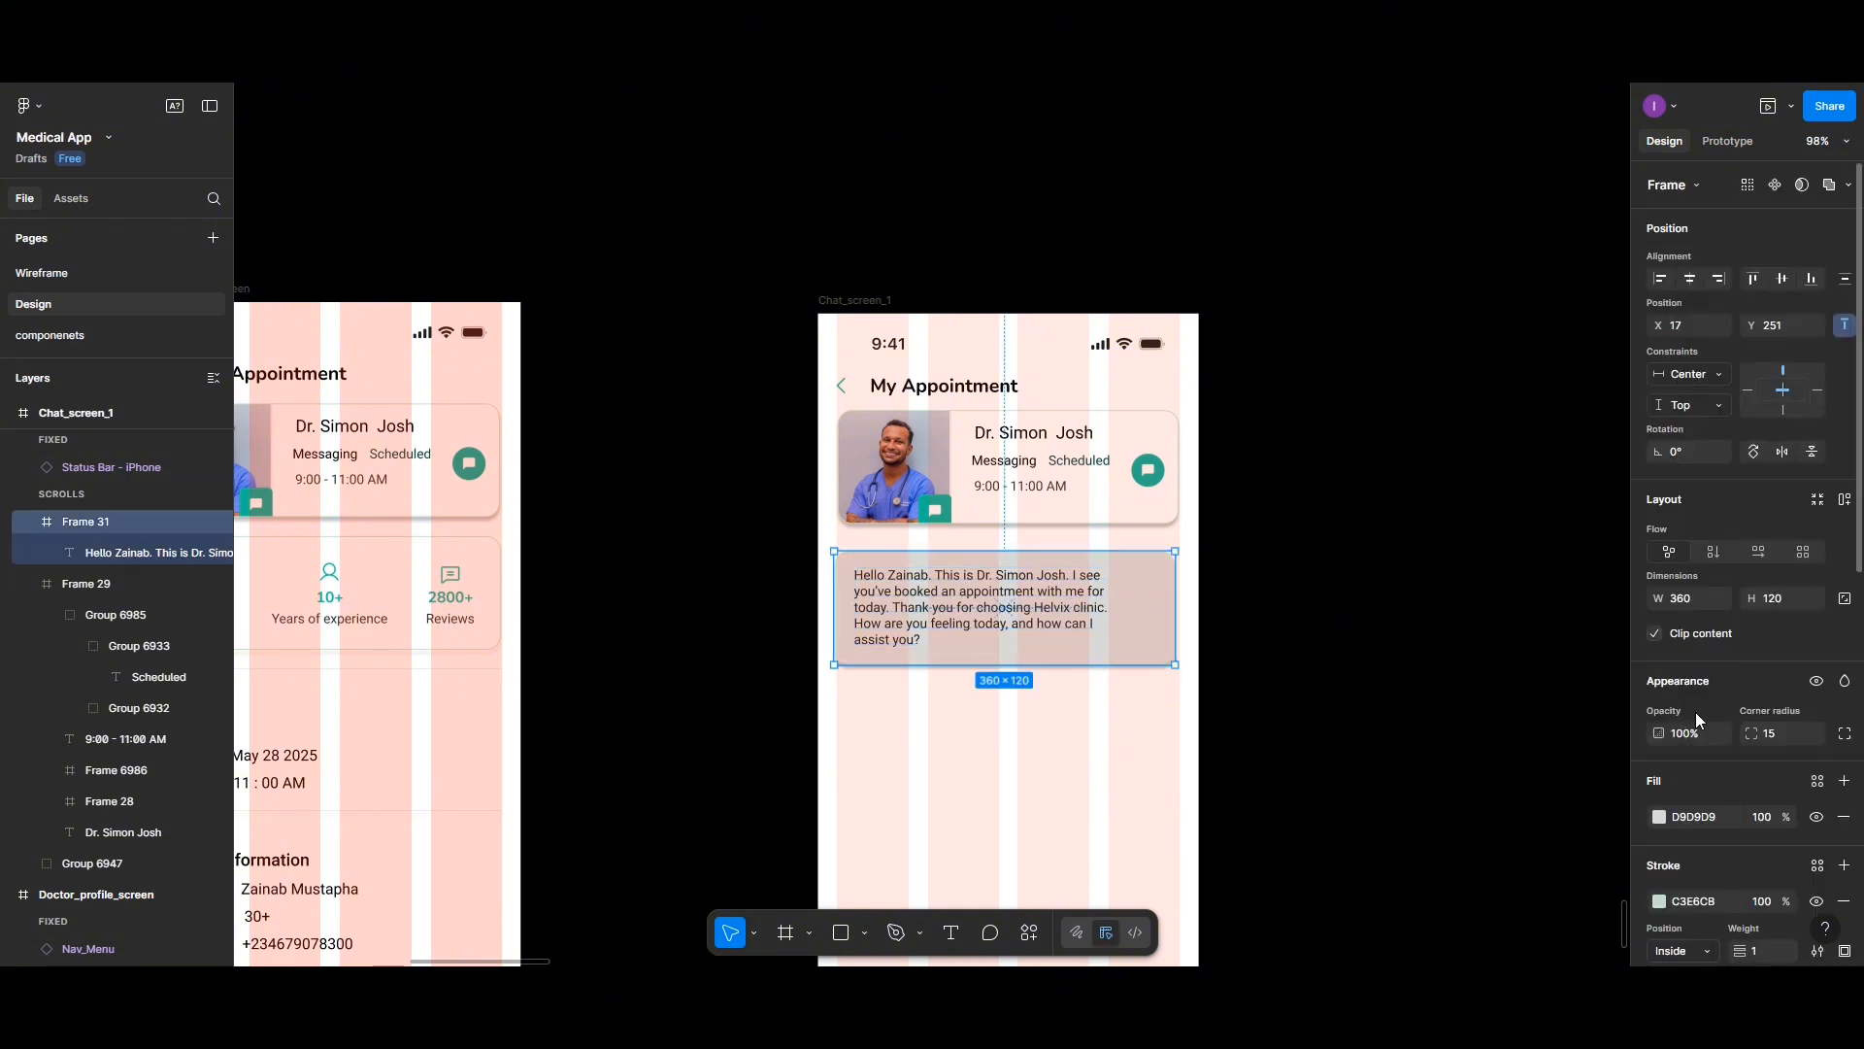
{"action": "scroll", "coordinate": [1701, 736], "scroll_direction": "down", "scroll_amount": 3}
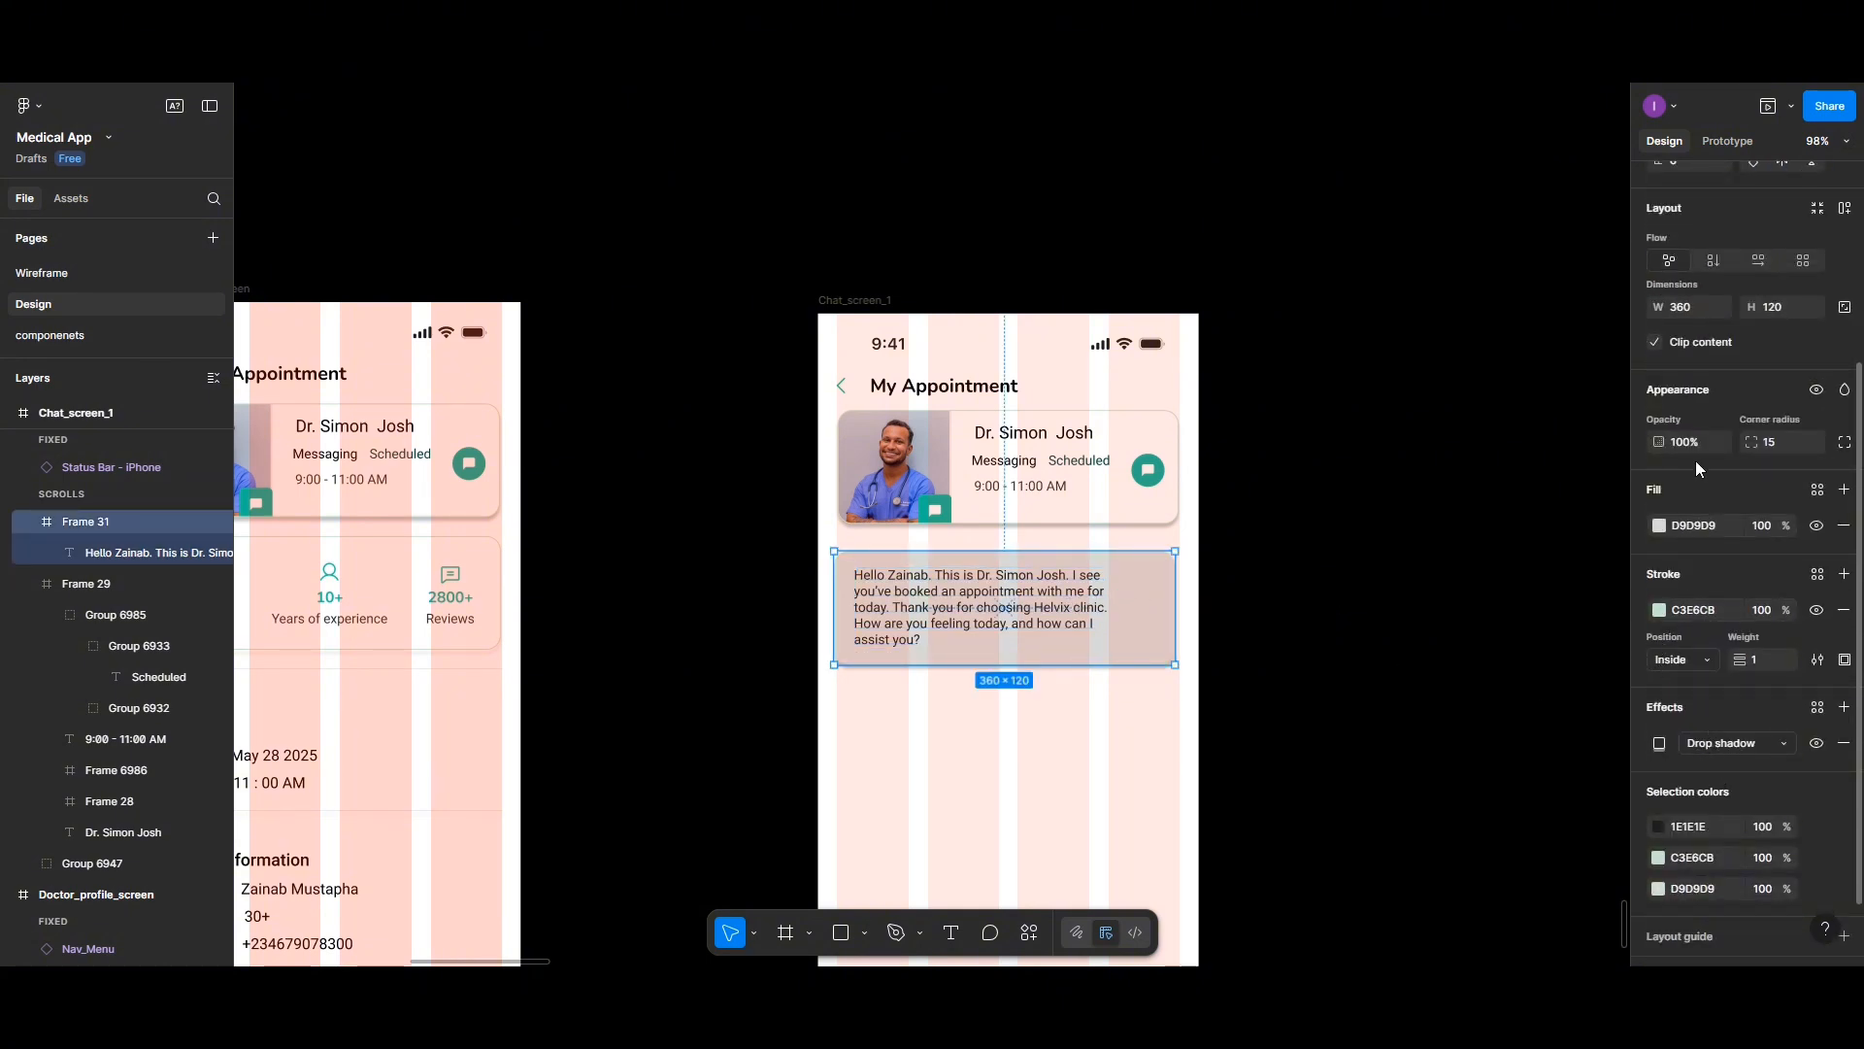
{"action": "scroll", "coordinate": [1685, 813], "scroll_direction": "down", "scroll_amount": 2}
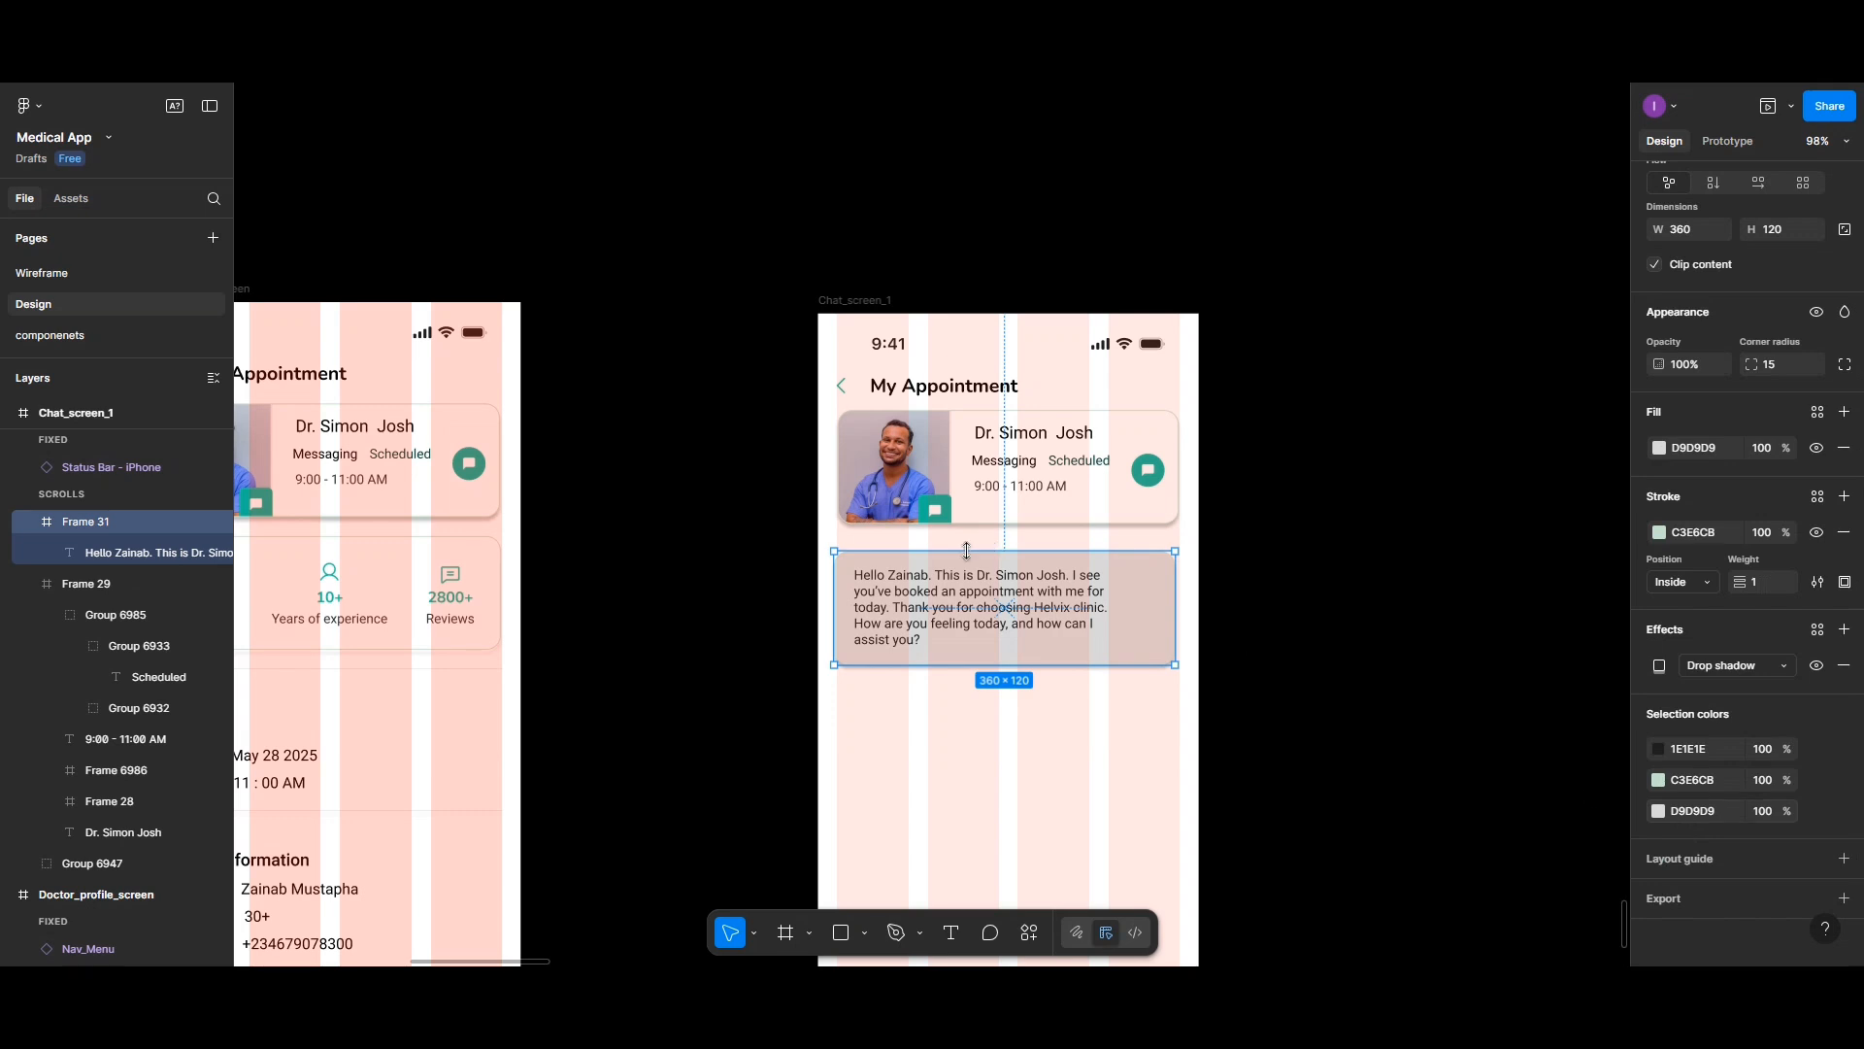
{"action": "left_click", "coordinate": [986, 606]}
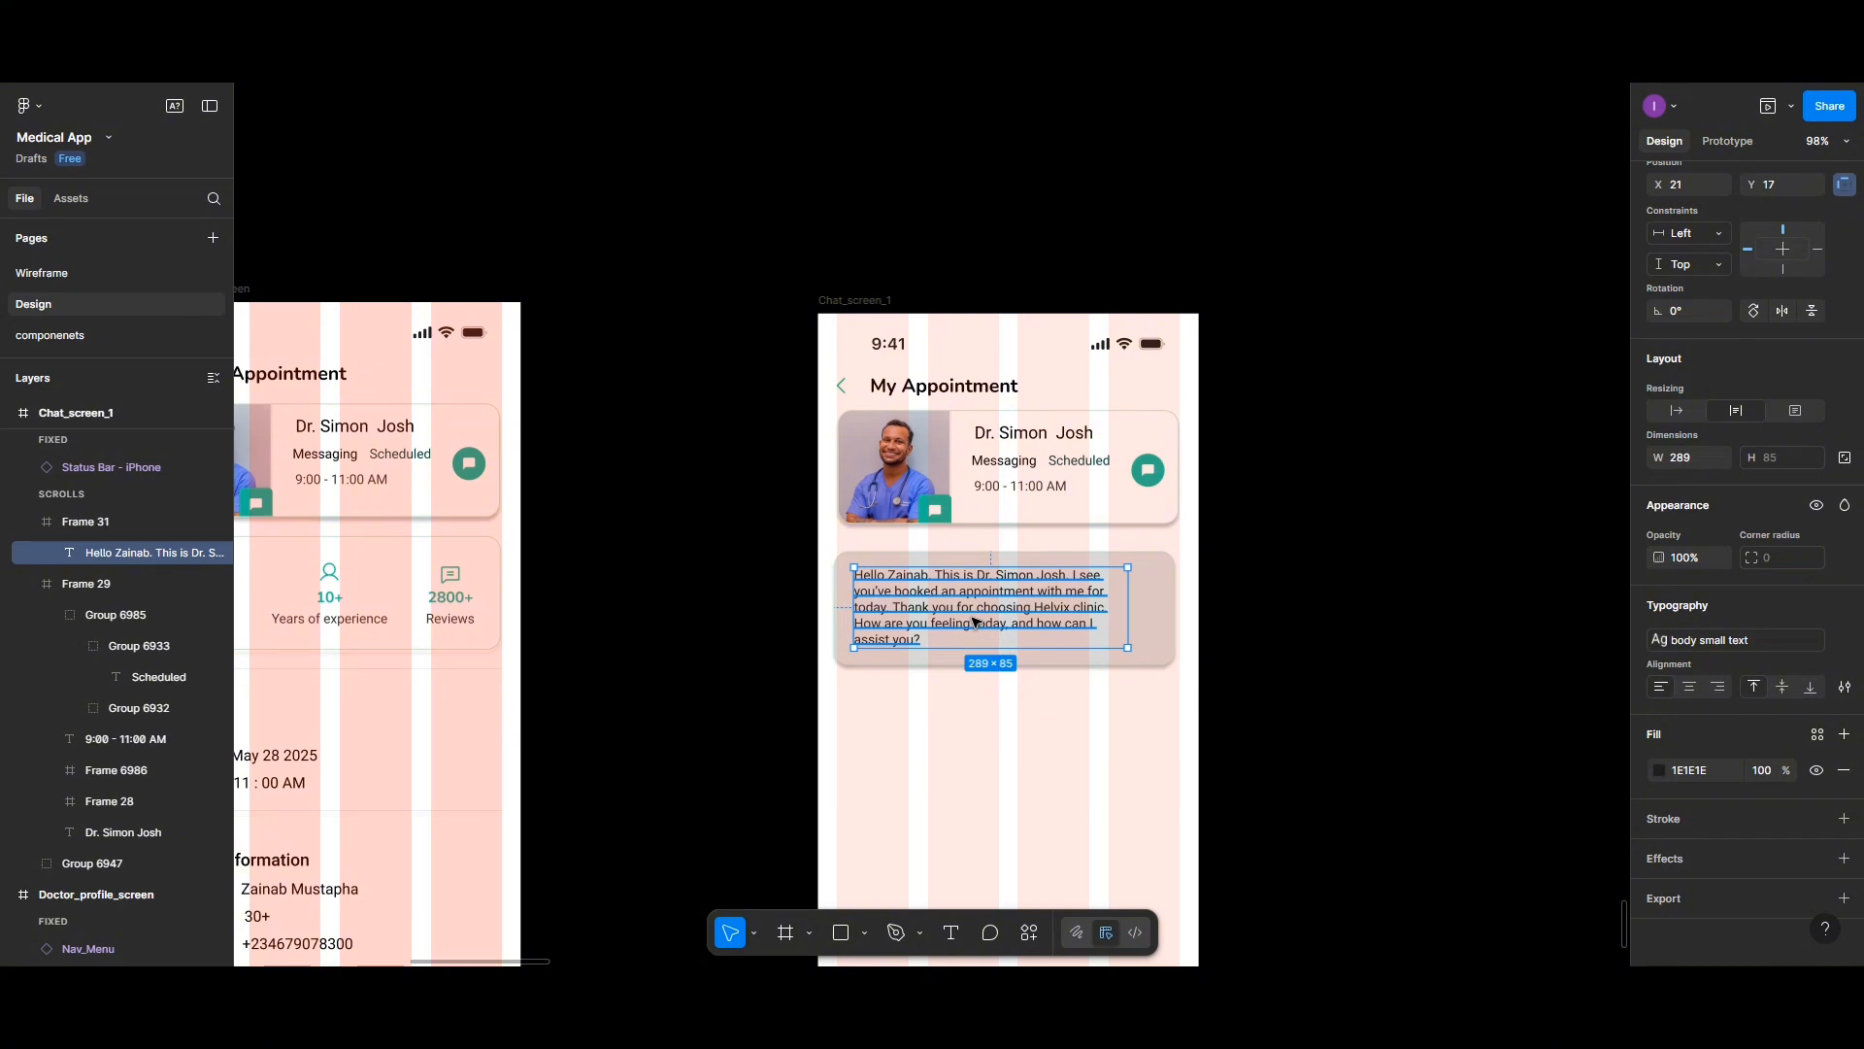
{"action": "left_click_drag", "start_coordinate": [974, 623], "coordinate": [974, 735]}
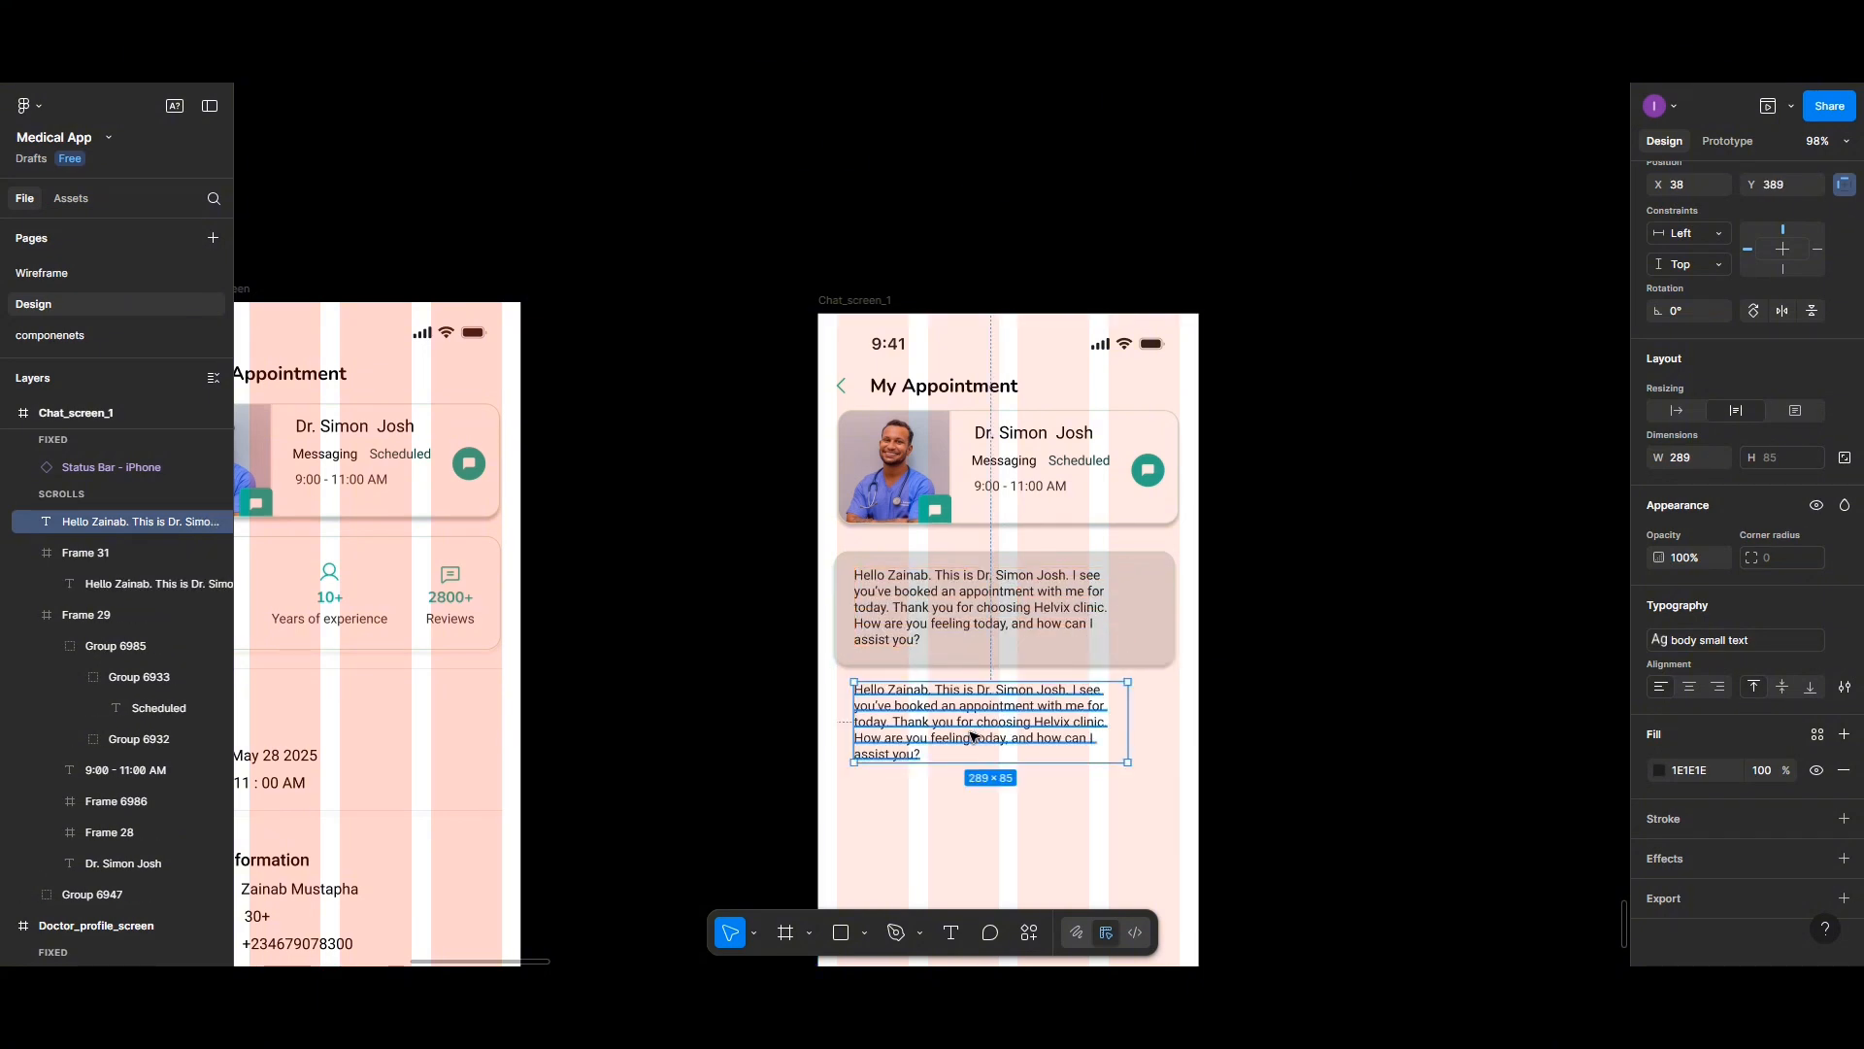
- Replace the copied text's content with the timestamp 9 : 00
{"action": "double_click", "coordinate": [972, 736]}
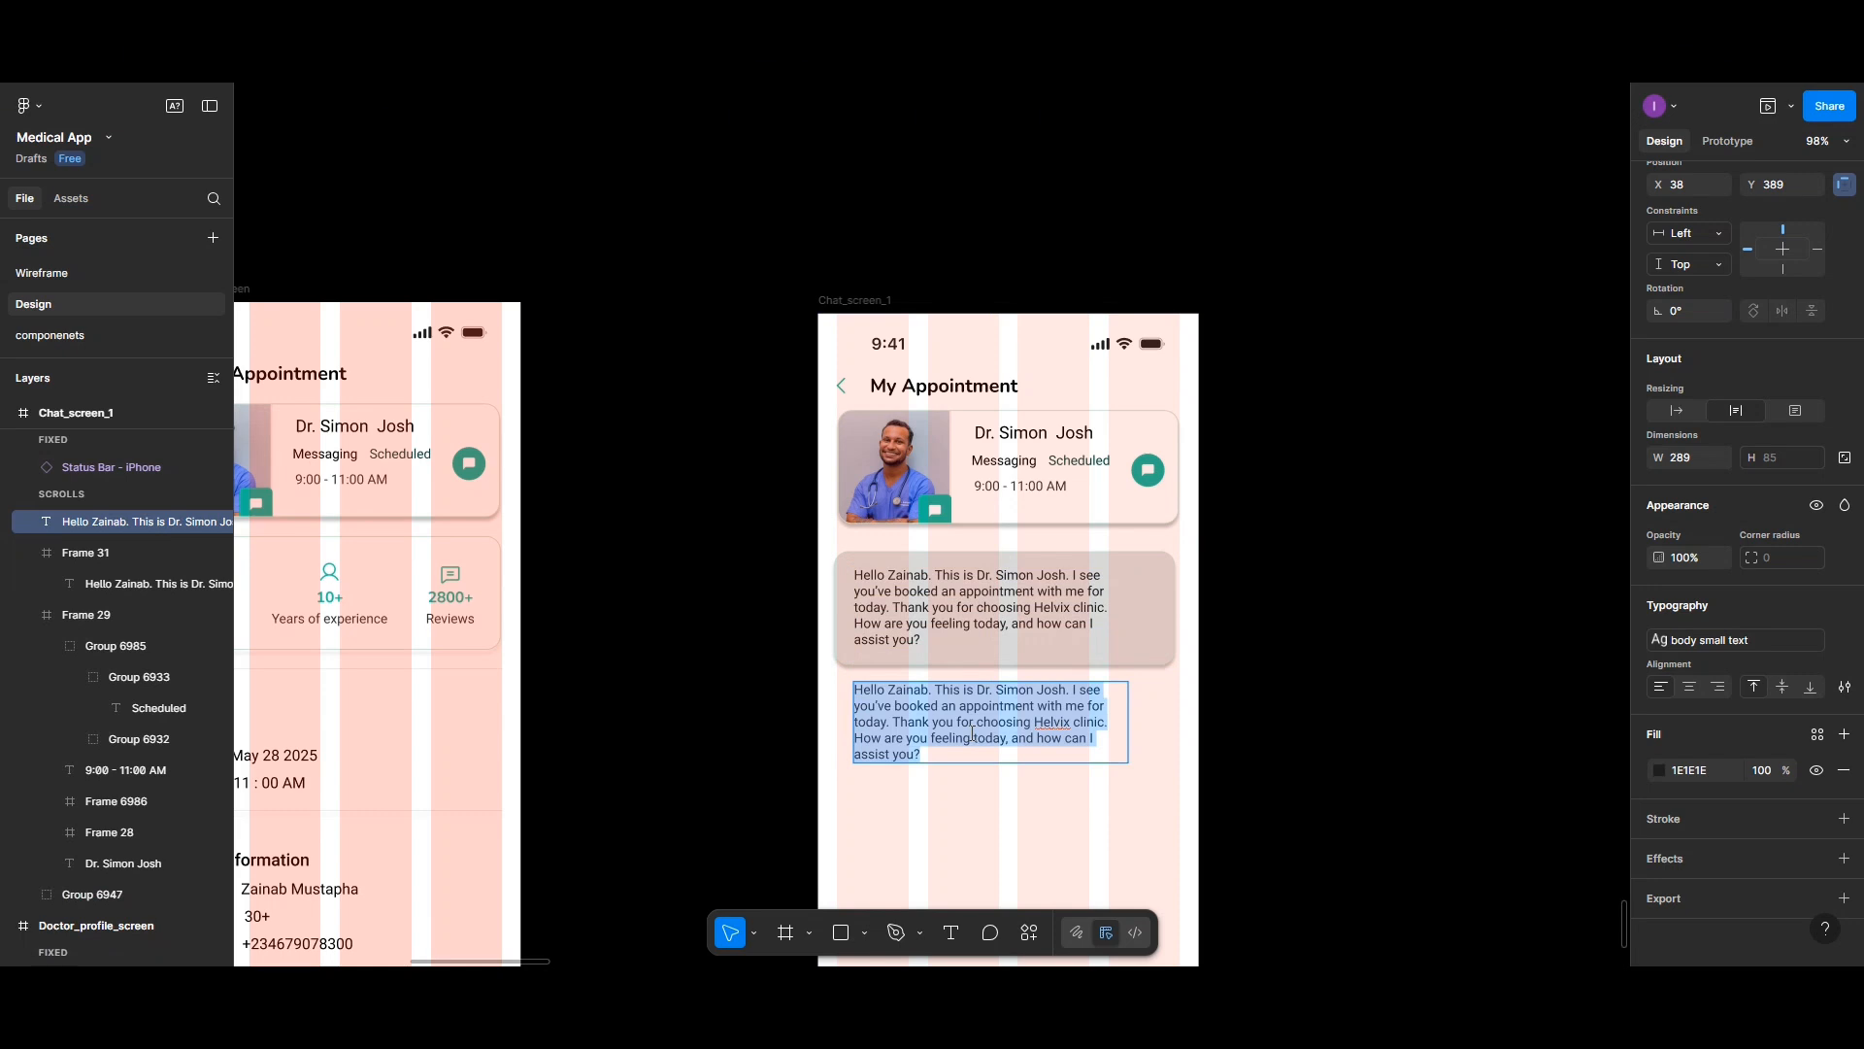
{"action": "type", "text": "9 : "}
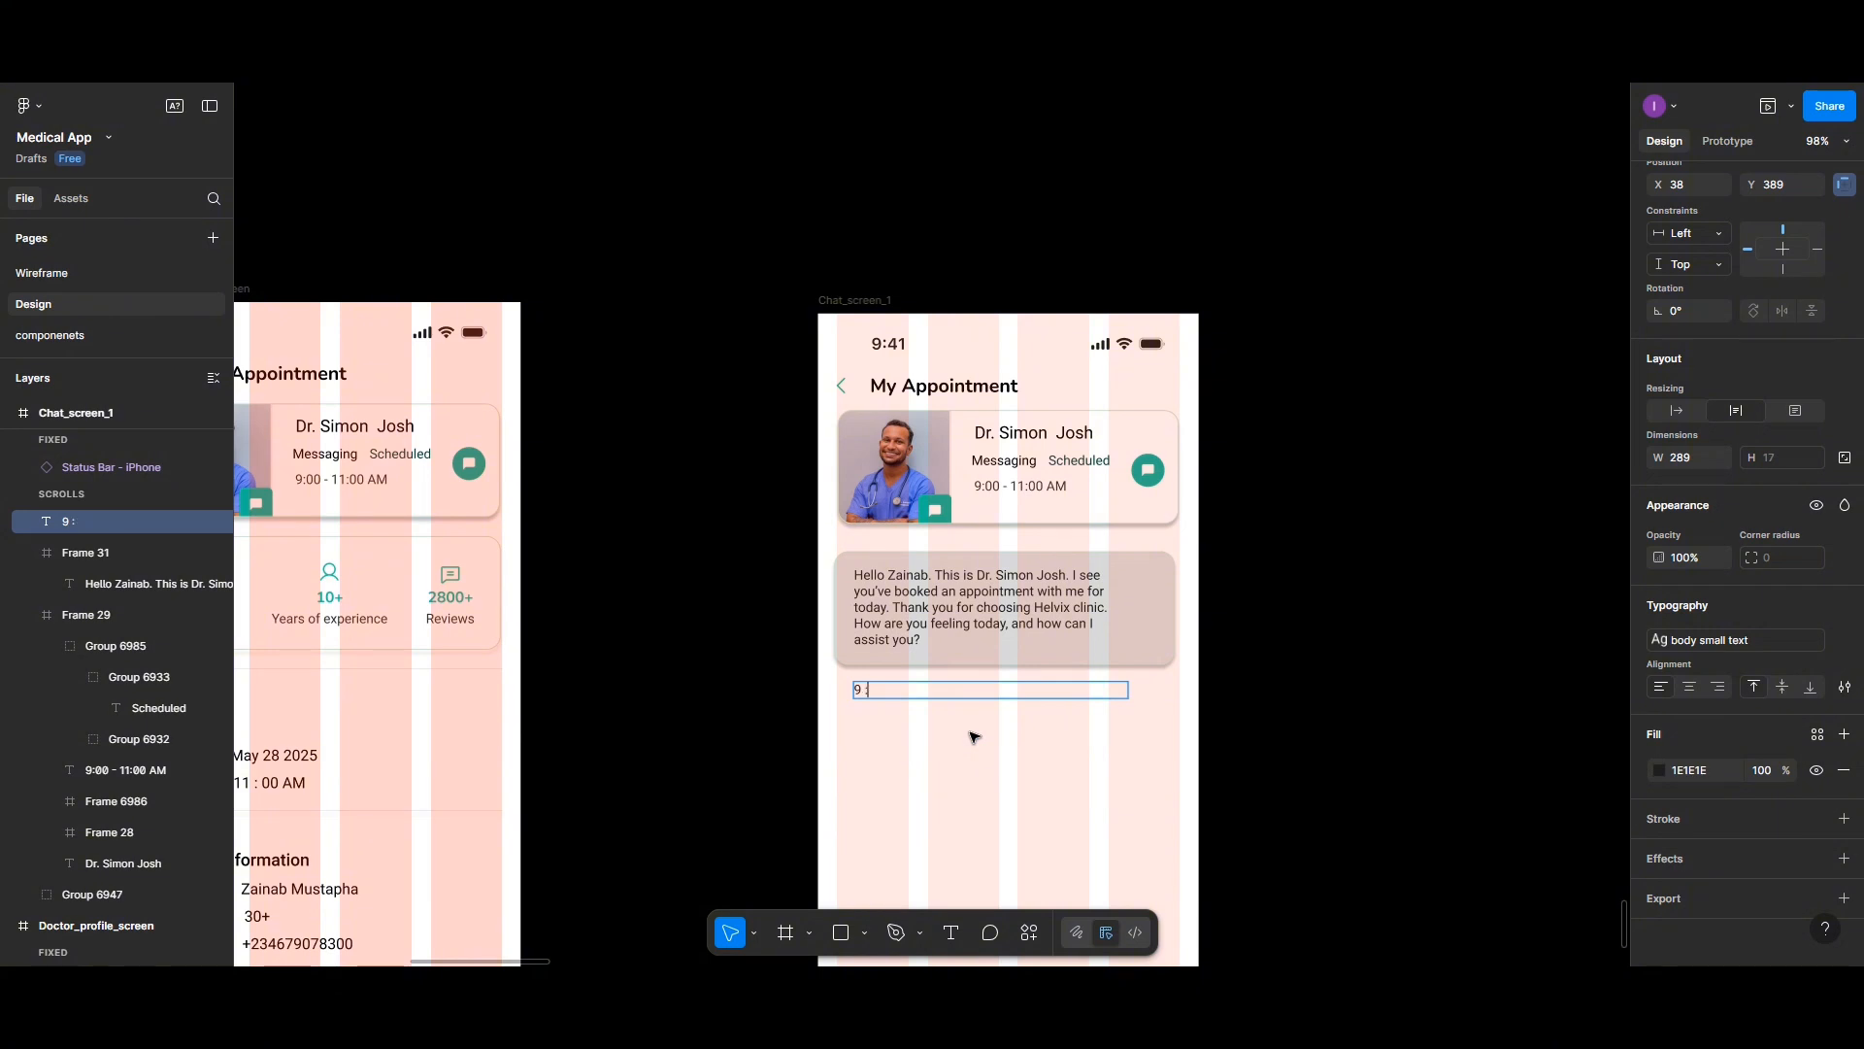
{"action": "type", "text": "00"}
{"action": "key", "text": "Escape"}
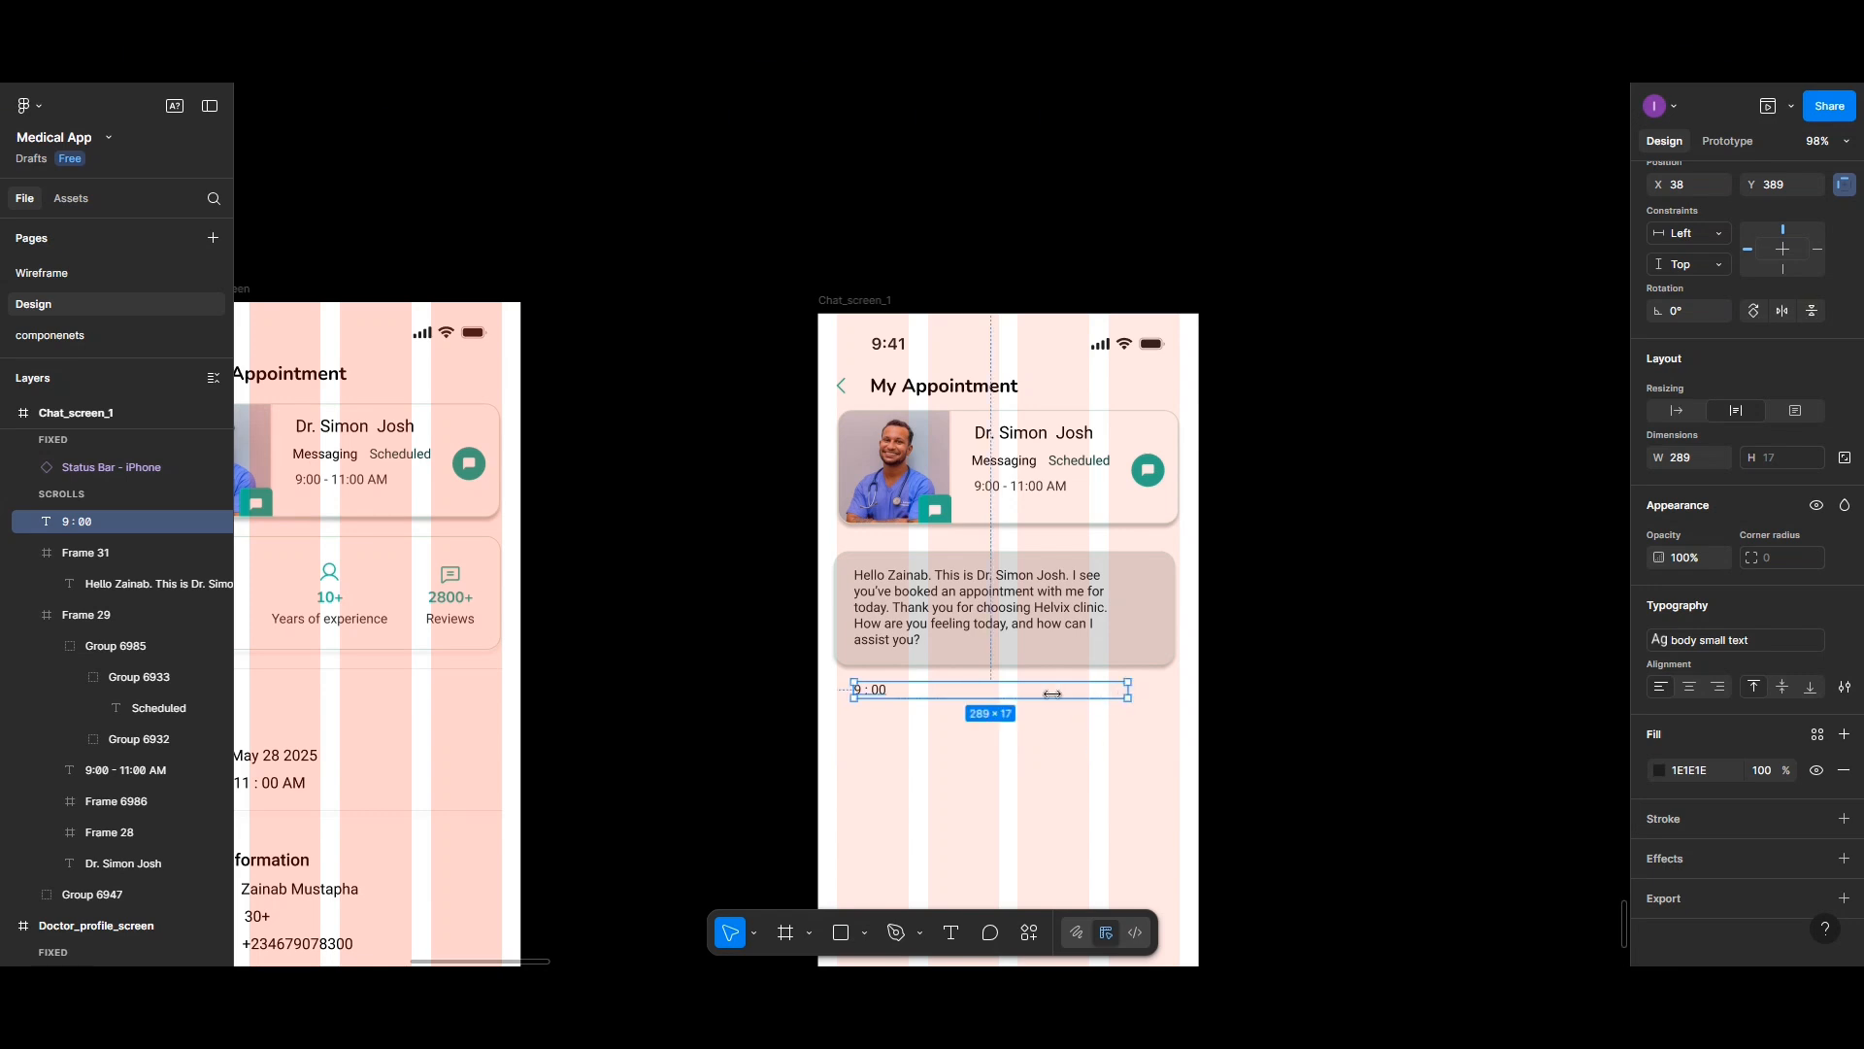
- Move the 9 : 00 timestamp into the message card's lower-right corner and nudge it into place
{"action": "left_click_drag", "start_coordinate": [1053, 694], "coordinate": [1154, 649]}
{"action": "key", "text": "Escape"}
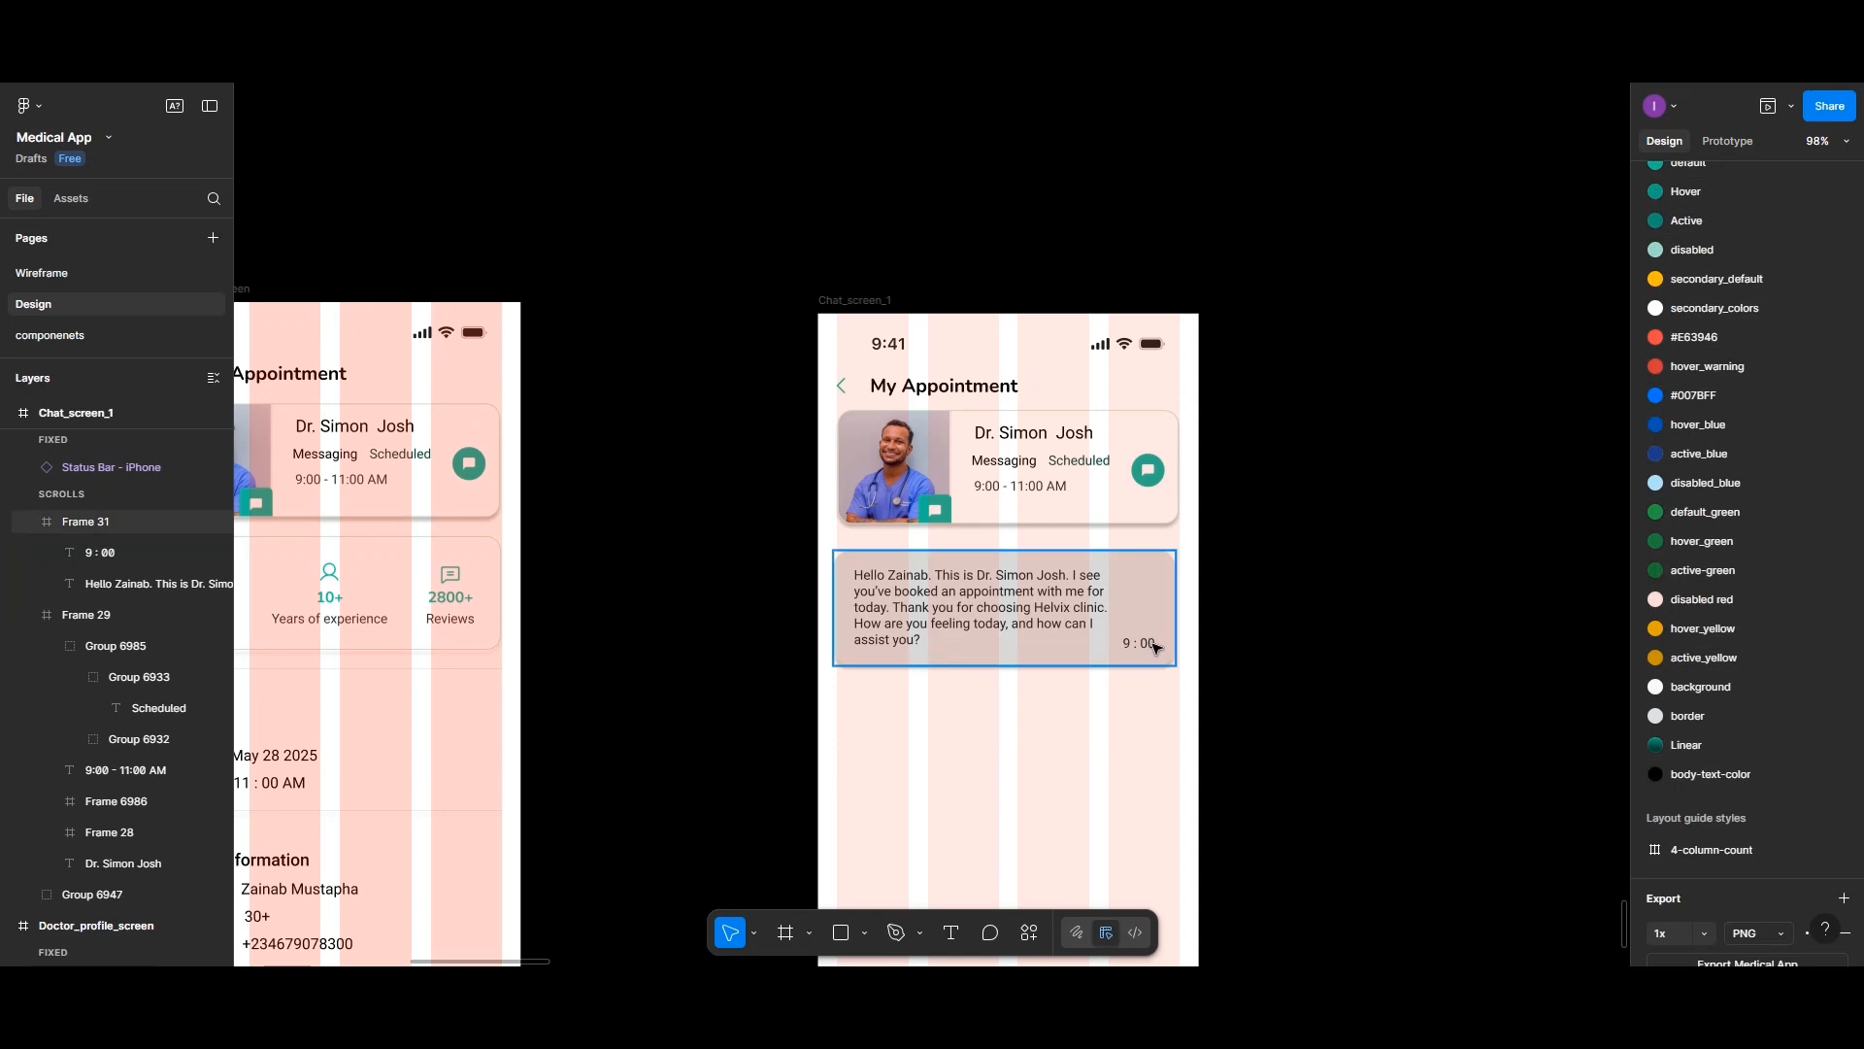
{"action": "left_click", "coordinate": [1155, 648]}
{"action": "left_click", "coordinate": [1155, 648]}
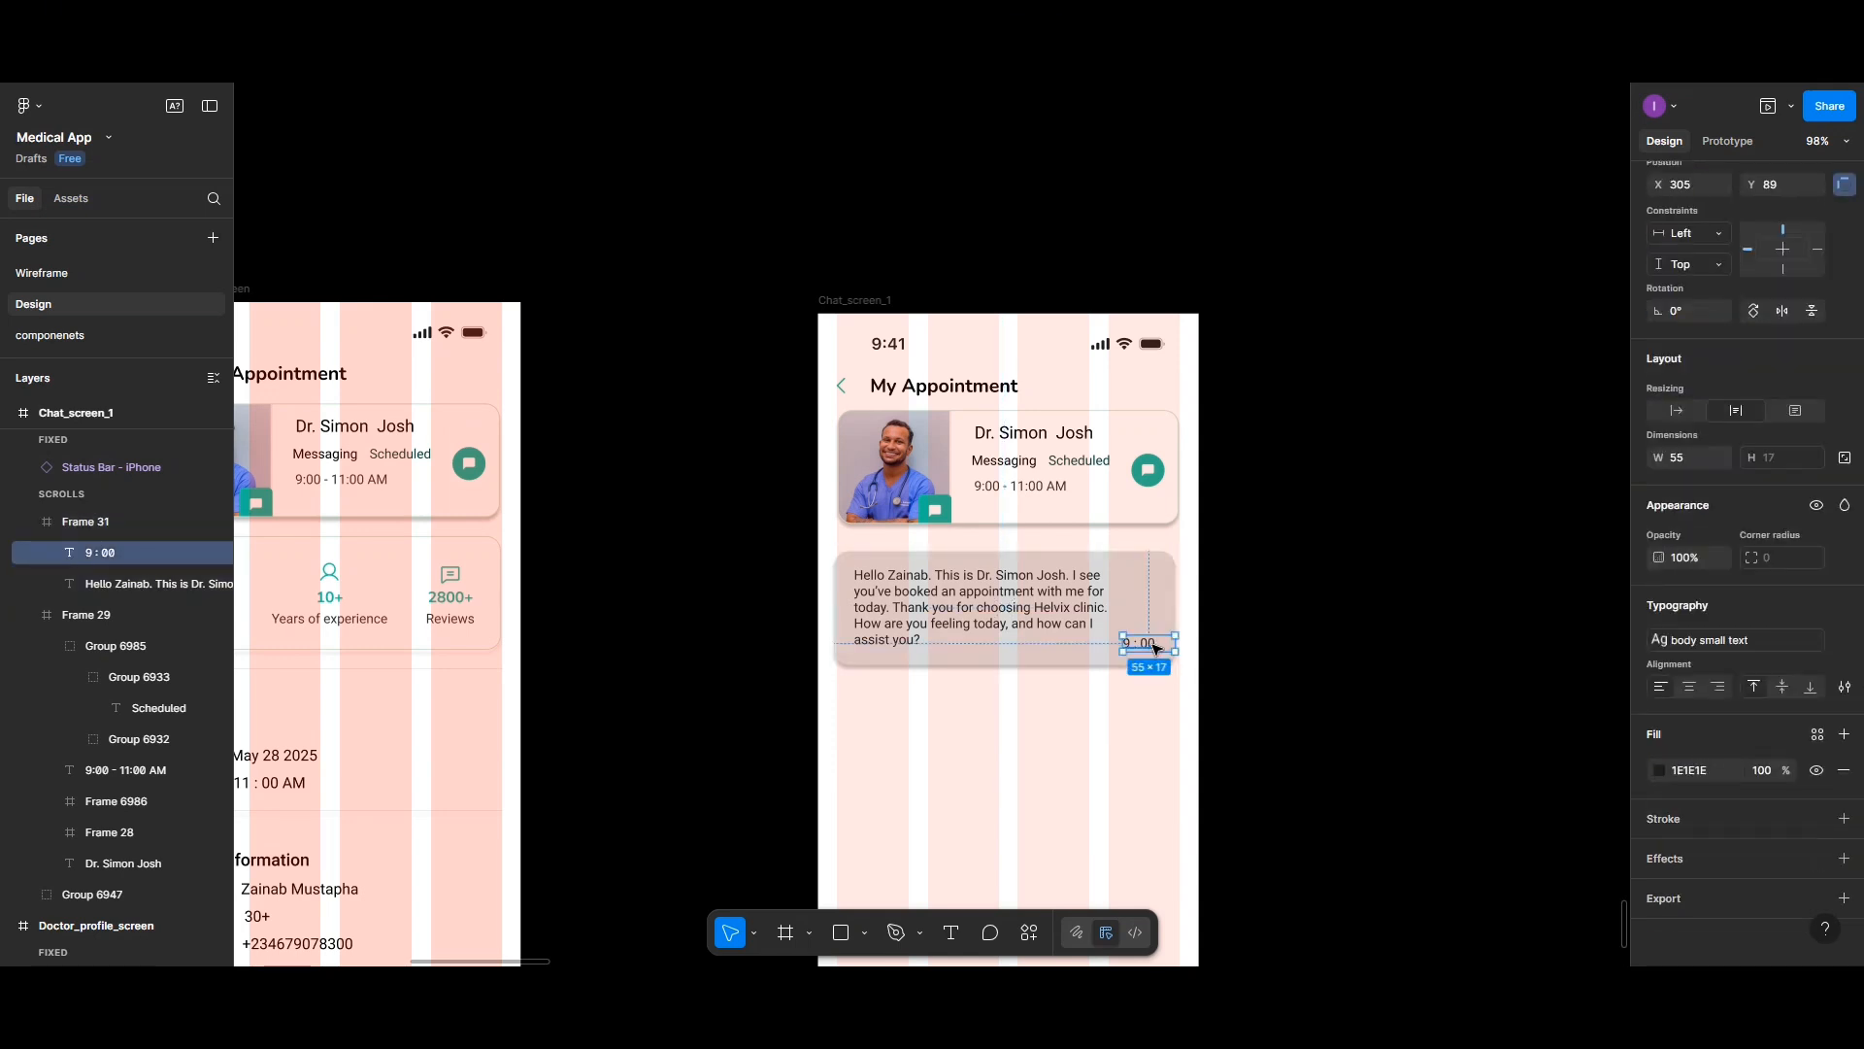
{"action": "left_click_drag", "start_coordinate": [1171, 643], "coordinate": [1163, 643]}
{"action": "left_click", "coordinate": [883, 711]}
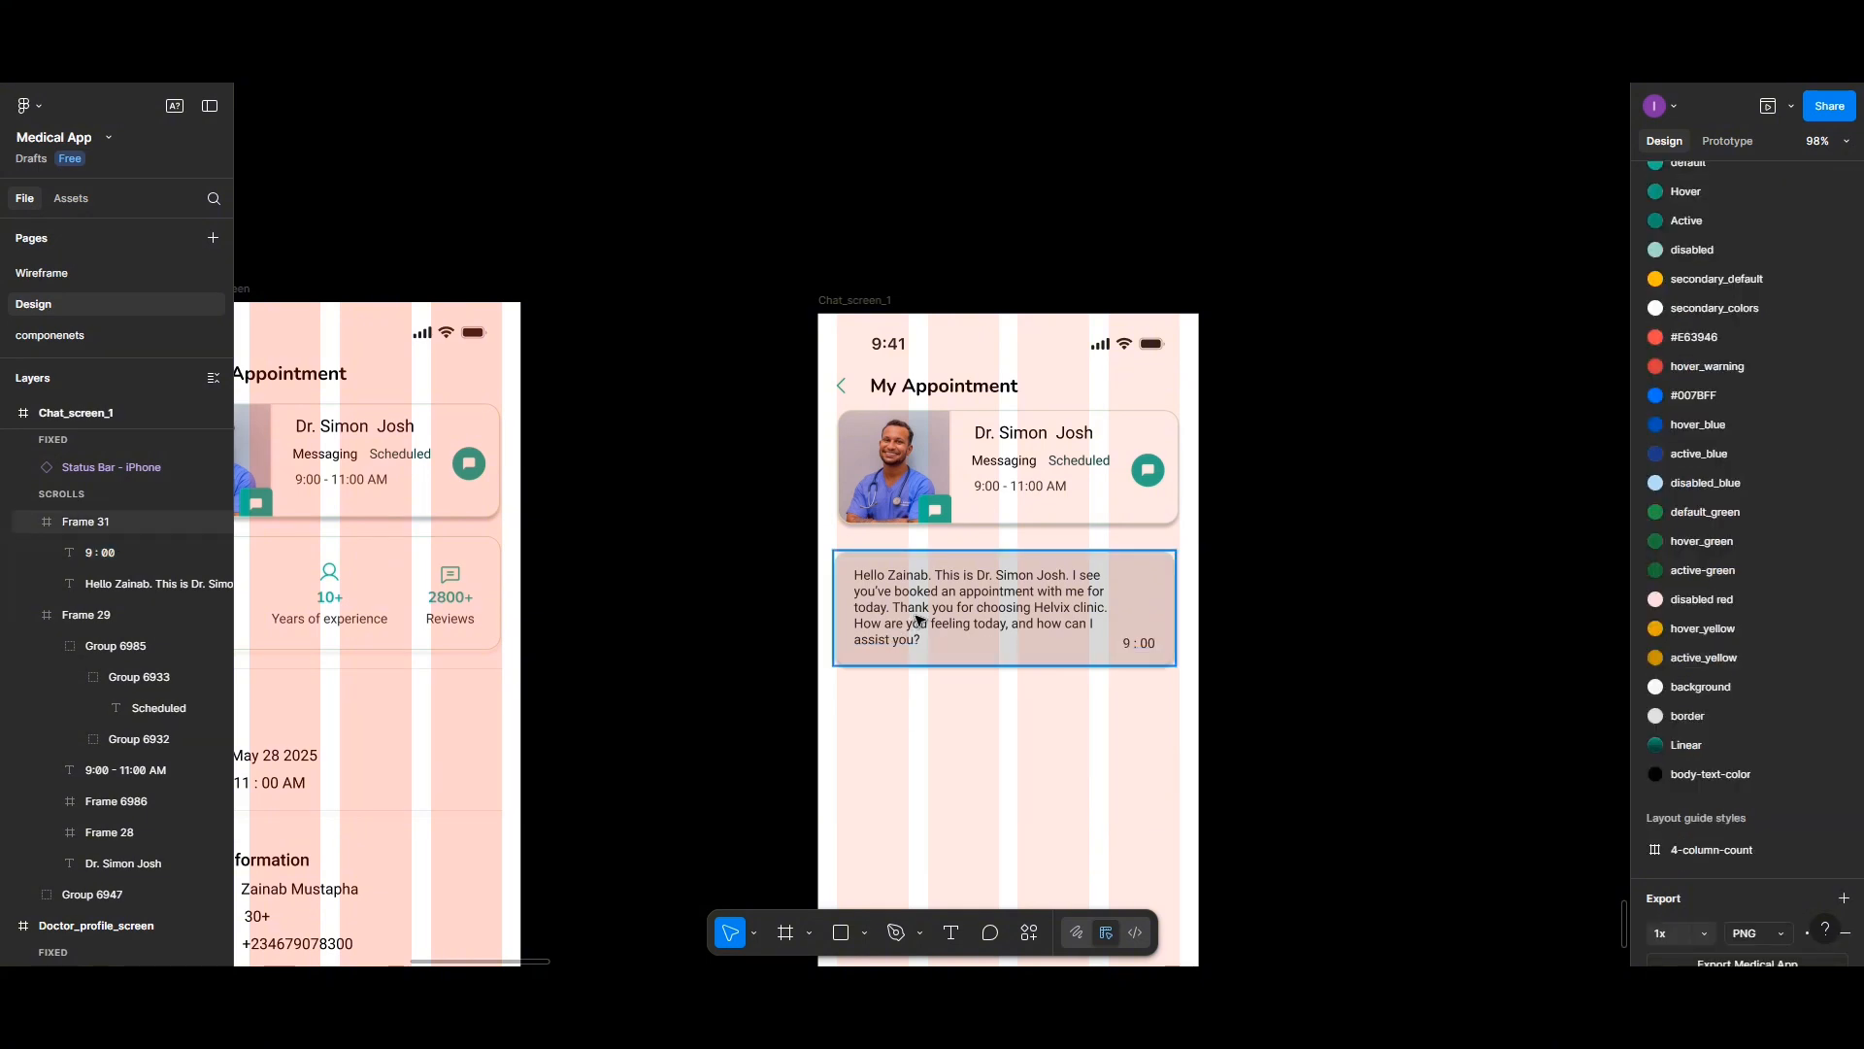
- Open the message text's type settings and detach its text style to expose the typography values
{"action": "left_click", "coordinate": [917, 621]}
{"action": "left_click", "coordinate": [921, 617]}
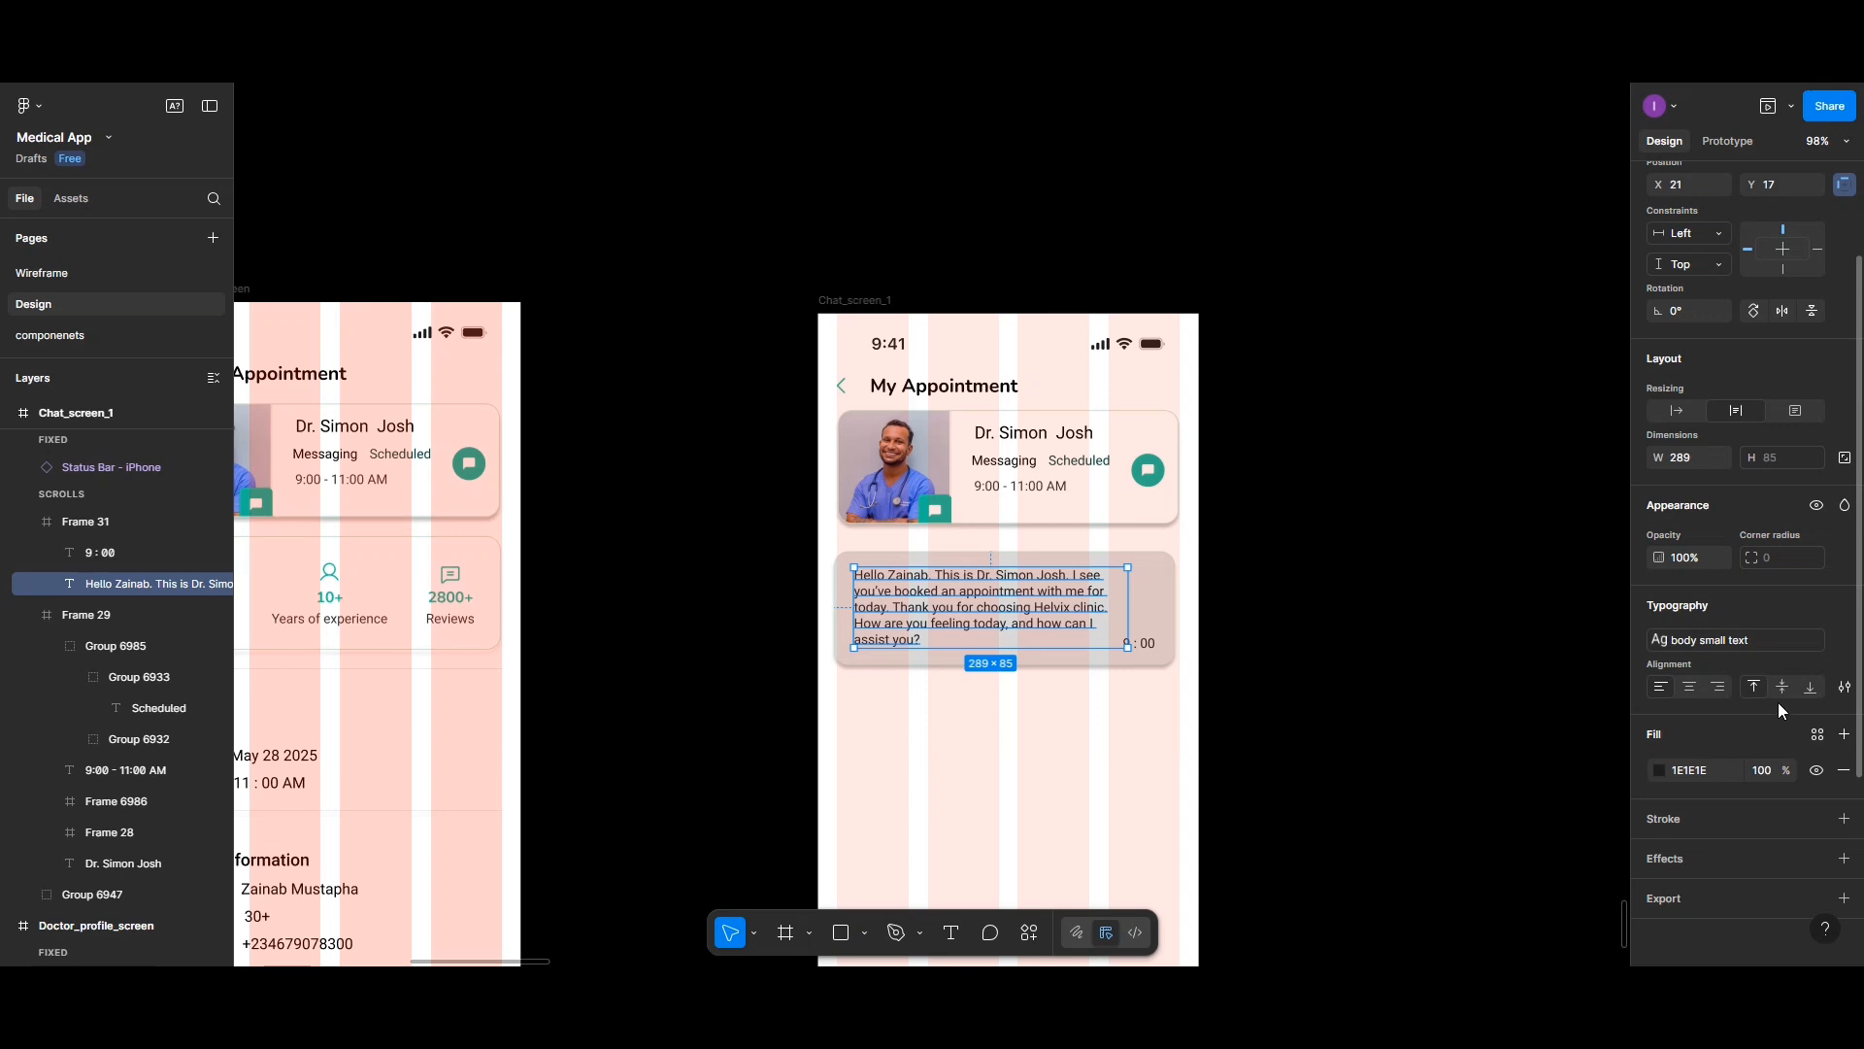
{"action": "left_click", "coordinate": [1842, 689]}
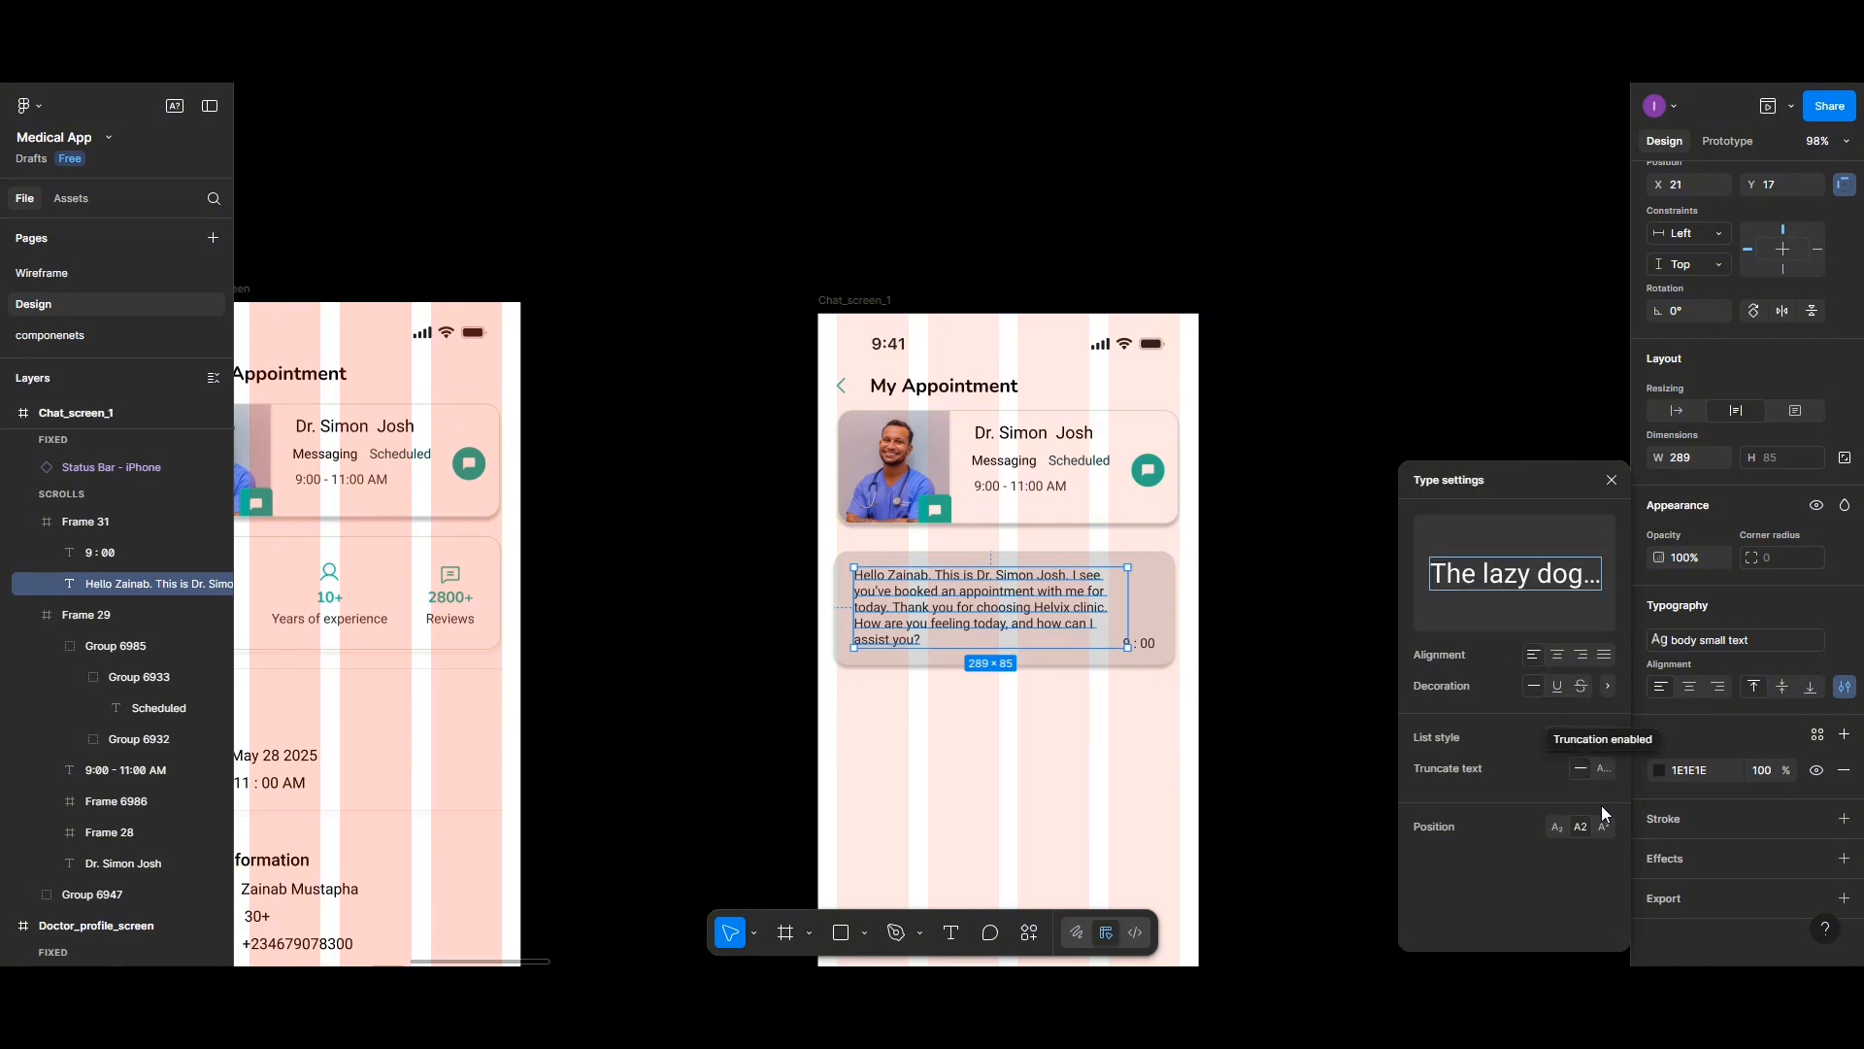
{"action": "left_click", "coordinate": [1607, 685]}
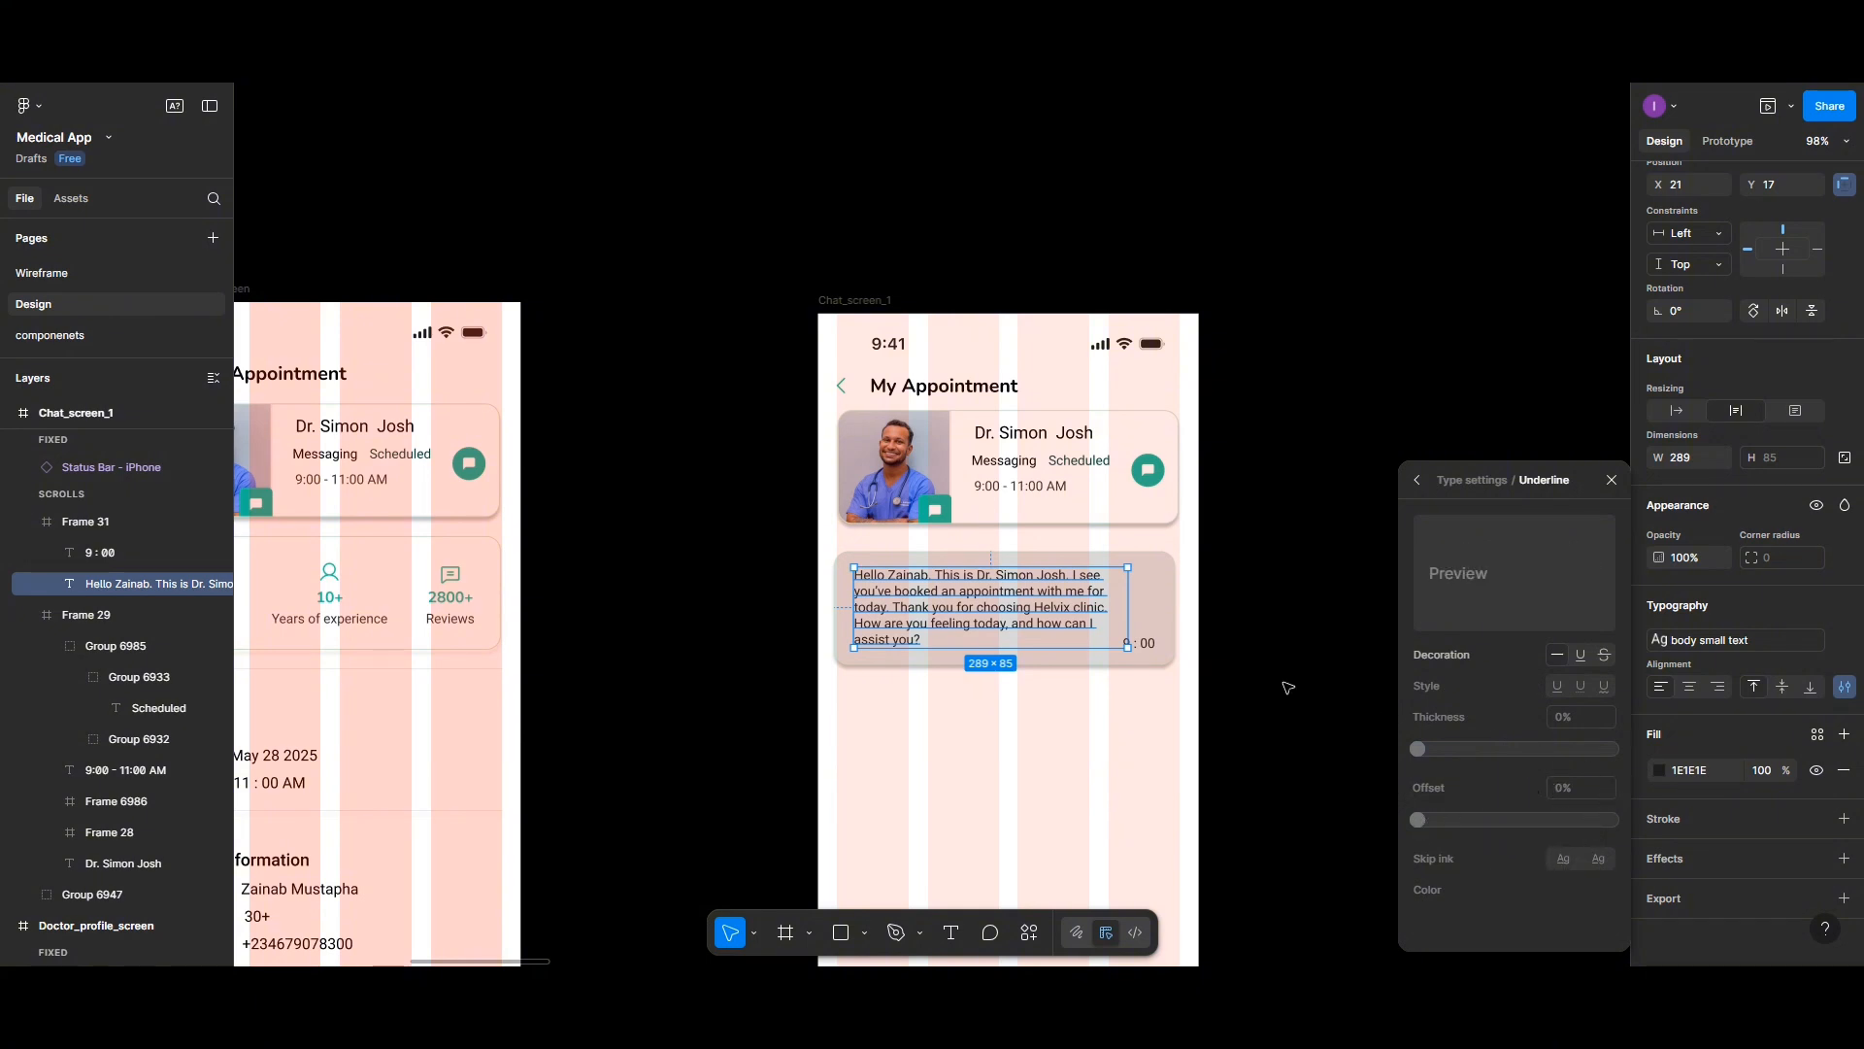
{"action": "left_click", "coordinate": [1842, 686]}
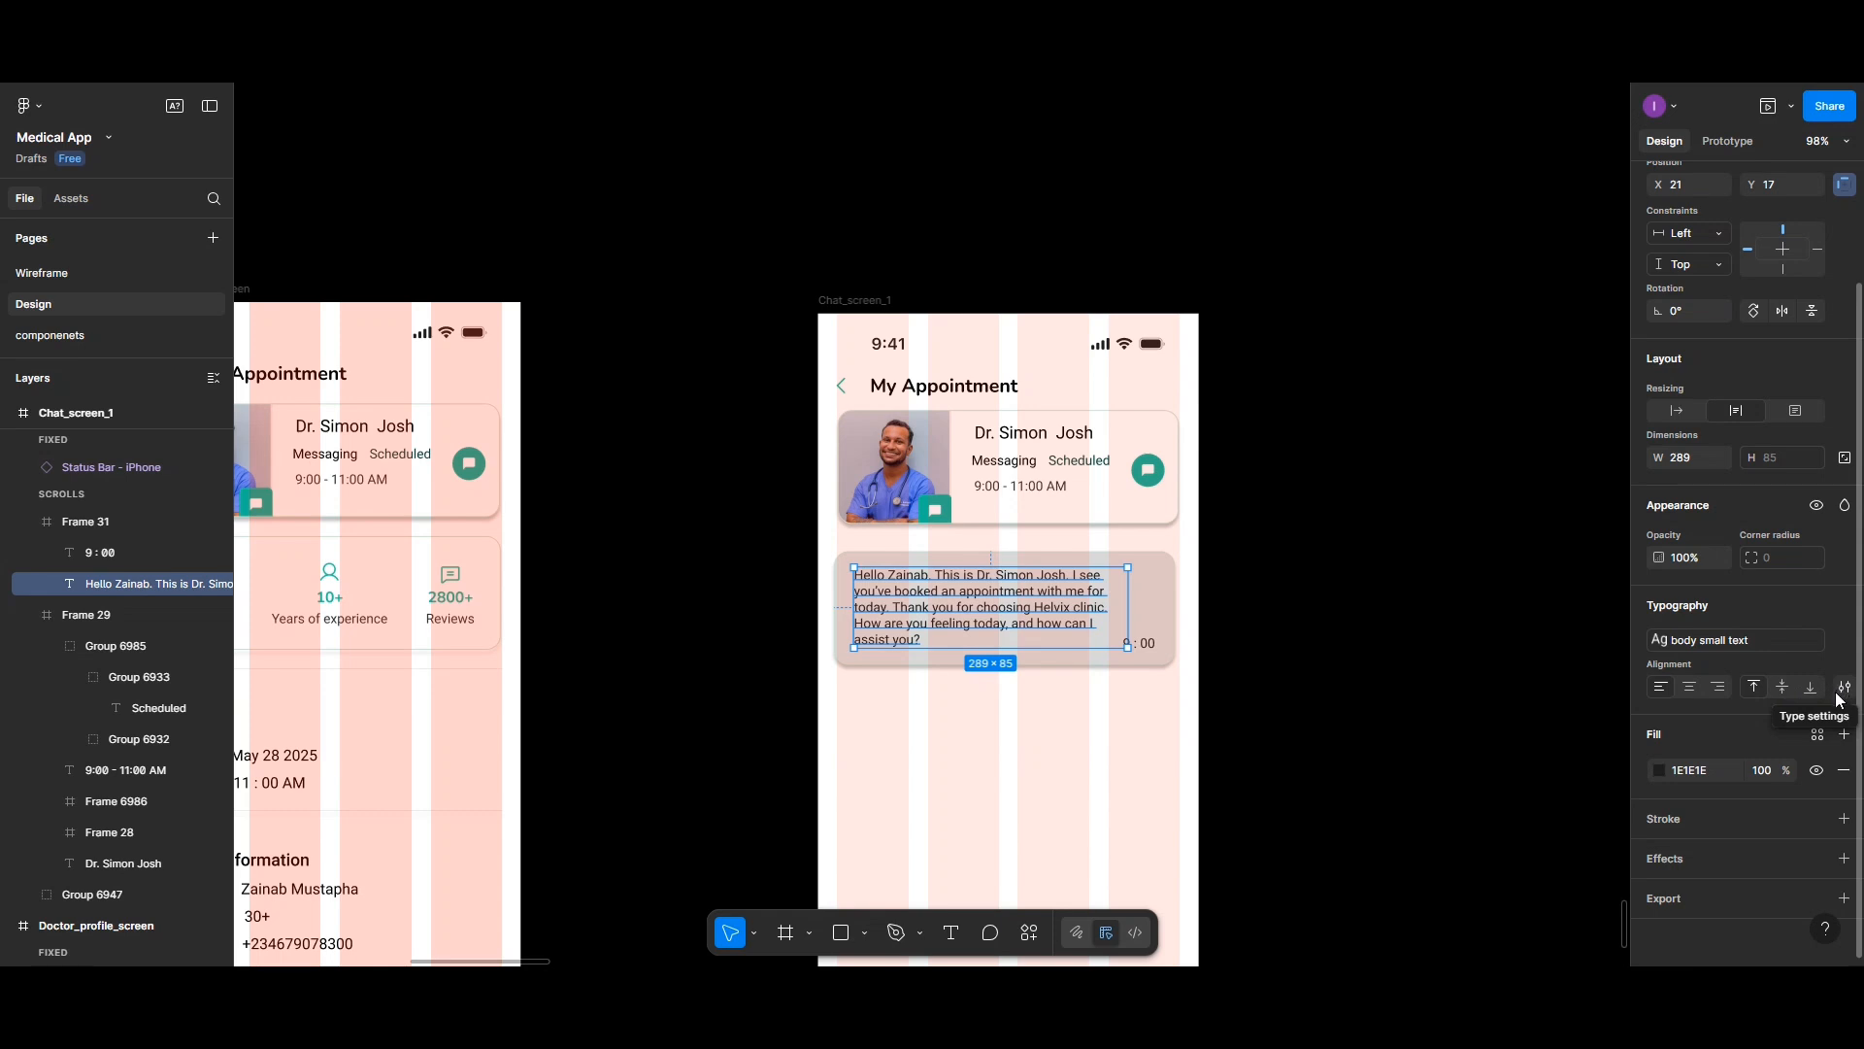
{"action": "left_click", "coordinate": [1844, 642]}
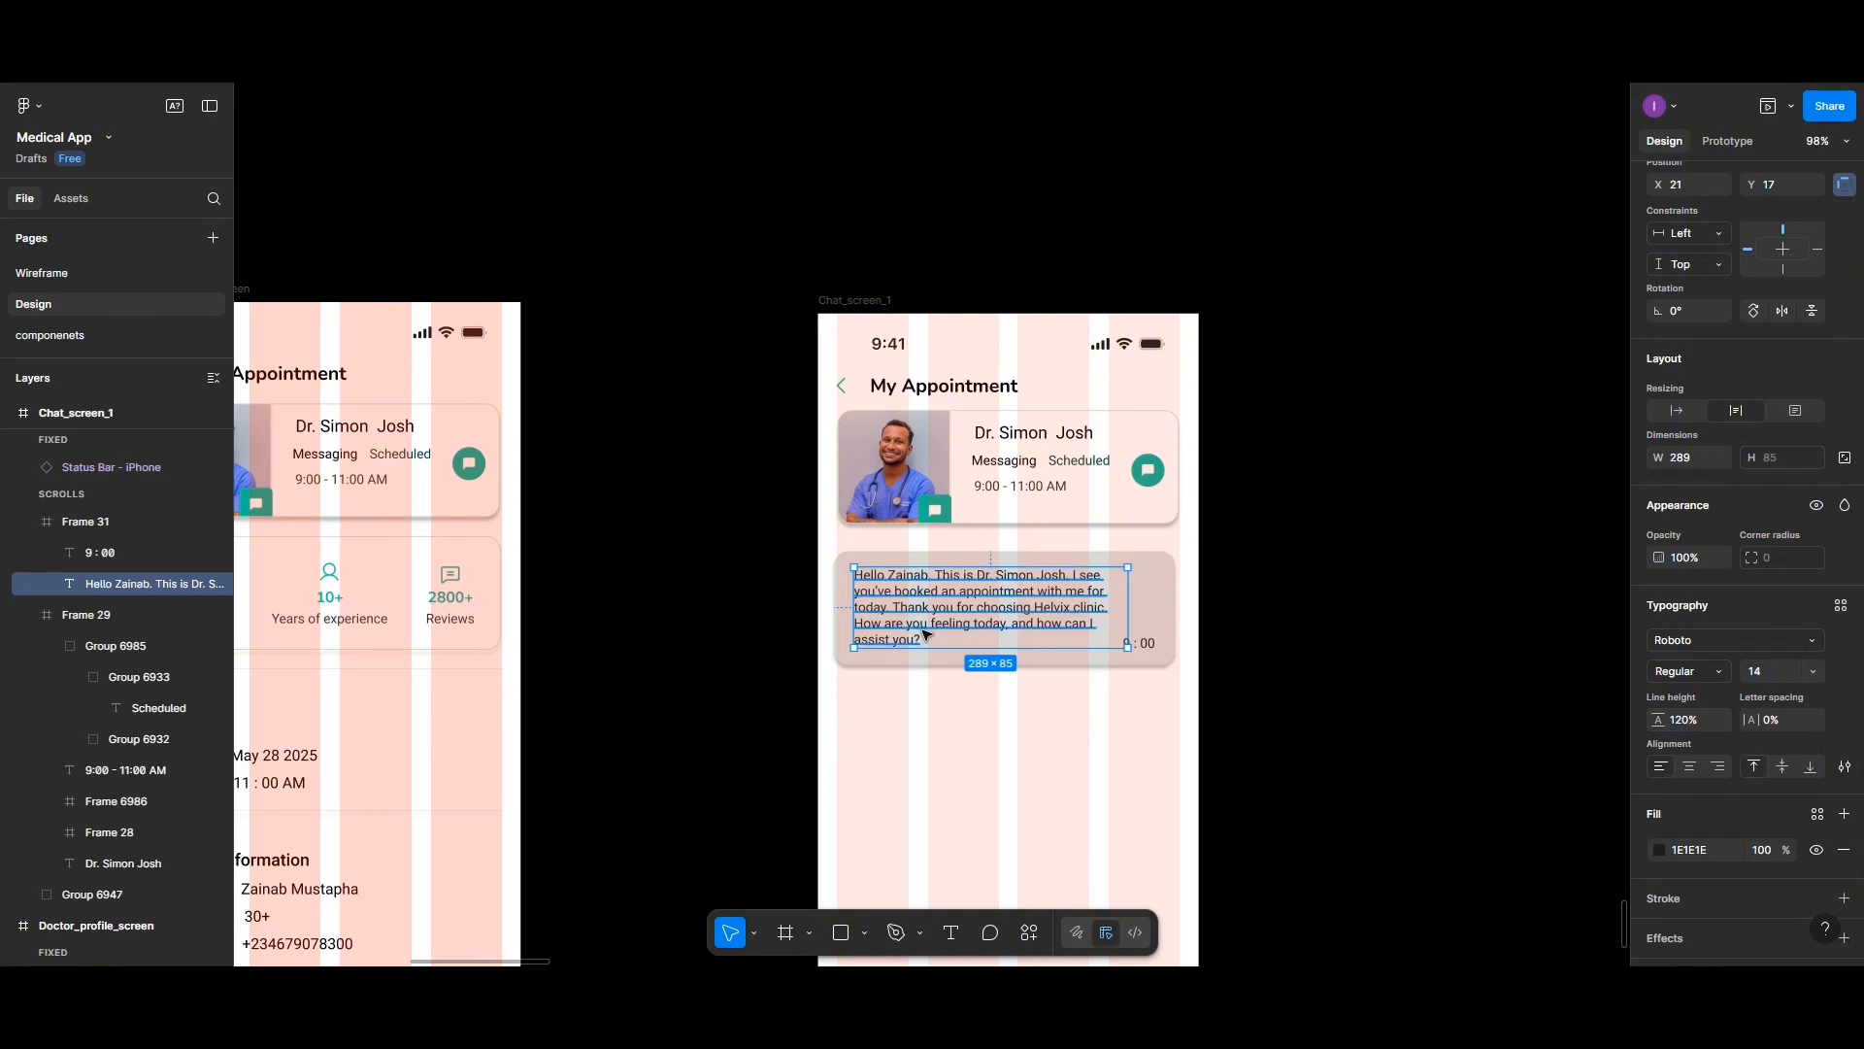
- Set the message text's line height to Auto
{"action": "left_click", "coordinate": [1769, 721]}
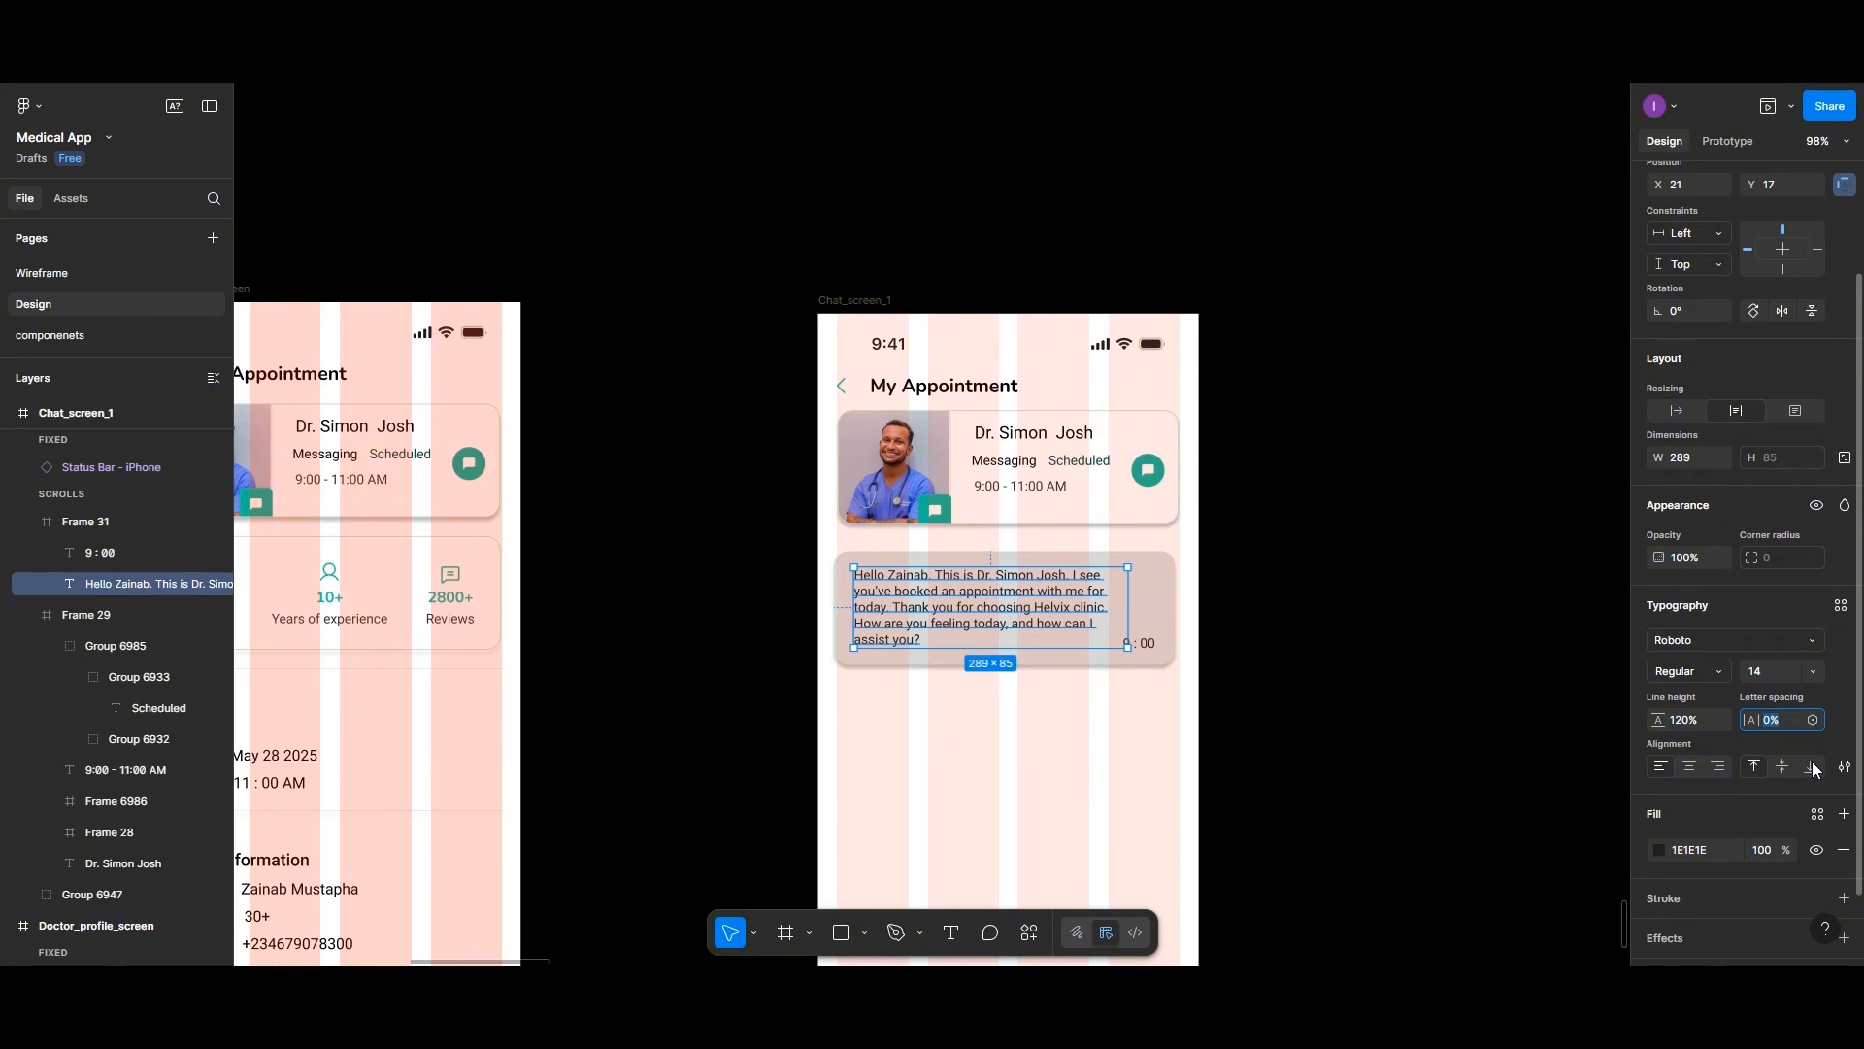
{"action": "left_click", "coordinate": [1675, 720]}
{"action": "type", "text": "2333"}
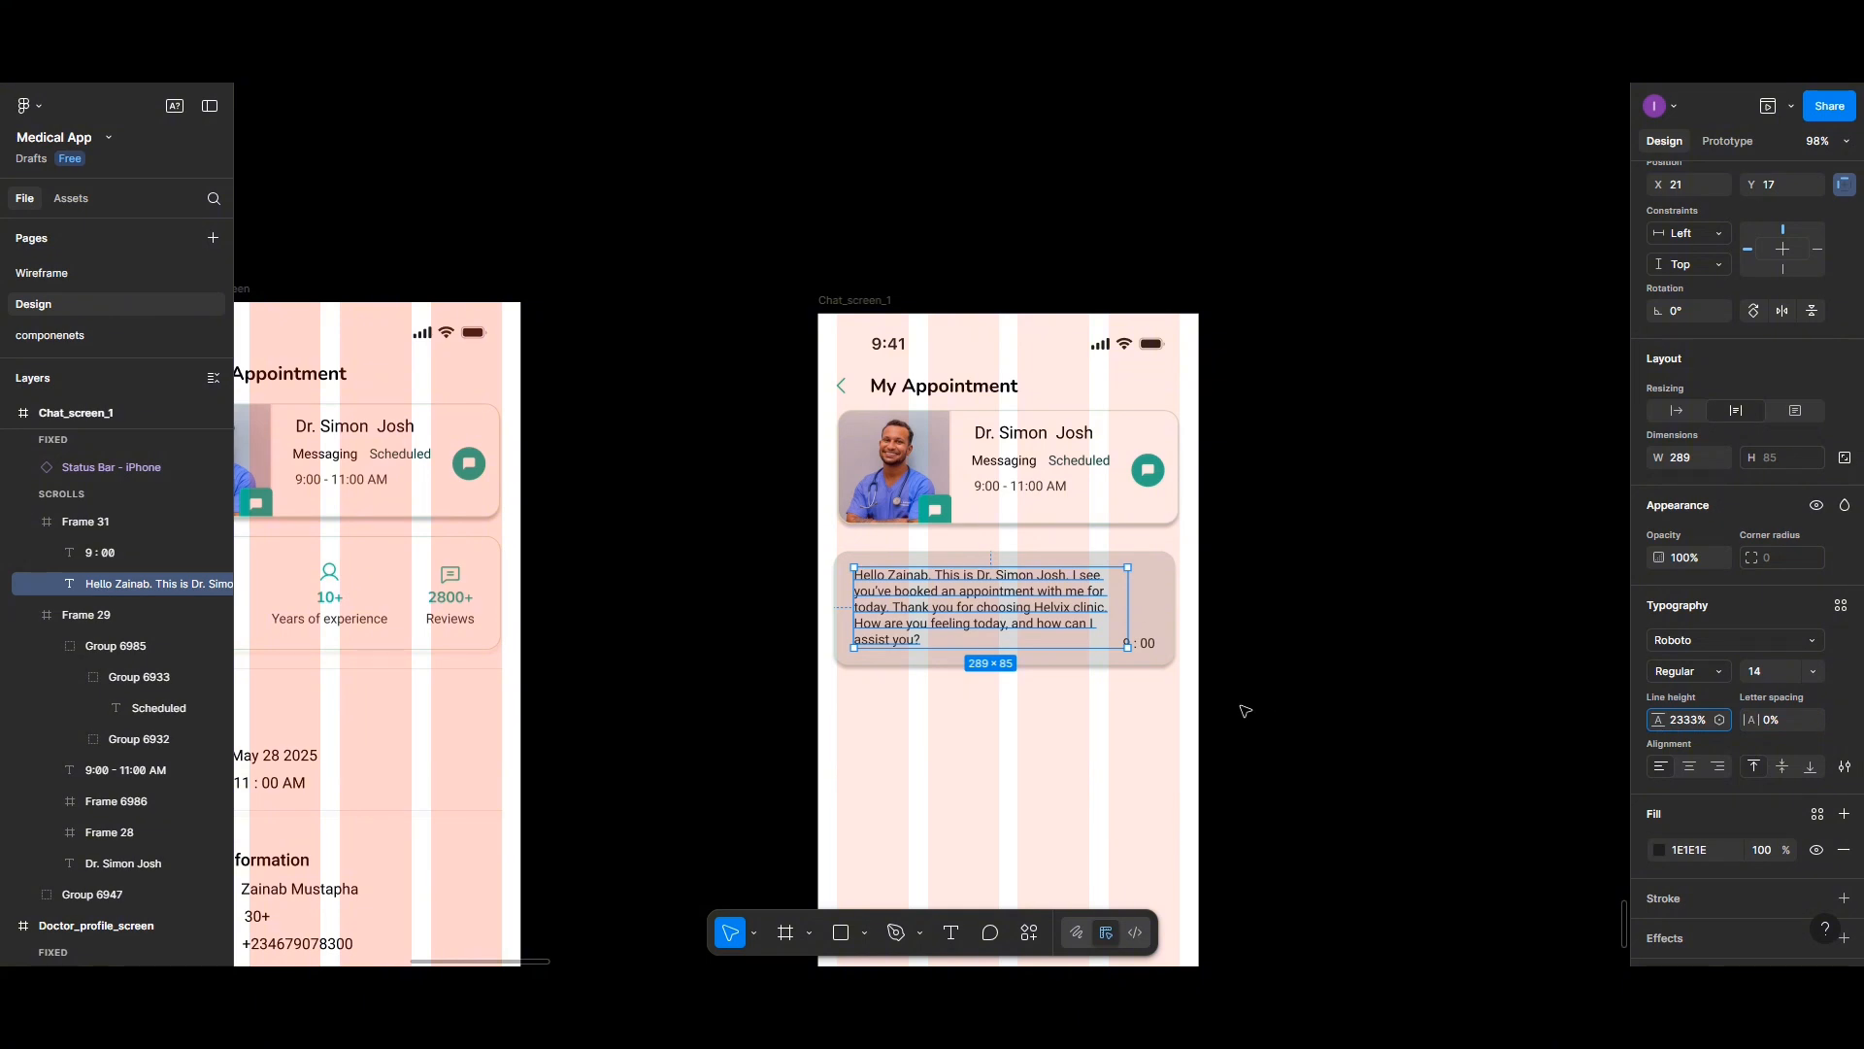
{"action": "key", "text": "BackSpace"}
{"action": "key", "text": "BackSpace"}
{"action": "key", "text": "BackSpace"}
{"action": "key", "text": "BackSpace"}
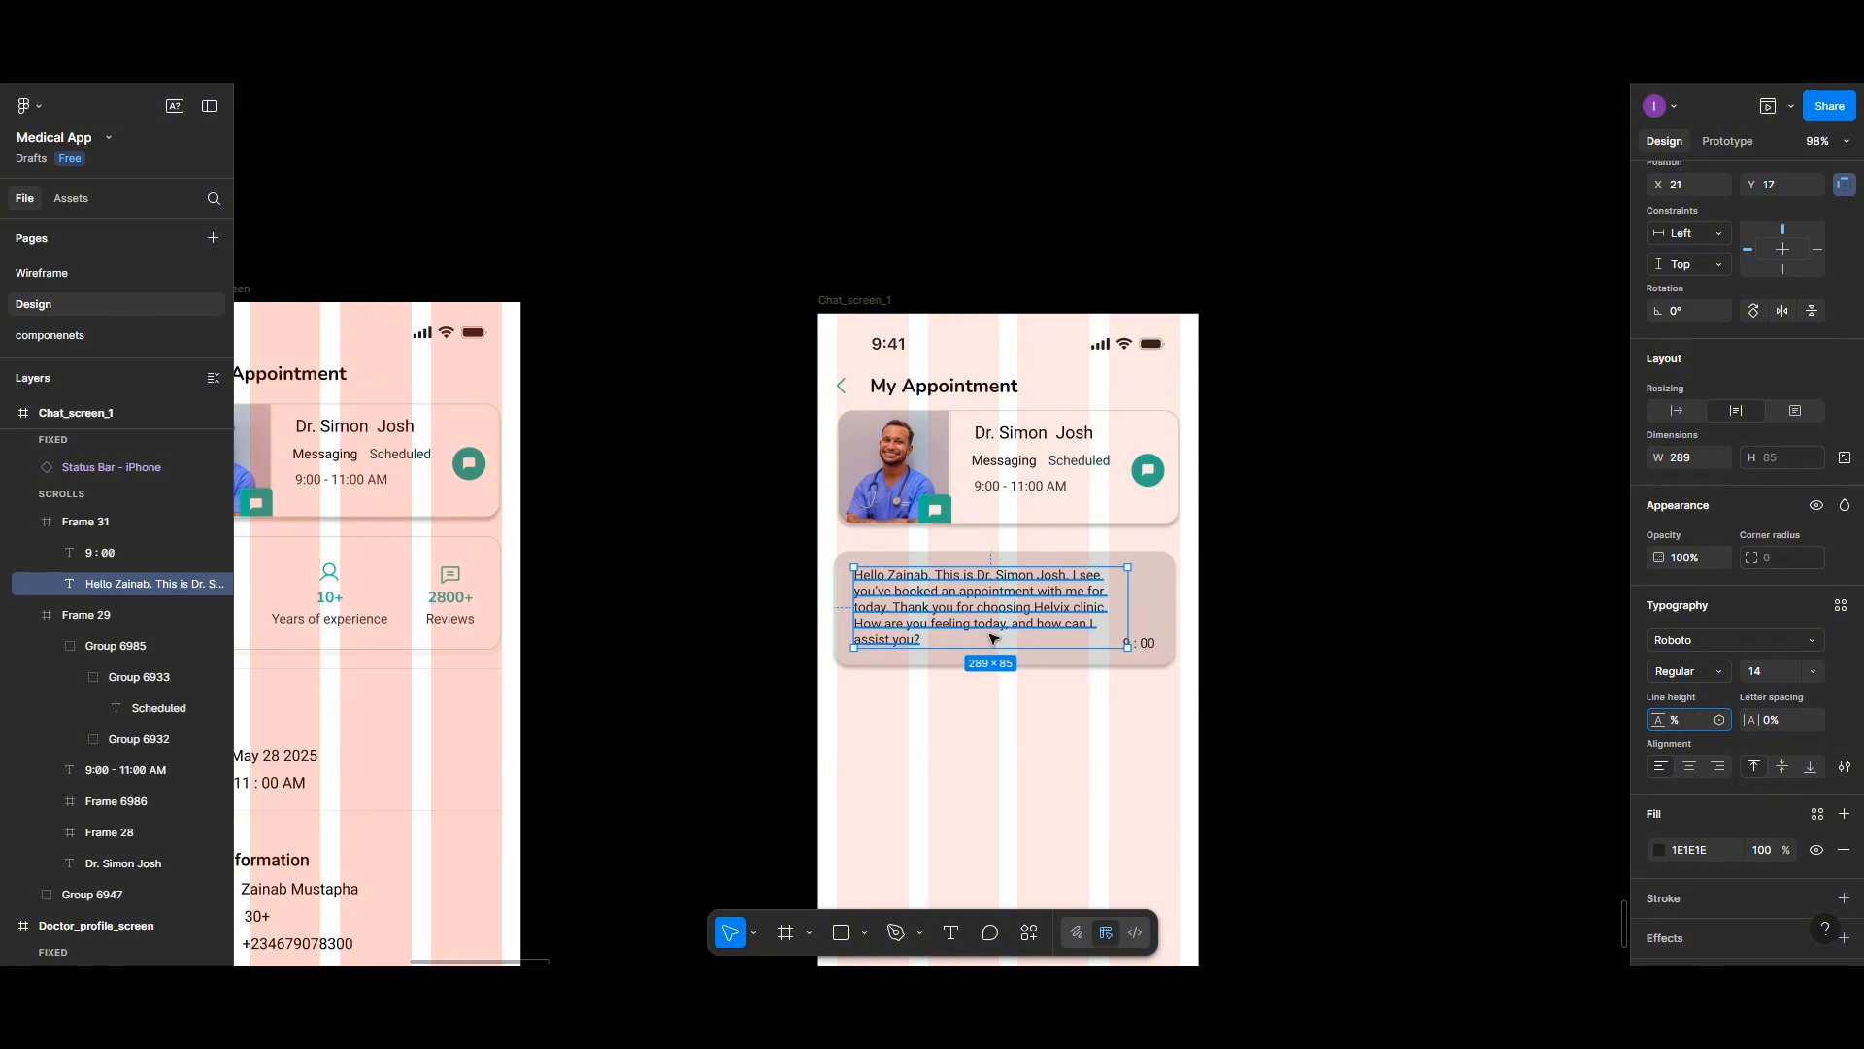
{"action": "left_click", "coordinate": [1845, 767]}
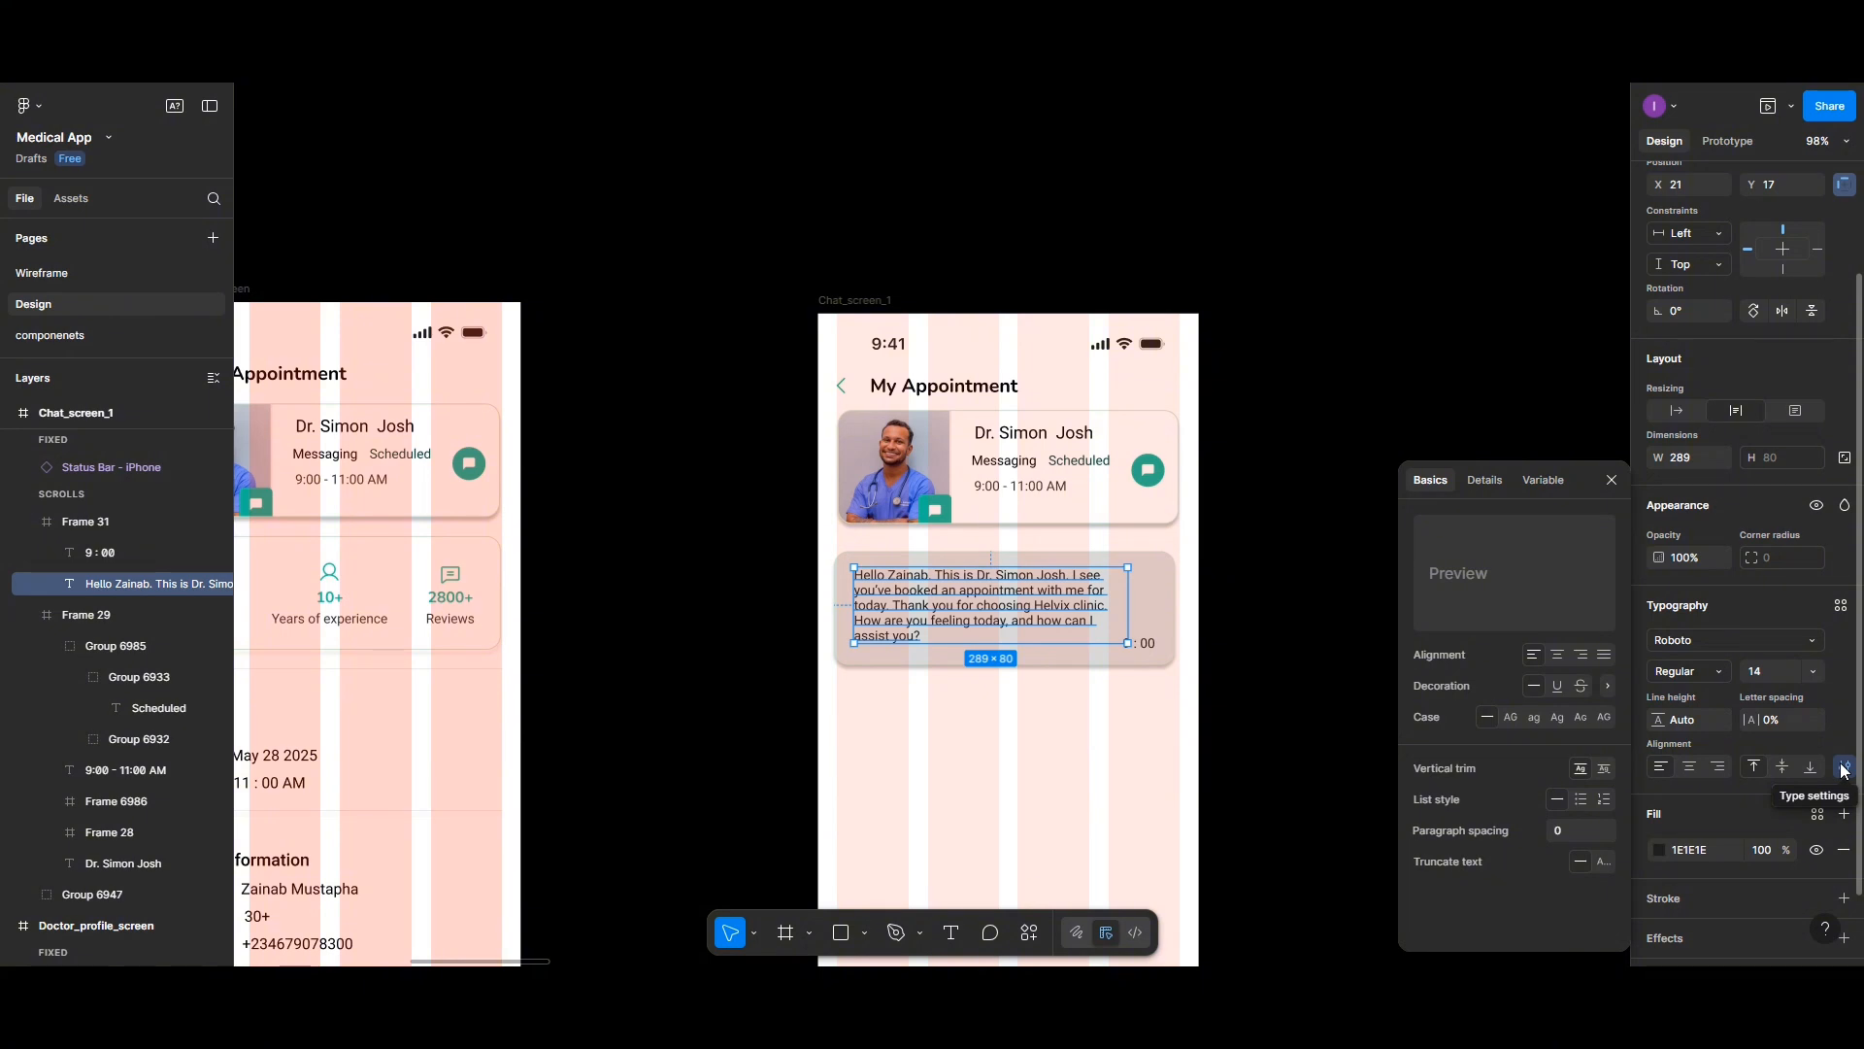
{"action": "left_click", "coordinate": [1073, 733]}
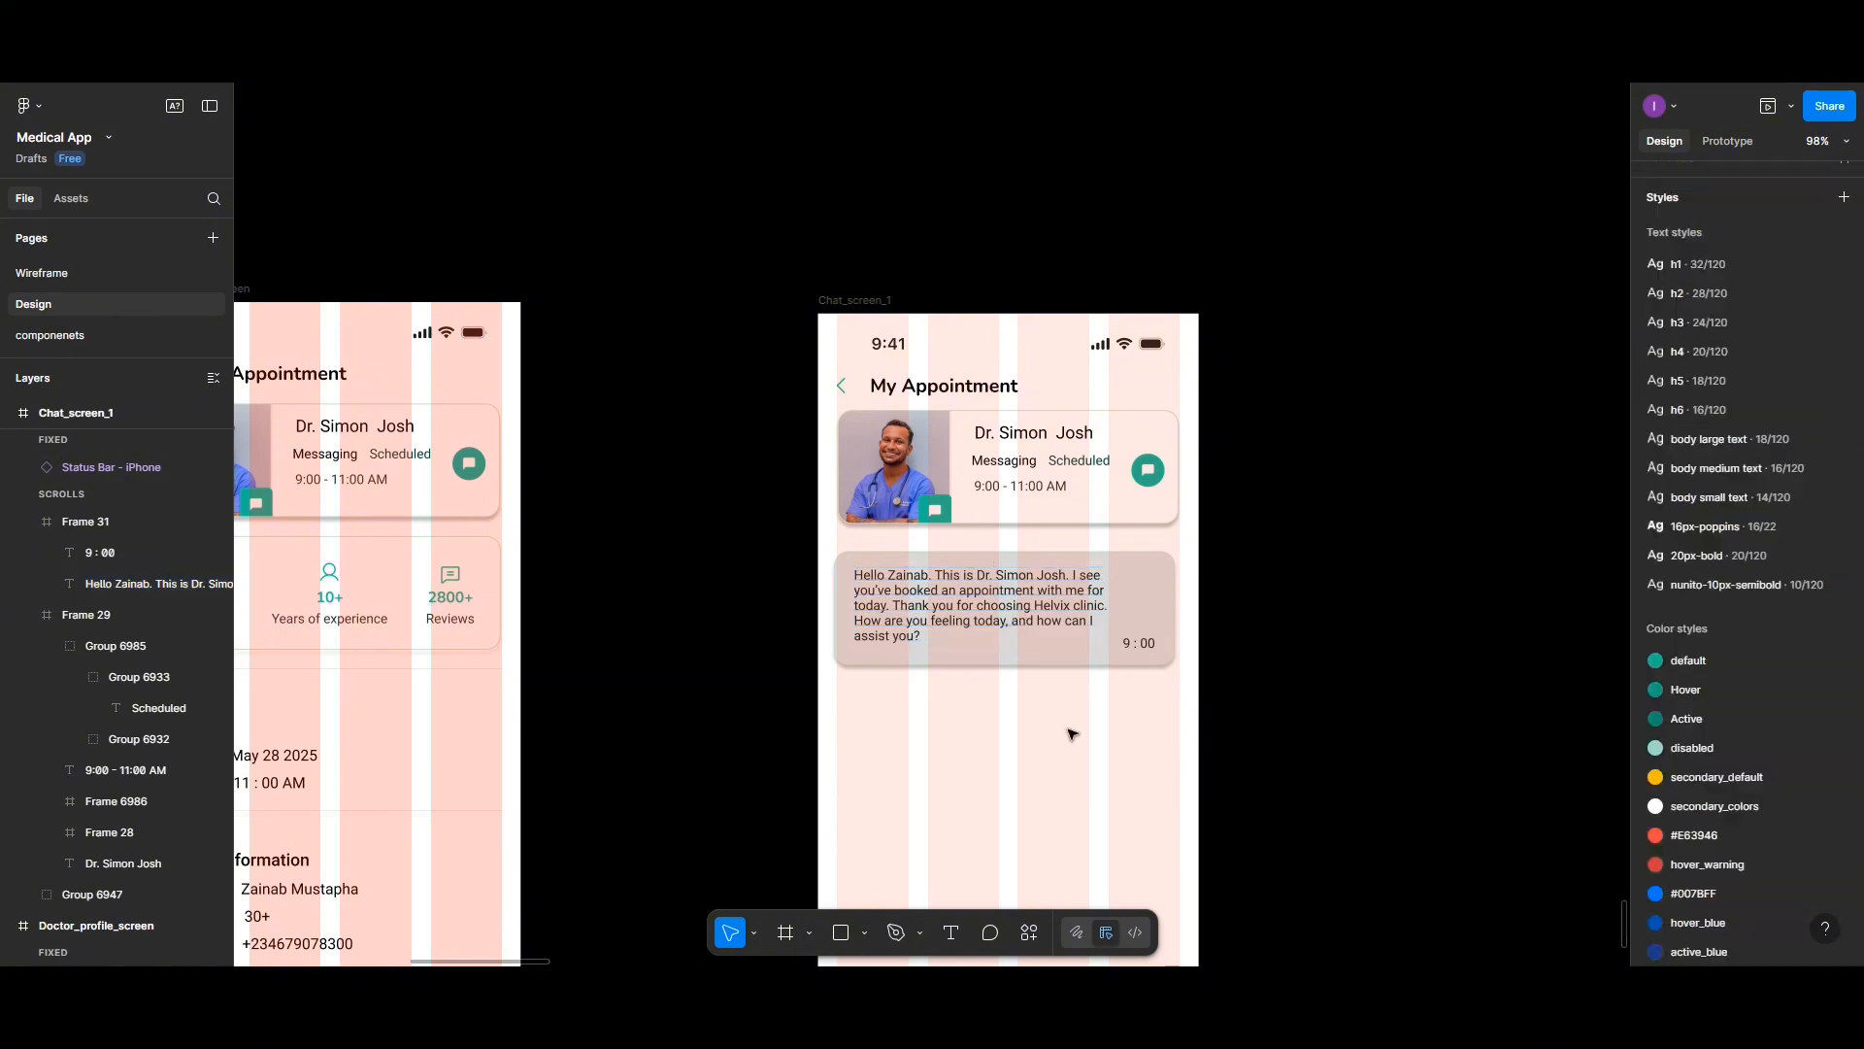
- Set the message text's paragraph spacing to 5 in the type settings
{"action": "left_click", "coordinate": [1013, 602]}
{"action": "left_click", "coordinate": [1012, 602]}
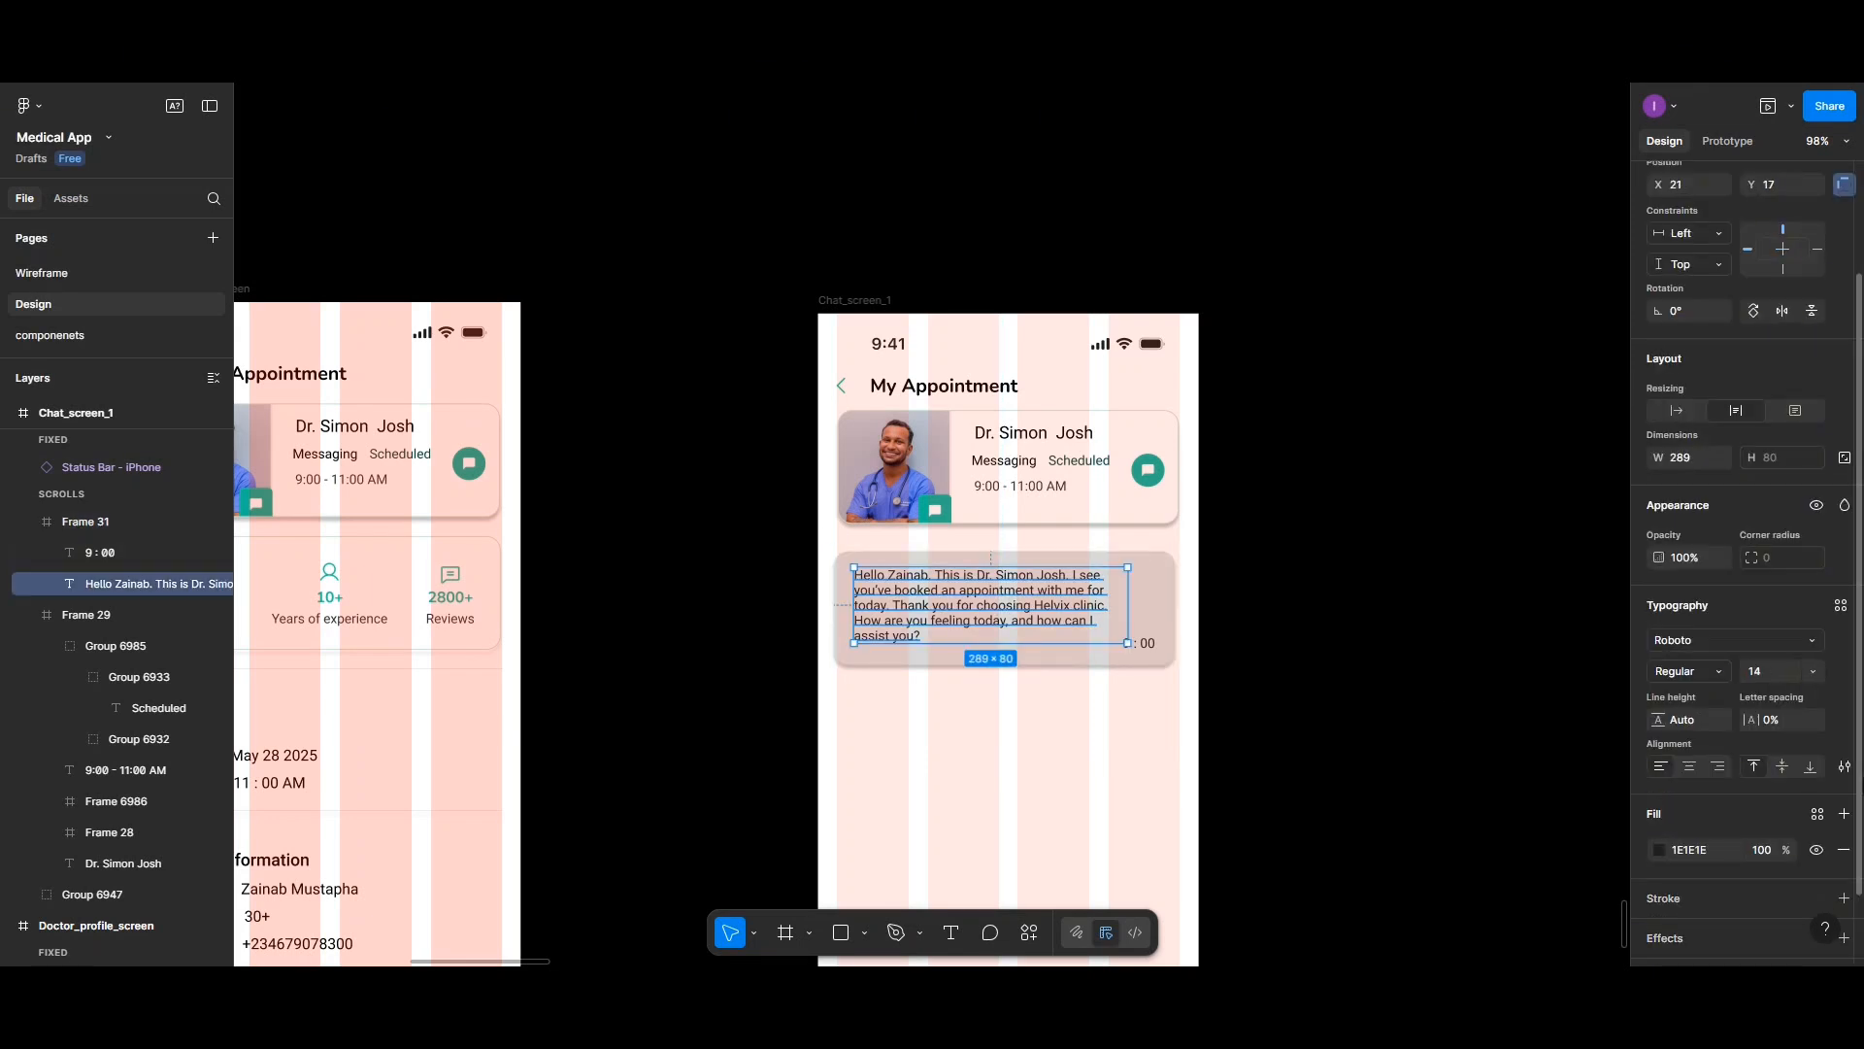
{"action": "left_click", "coordinate": [1845, 767]}
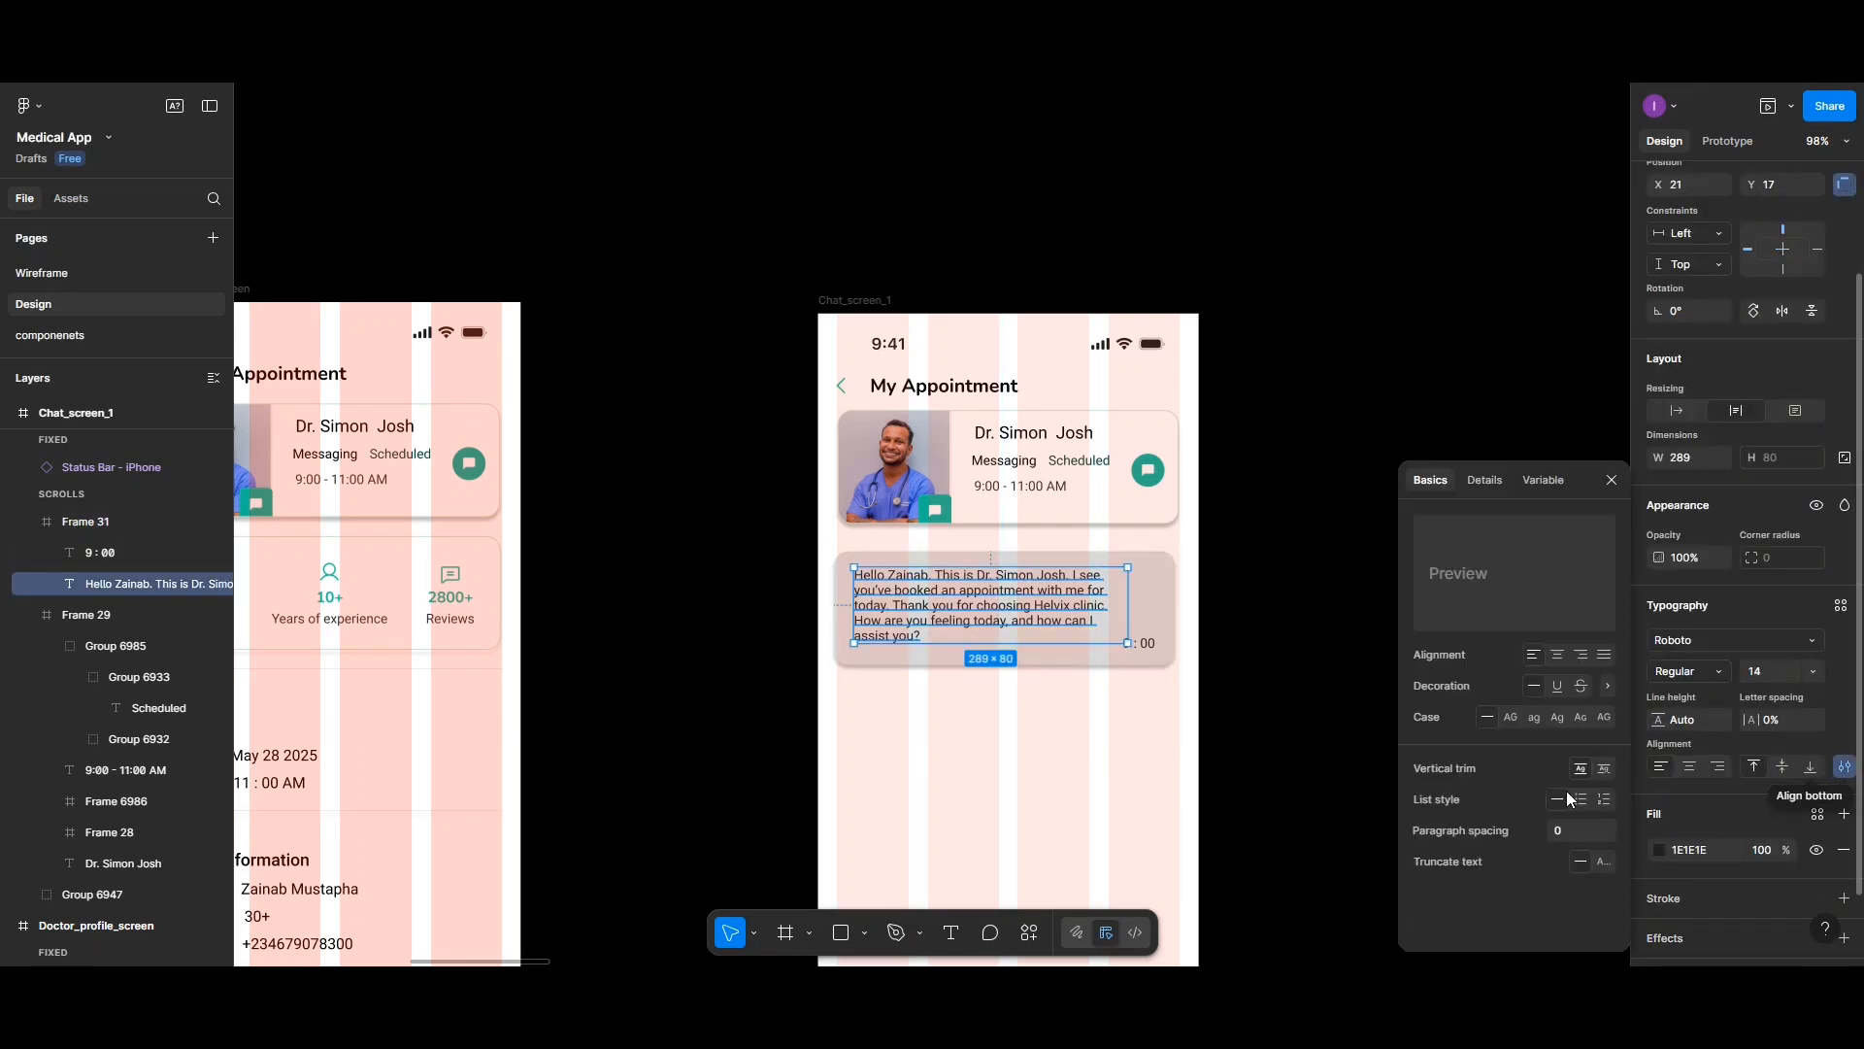
{"action": "left_click", "coordinate": [1563, 829]}
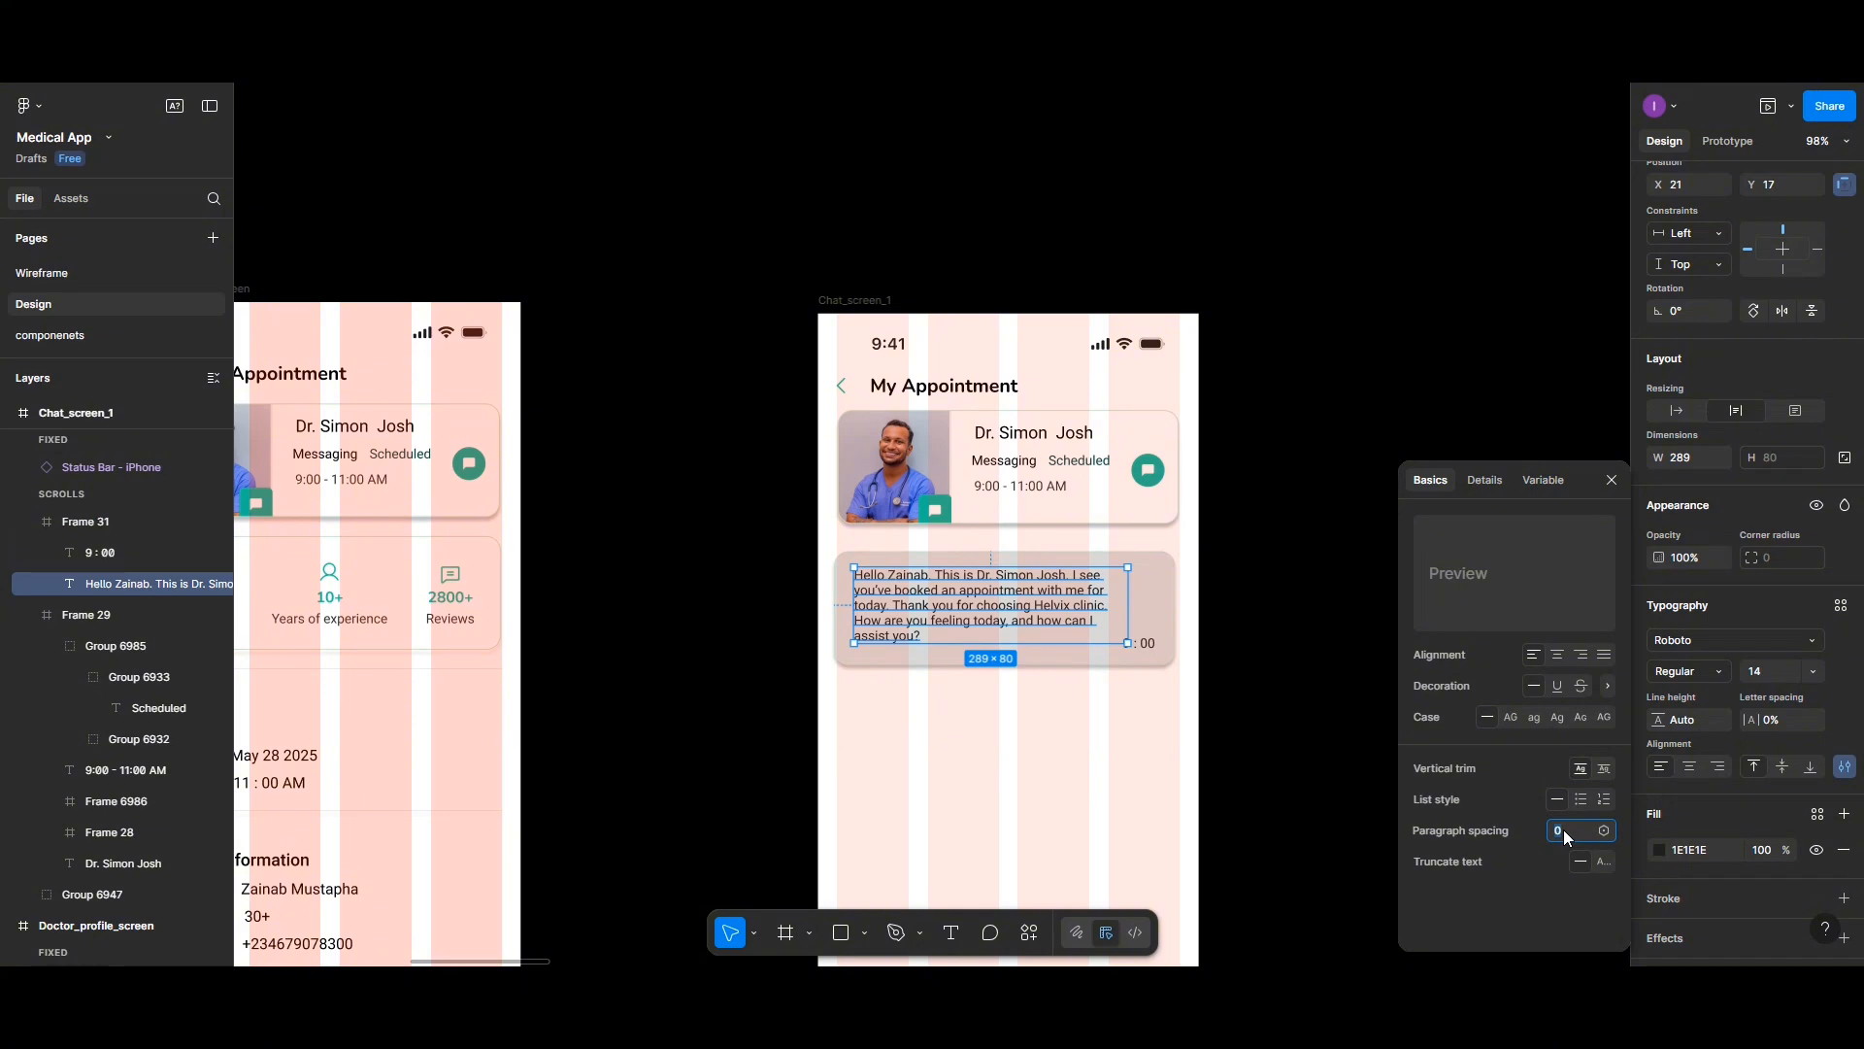
{"action": "key", "text": "Return"}
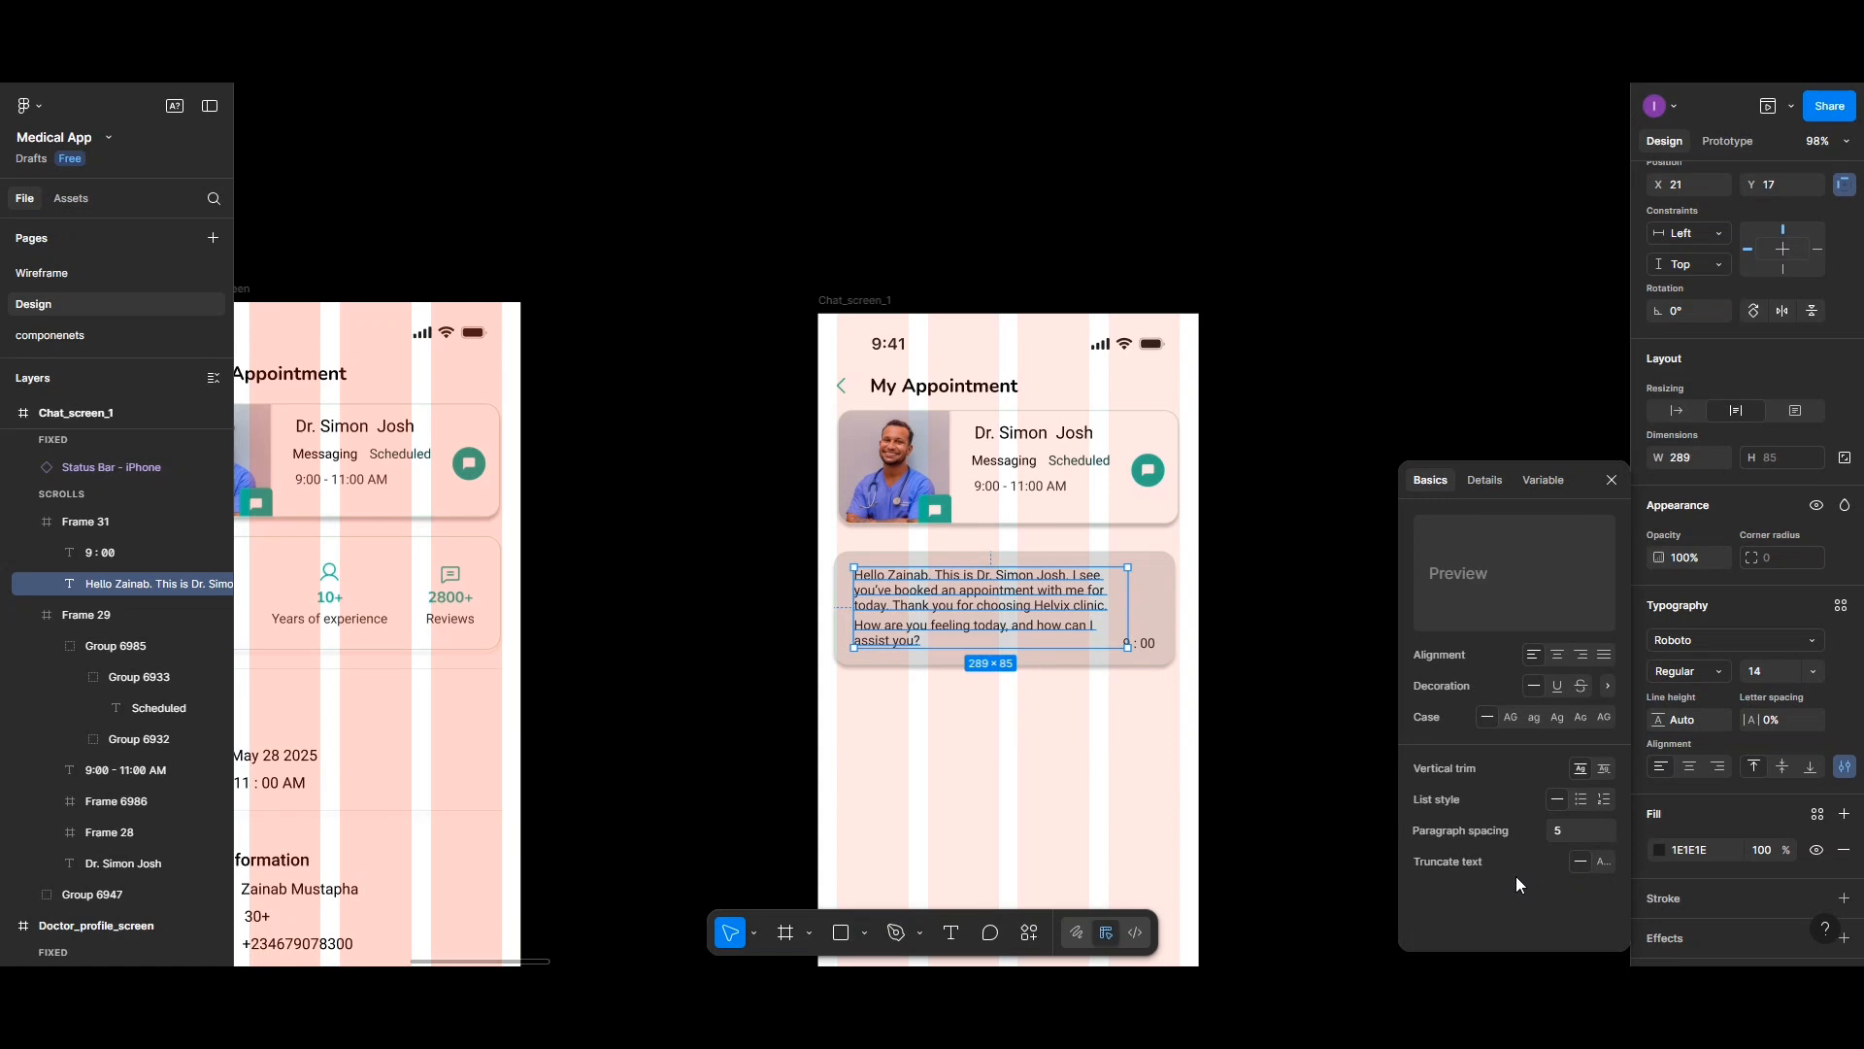
{"action": "left_click", "coordinate": [971, 688]}
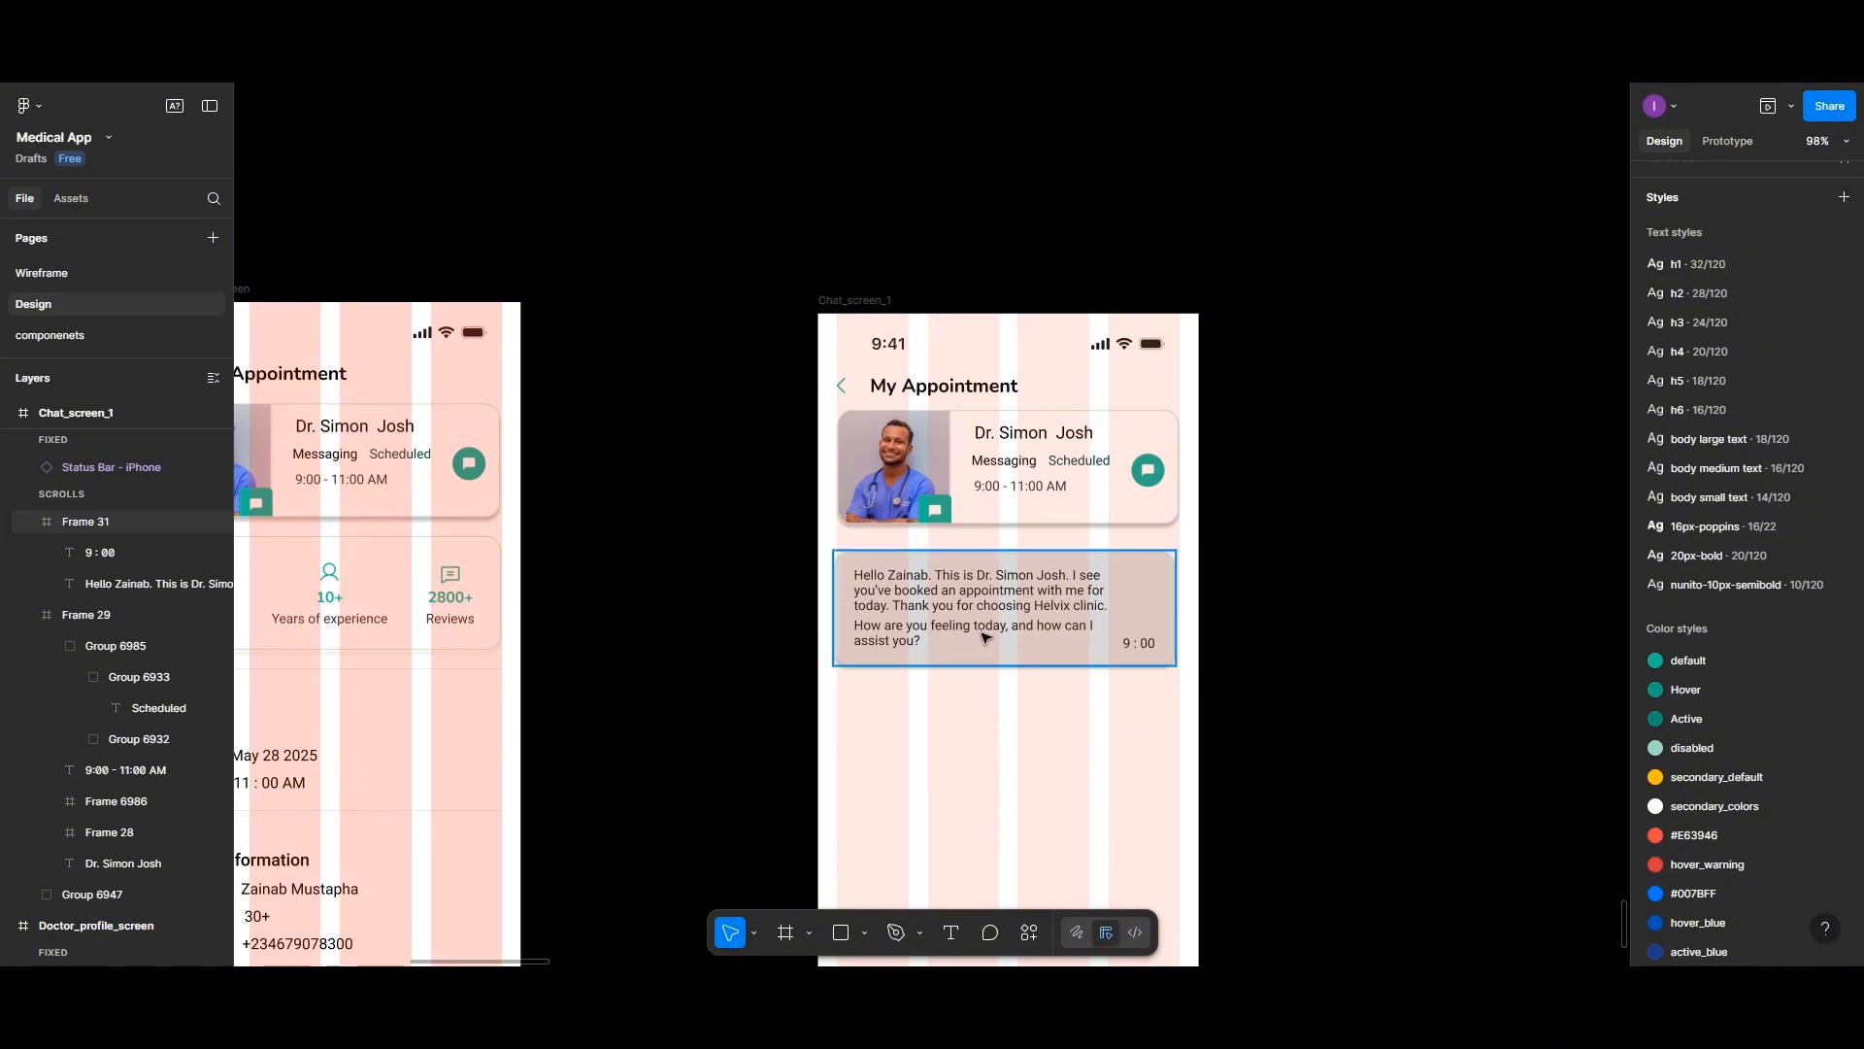
- Duplicate the message card and place the copy below the first card
{"action": "left_click", "coordinate": [1119, 570]}
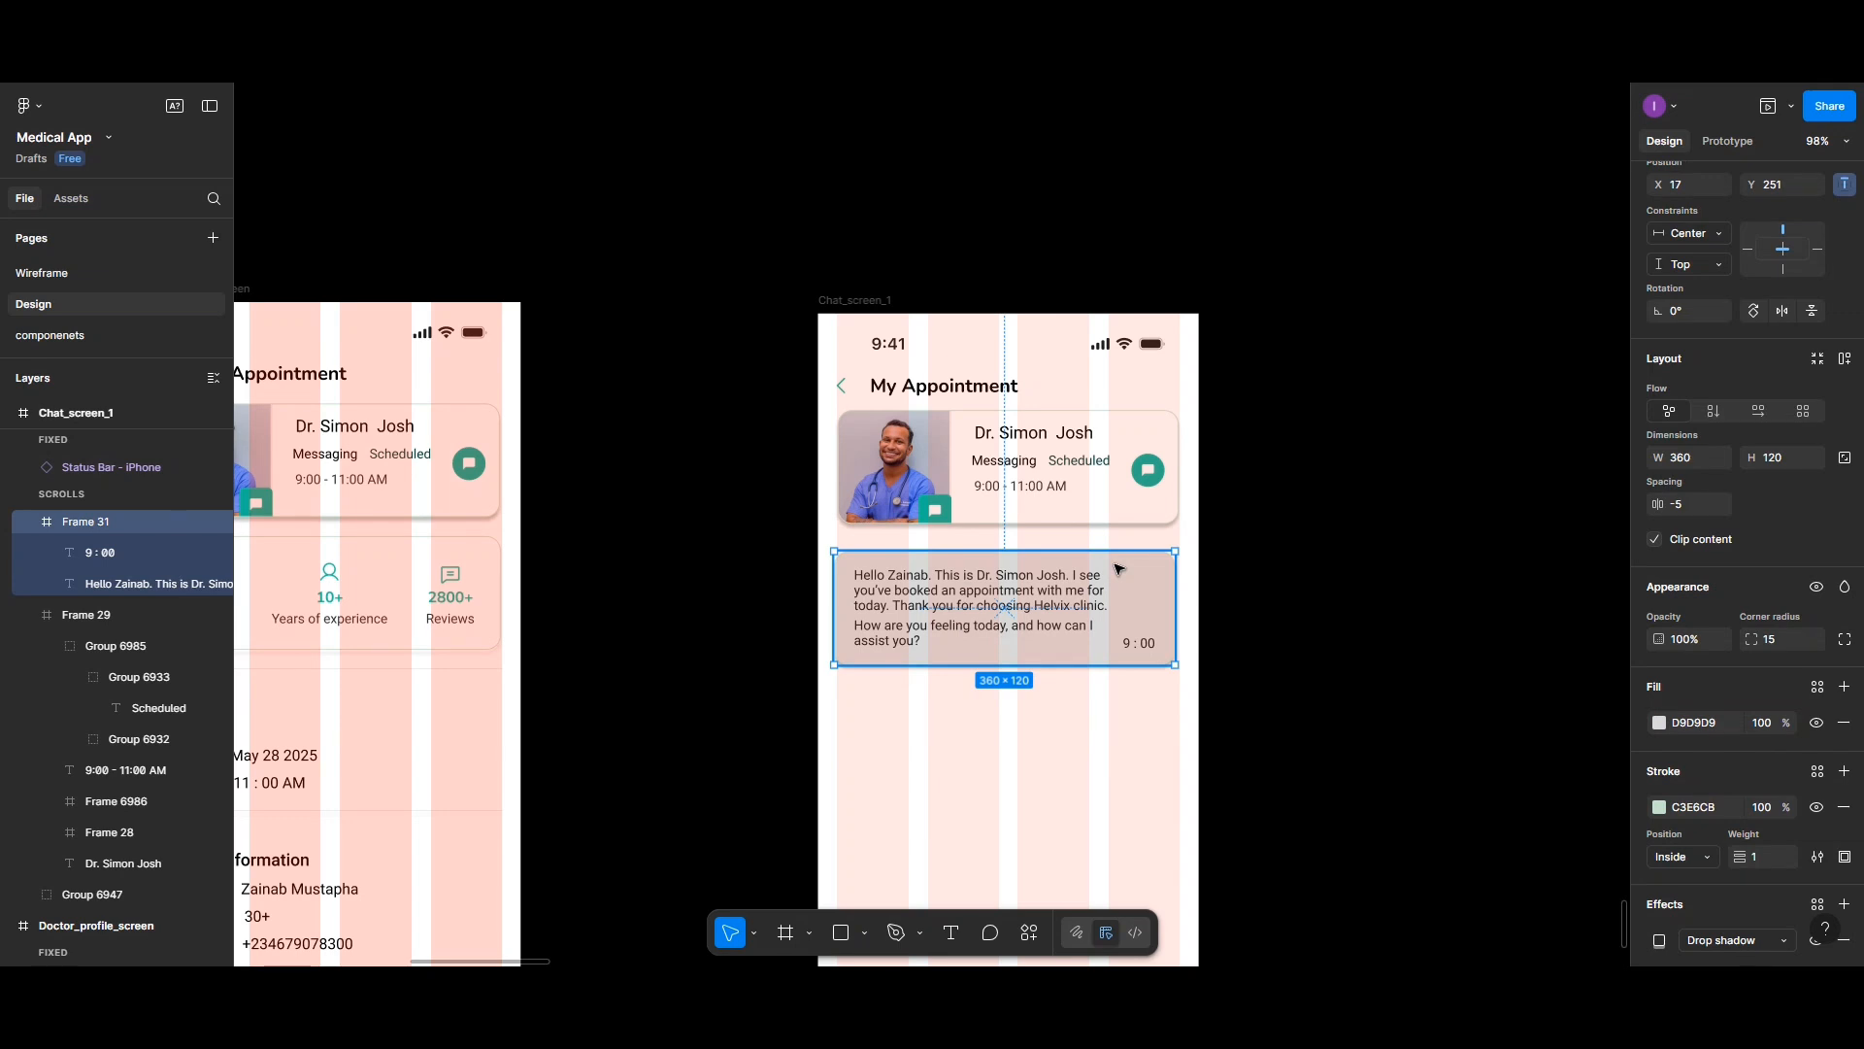
{"action": "left_click_drag", "start_coordinate": [1119, 570], "coordinate": [1117, 699]}
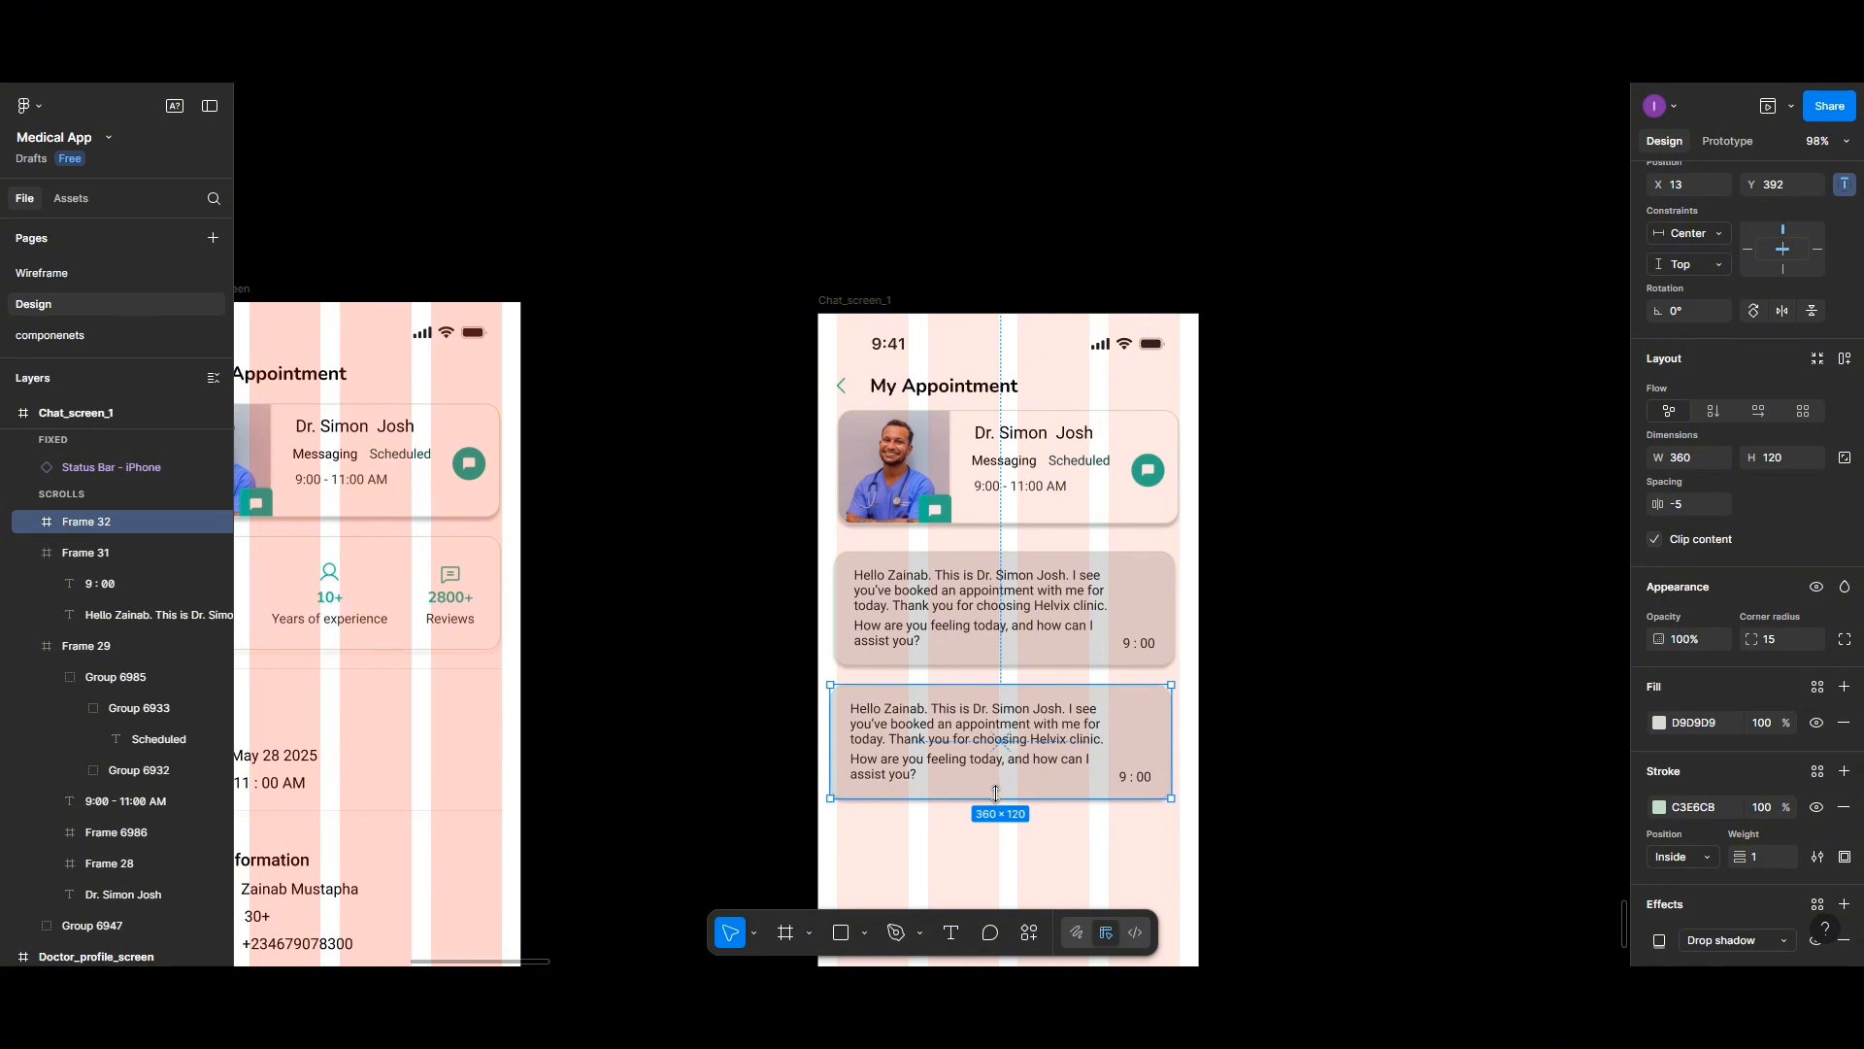
- Remove the question sentence from the first card's message text
{"action": "double_click", "coordinate": [917, 642]}
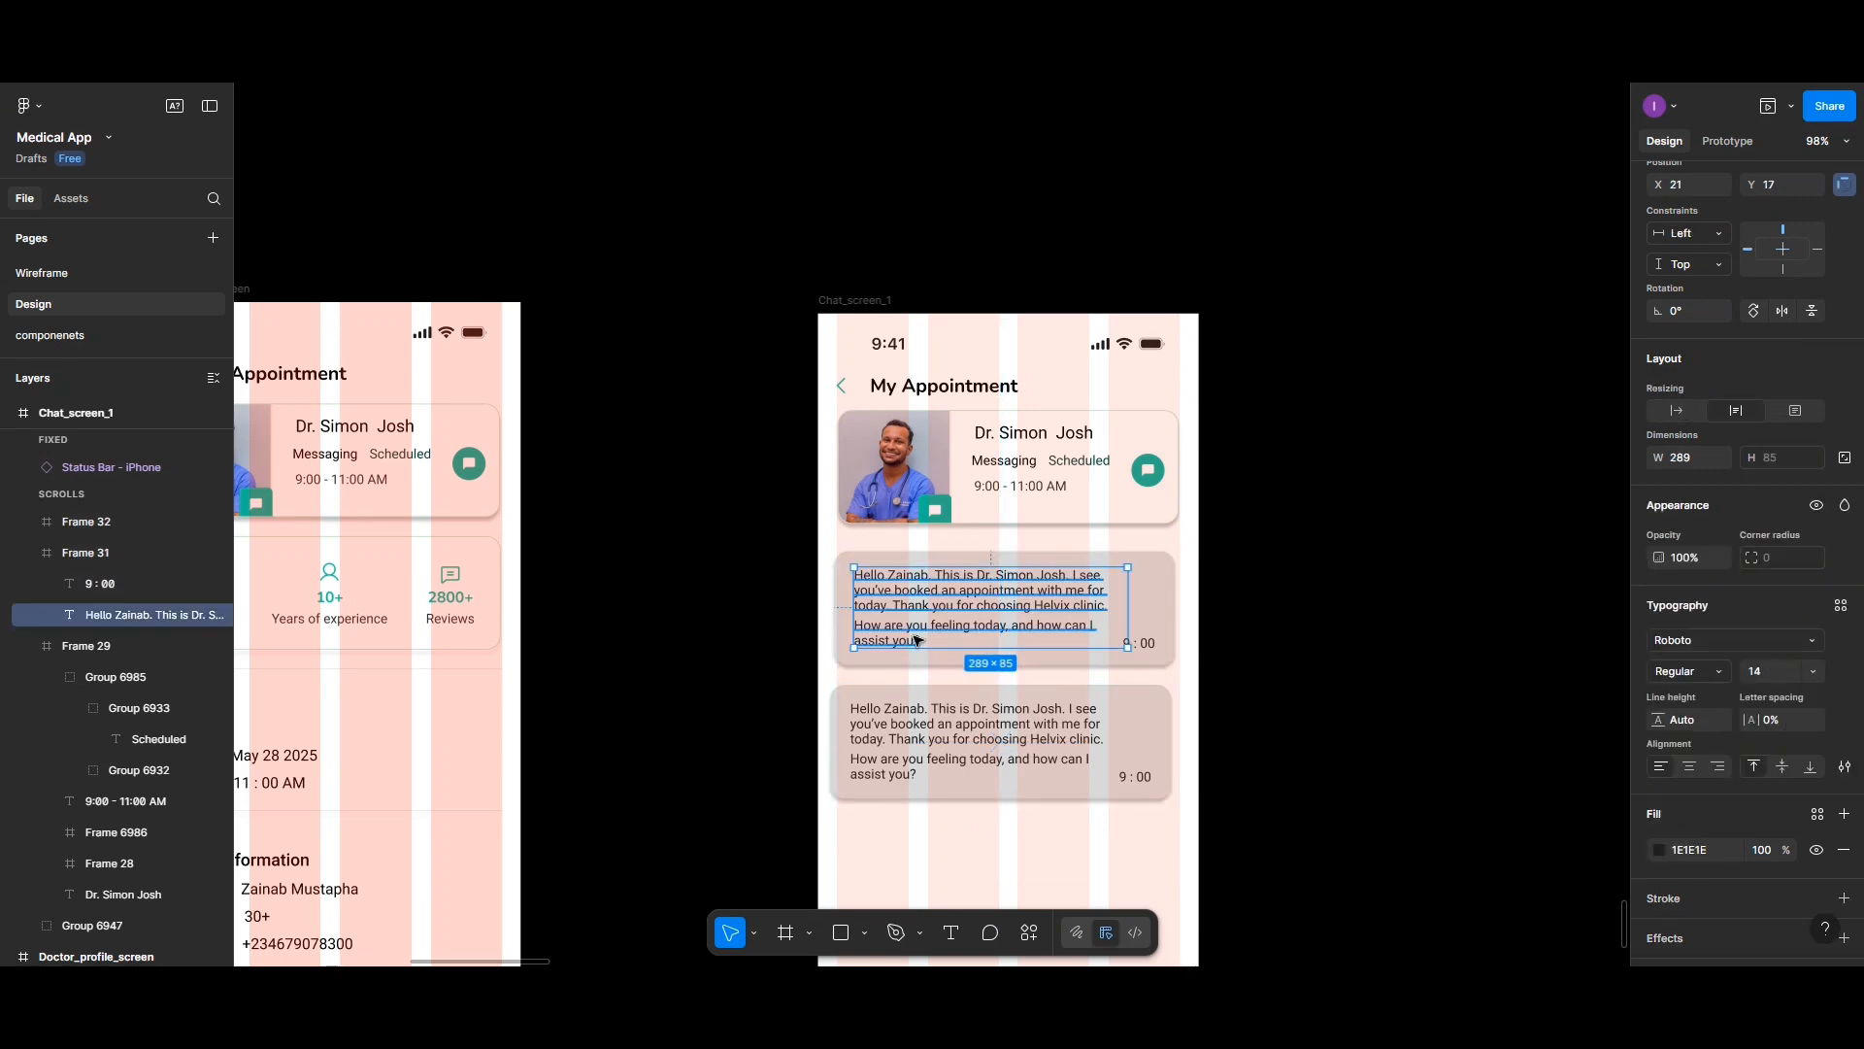
{"action": "double_click", "coordinate": [918, 641]}
{"action": "left_click", "coordinate": [864, 629]}
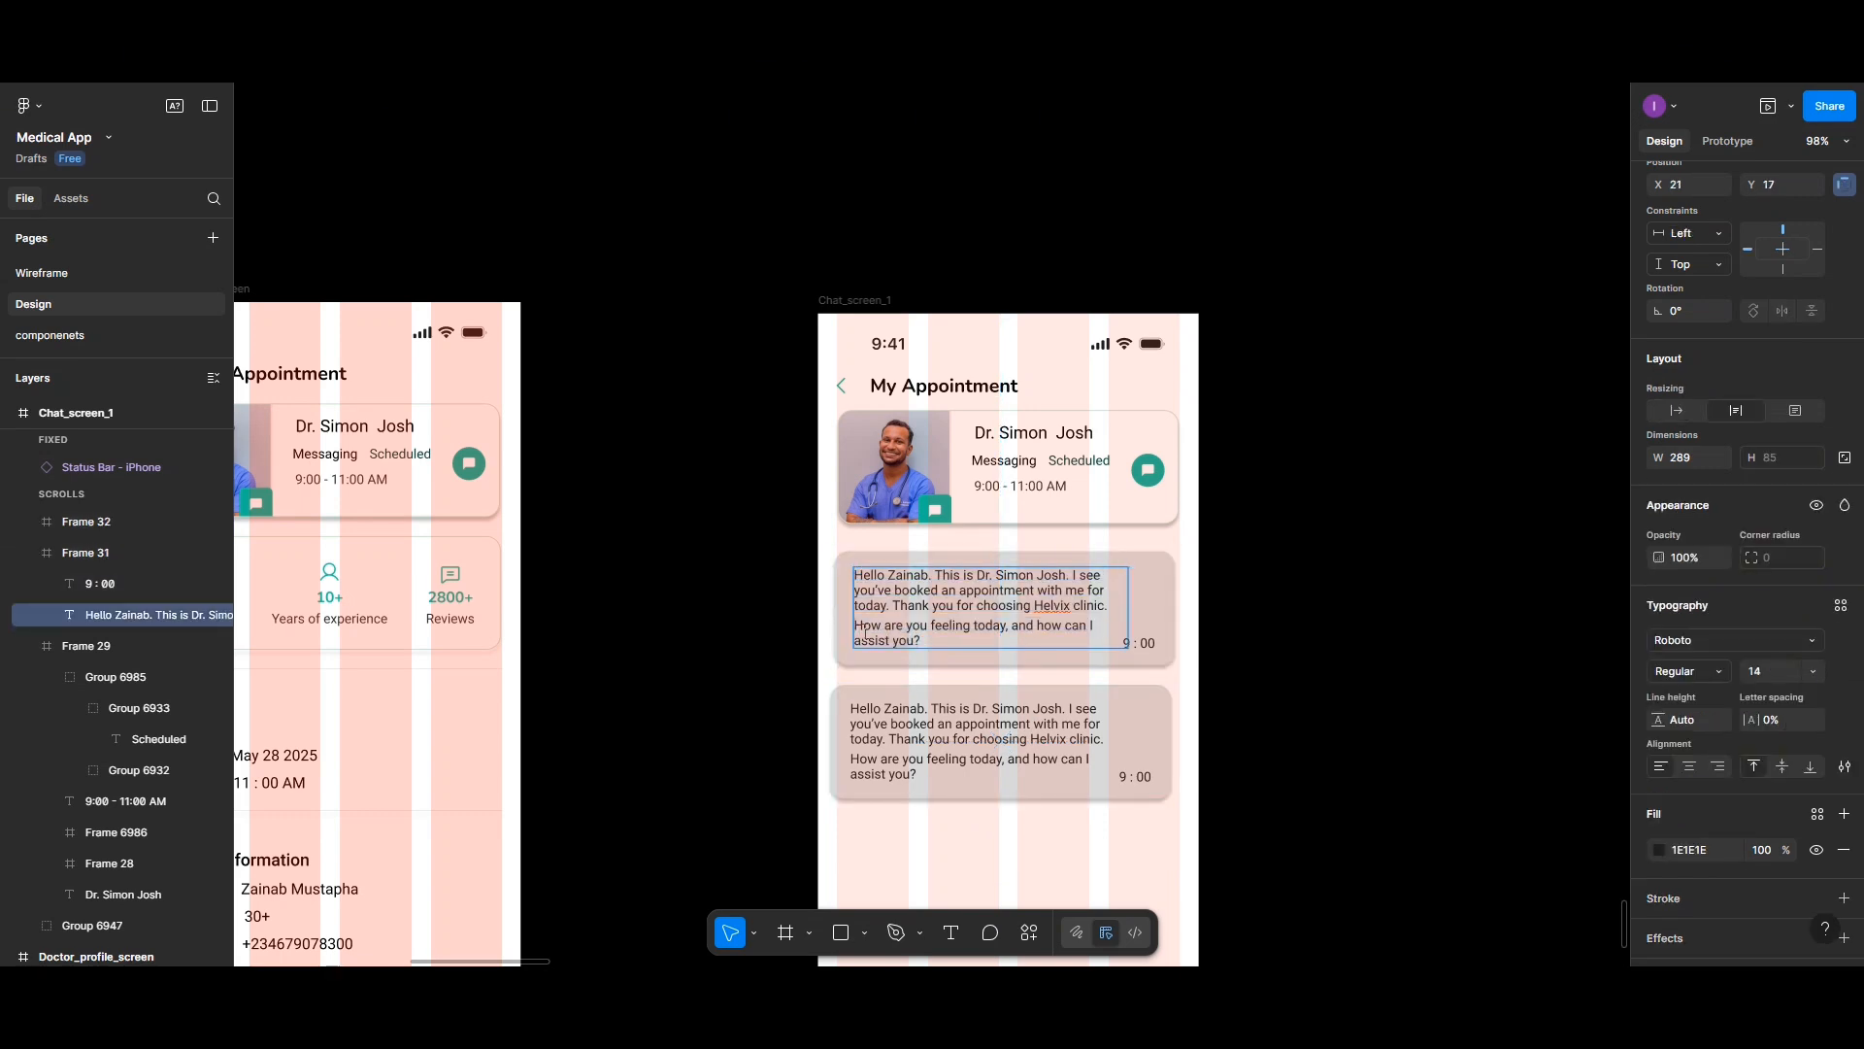
{"action": "left_click_drag", "start_coordinate": [865, 632], "coordinate": [934, 641]}
{"action": "key", "text": "ctrl+c"}
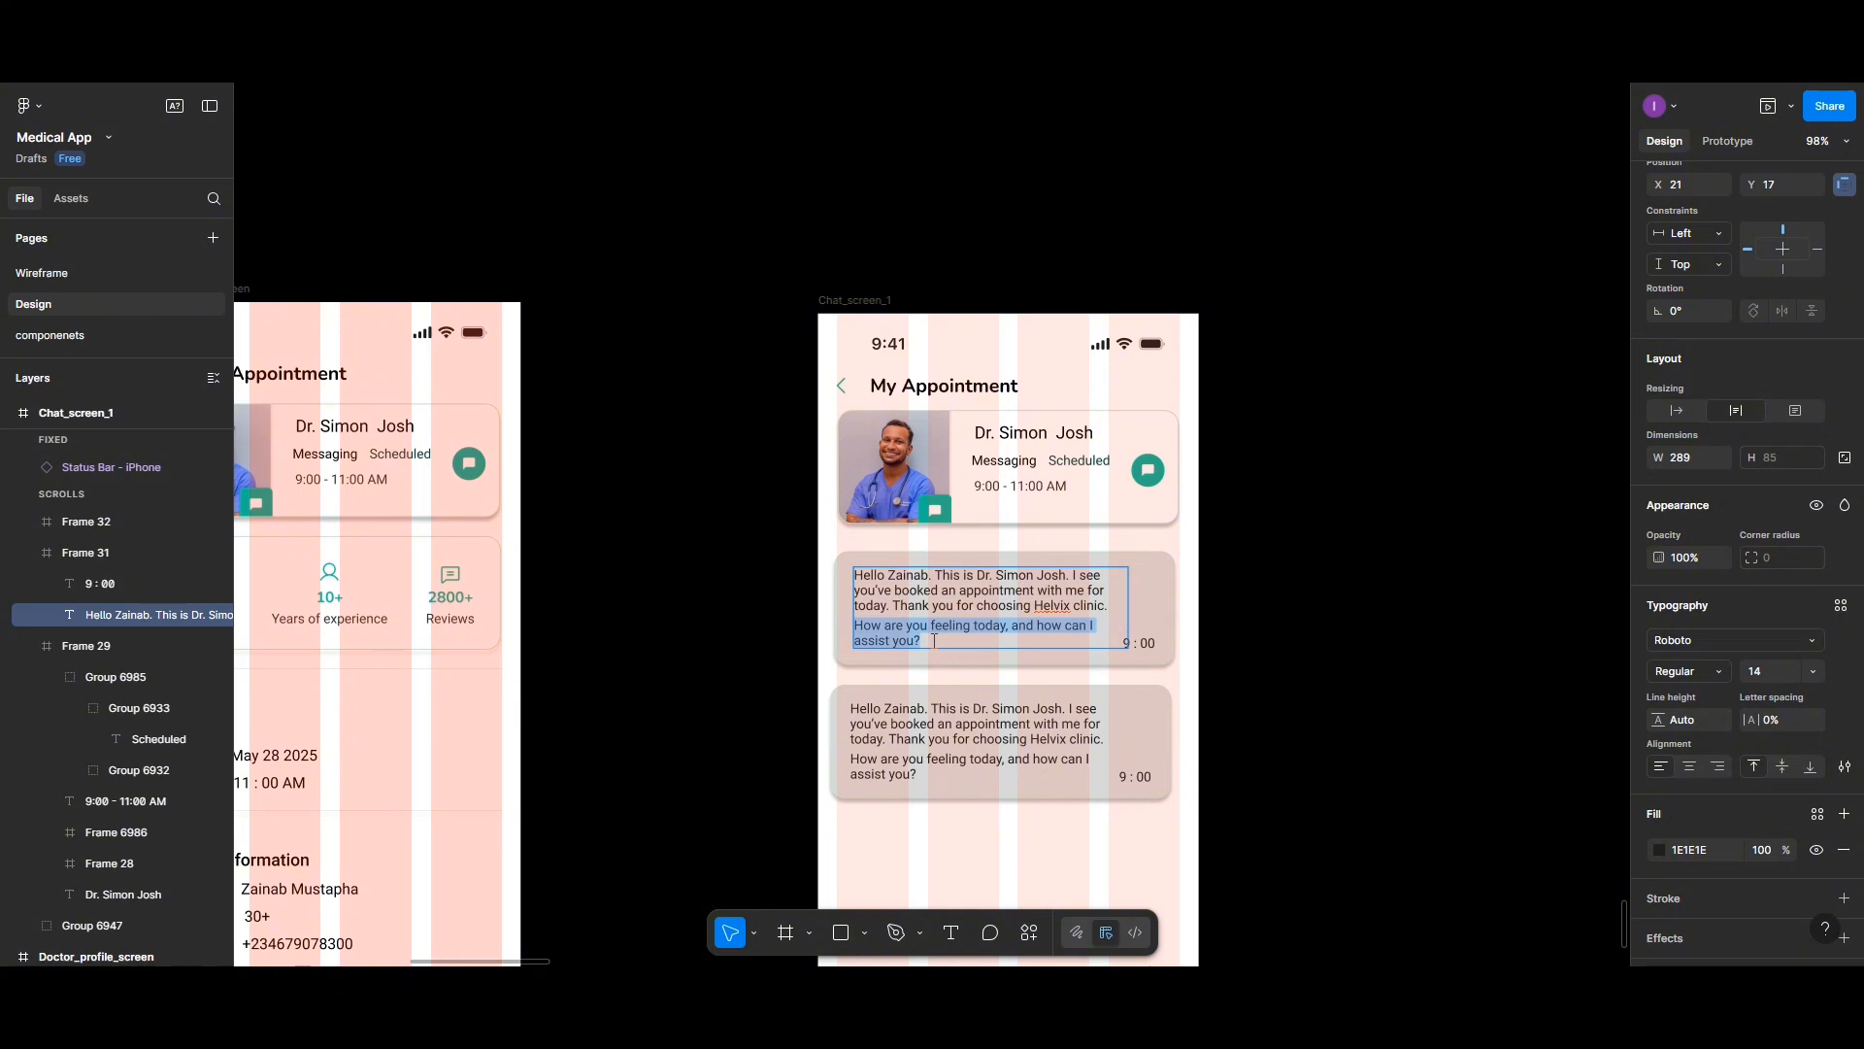
{"action": "key", "text": "BackSpace"}
- Replace the second card's message with How are you feeling today, and how can I assist you?
{"action": "double_click", "coordinate": [918, 726]}
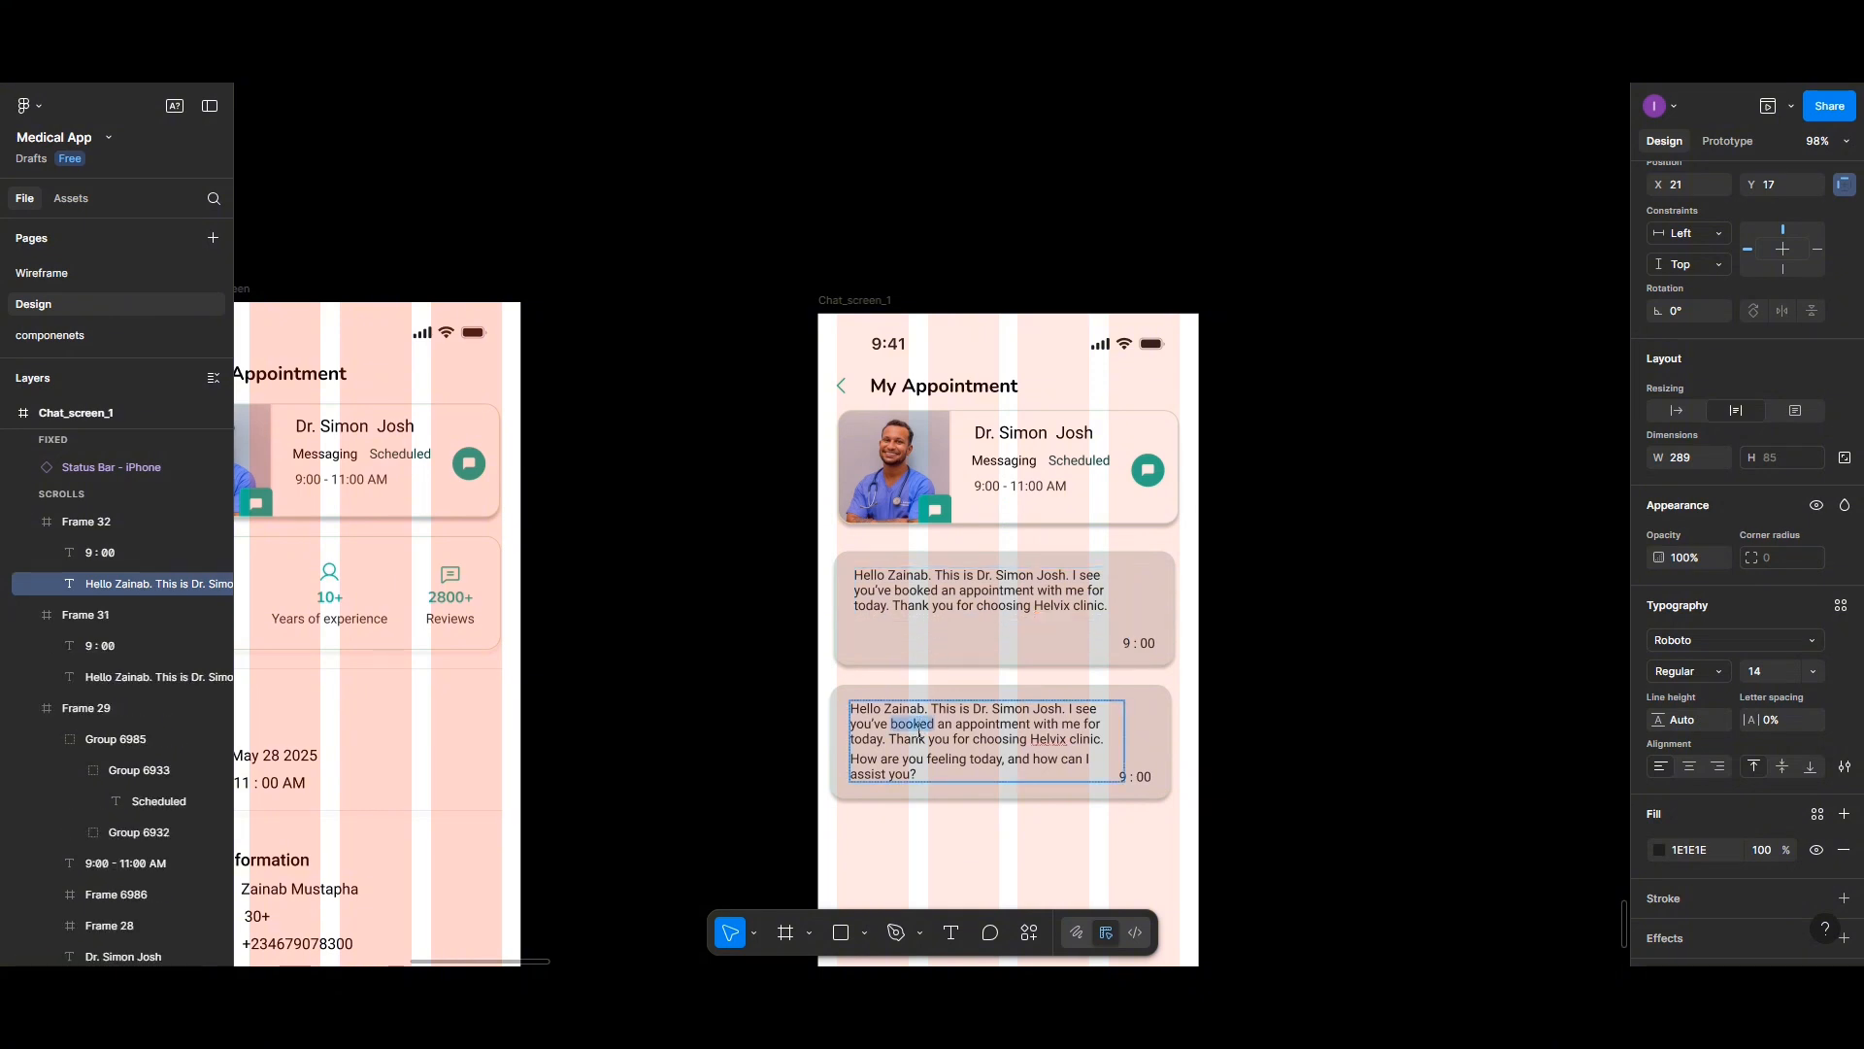
{"action": "key", "text": "ctrl+a"}
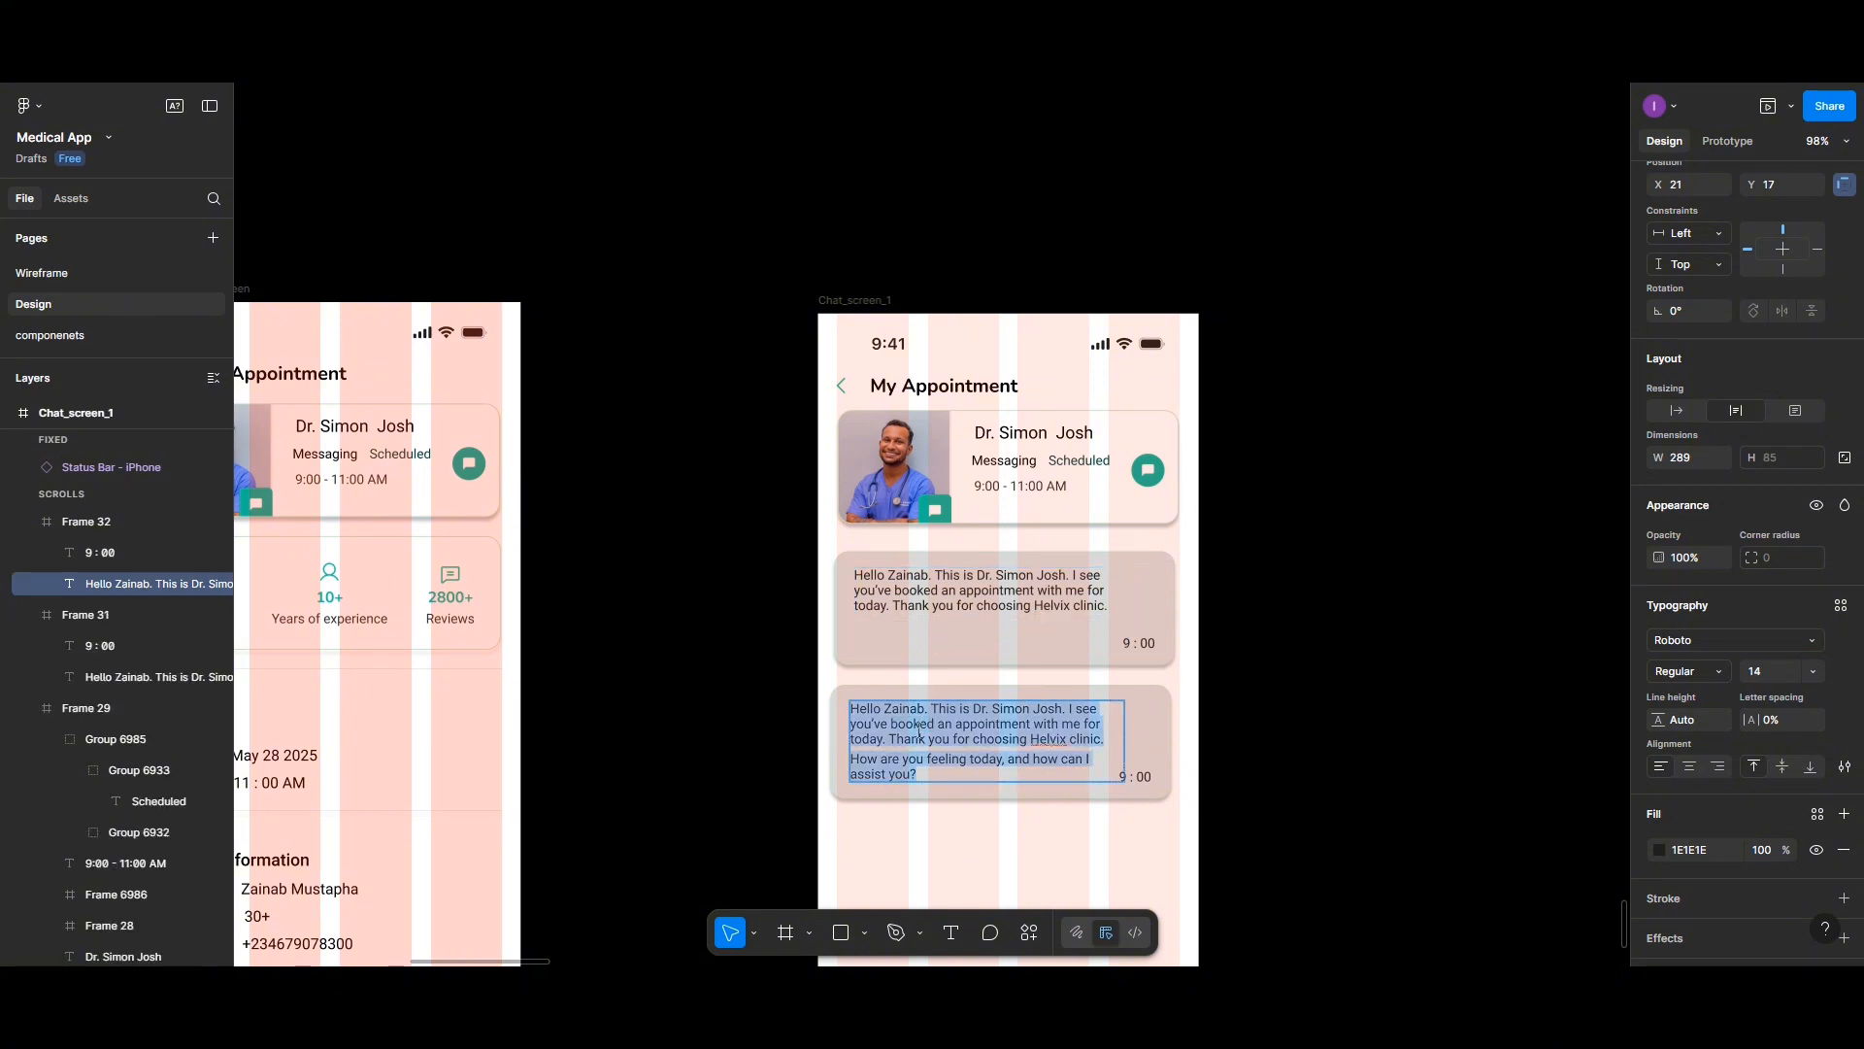
{"action": "key", "text": "ctrl+v"}
{"action": "key", "text": "Escape"}
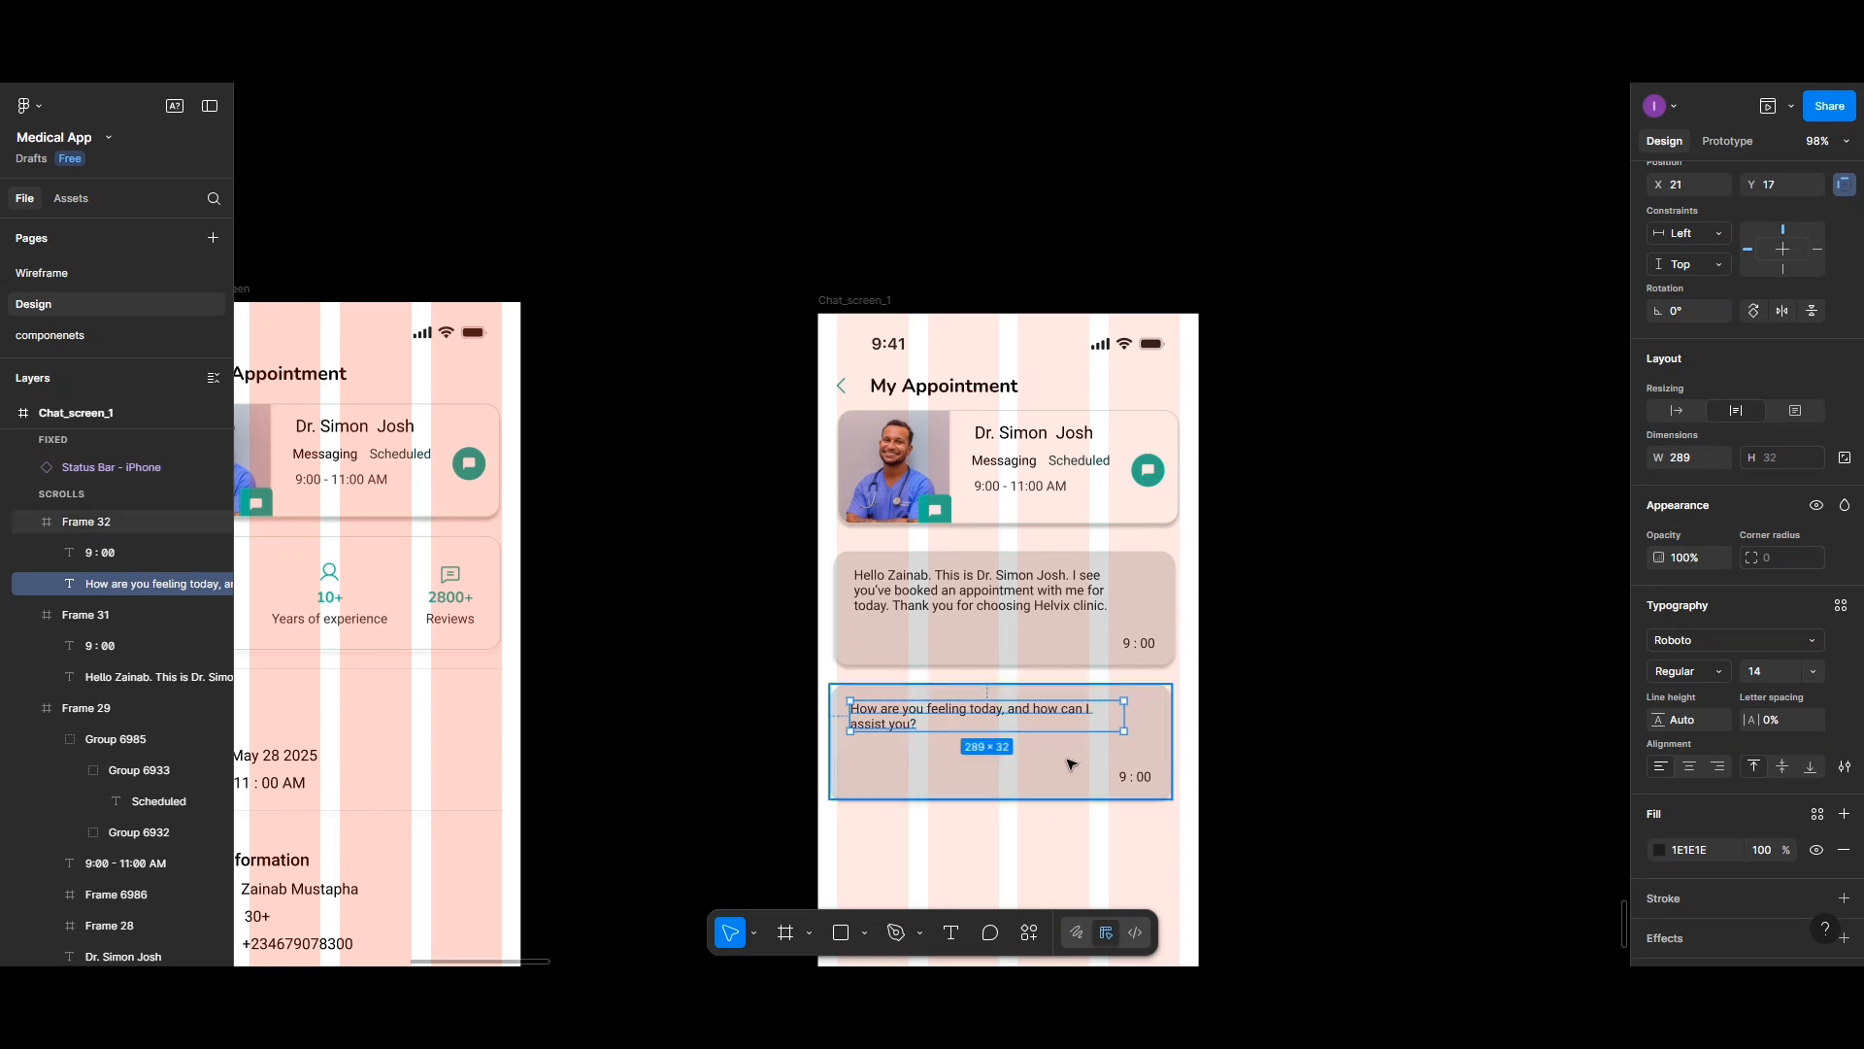
- Move both cards' message texts slightly lower inside their cards
{"action": "left_click_drag", "start_coordinate": [930, 724], "coordinate": [925, 745]}
{"action": "left_click", "coordinate": [938, 599]}
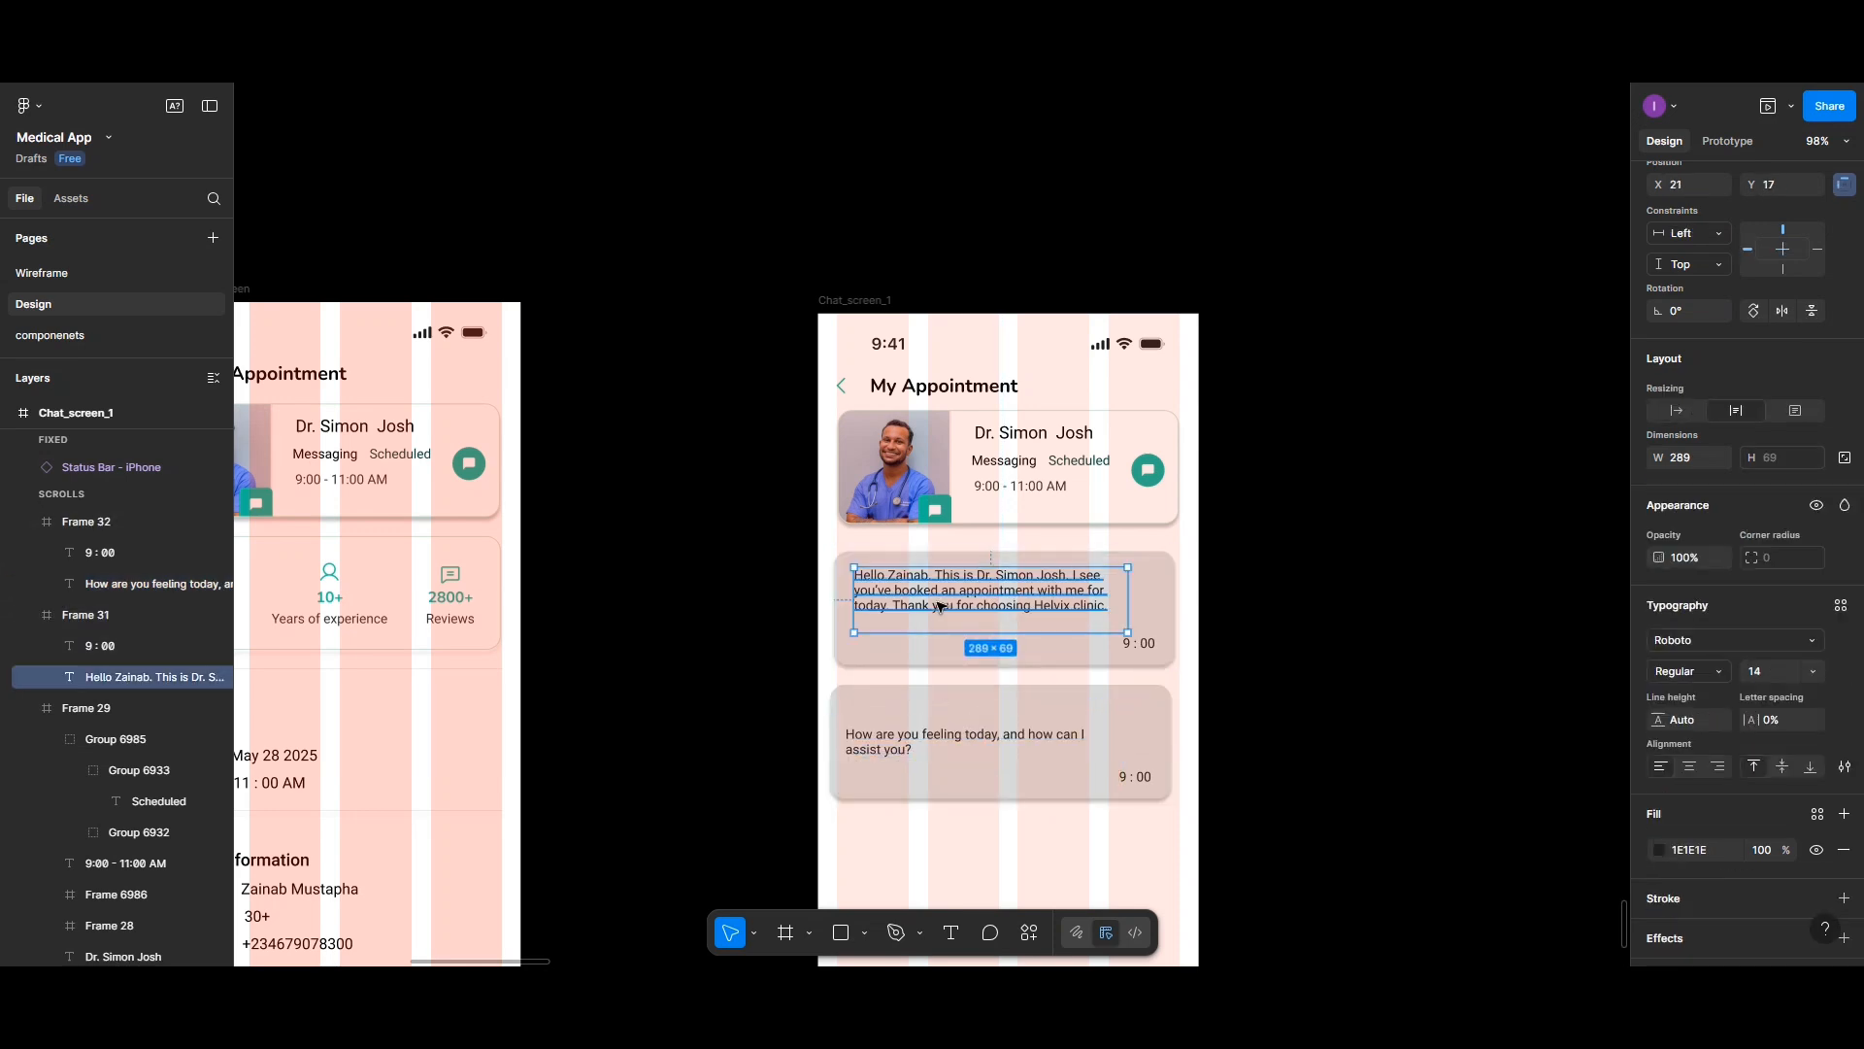
{"action": "left_click_drag", "start_coordinate": [937, 599], "coordinate": [939, 614]}
- Vertically centre the first card's message text within its card
{"action": "left_click", "coordinate": [914, 646]}
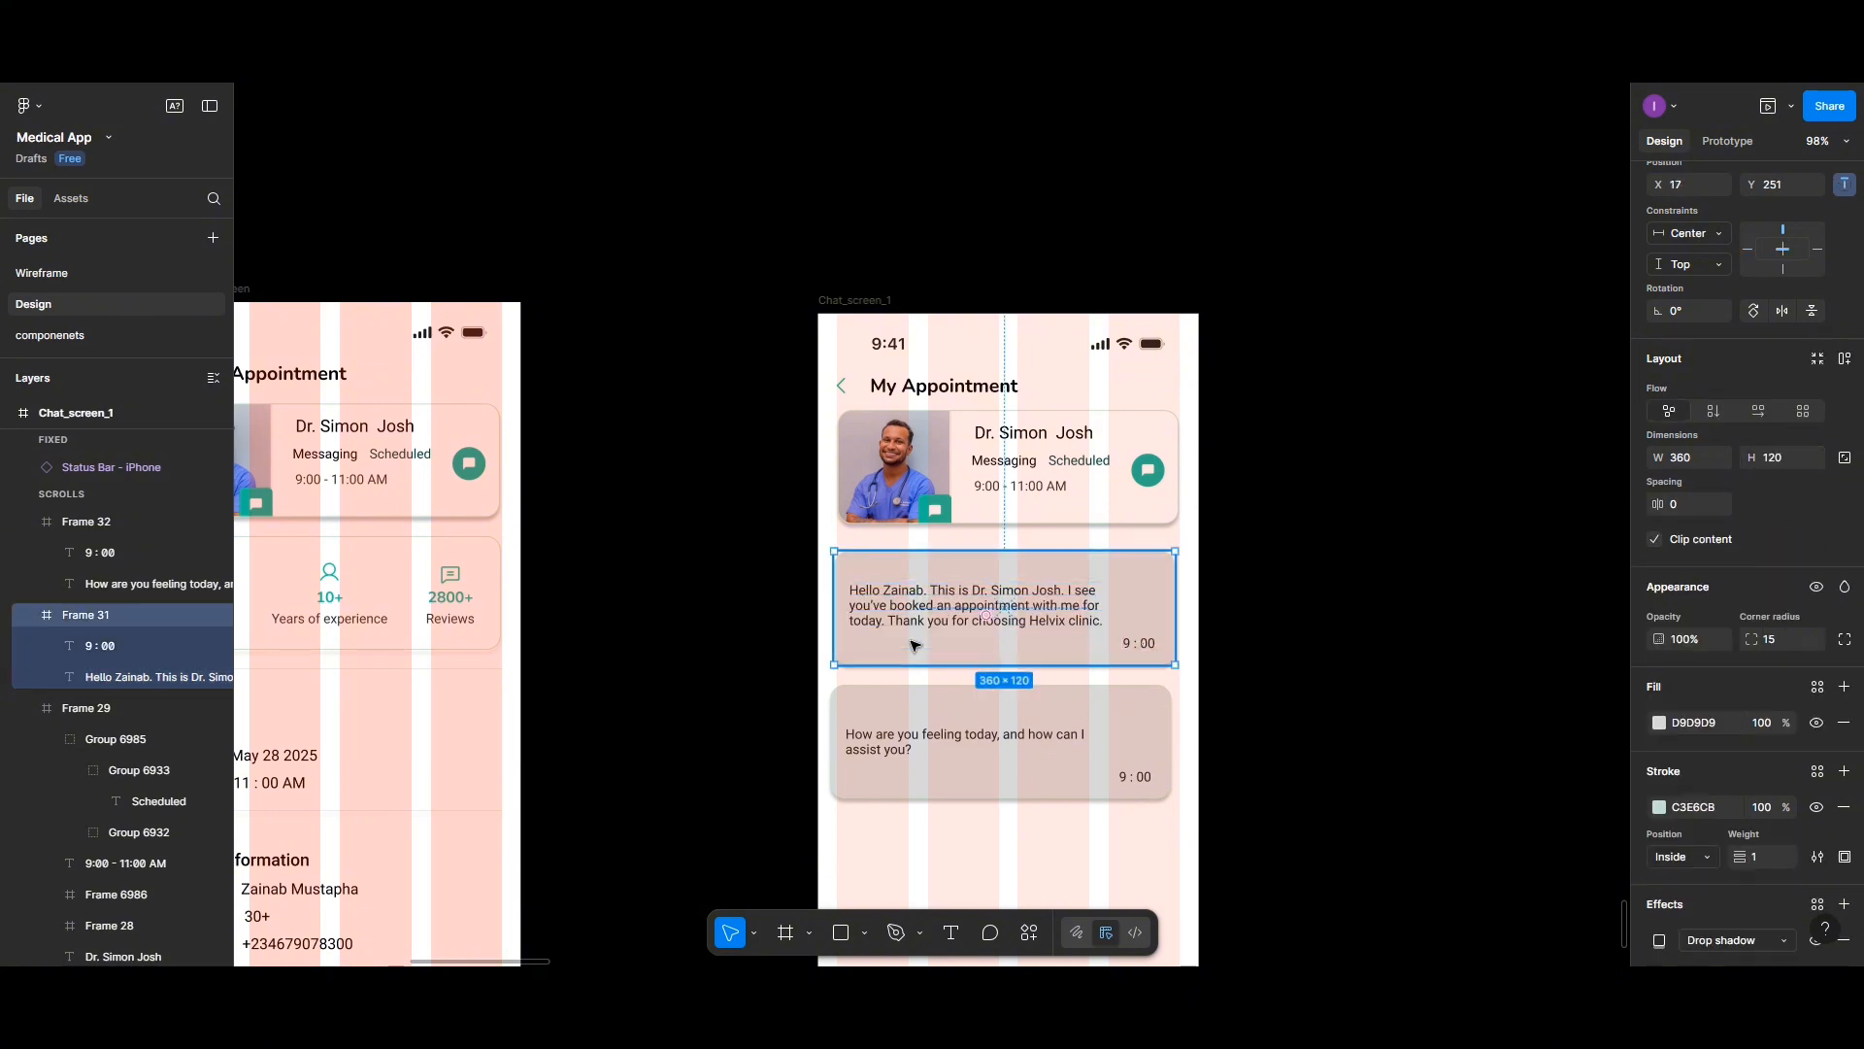
{"action": "double_click", "coordinate": [903, 623]}
{"action": "left_click", "coordinate": [874, 641]}
{"action": "double_click", "coordinate": [875, 633]}
{"action": "left_click", "coordinate": [867, 641]}
{"action": "scroll", "coordinate": [1697, 393], "scroll_direction": "up", "scroll_amount": 3}
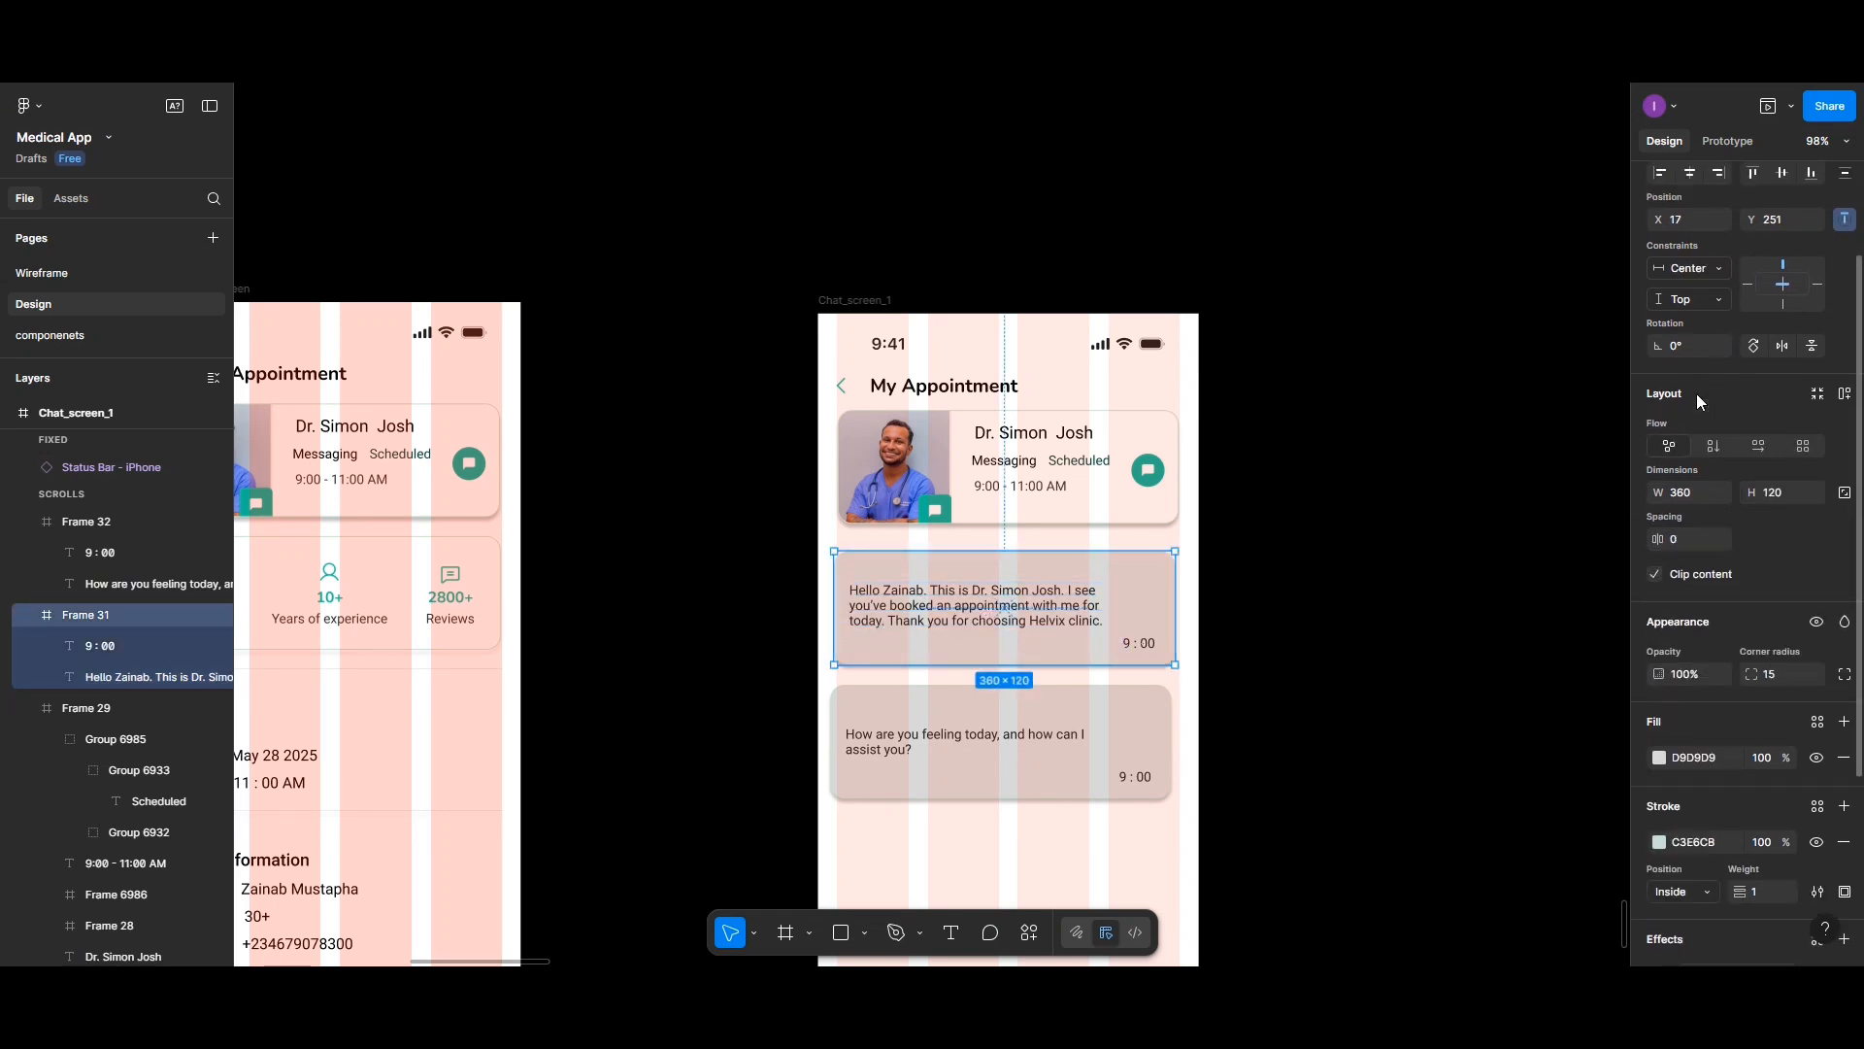
{"action": "double_click", "coordinate": [1010, 619]}
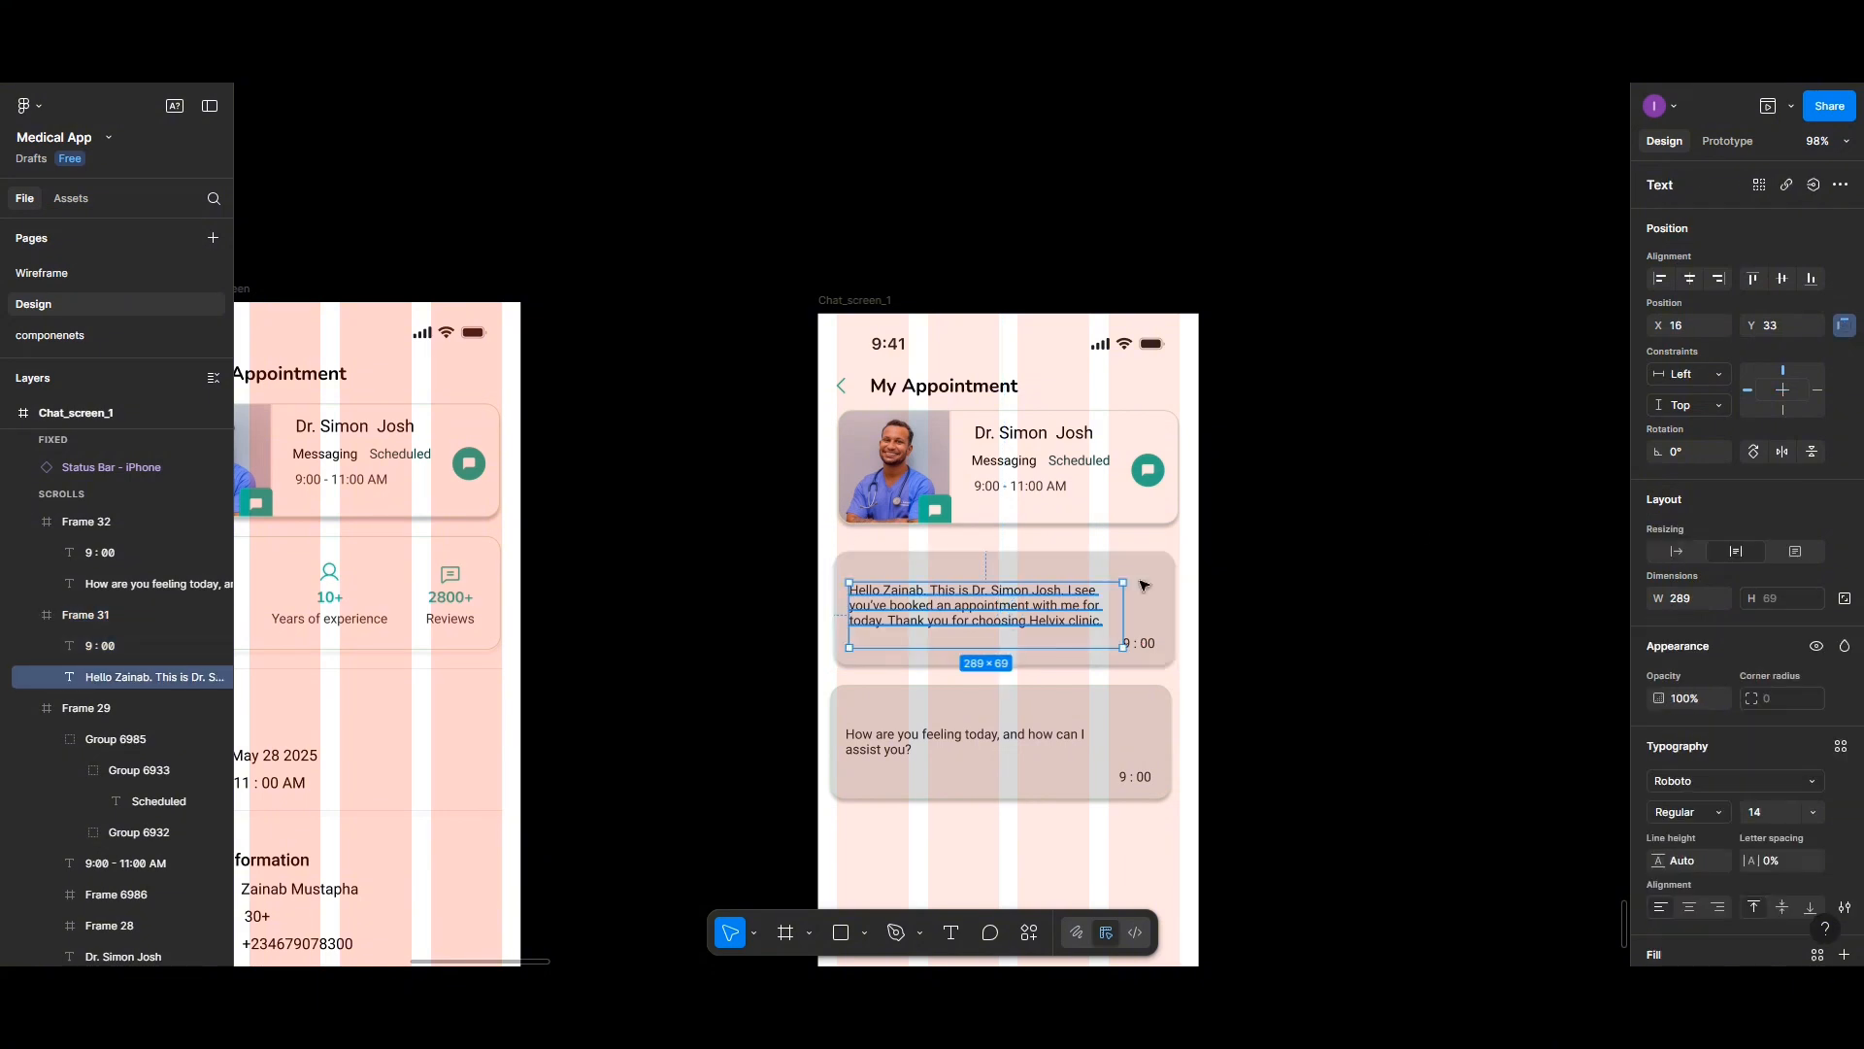
{"action": "left_click", "coordinate": [1785, 280]}
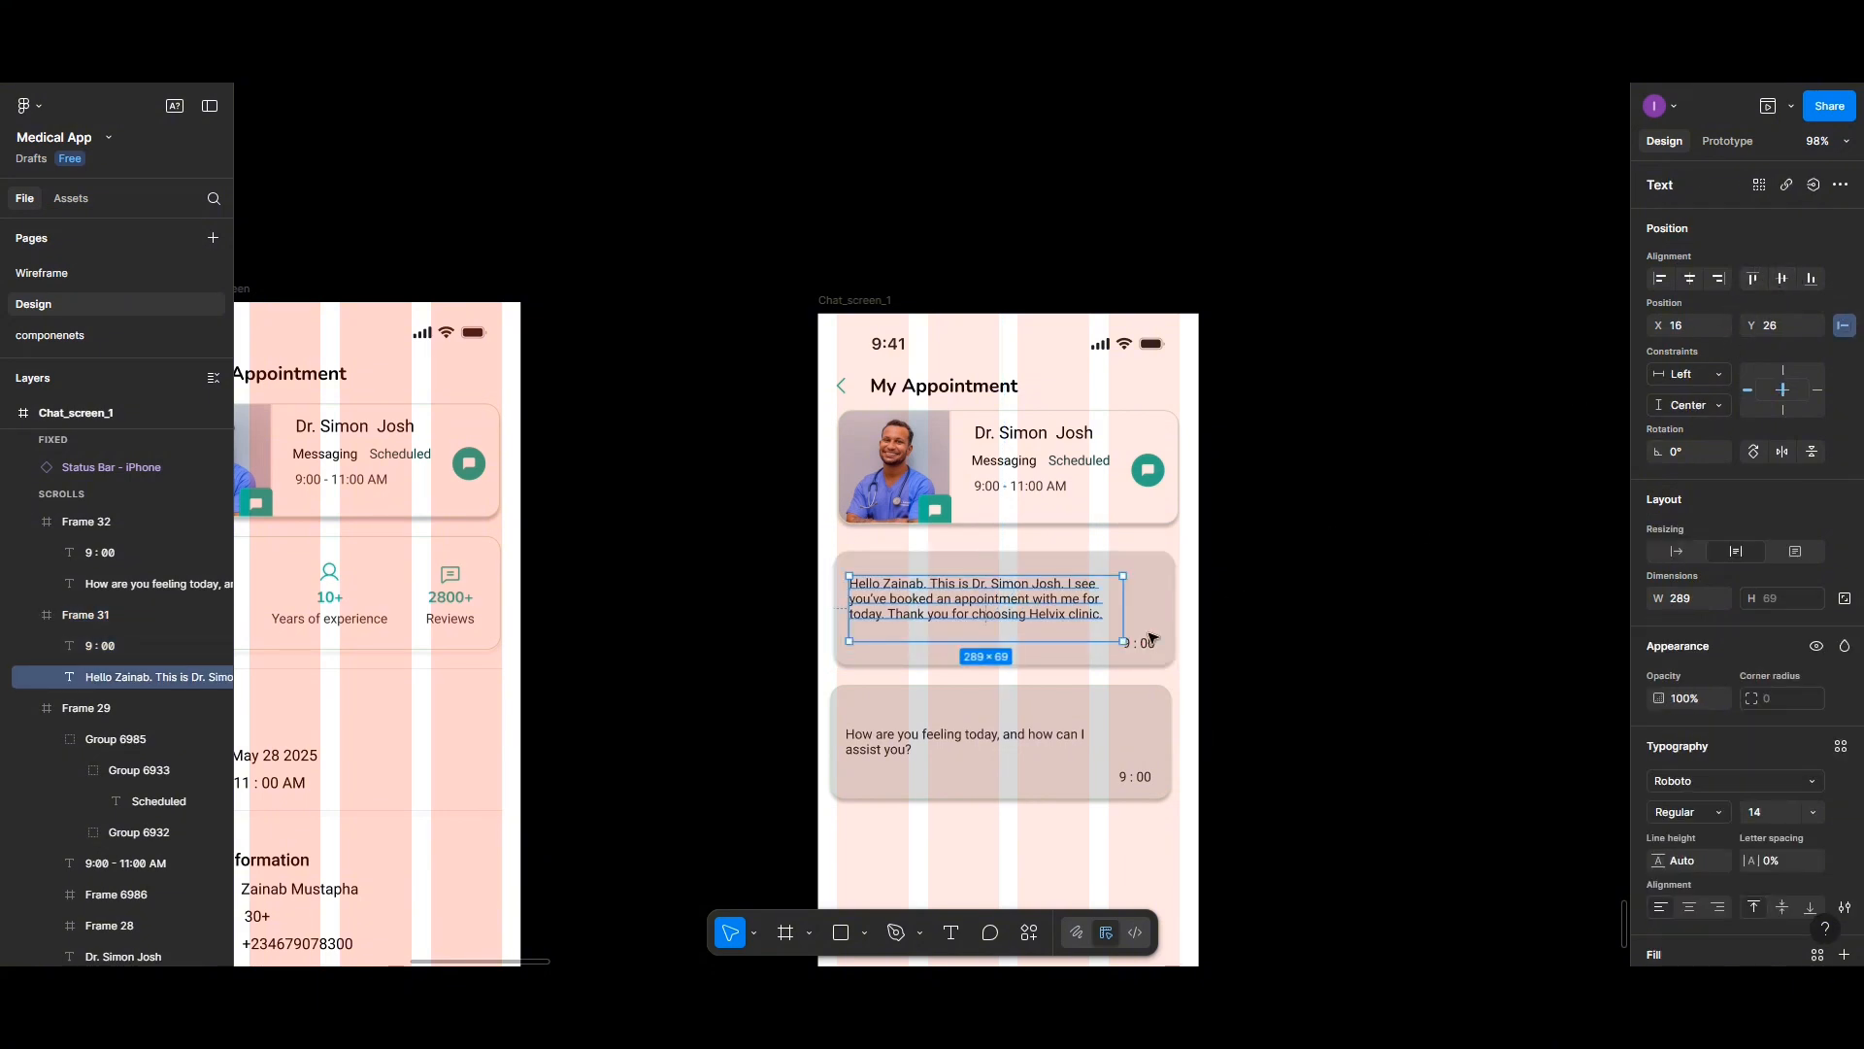
- Vertically centre the second card's message text within its card
{"action": "double_click", "coordinate": [971, 740]}
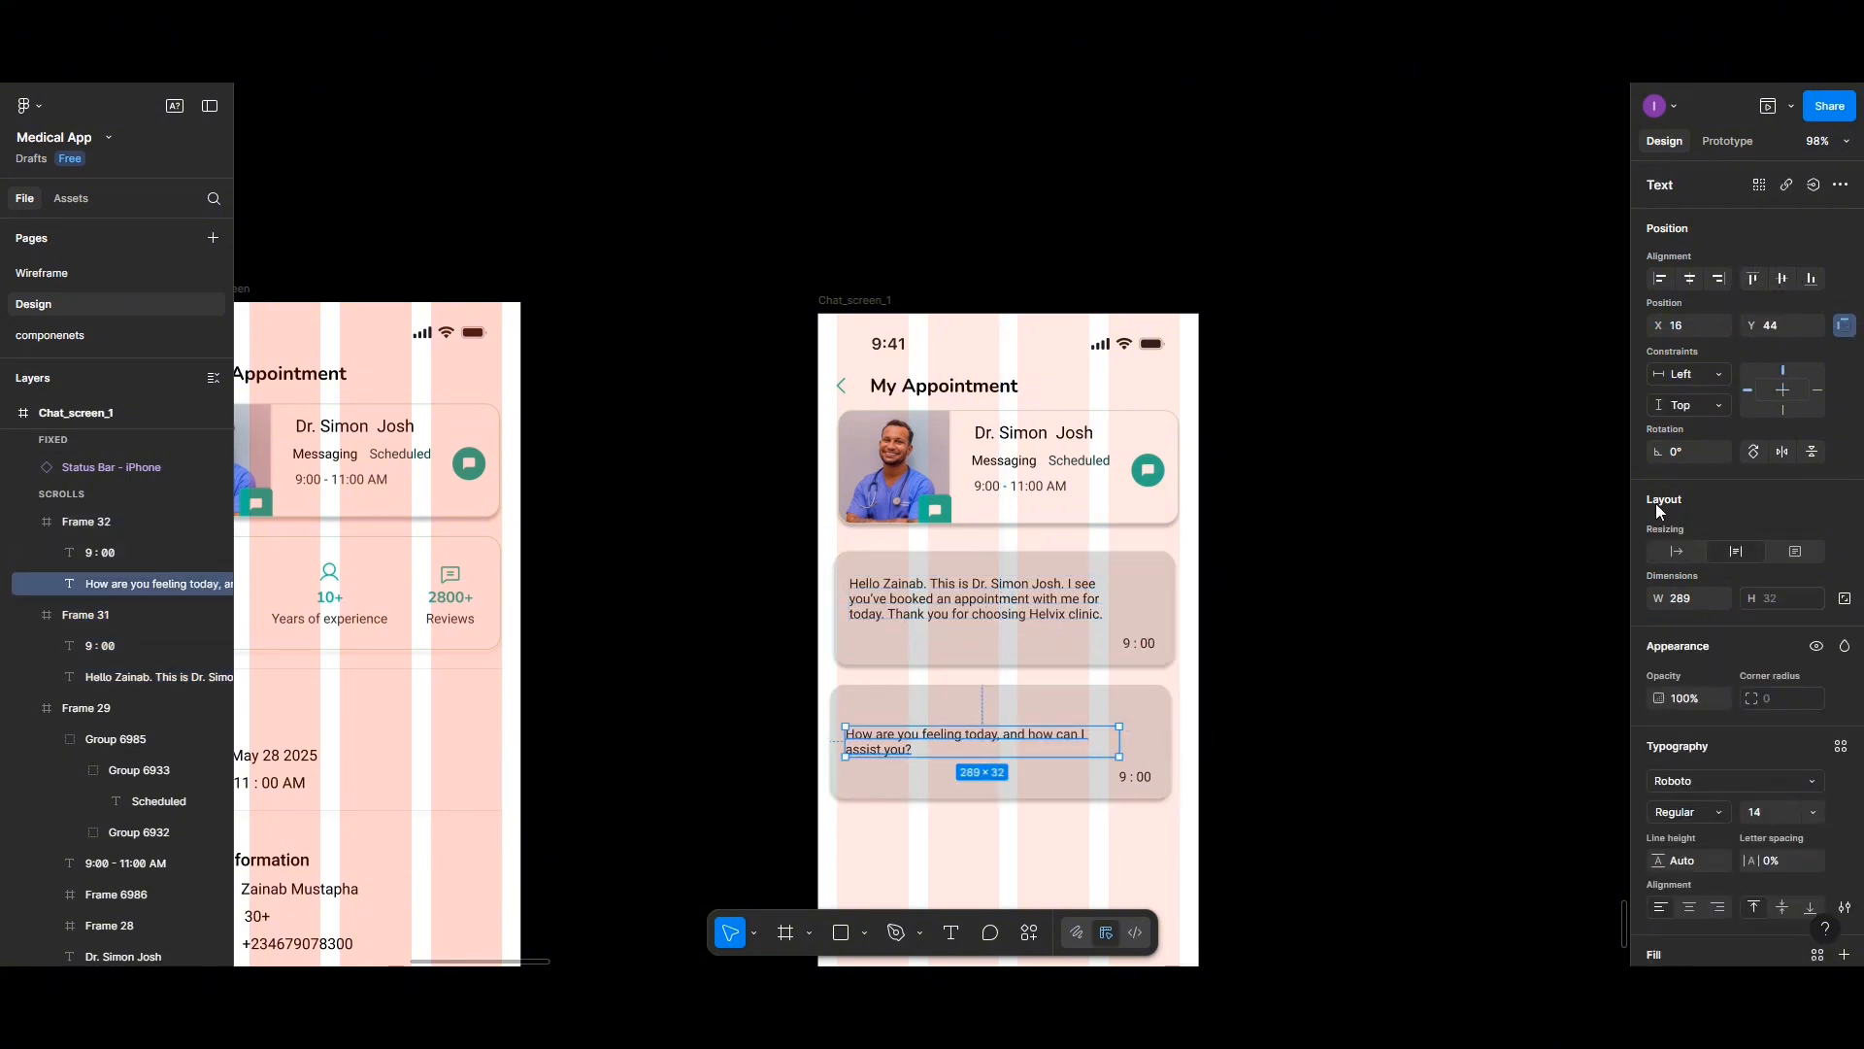
{"action": "left_click", "coordinate": [1777, 281]}
{"action": "scroll", "coordinate": [988, 718], "scroll_direction": "down", "scroll_amount": 3}
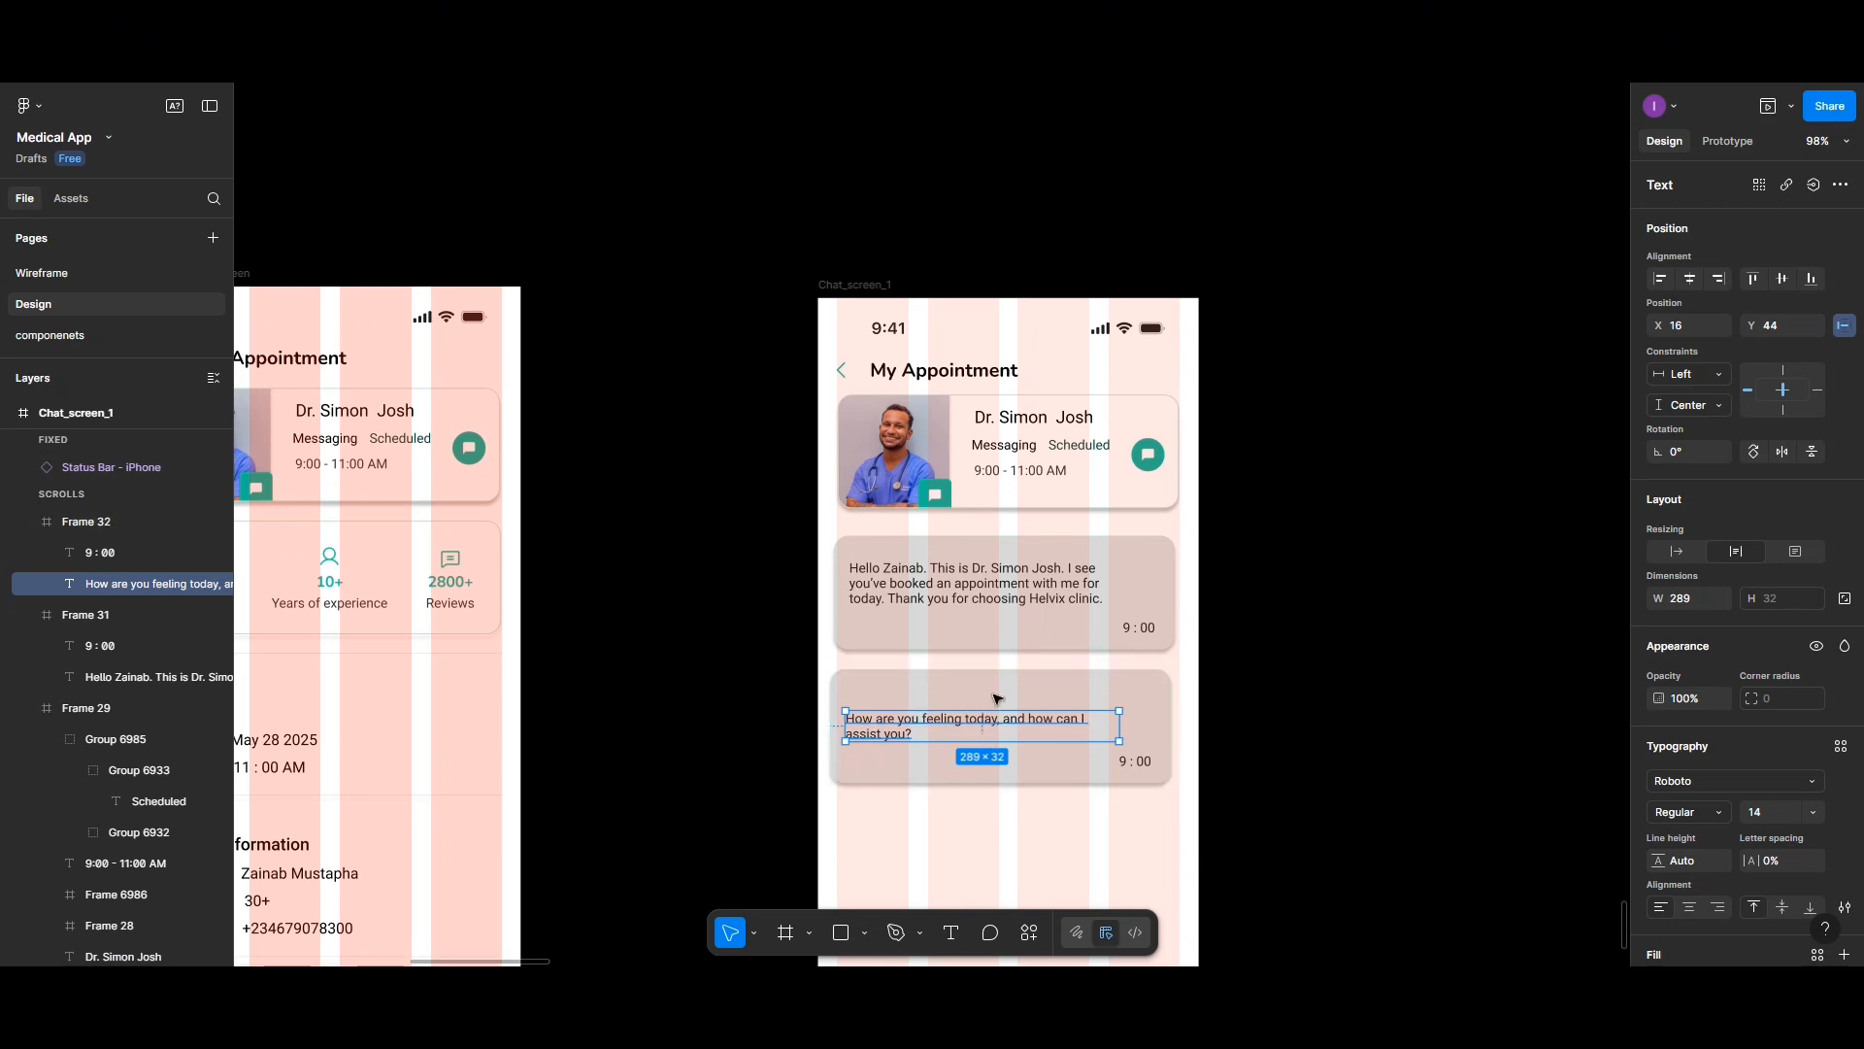
- Duplicate the second message card to create a third card below it
{"action": "left_click", "coordinate": [992, 625]}
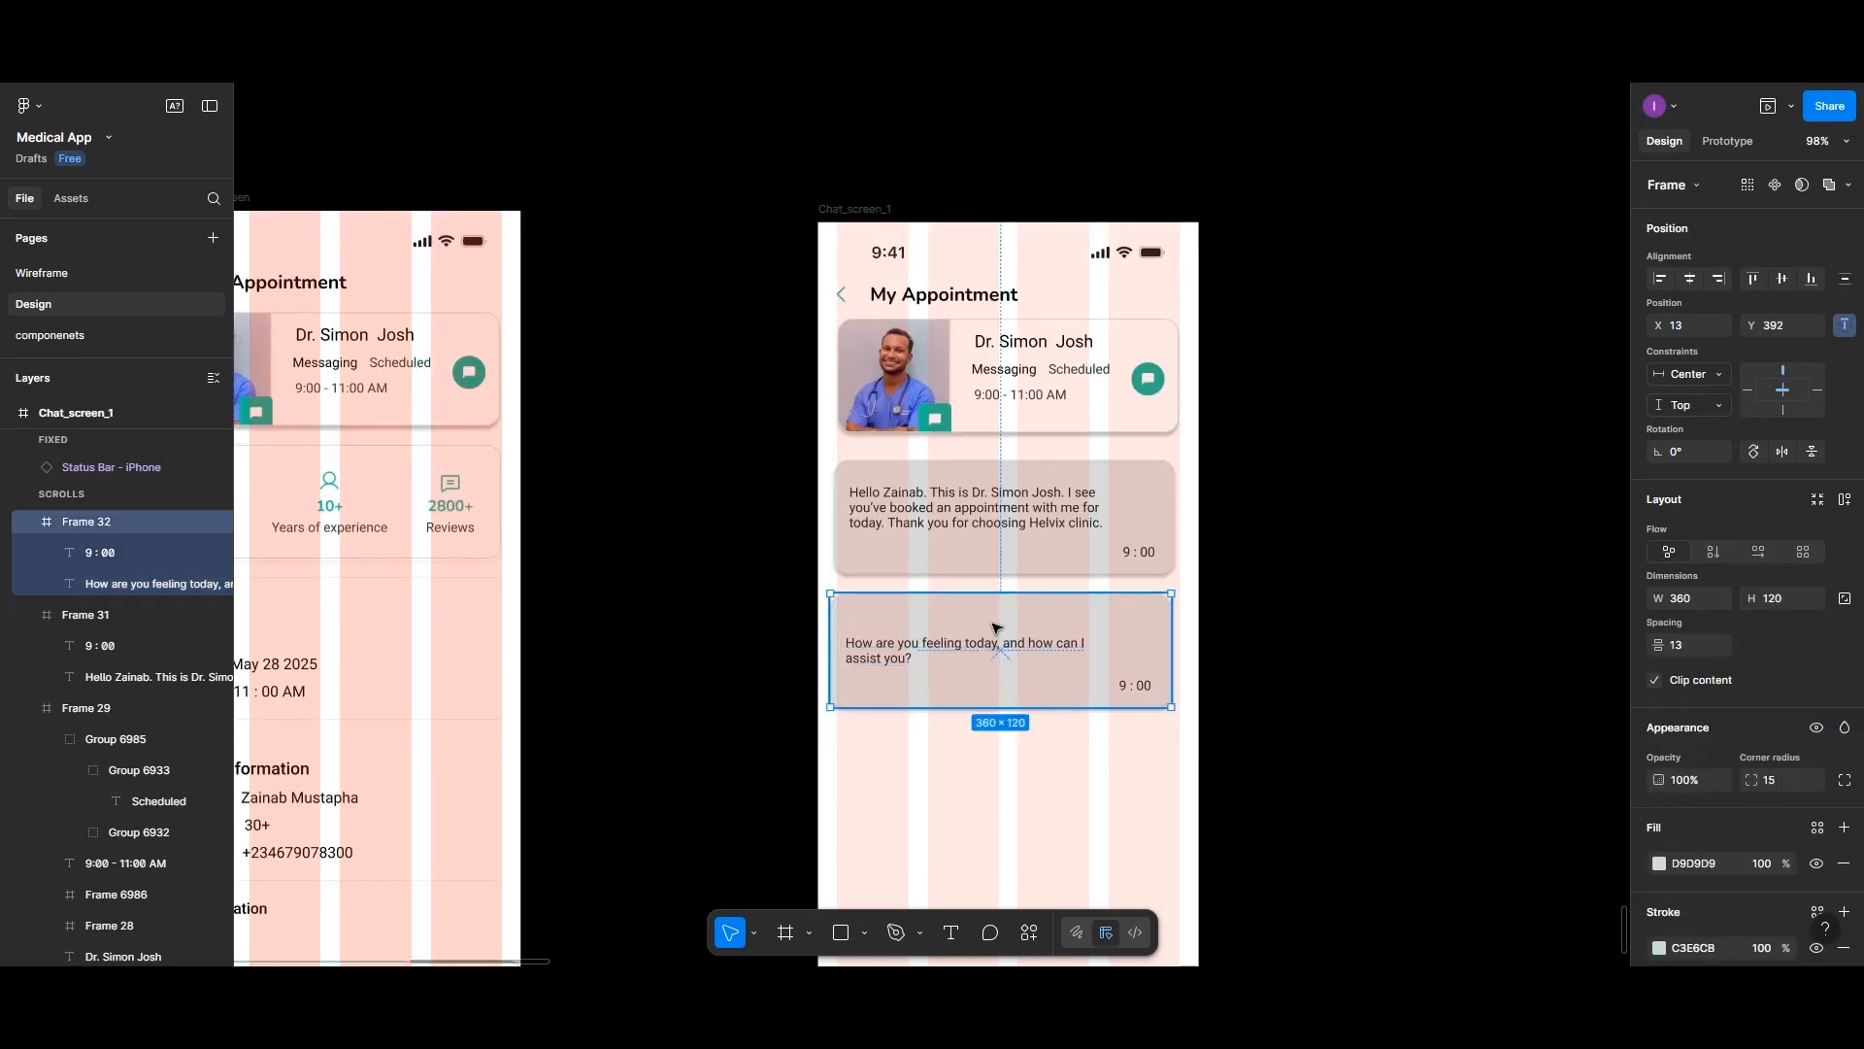
{"action": "left_click_drag", "start_coordinate": [992, 624], "coordinate": [981, 788]}
{"action": "double_click", "coordinate": [981, 789]}
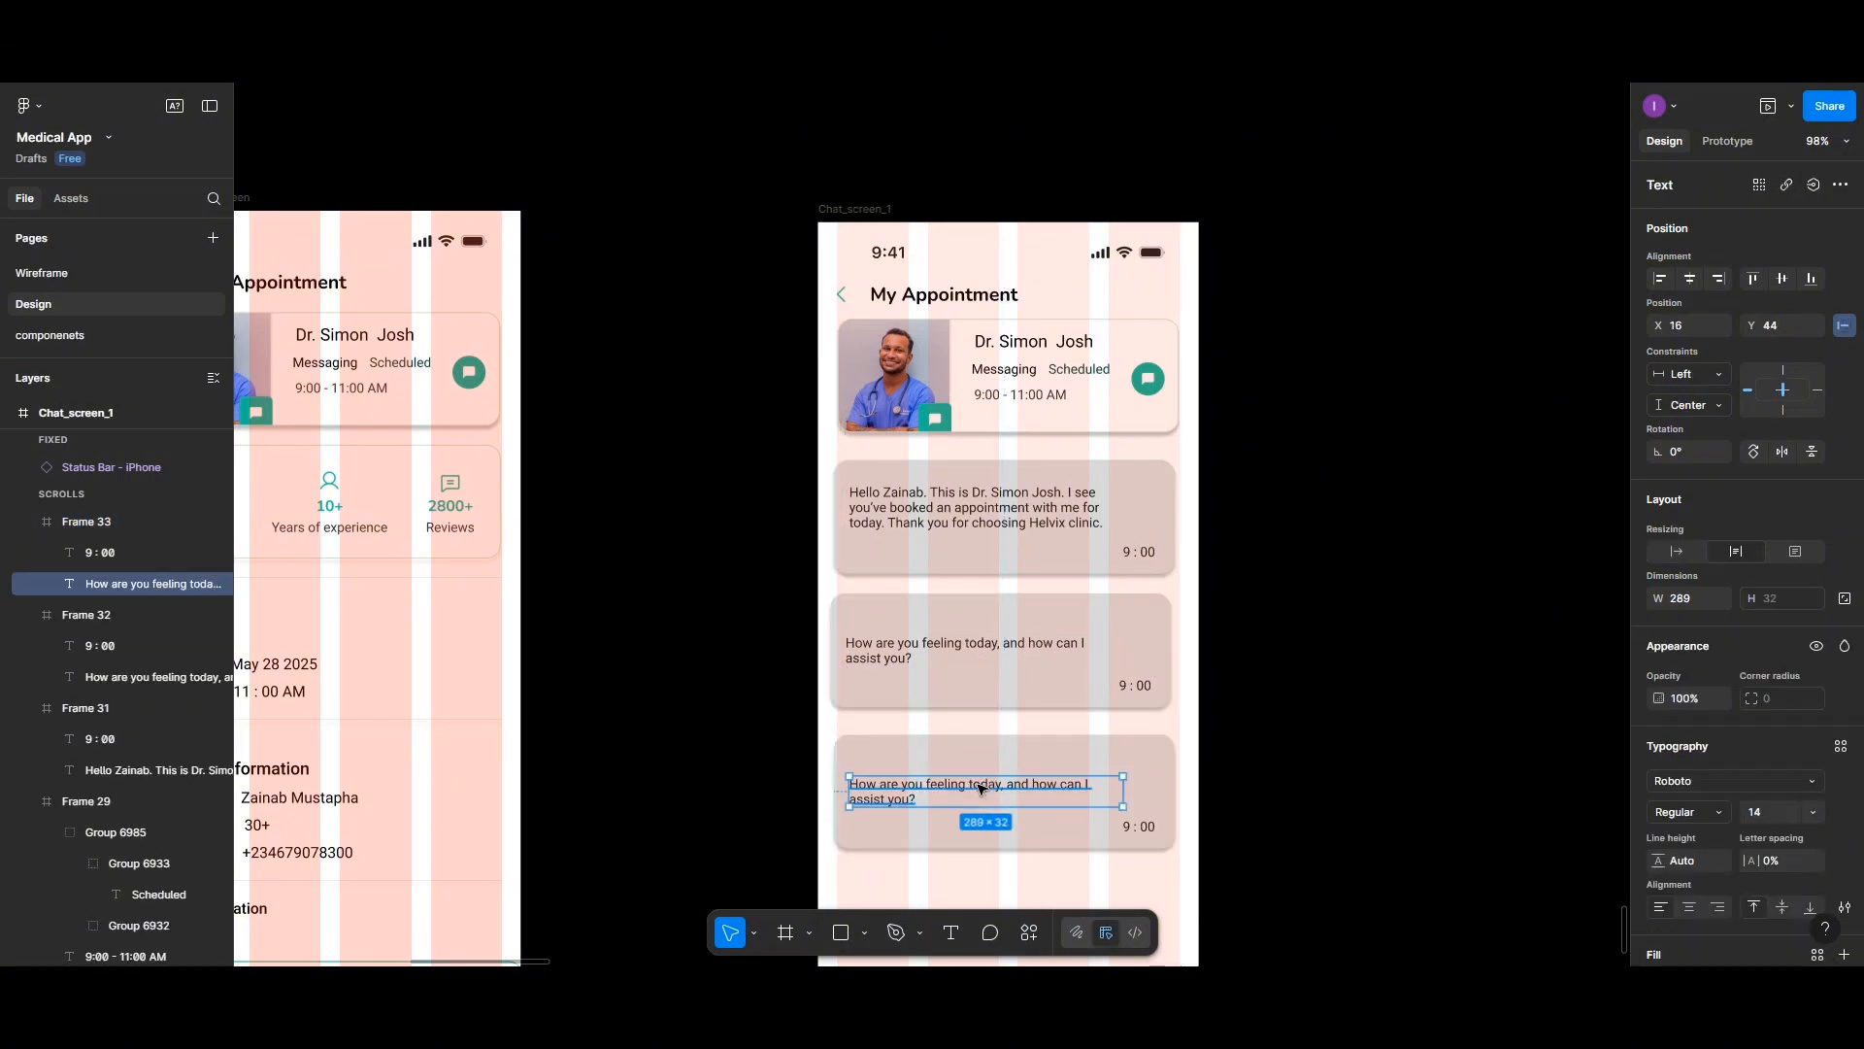
{"action": "double_click", "coordinate": [981, 788]}
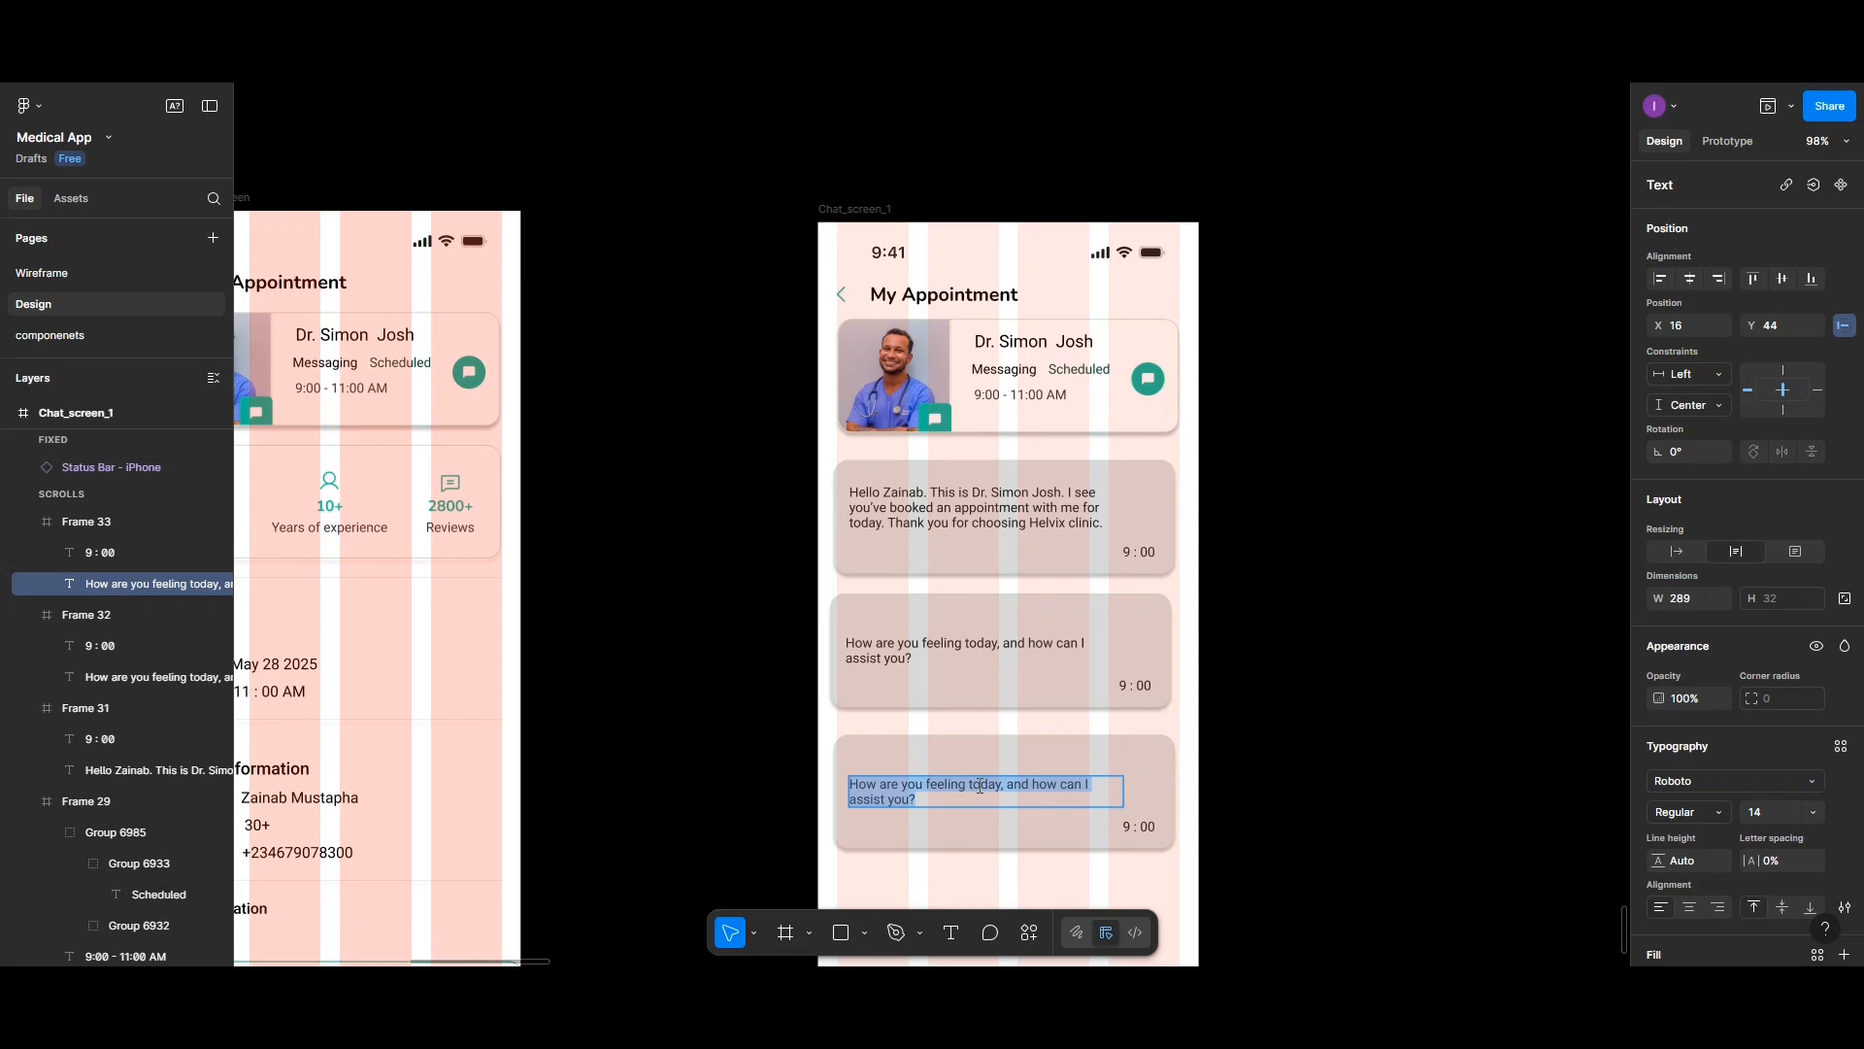
{"action": "type", "text": "F"}
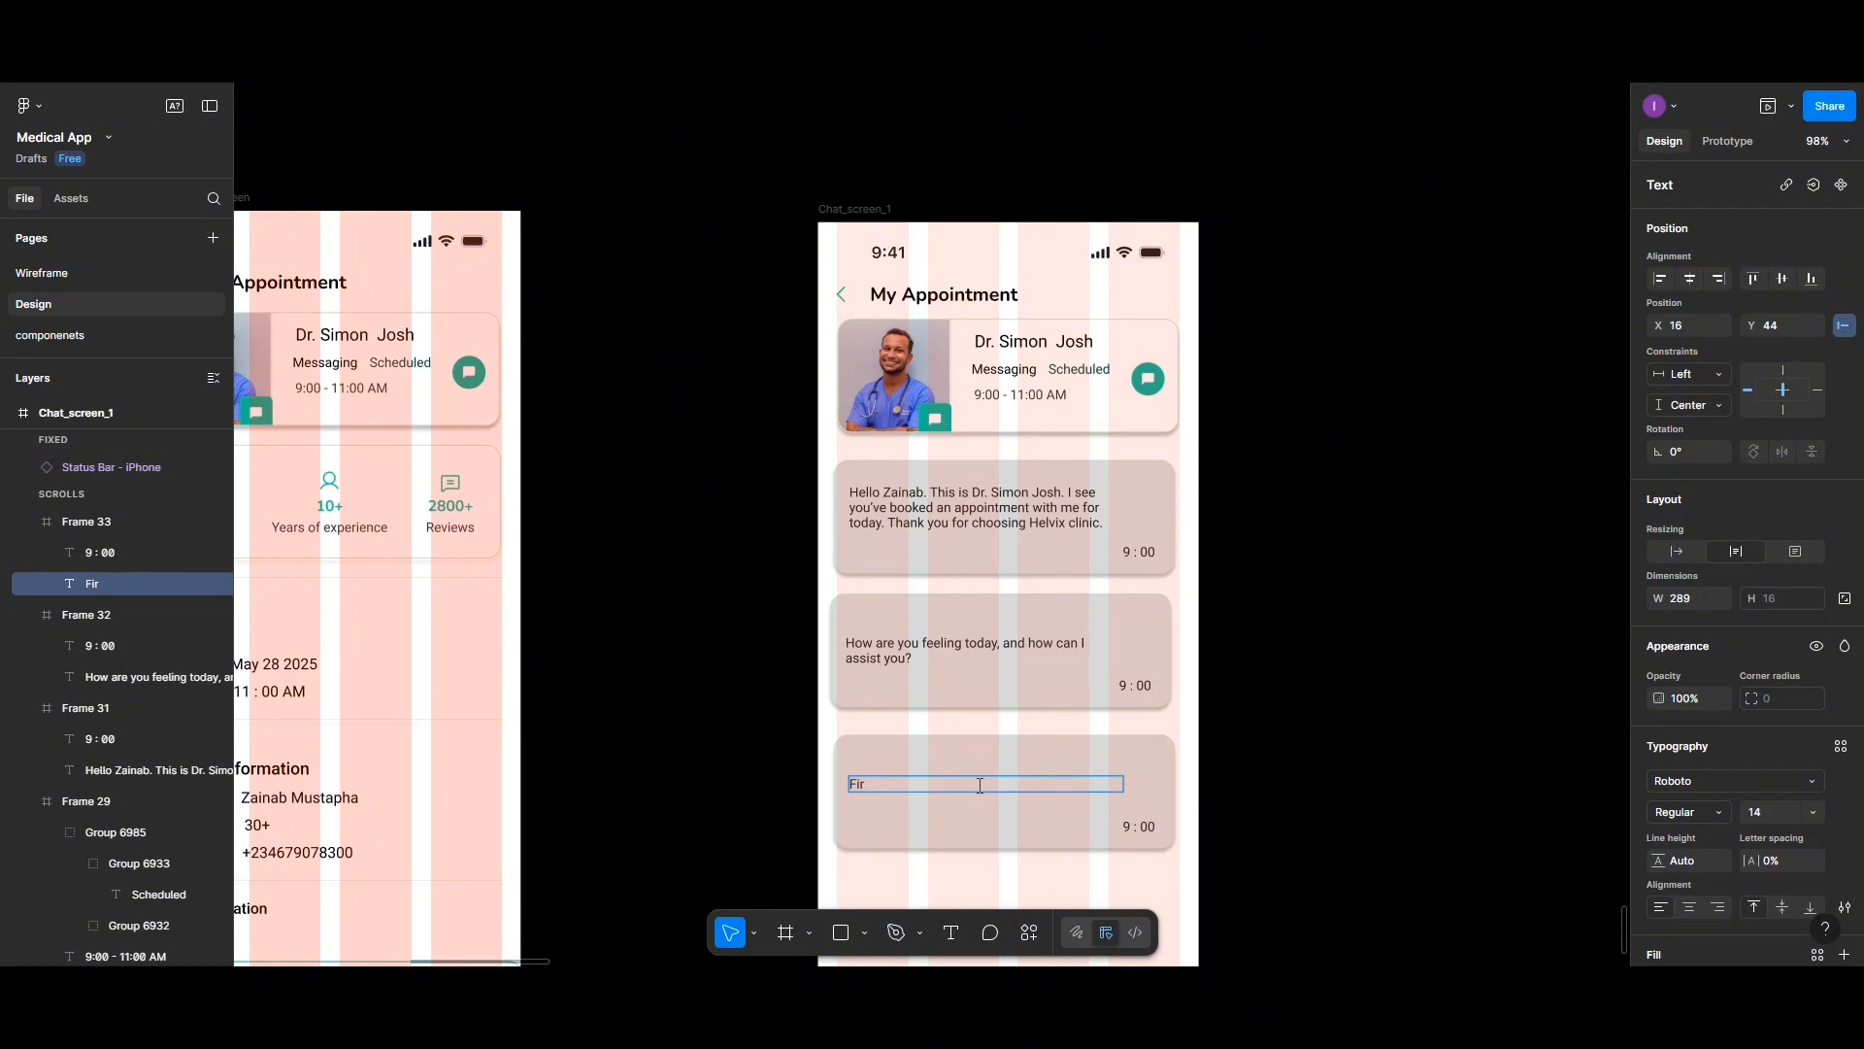
{"action": "type", "text": "irst"}
{"action": "key", "text": "BackSpace"}
{"action": "key", "text": "BackSpace"}
{"action": "key", "text": "BackSpace"}
- Copy the second card's message text and paste it as the third card's message
{"action": "left_click", "coordinate": [882, 645]}
{"action": "double_click", "coordinate": [883, 645]}
{"action": "key", "text": "ctrl+a"}
{"action": "key", "text": "ctrl+c"}
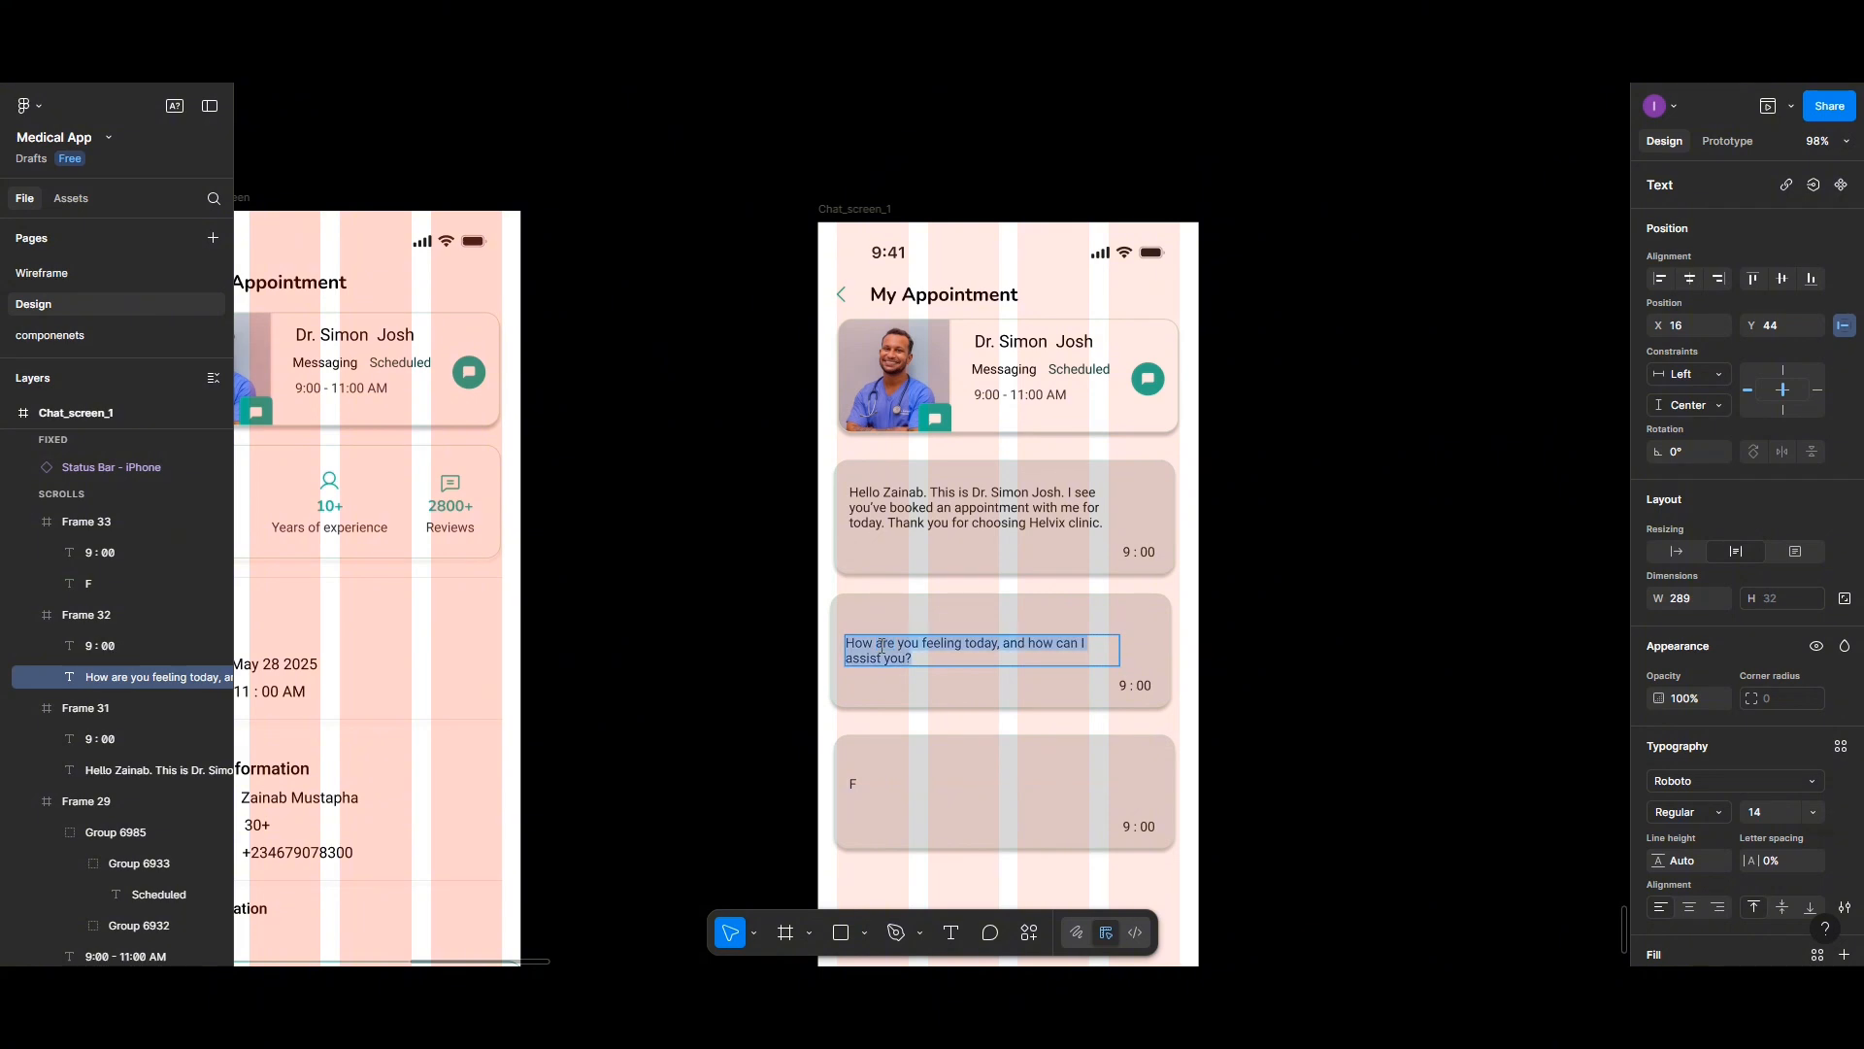
{"action": "left_click", "coordinate": [859, 784]}
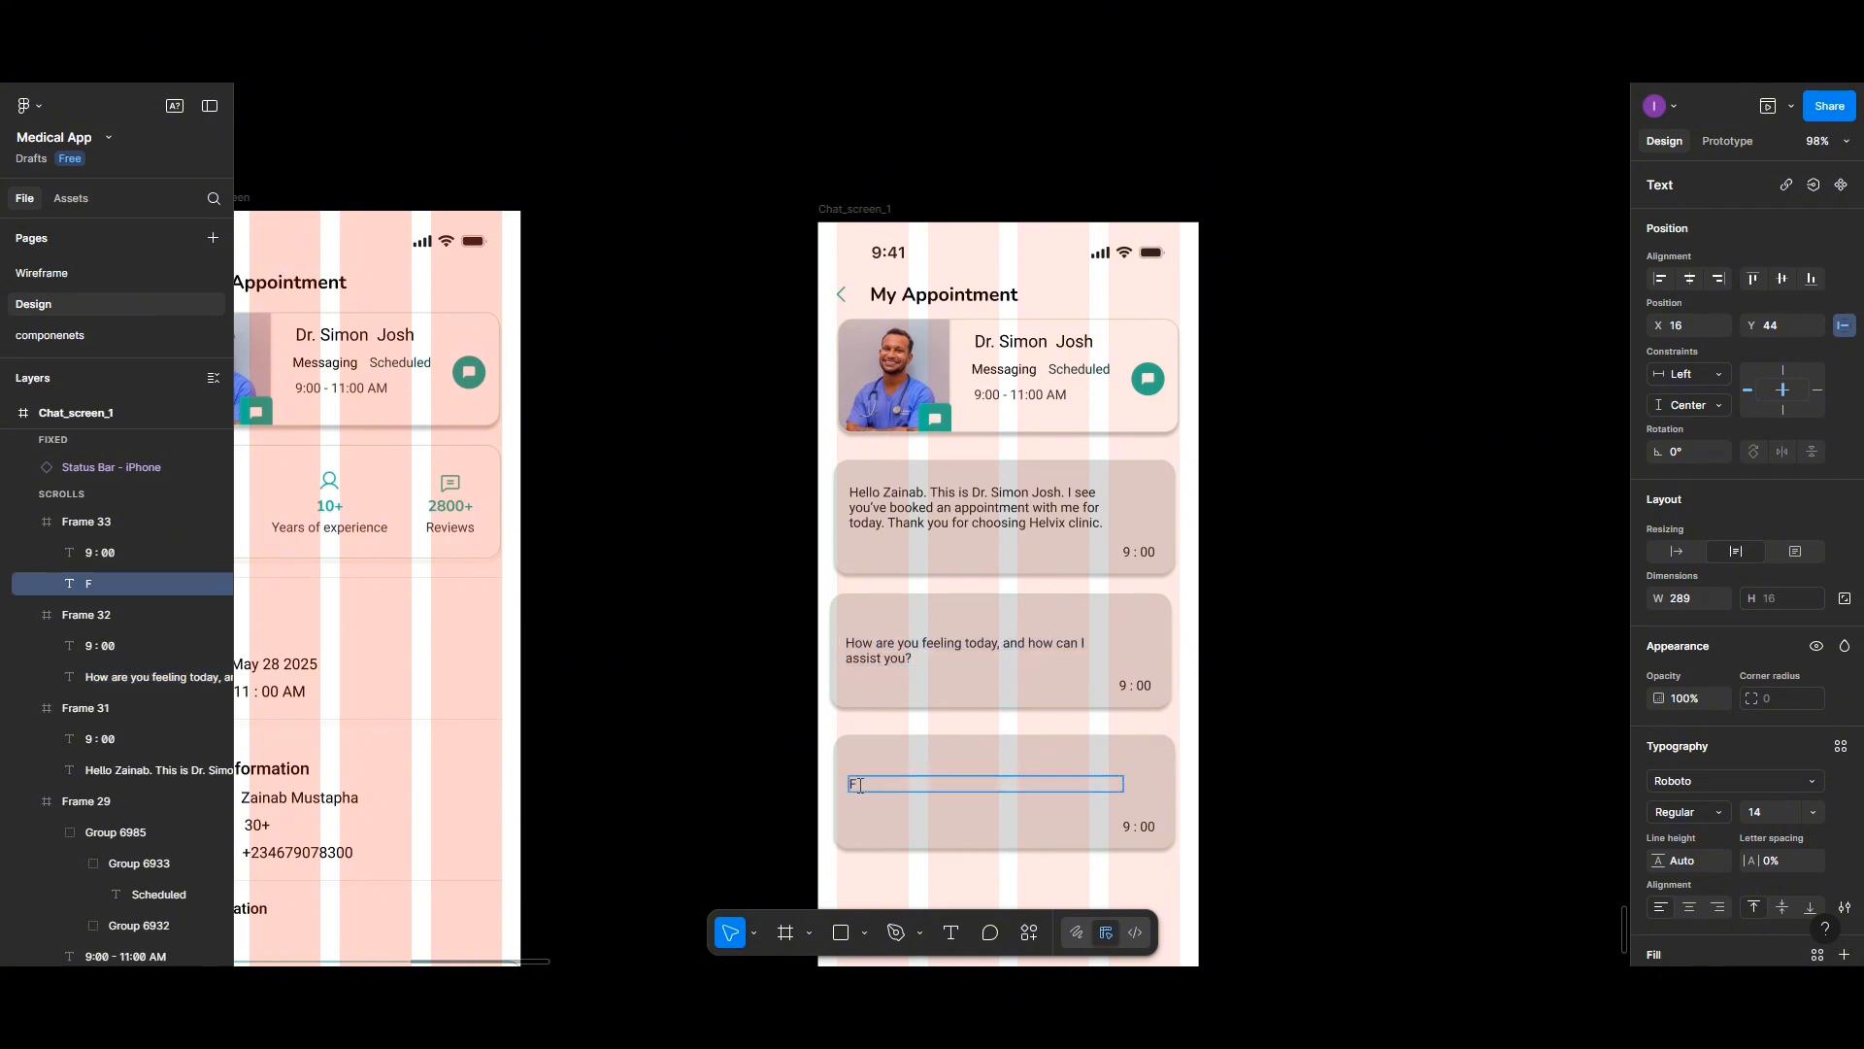
{"action": "key", "text": "BackSpace"}
{"action": "key", "text": "ctrl+v"}
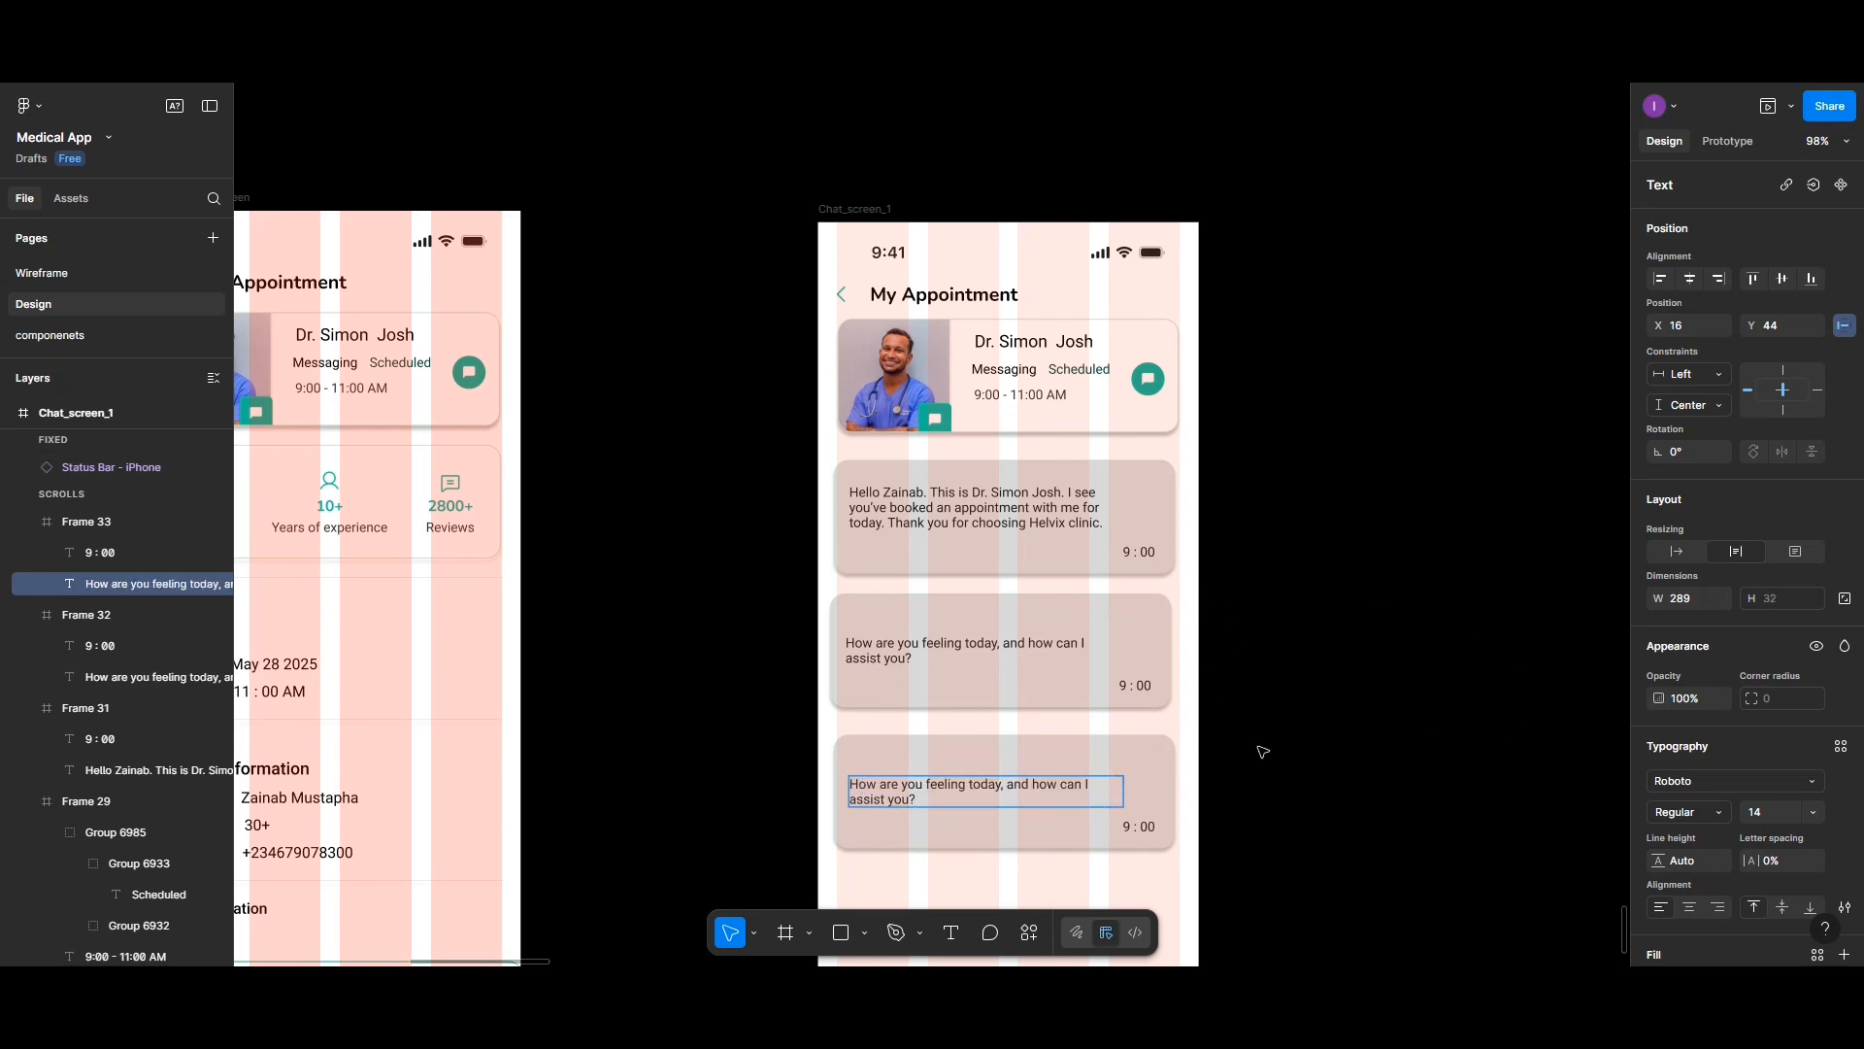
- Change the third card's timestamp to 9 : 01
{"action": "left_click", "coordinate": [1157, 827]}
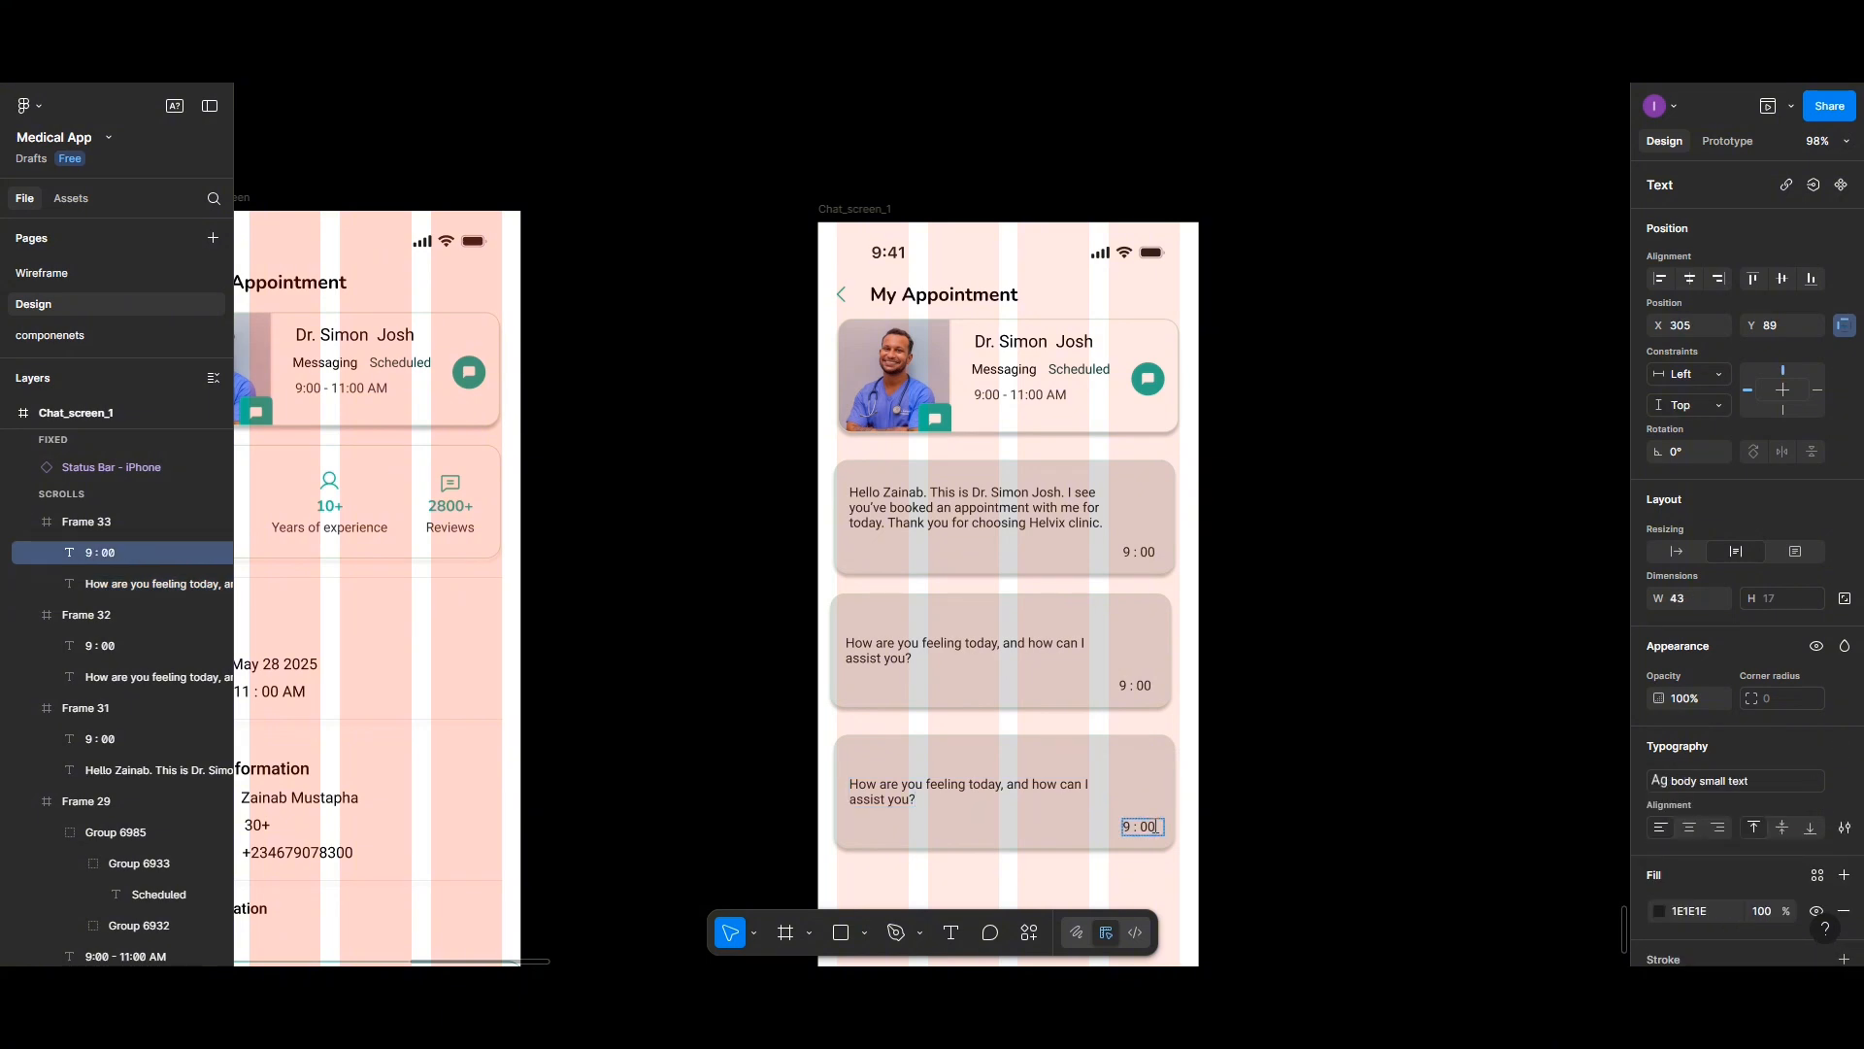
{"action": "key", "text": "BackSpace"}
{"action": "type", "text": "1"}
{"action": "key", "text": "Escape"}
{"action": "key", "text": "Escape"}
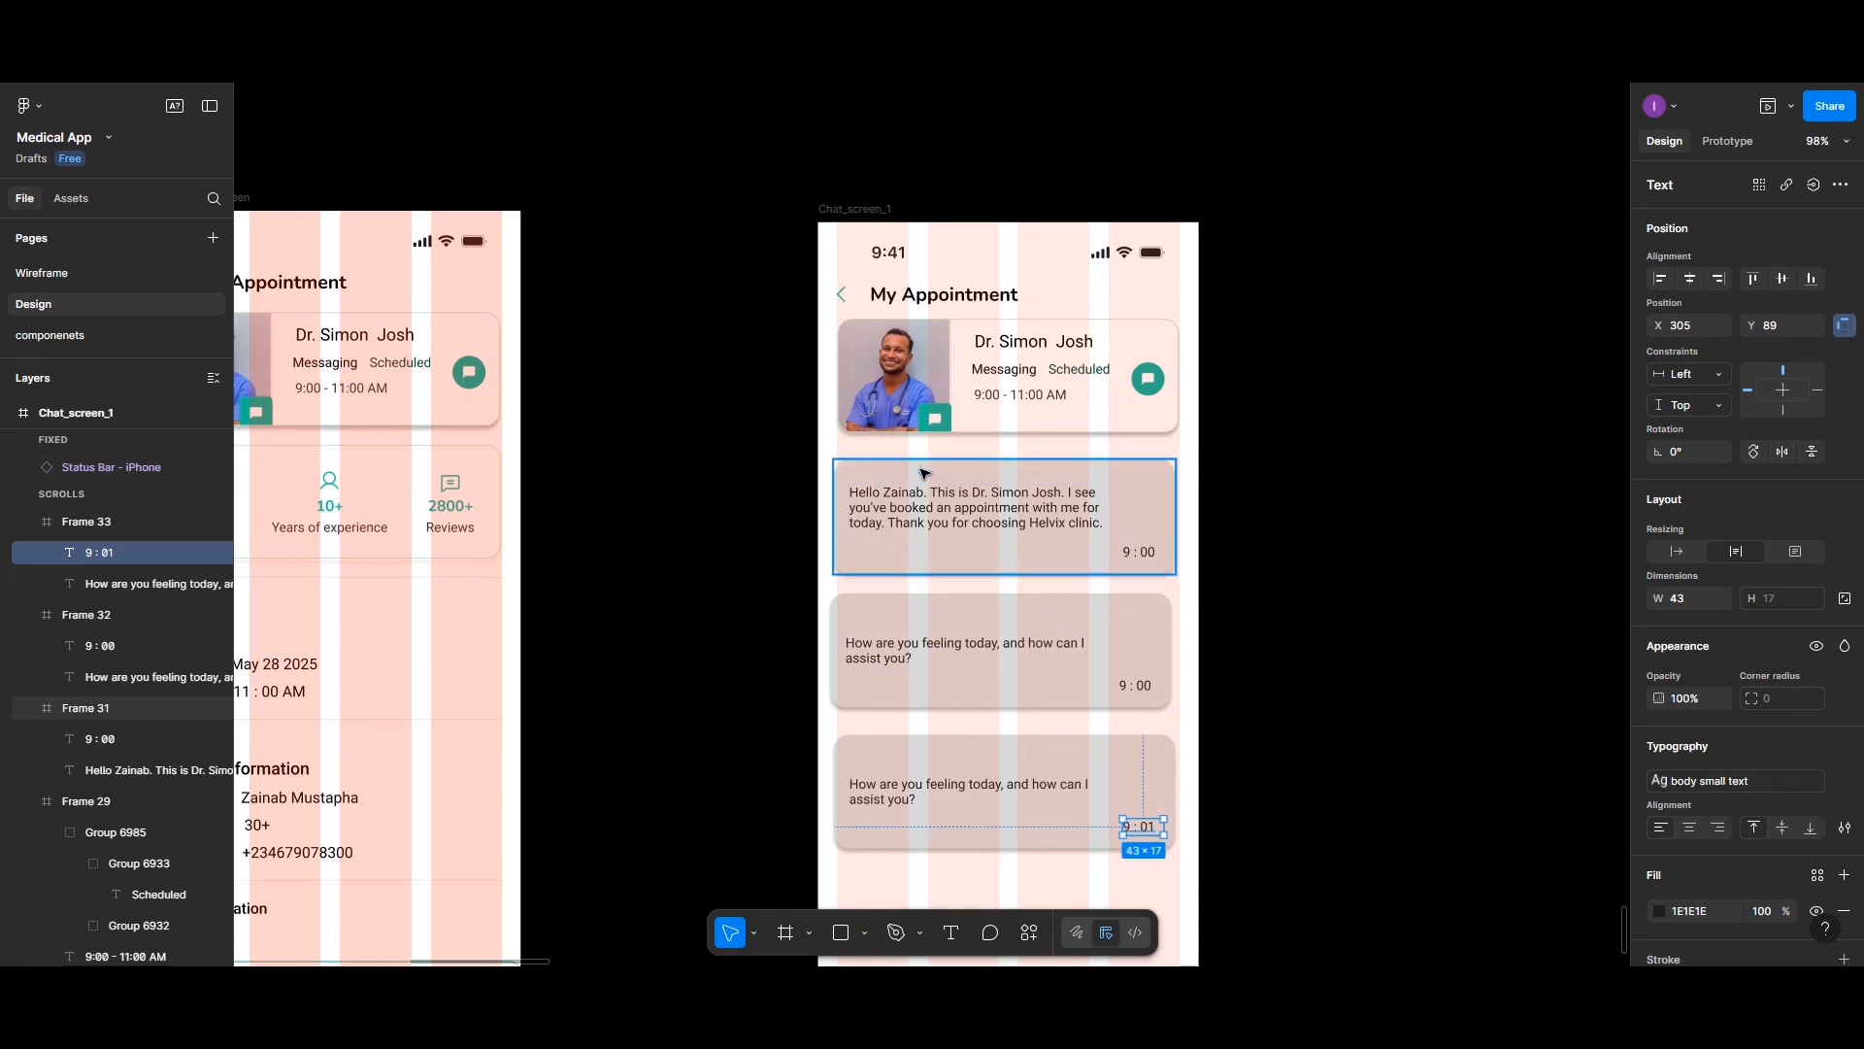
- Centre-align the second and third message cards and set the spacing between them to 20
{"action": "left_click", "coordinate": [895, 660], "text": "shift"}
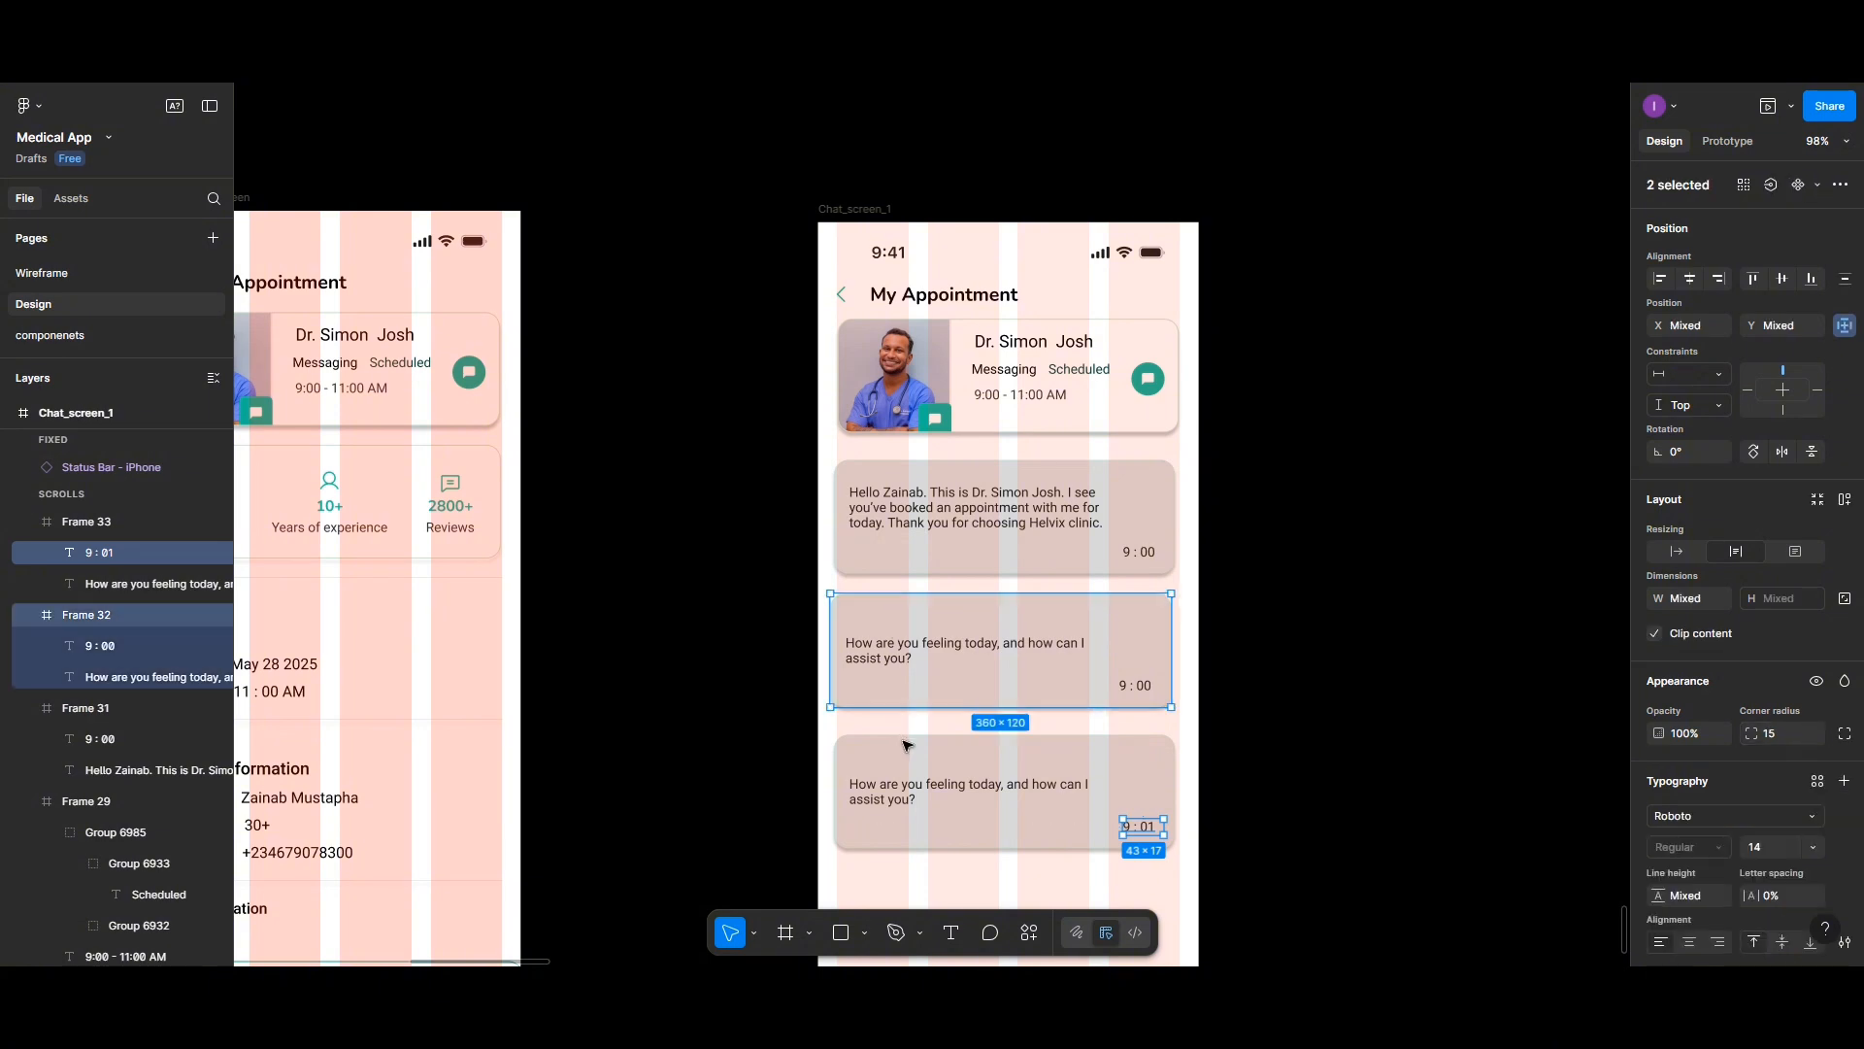
{"action": "left_click", "coordinate": [913, 758], "text": "shift"}
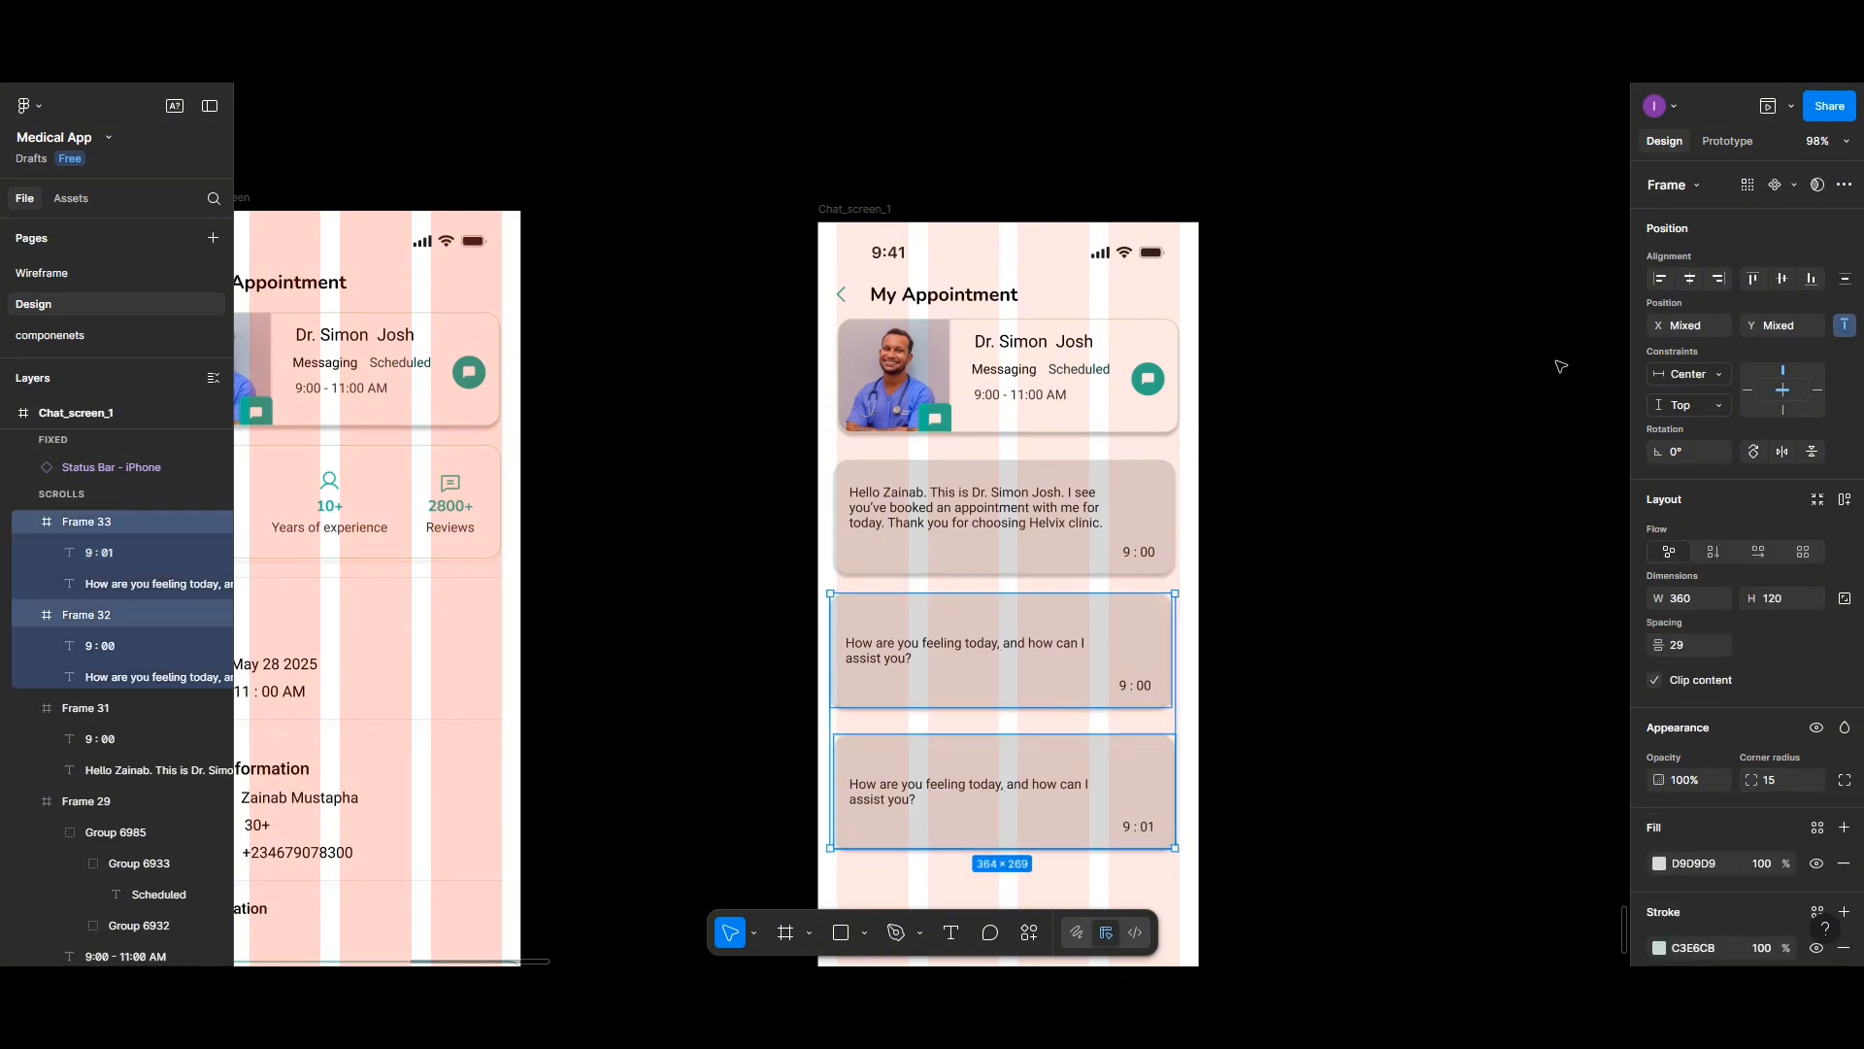
{"action": "left_click", "coordinate": [1688, 281]}
{"action": "left_click", "coordinate": [1848, 290]}
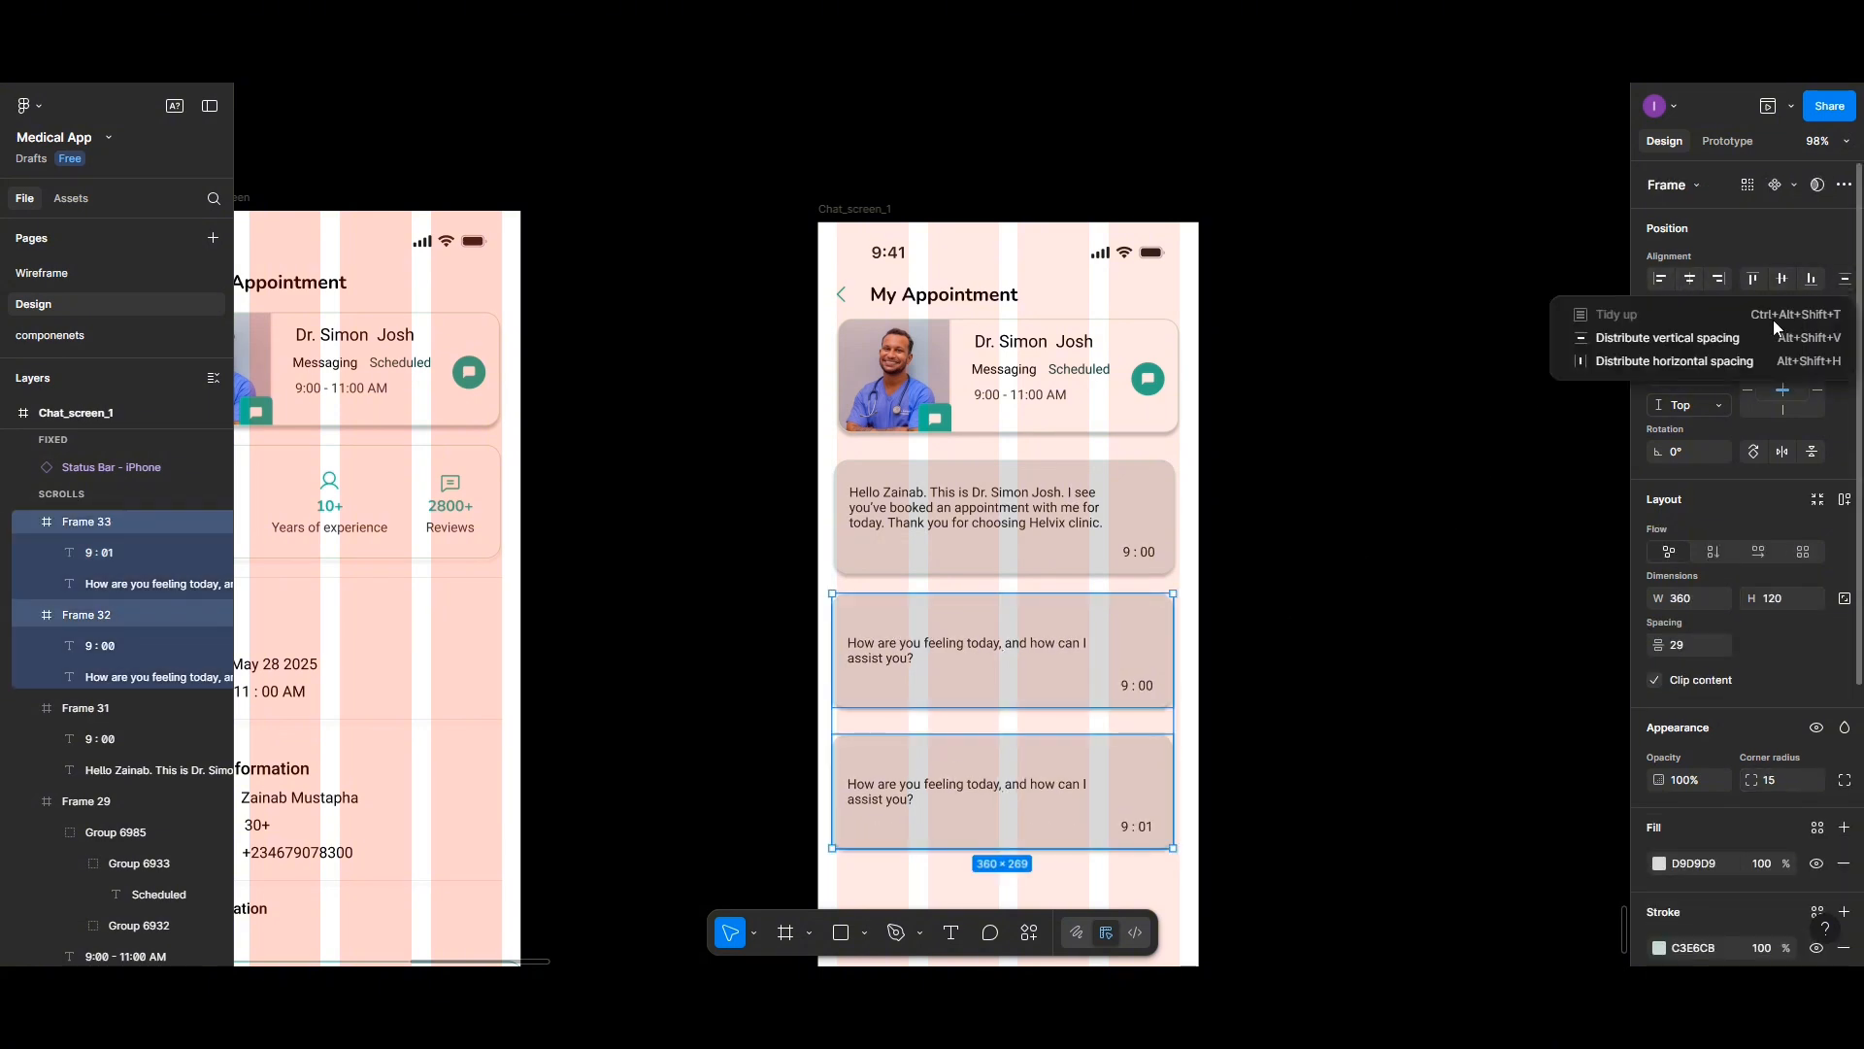
{"action": "left_click", "coordinate": [1721, 335]}
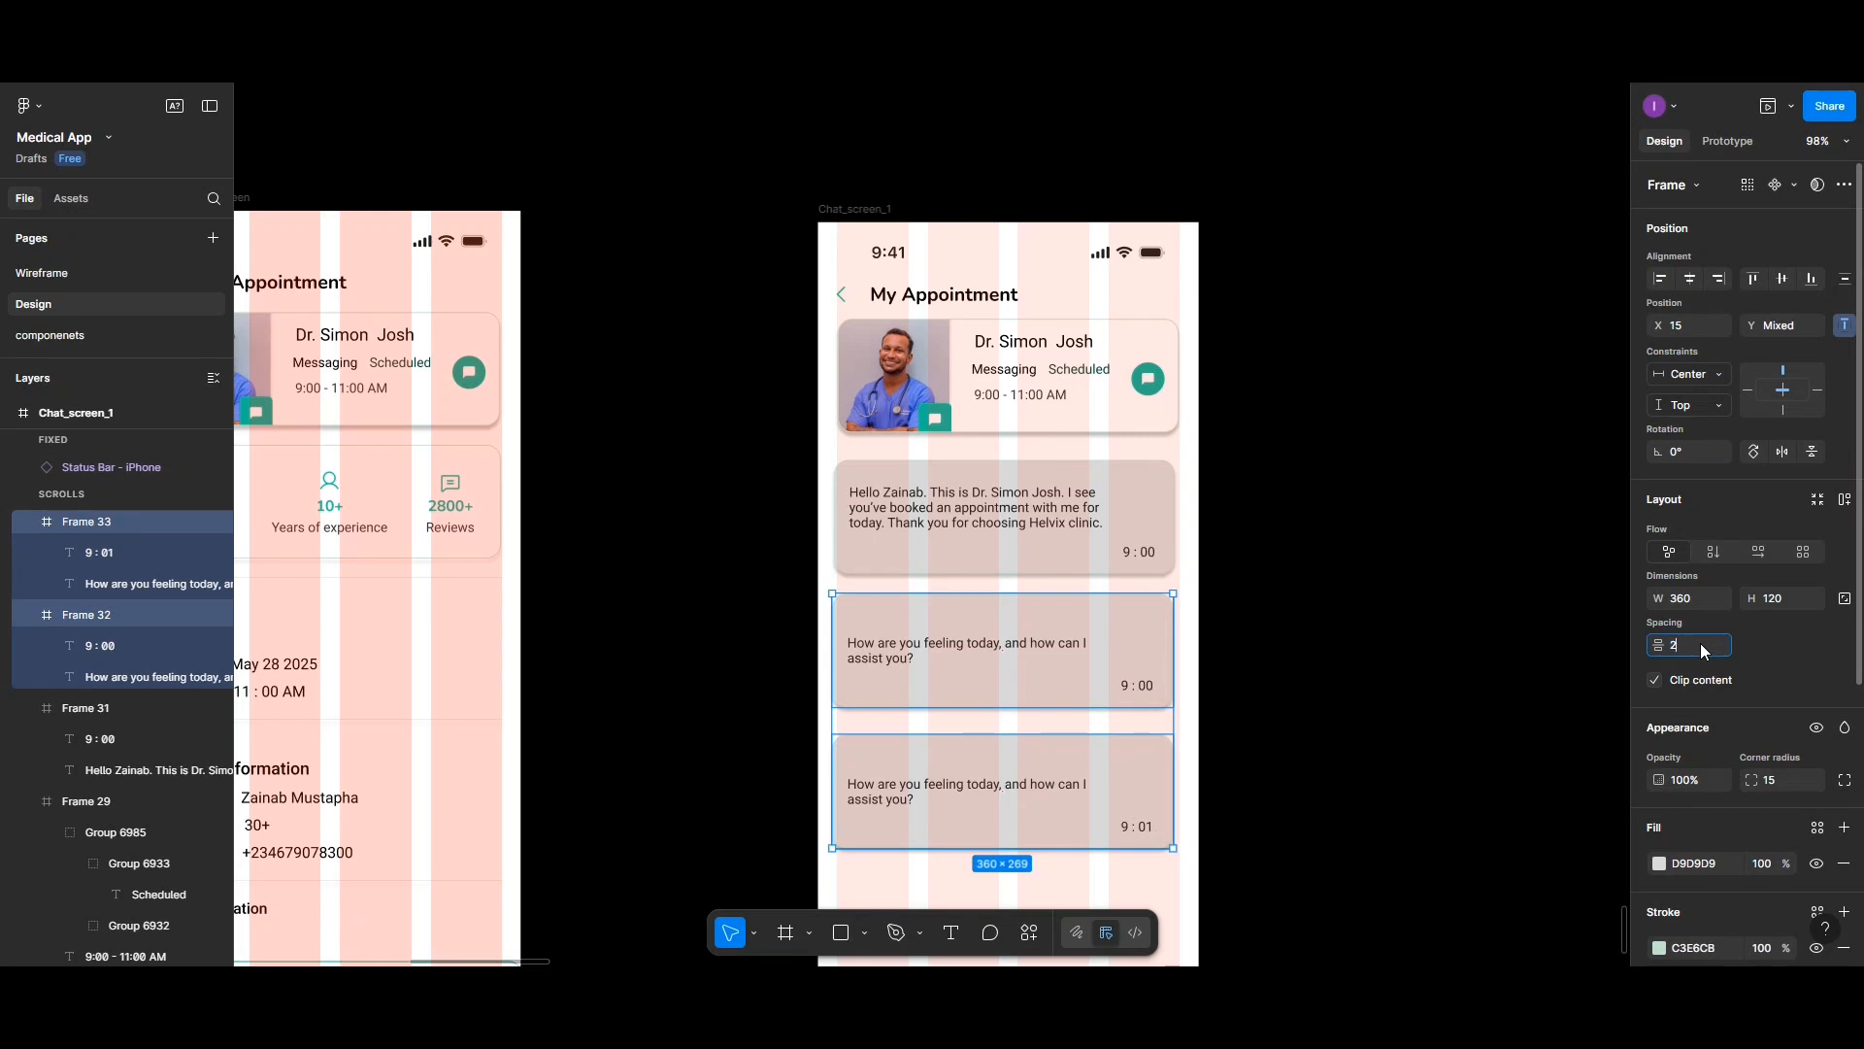
{"action": "key", "text": "Return"}
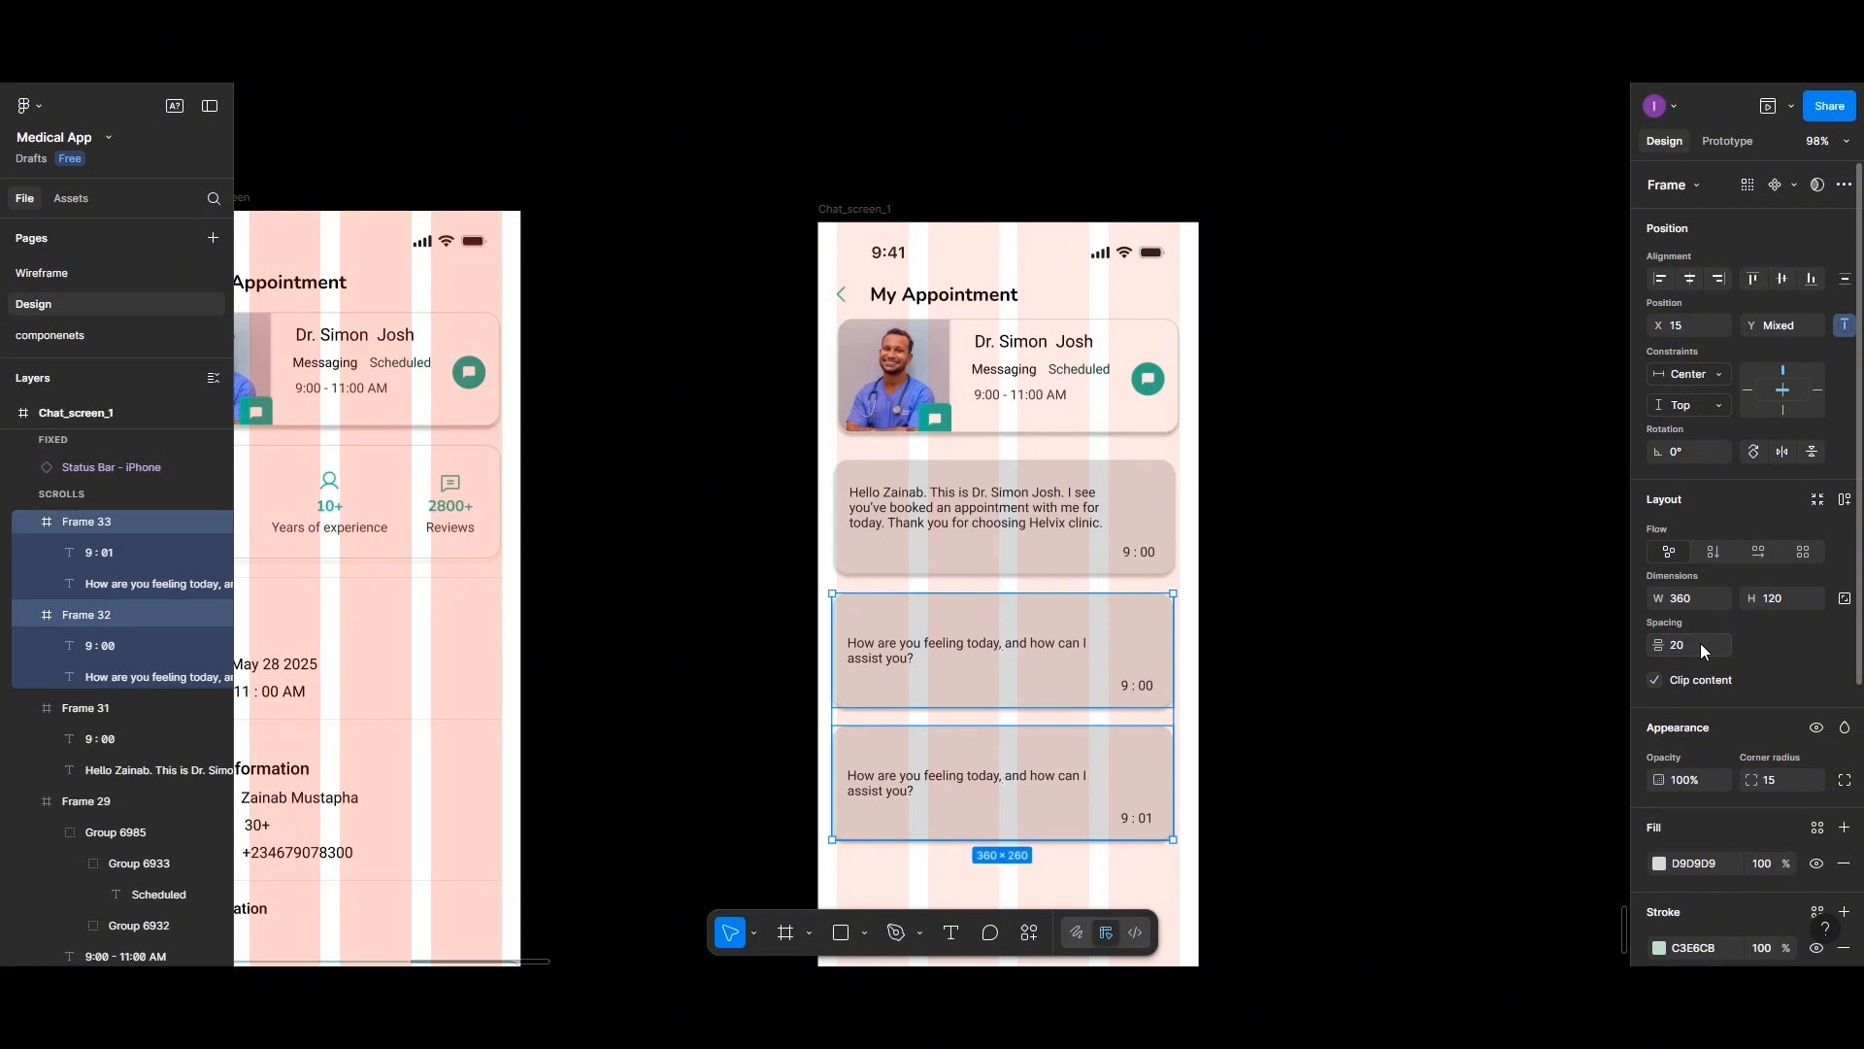
- Set the spacing between all three message cards to 20
{"action": "left_click", "coordinate": [1028, 537], "text": "shift"}
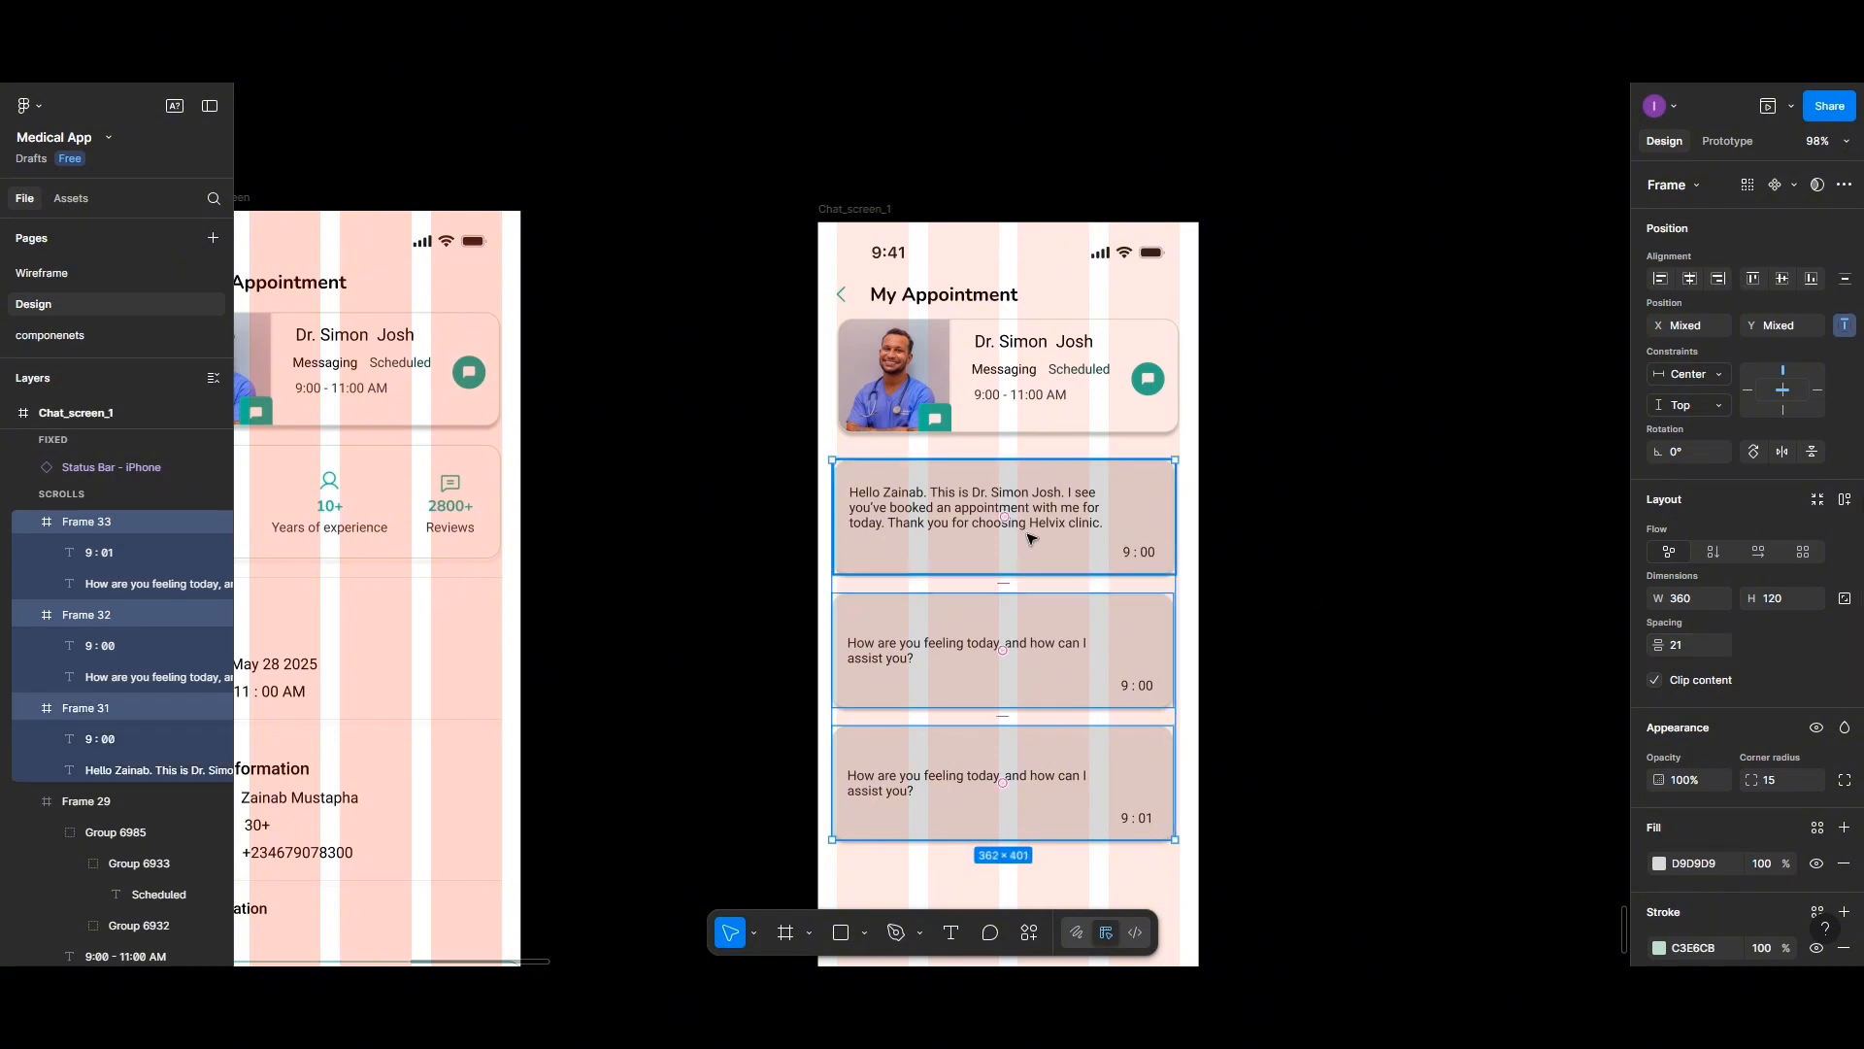
{"action": "left_click", "coordinate": [1705, 649]}
{"action": "type", "text": "20"}
{"action": "key", "text": "Return"}
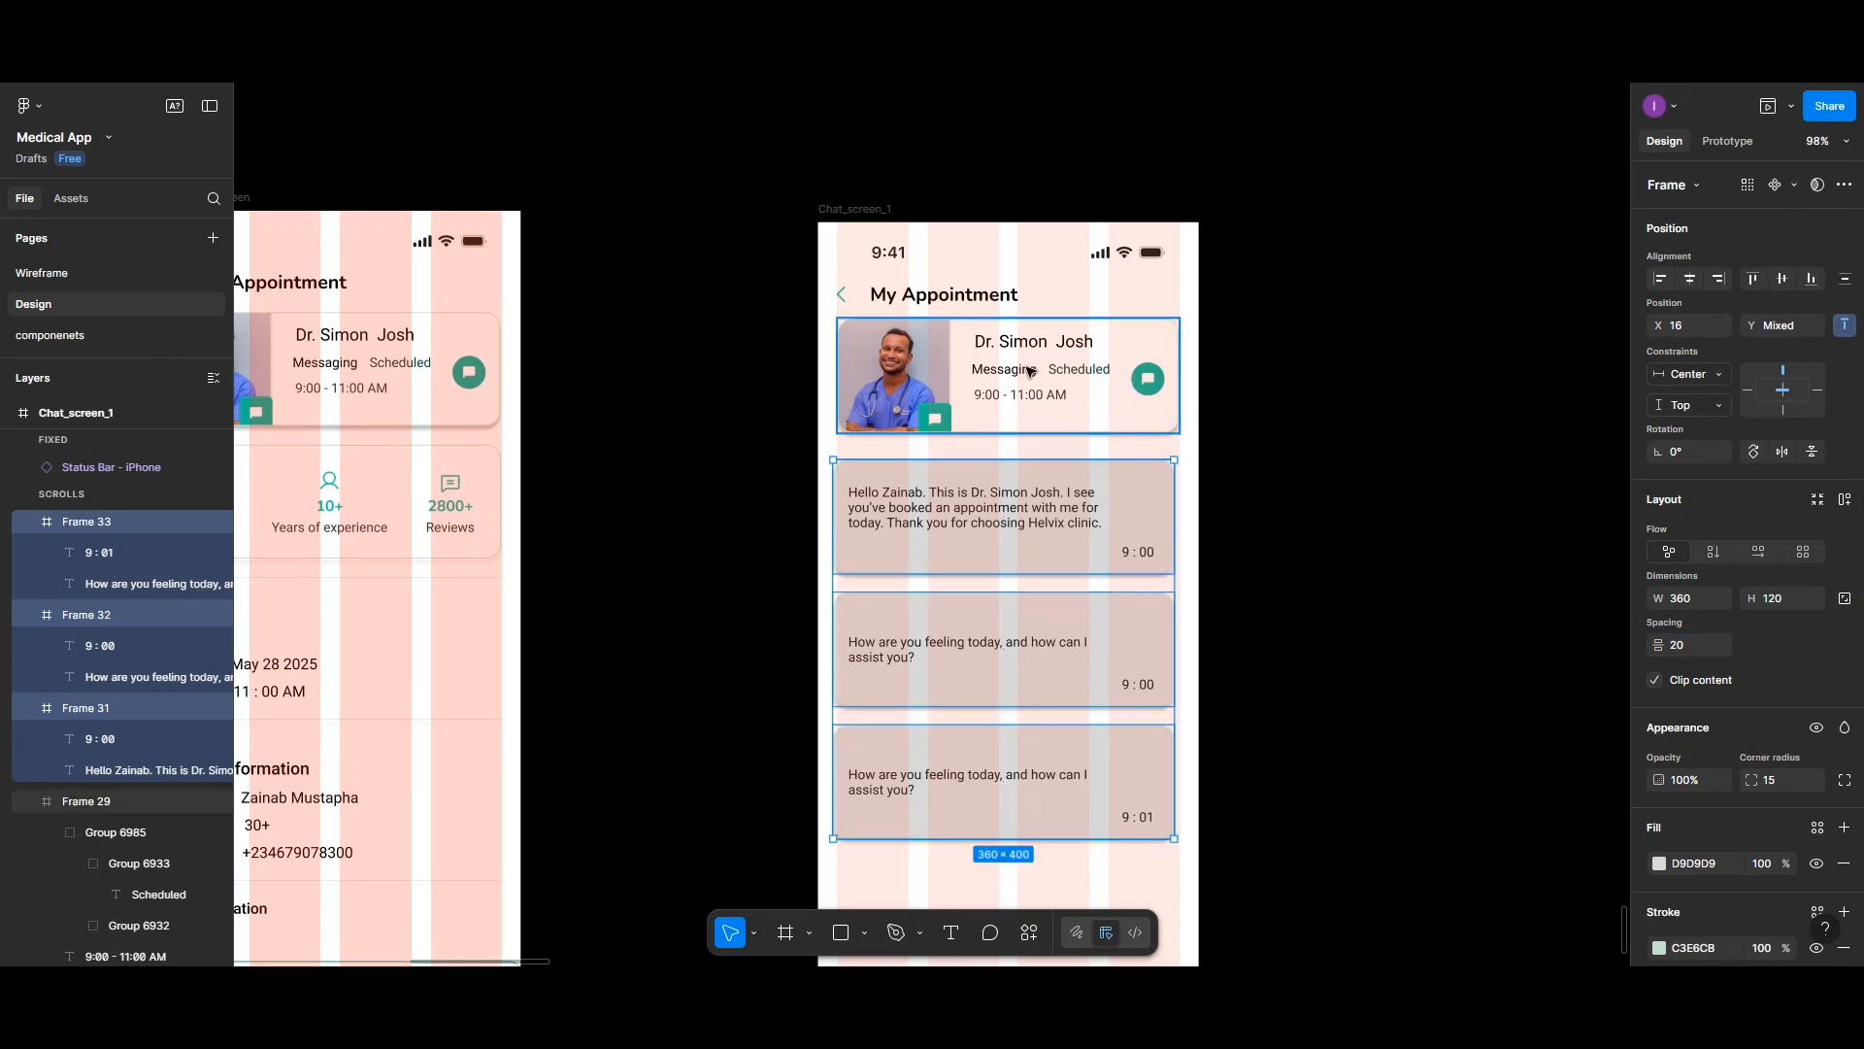
- Delete the chat icon and the Messaging and Scheduled labels from the doctor header card
{"action": "scroll", "coordinate": [1057, 456], "scroll_direction": "up", "scroll_amount": 1}
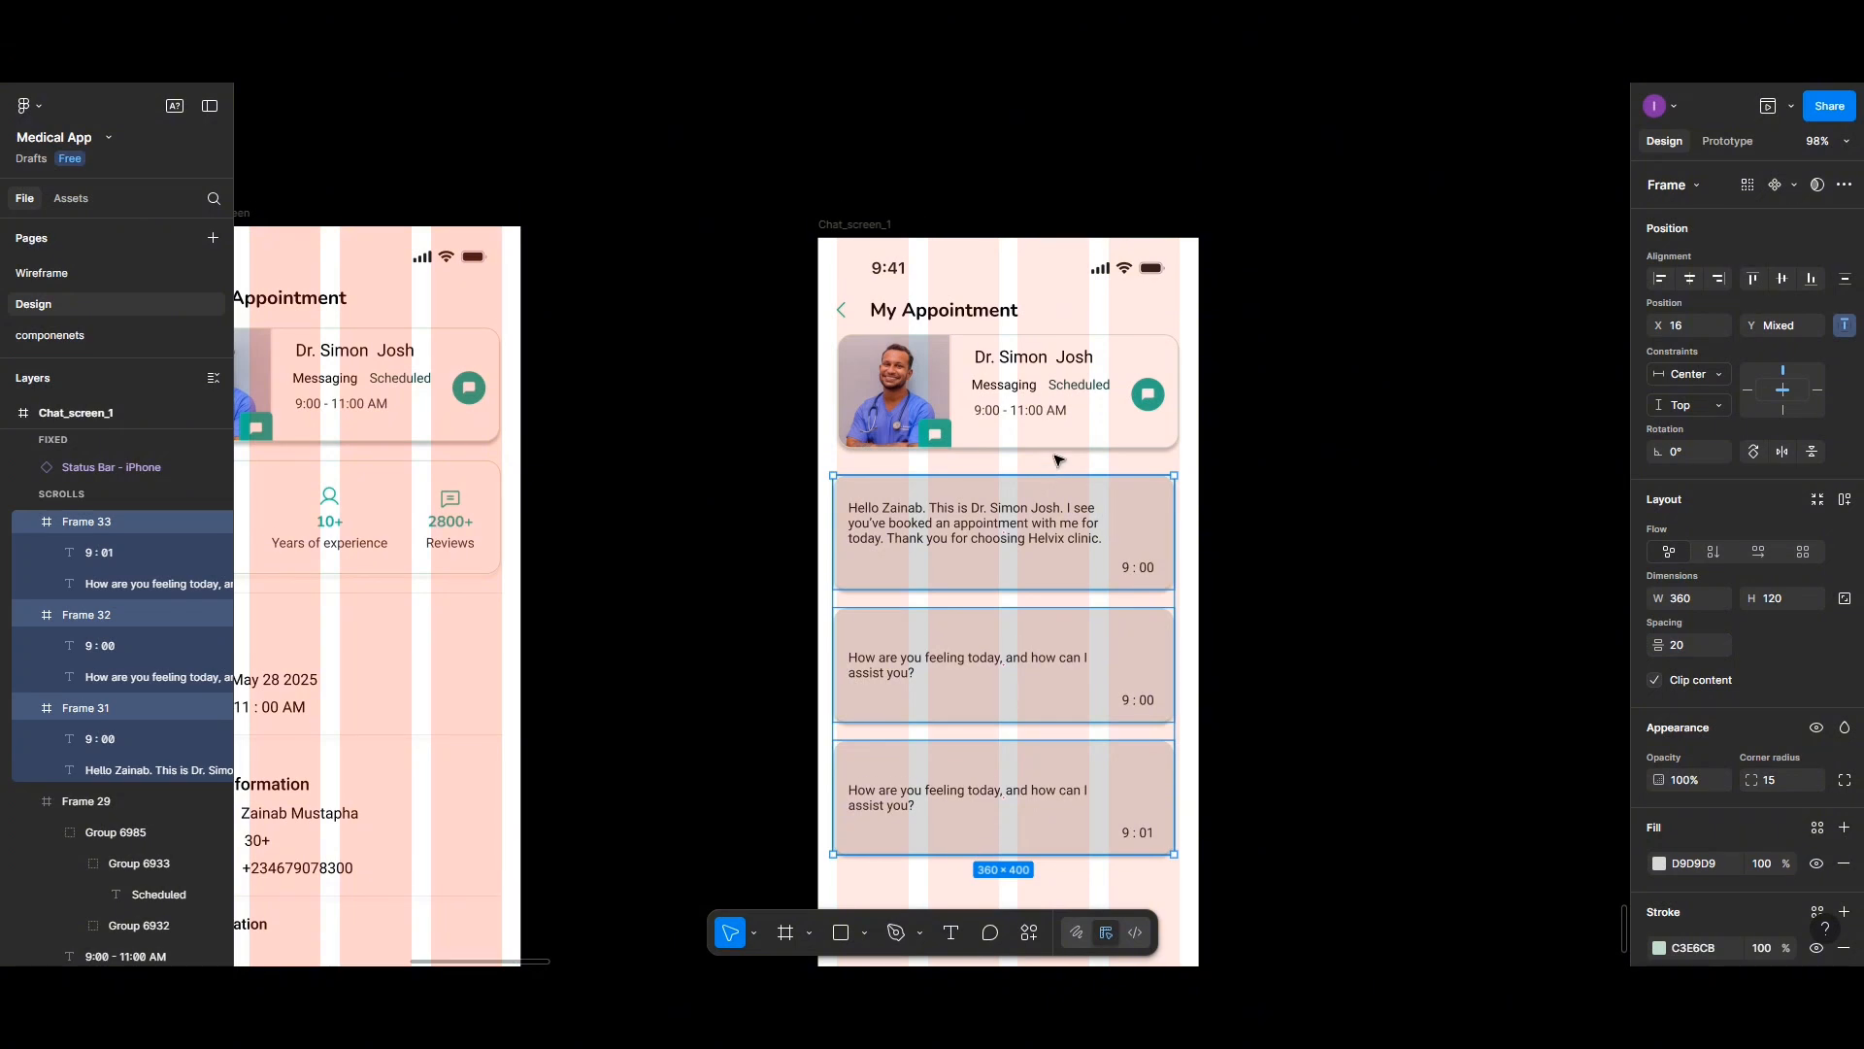
{"action": "double_click", "coordinate": [1148, 408]}
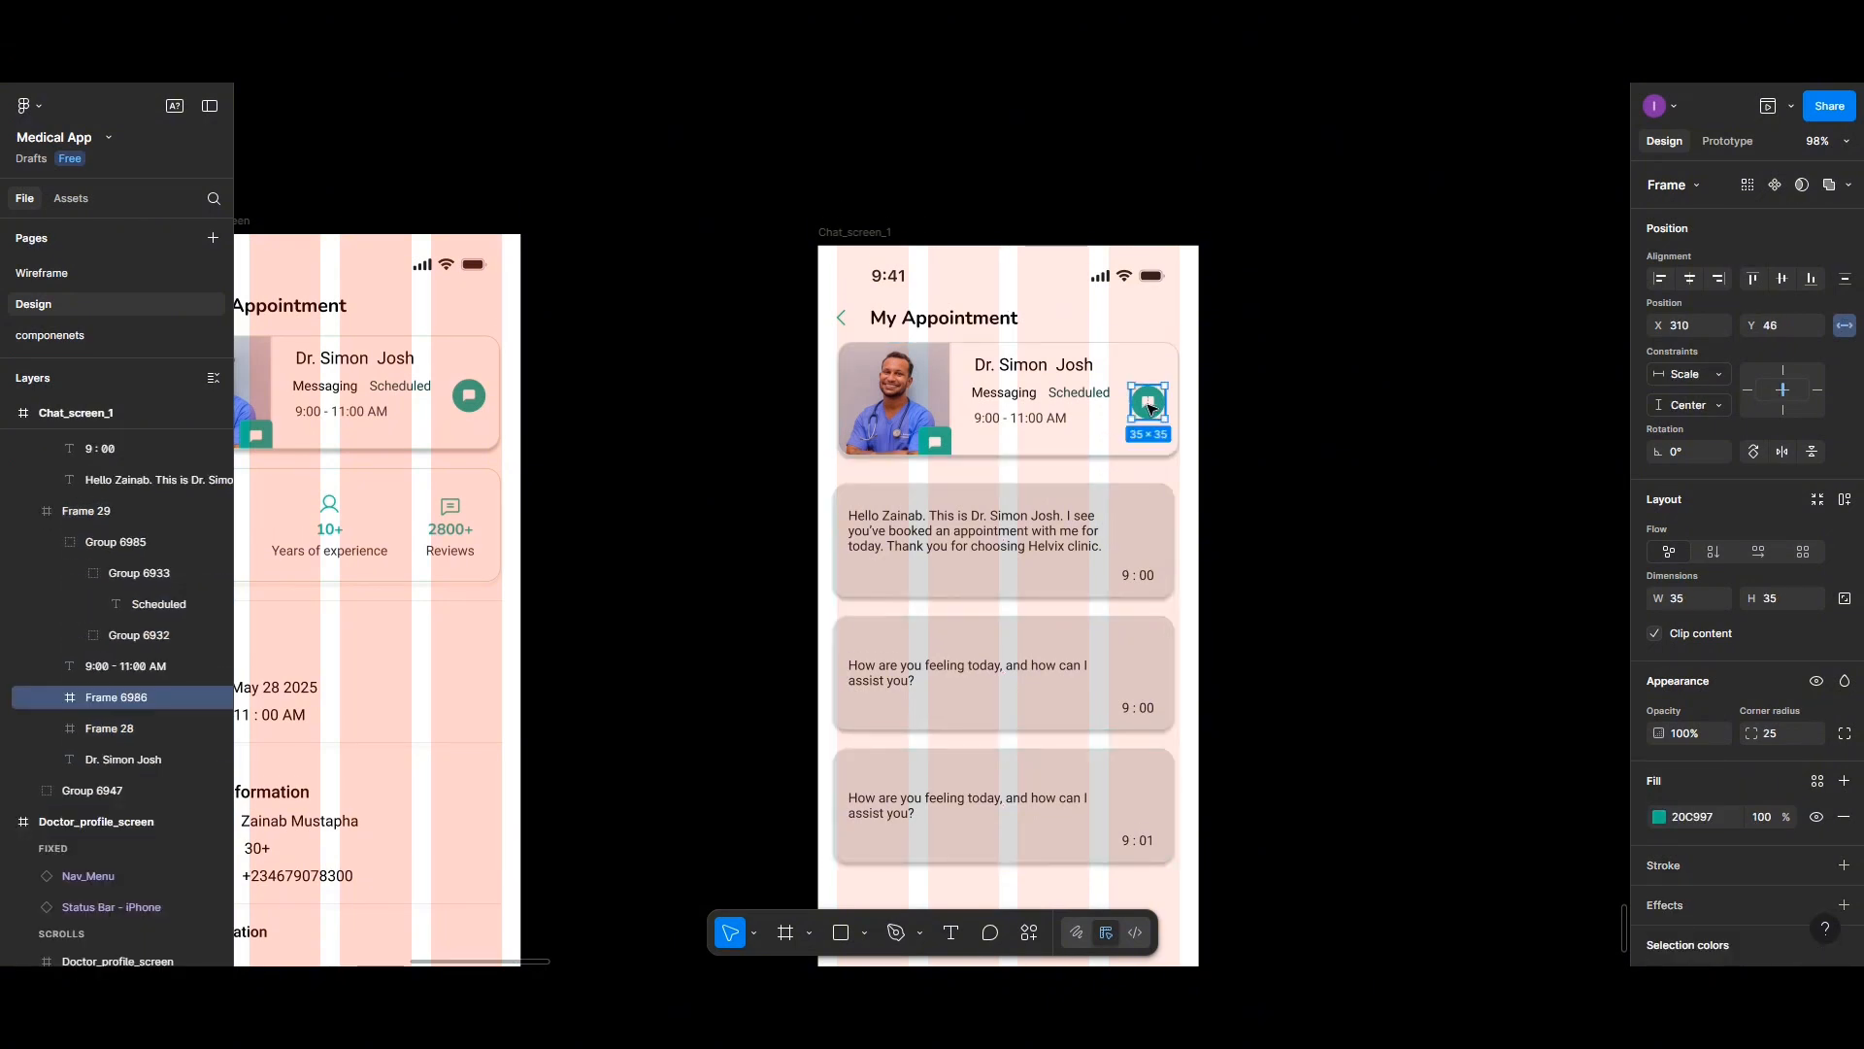
{"action": "key", "text": "Delete"}
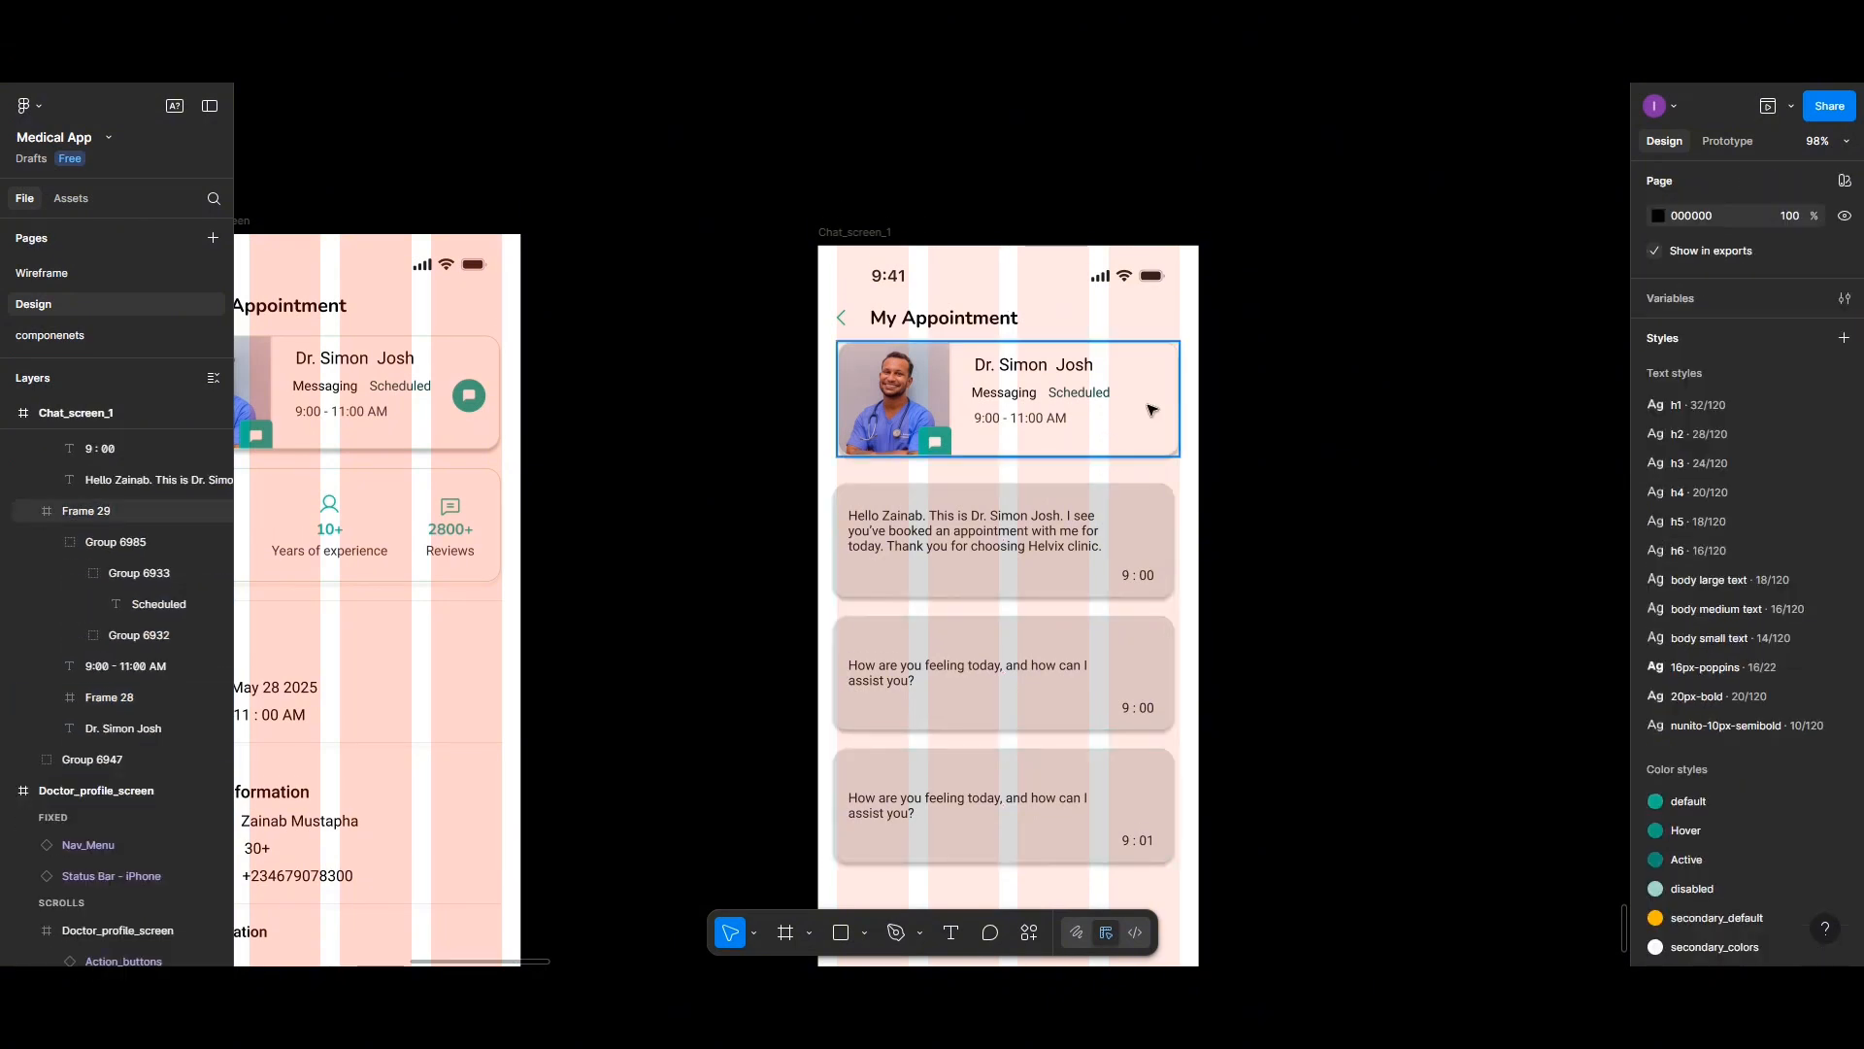
{"action": "double_click", "coordinate": [1049, 400]}
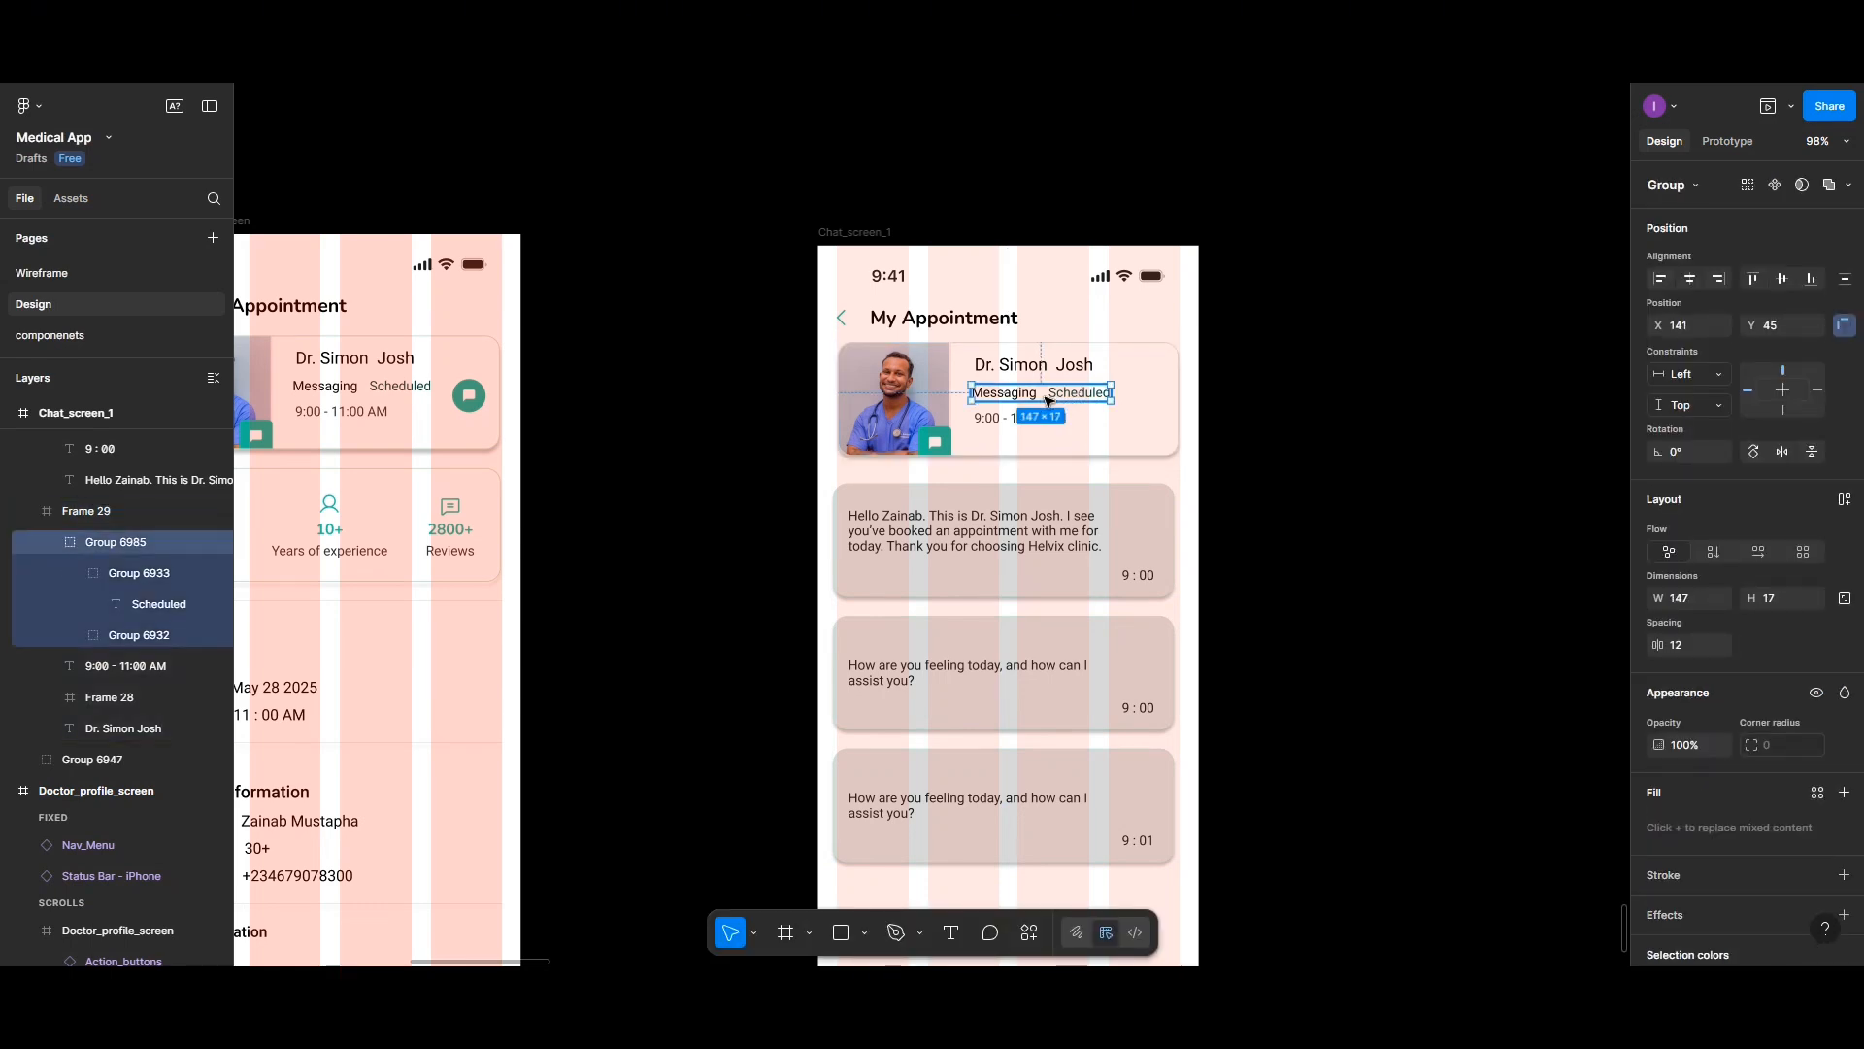
{"action": "key", "text": "Delete"}
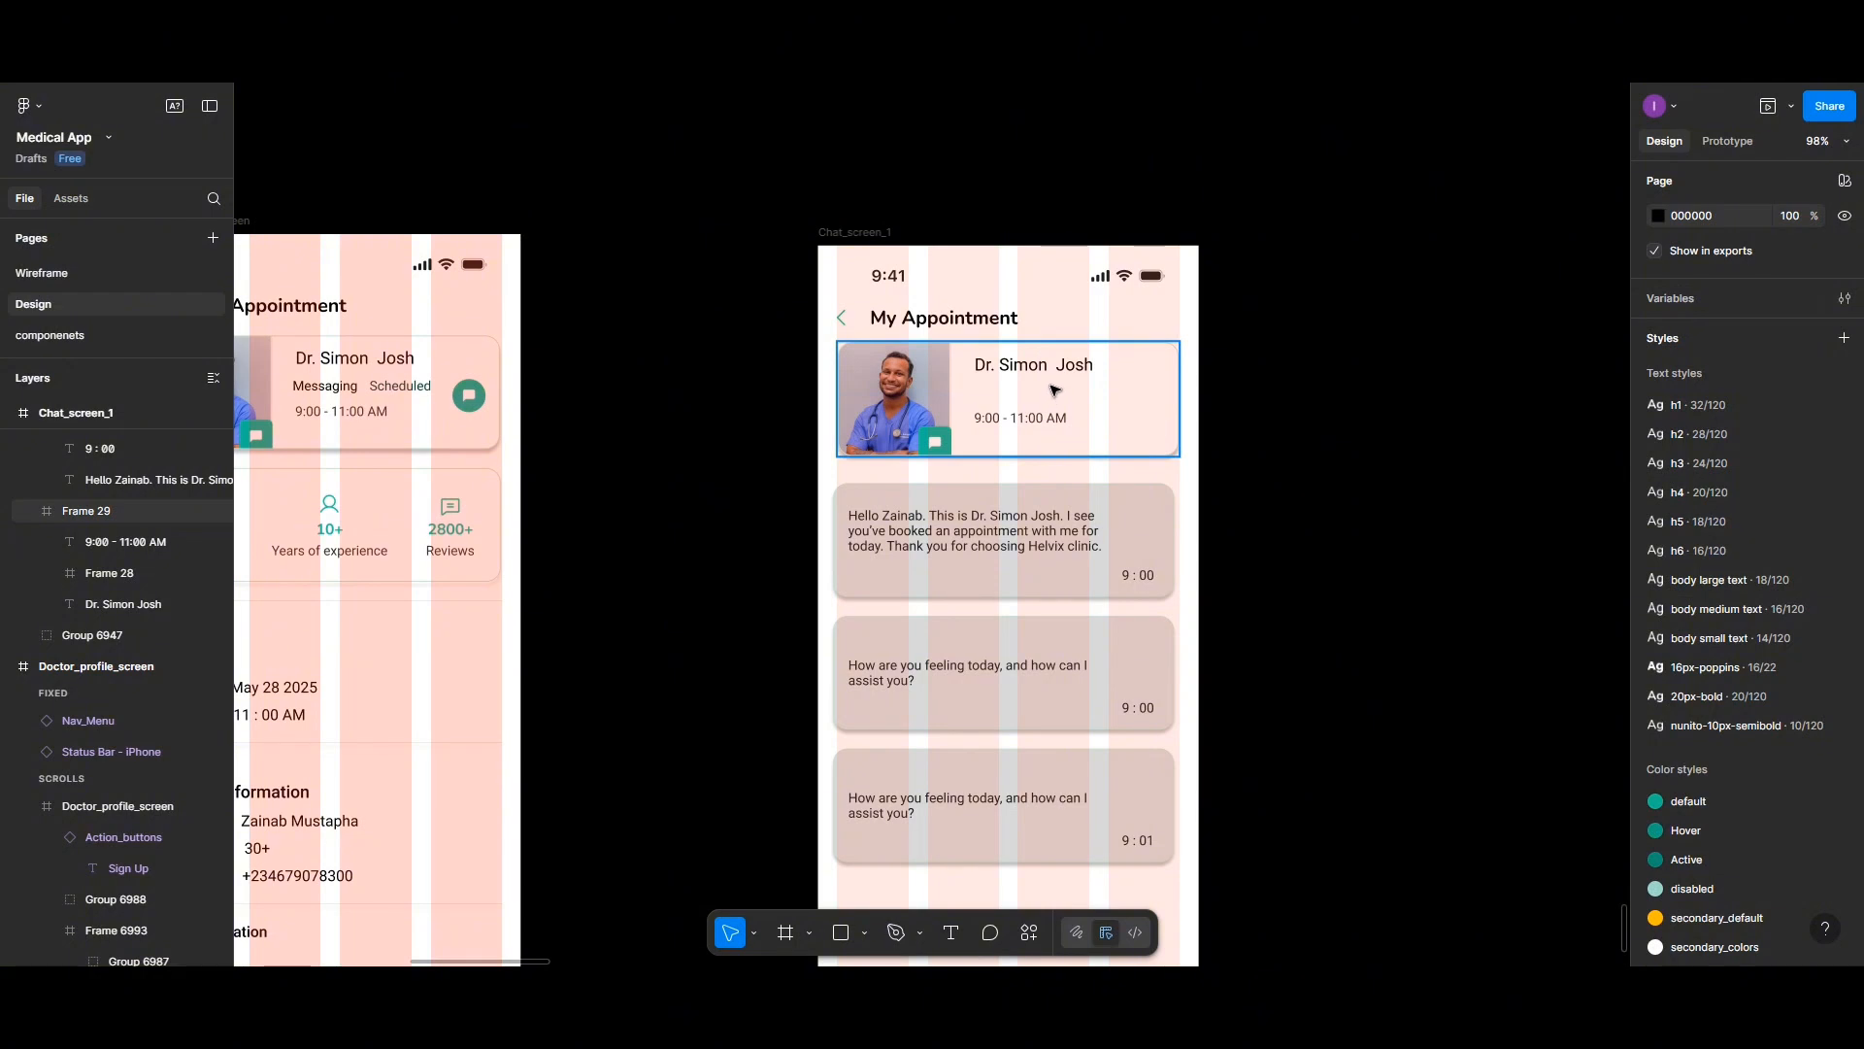
- Set 10 spacing between the doctor's name and time texts and group them together
{"action": "left_click", "coordinate": [1031, 369]}
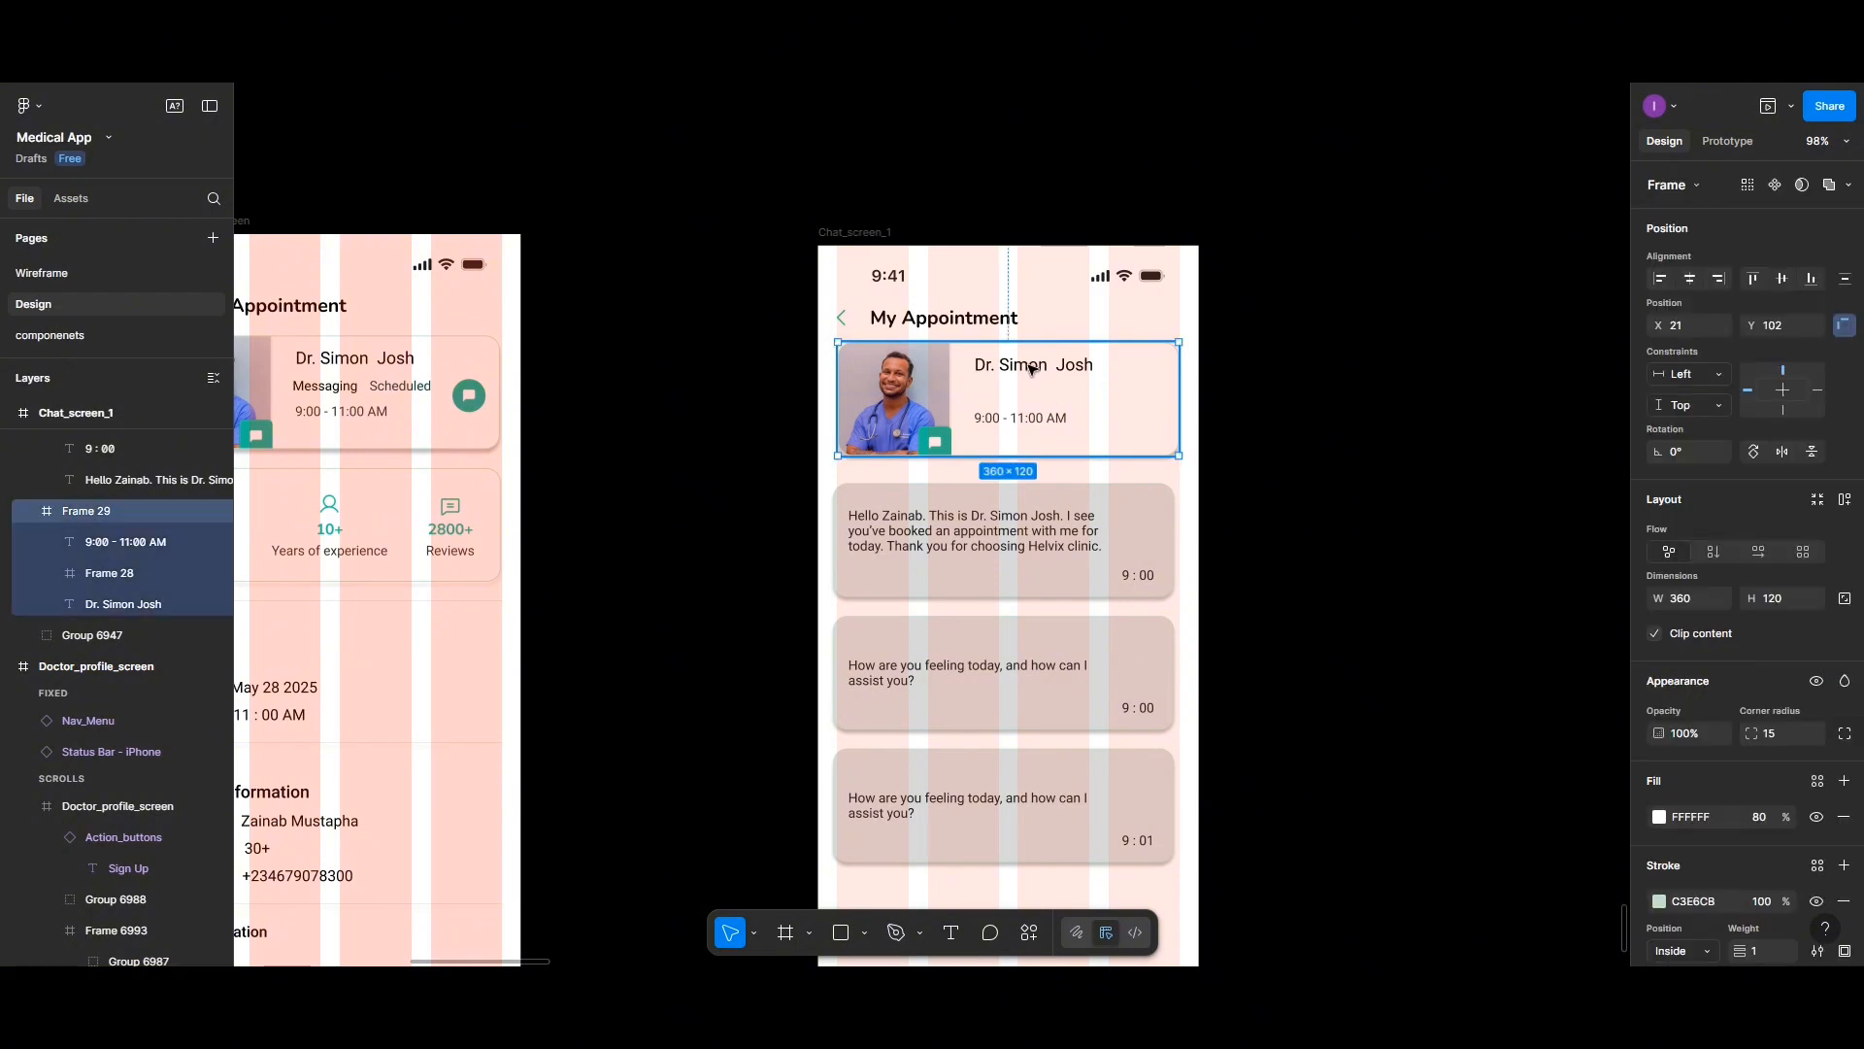
{"action": "double_click", "coordinate": [1031, 369]}
{"action": "left_click_drag", "start_coordinate": [1031, 369], "coordinate": [1029, 394]}
{"action": "left_click", "coordinate": [1013, 418], "text": "shift"}
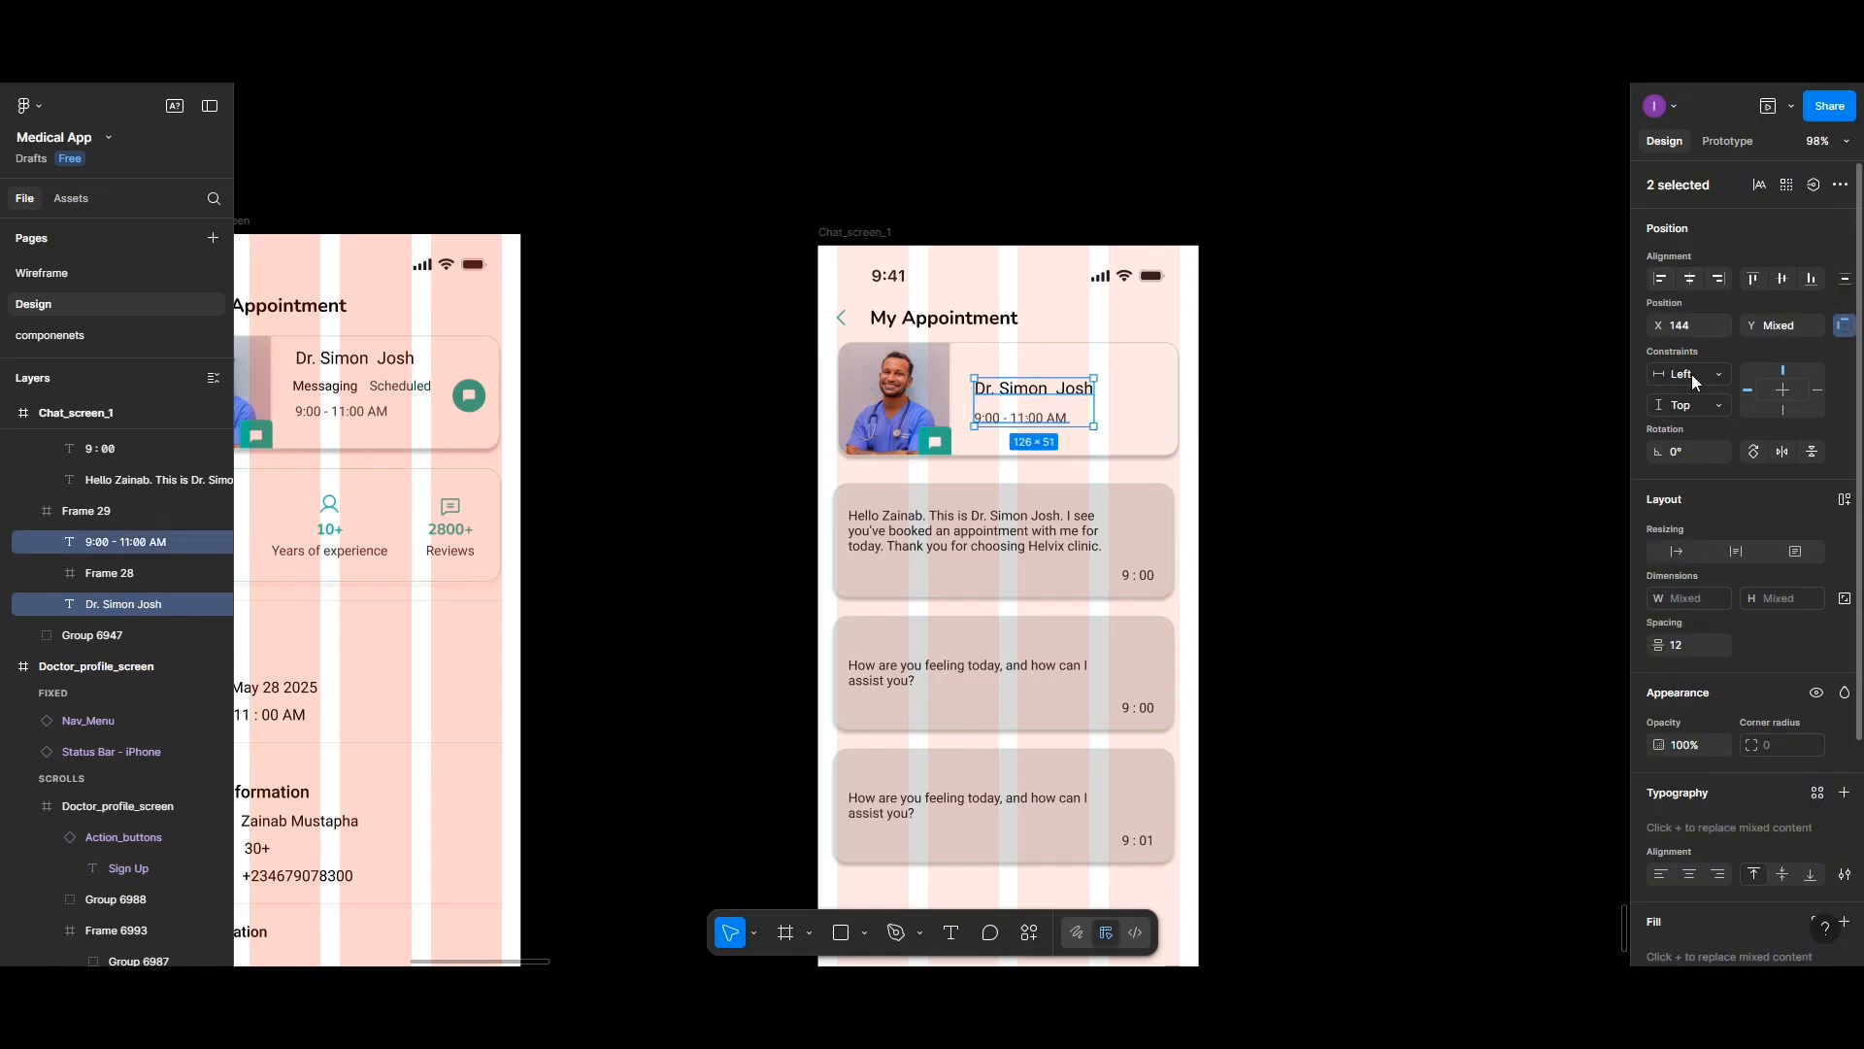
{"action": "left_click", "coordinate": [1688, 653]}
{"action": "type", "text": "10"}
{"action": "key", "text": "Return"}
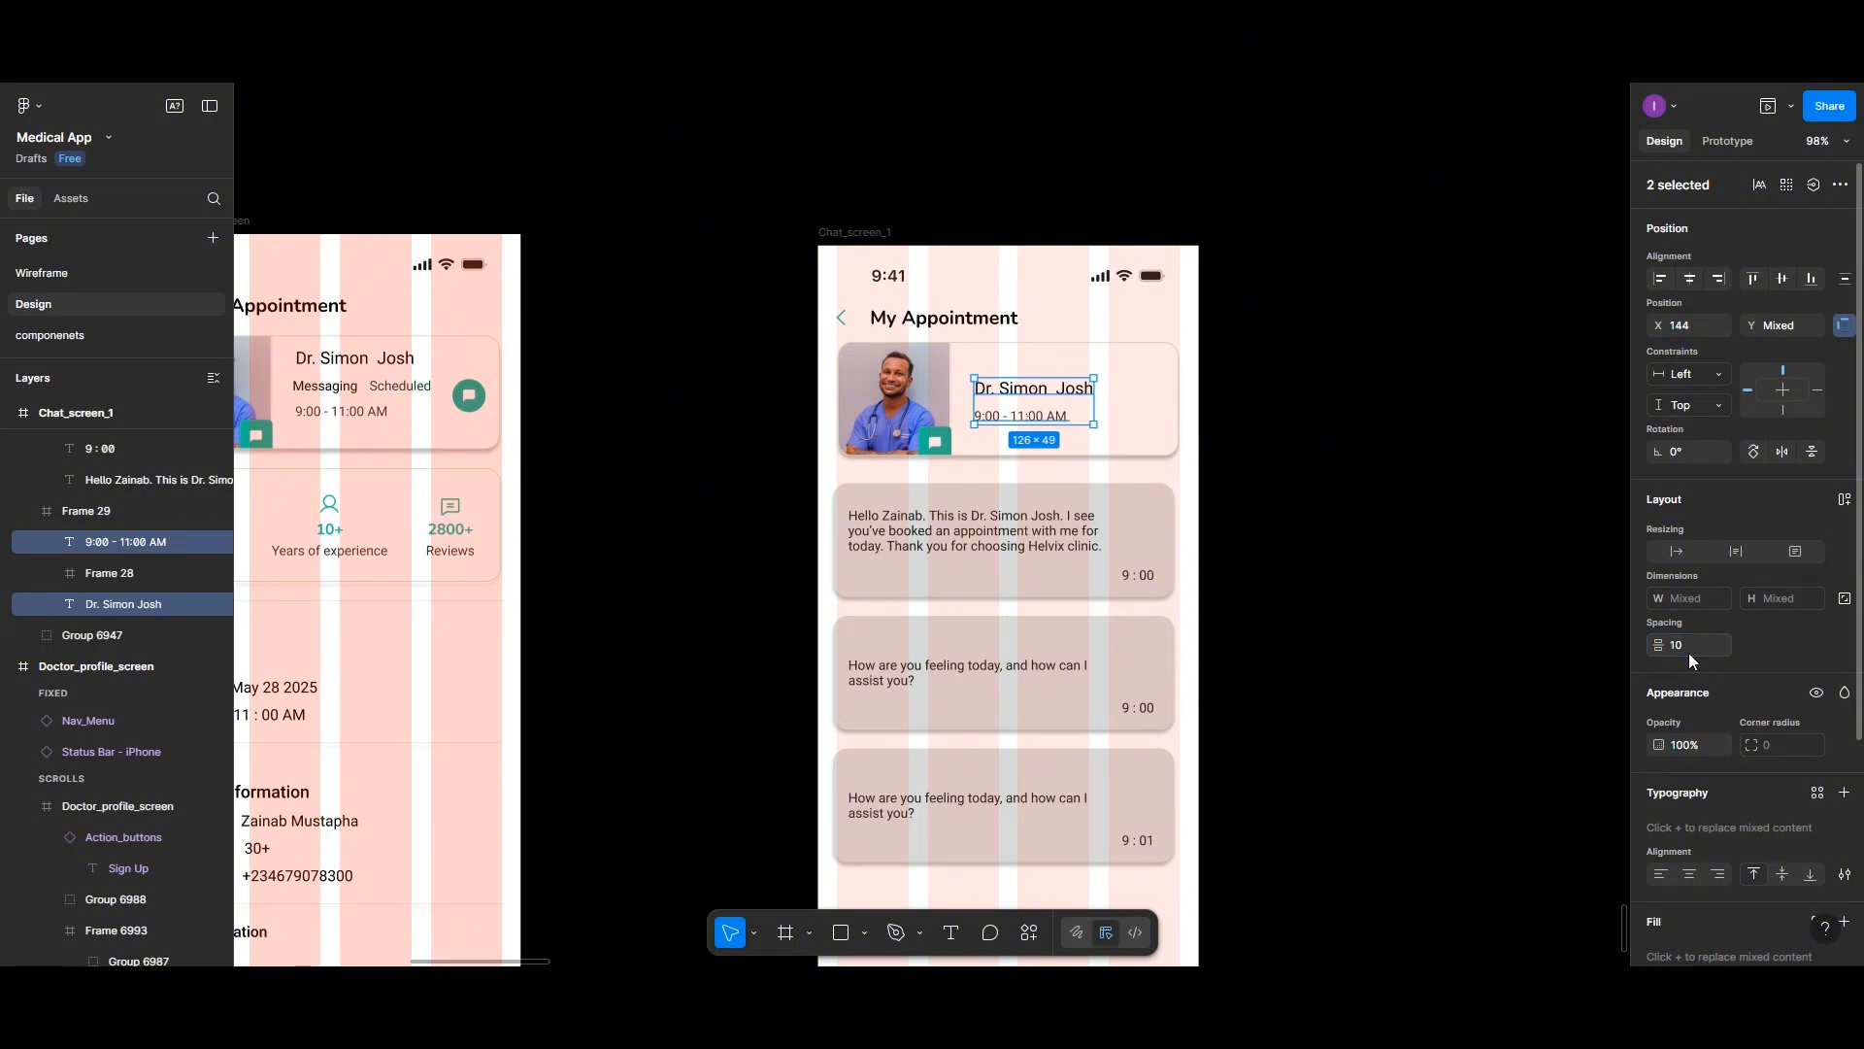
{"action": "key", "text": "ctrl+g"}
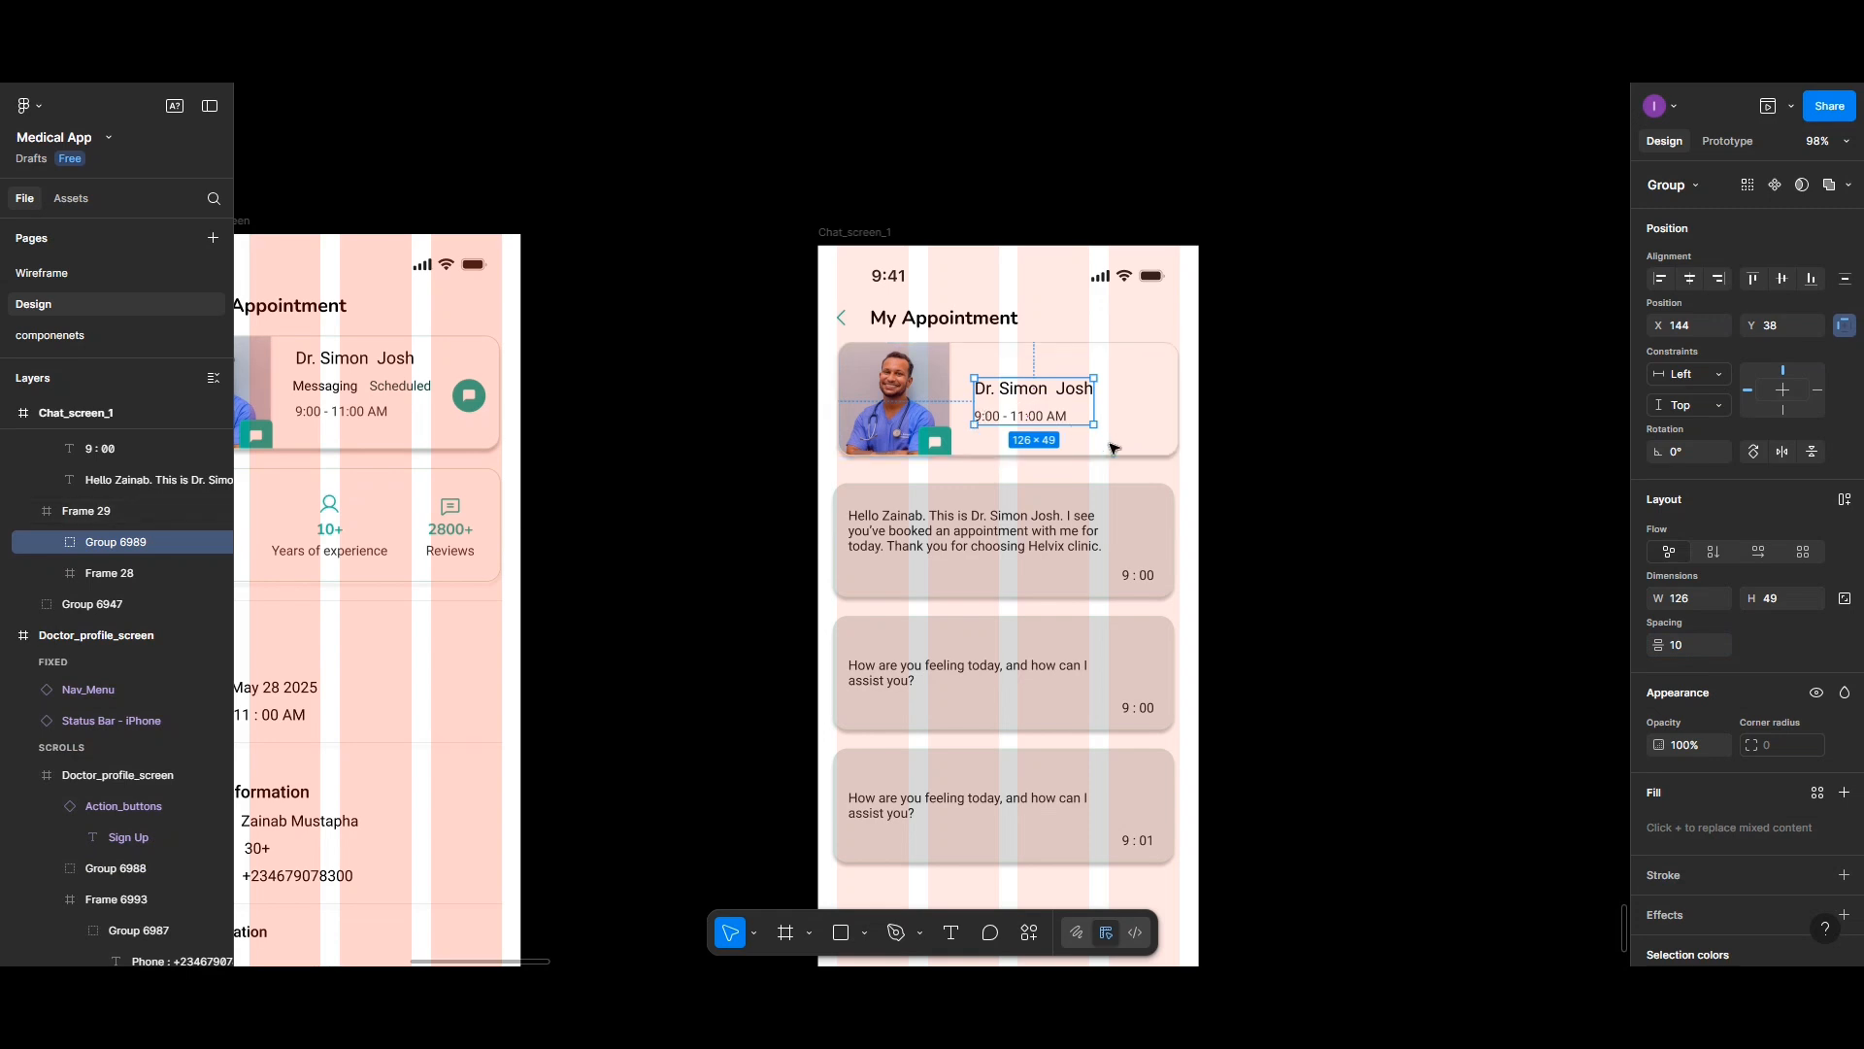
- Detach the doctor name's text style and change its font weight to Medium
{"action": "double_click", "coordinate": [1073, 390]}
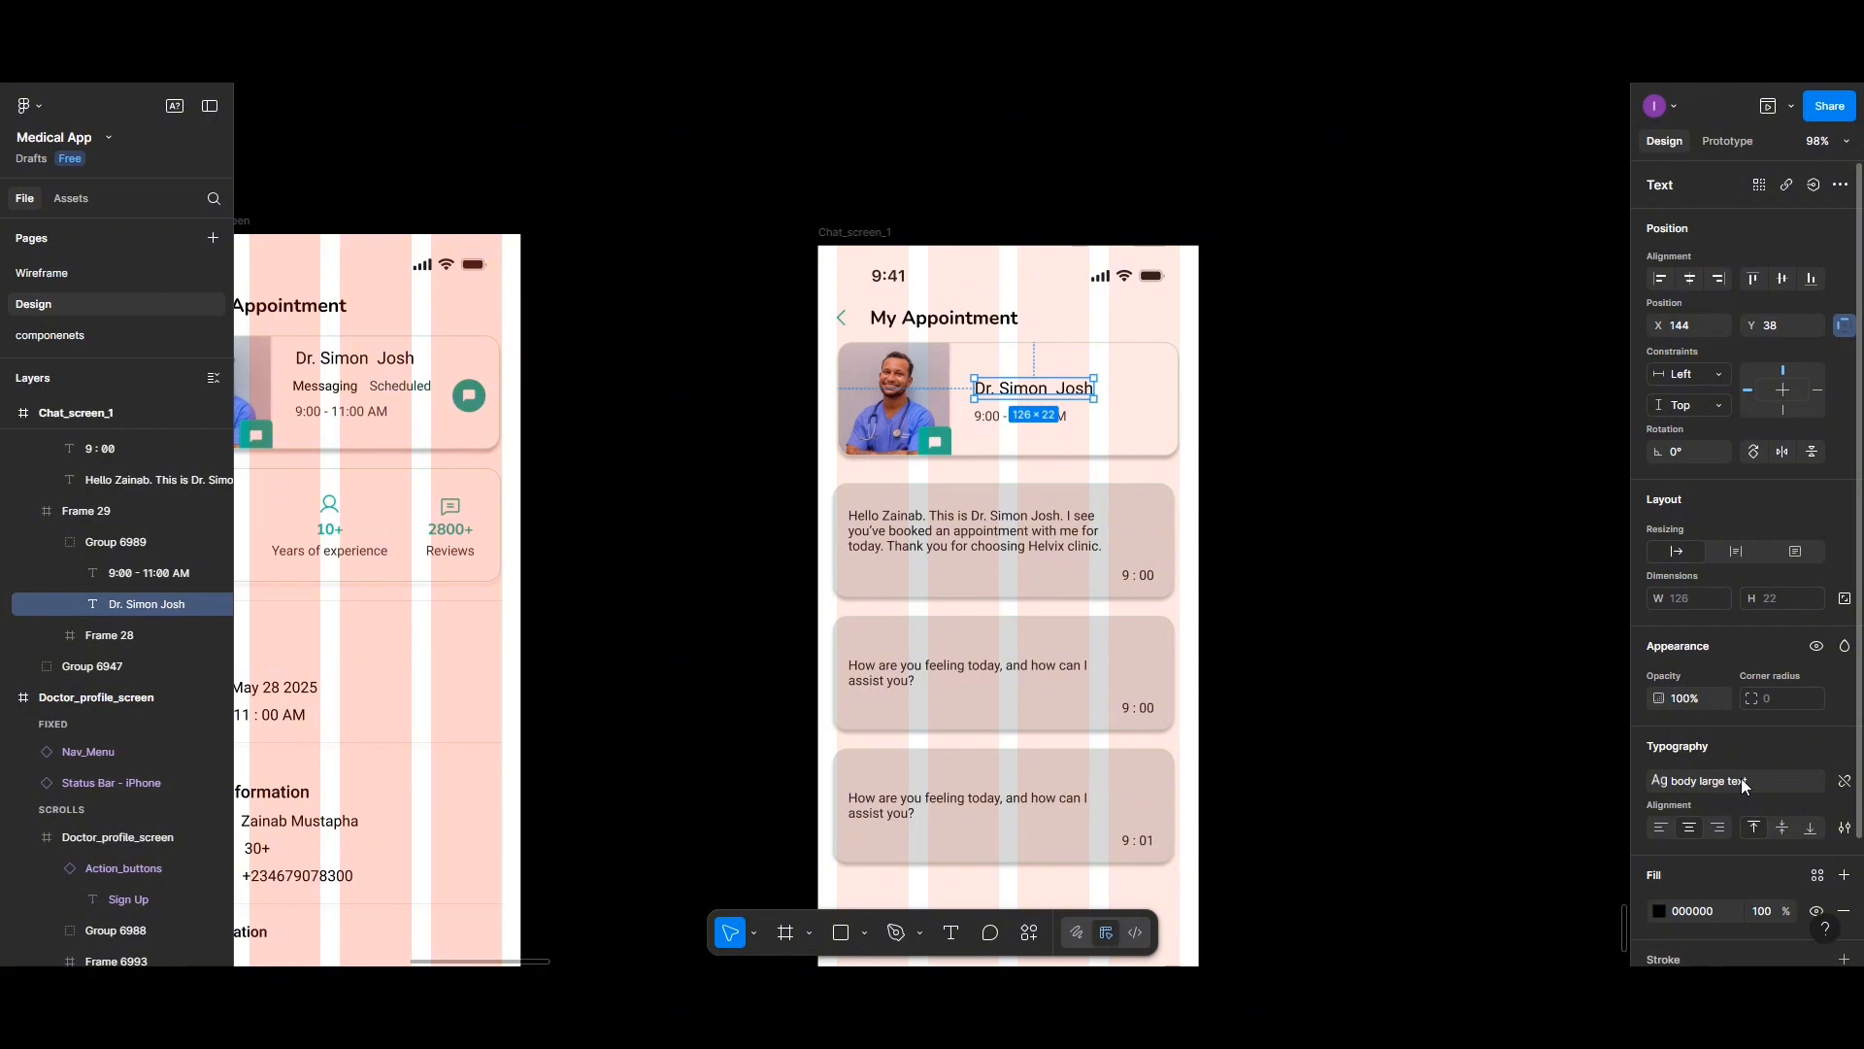
{"action": "left_click", "coordinate": [1709, 781]}
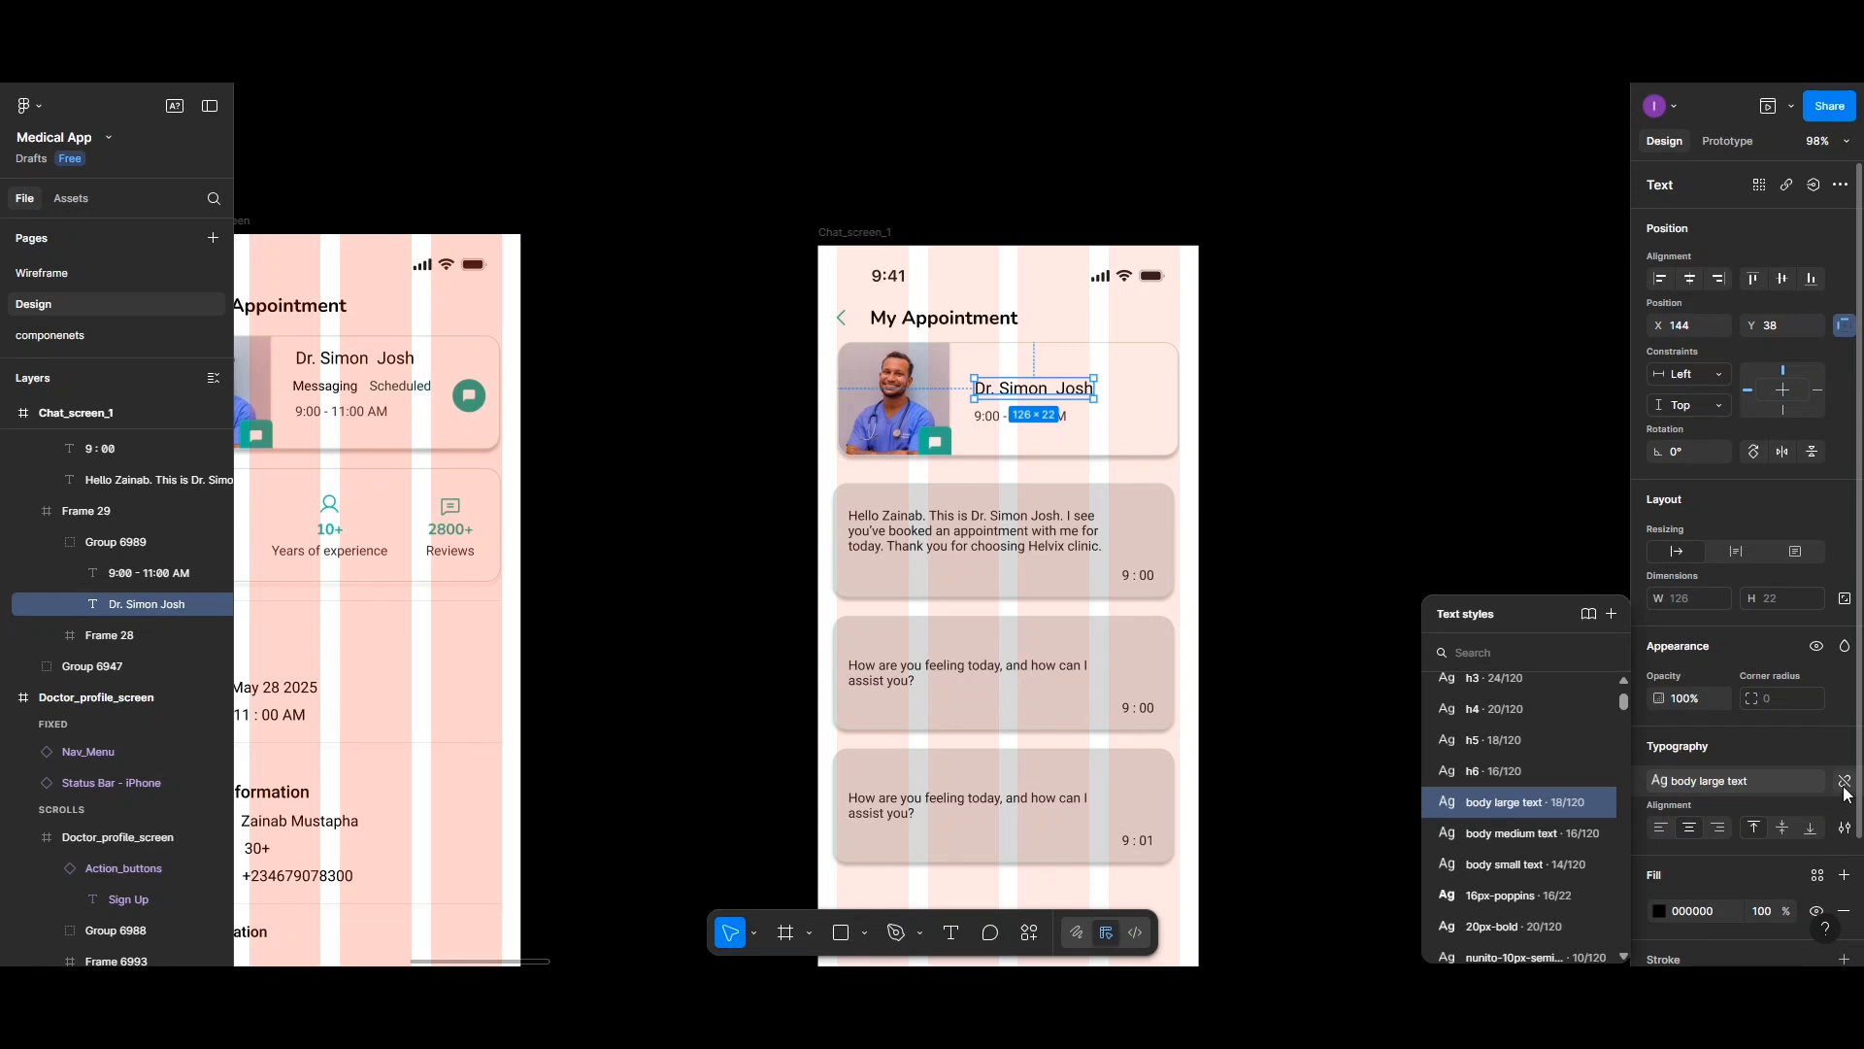
{"action": "left_click", "coordinate": [1844, 781]}
{"action": "left_click", "coordinate": [1703, 808]}
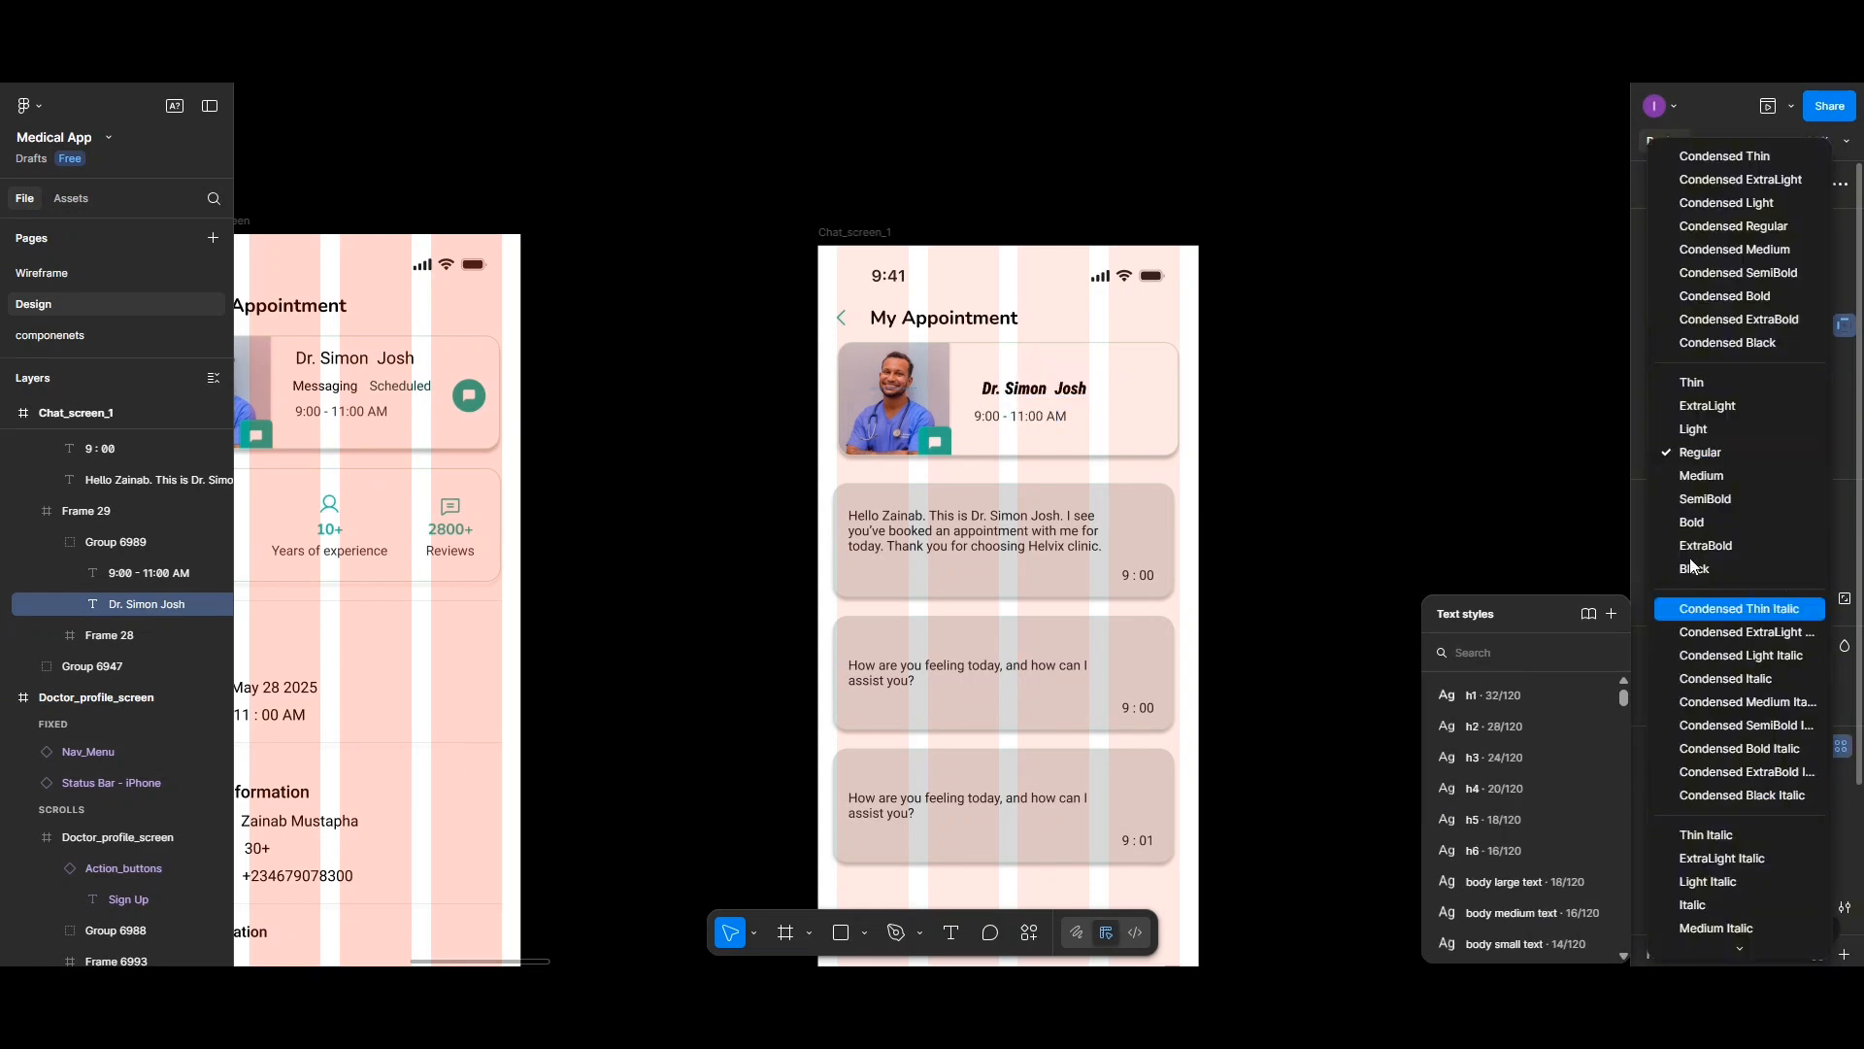
{"action": "left_click", "coordinate": [1687, 478]}
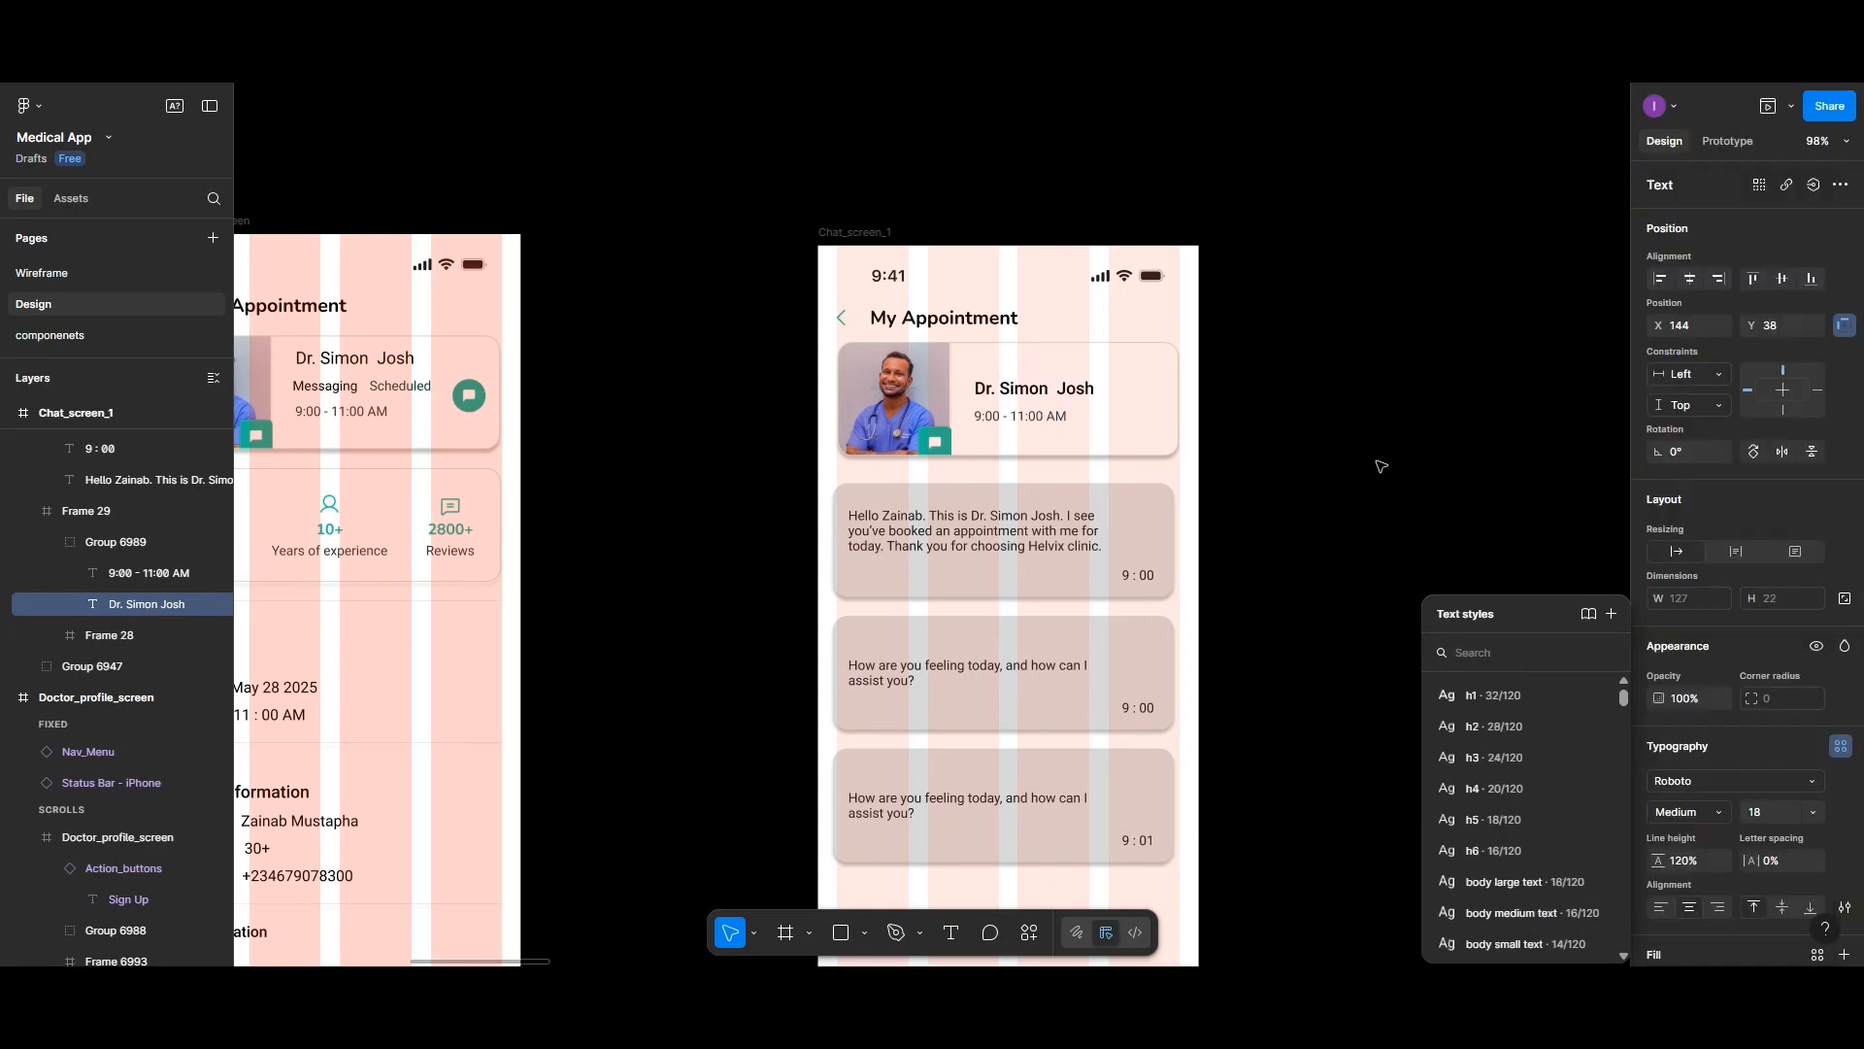
- Select all three message cards and nudge them slightly right to X 24
{"action": "left_click", "coordinate": [1171, 449]}
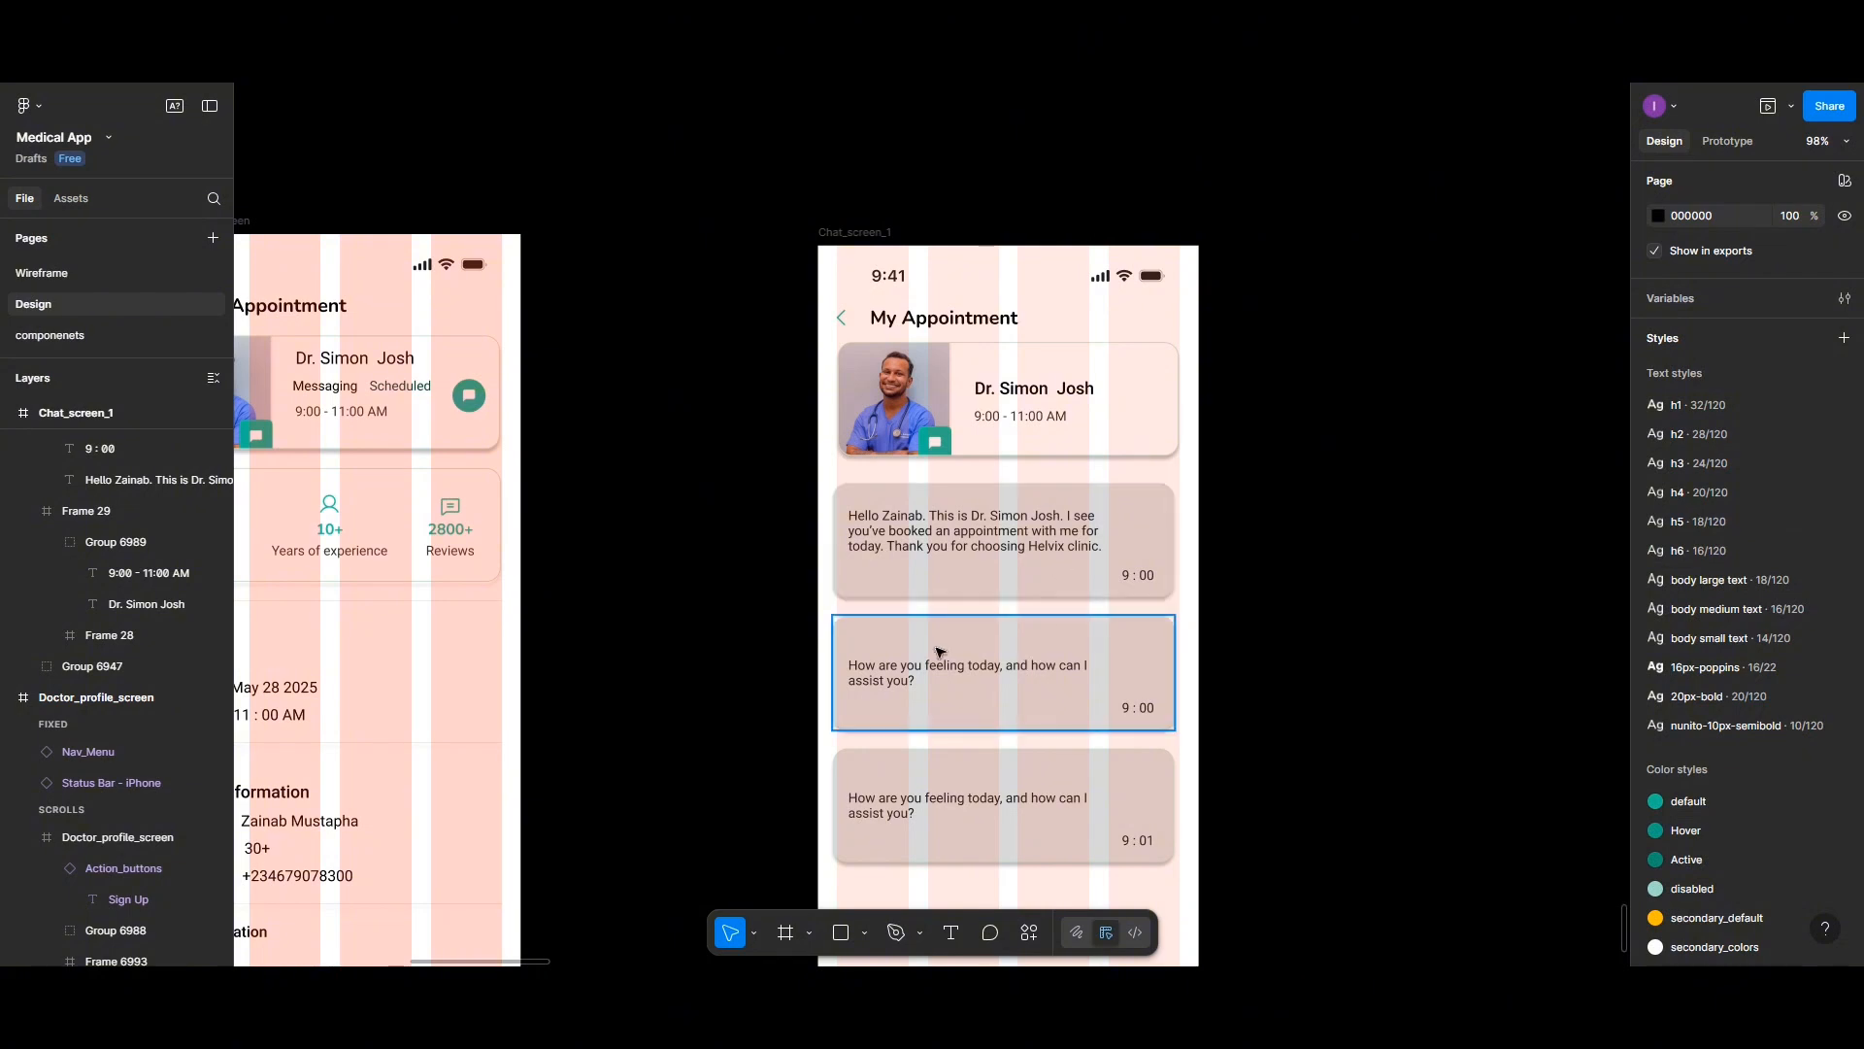
{"action": "scroll", "coordinate": [1030, 471], "scroll_direction": "down", "scroll_amount": 5}
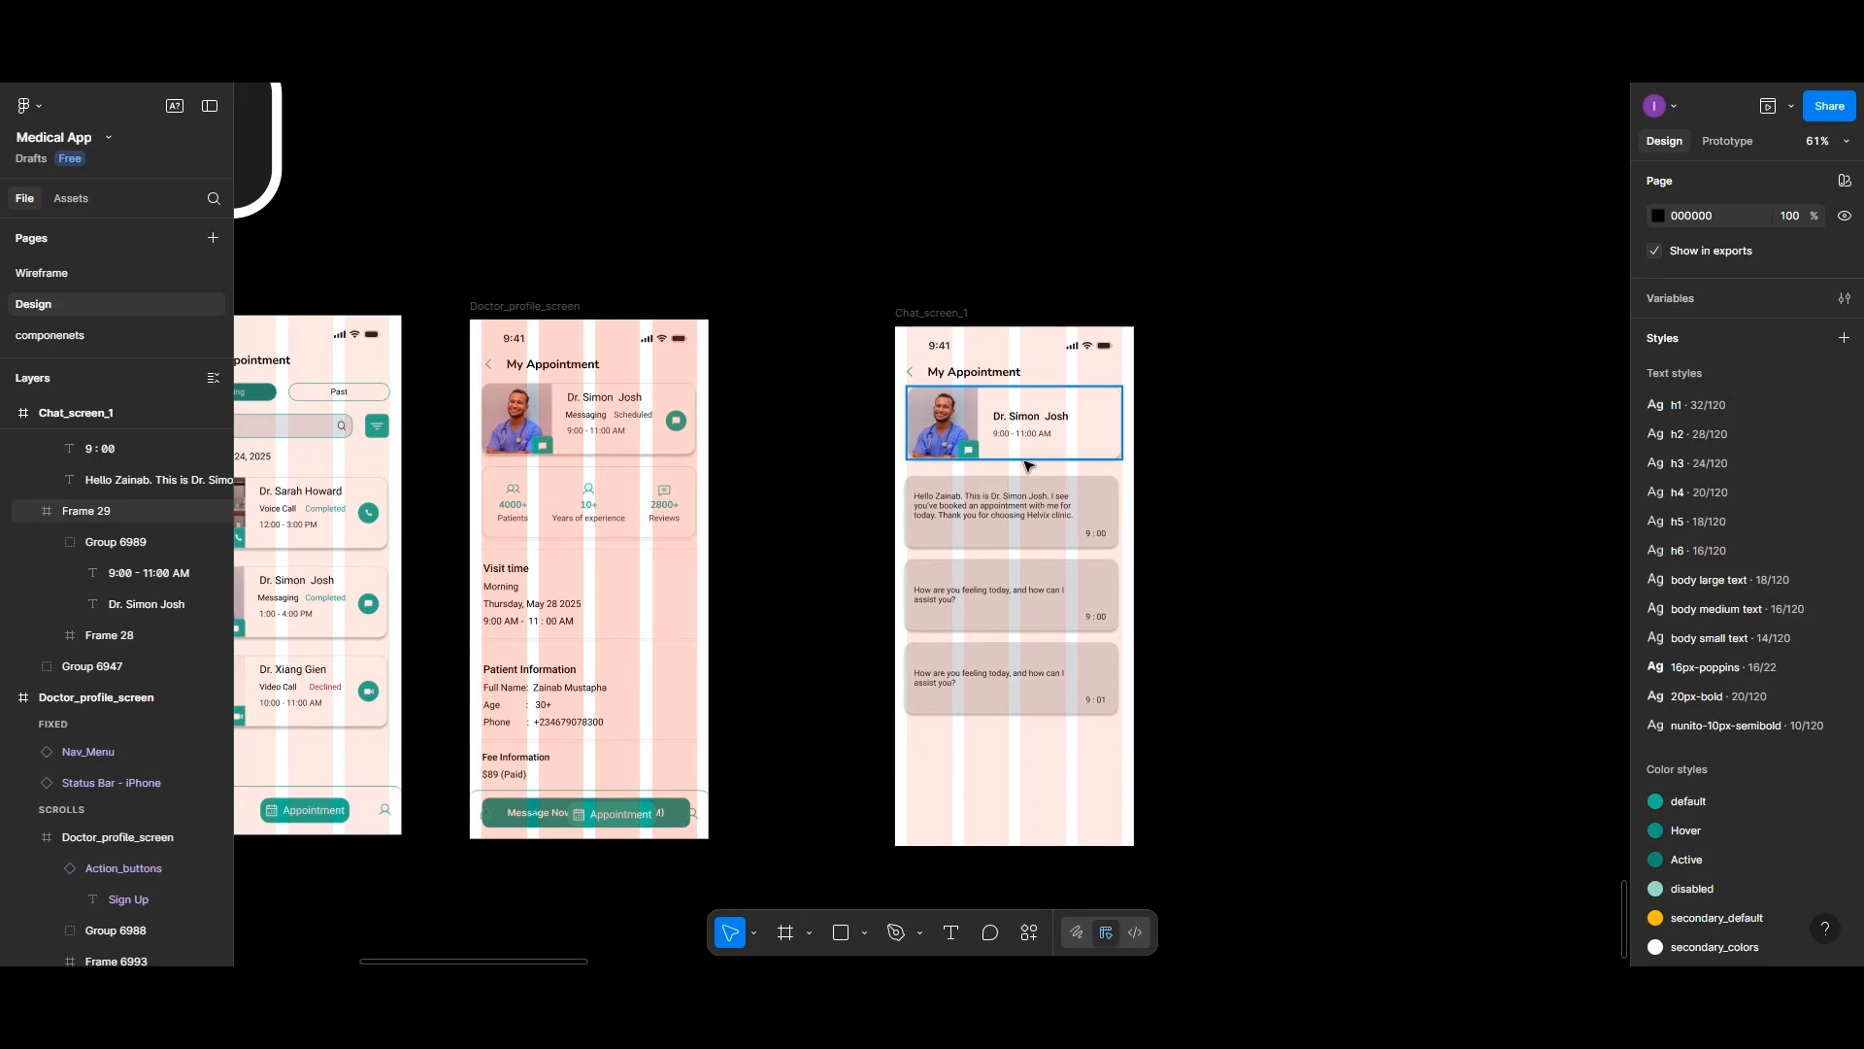
{"action": "scroll", "coordinate": [1029, 466], "scroll_direction": "up", "scroll_amount": 5}
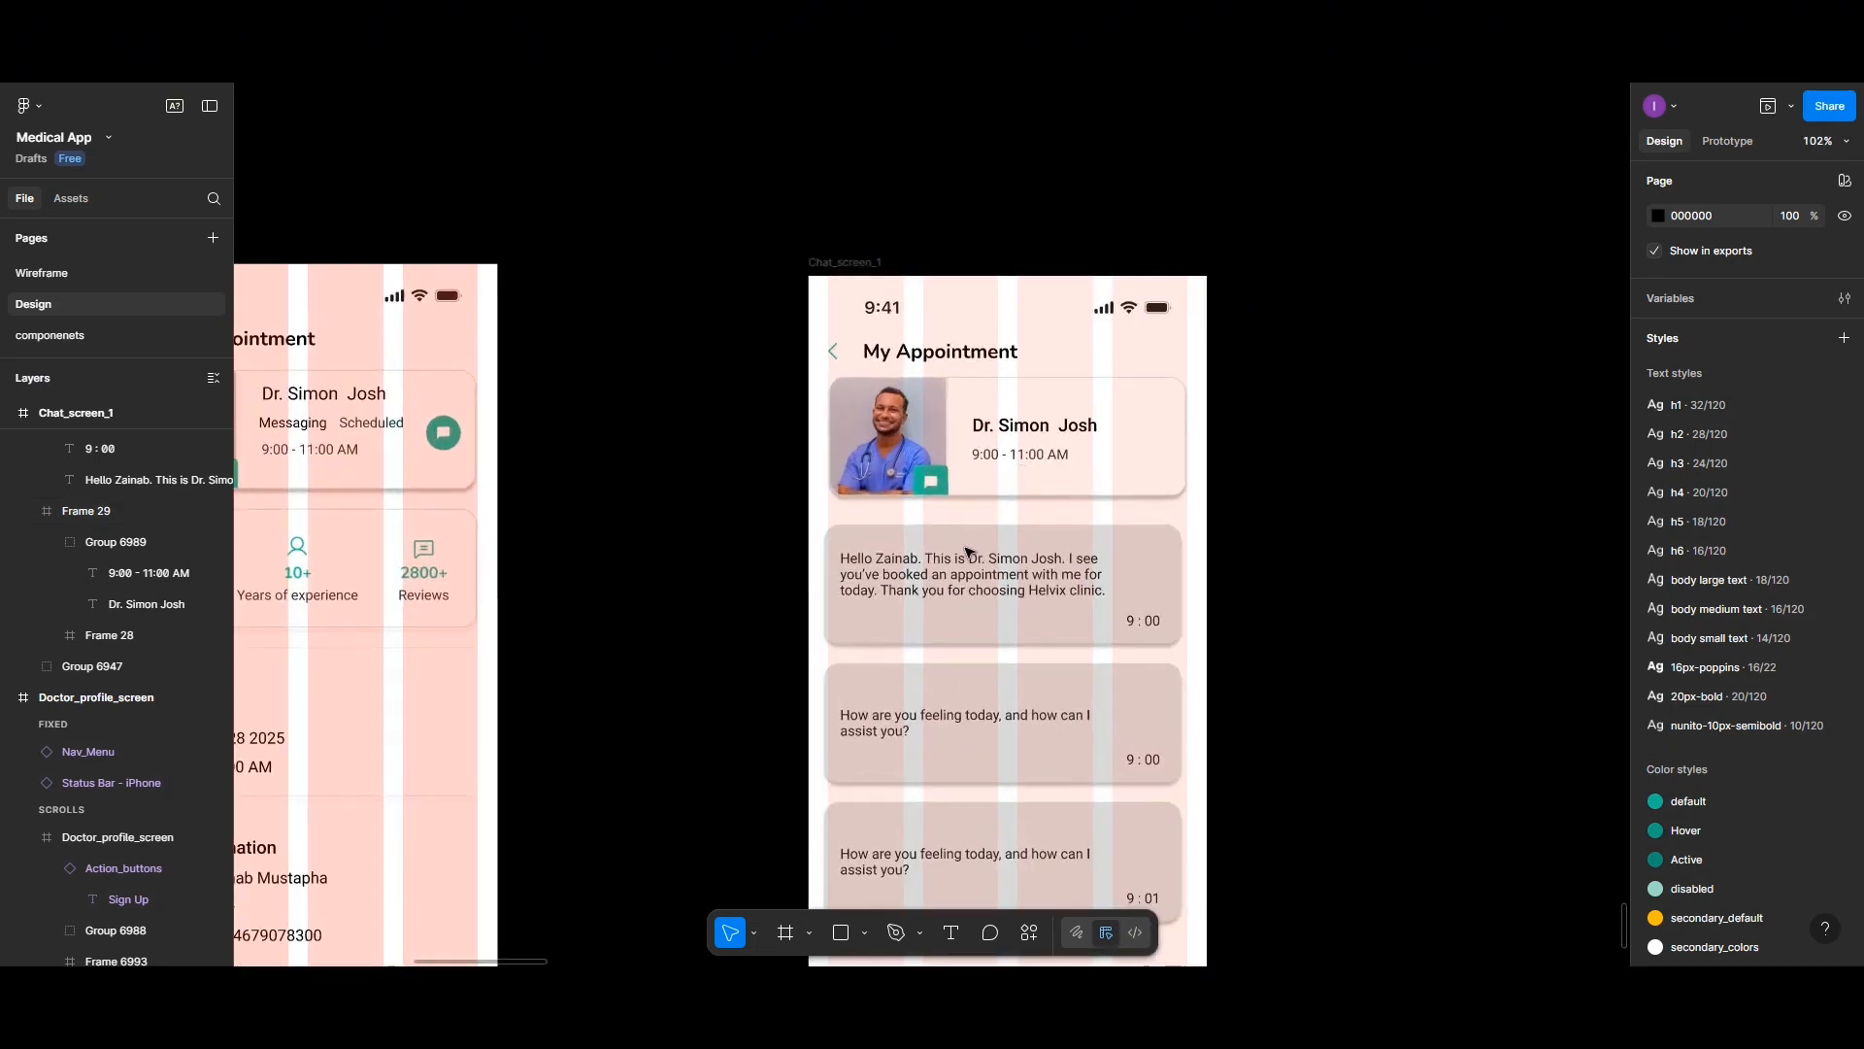
{"action": "left_click", "coordinate": [971, 602]}
{"action": "left_click", "coordinate": [985, 758], "text": "shift"}
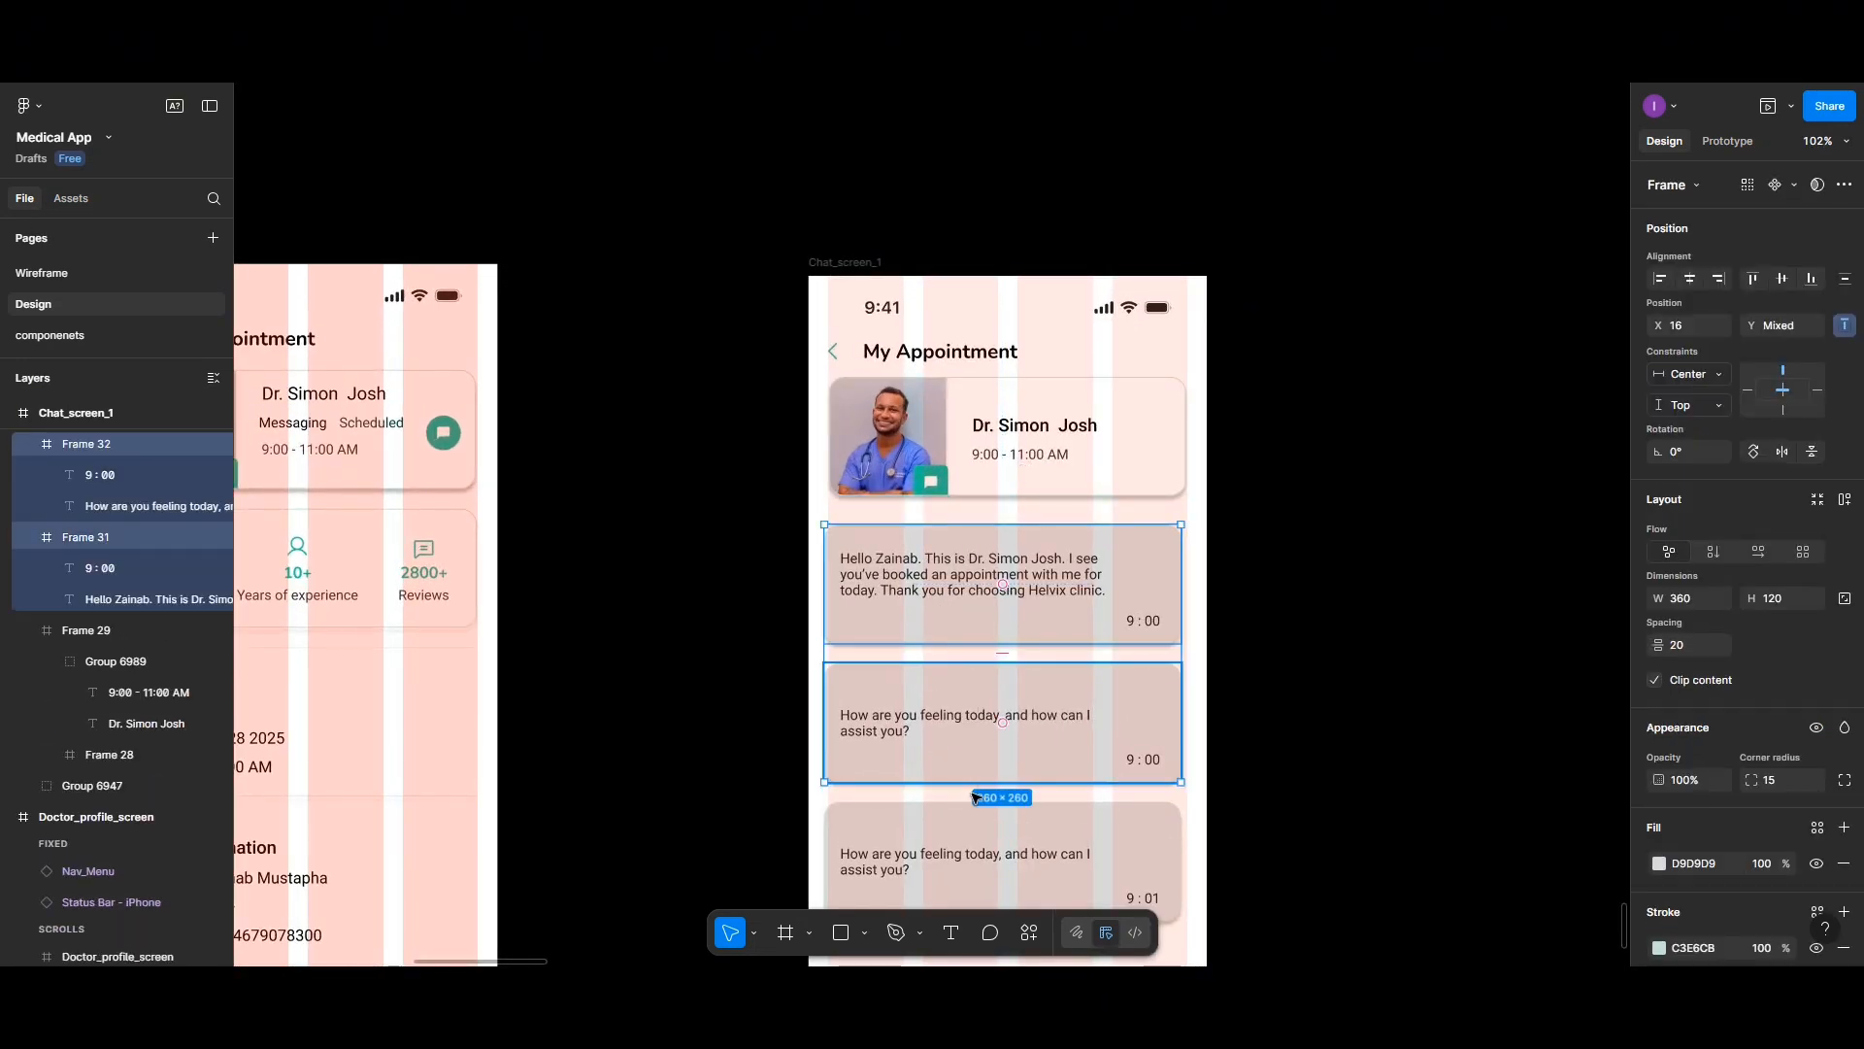
{"action": "left_click", "coordinate": [968, 842], "text": "shift"}
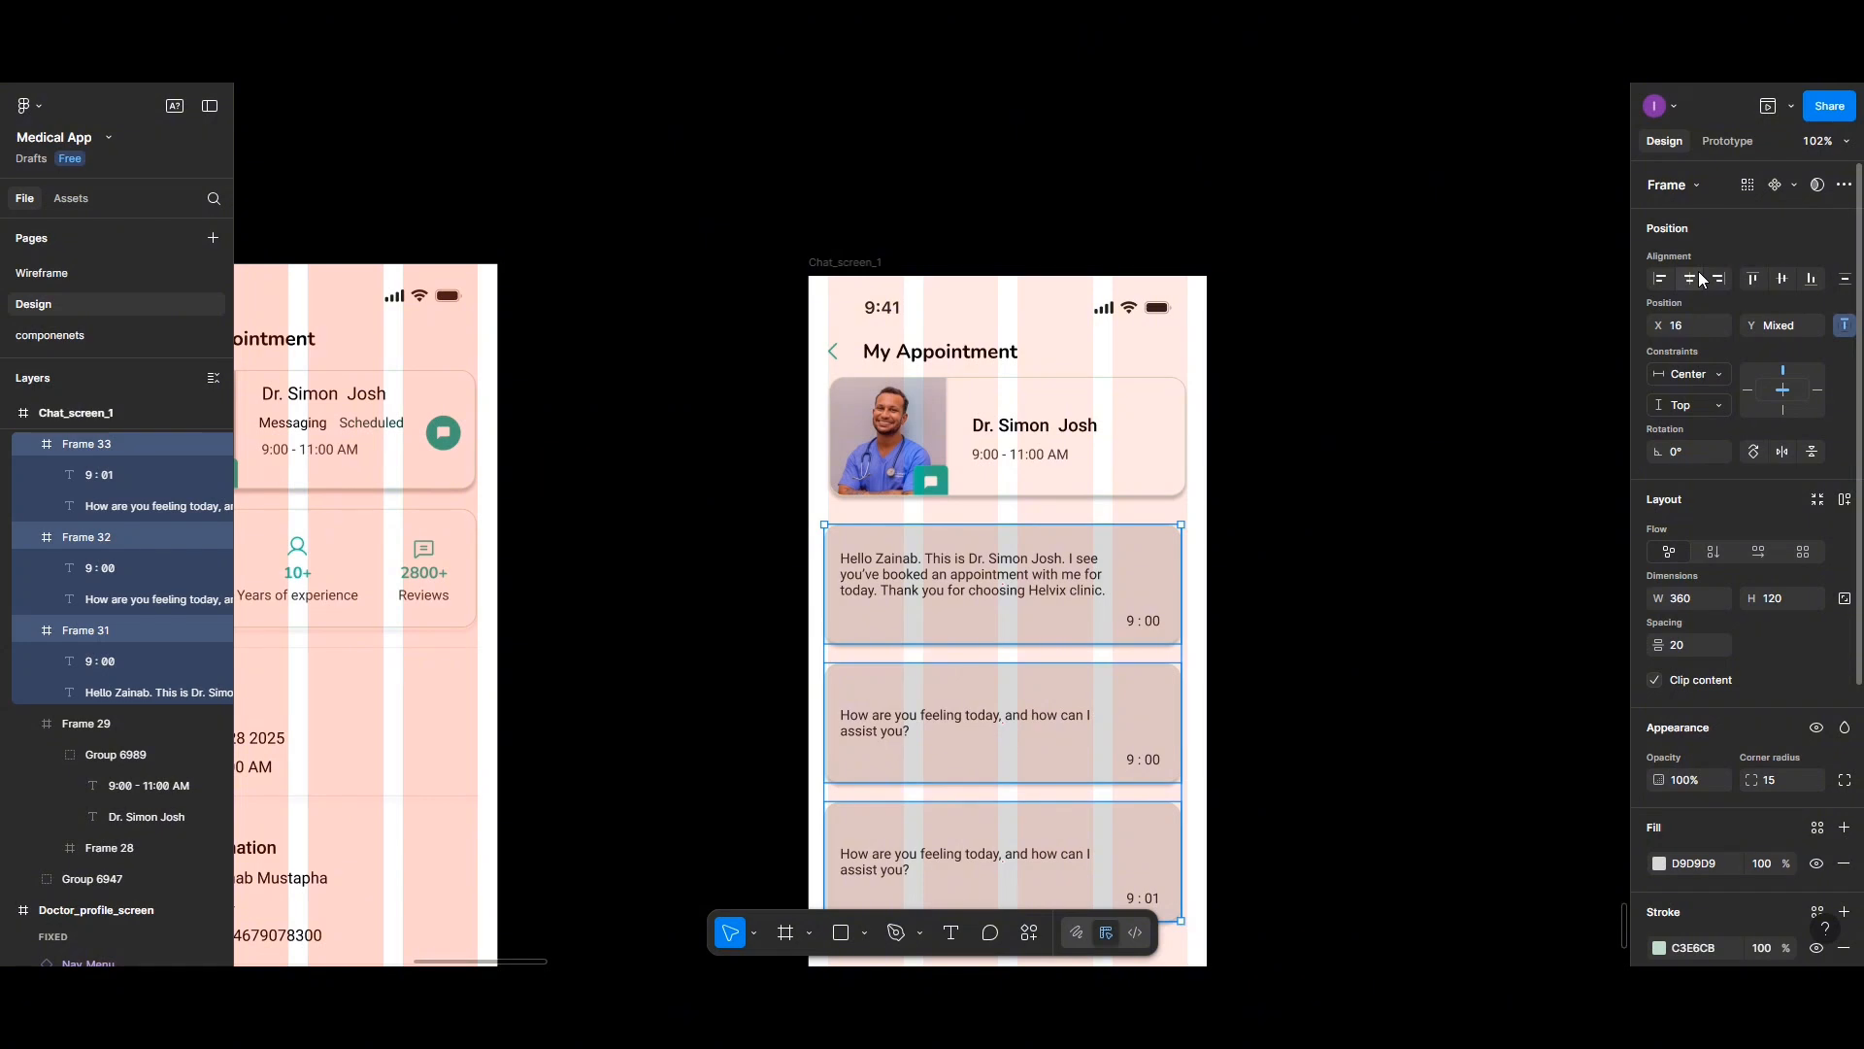
{"action": "scroll", "coordinate": [1307, 425], "scroll_direction": "down", "scroll_amount": 3}
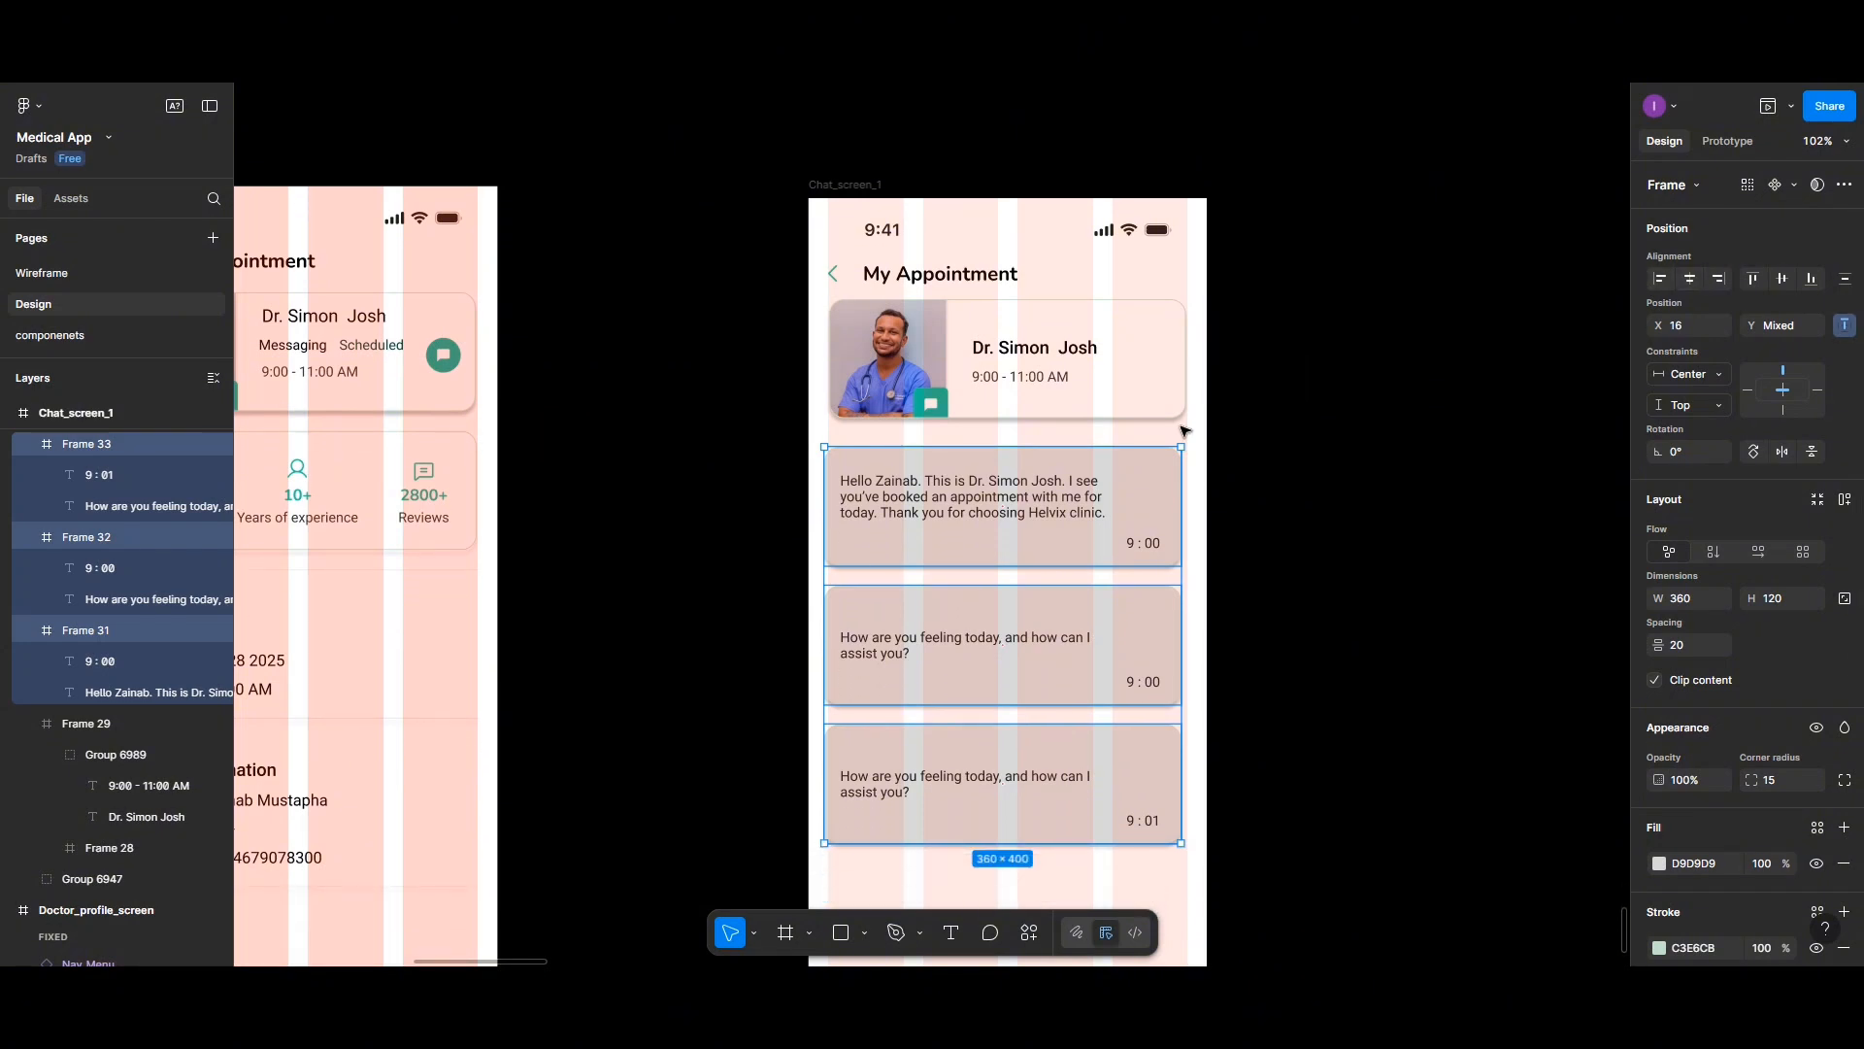
{"action": "left_click_drag", "start_coordinate": [948, 500], "coordinate": [954, 501]}
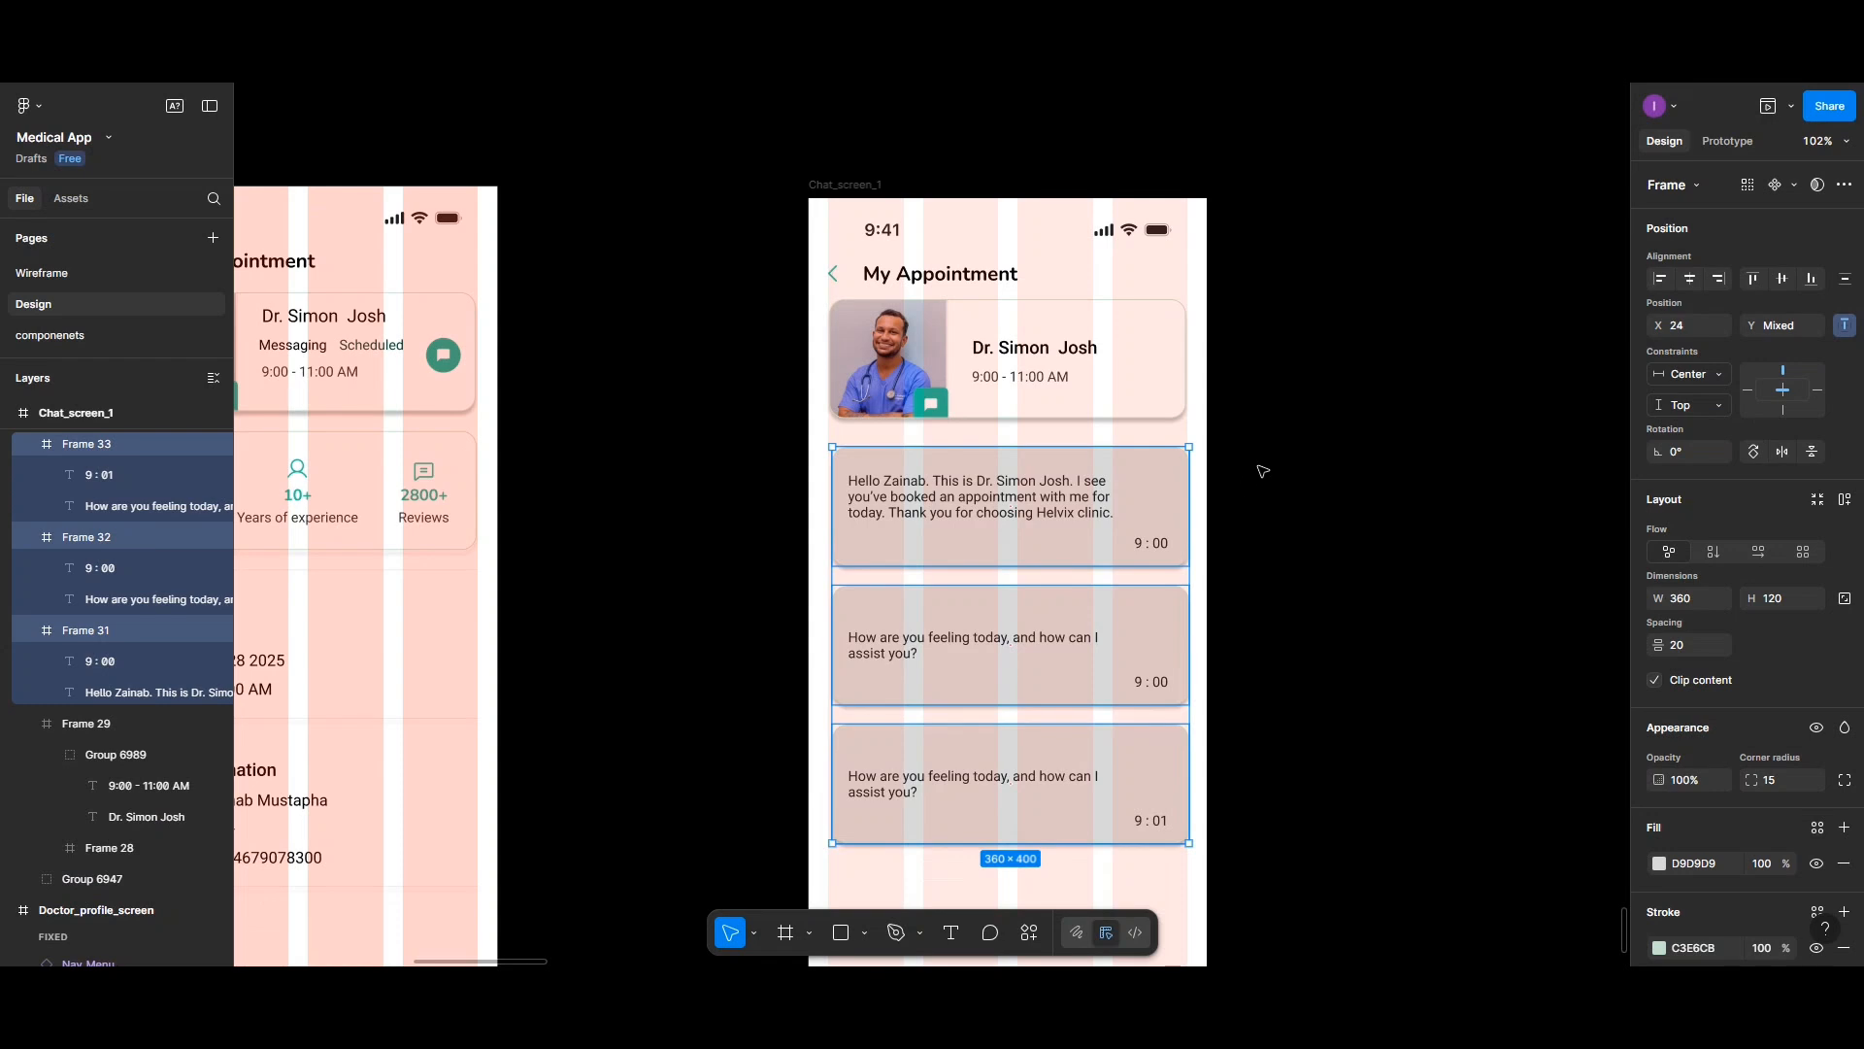
- Insert a vertical three-dots menu icon from the Phosphor Icons plugin and place it at the header's top right
{"action": "left_click", "coordinate": [1165, 432]}
{"action": "right_click", "coordinate": [1301, 546]}
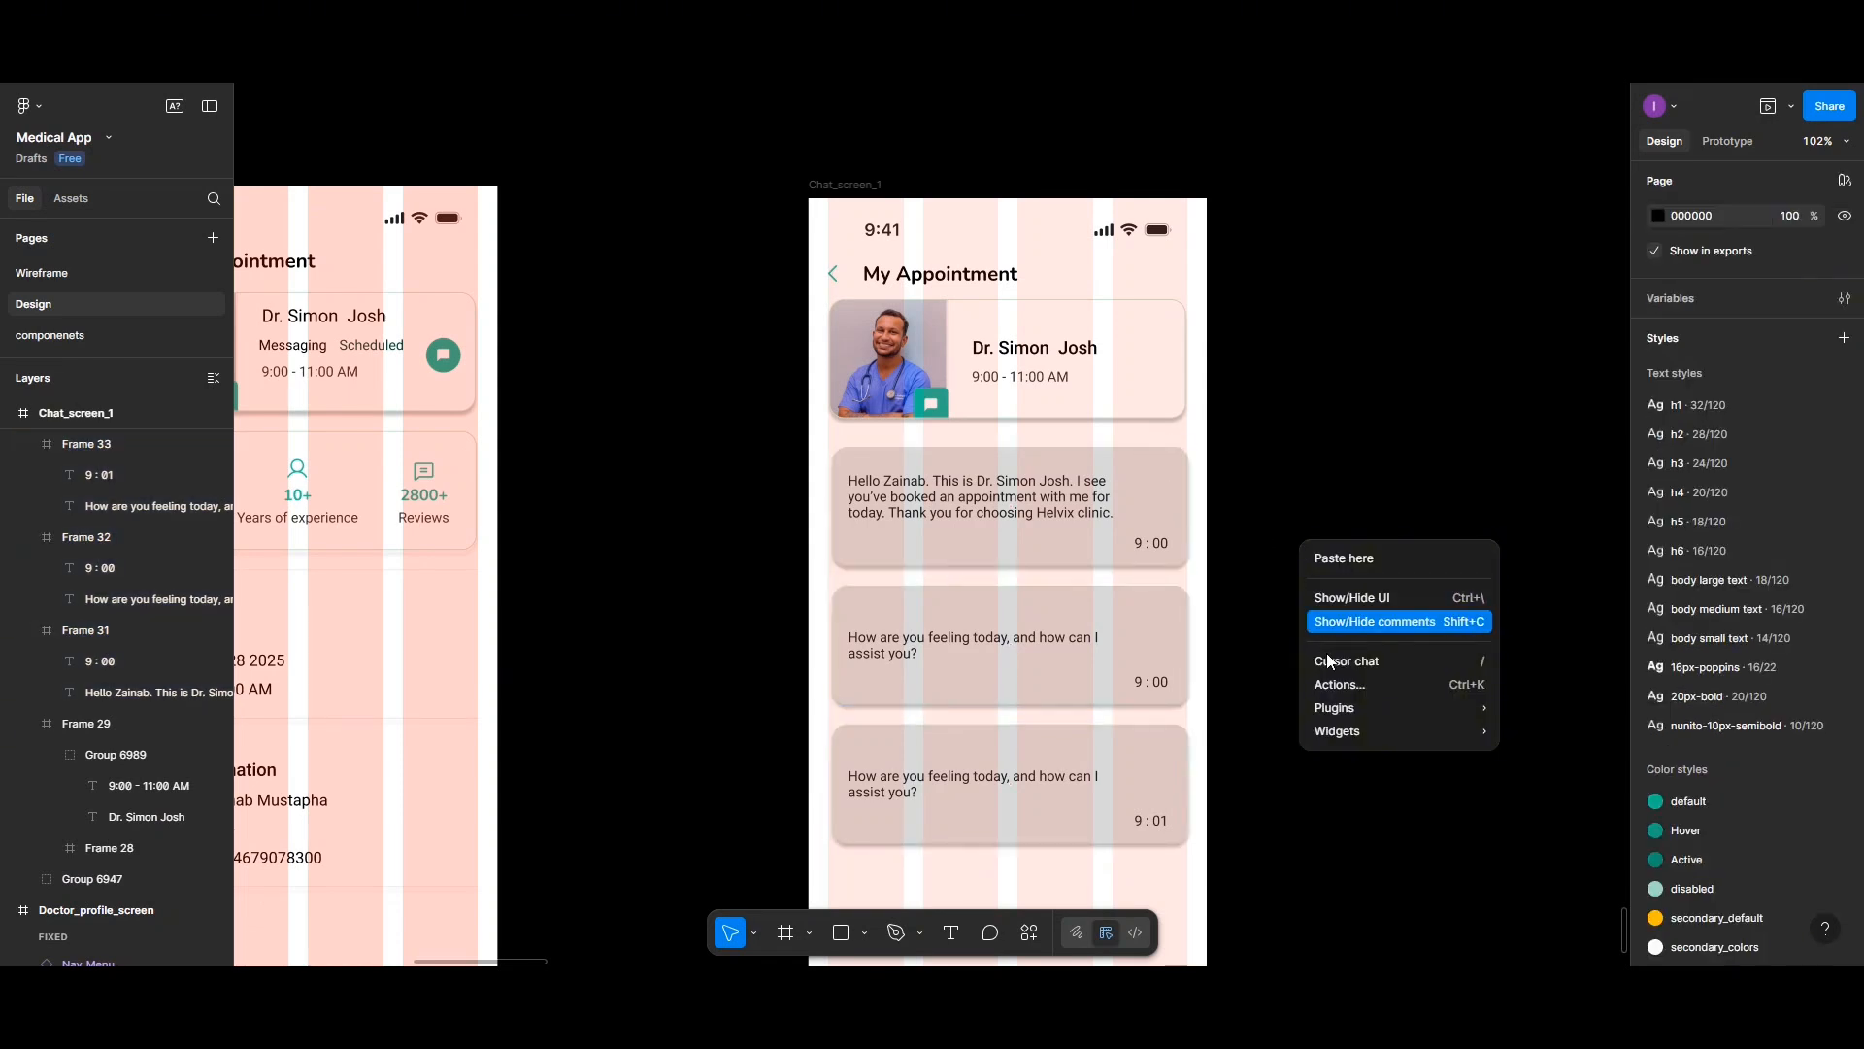
{"action": "mouse_move", "coordinate": [1351, 709]}
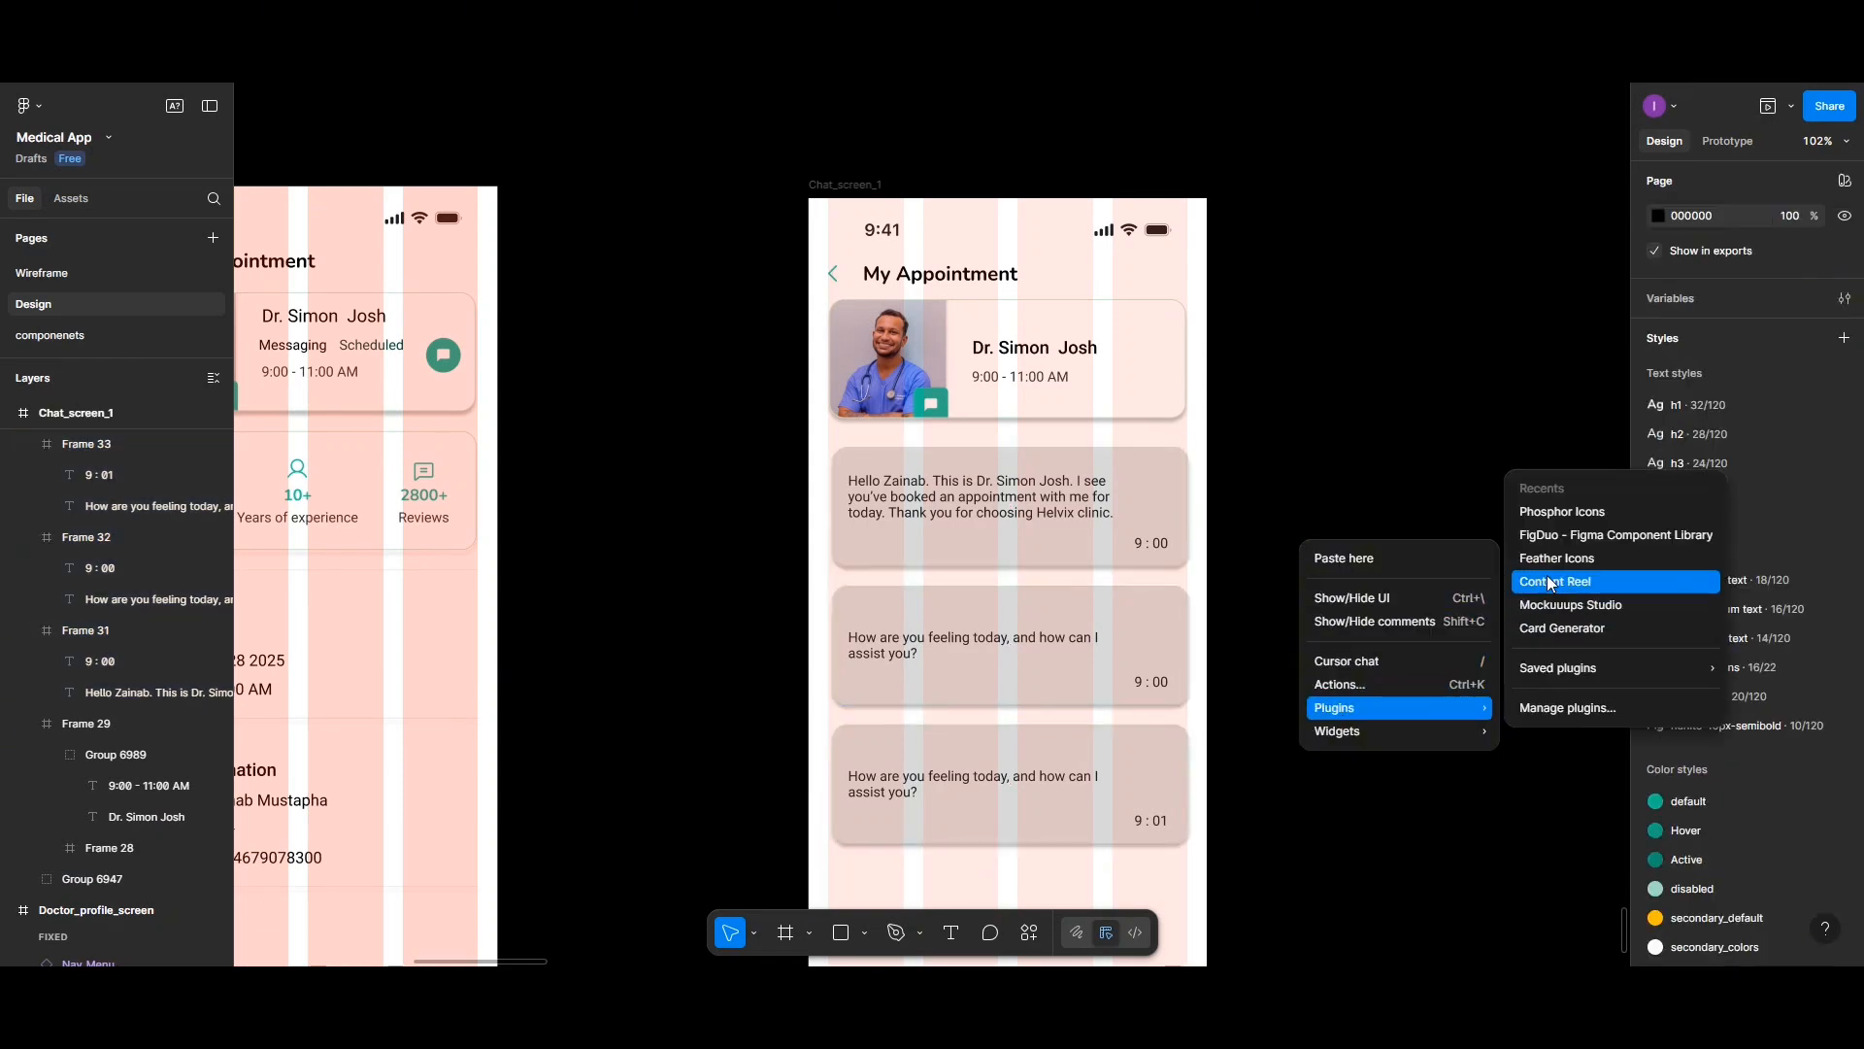
{"action": "left_click", "coordinate": [1550, 516]}
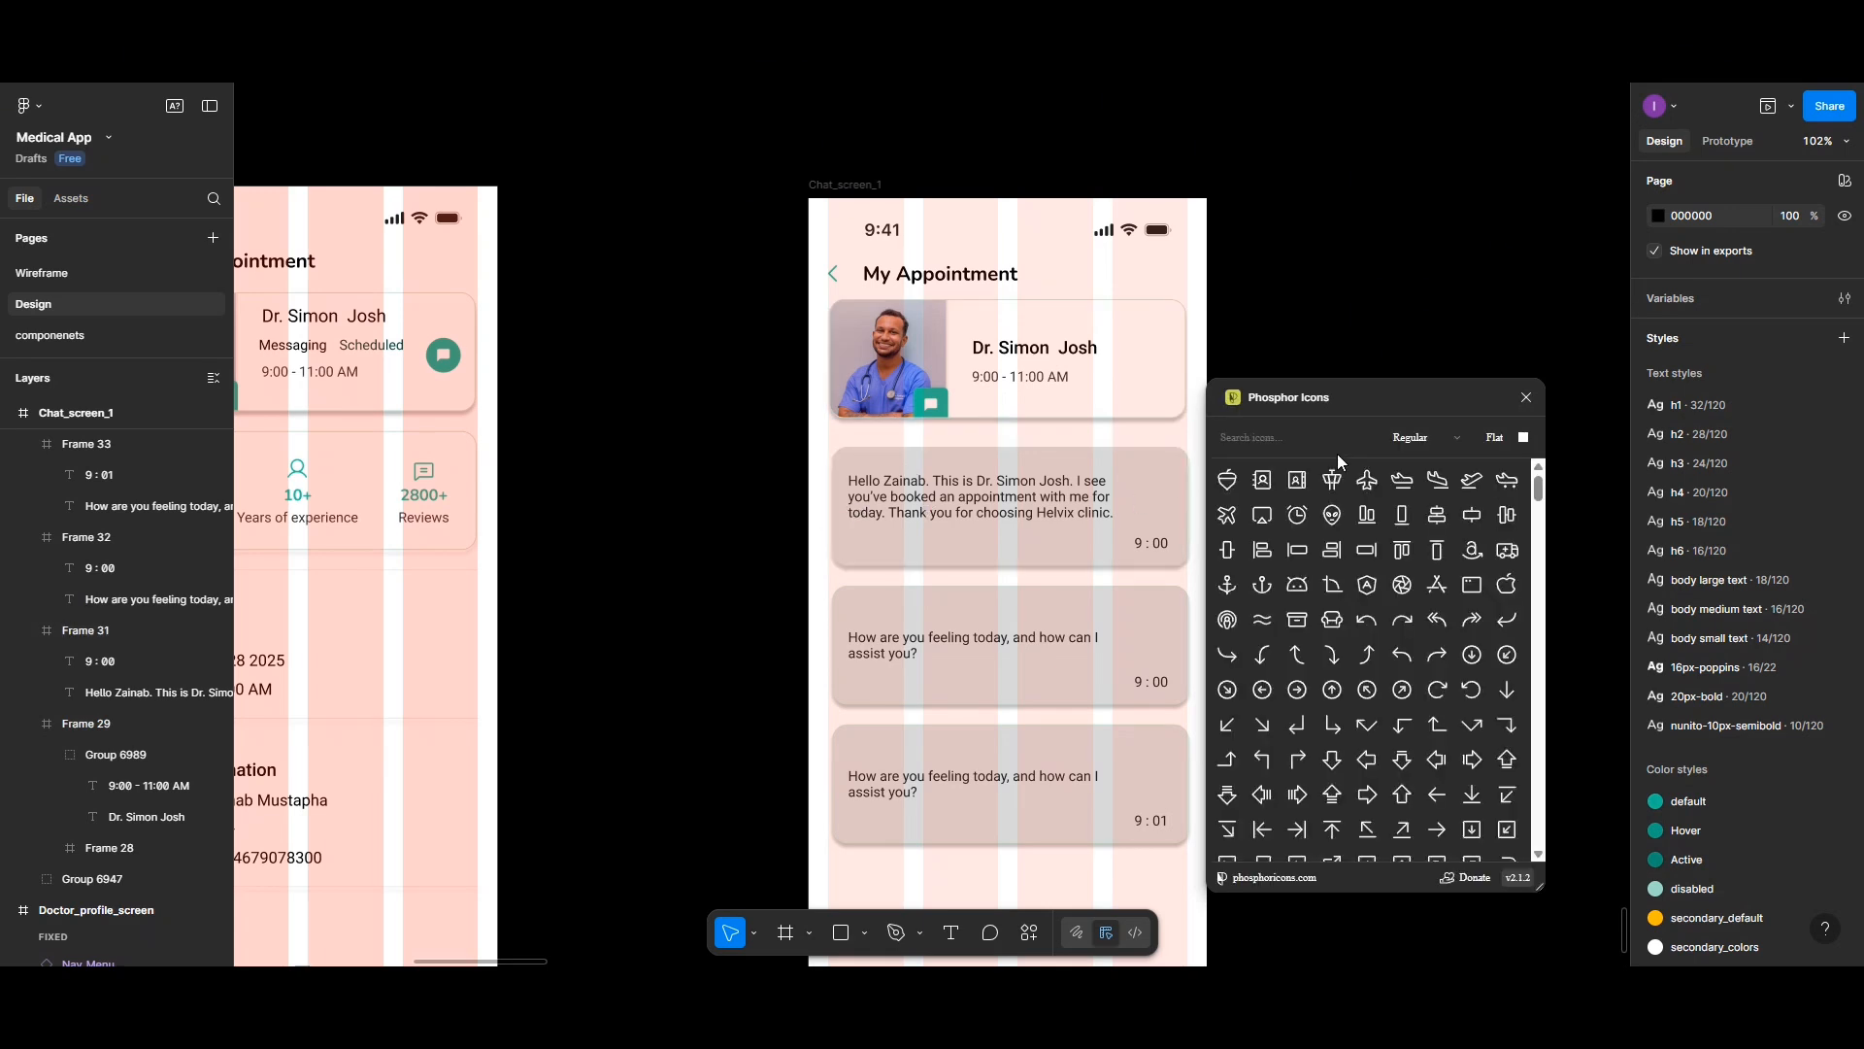
{"action": "left_click", "coordinate": [1290, 443]}
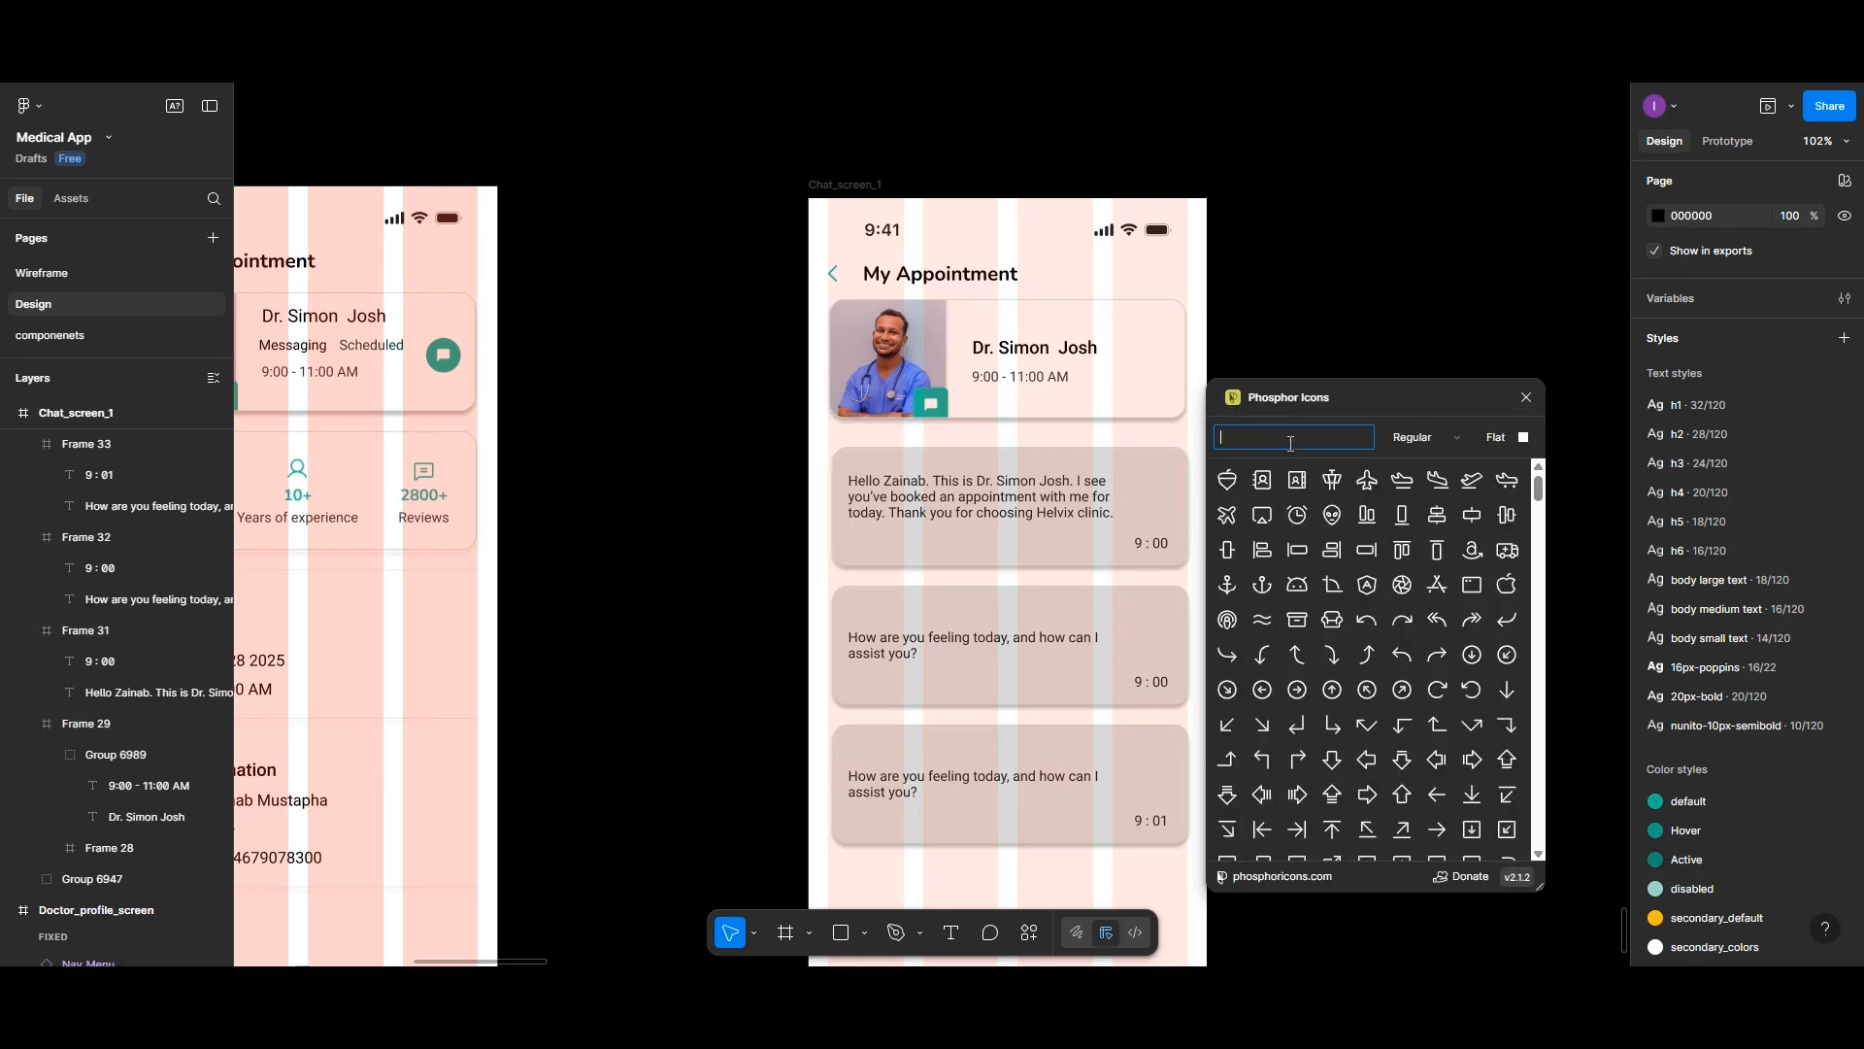
{"action": "type", "text": "menu"}
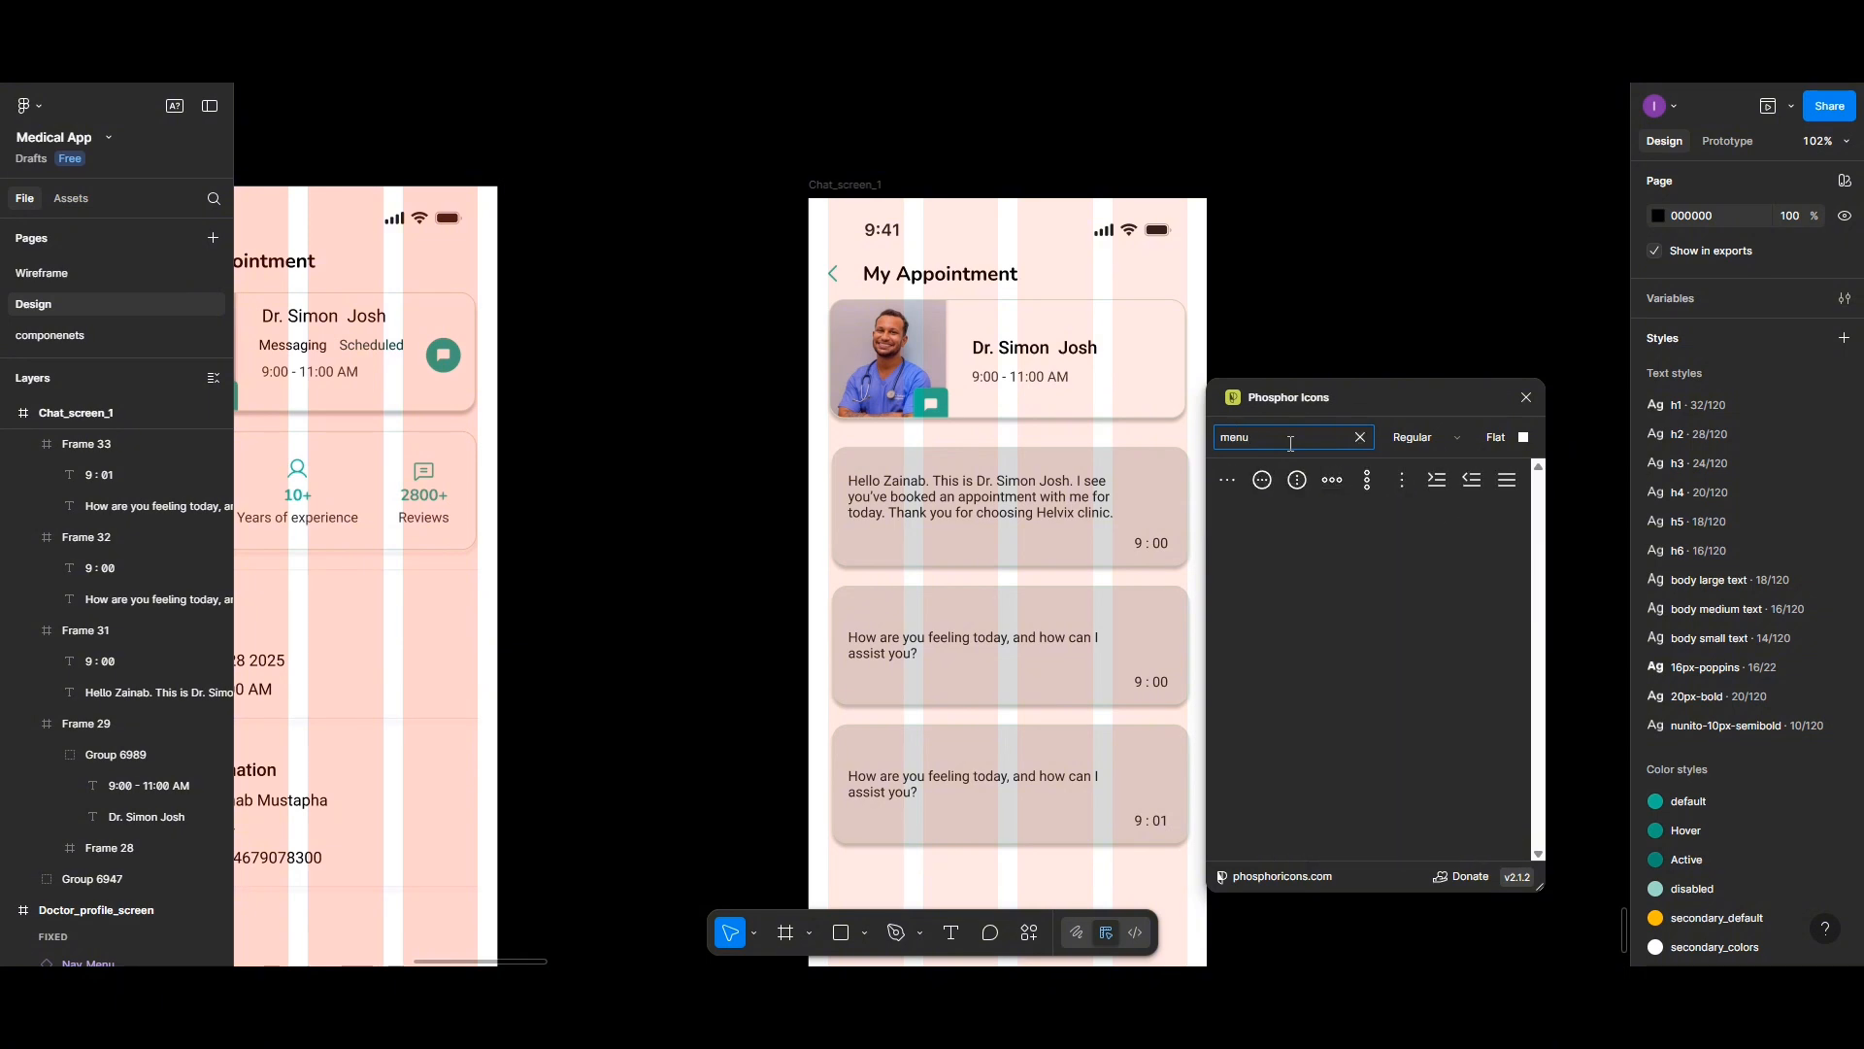
{"action": "left_click", "coordinate": [1364, 480]}
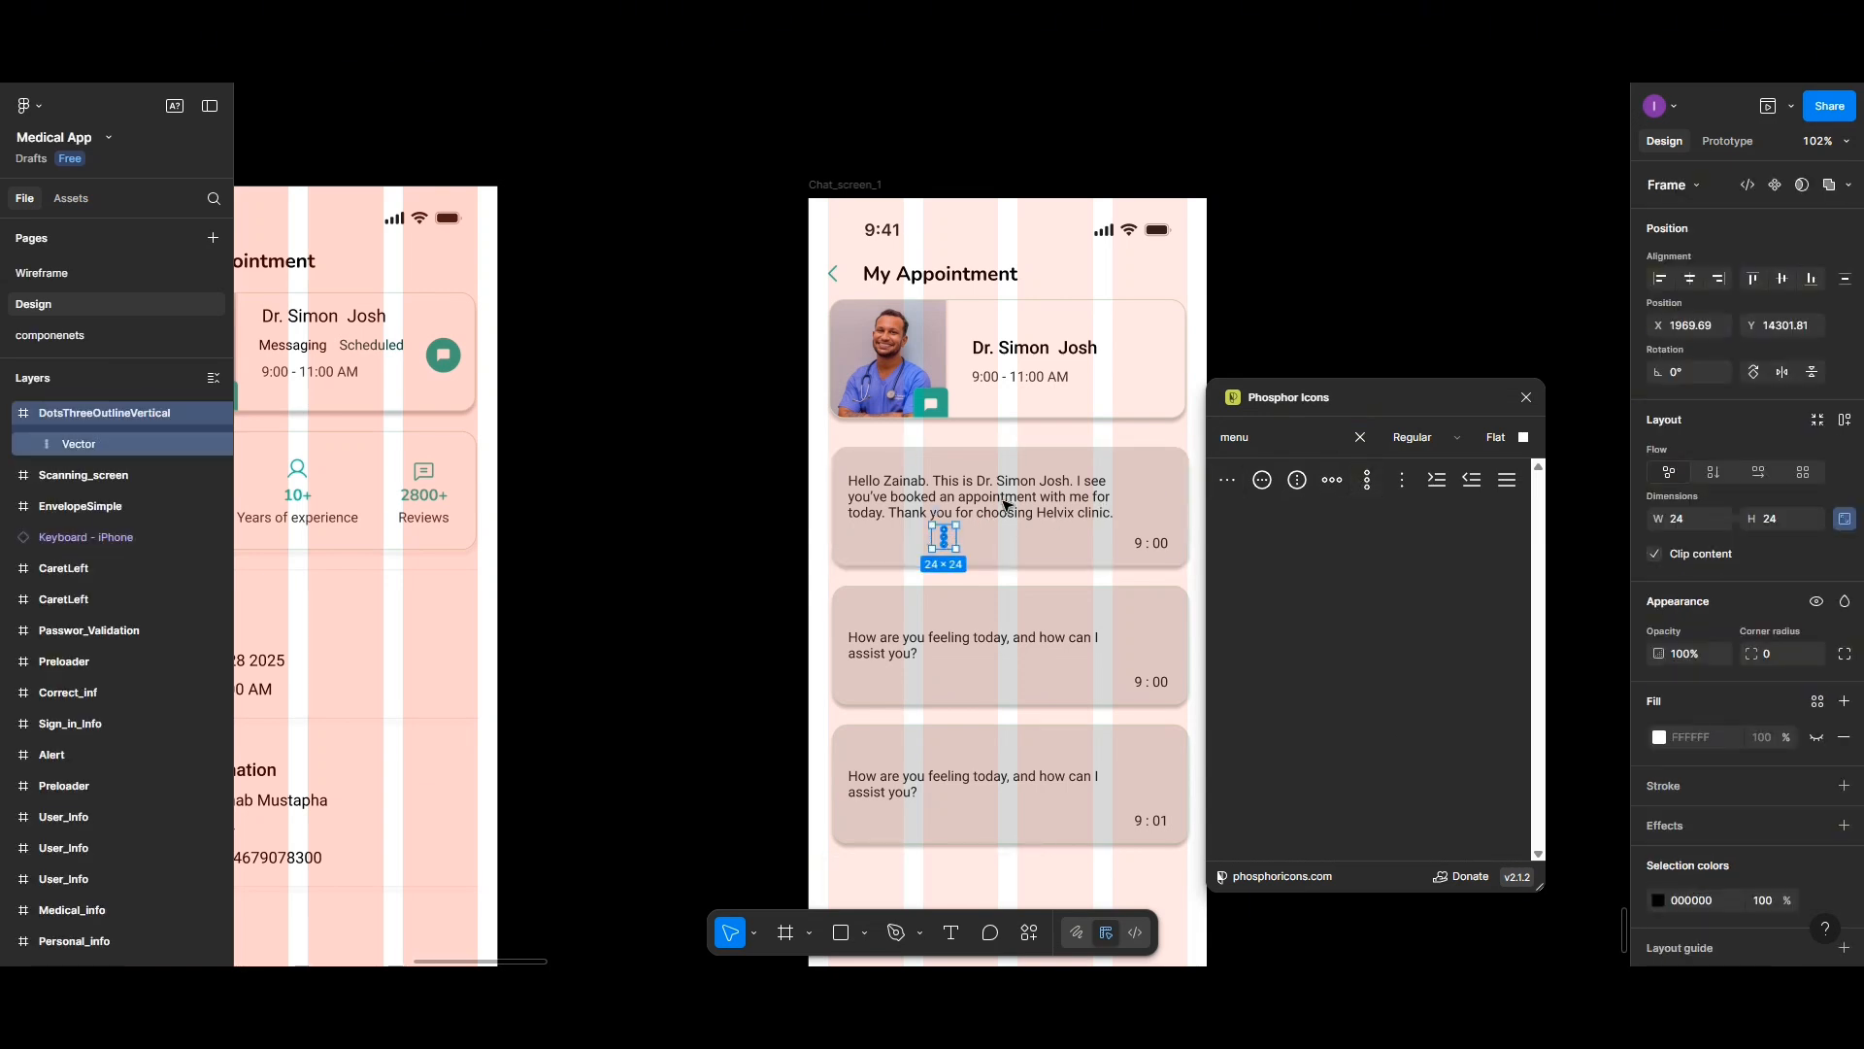
{"action": "left_click_drag", "start_coordinate": [957, 526], "coordinate": [1158, 274]}
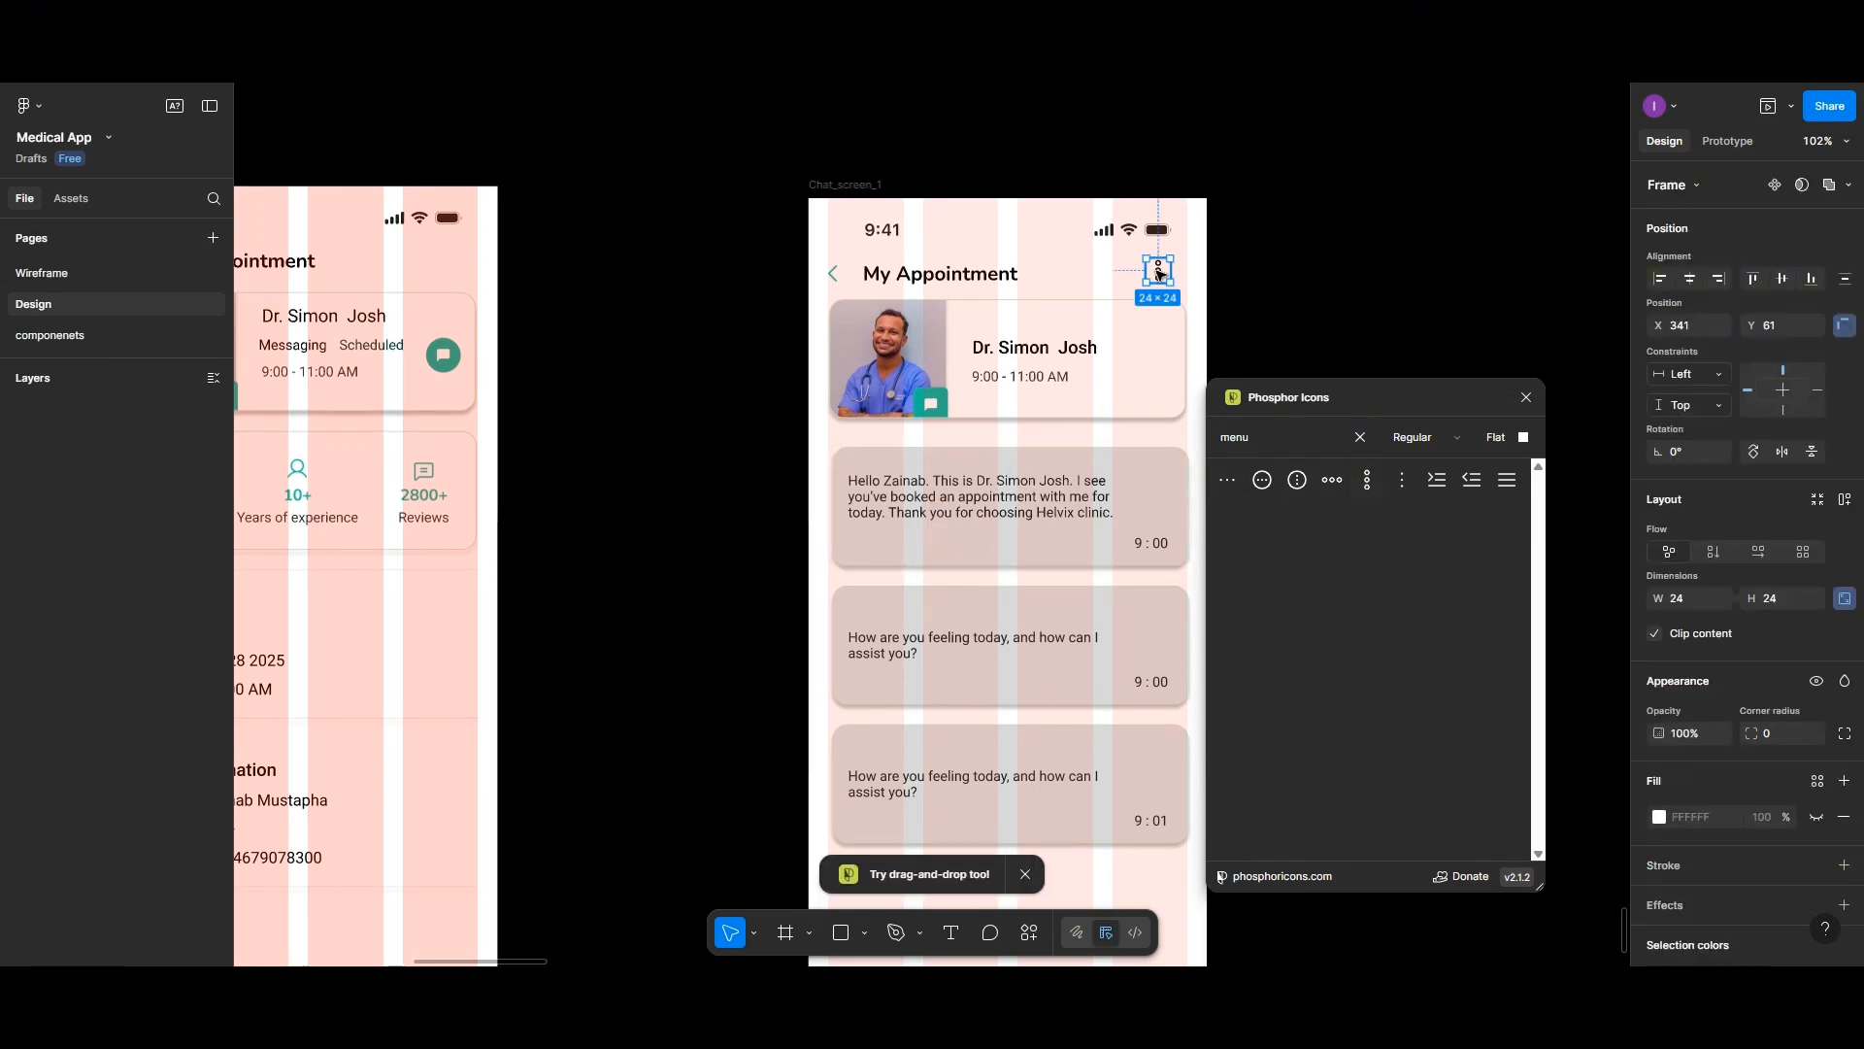
- Set the menu icon frame's fill to the green 1BAF85 swatch
{"action": "left_click", "coordinate": [1659, 818]}
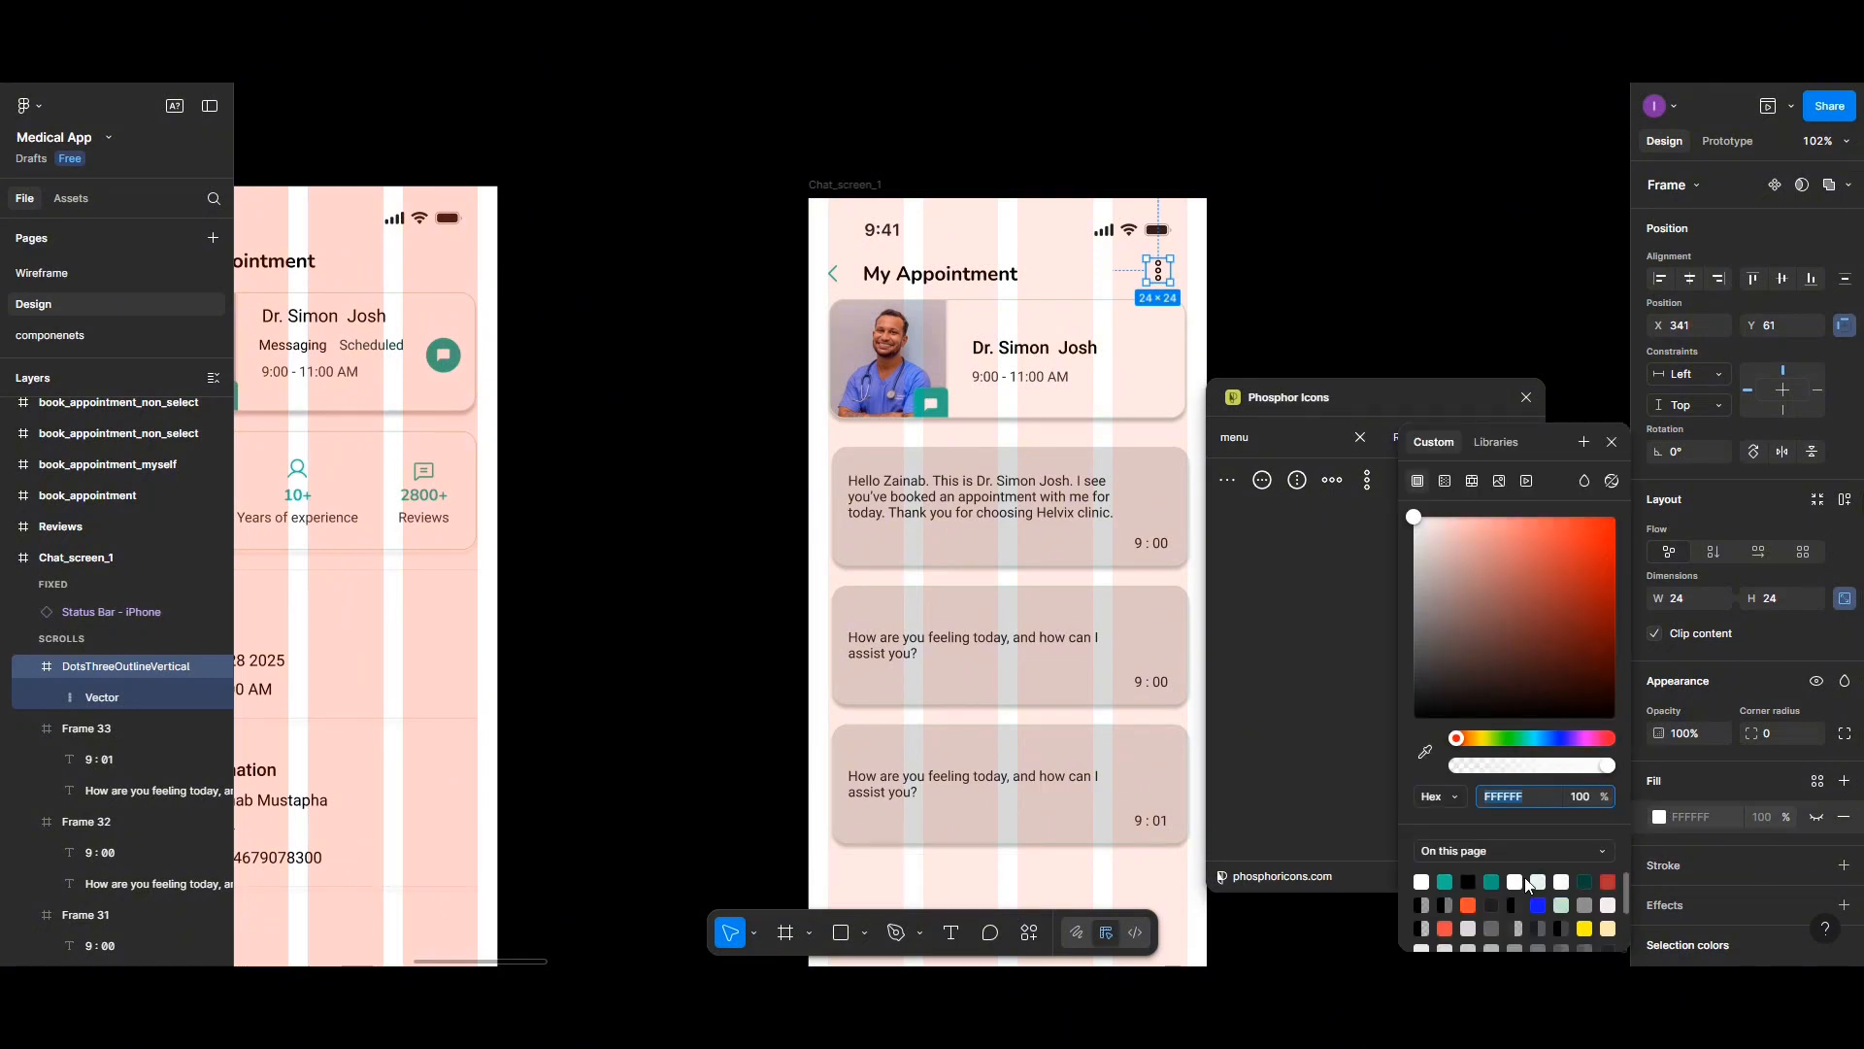
{"action": "left_click", "coordinate": [1586, 880]}
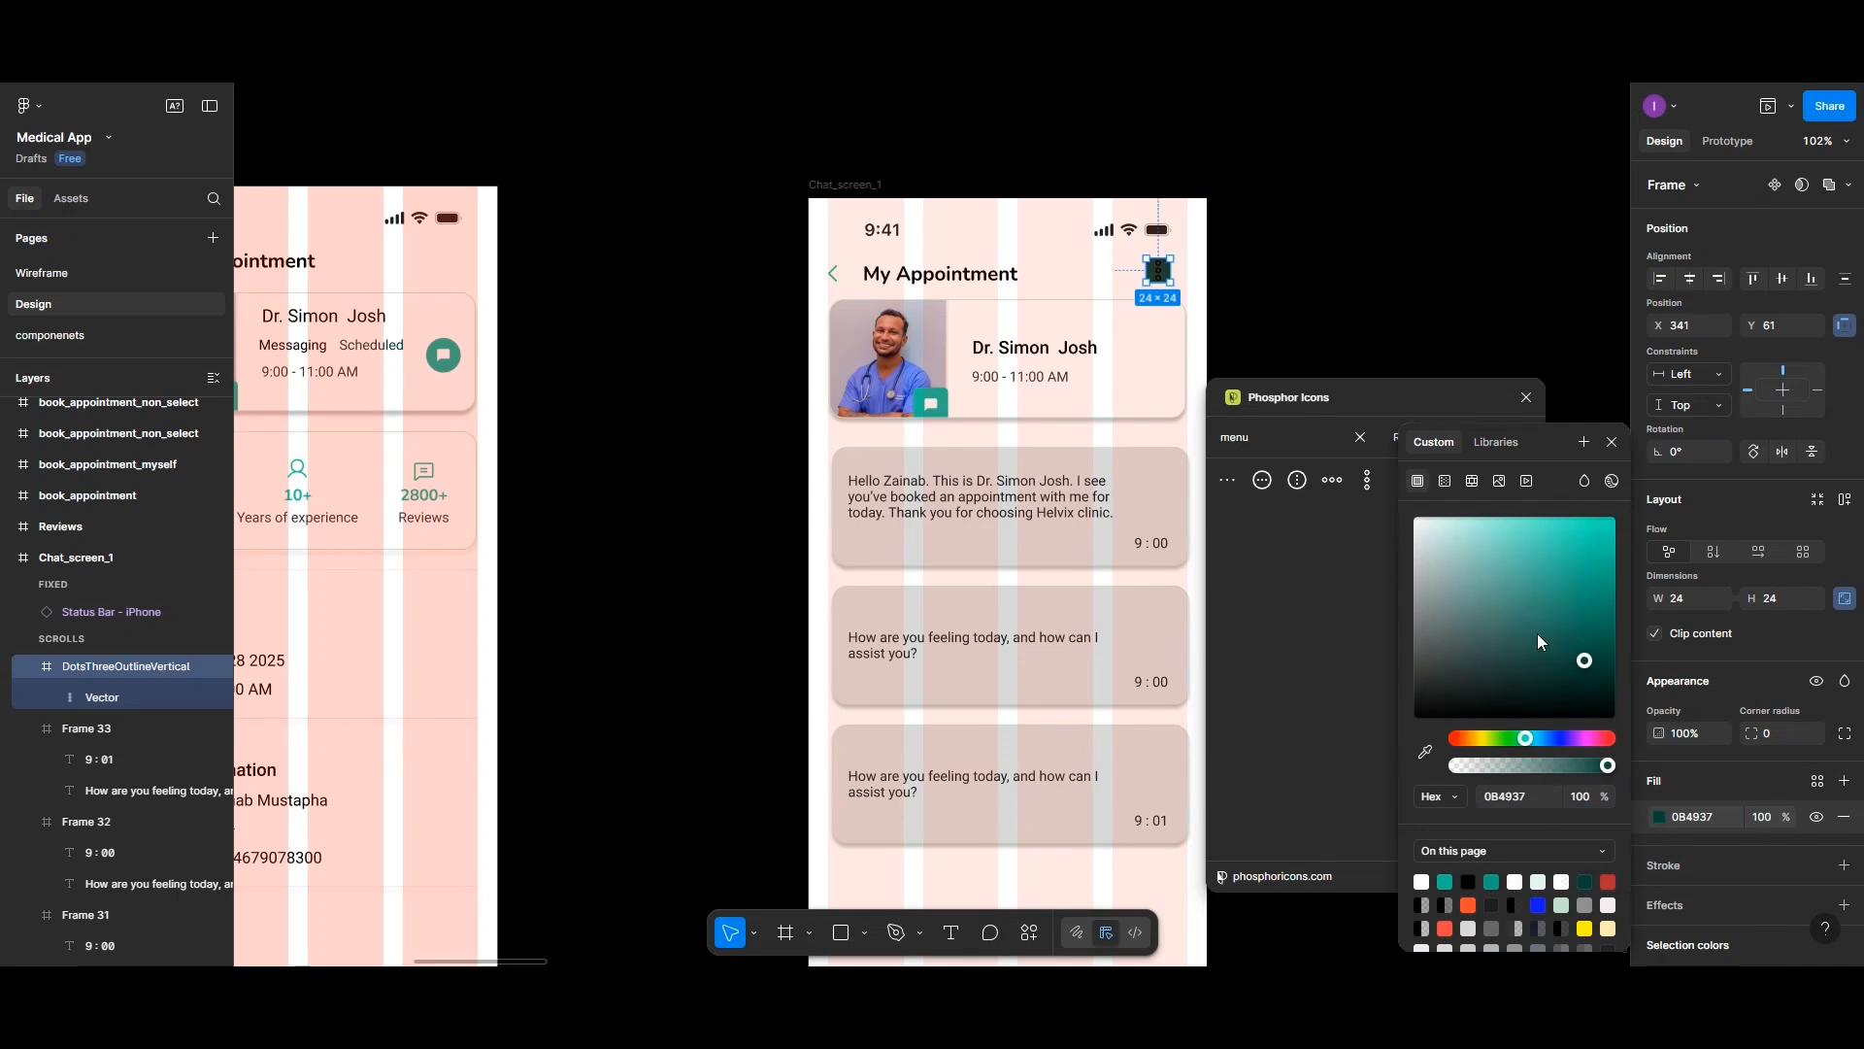
{"action": "scroll", "coordinate": [1221, 318], "scroll_direction": "up", "scroll_amount": 5}
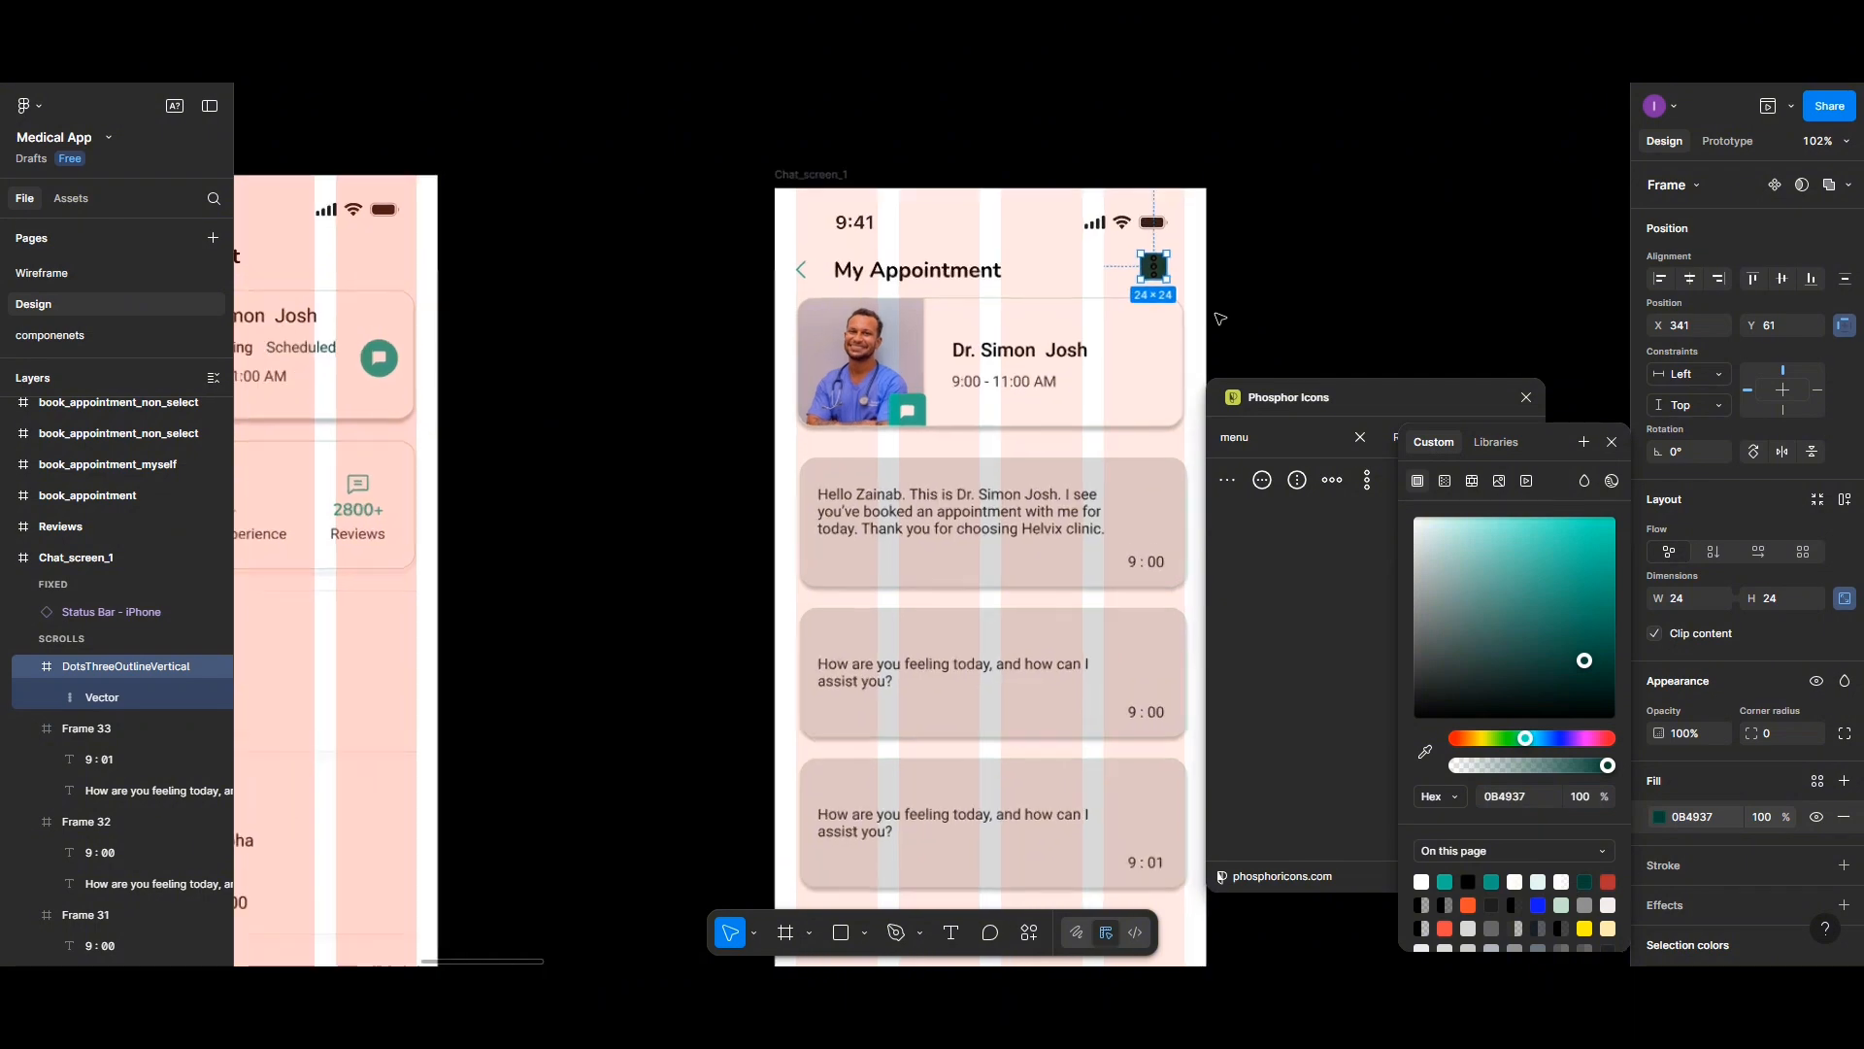
{"action": "scroll", "coordinate": [1221, 319], "scroll_direction": "up", "scroll_amount": 3}
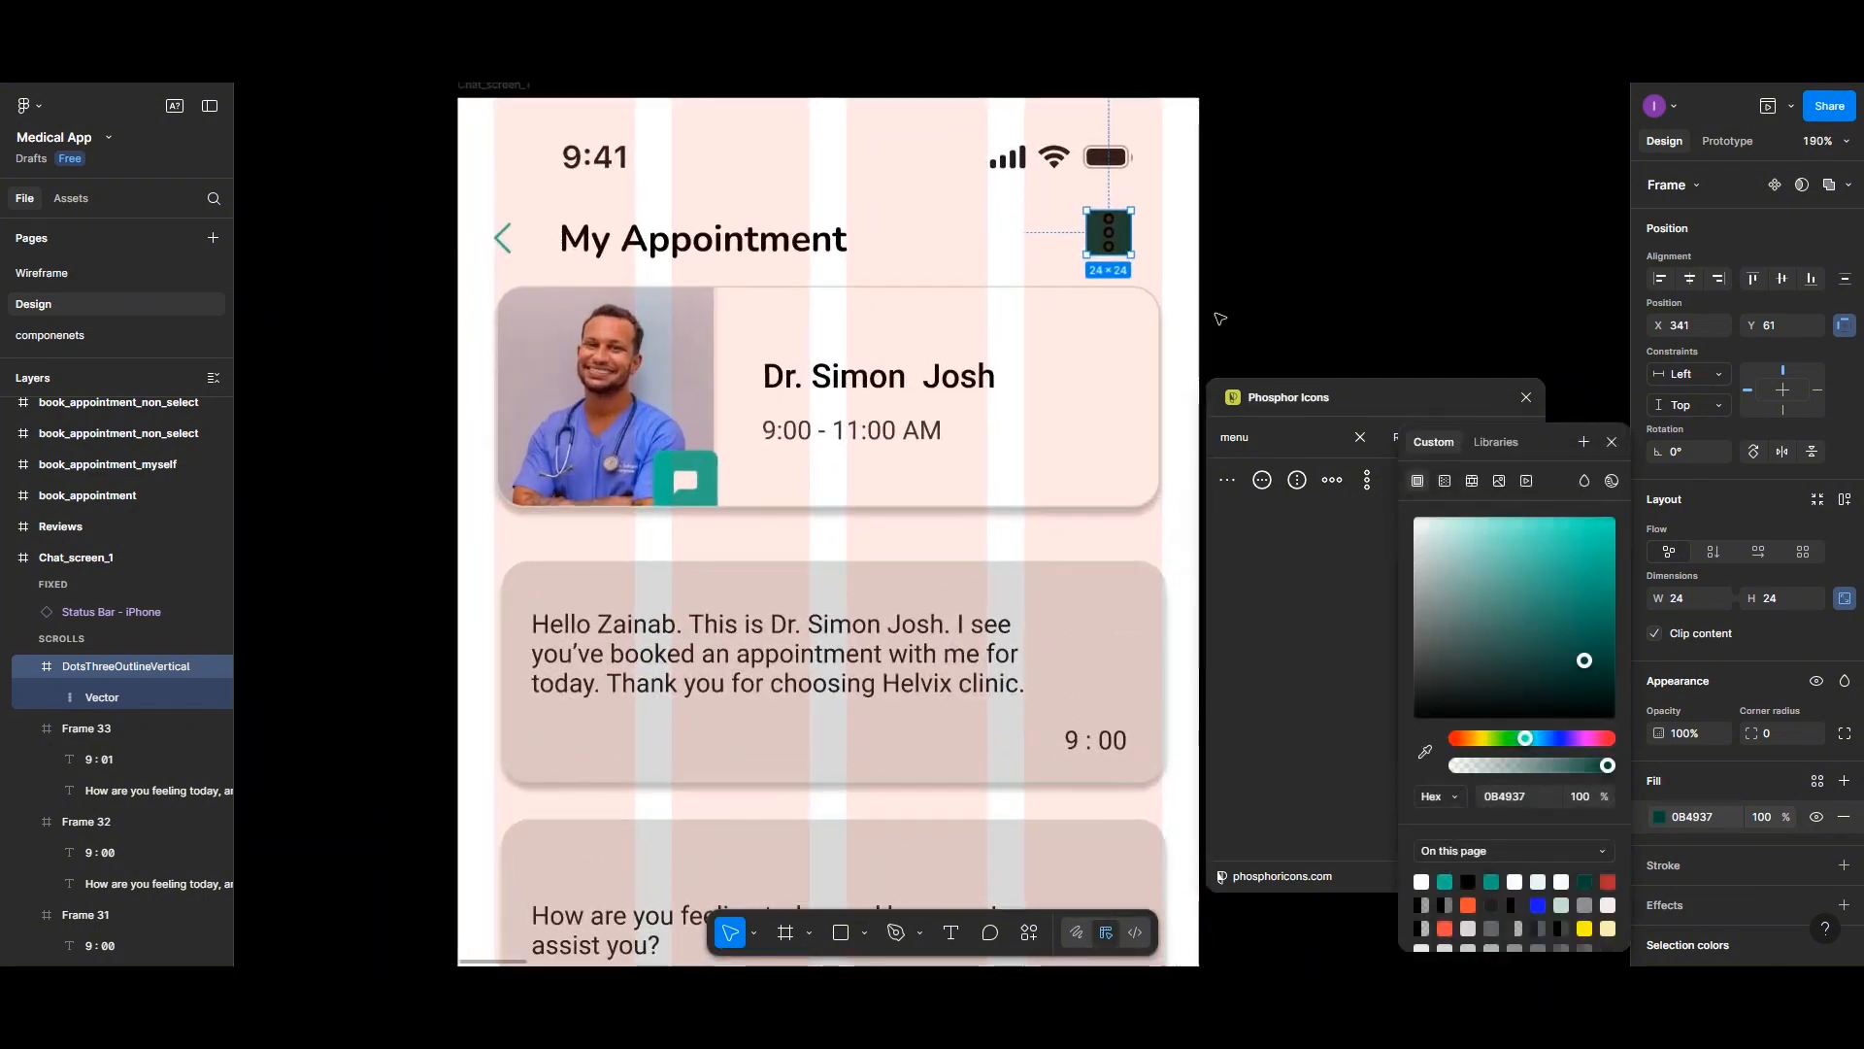
{"action": "left_click", "coordinate": [1493, 880]}
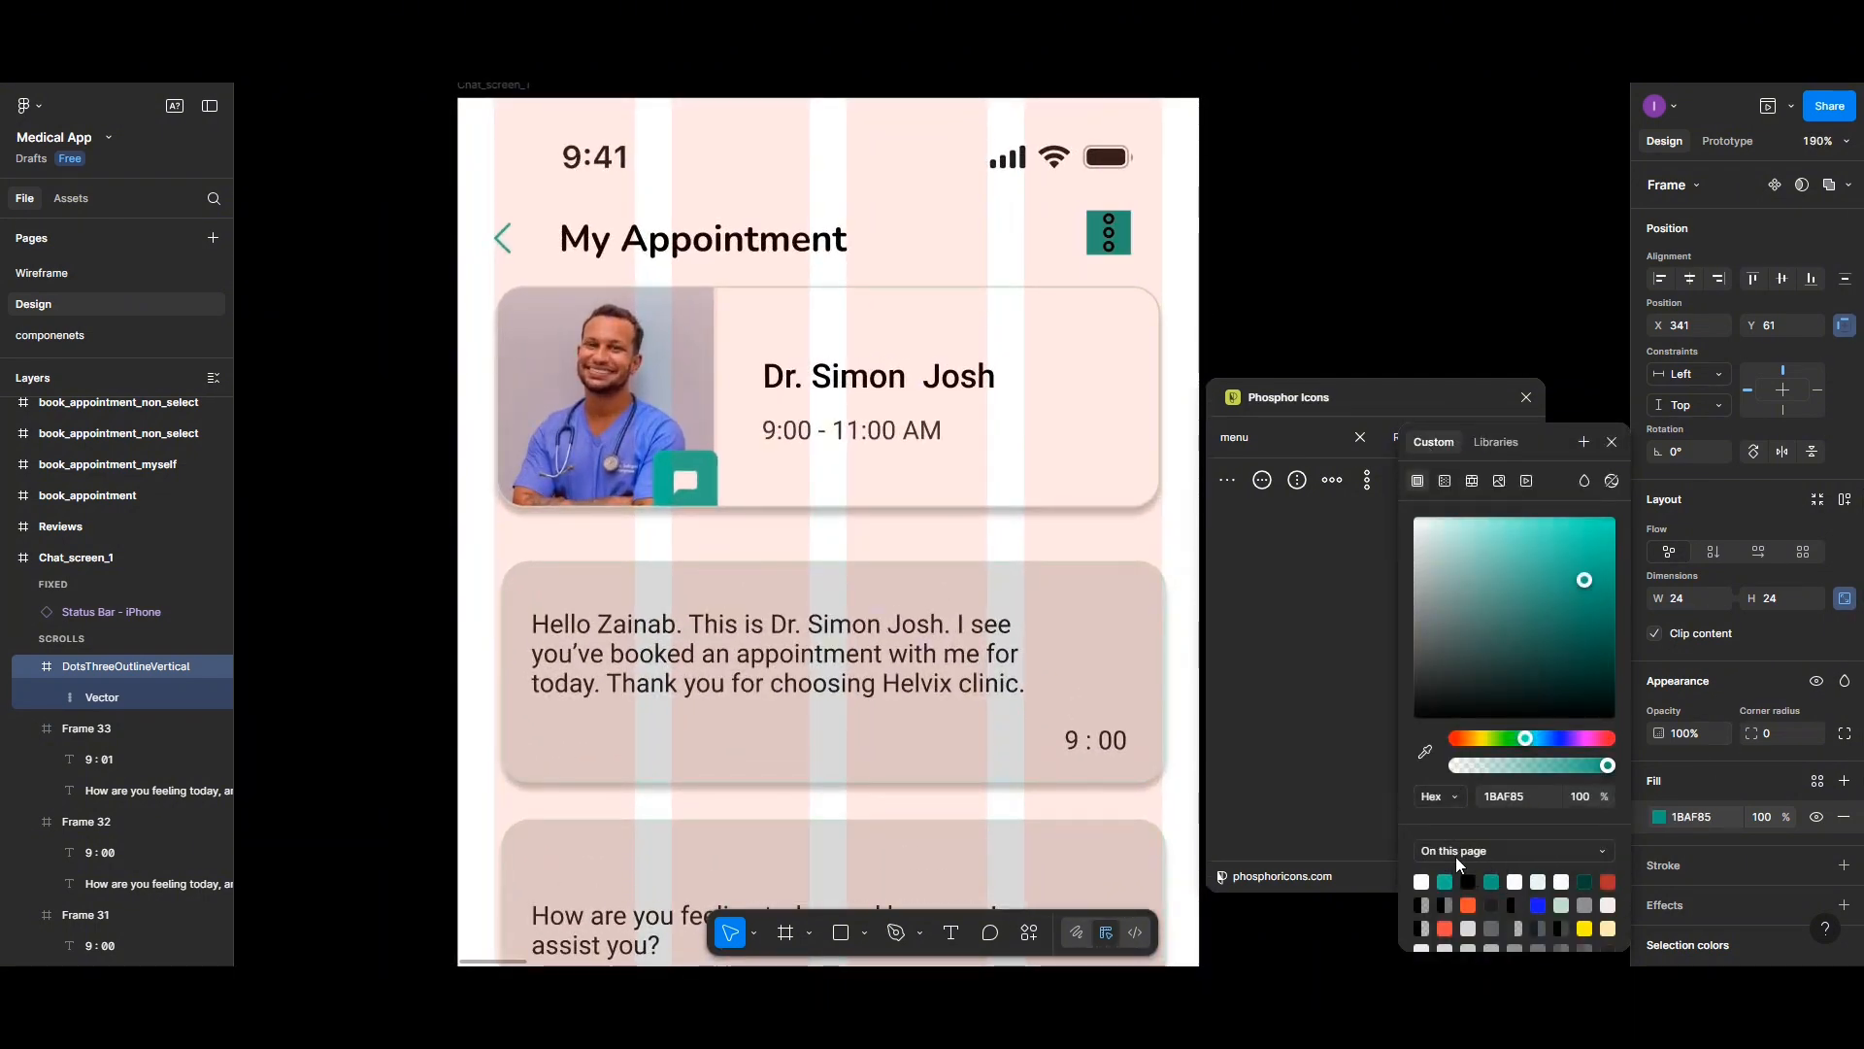
- Scale the dots vector down to about 4.43 × 15.5 with the Scale tool and center it vertically
{"action": "left_click", "coordinate": [755, 931]}
{"action": "left_click", "coordinate": [756, 921]}
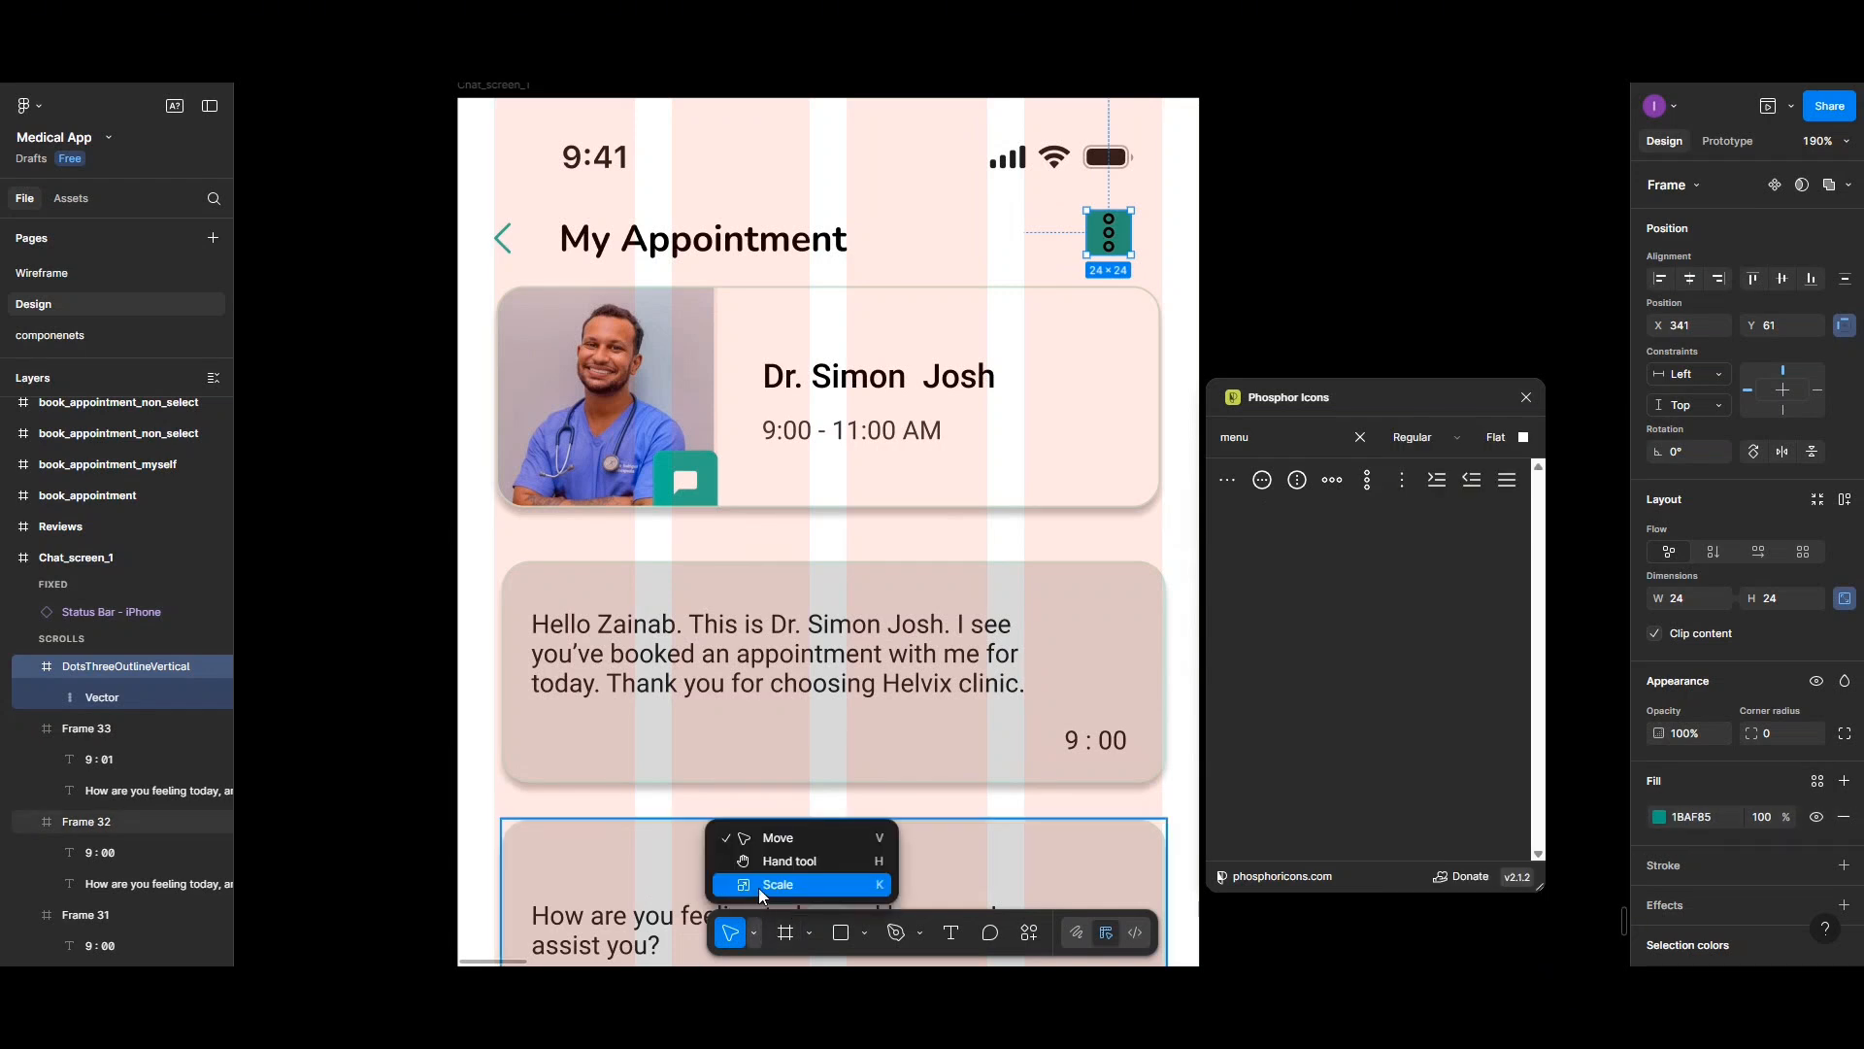
{"action": "left_click", "coordinate": [759, 887]}
{"action": "double_click", "coordinate": [1110, 228]}
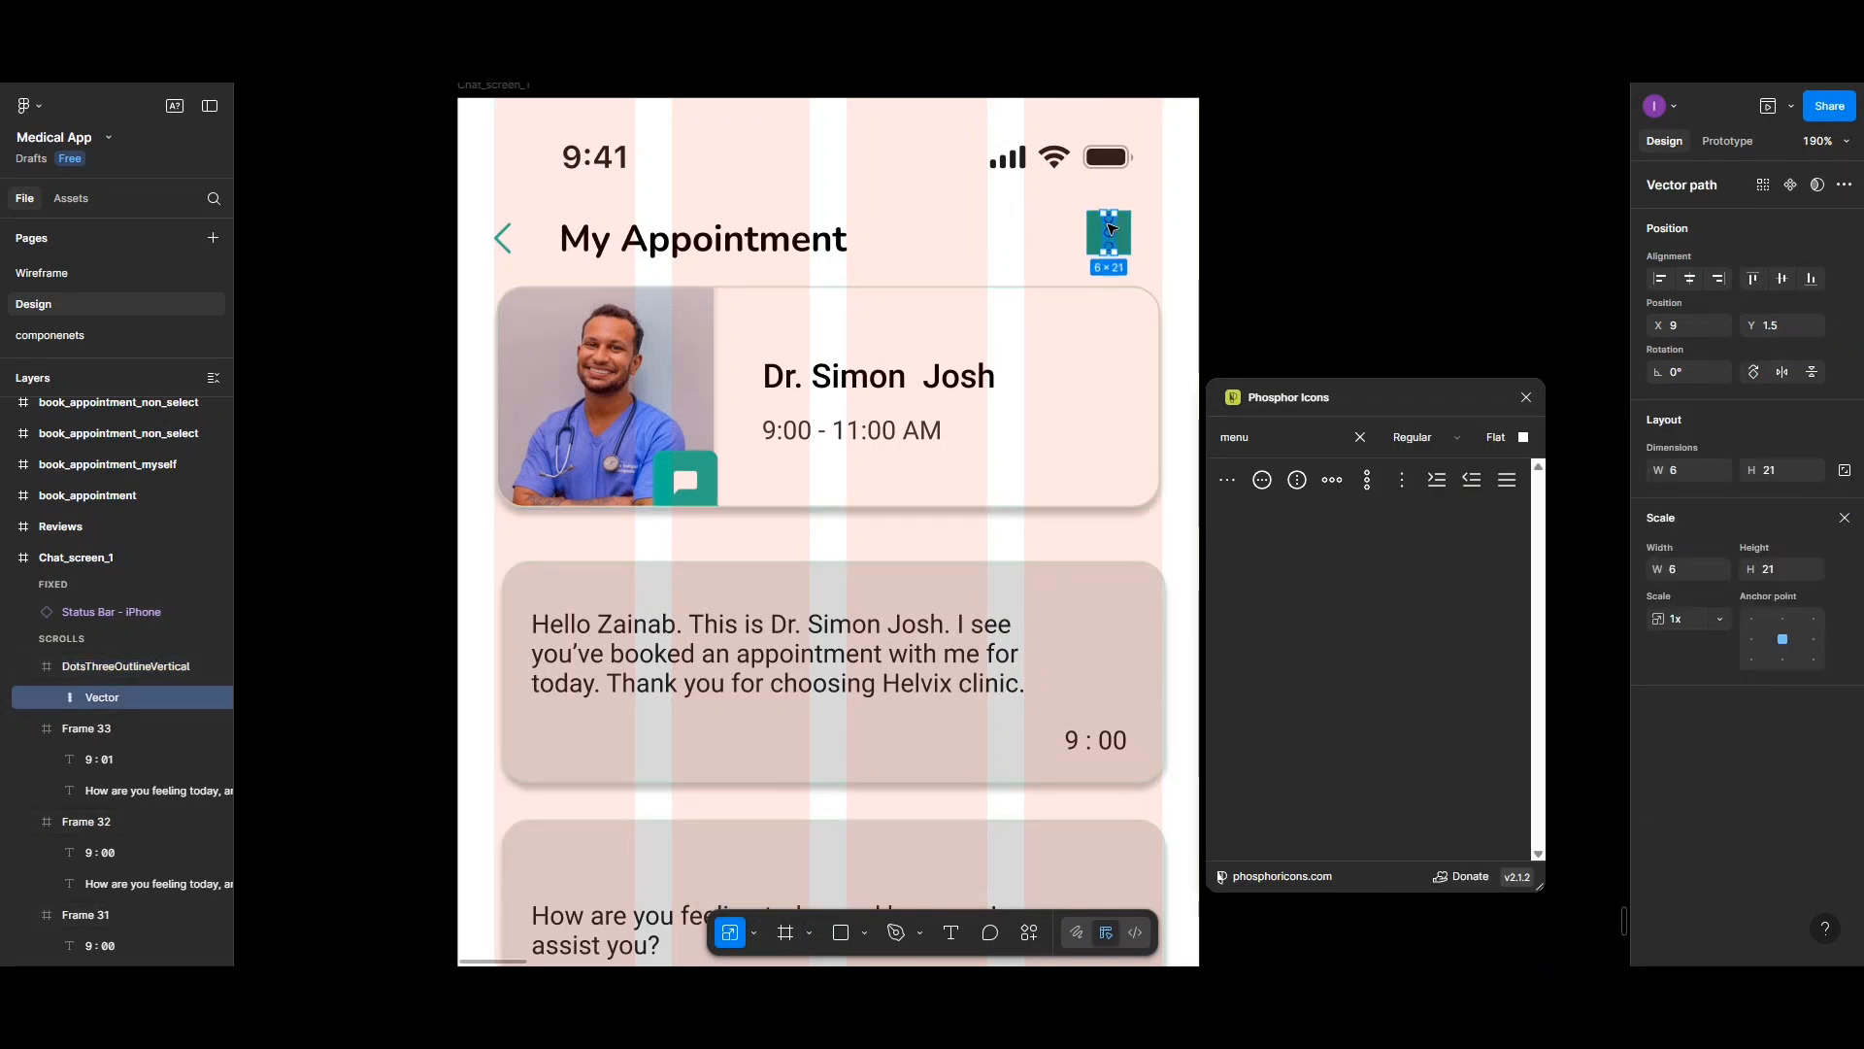
{"action": "left_click_drag", "start_coordinate": [1117, 208], "coordinate": [1113, 218]}
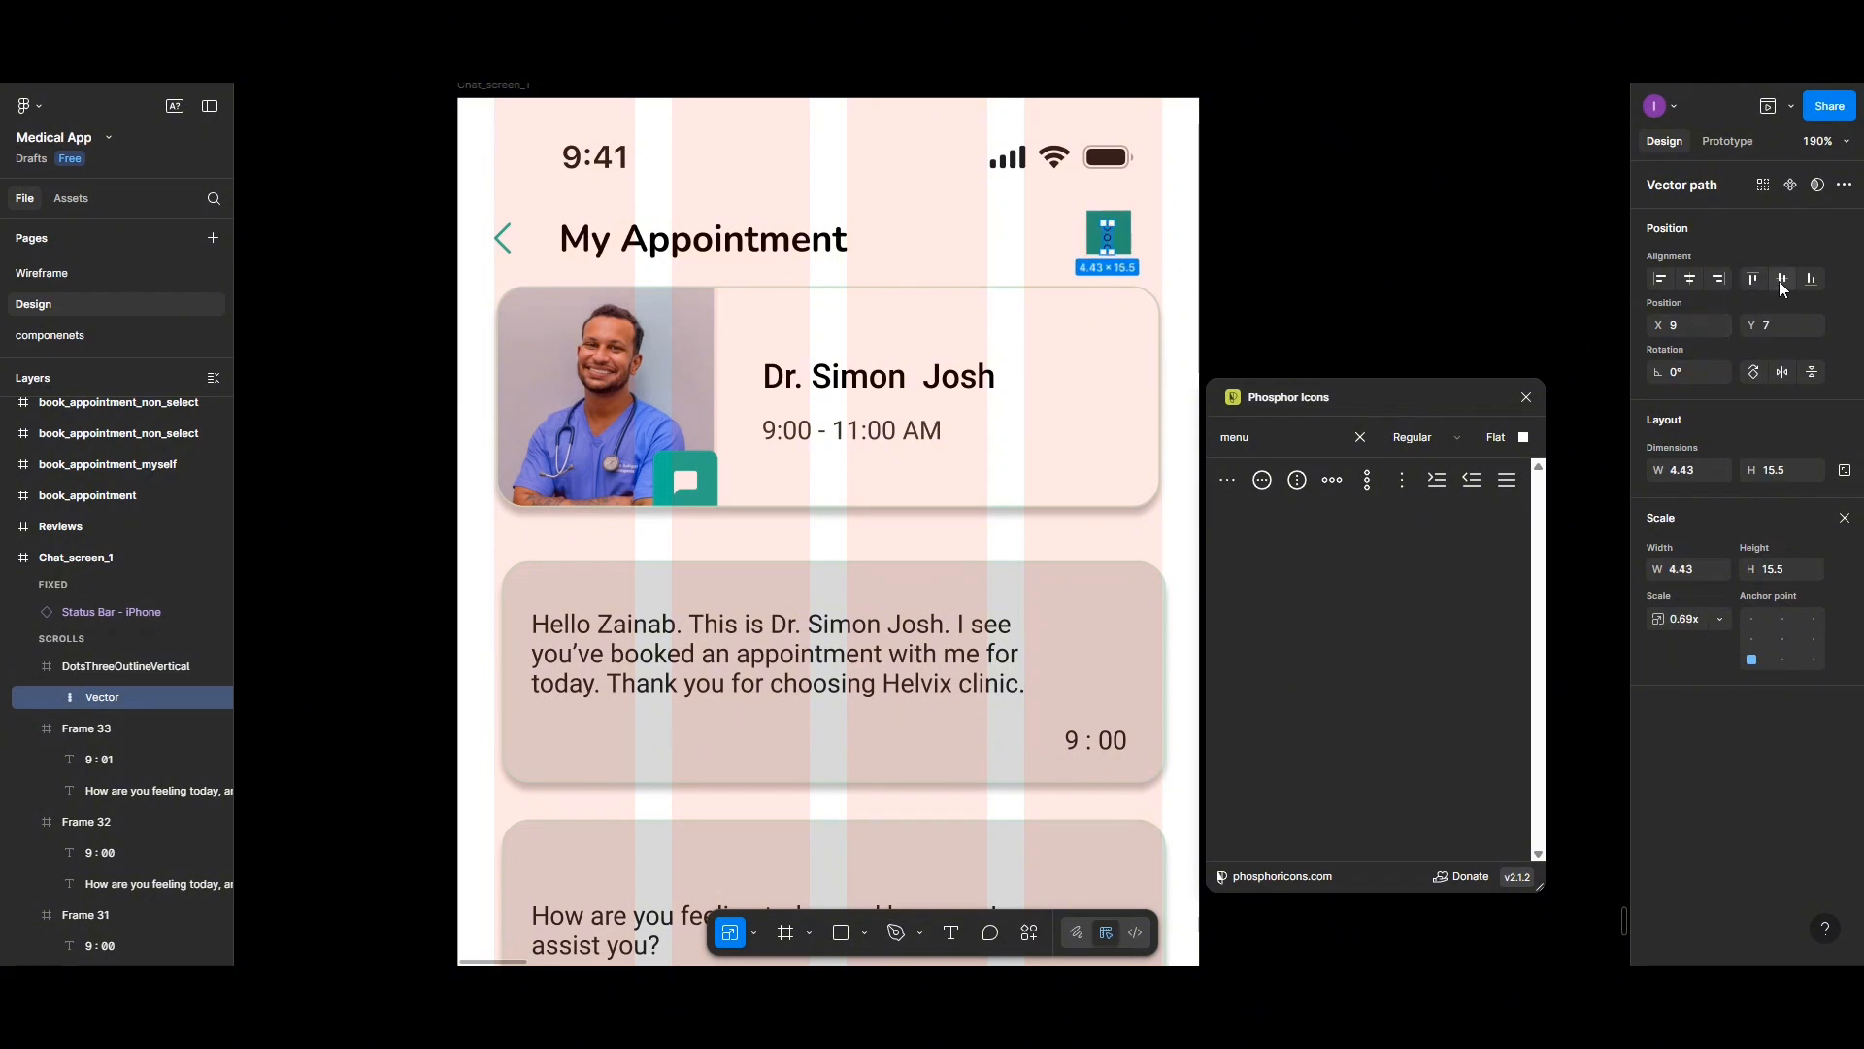
{"action": "left_click", "coordinate": [1783, 282]}
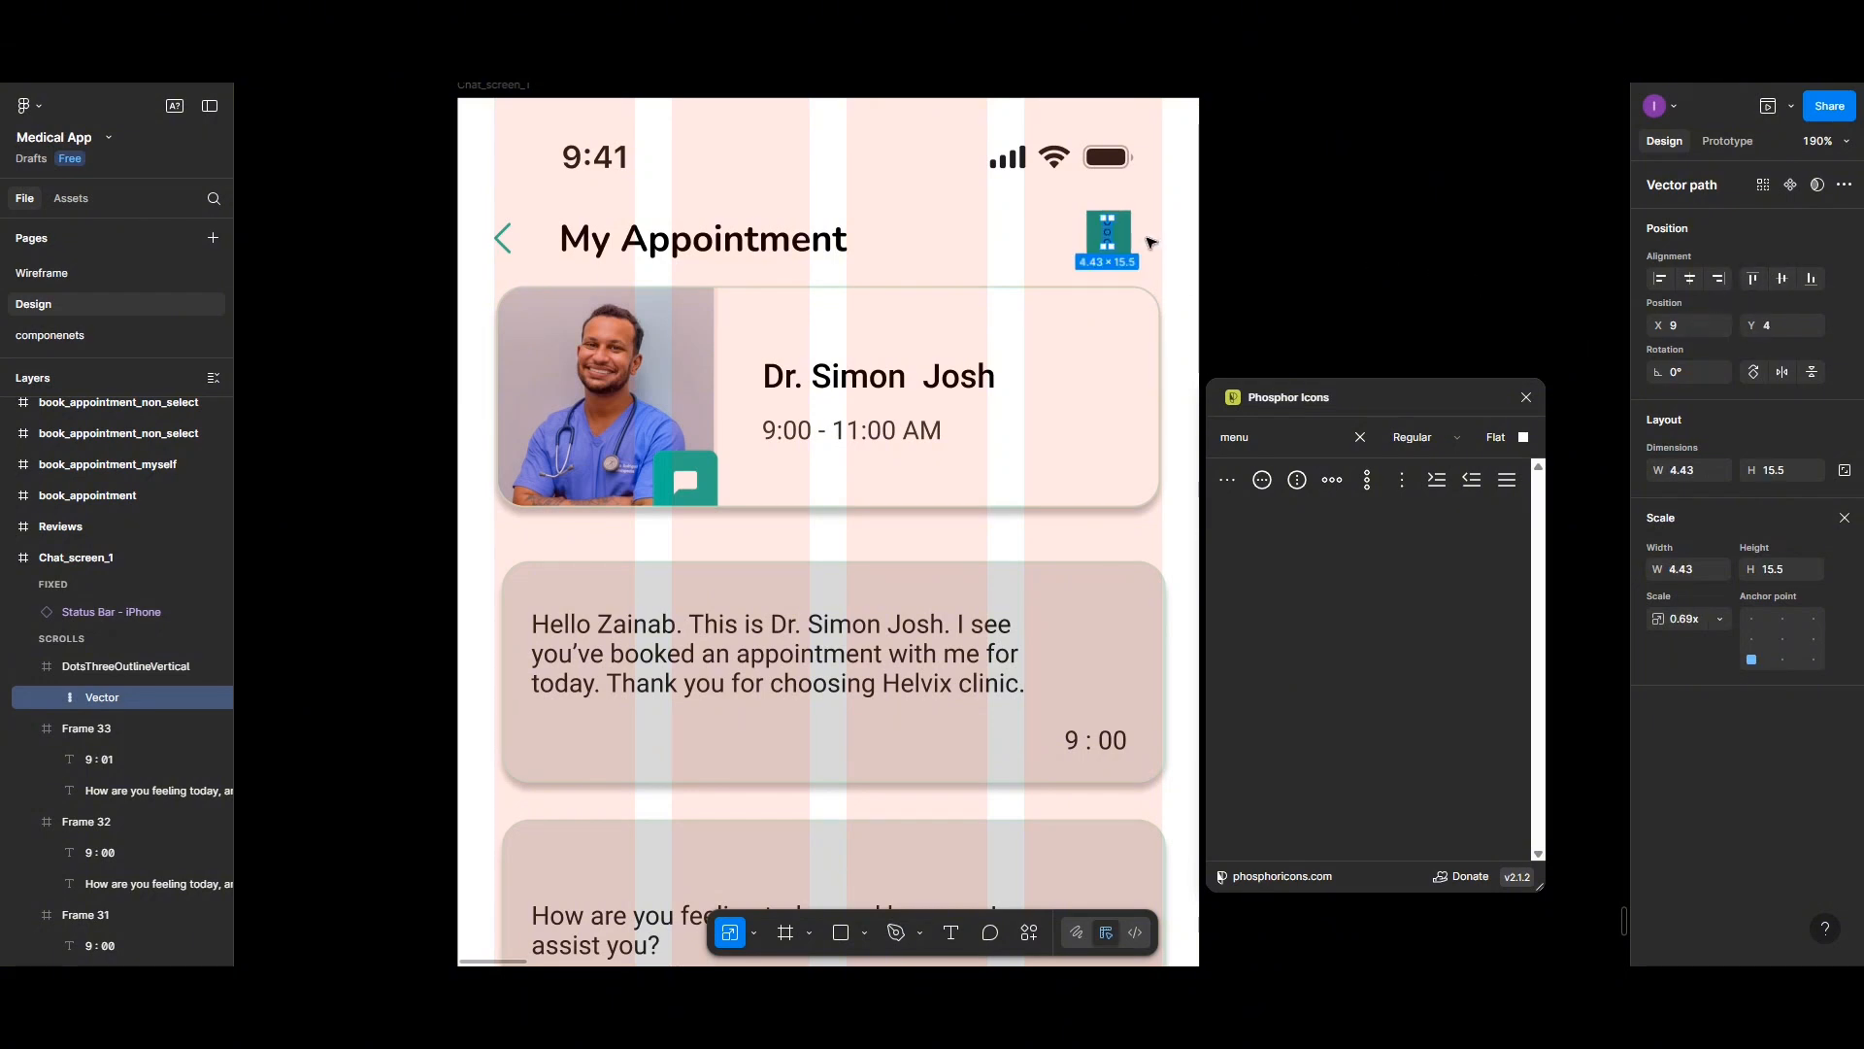
{"action": "left_click", "coordinate": [1131, 236]}
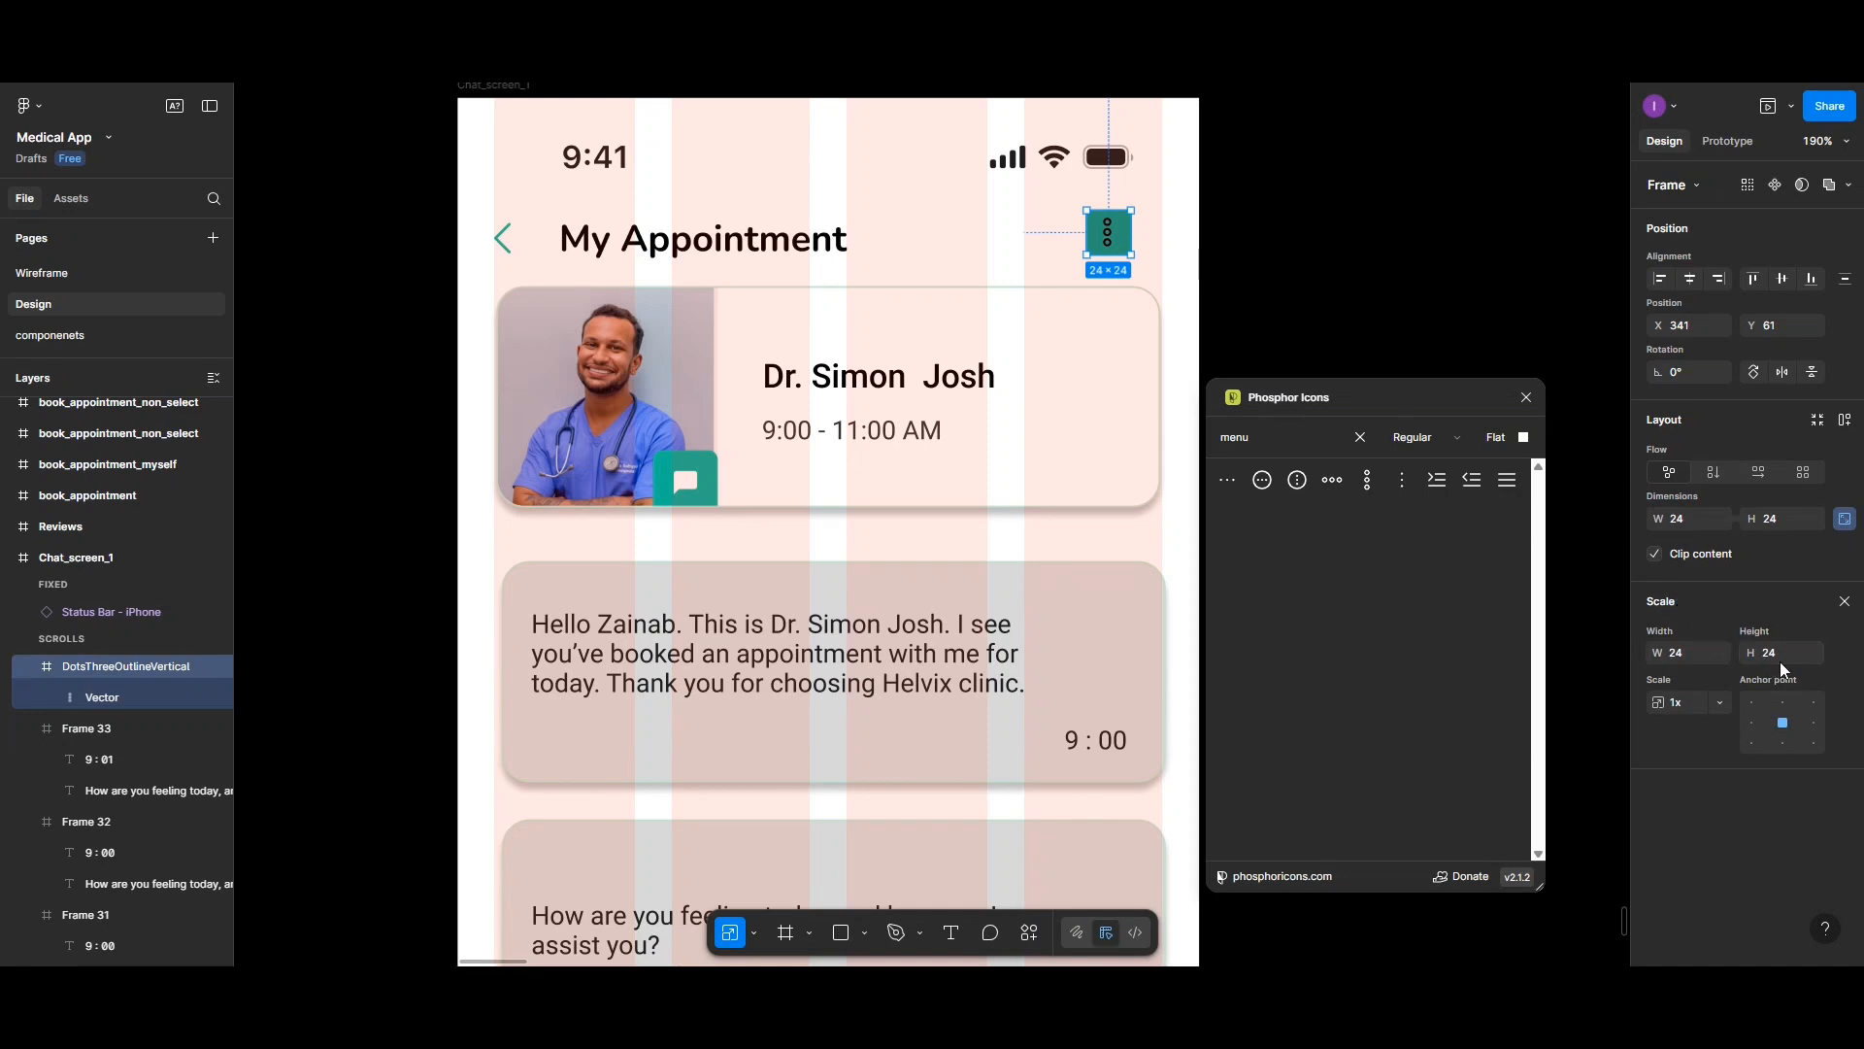
{"action": "left_click", "coordinate": [1845, 601]}
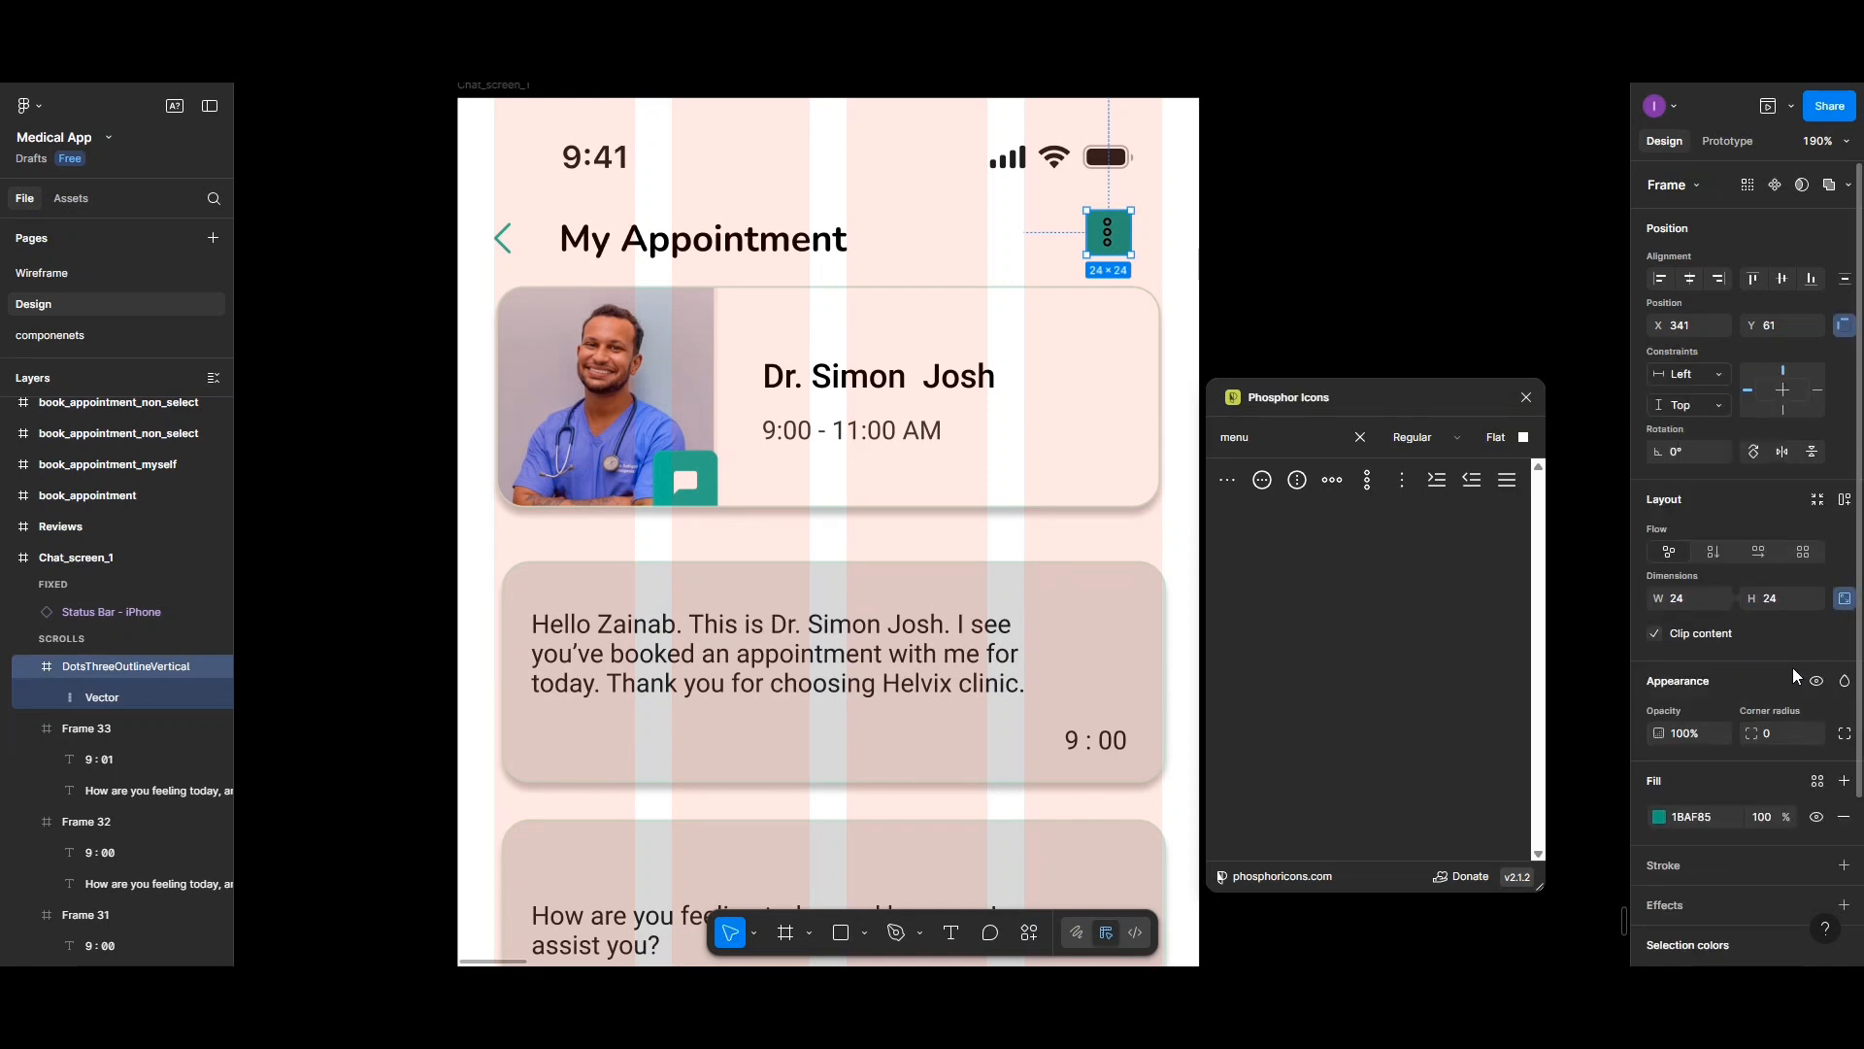
- Set the menu icon frame's corner radius to 5
{"action": "left_click", "coordinate": [1779, 731]}
{"action": "type", "text": "10"}
{"action": "key", "text": "Return"}
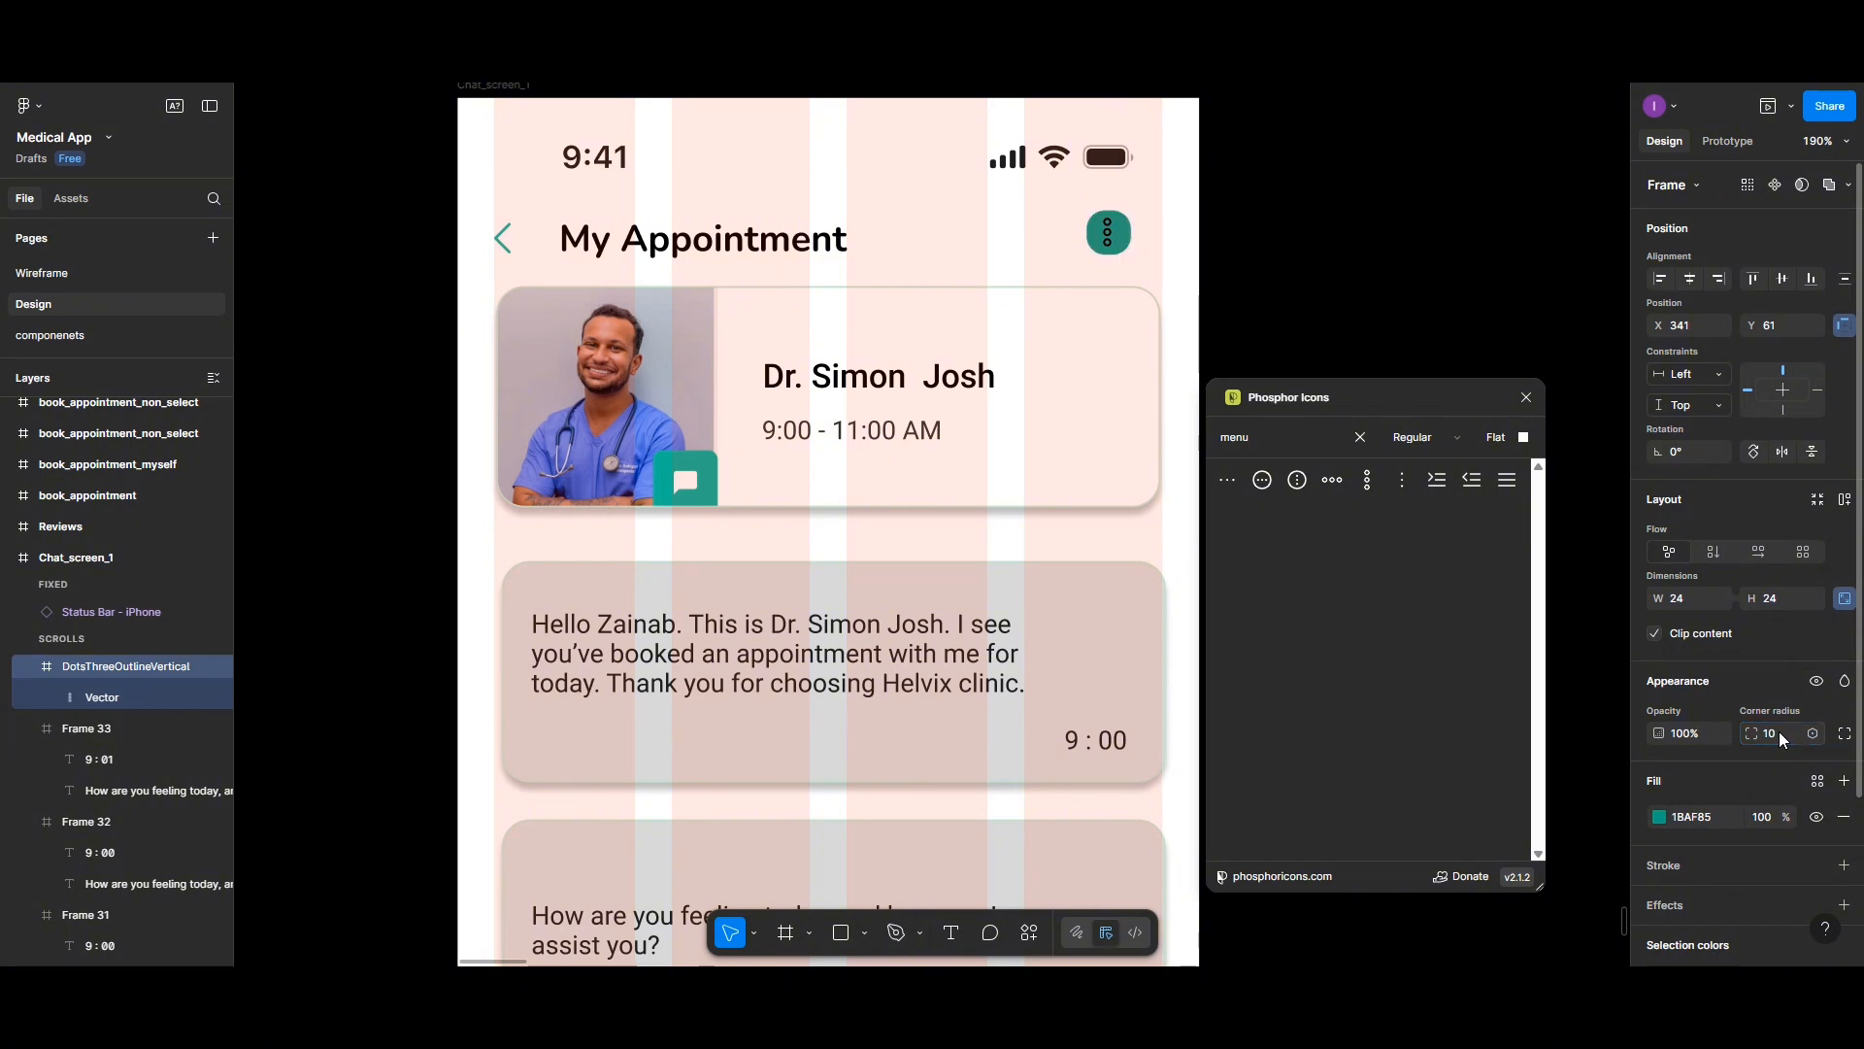
{"action": "left_click", "coordinate": [1779, 732]}
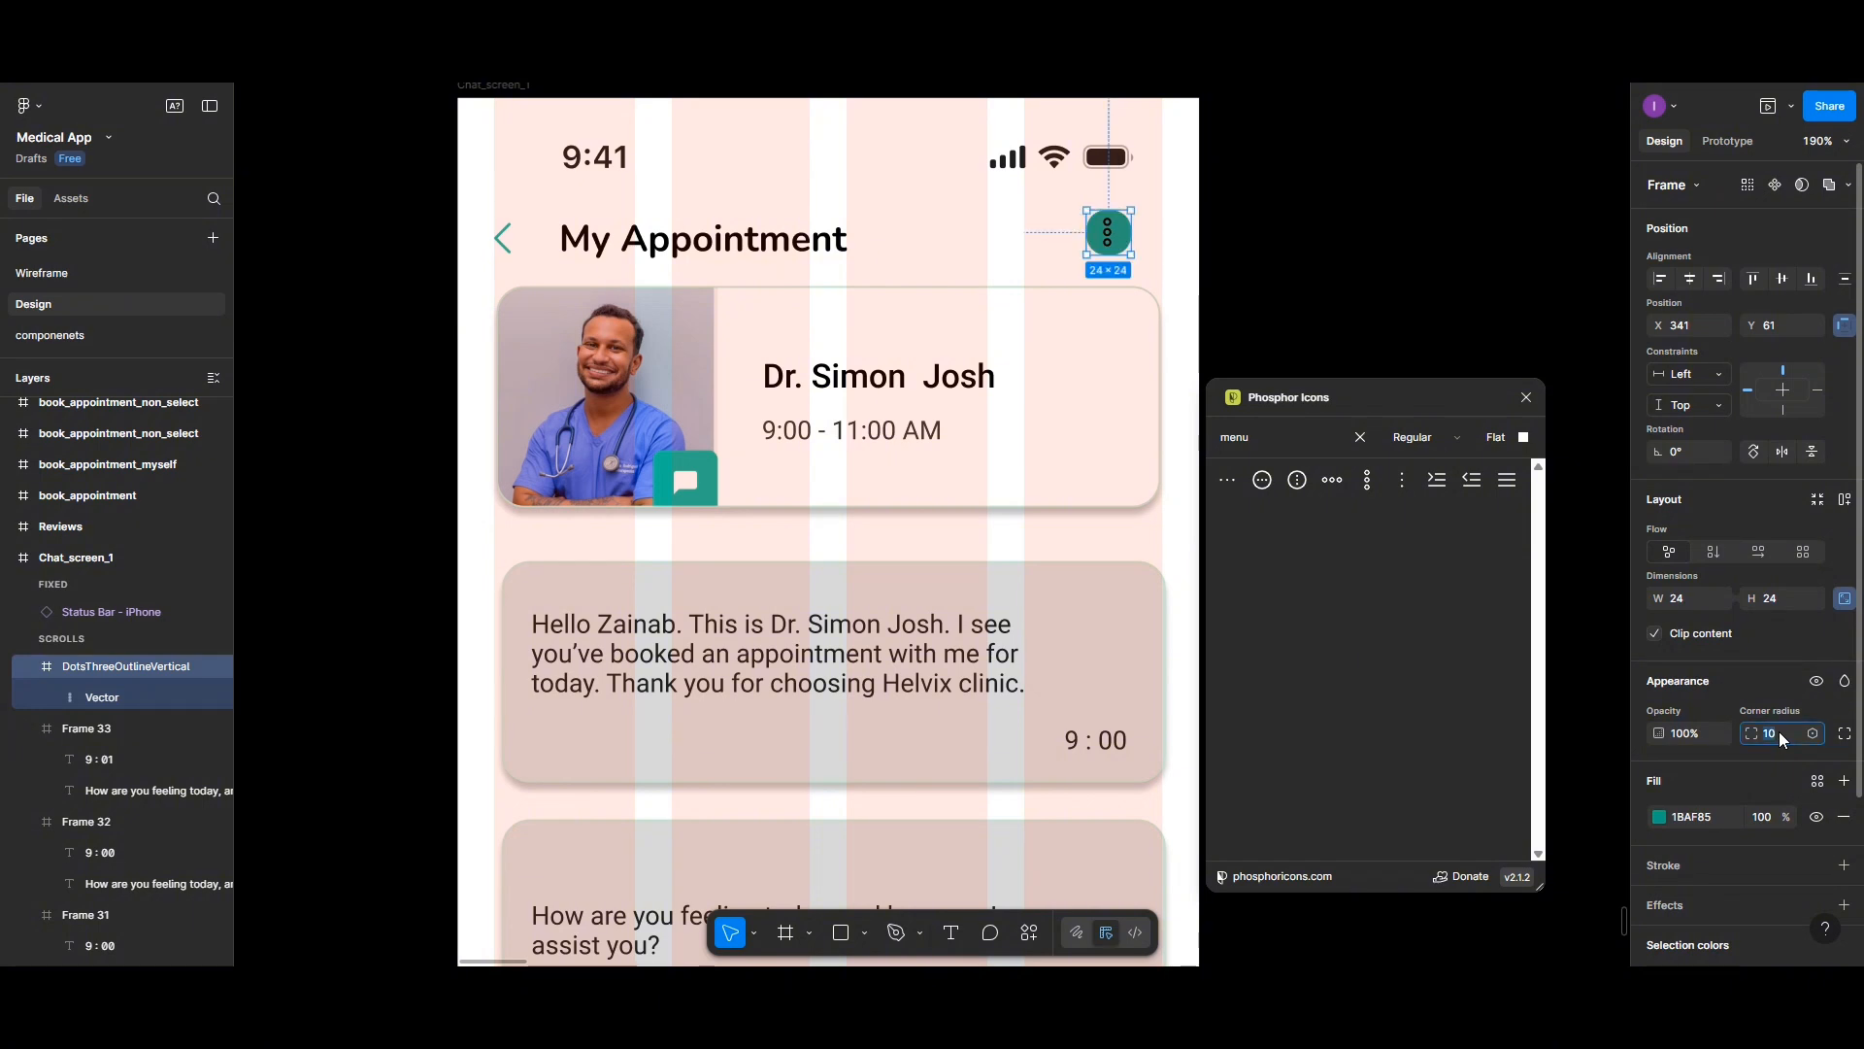
{"action": "type", "text": "5"}
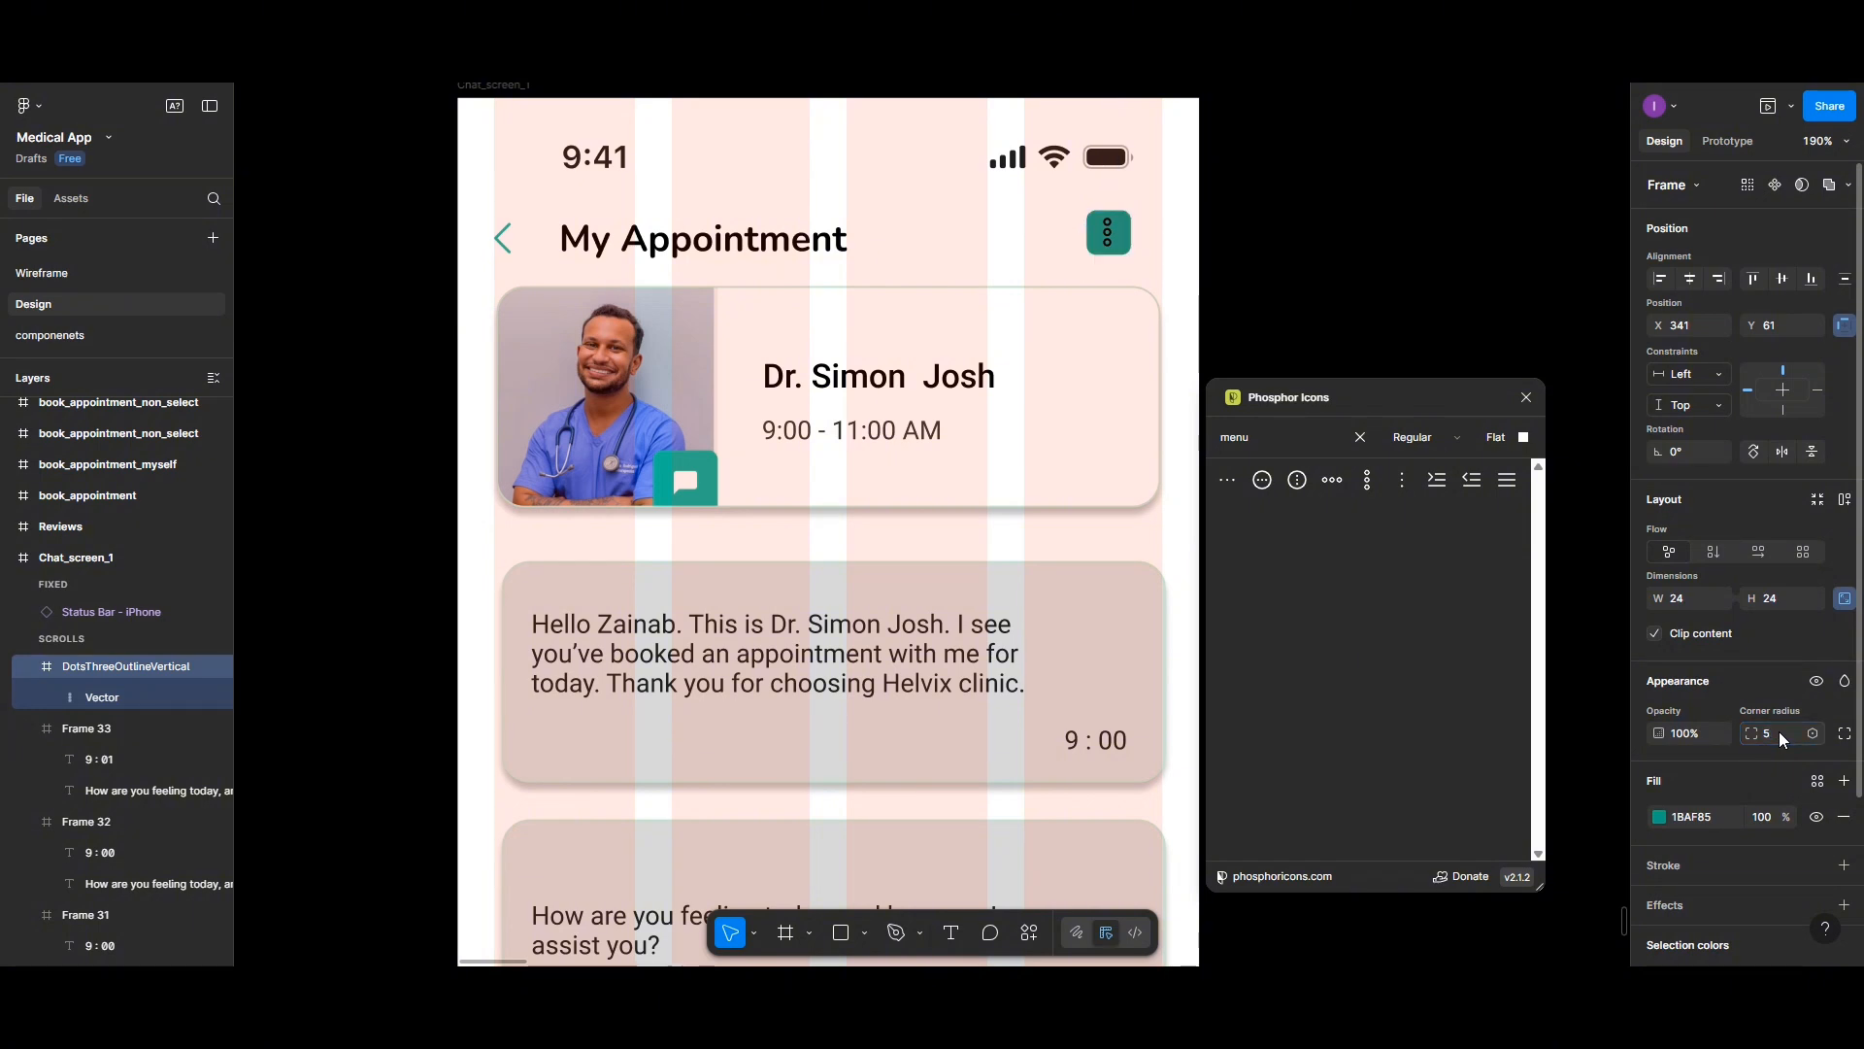
{"action": "left_click", "coordinate": [1095, 250]}
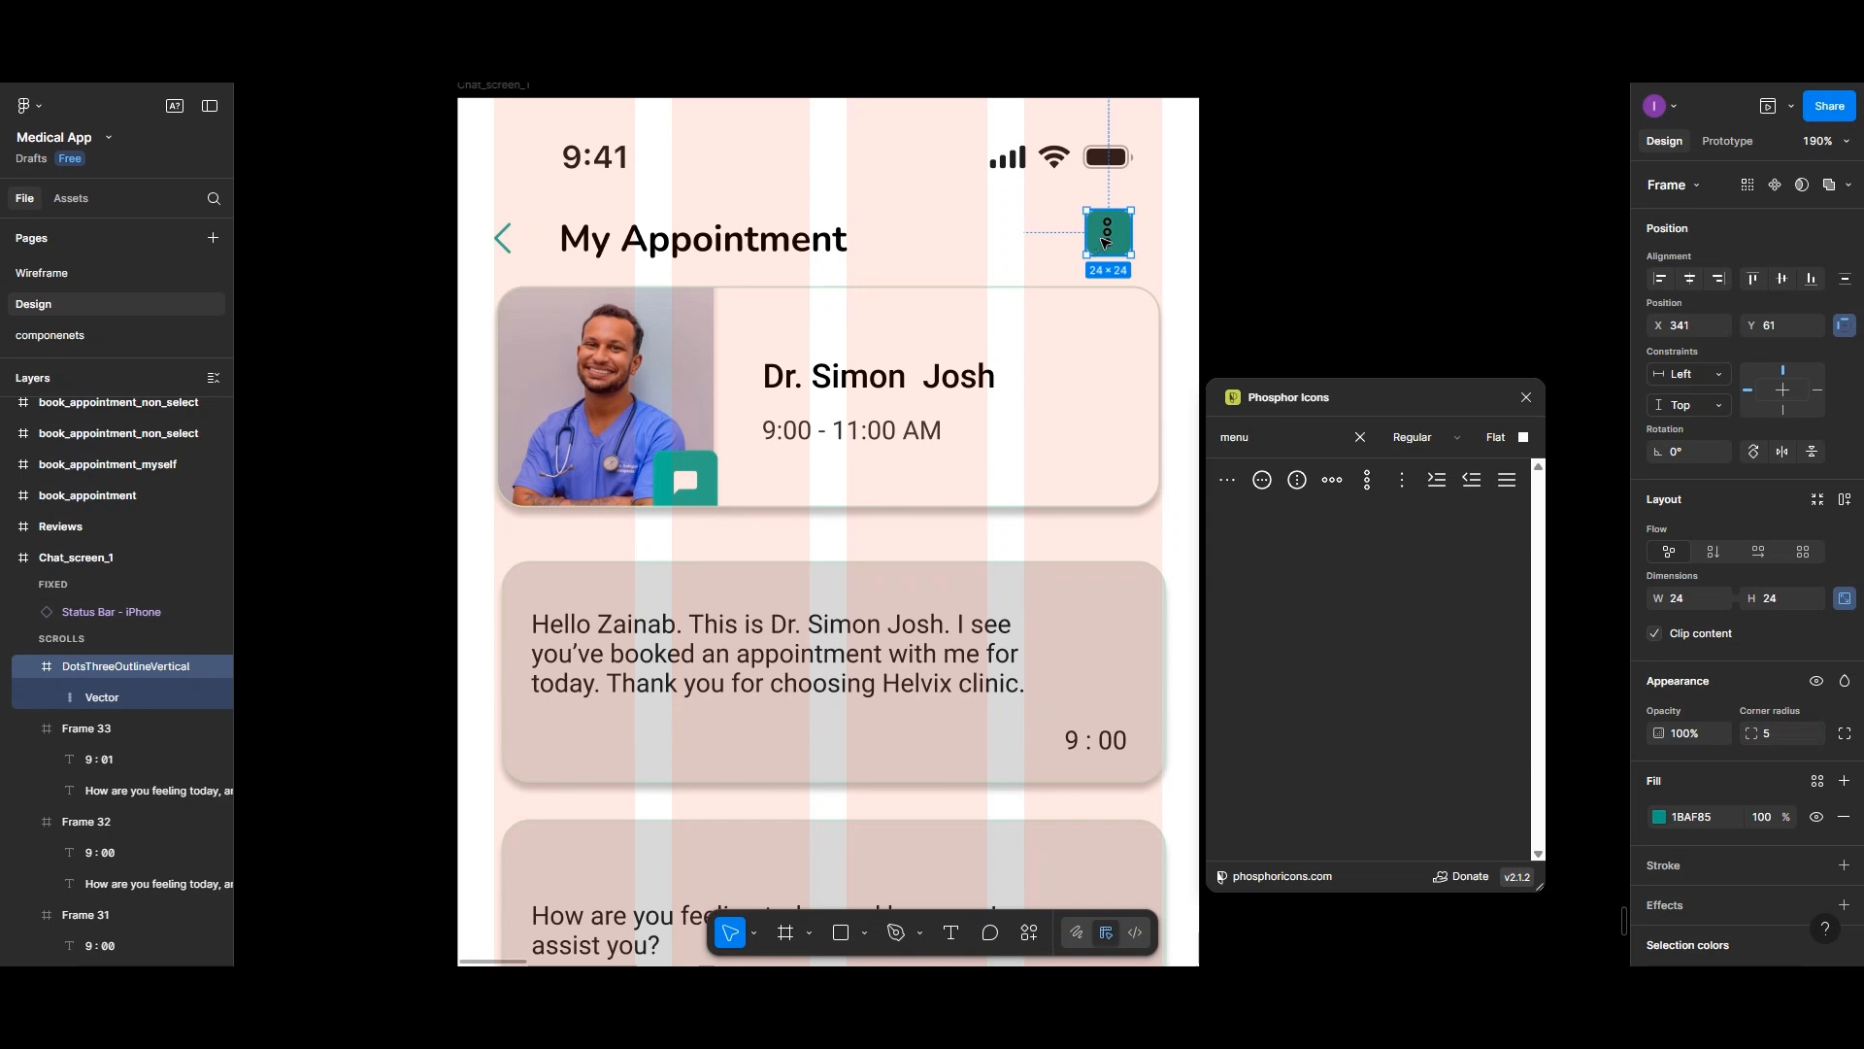
- Change the dots' color to white at 80% opacity
{"action": "scroll", "coordinate": [1734, 776], "scroll_direction": "down", "scroll_amount": 4}
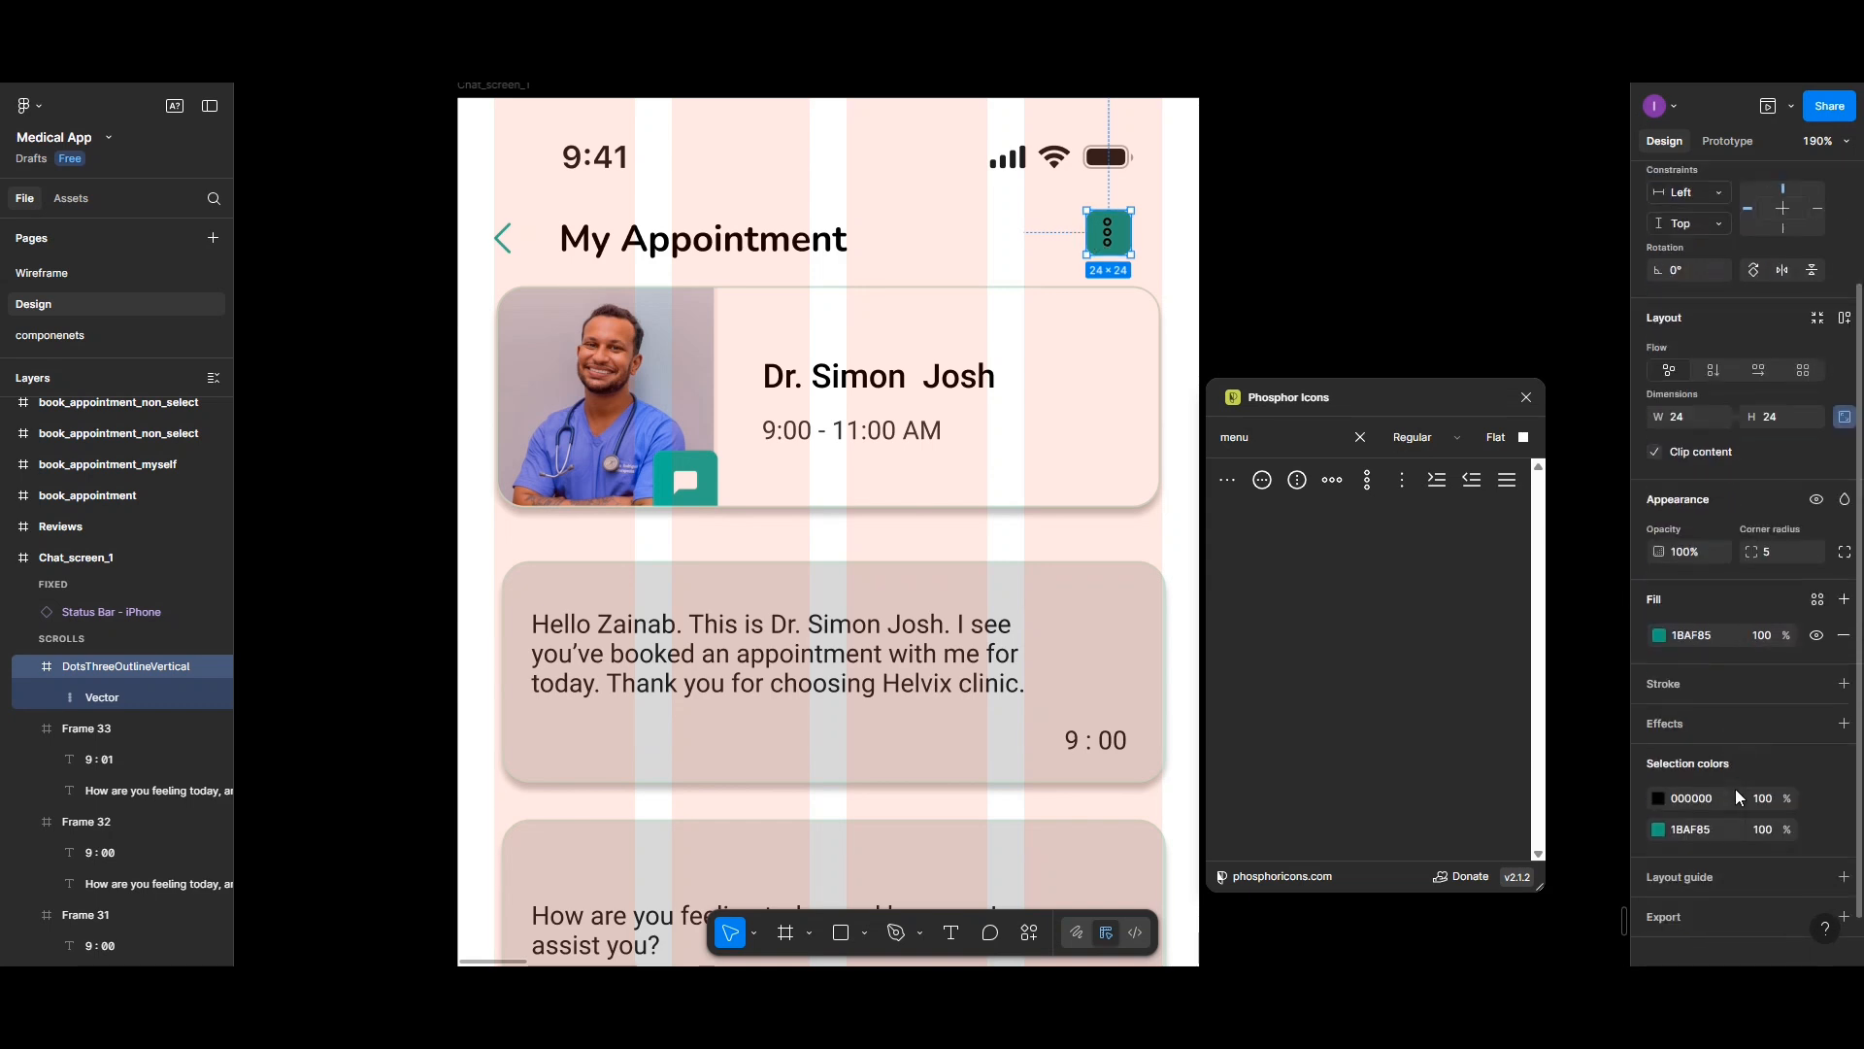
{"action": "left_click", "coordinate": [1658, 786]}
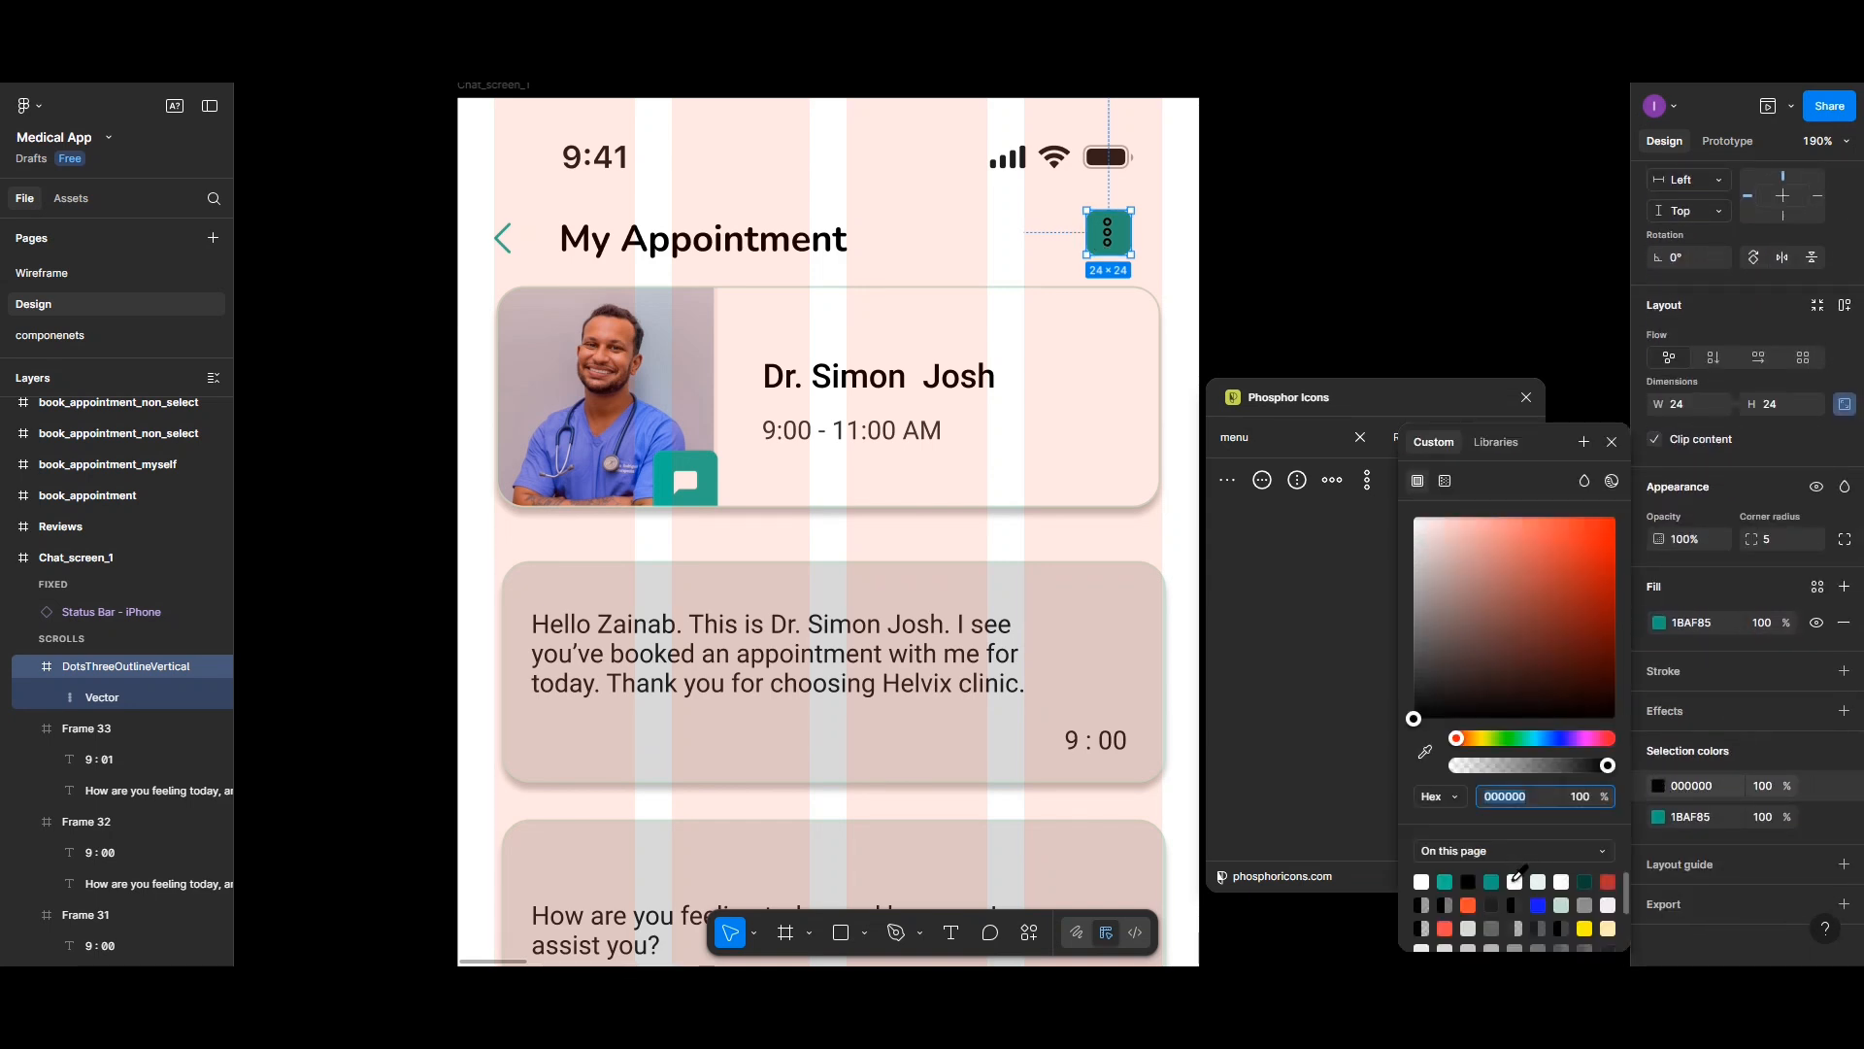
{"action": "left_click", "coordinate": [1515, 880]}
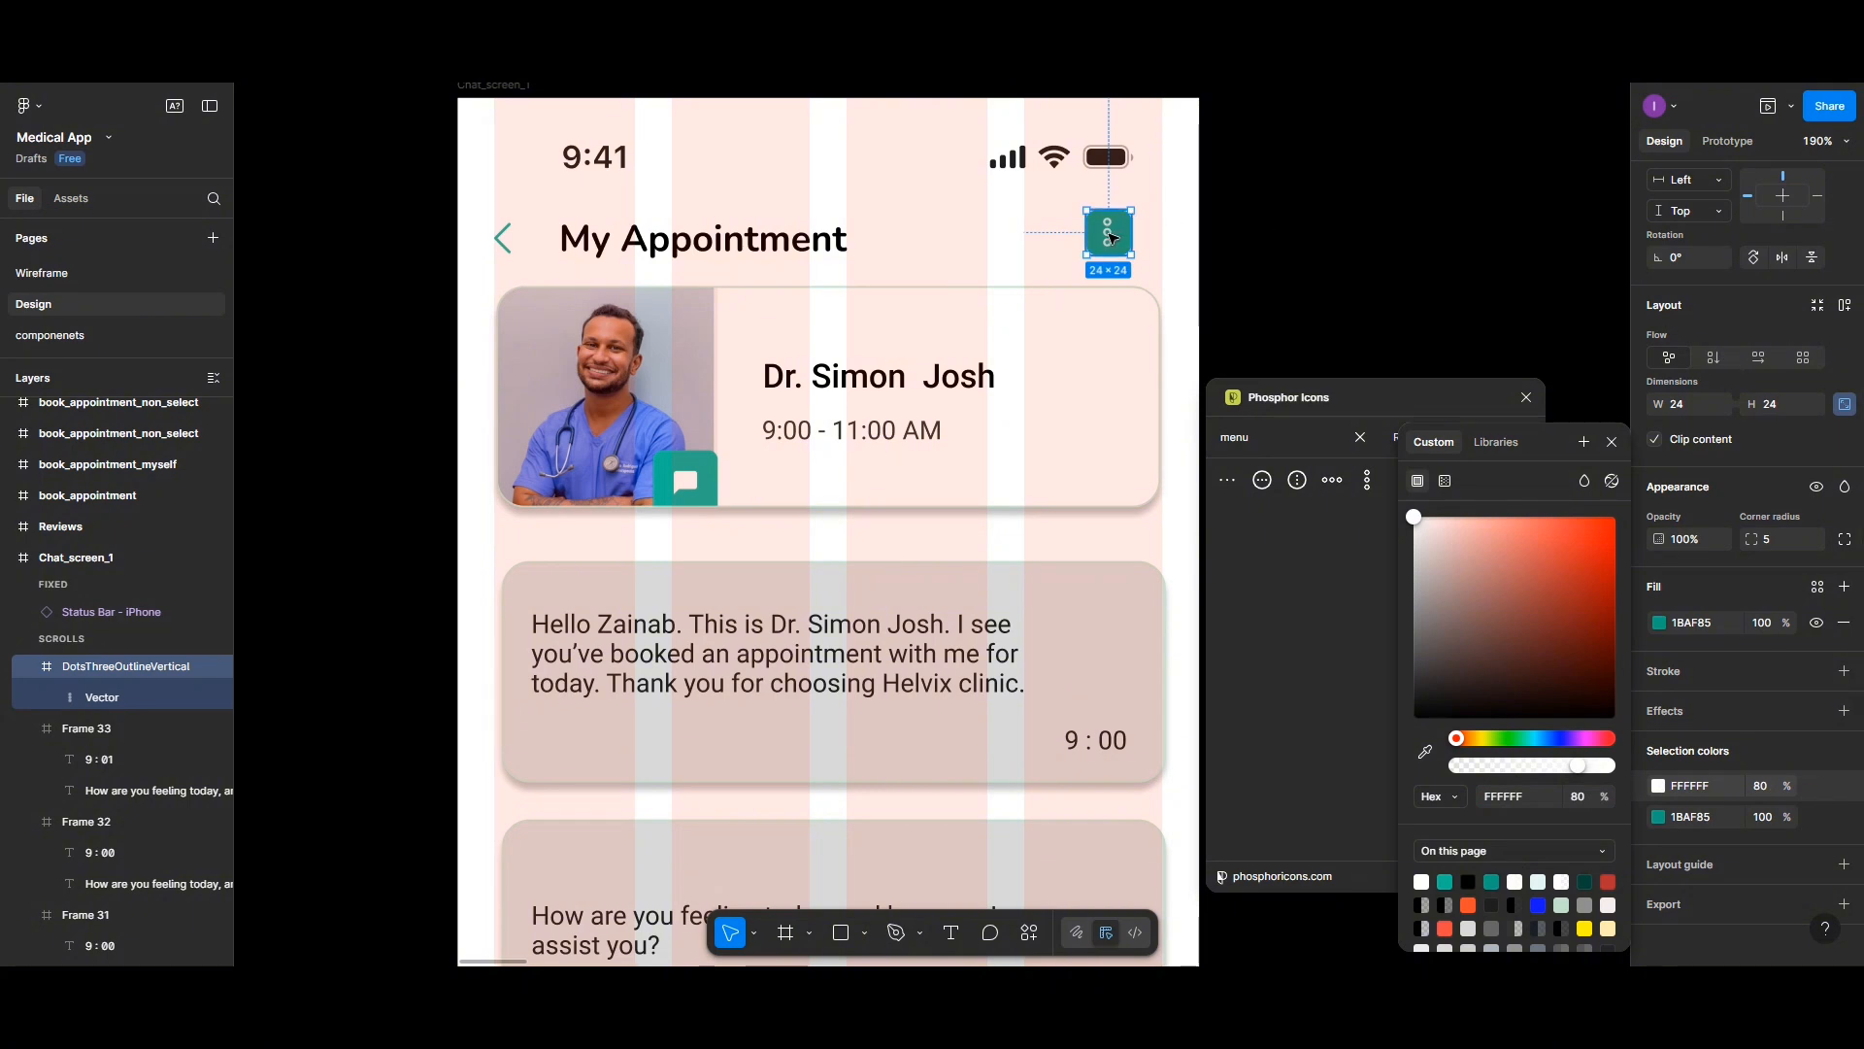
- Center the dots vector horizontally inside the icon frame
{"action": "double_click", "coordinate": [1113, 237]}
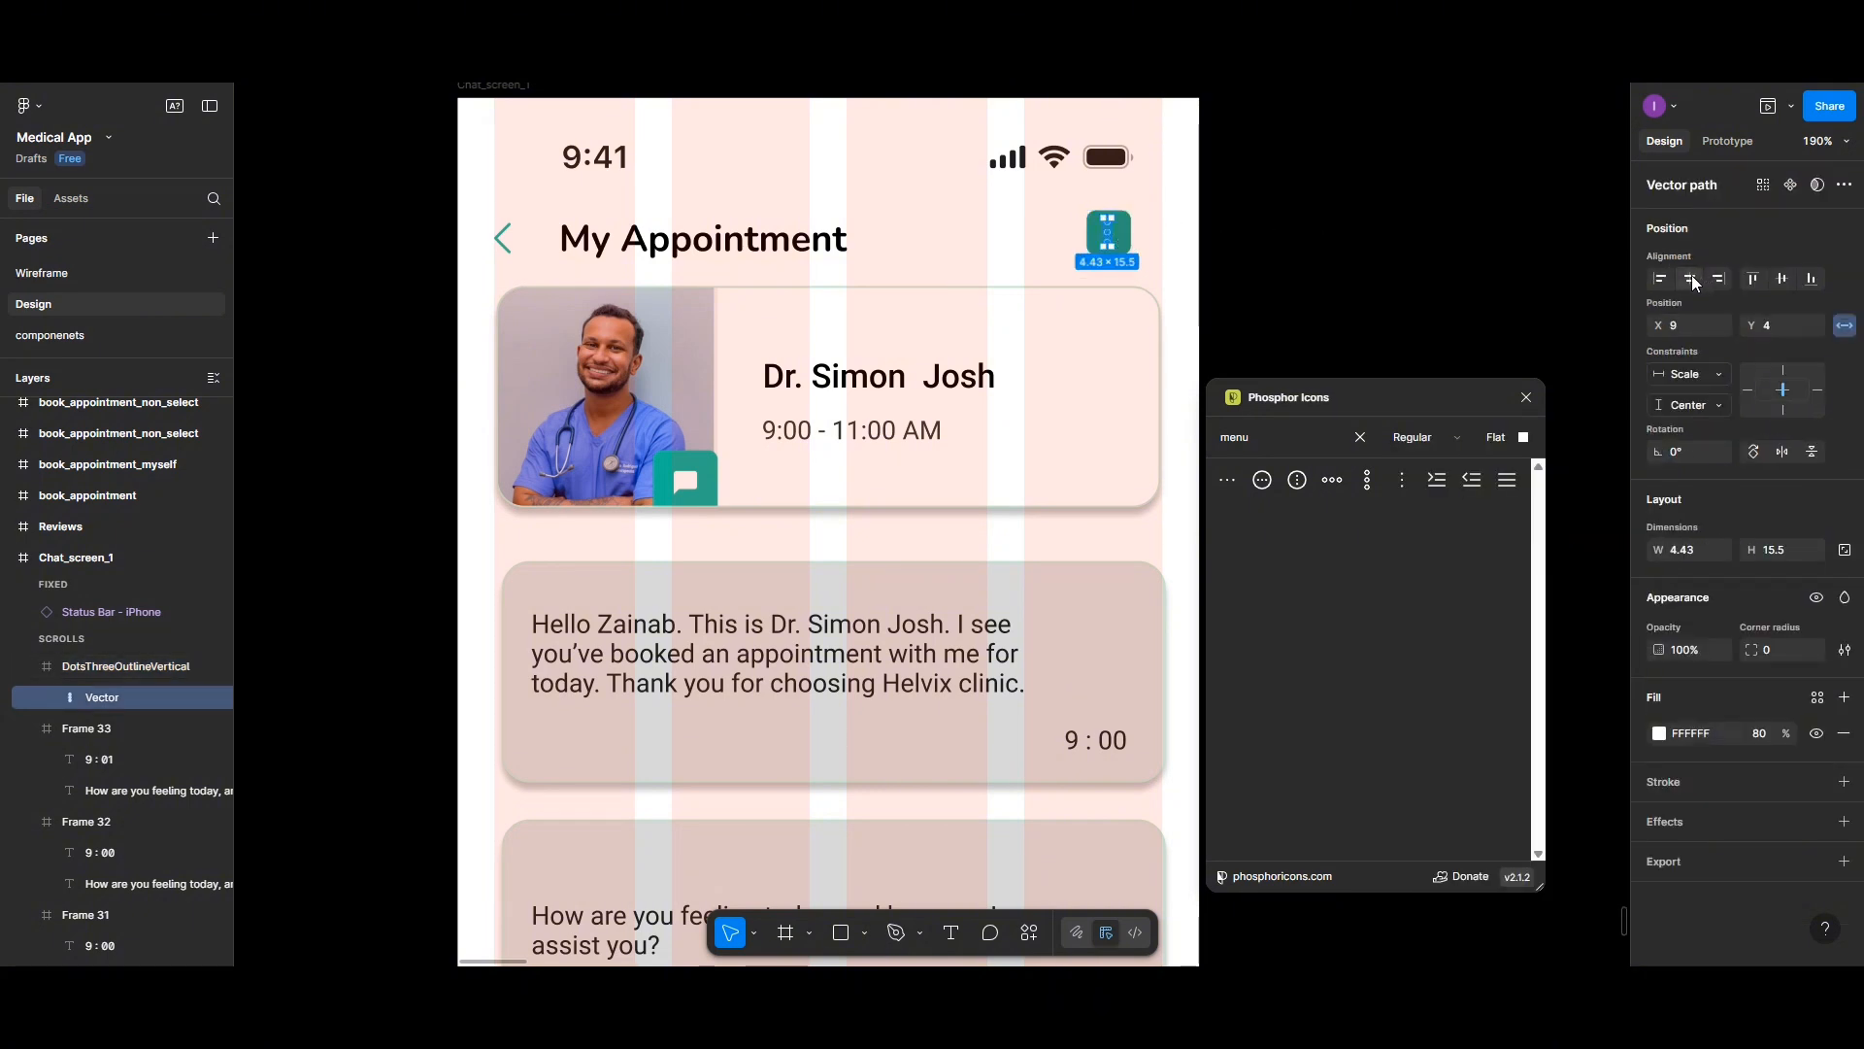
{"action": "left_click", "coordinate": [1691, 280]}
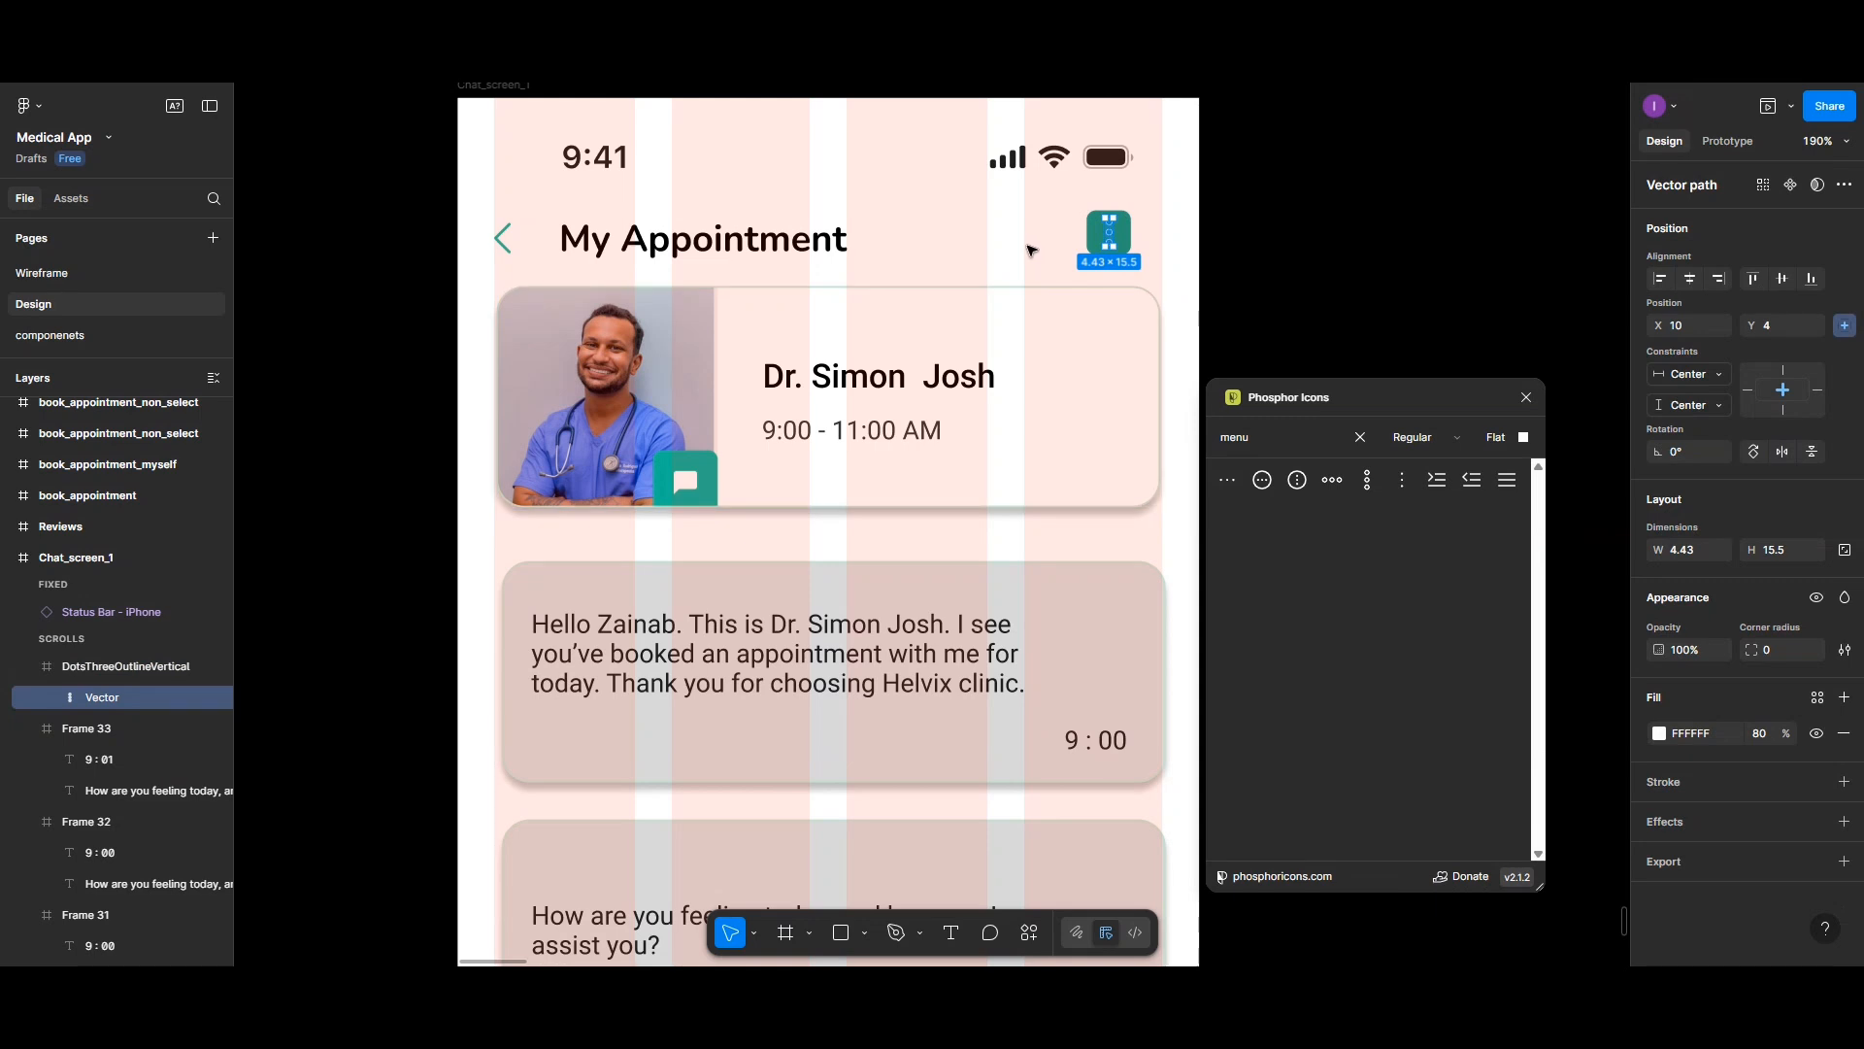
{"action": "left_click", "coordinate": [1139, 274]}
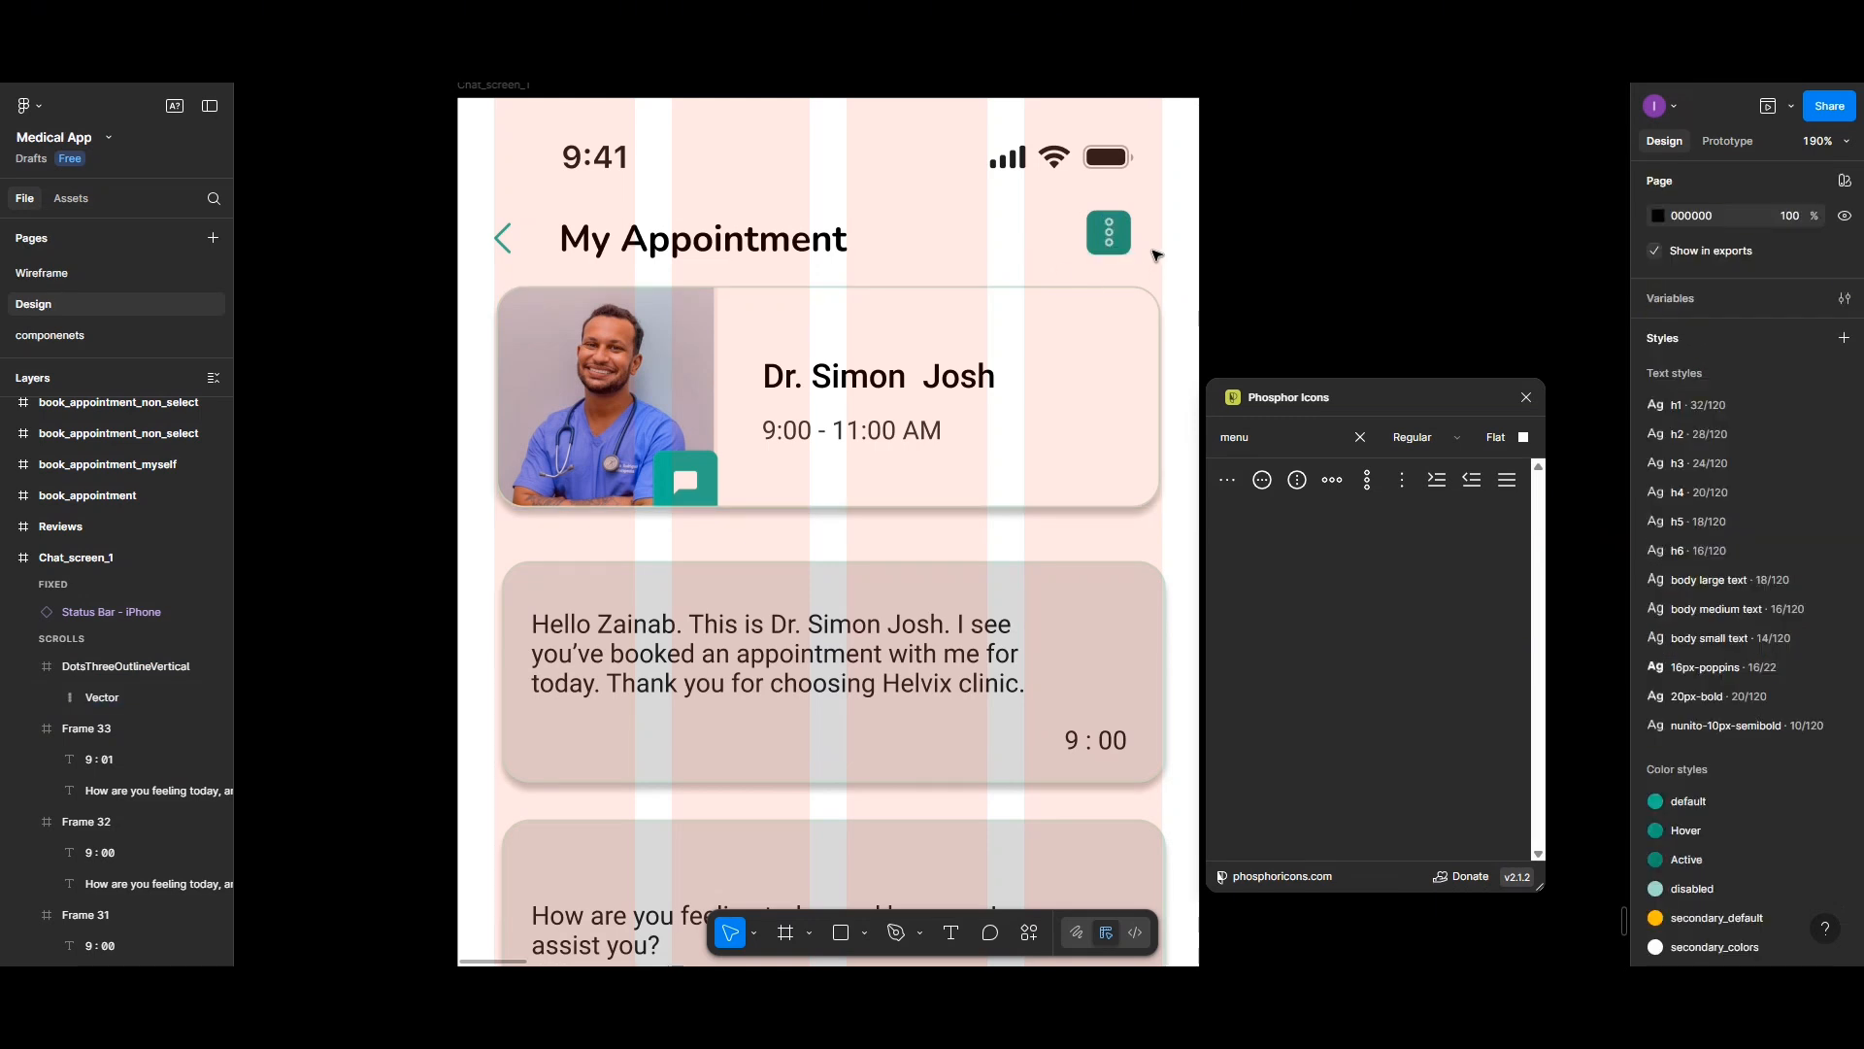
- Align the menu icon vertically with the header title and move it right to x 357
{"action": "left_click", "coordinate": [814, 248]}
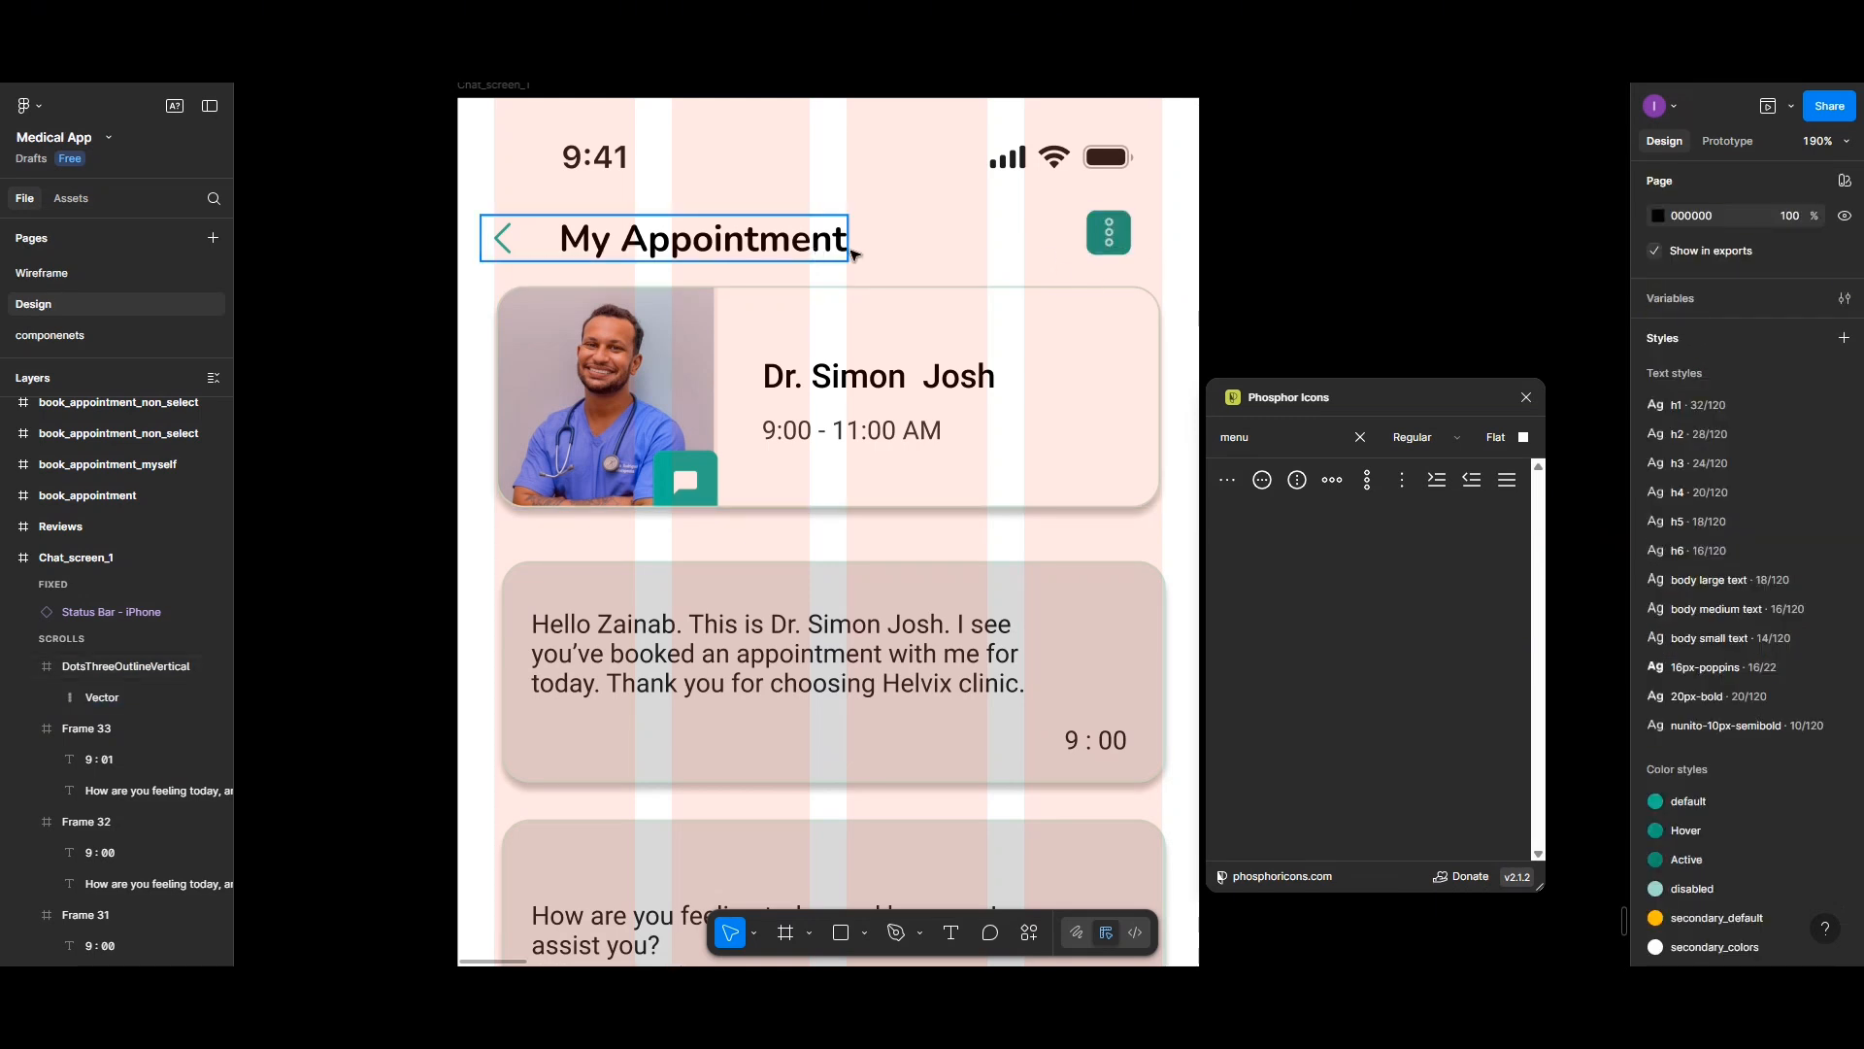
{"action": "left_click", "coordinate": [1107, 251], "text": "shift"}
{"action": "left_click", "coordinate": [1782, 278]}
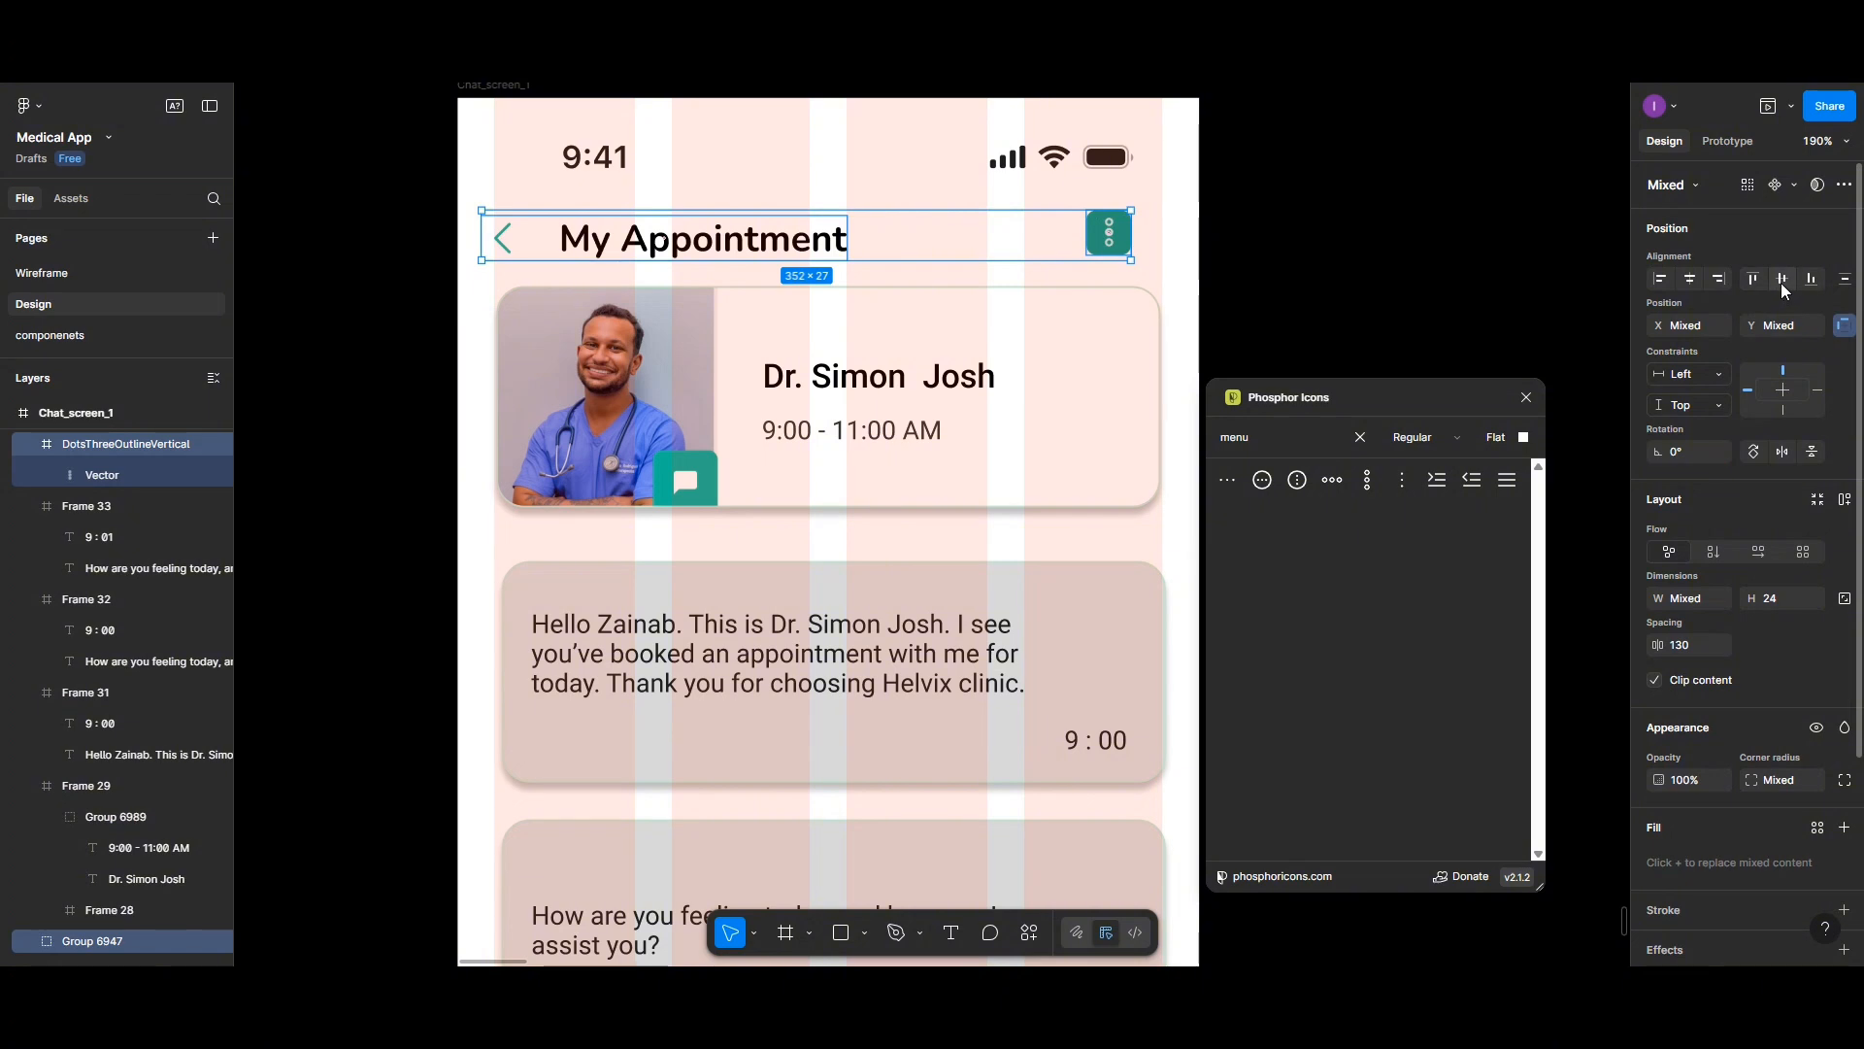
{"action": "left_click", "coordinate": [1195, 260]}
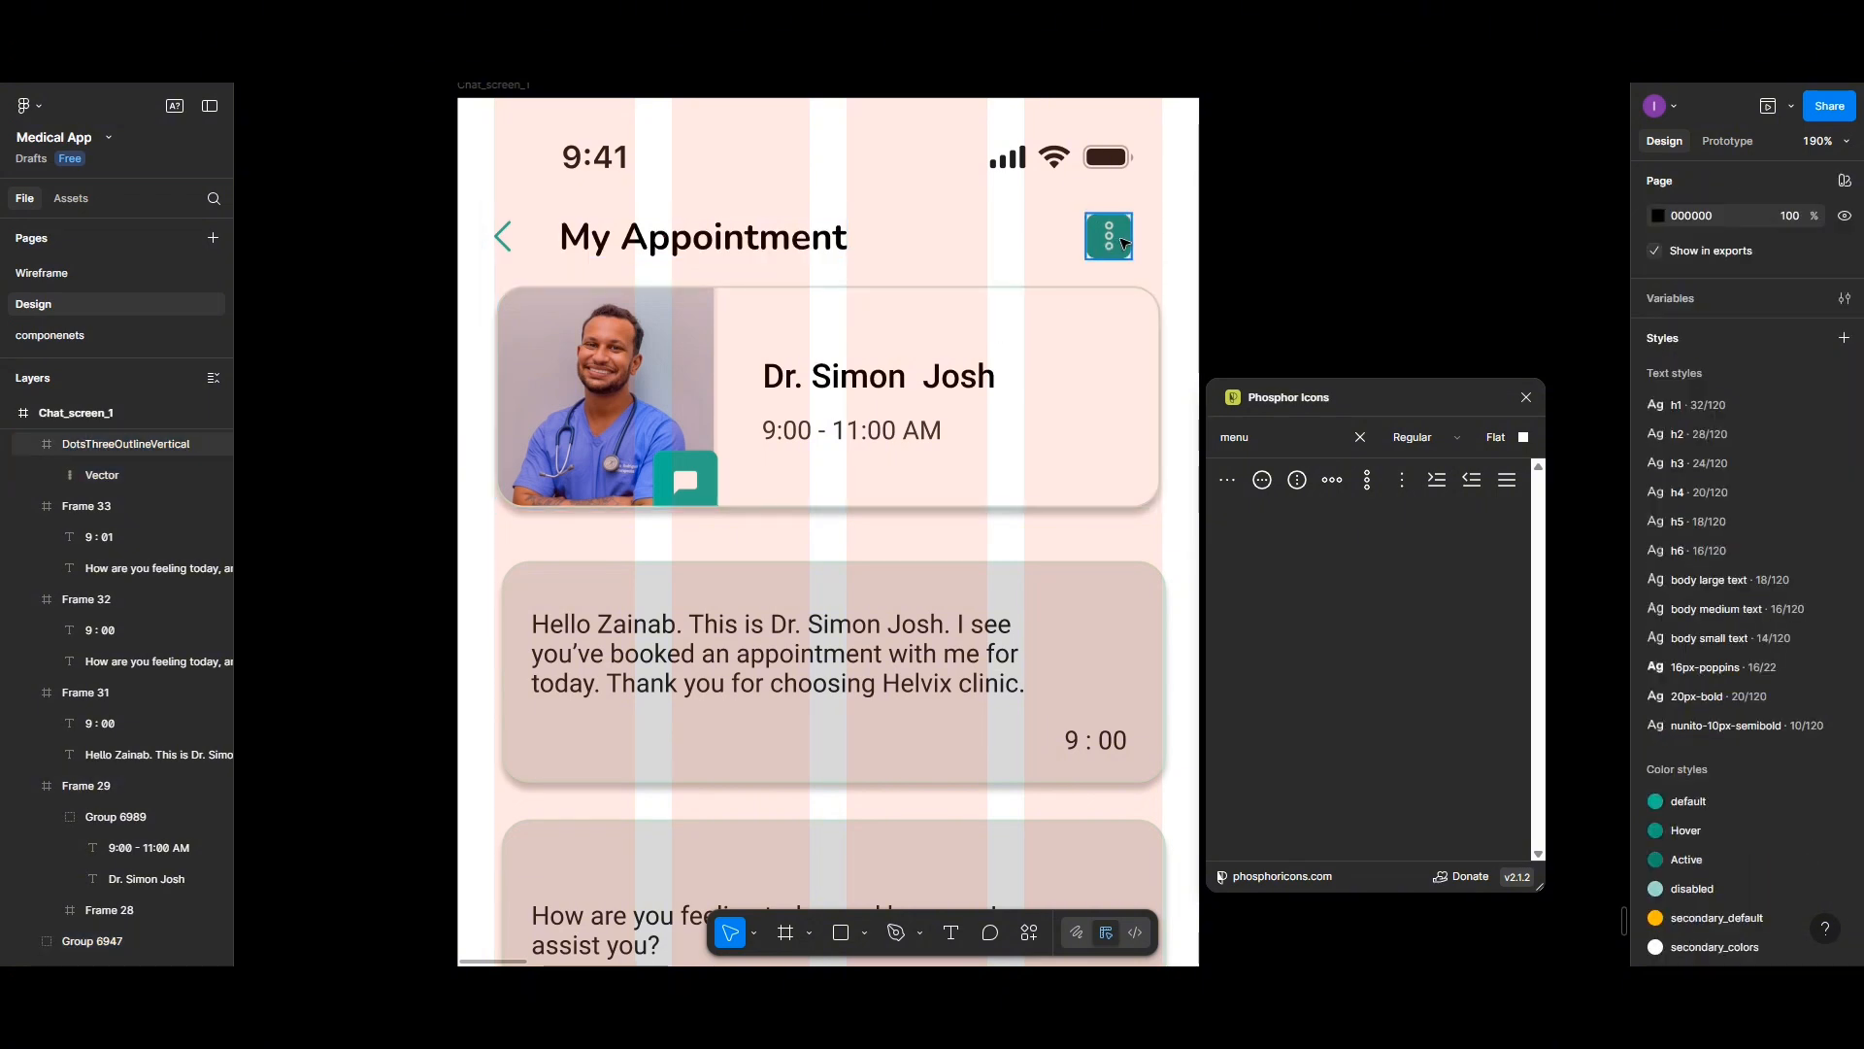
{"action": "left_click_drag", "start_coordinate": [1114, 242], "coordinate": [1141, 243]}
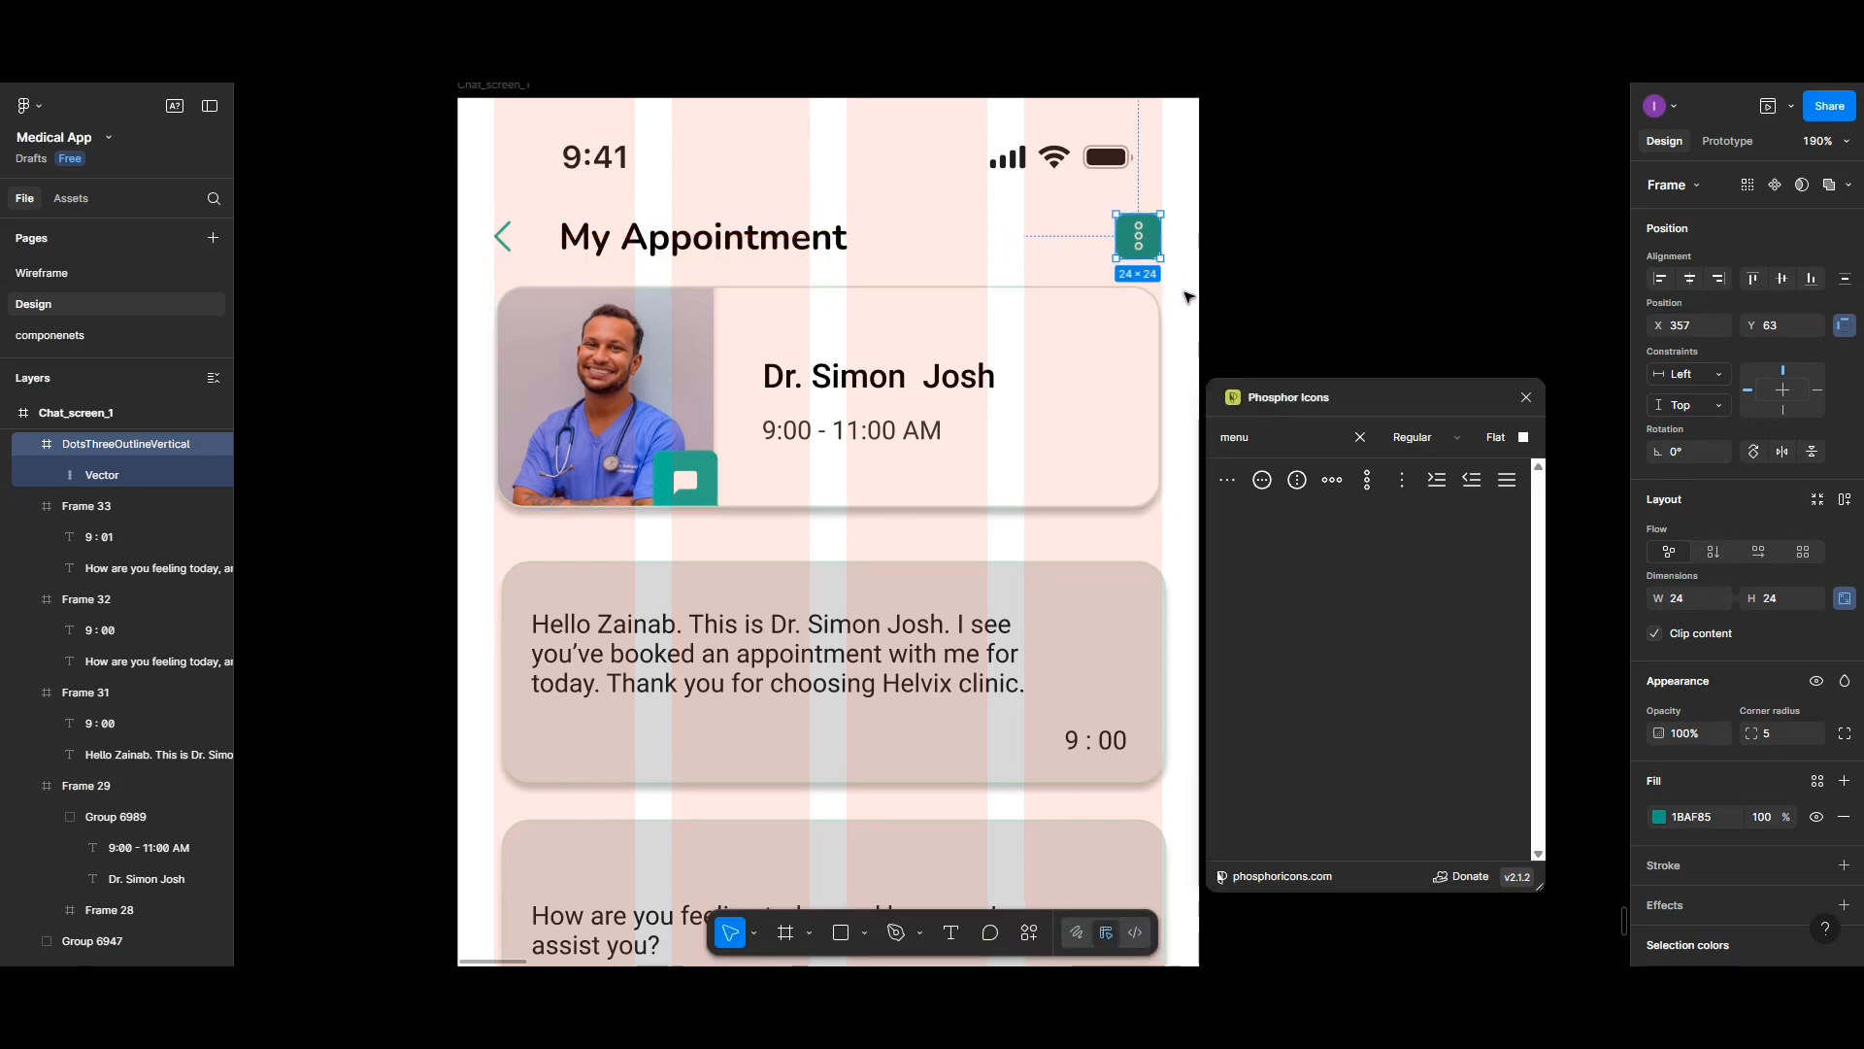
{"action": "key", "text": "Escape"}
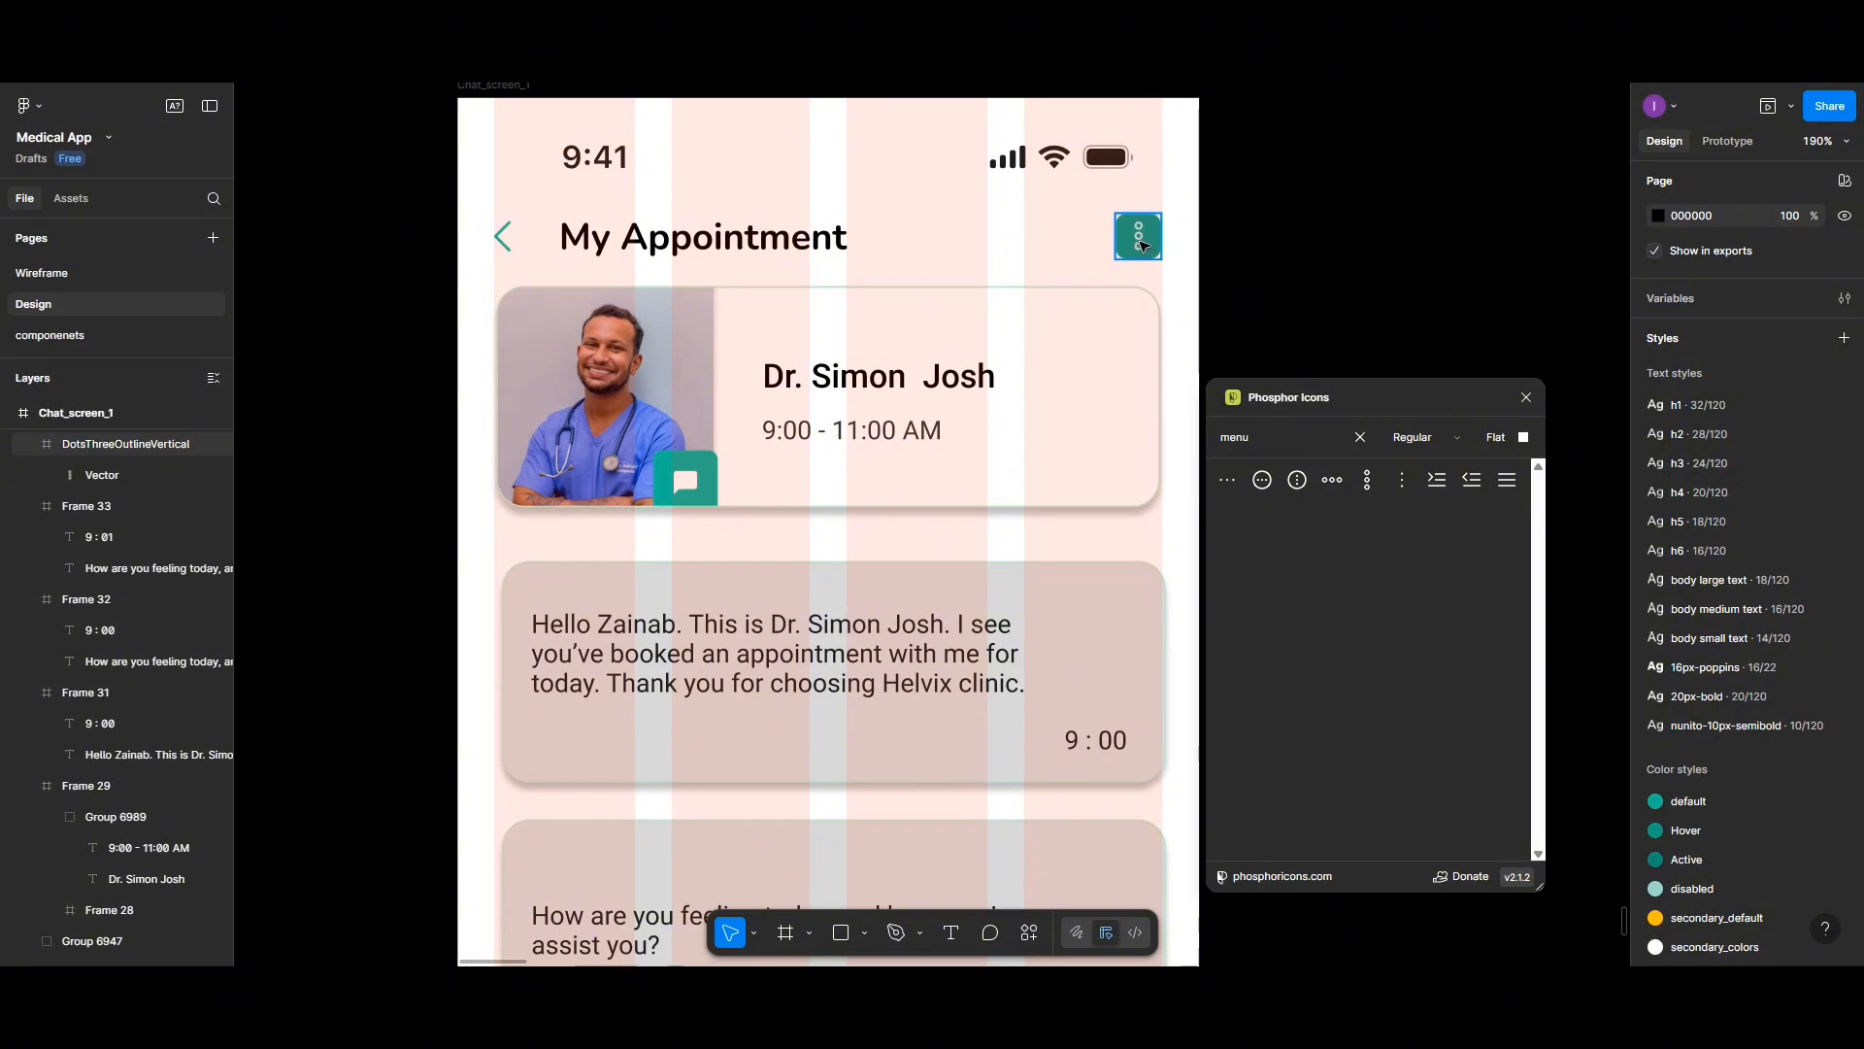
- Scale the dots vector down to about 3.29 × 11.5 with the Scale tool and center it vertically in the icon frame
{"action": "left_click", "coordinate": [1144, 246]}
{"action": "double_click", "coordinate": [1142, 242]}
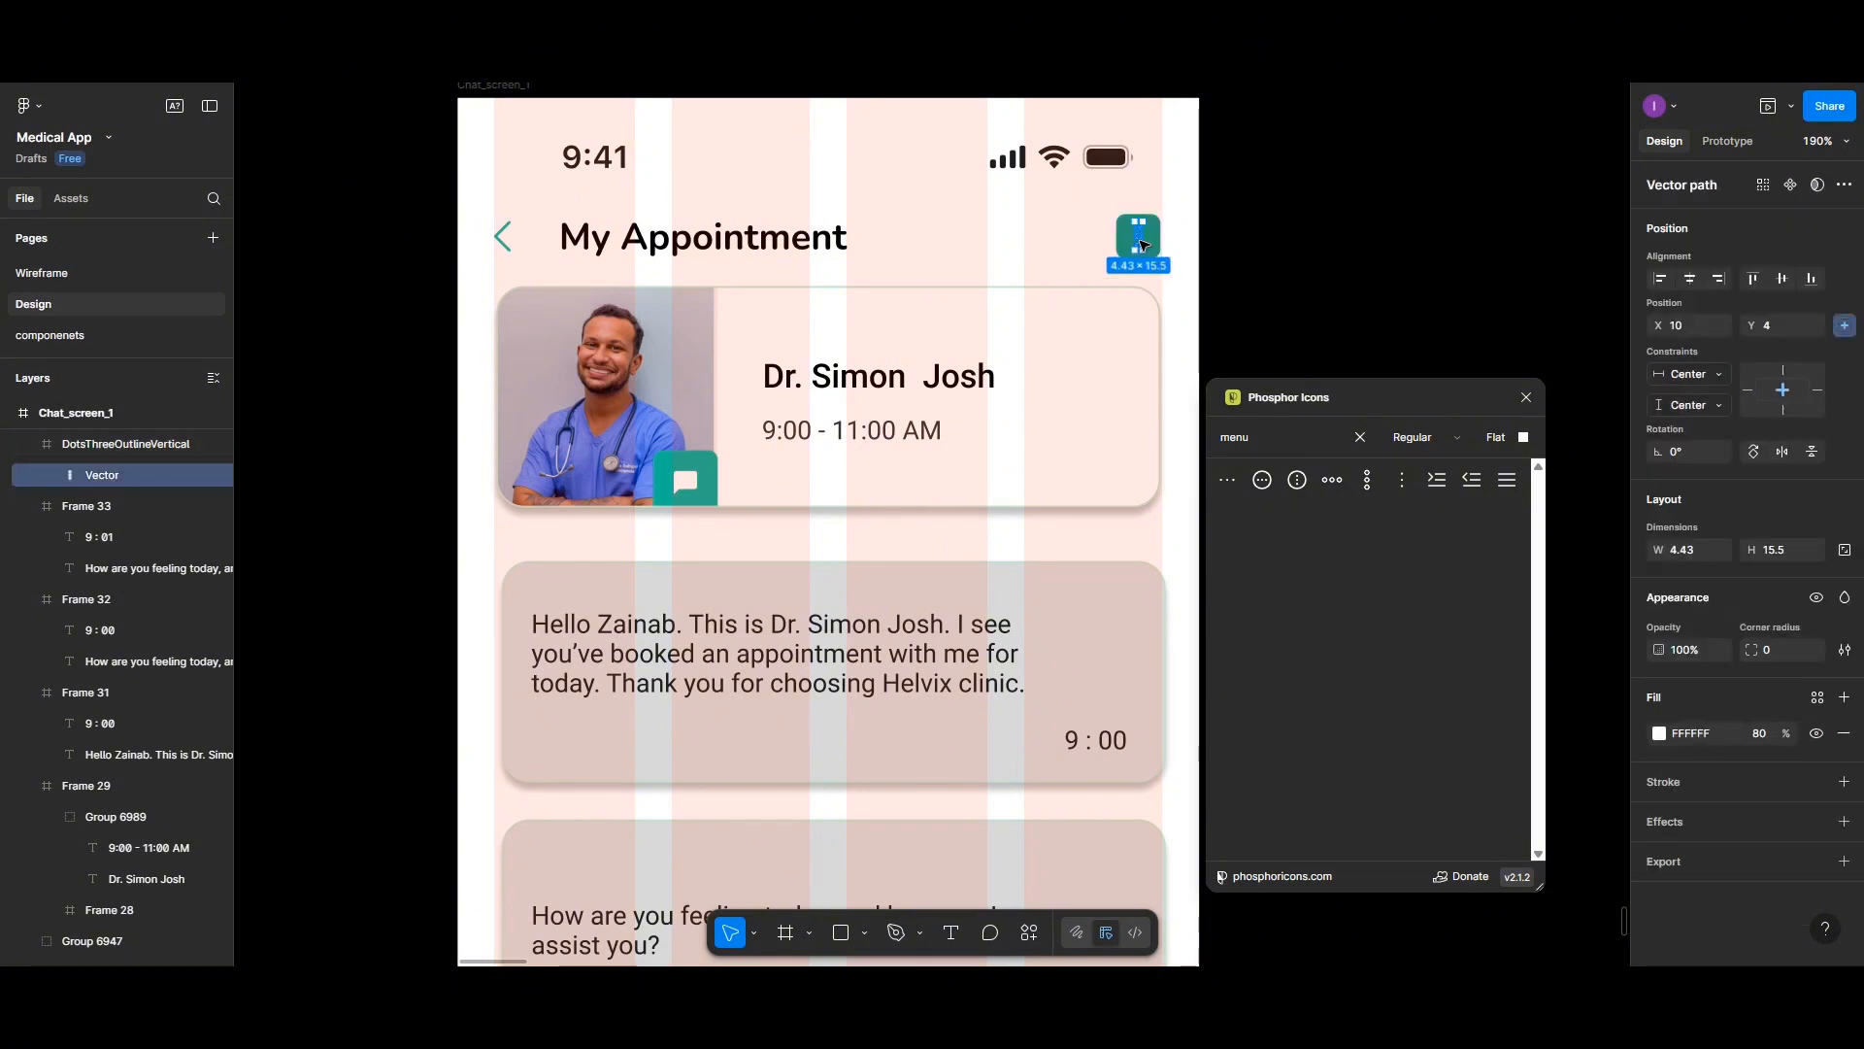
{"action": "left_click", "coordinate": [756, 934]}
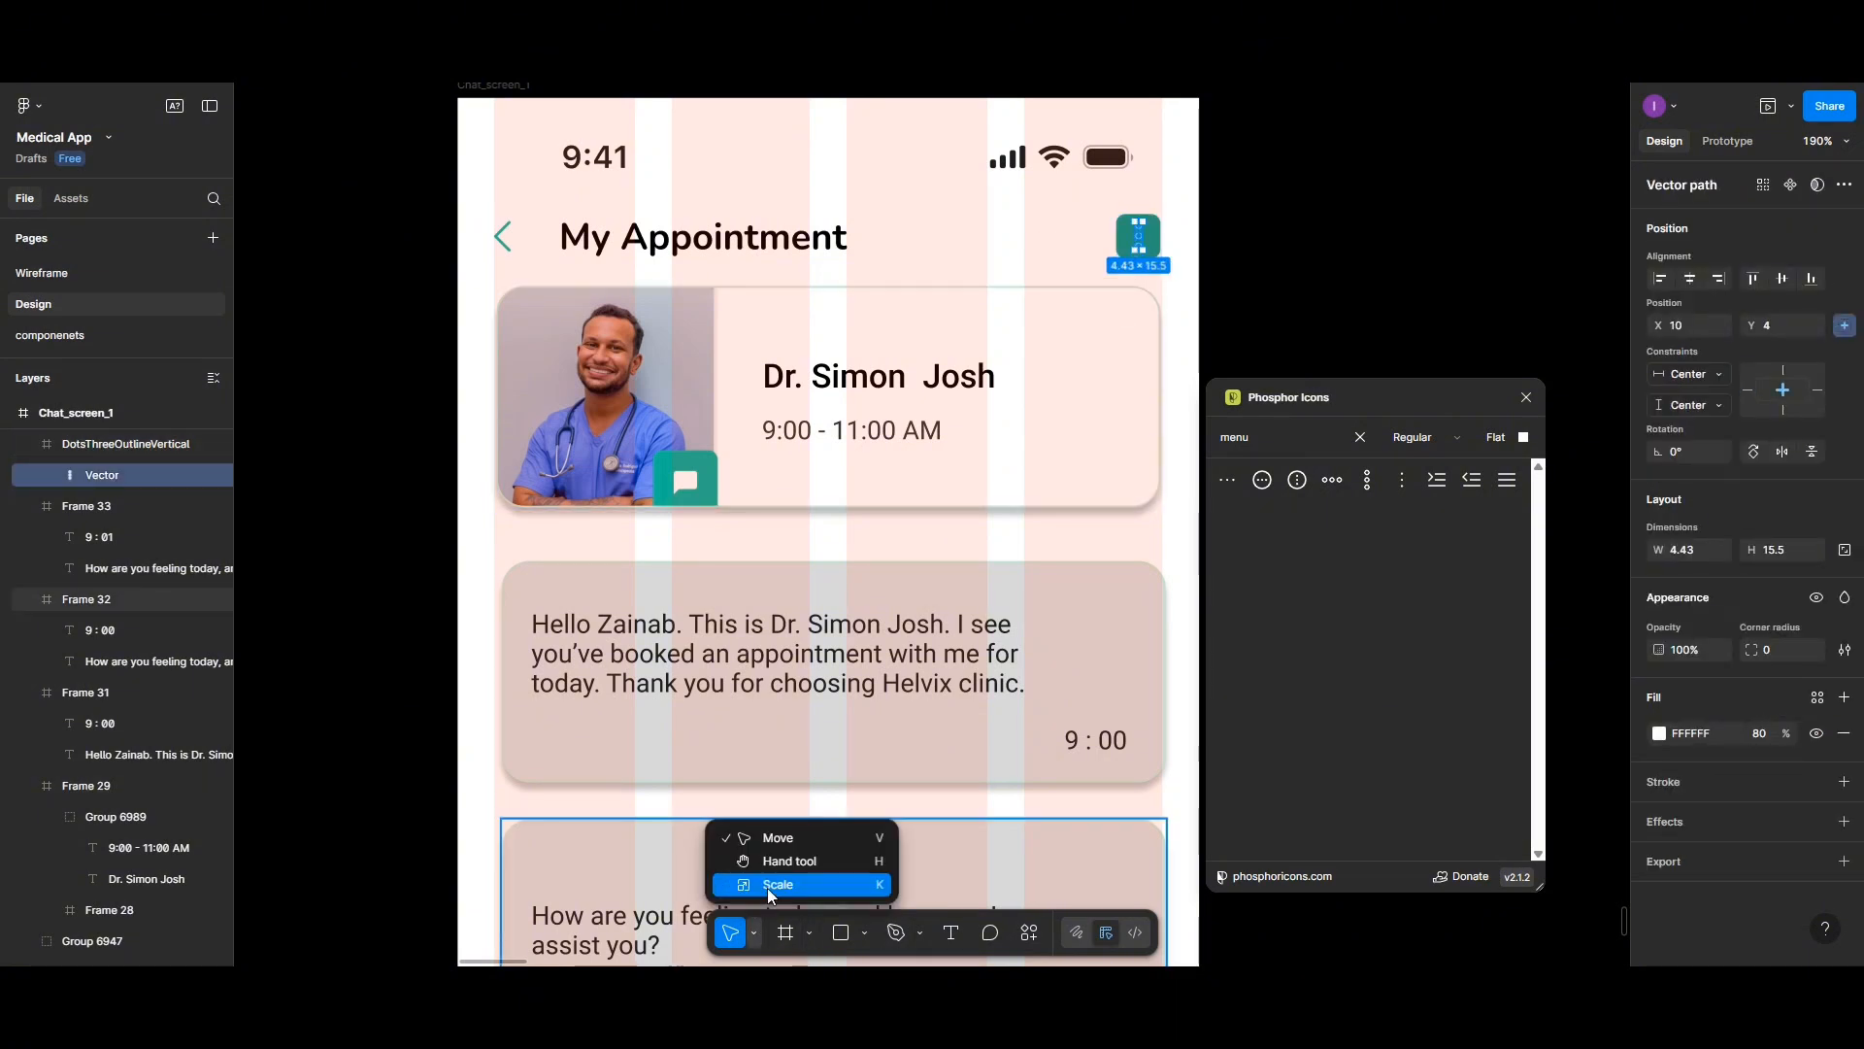
{"action": "left_click", "coordinate": [777, 884]}
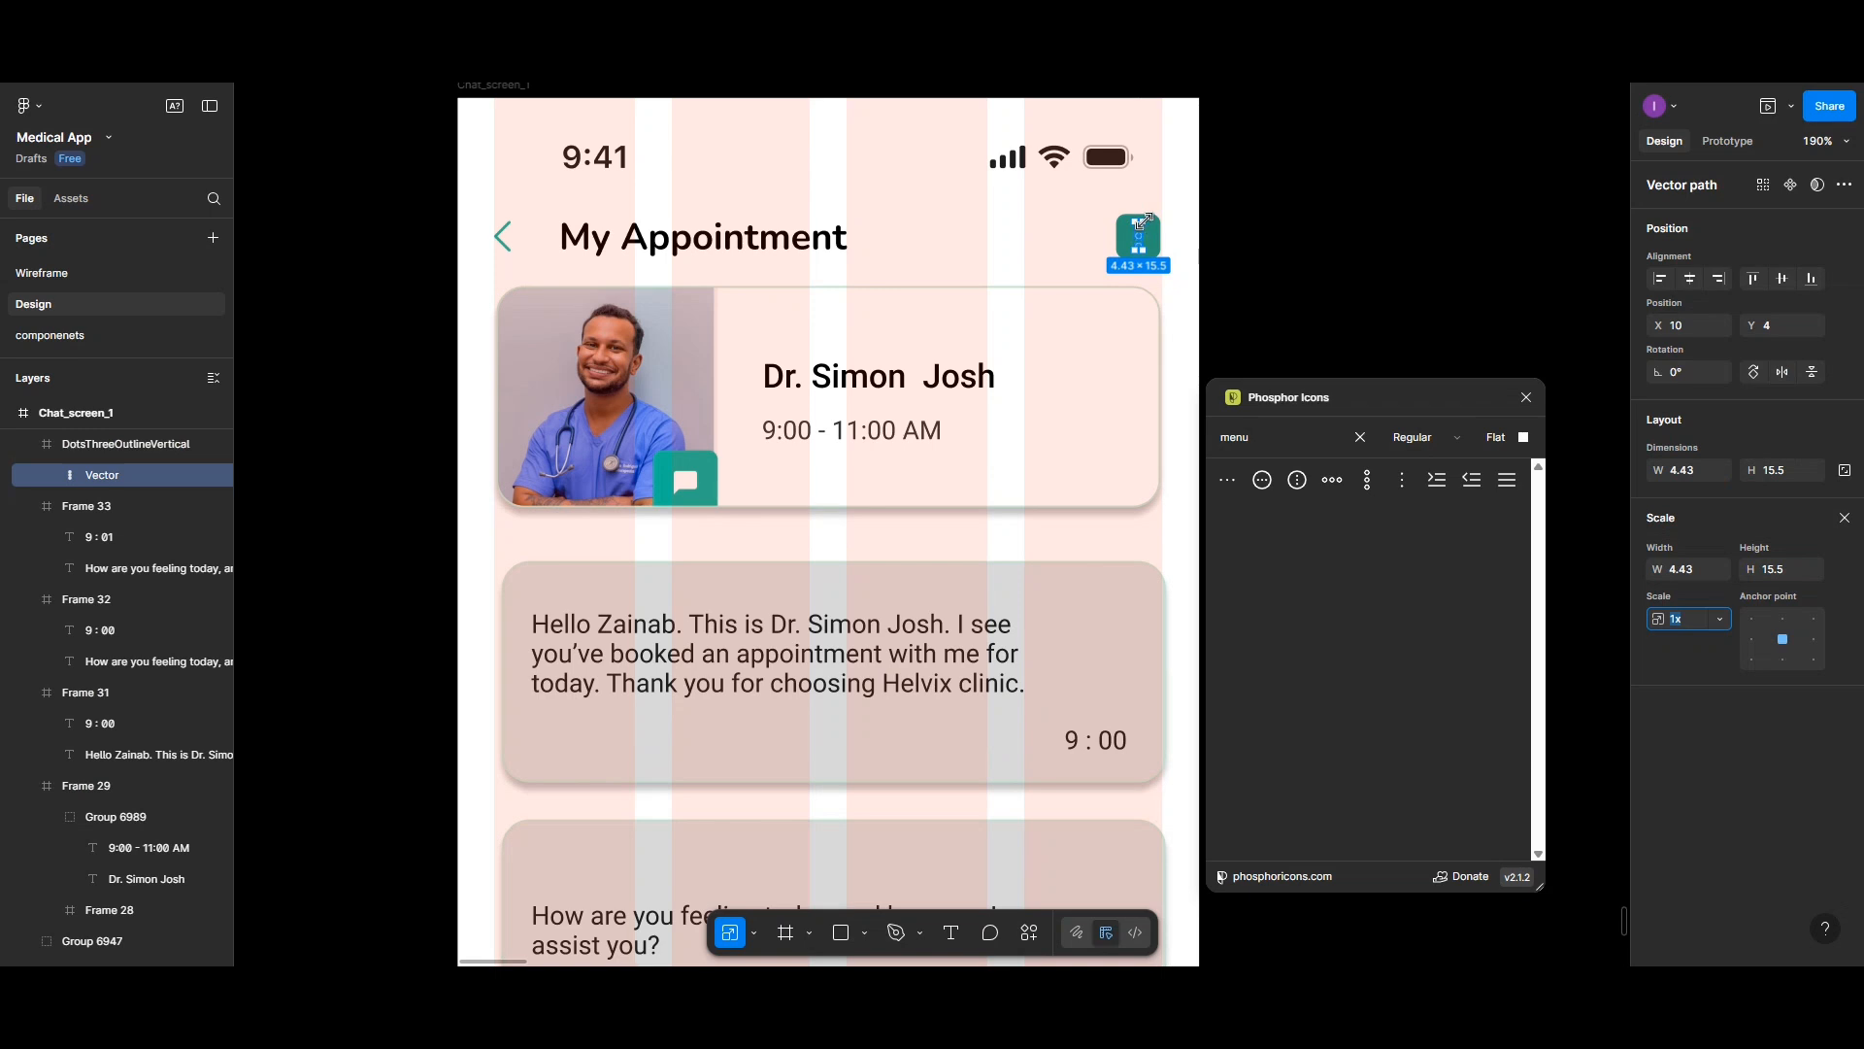
{"action": "left_click_drag", "start_coordinate": [1140, 215], "coordinate": [1141, 228]}
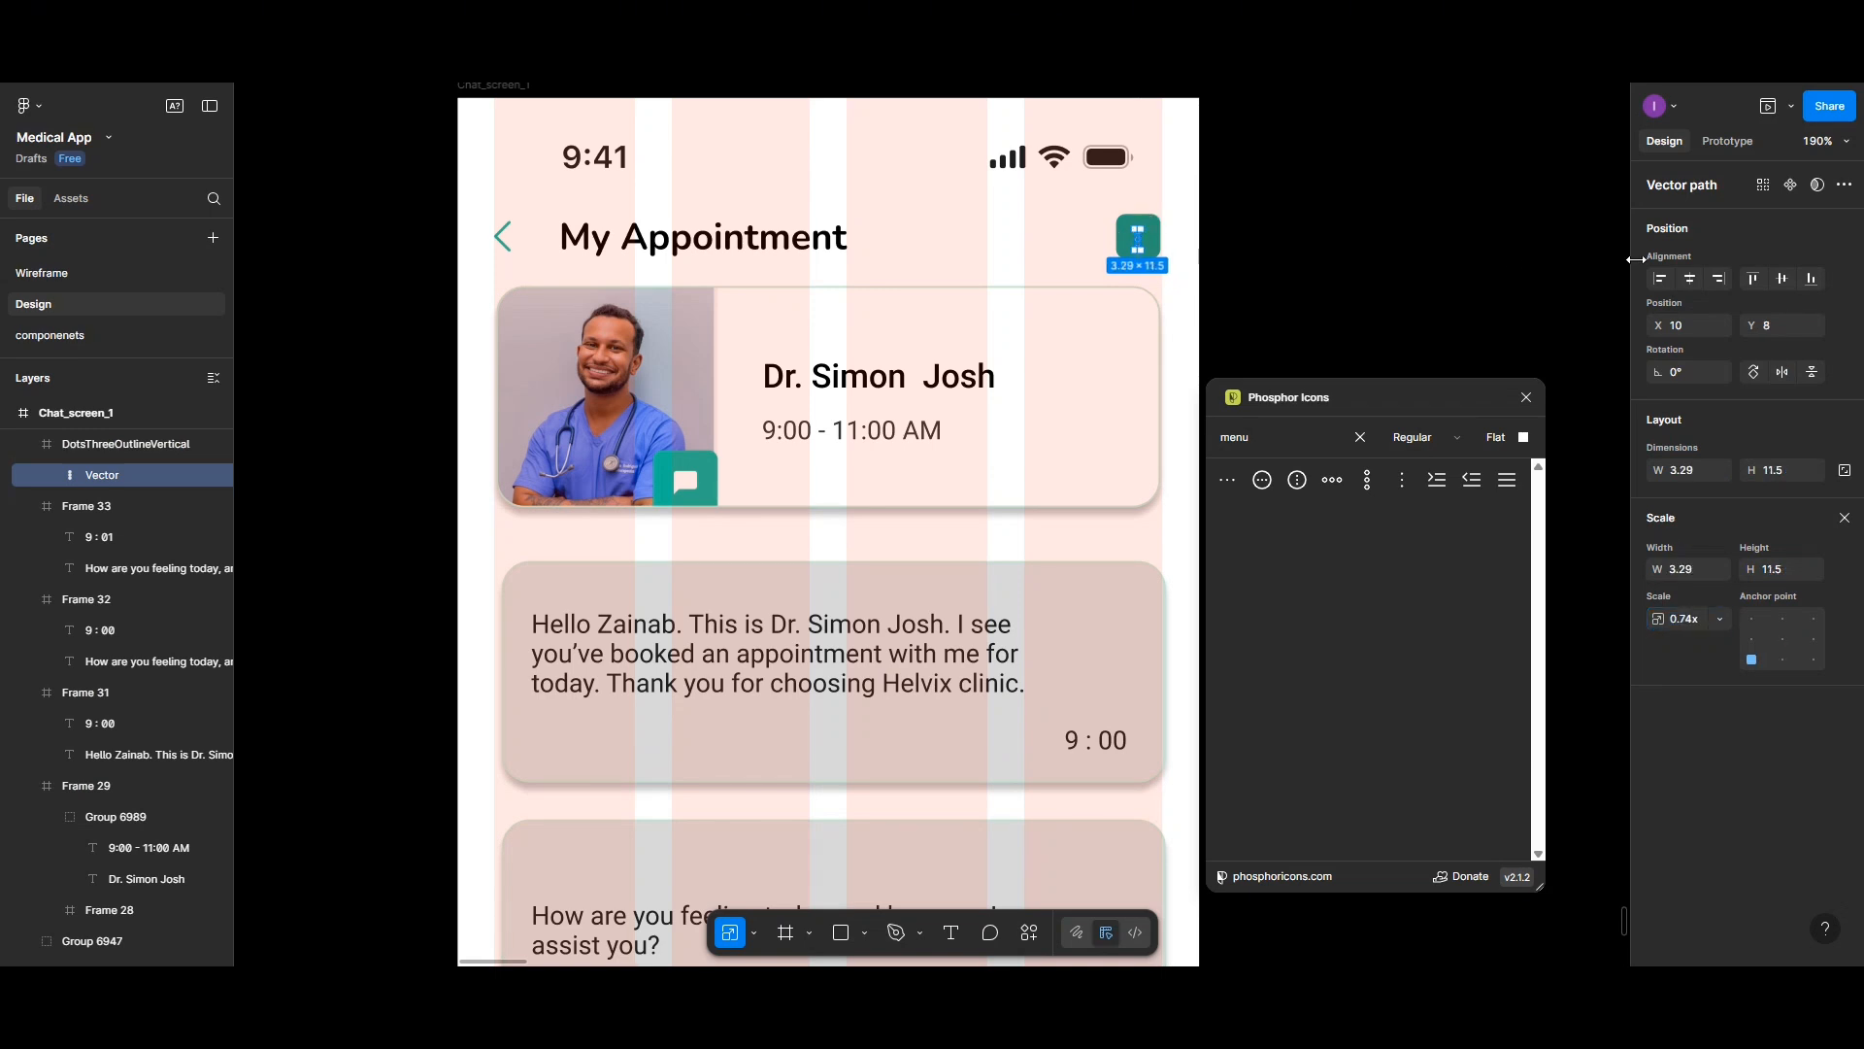
{"action": "left_click", "coordinate": [1796, 288]}
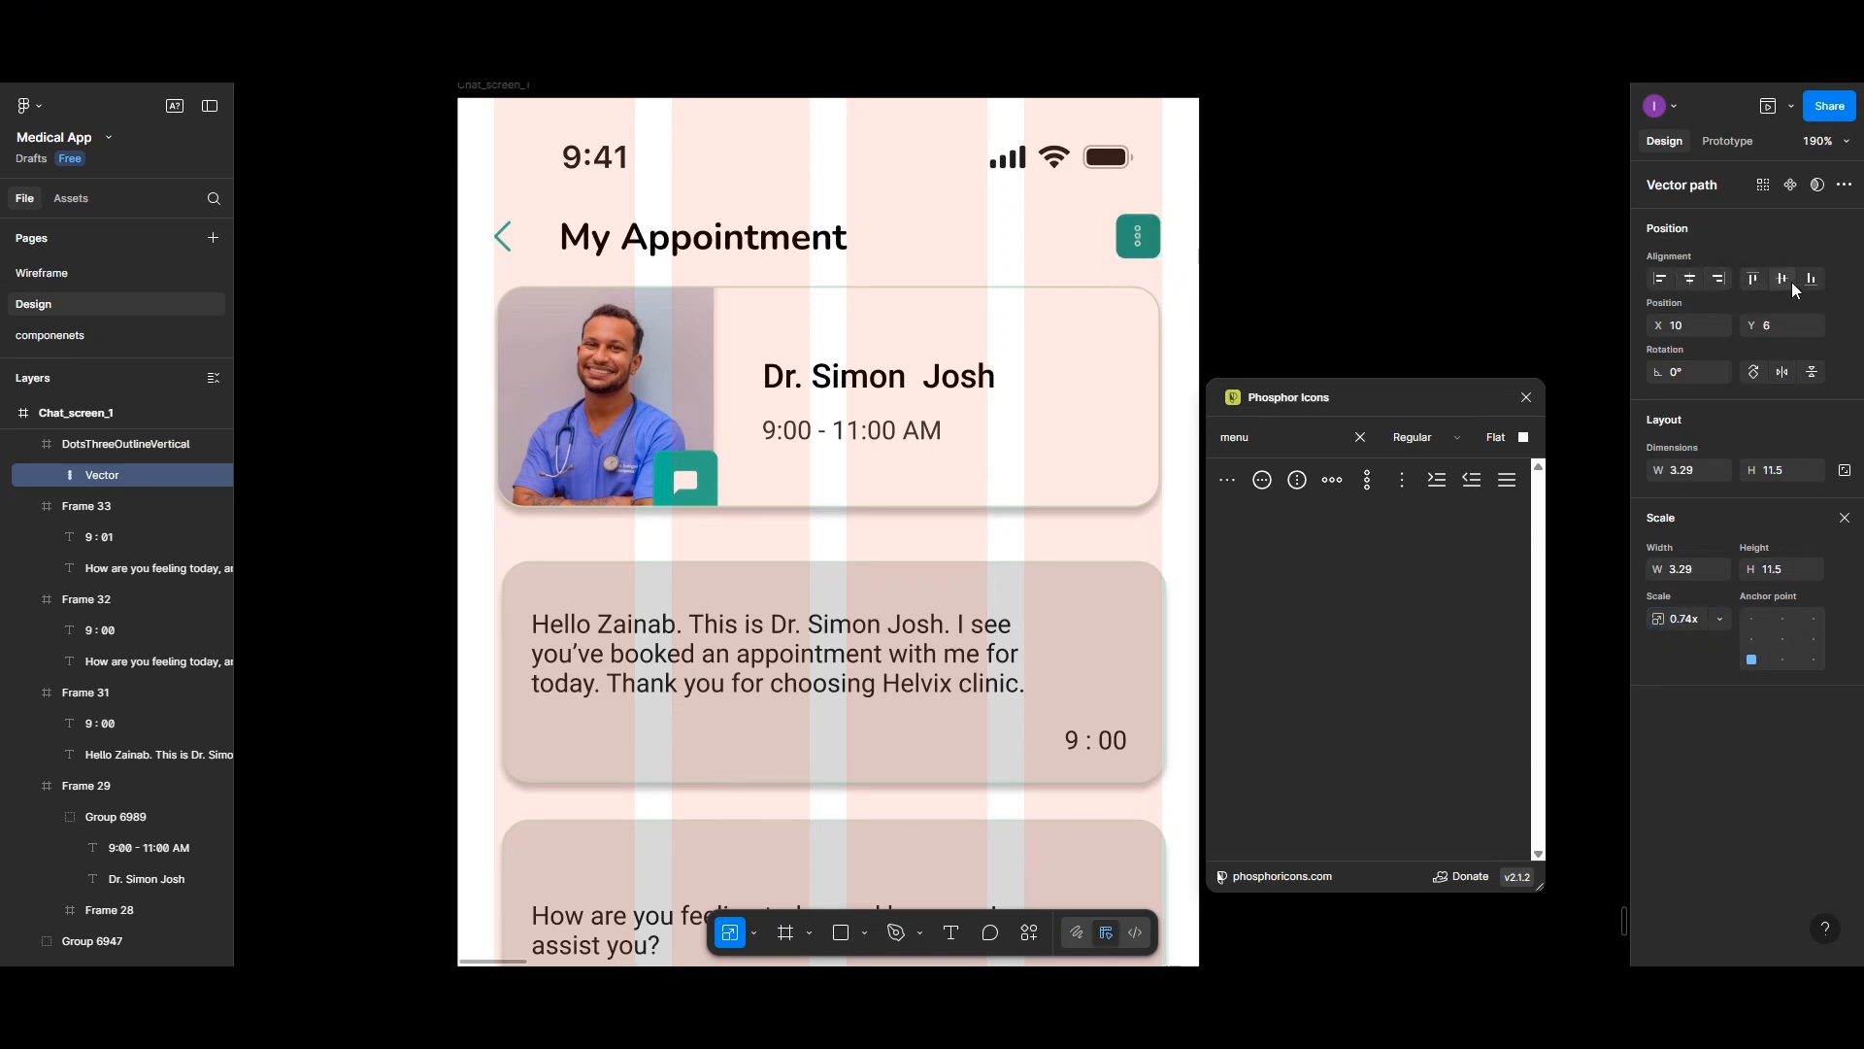
{"action": "key", "text": "Escape"}
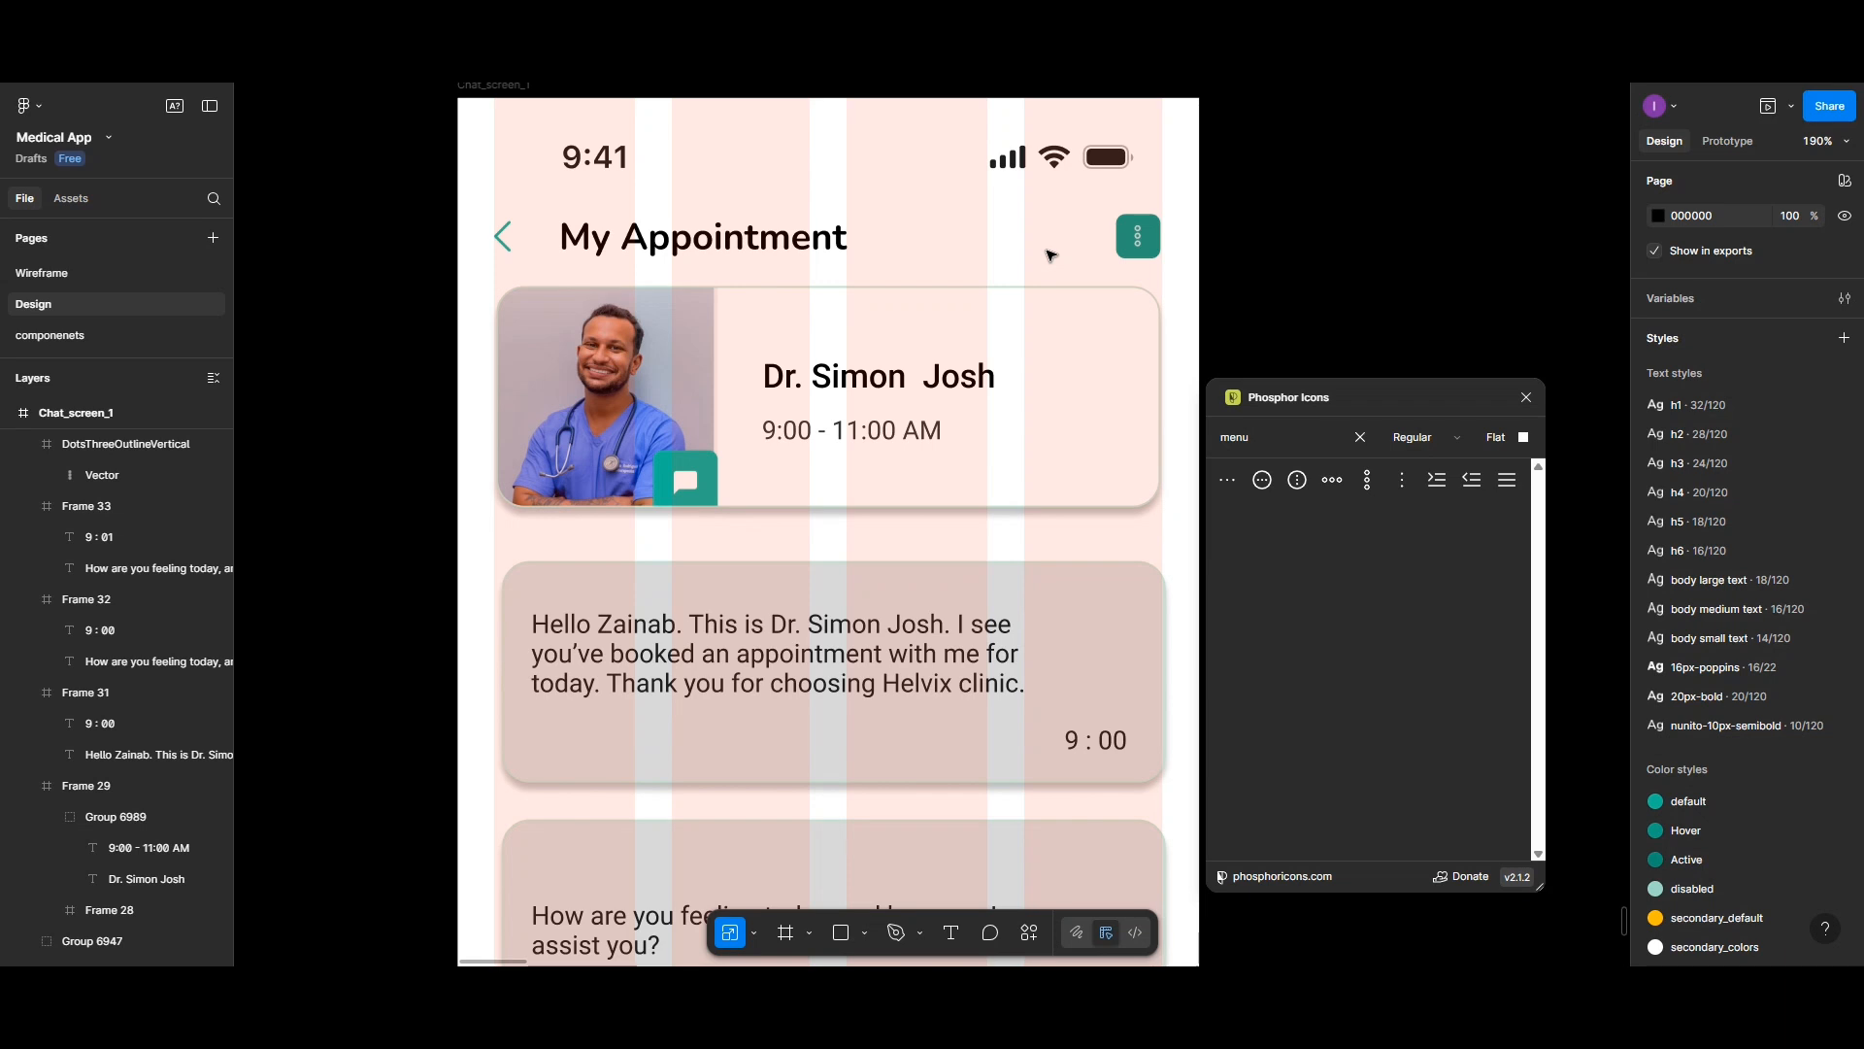
- Duplicate the last message bubble and place the copy near the bottom of the chat screen
{"action": "scroll", "coordinate": [897, 422], "scroll_direction": "down", "scroll_amount": 1}
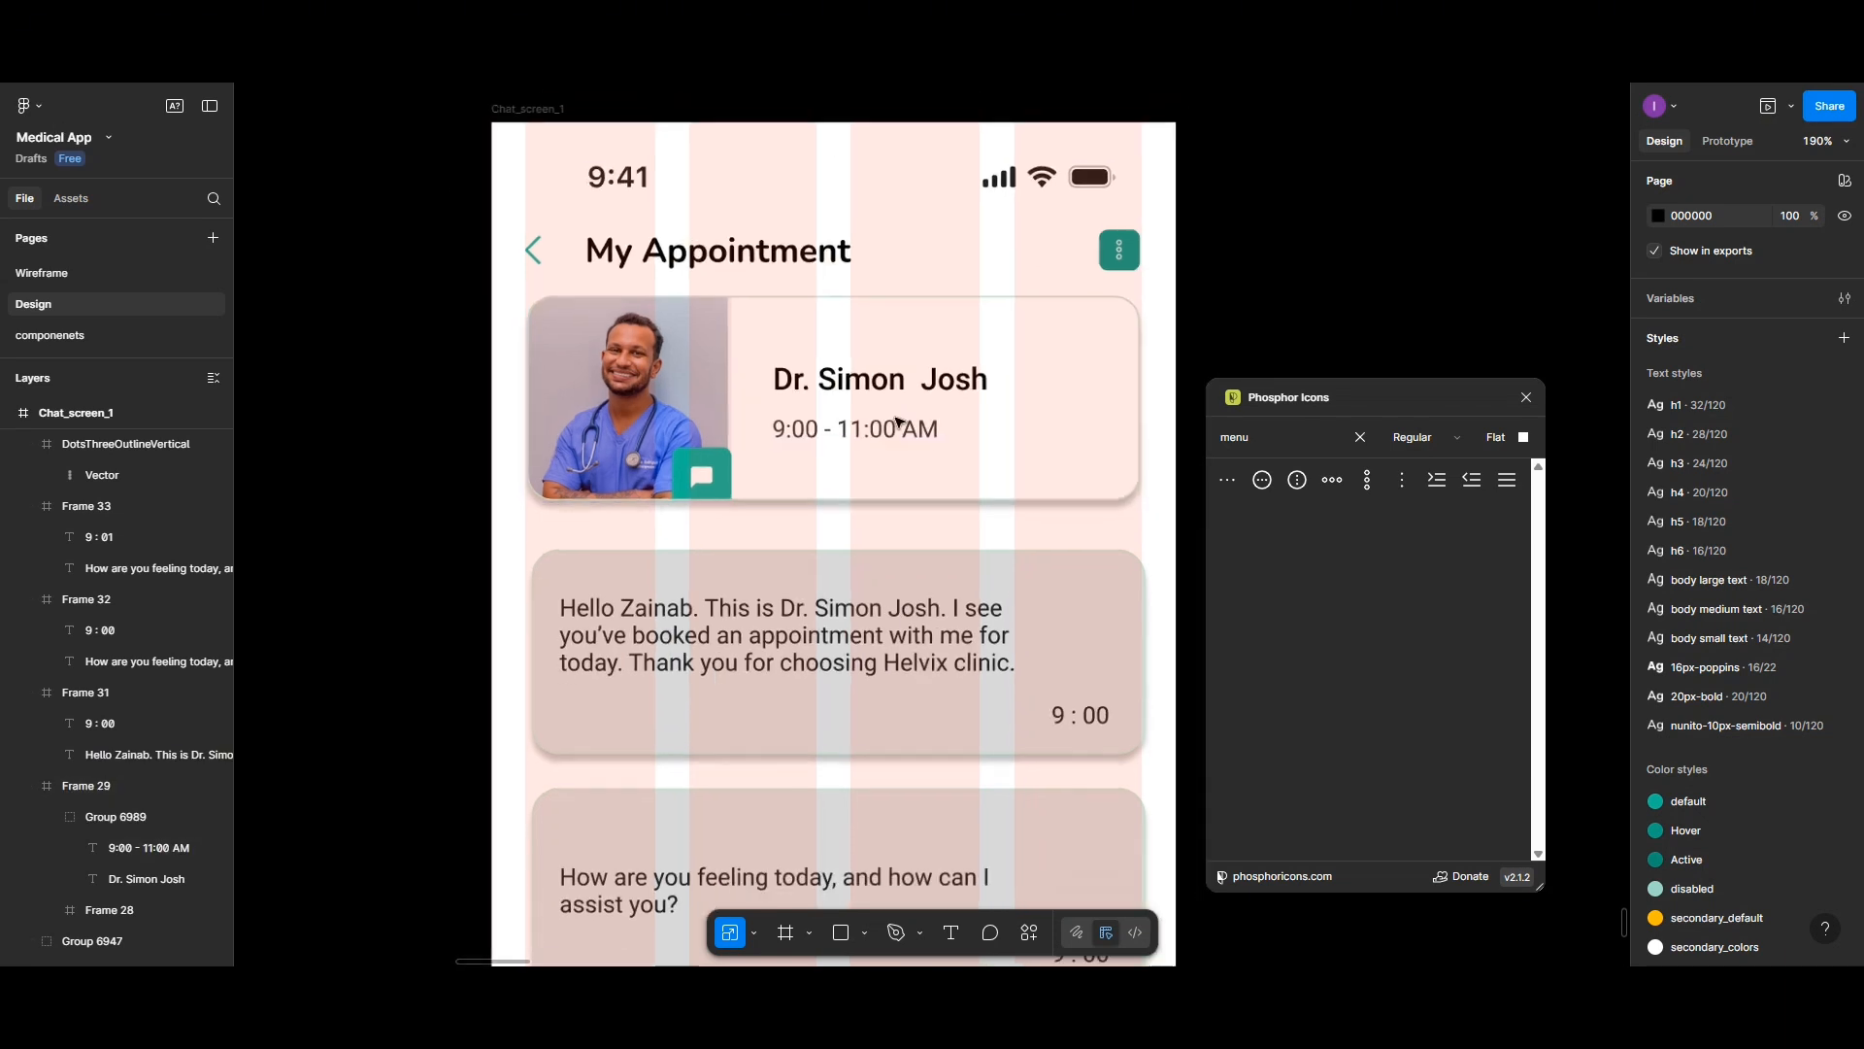
{"action": "scroll", "coordinate": [897, 421], "scroll_direction": "down", "scroll_amount": 5}
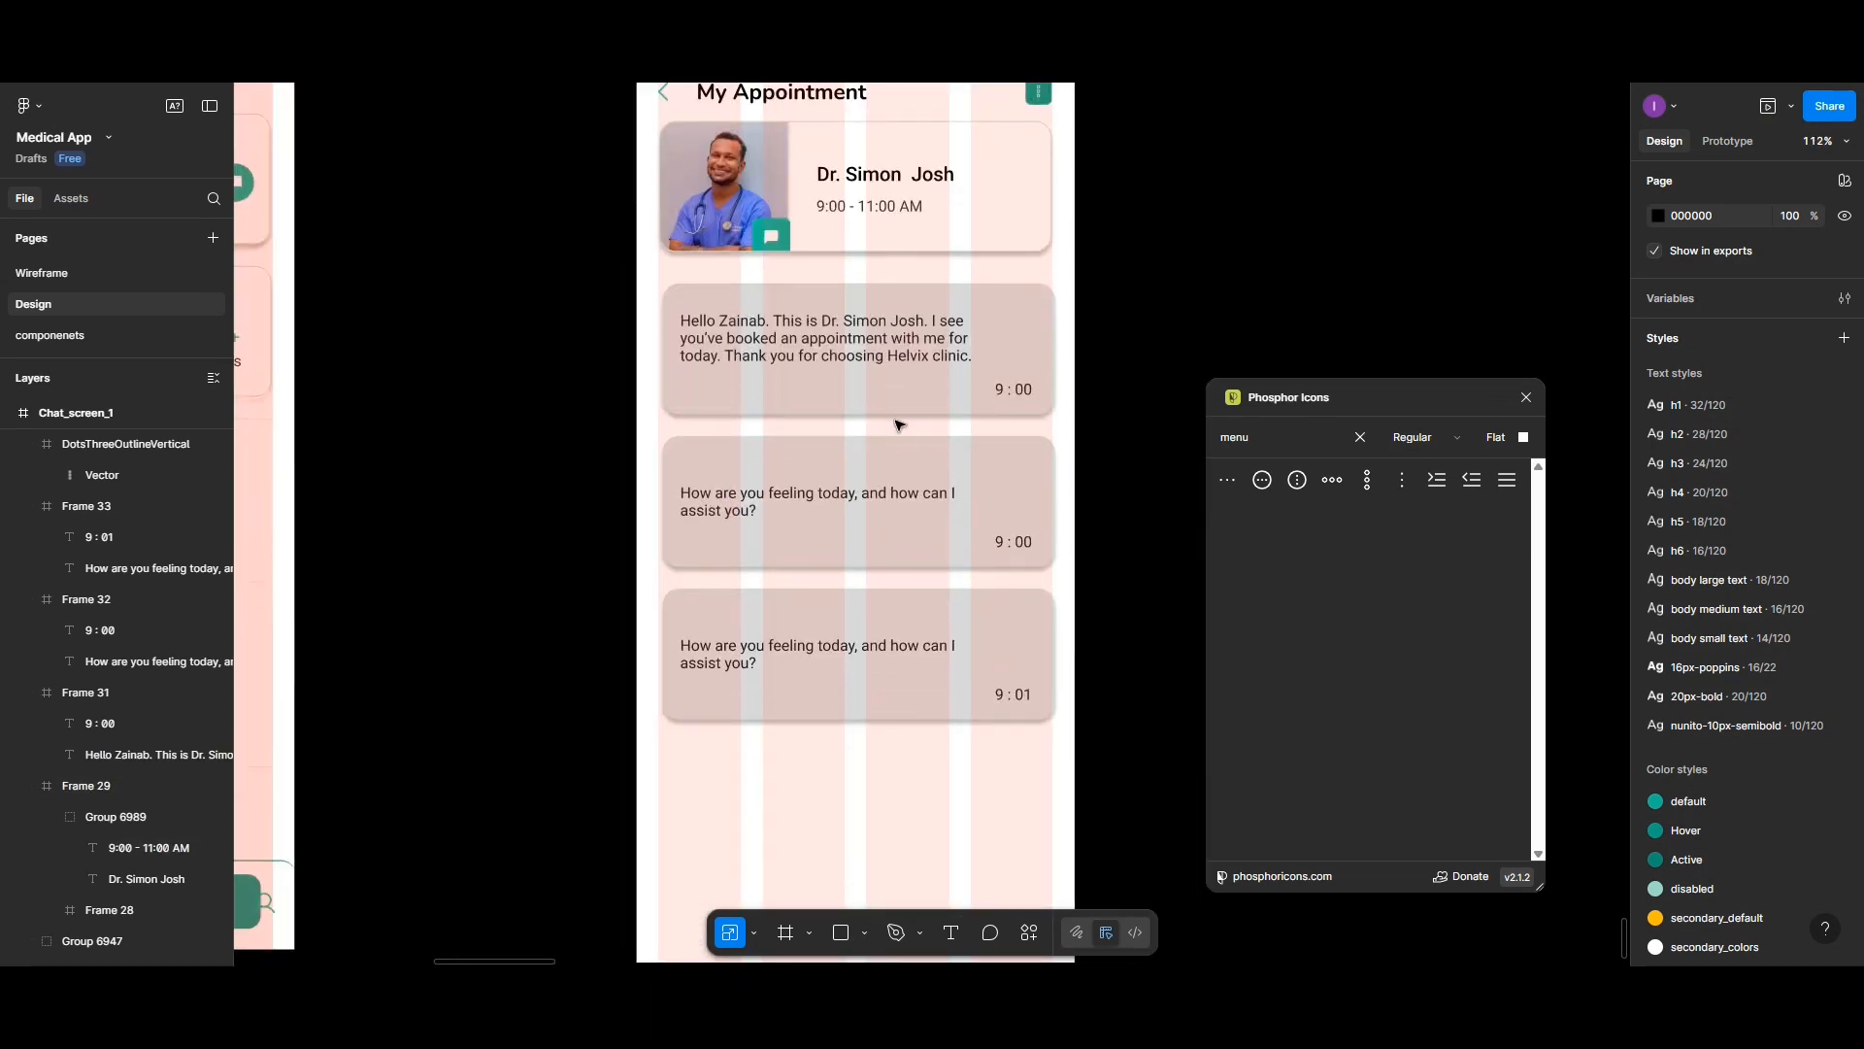
{"action": "scroll", "coordinate": [900, 427], "scroll_direction": "down", "scroll_amount": 4}
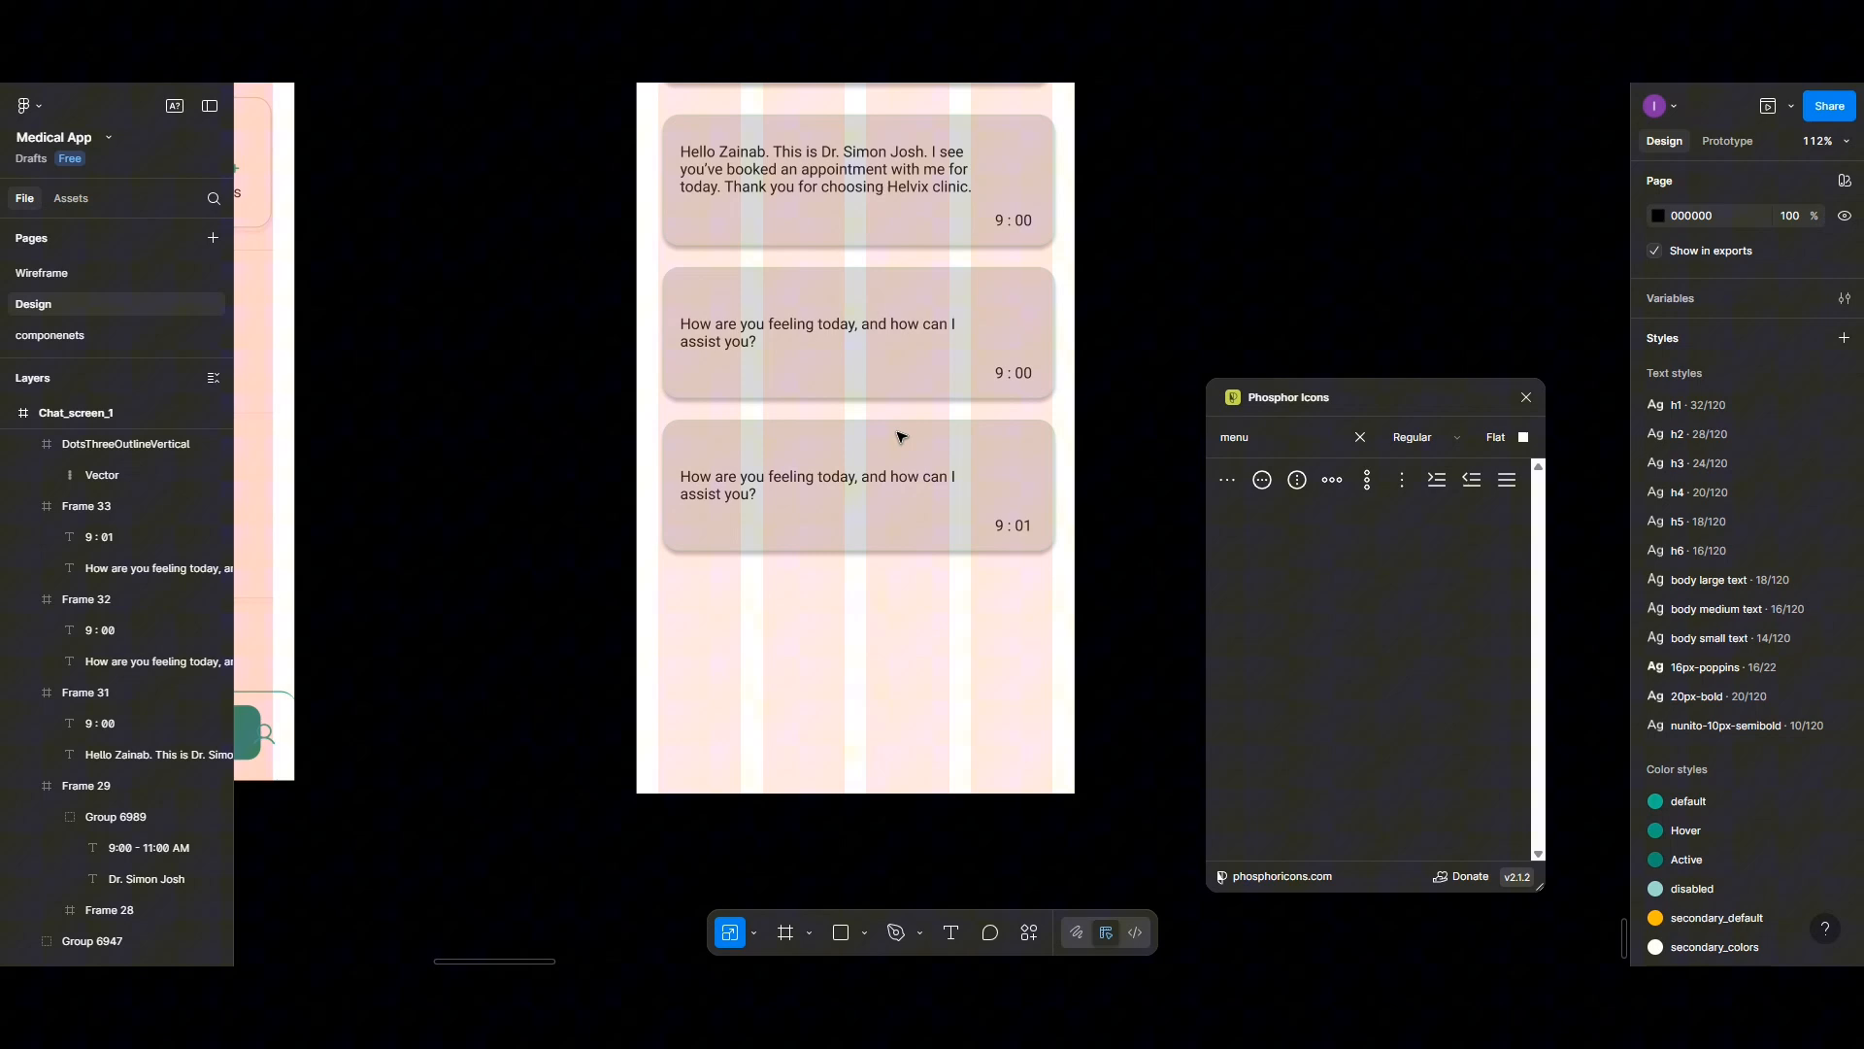
{"action": "left_click", "coordinate": [892, 489]}
{"action": "left_click_drag", "start_coordinate": [891, 488], "coordinate": [888, 705]}
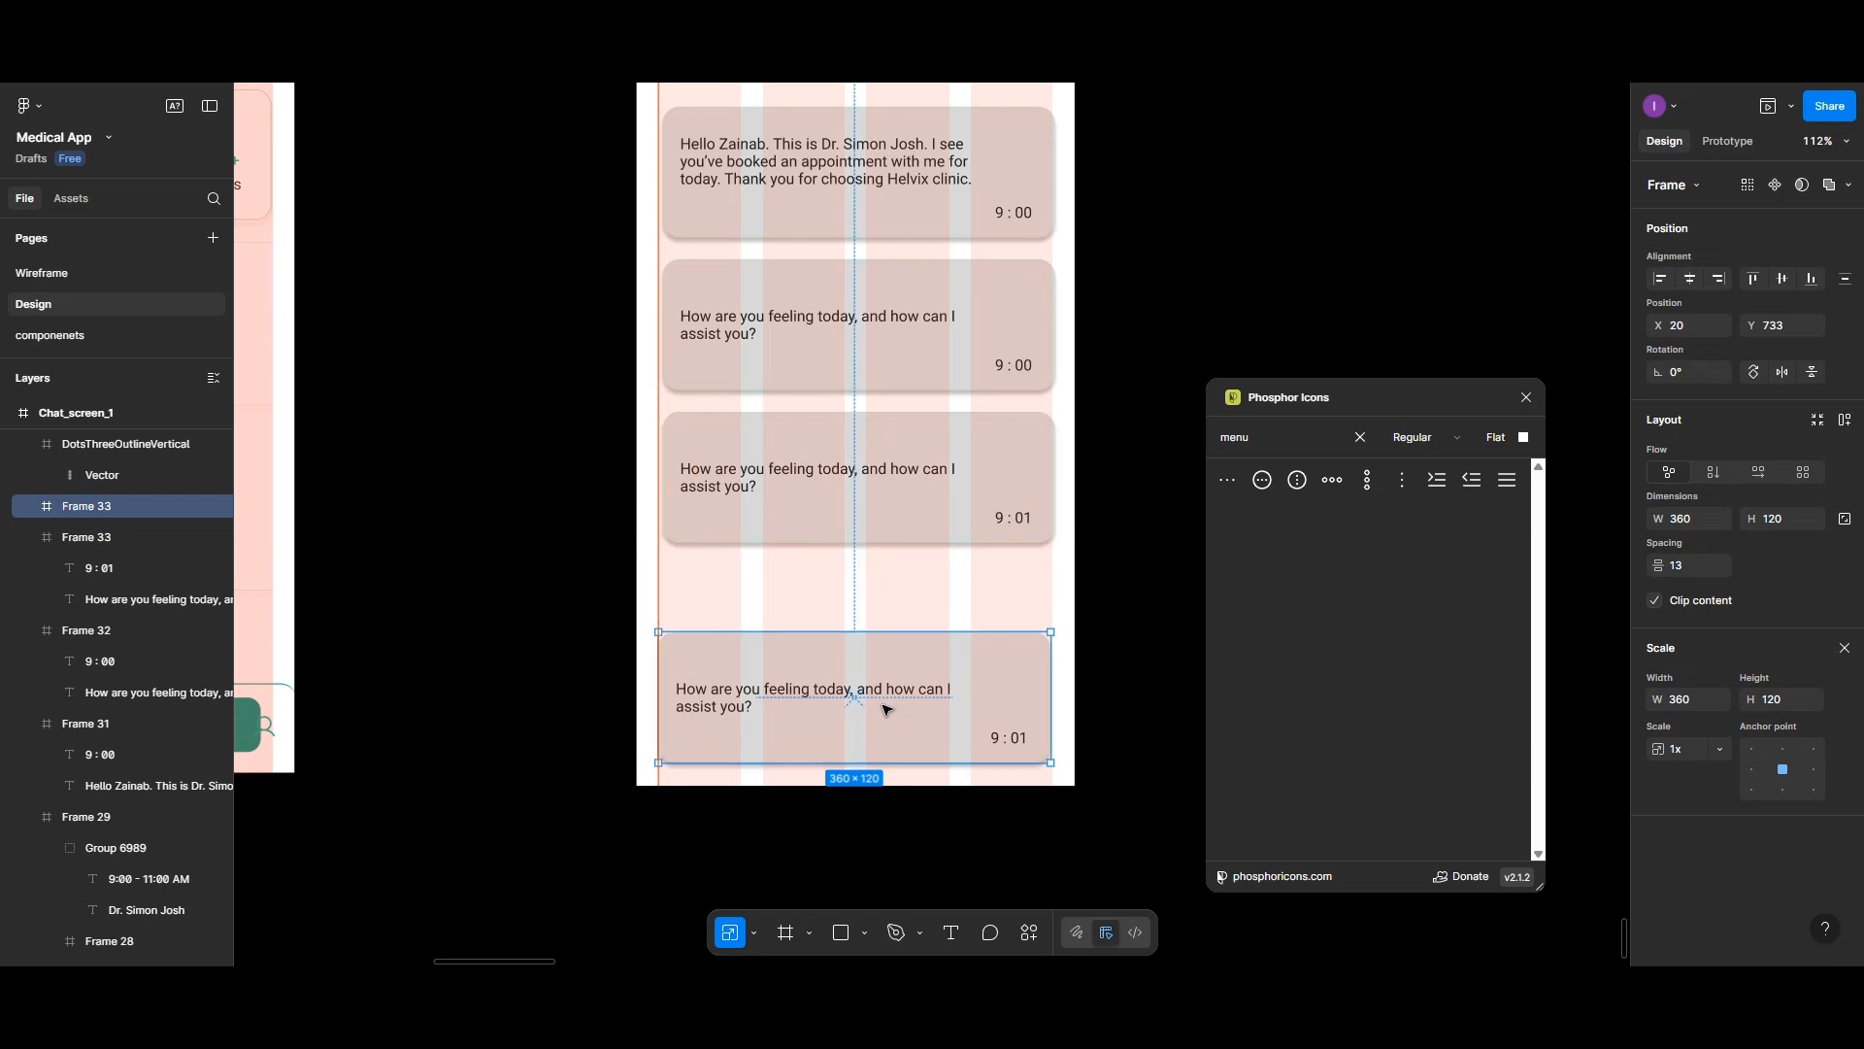
- Delete the message text and the timestamp from the copied bubble
{"action": "double_click", "coordinate": [886, 694]}
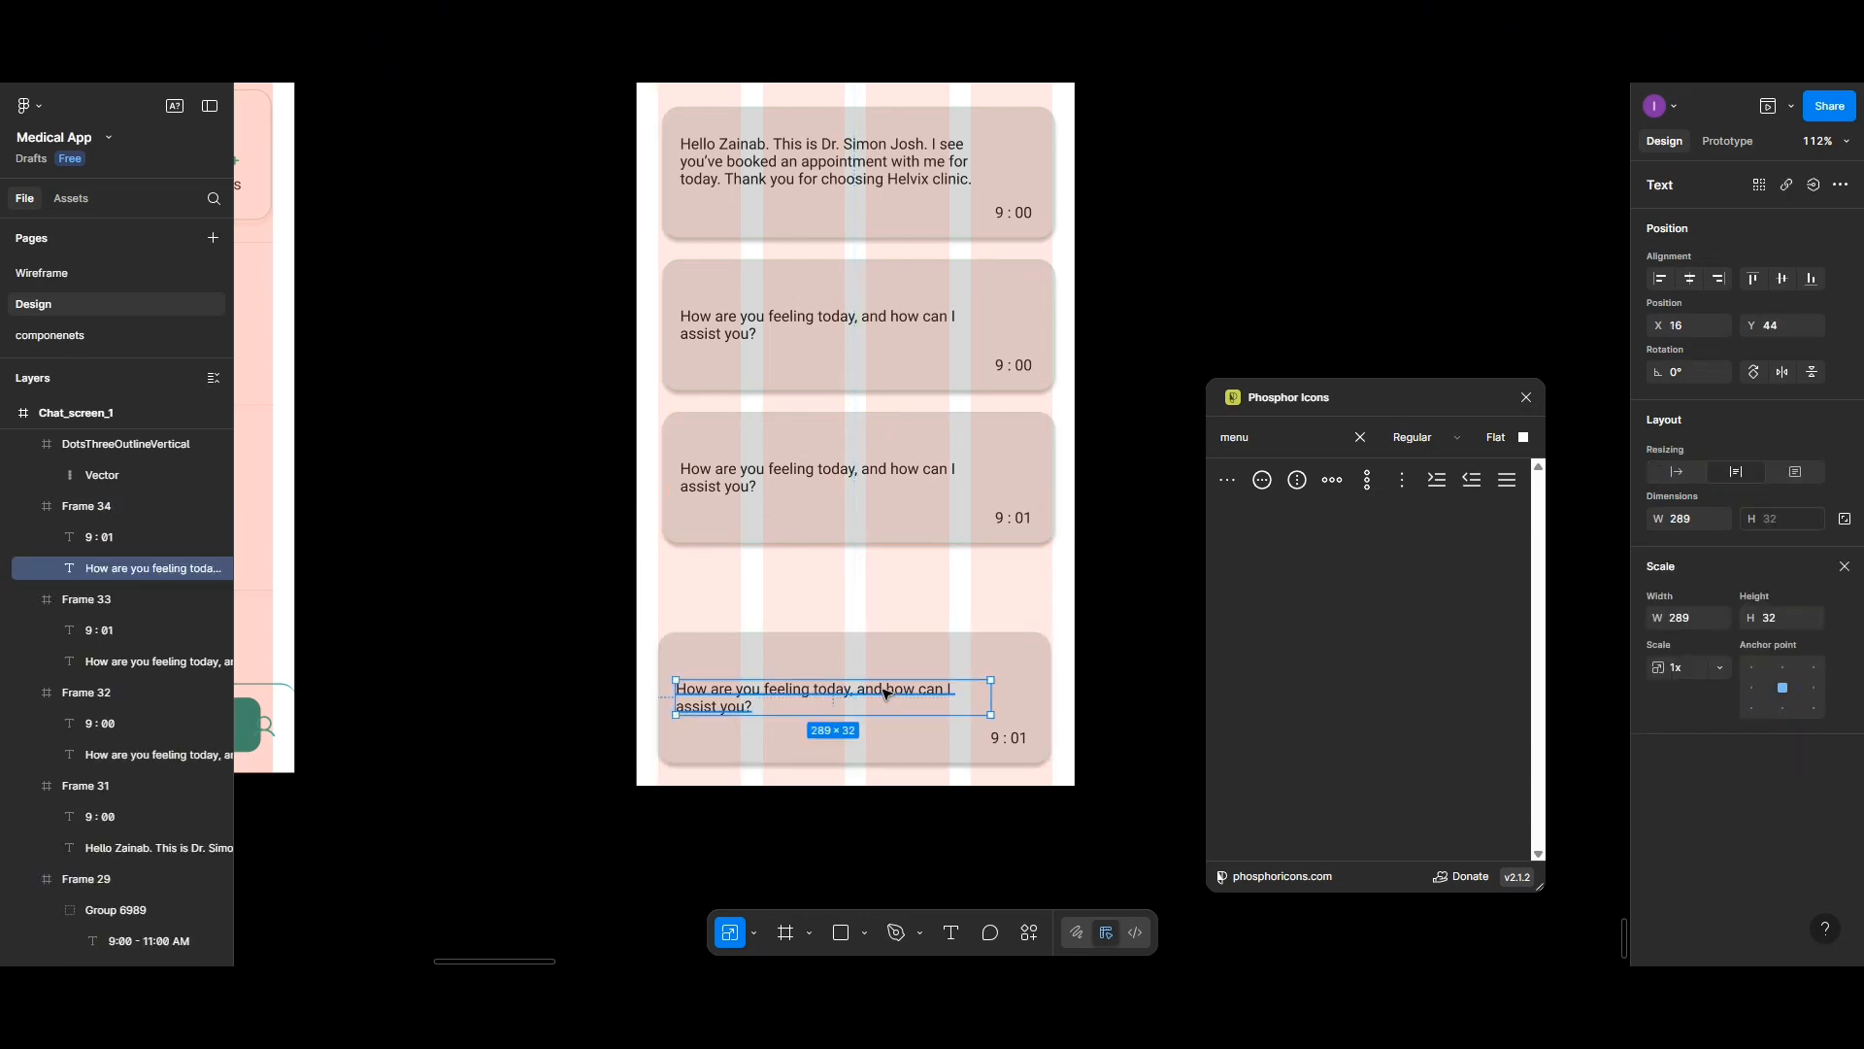
{"action": "key", "text": "Delete"}
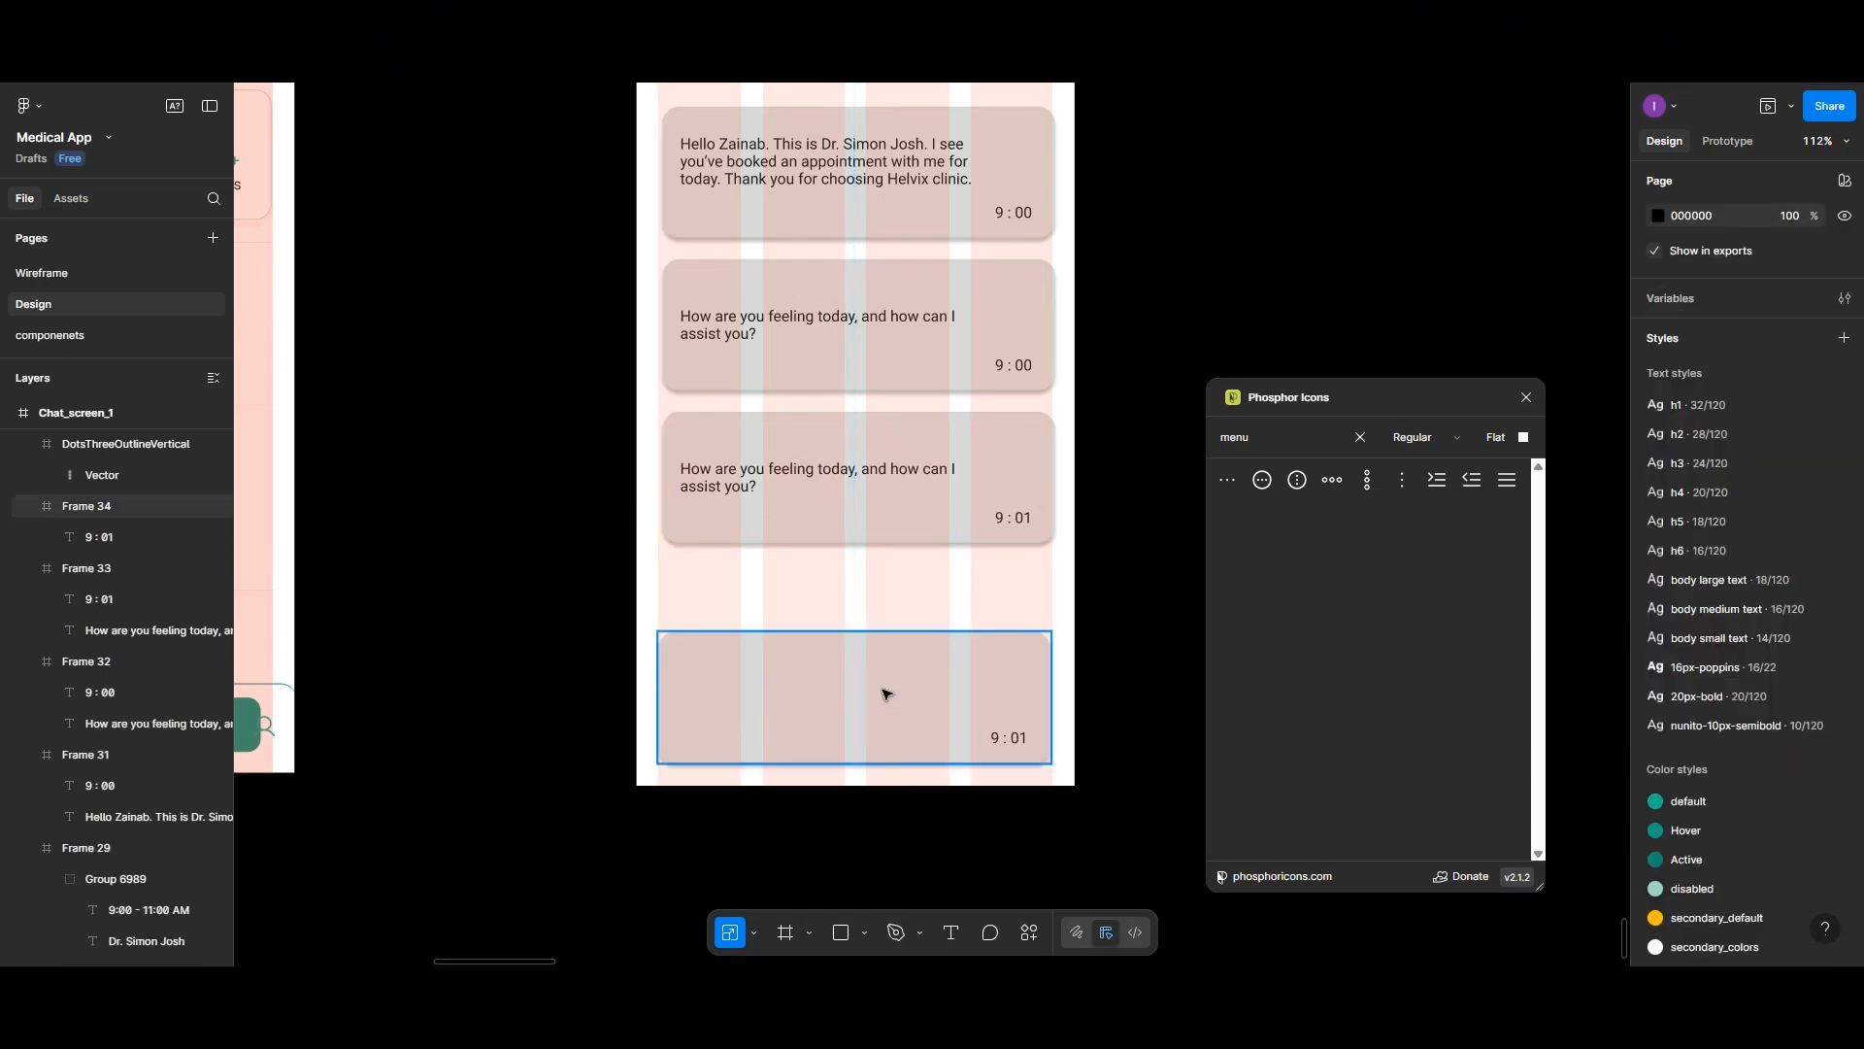
{"action": "left_click", "coordinate": [1026, 746]}
{"action": "double_click", "coordinate": [1026, 745]}
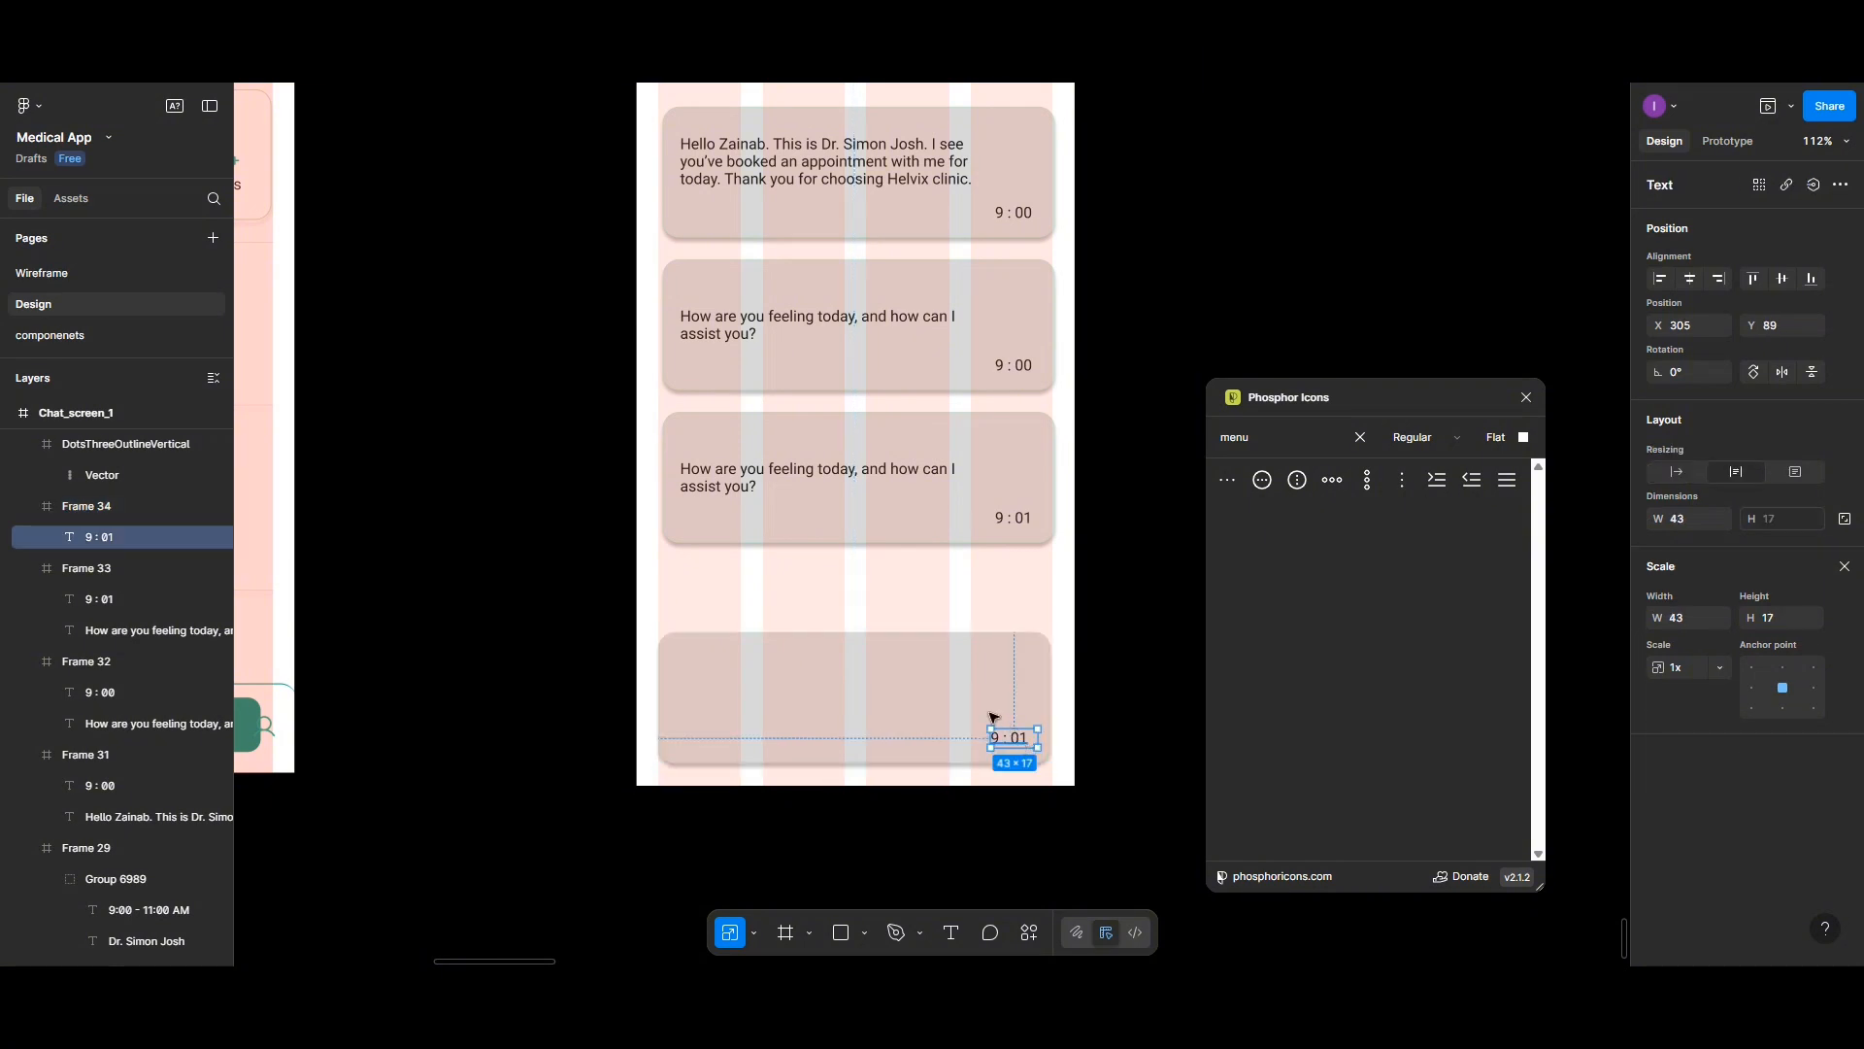
{"action": "key", "text": "Delete"}
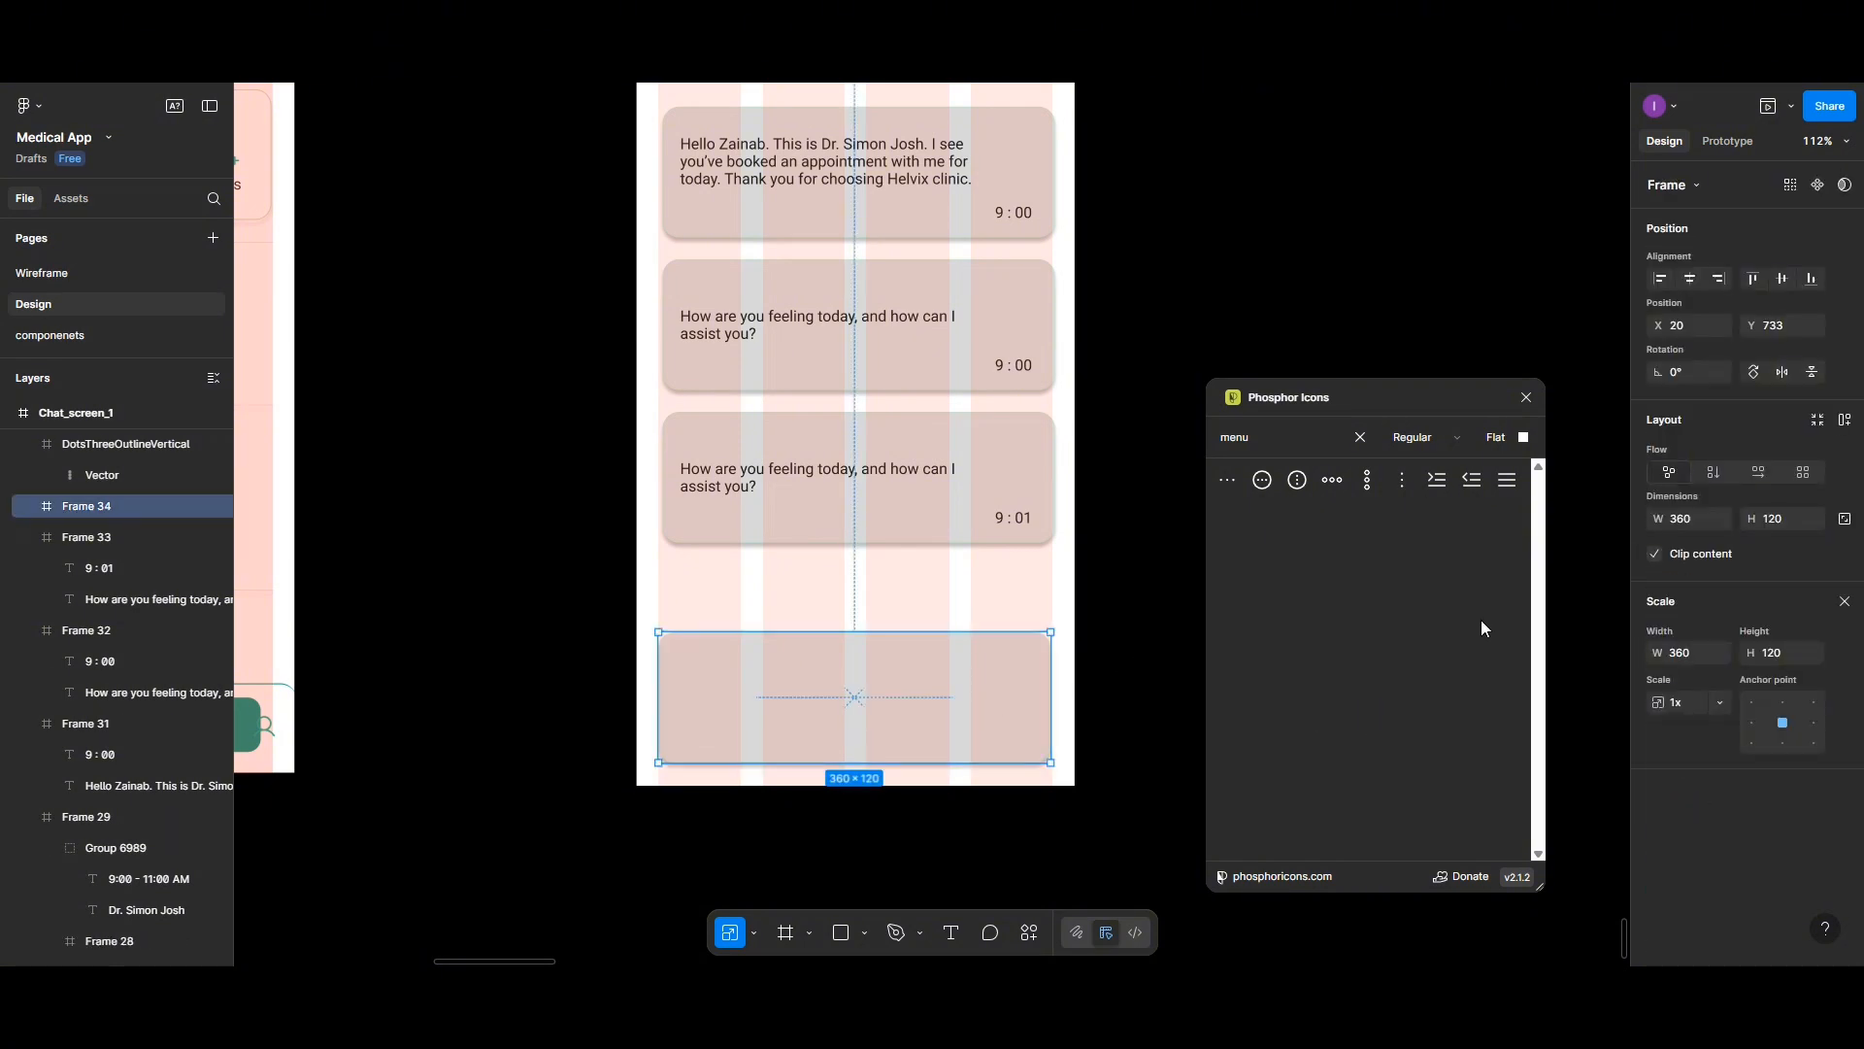
- Set the copied frame's height to 60 and remove its fill to form the message input field
{"action": "left_click", "coordinate": [1525, 398]}
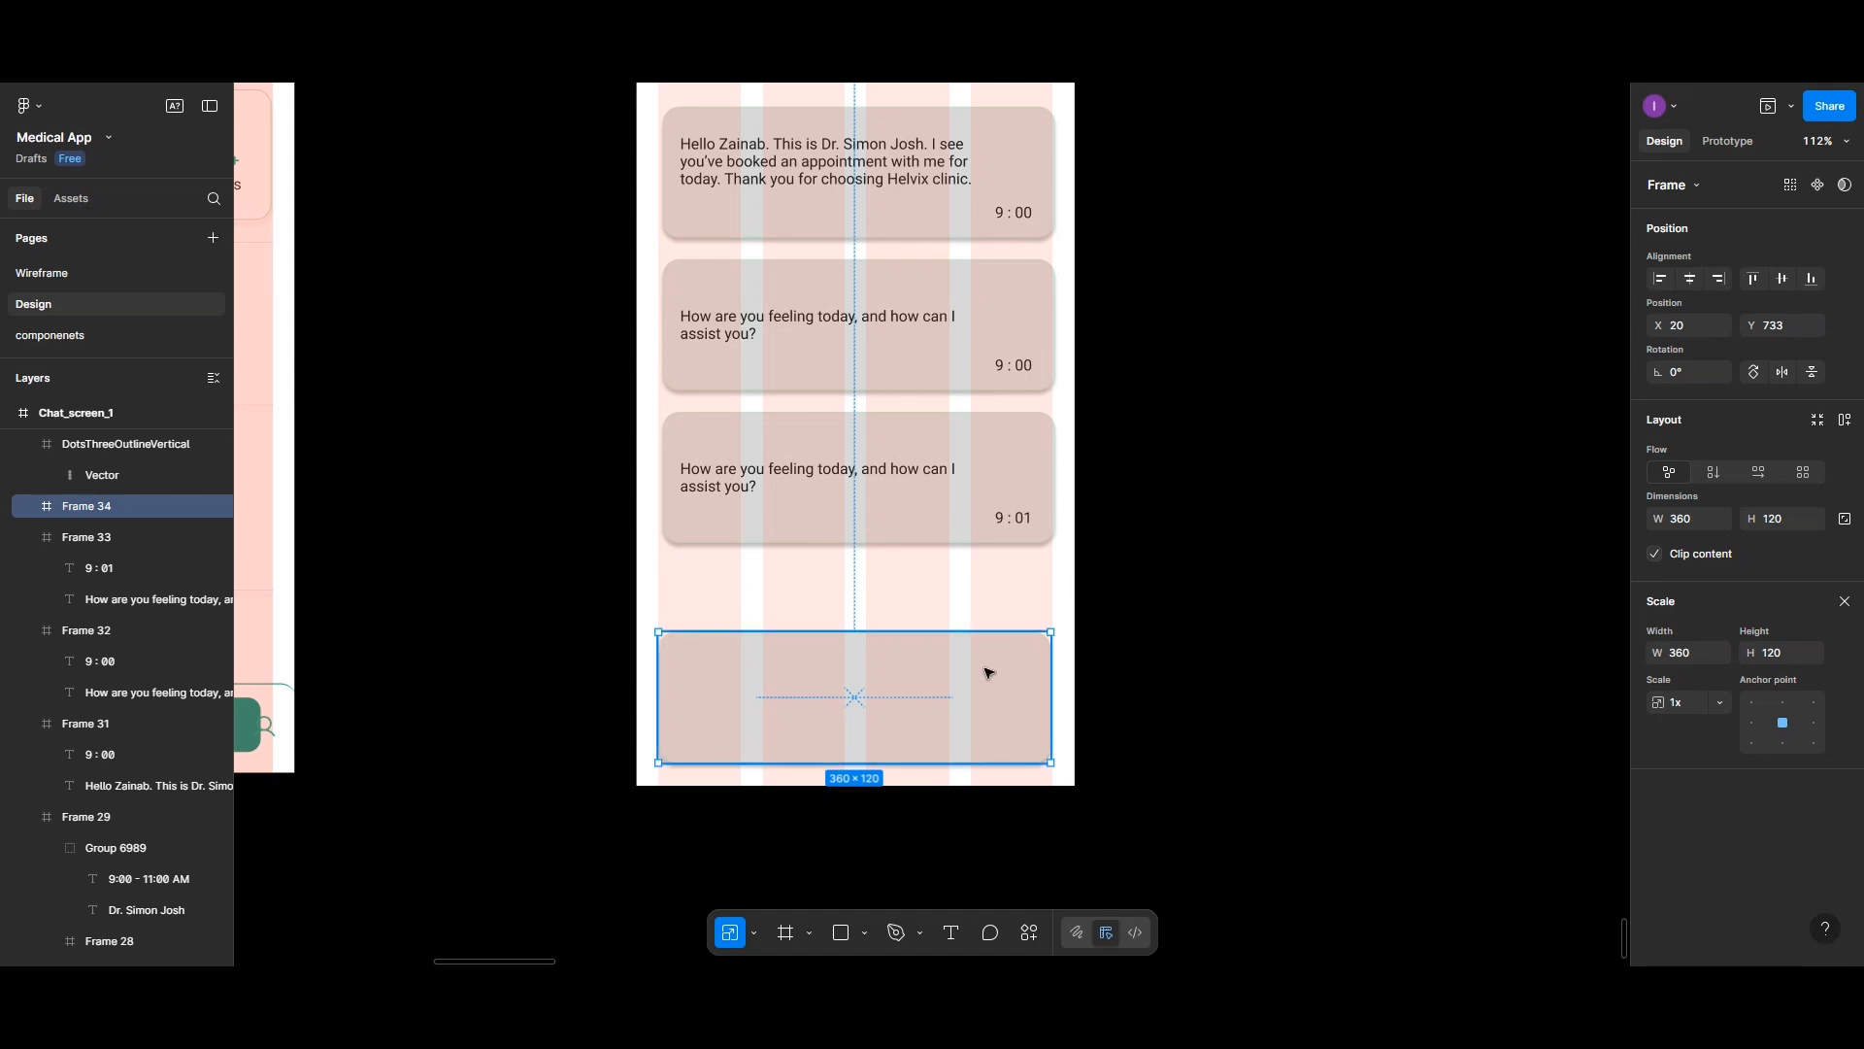
{"action": "left_click", "coordinate": [1844, 602]}
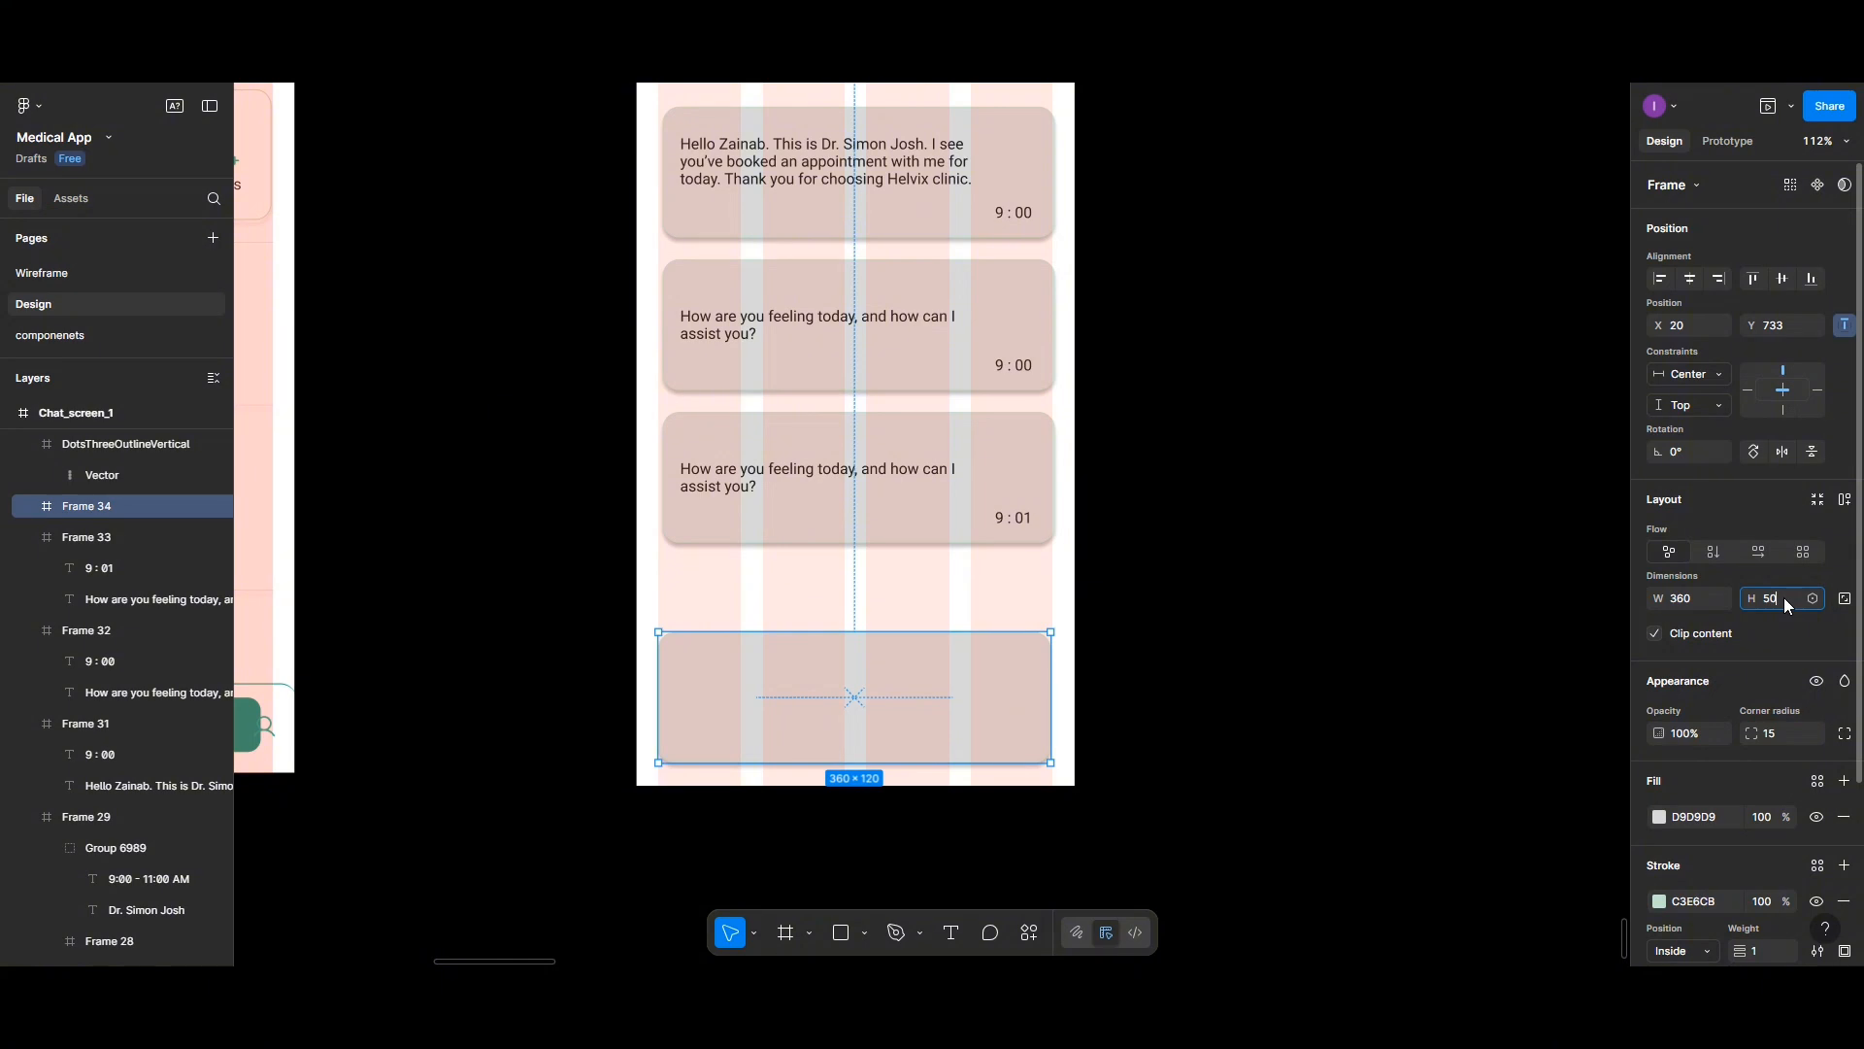
{"action": "key", "text": "Return"}
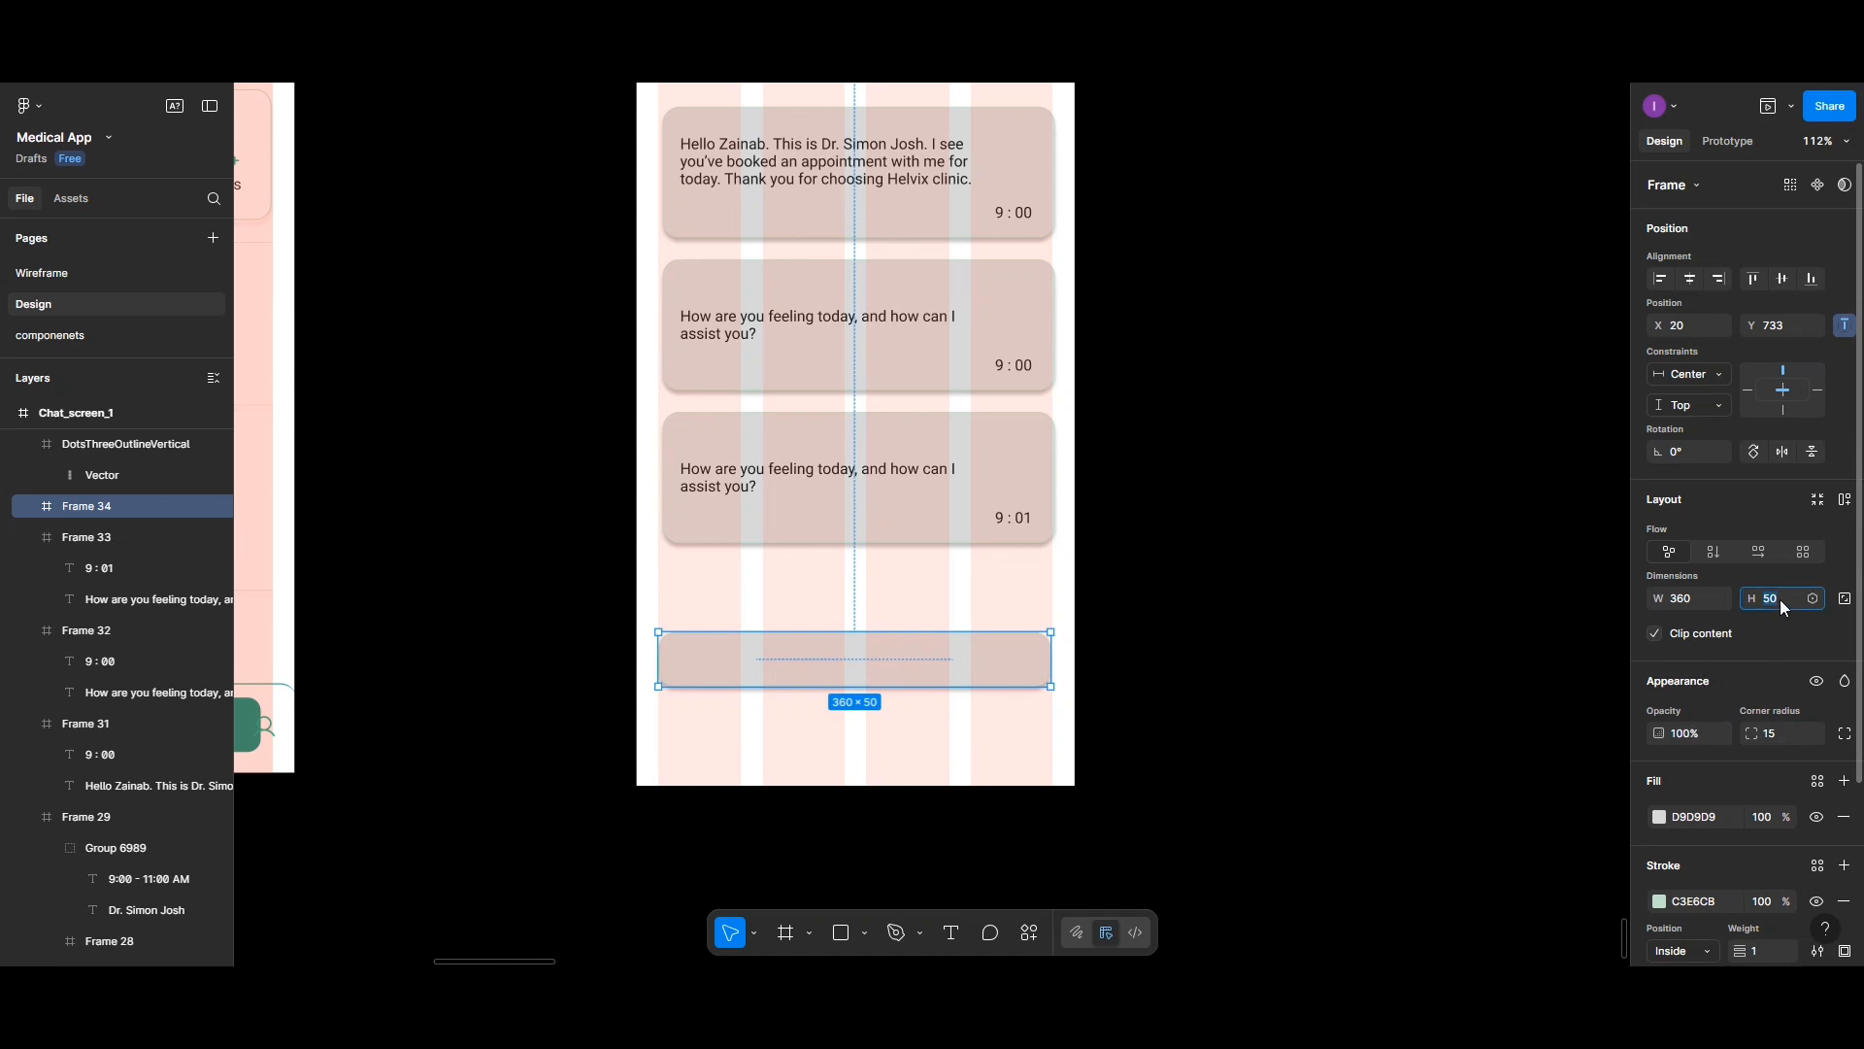
{"action": "key", "text": "Return"}
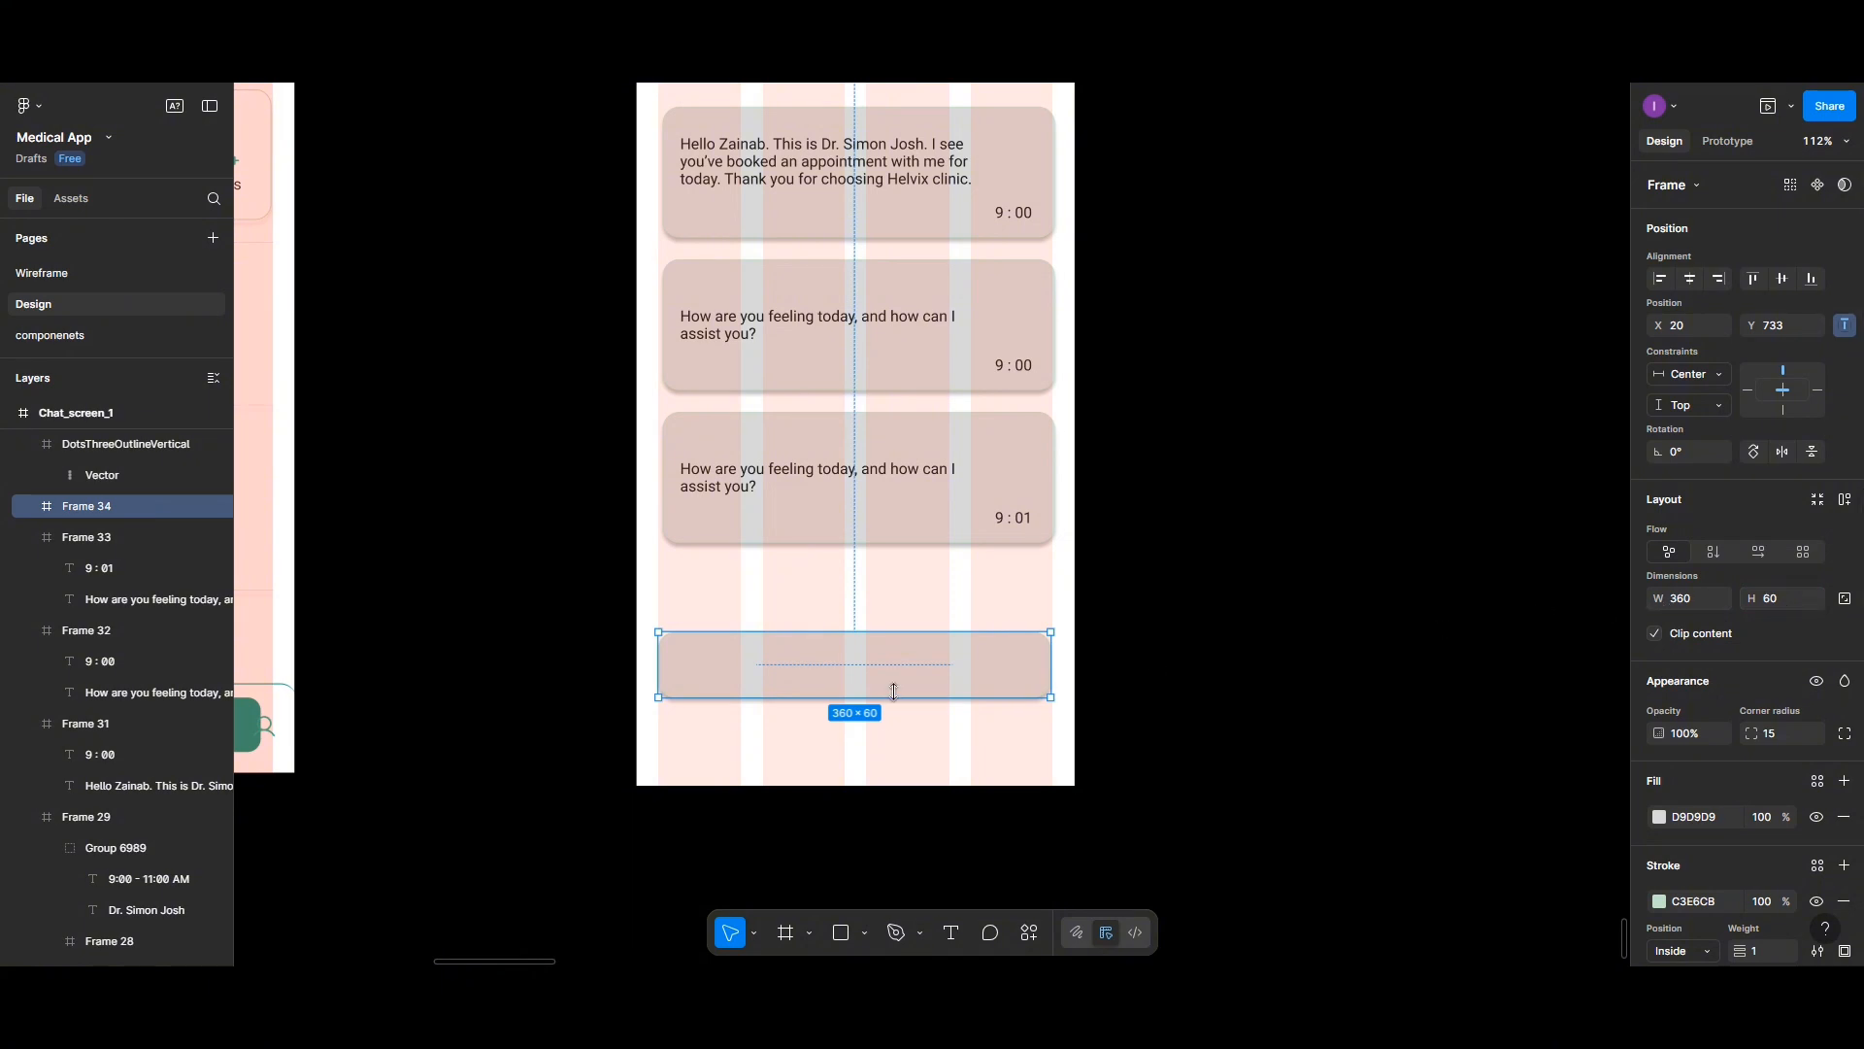
{"action": "left_click", "coordinate": [1845, 816]}
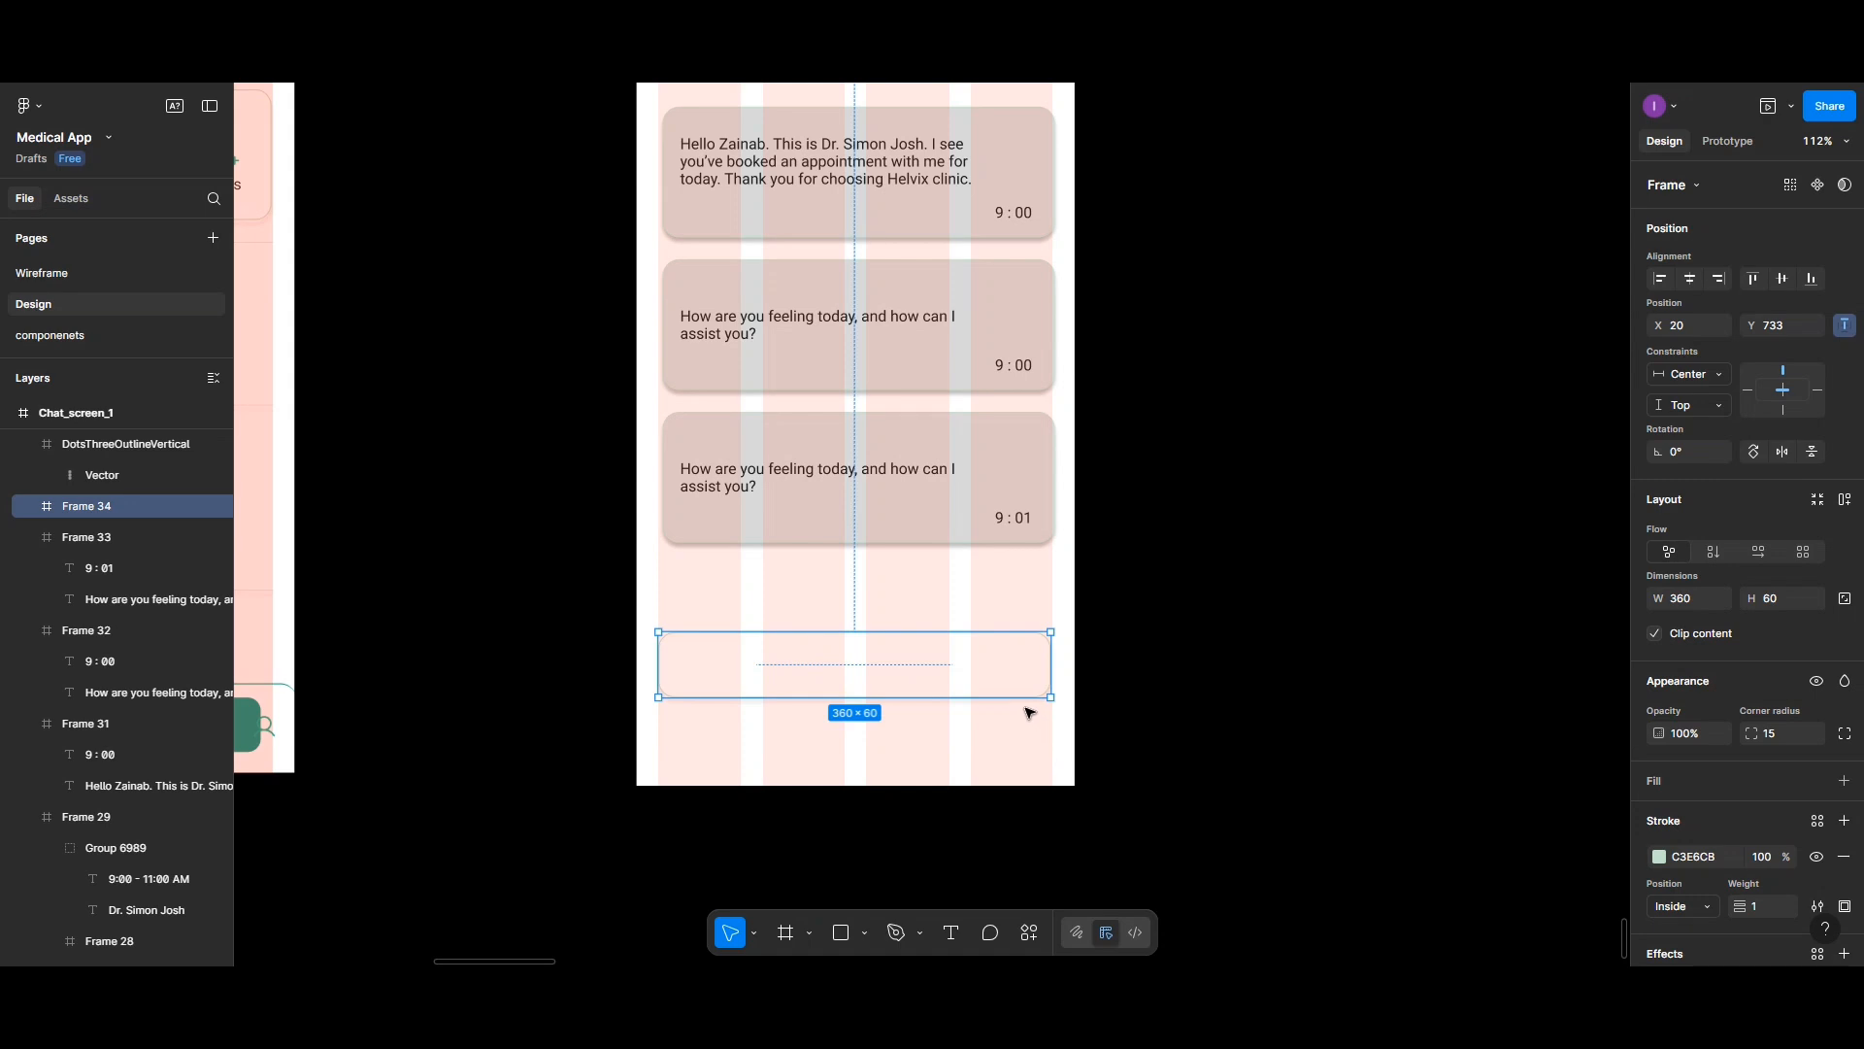
- Add the placeholder text "Type message..." inside the input field
{"action": "left_click", "coordinate": [950, 932]}
{"action": "left_click", "coordinate": [711, 665]}
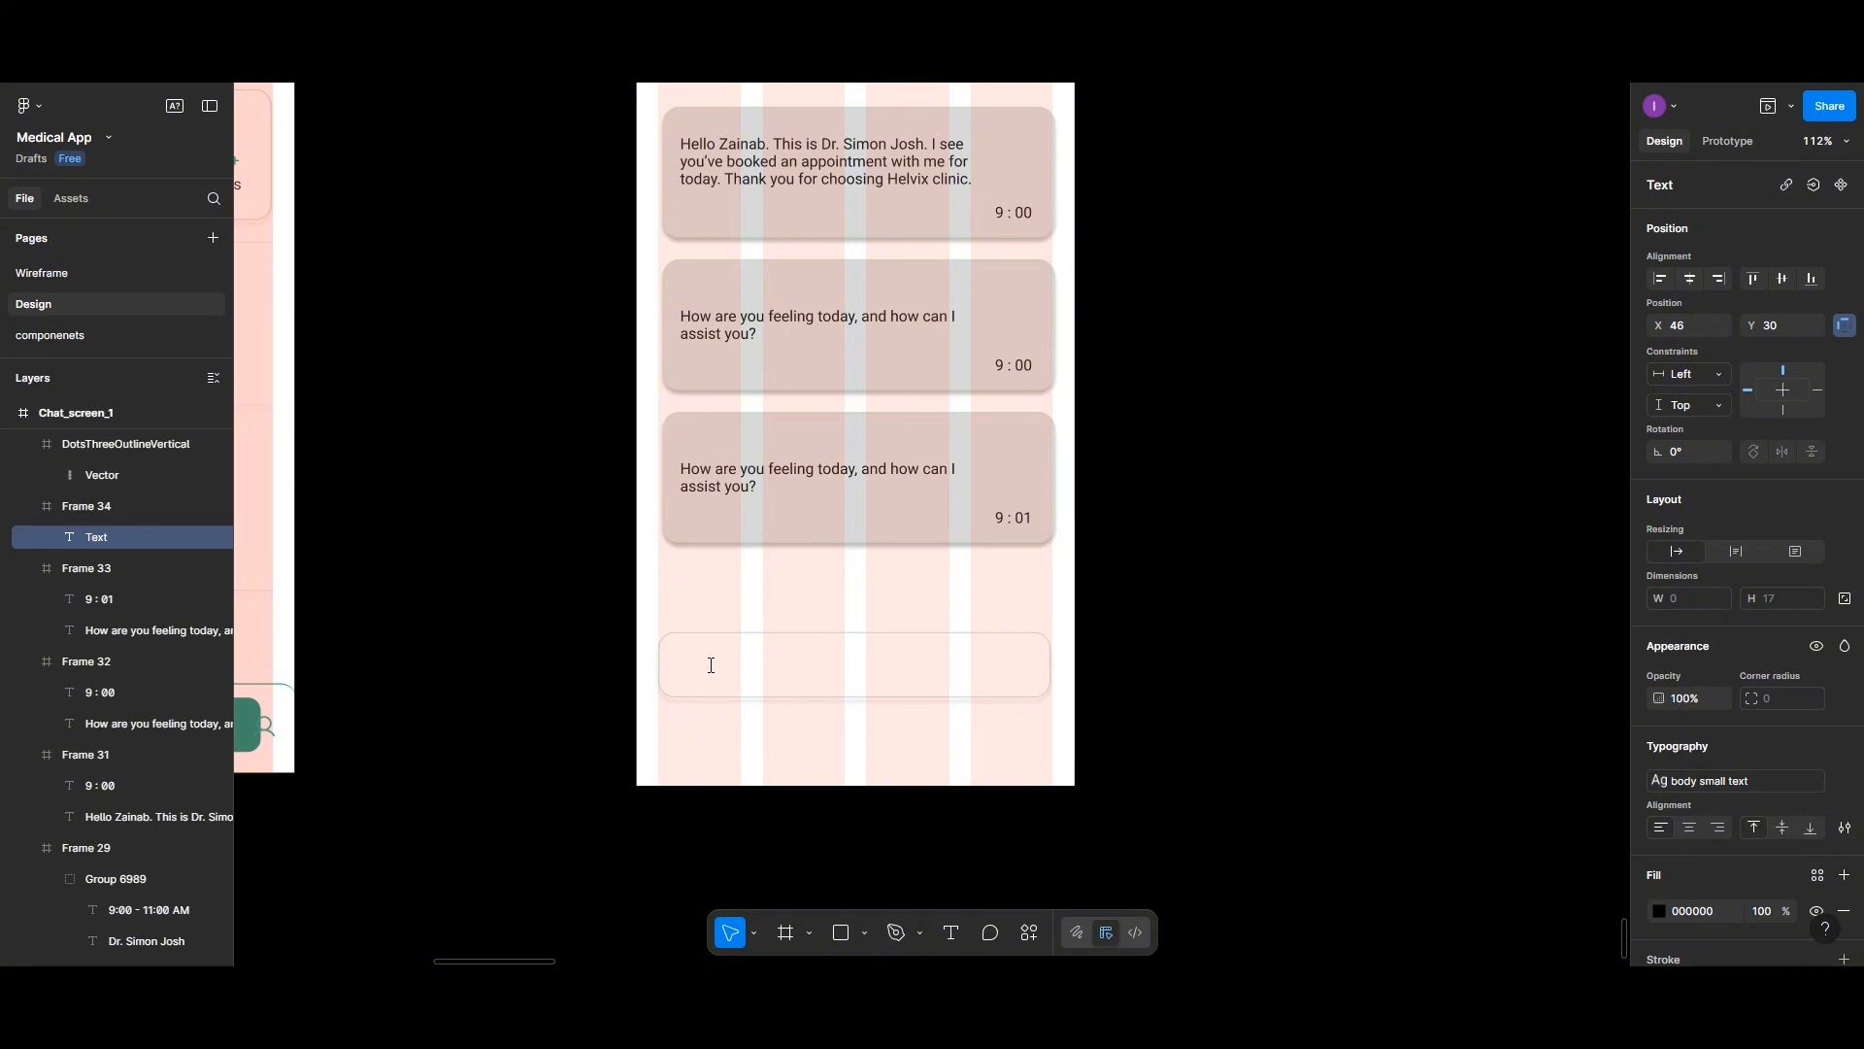
{"action": "type", "text": "Type message..."}
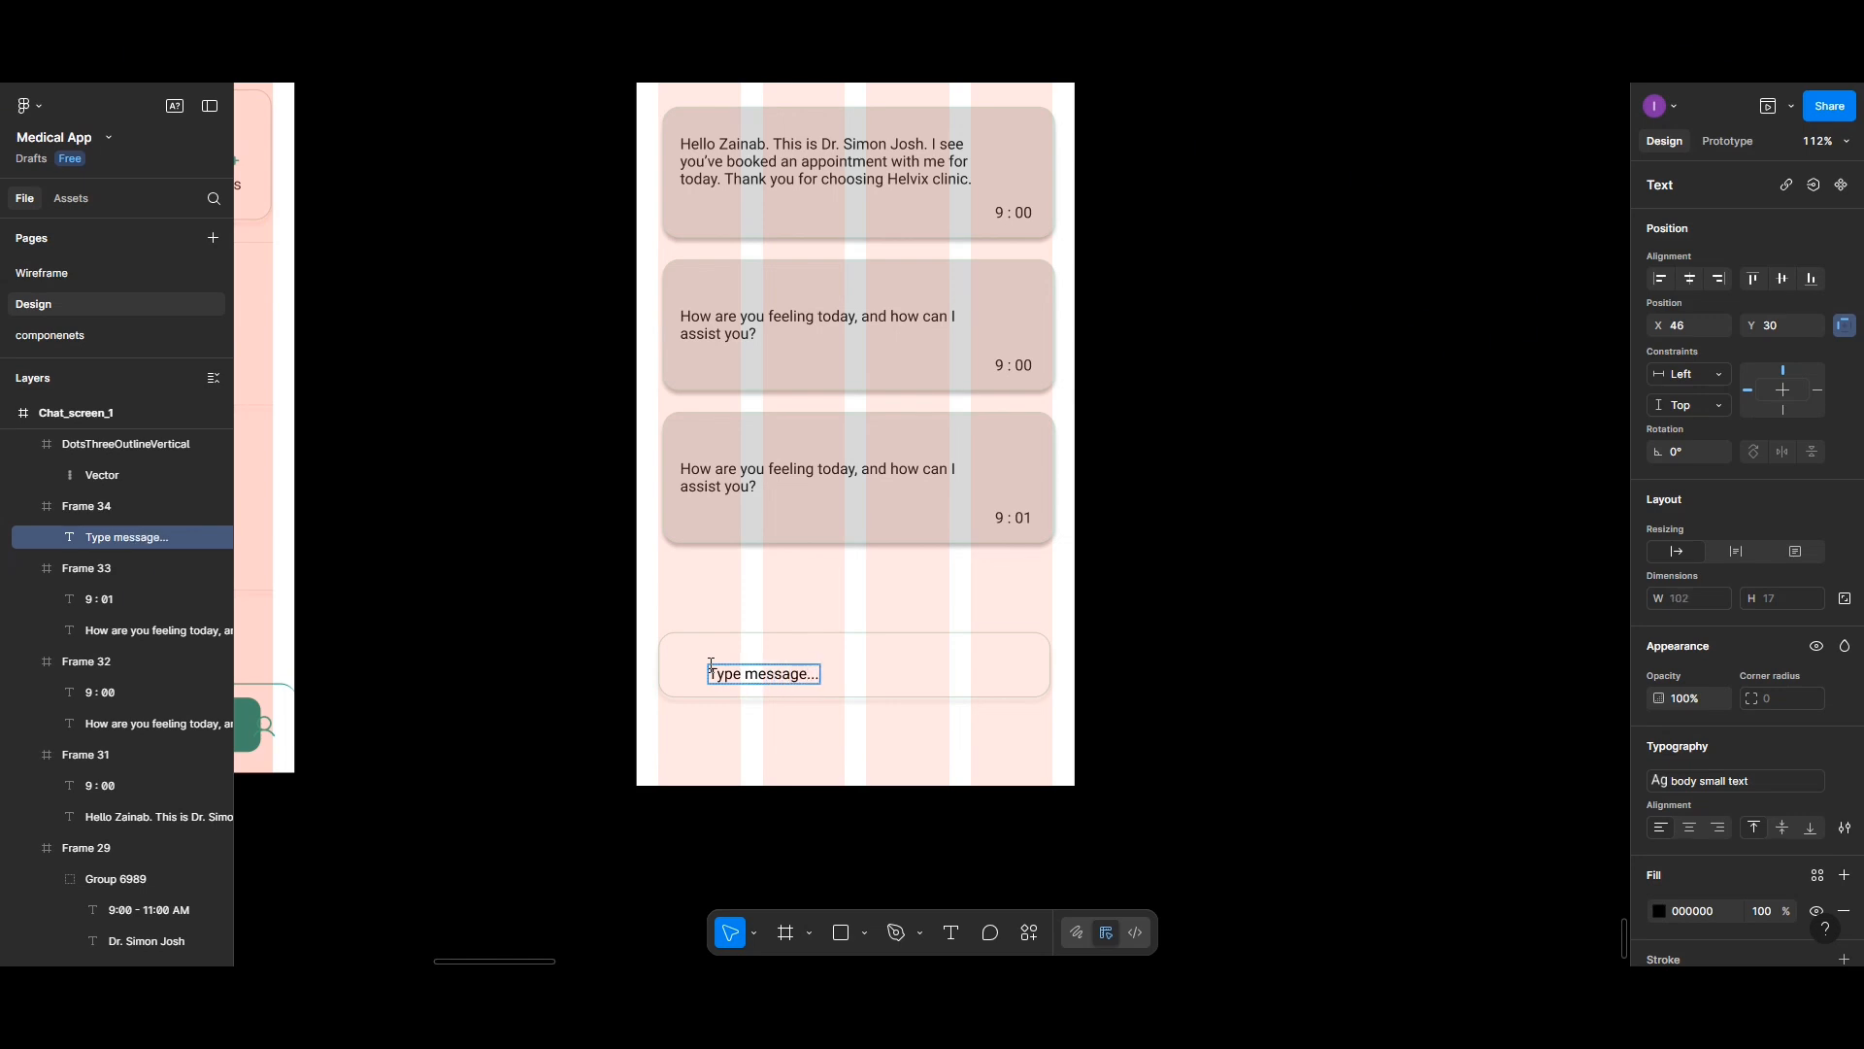
{"action": "key", "text": "Escape"}
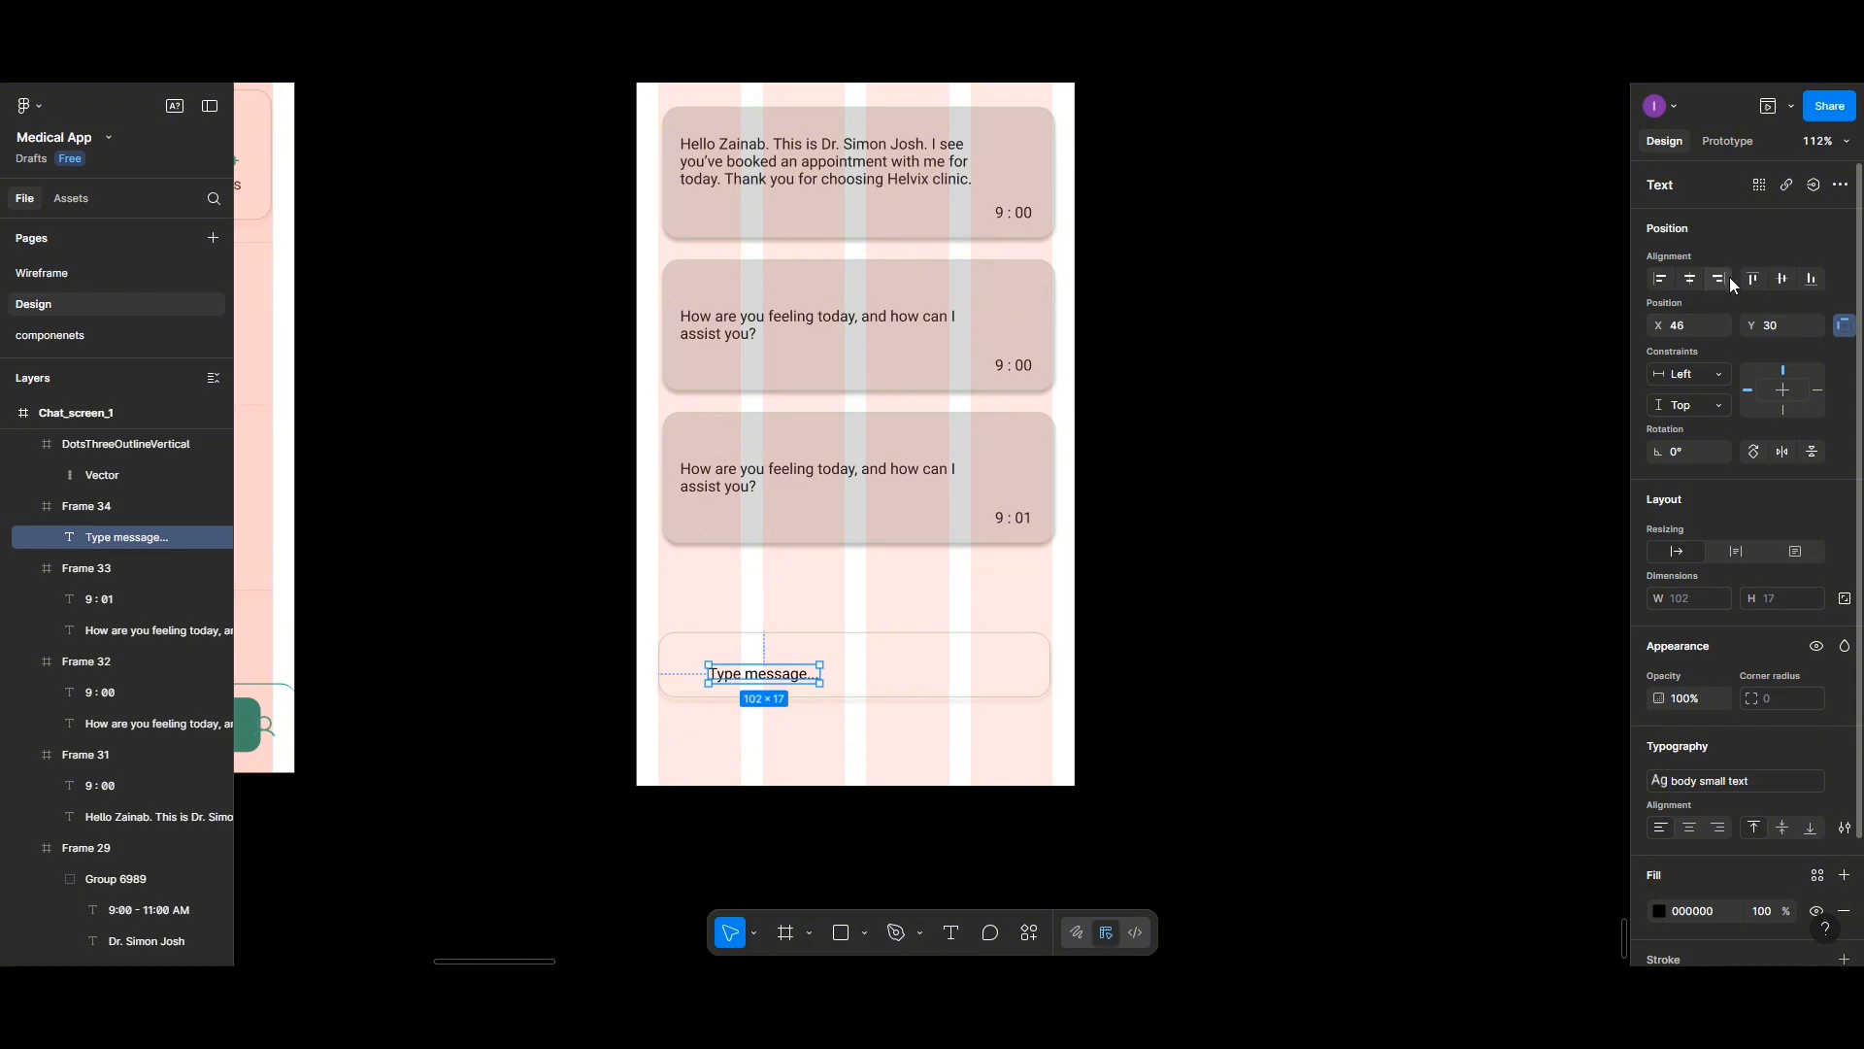
- Center the placeholder vertically at x 20 and set its text color opacity to 20%
{"action": "left_click", "coordinate": [1781, 281]}
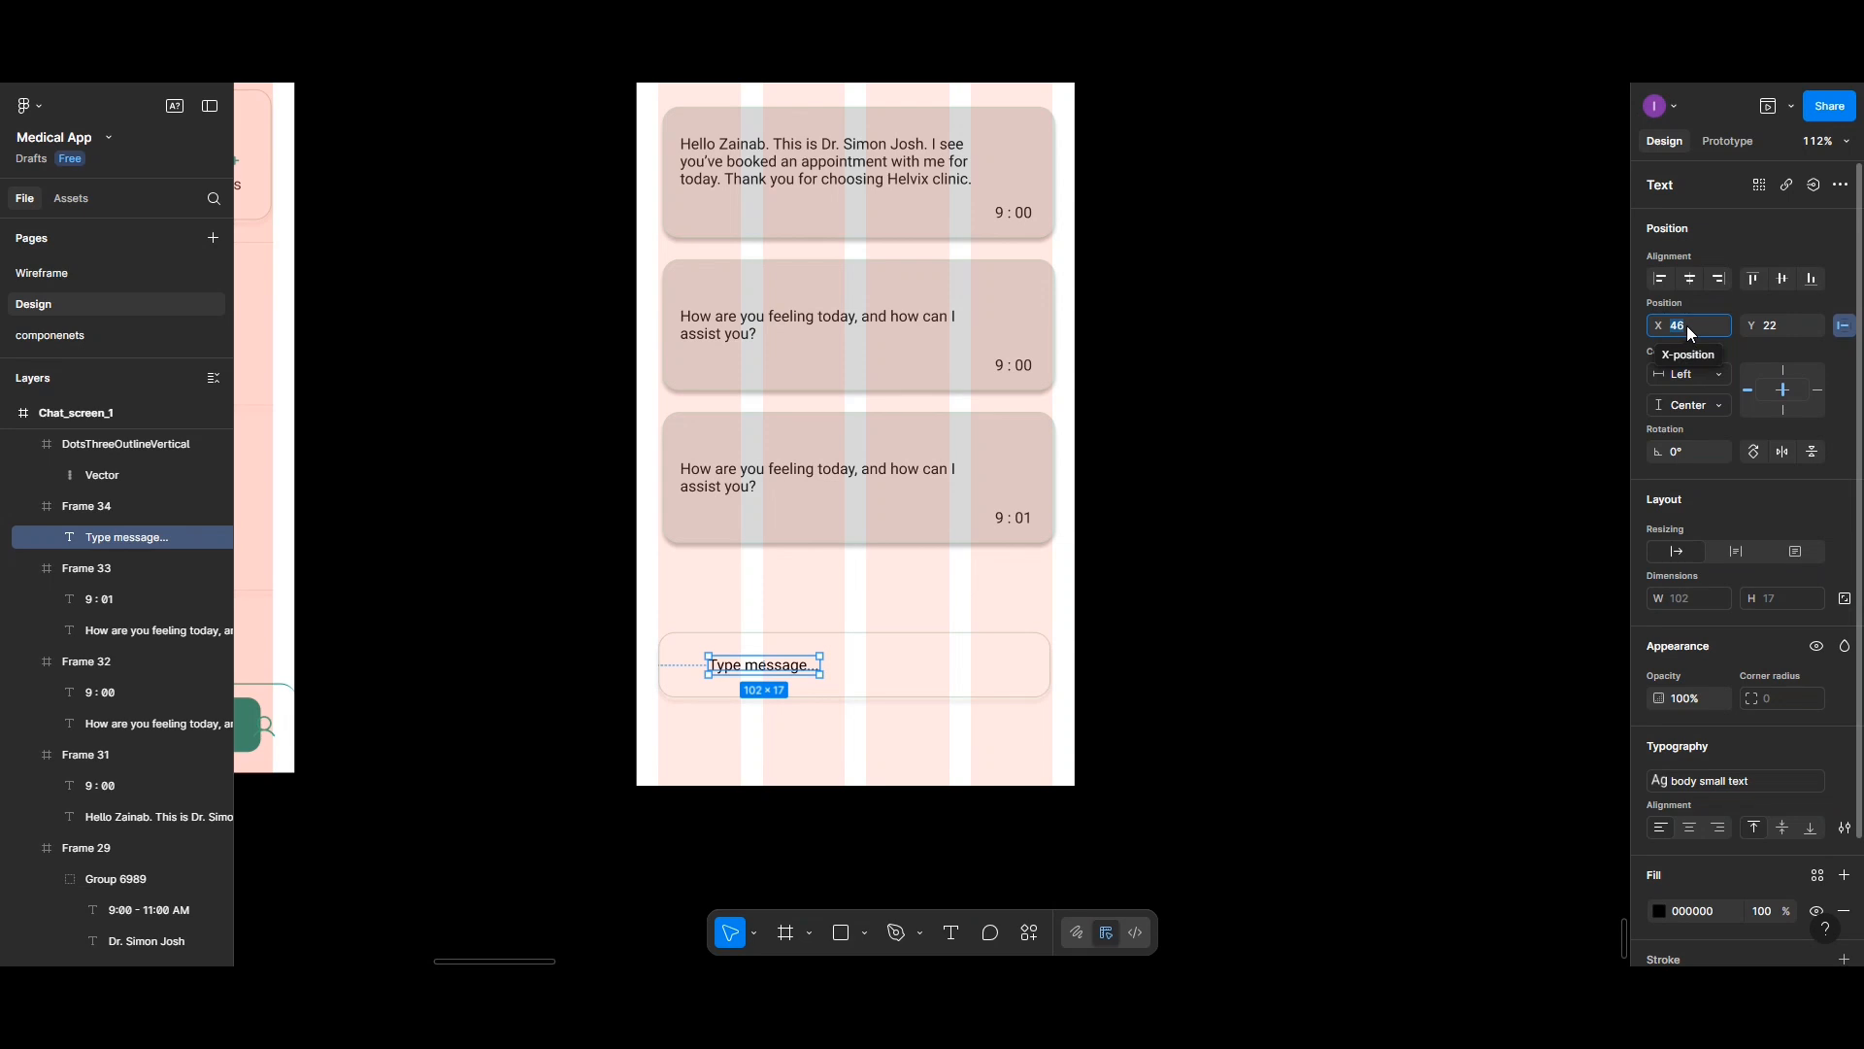
{"action": "key", "text": "Return"}
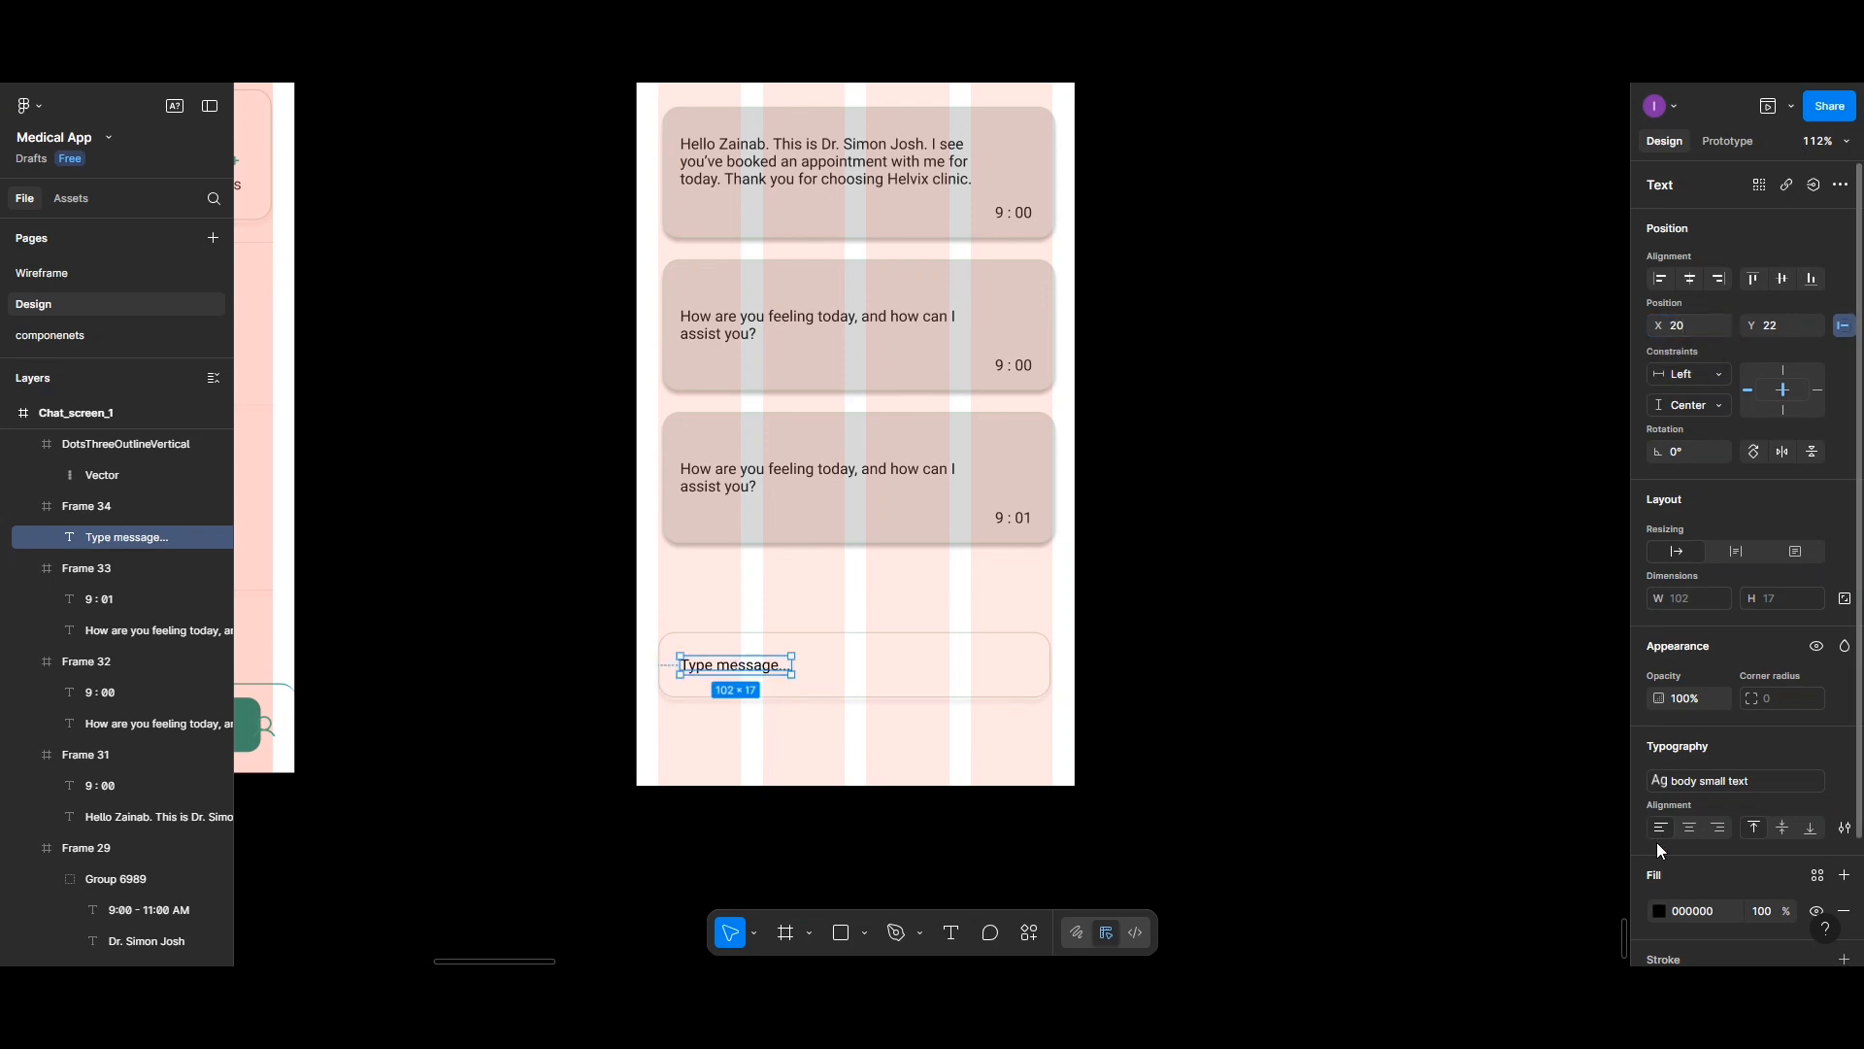
{"action": "left_click", "coordinate": [1763, 913]}
{"action": "type", "text": "20"}
{"action": "key", "text": "Return"}
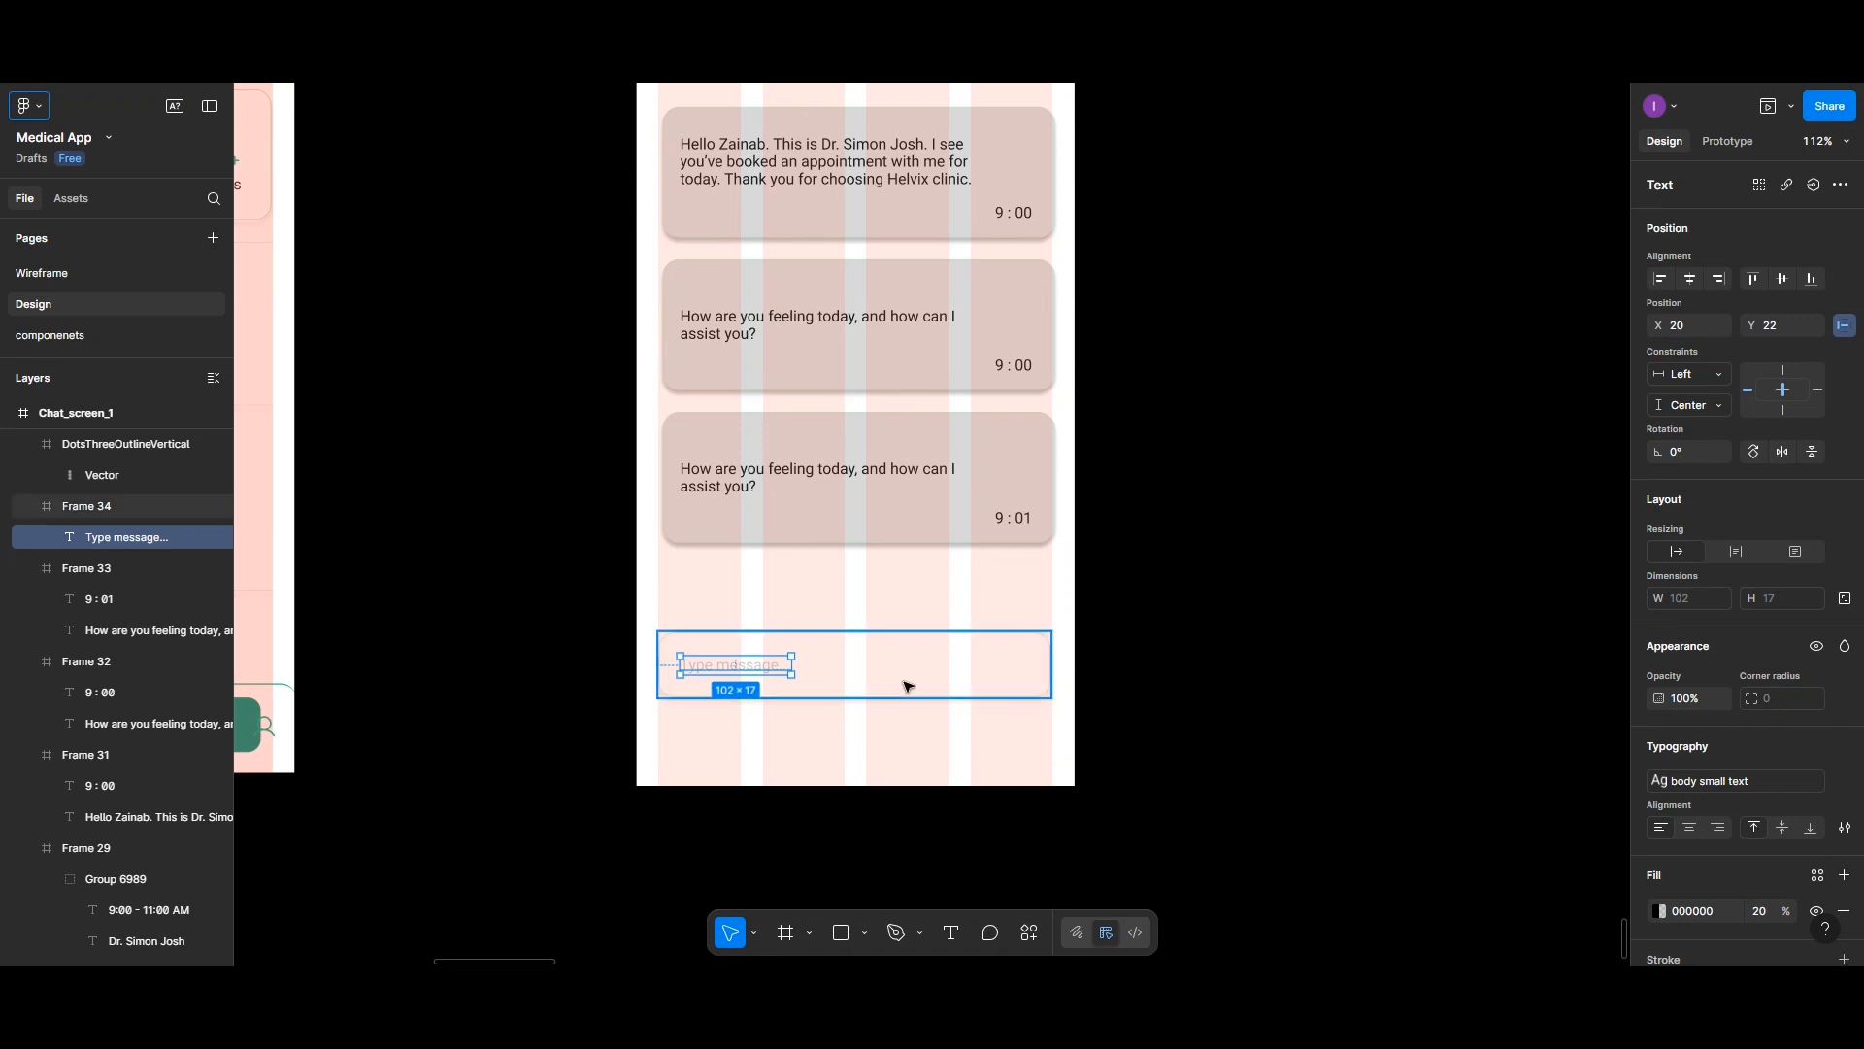
- Insert a Phosphor paper-plane send icon into the message input field using the plugin's search for "send"
{"action": "right_click", "coordinate": [1016, 592]}
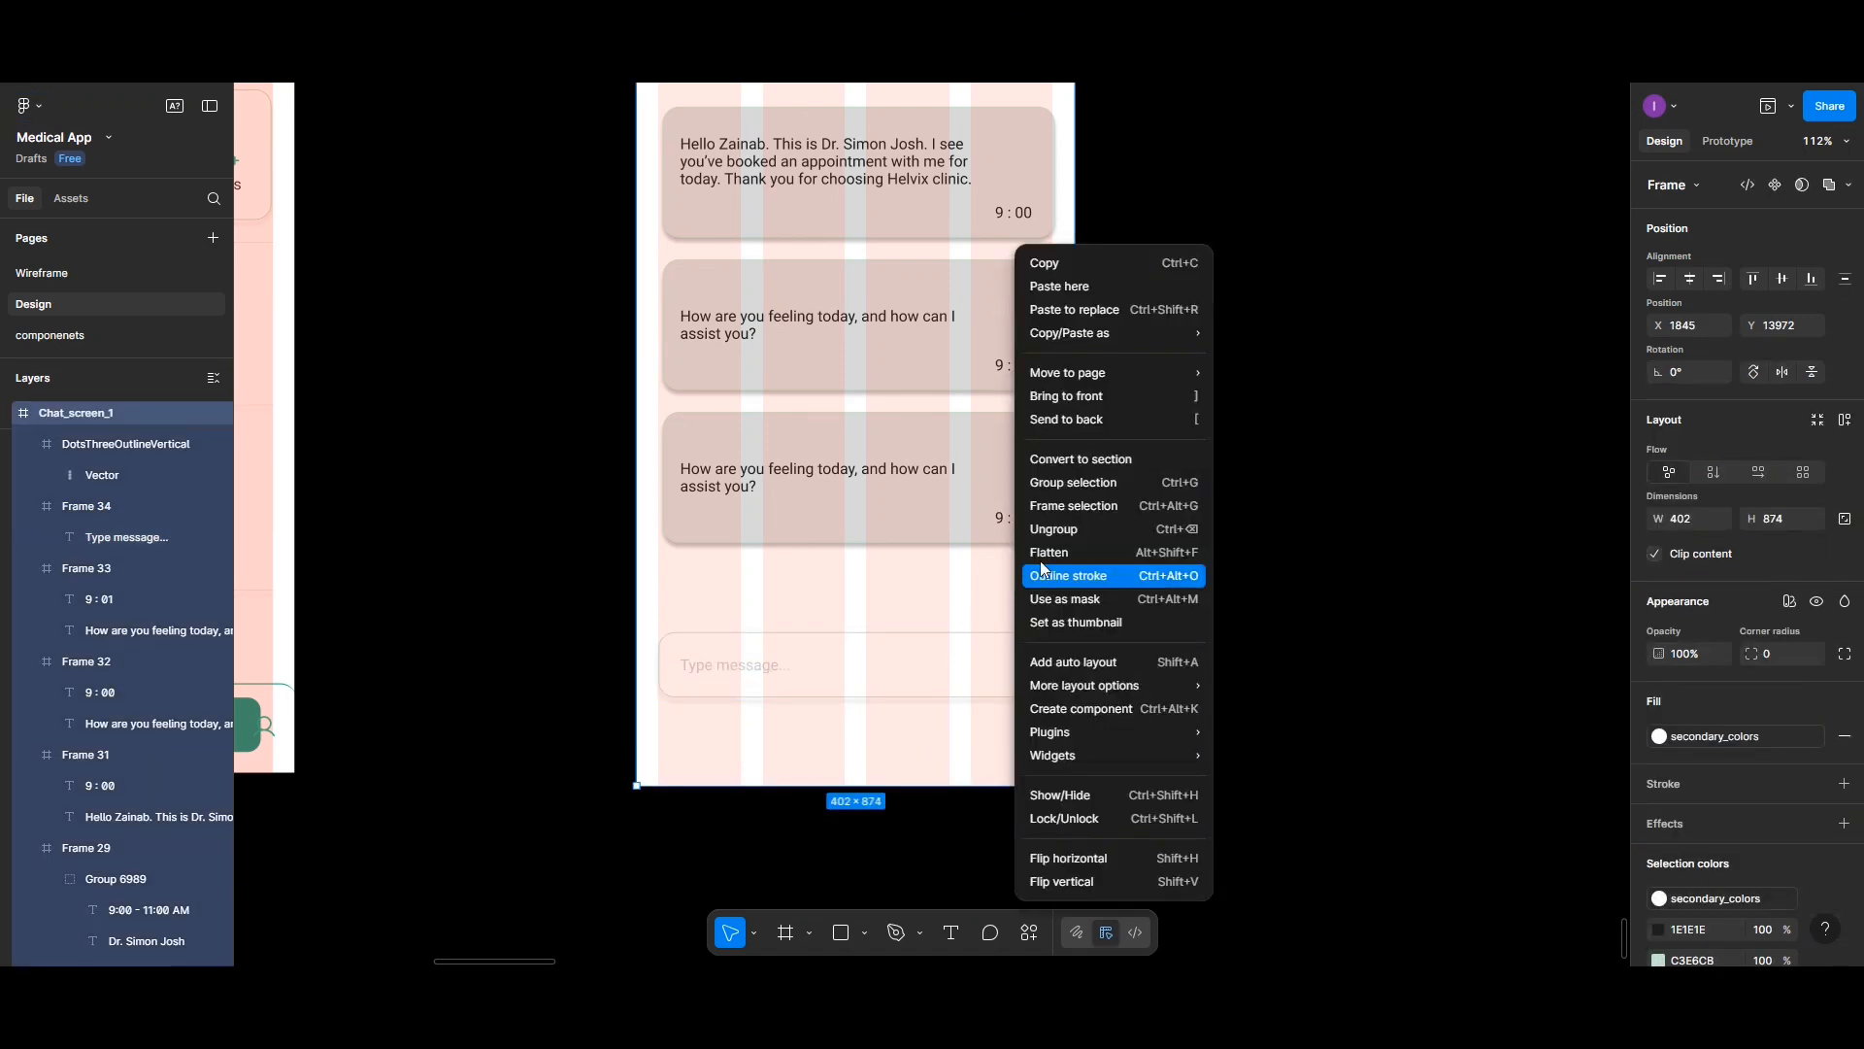
{"action": "mouse_move", "coordinate": [1090, 732]}
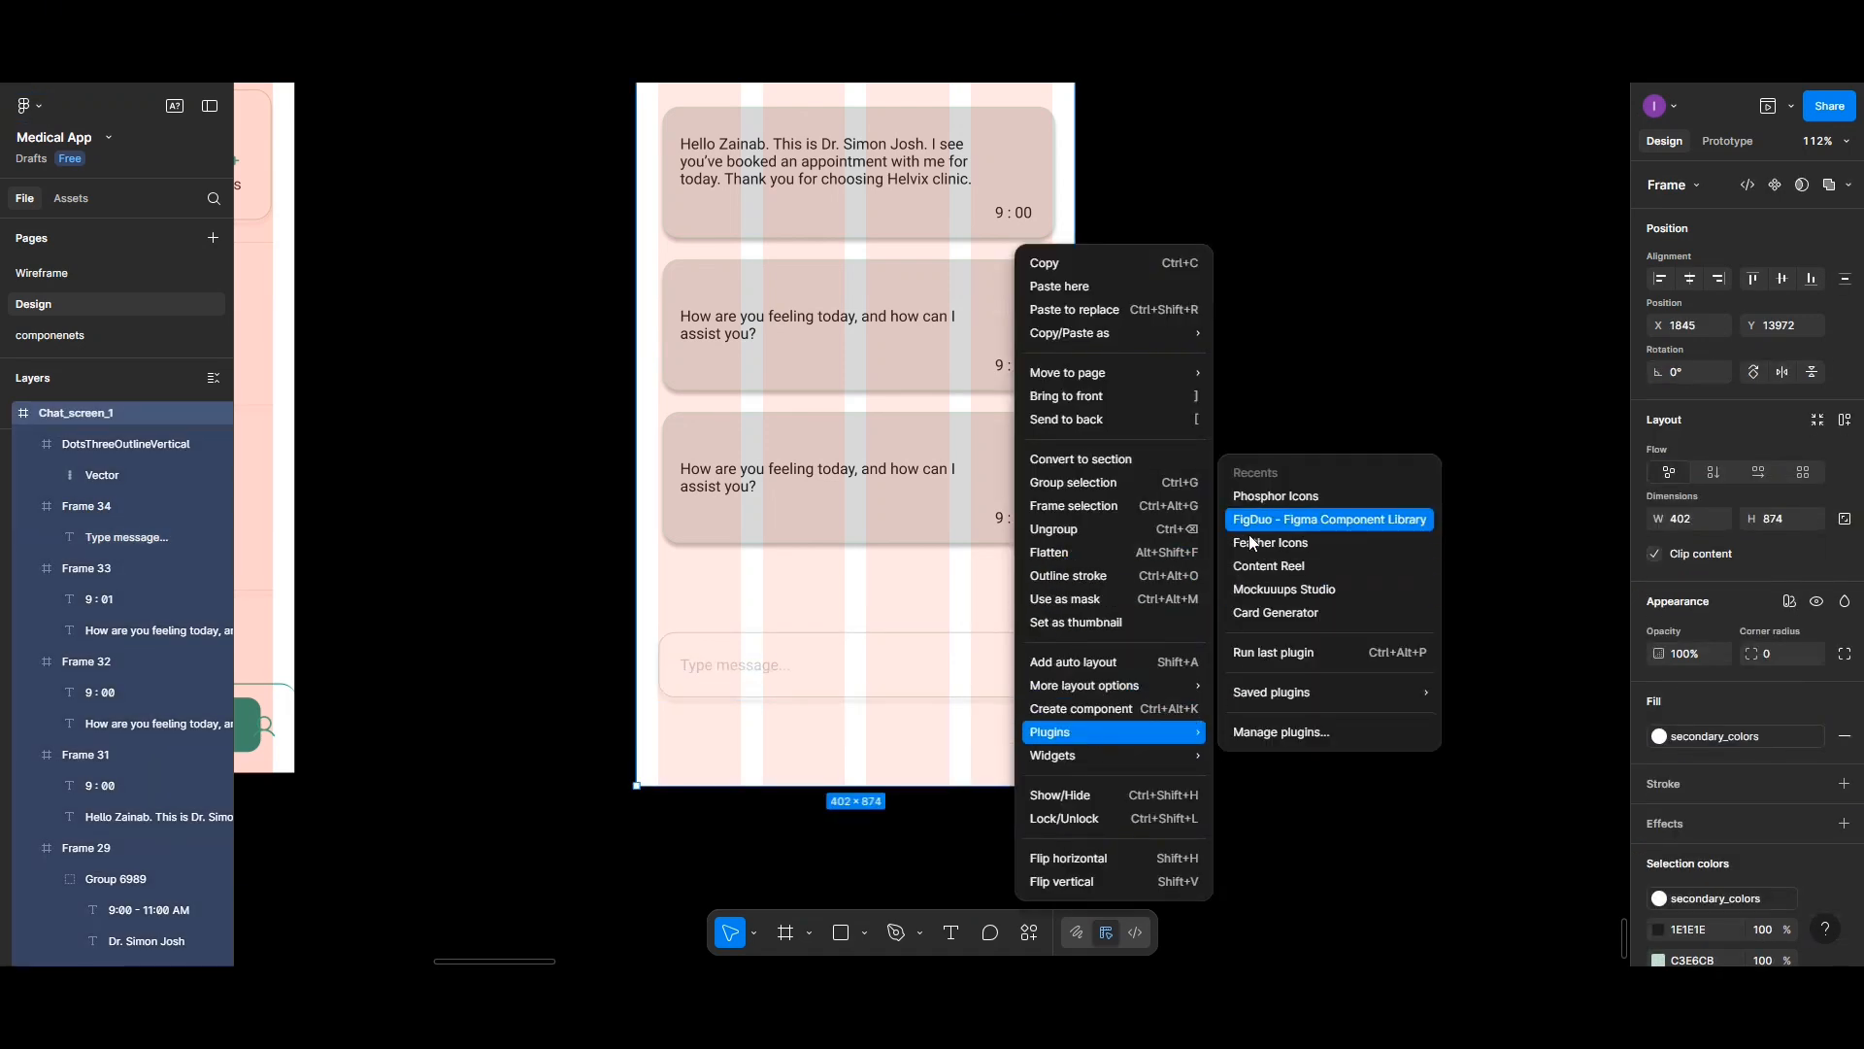
{"action": "left_click", "coordinate": [1257, 497]}
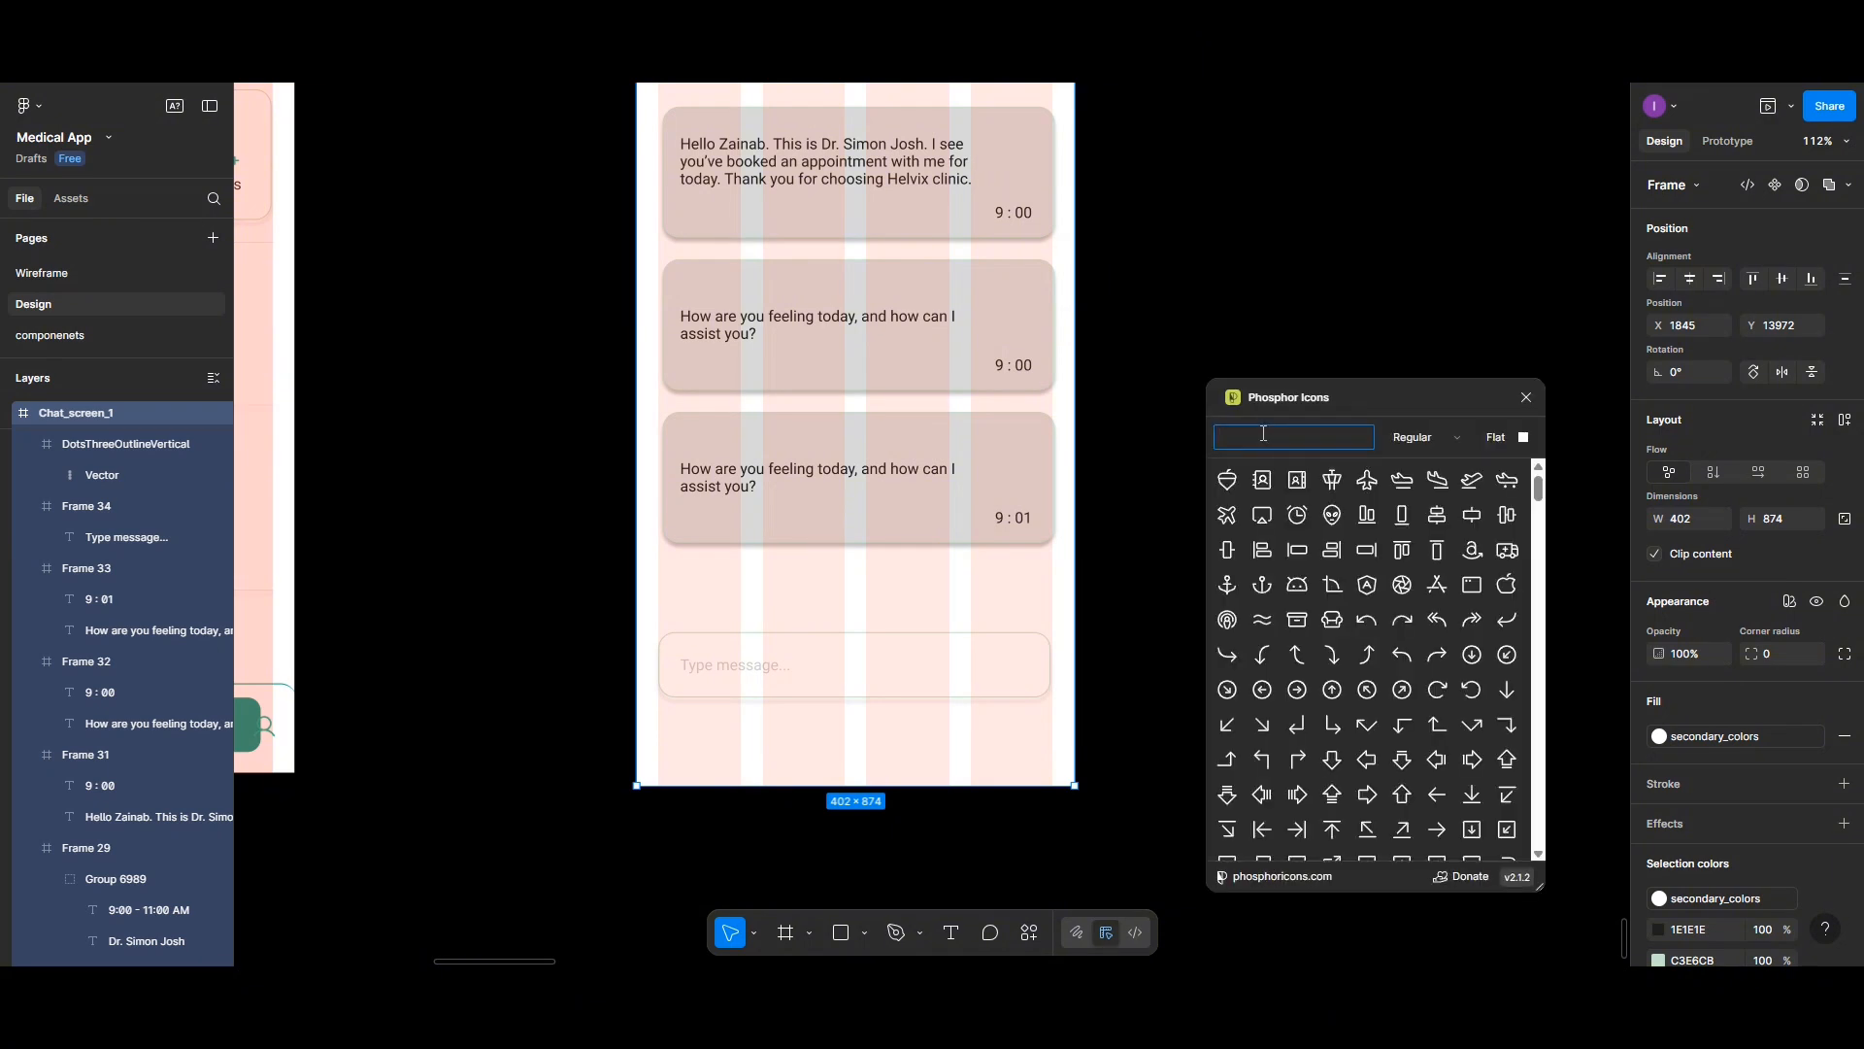
{"action": "type", "text": "chat"}
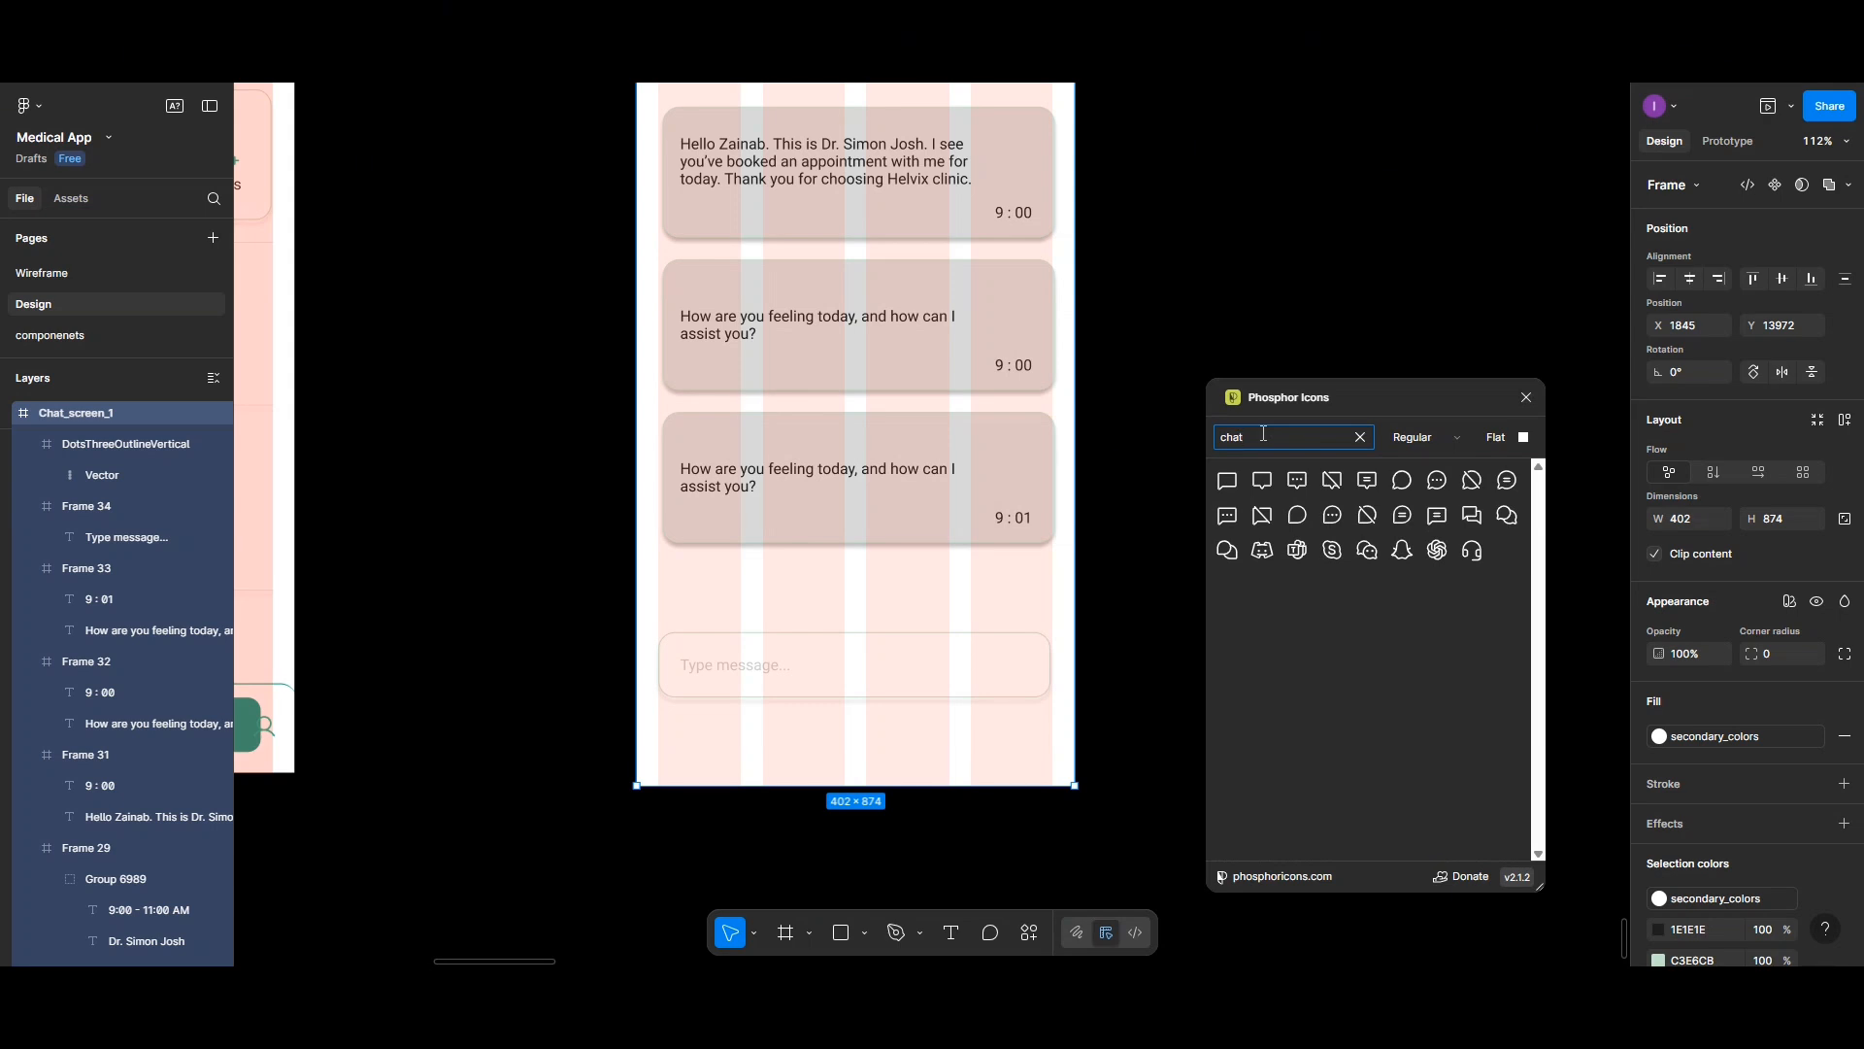
{"action": "key", "text": "BackSpace"}
{"action": "key", "text": "BackSpace"}
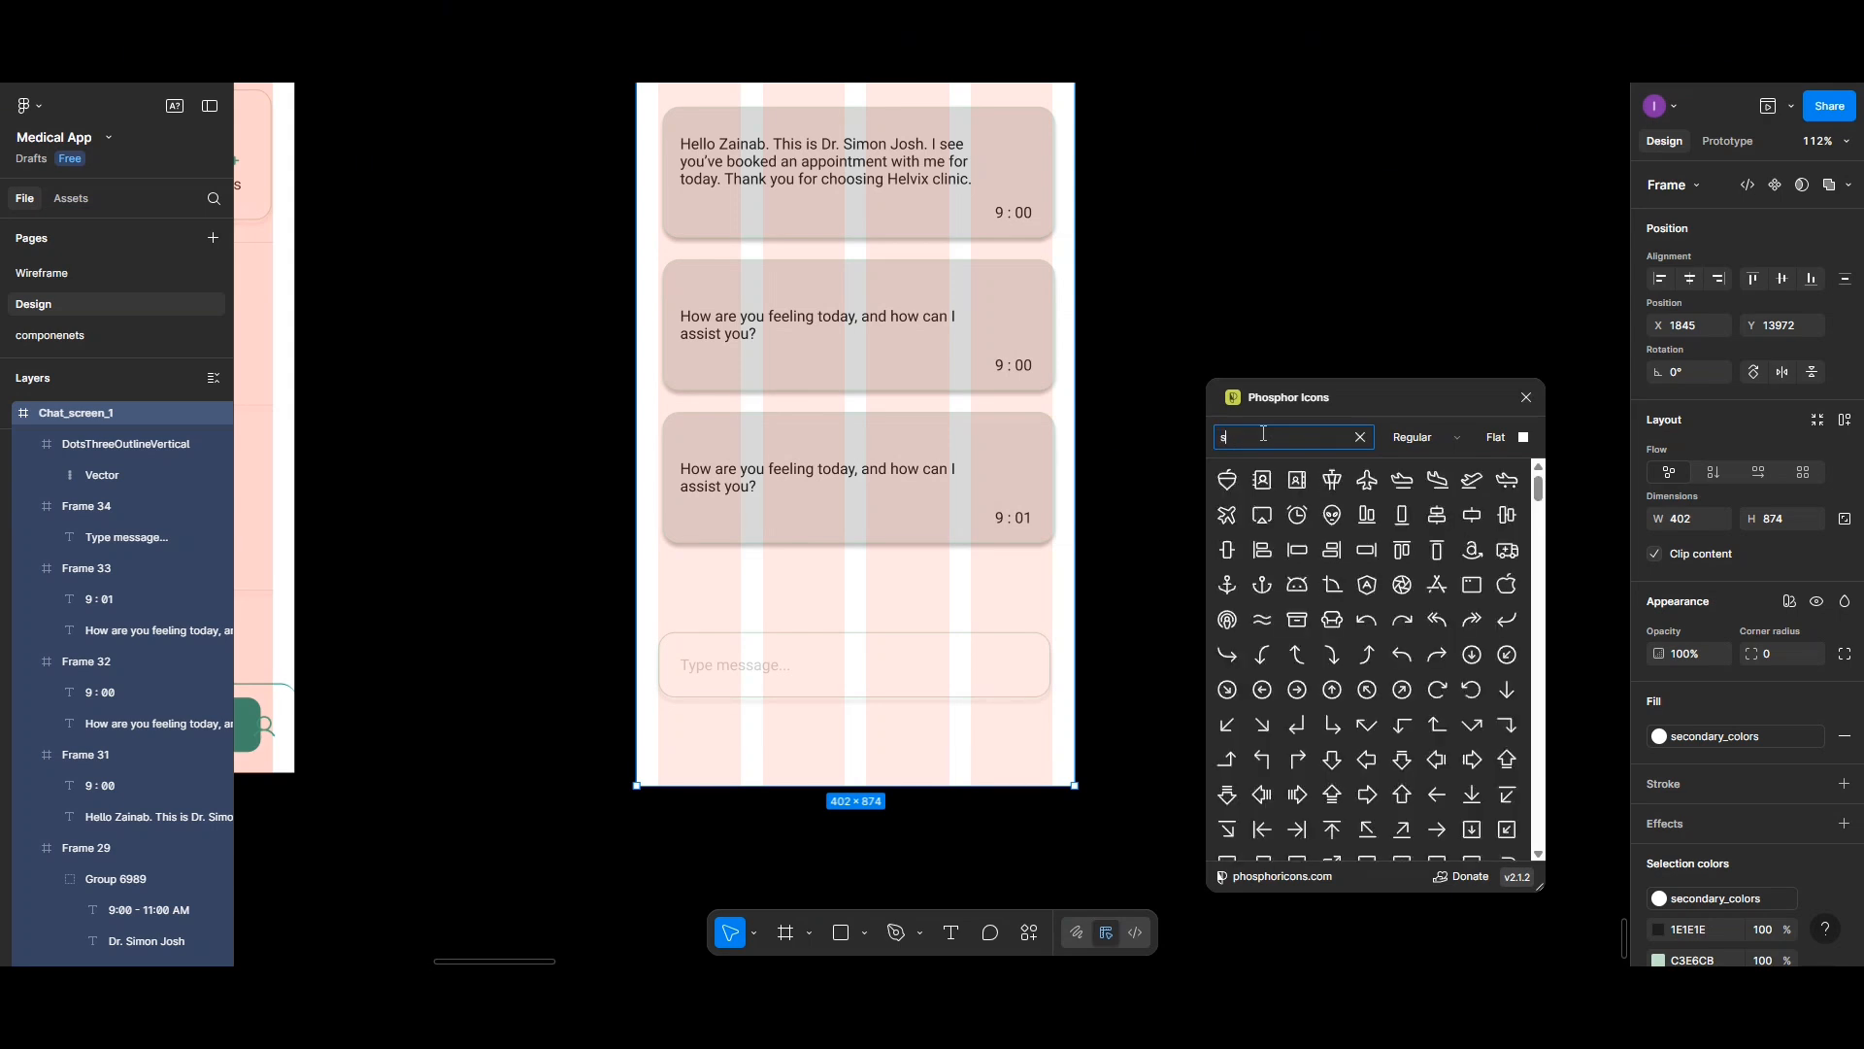
{"action": "type", "text": "send"}
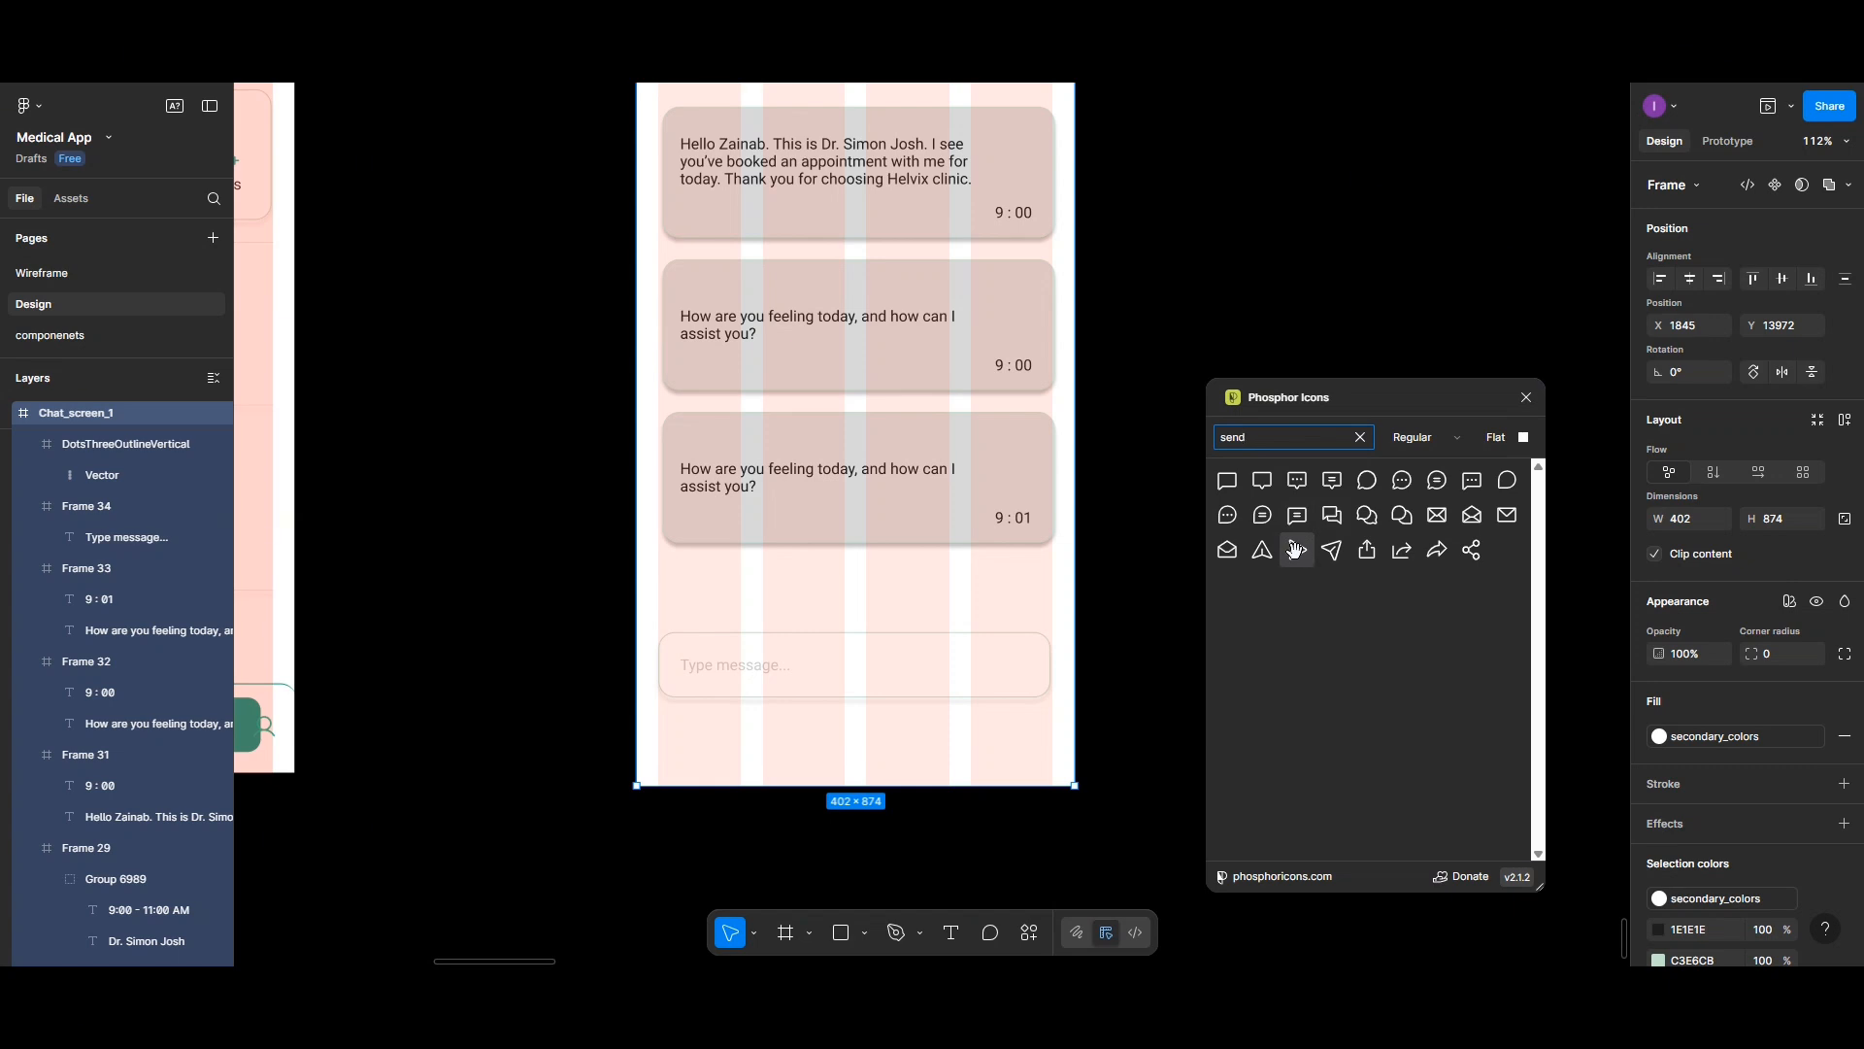
{"action": "left_click_drag", "start_coordinate": [1297, 551], "coordinate": [1010, 665]}
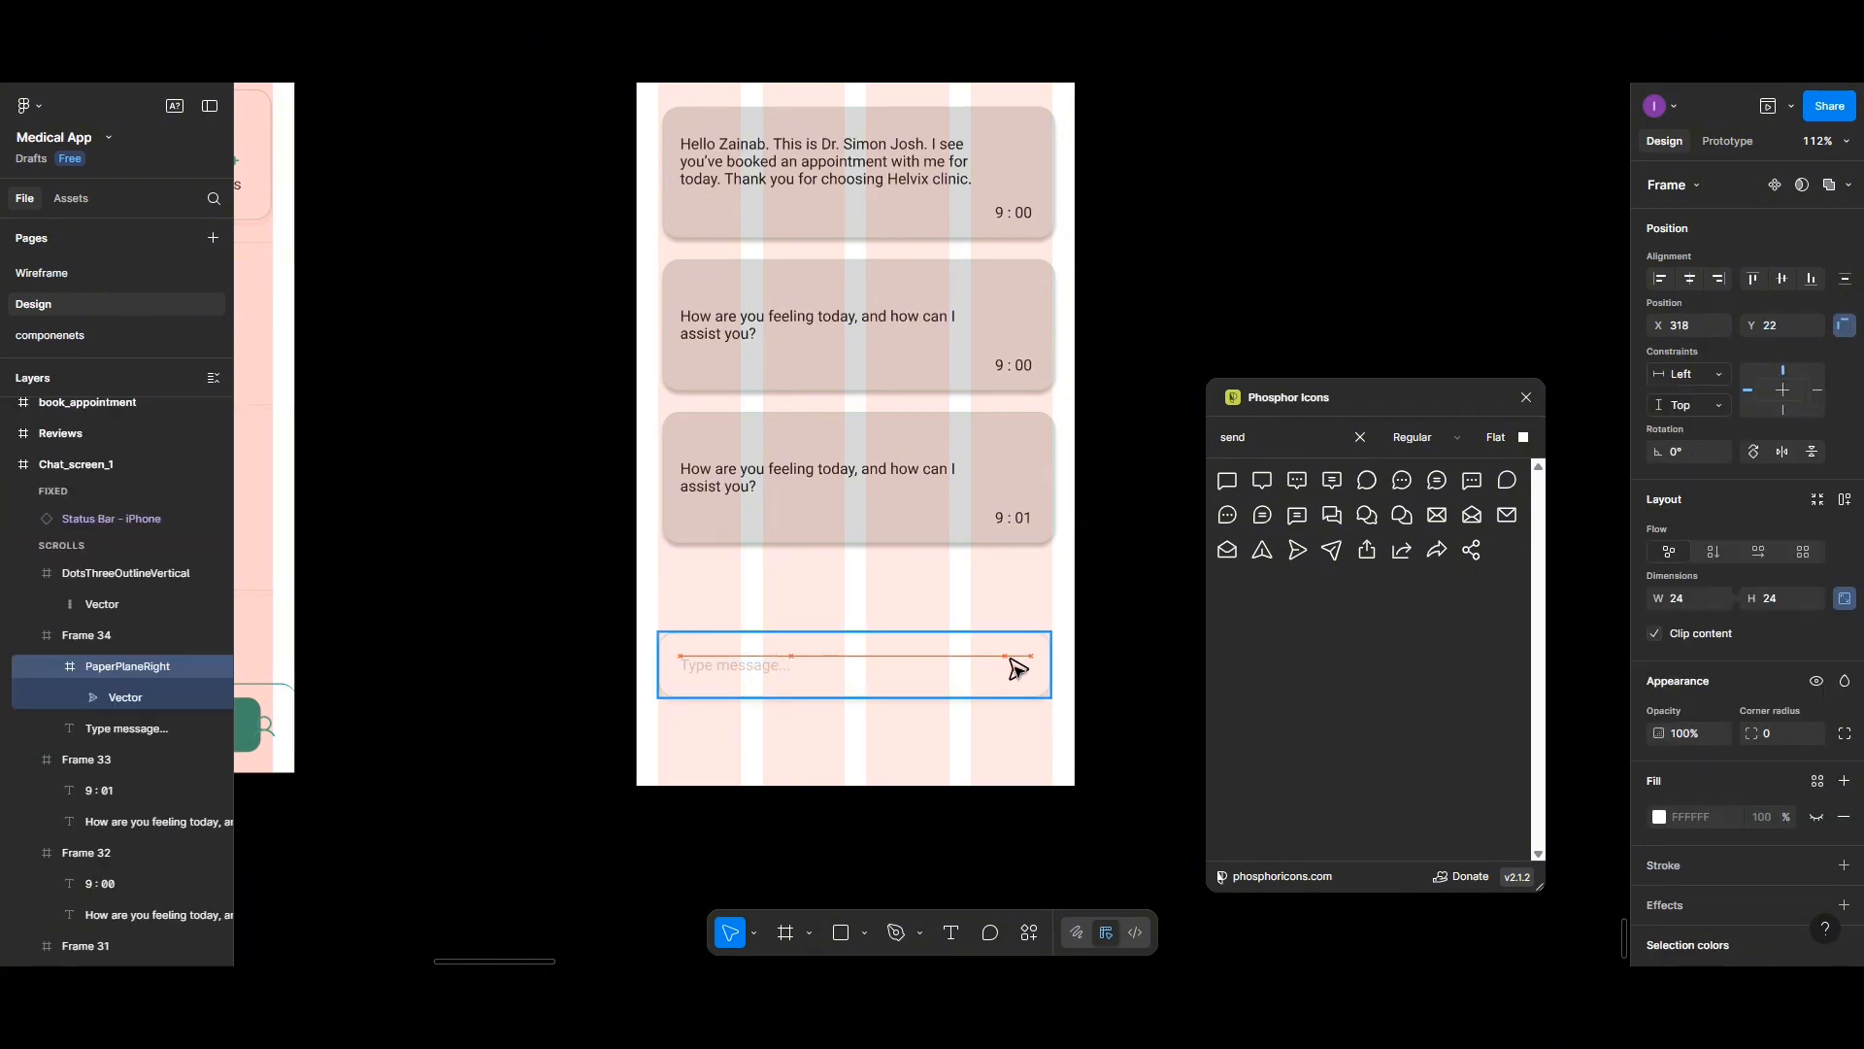
{"action": "left_click_drag", "start_coordinate": [1017, 668], "coordinate": [1018, 669]}
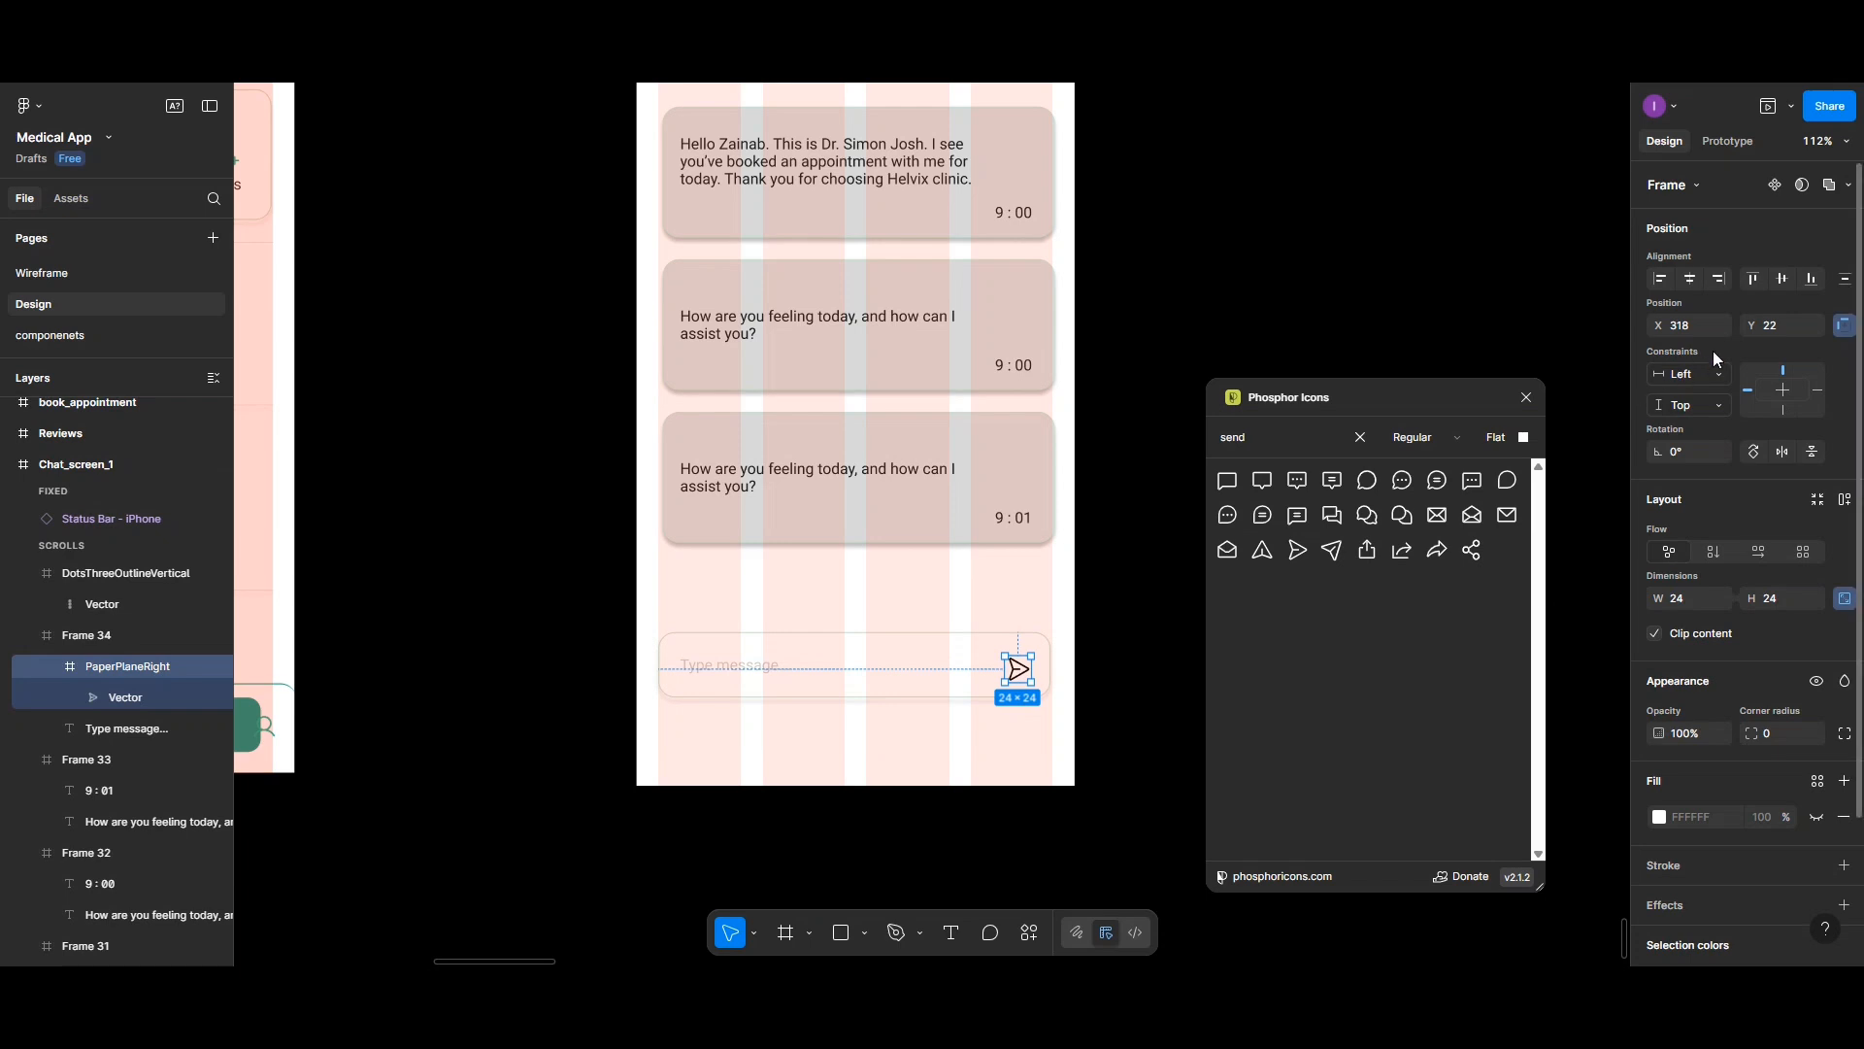
- Center the send icon vertically in the input field and set its color to 084937
{"action": "left_click", "coordinate": [1782, 279]}
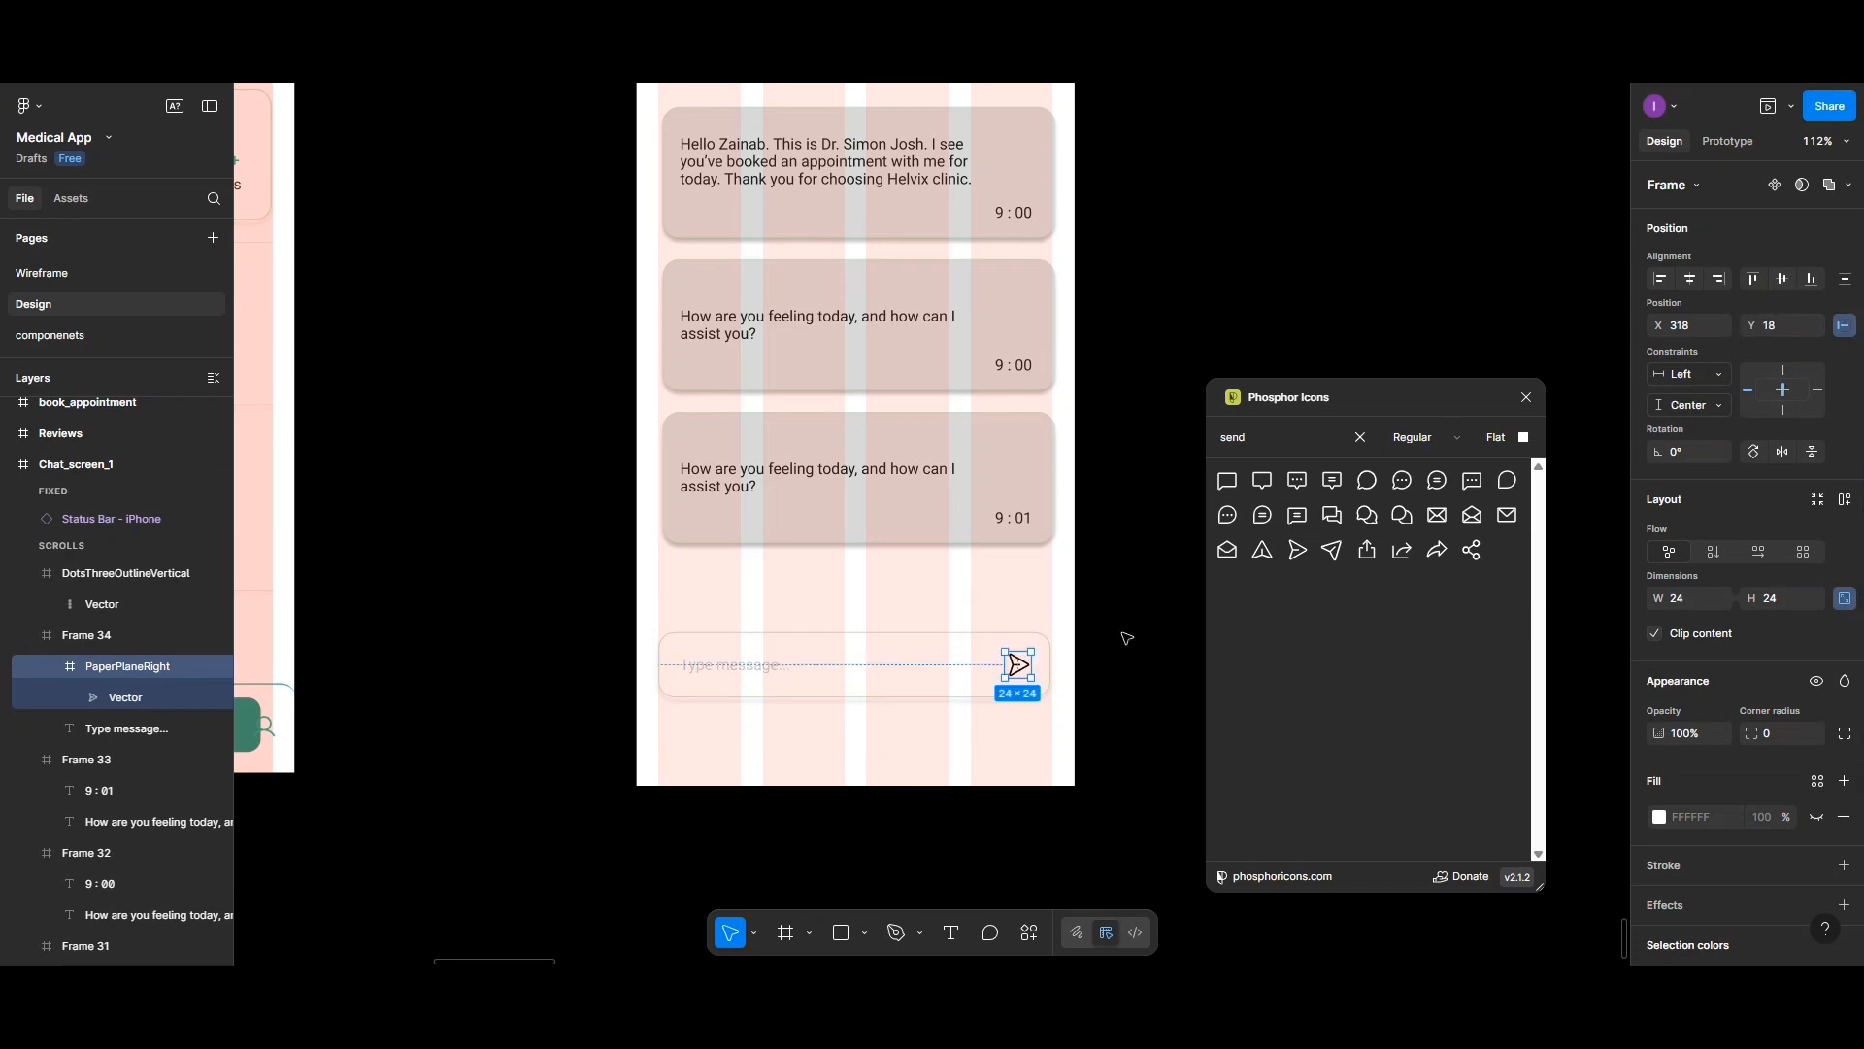
{"action": "scroll", "coordinate": [1693, 862], "scroll_direction": "down", "scroll_amount": 3}
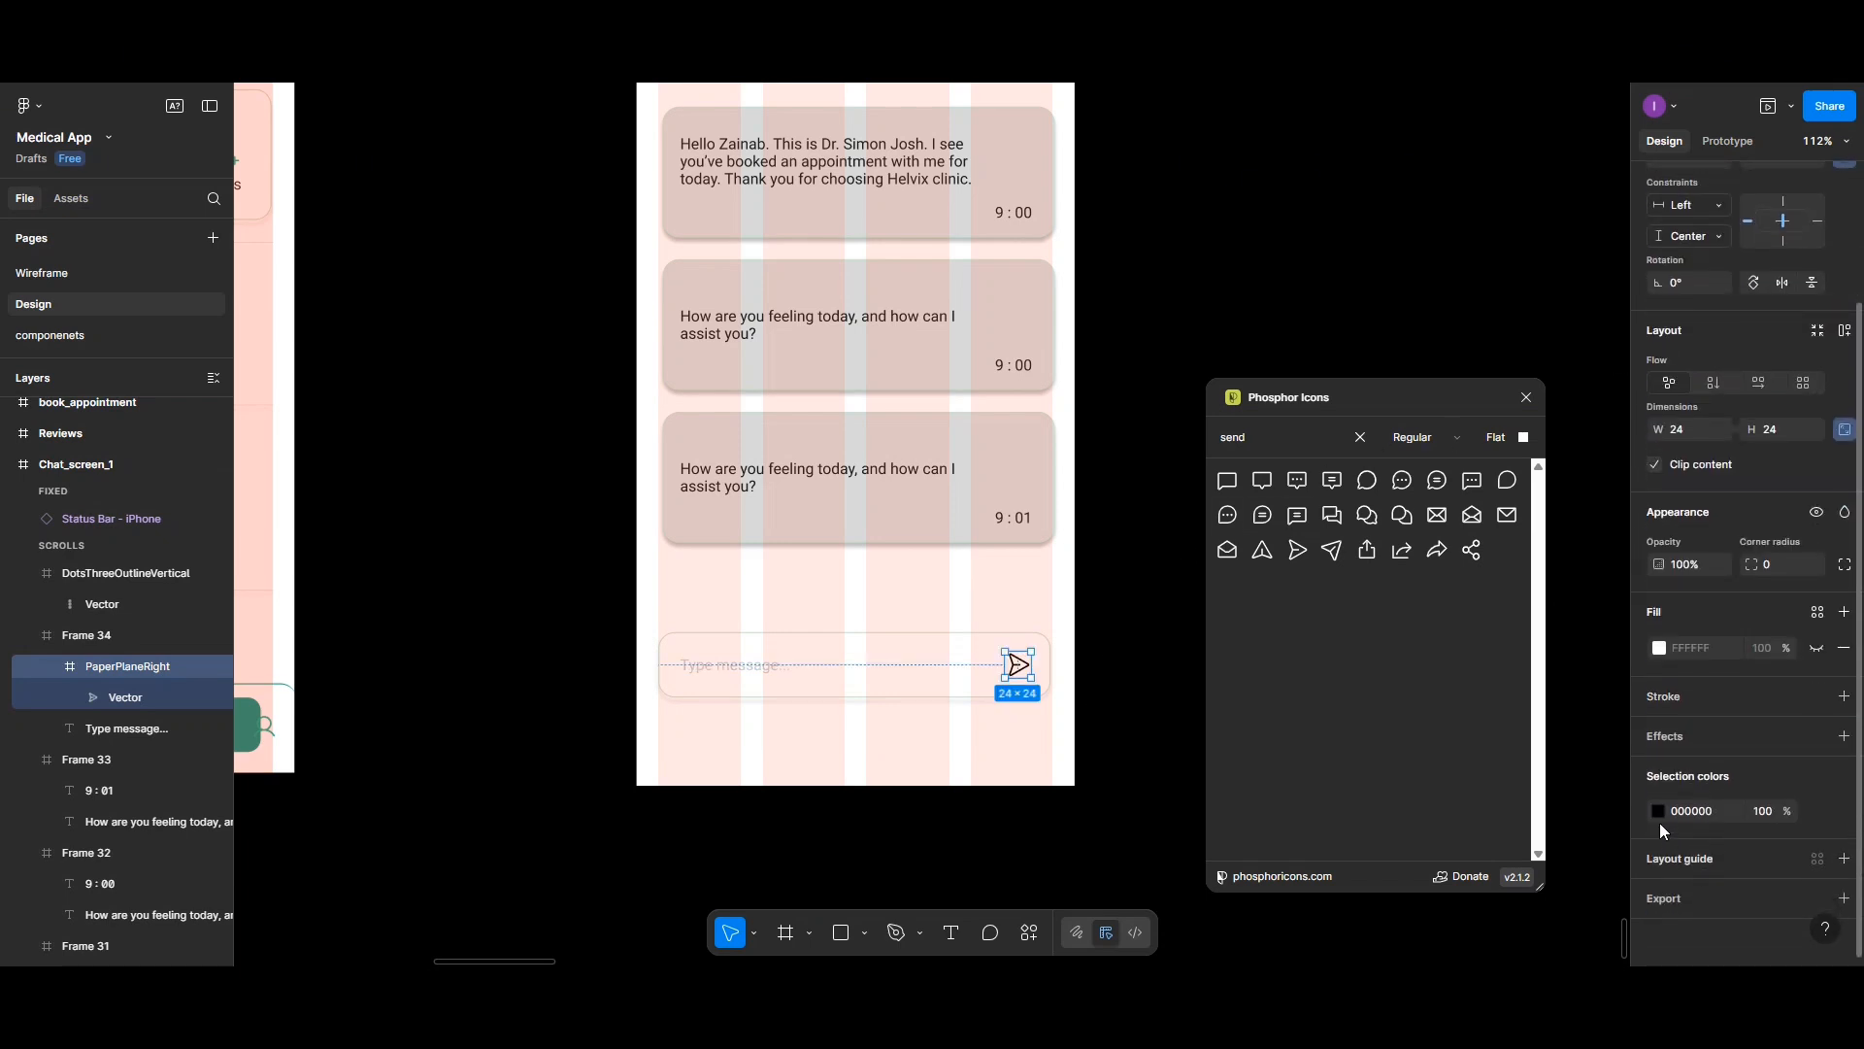
{"action": "left_click", "coordinate": [1656, 809]}
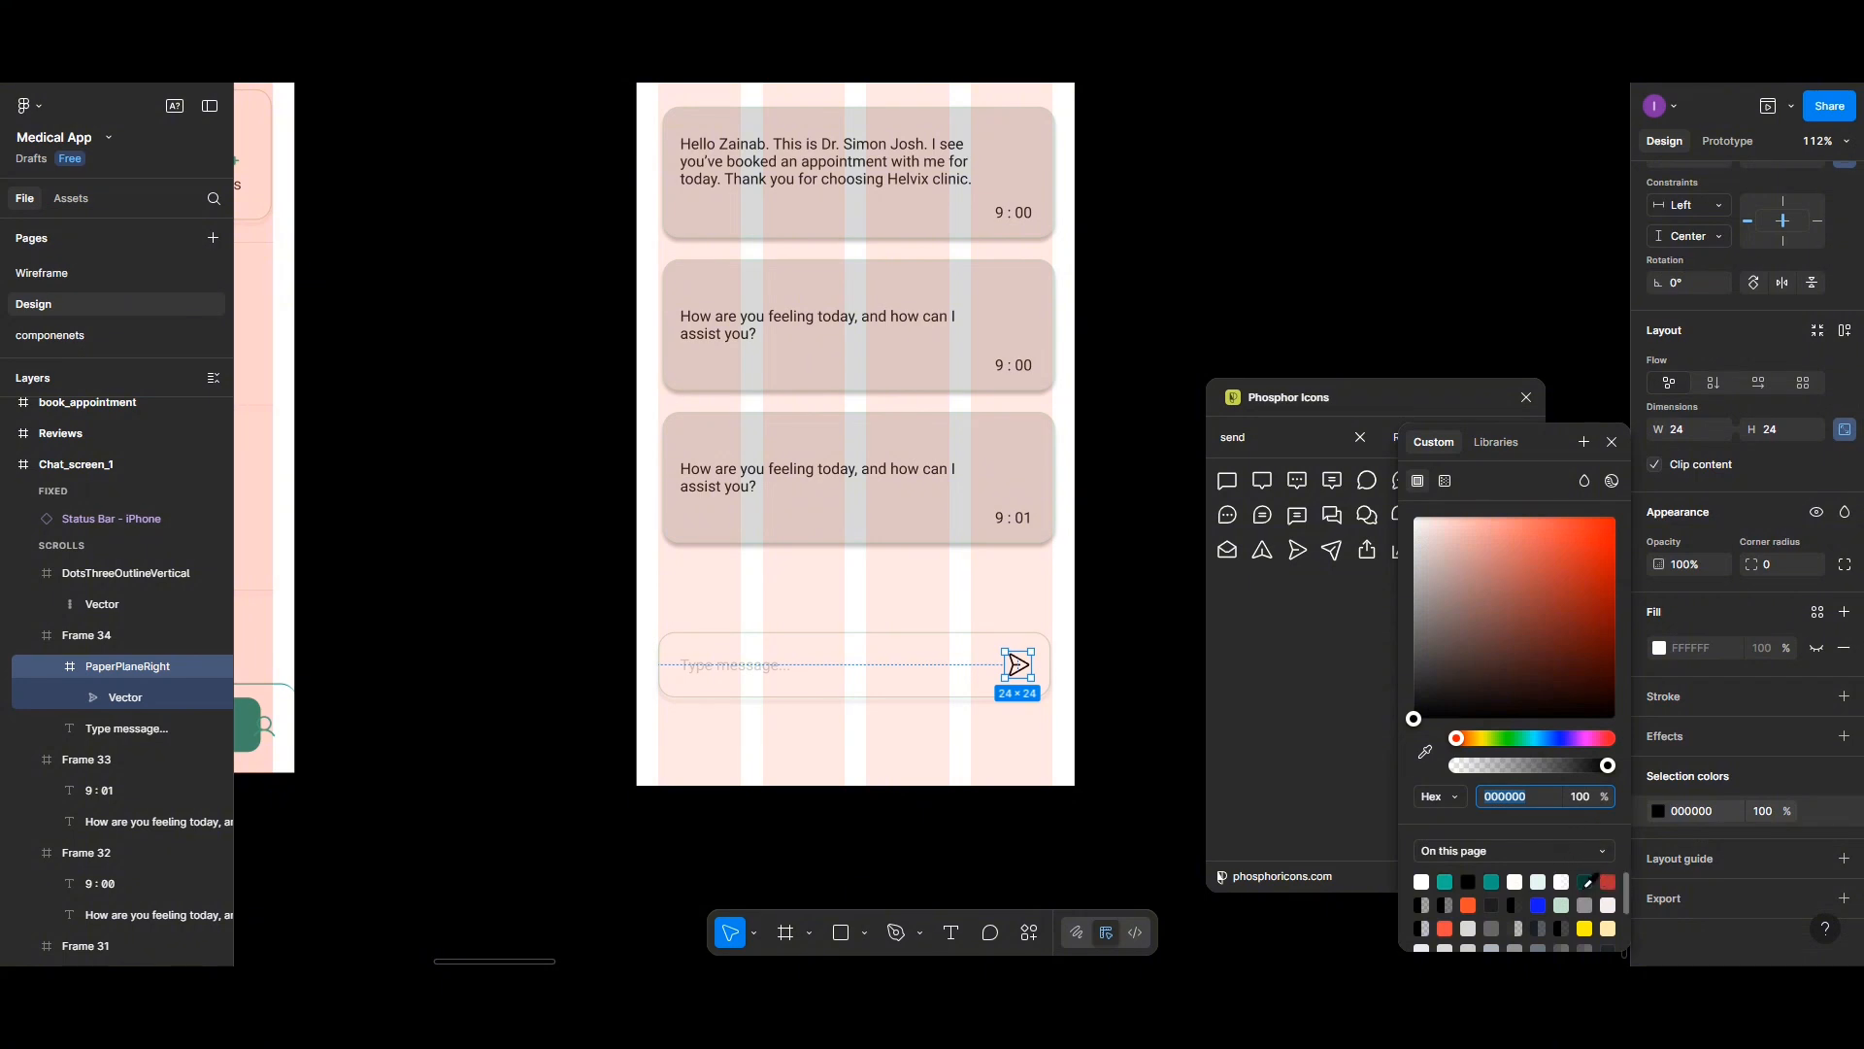
{"action": "left_click", "coordinate": [1586, 881]}
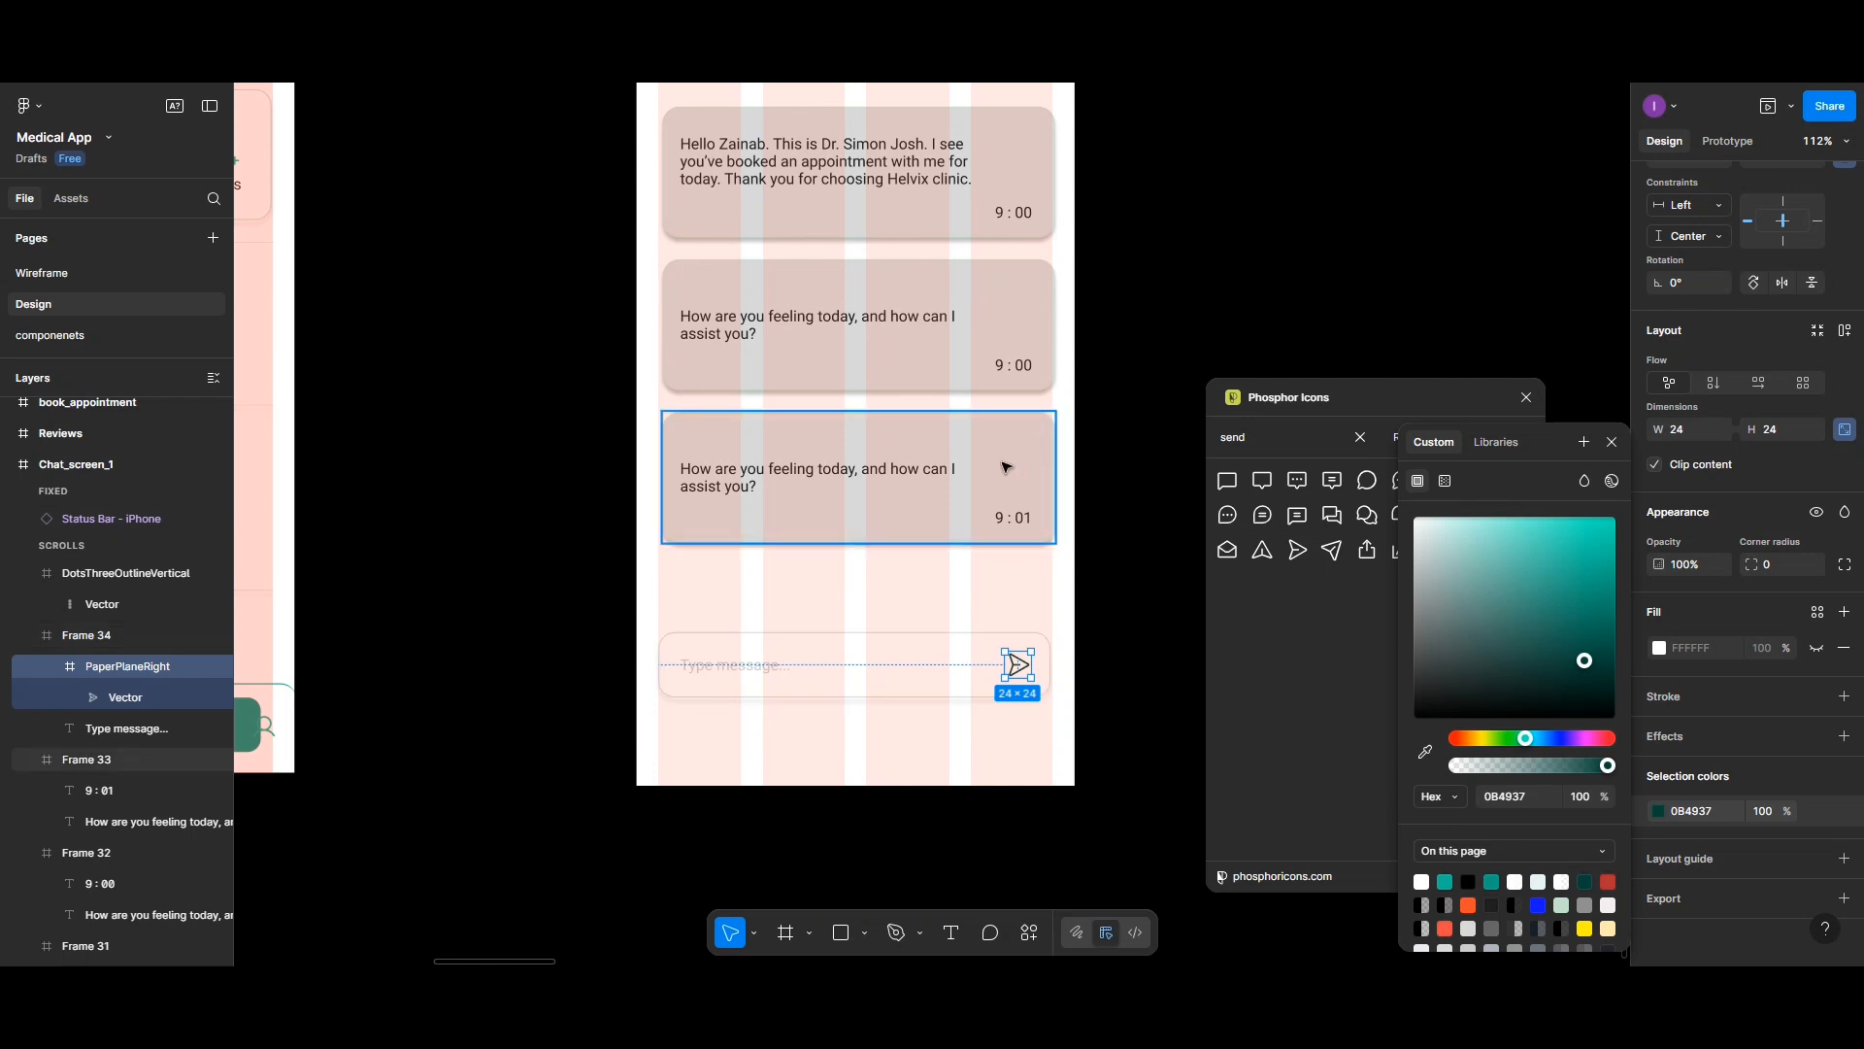
- Center each of the three message bubbles horizontally within the chat screen
{"action": "left_click", "coordinate": [1010, 490]}
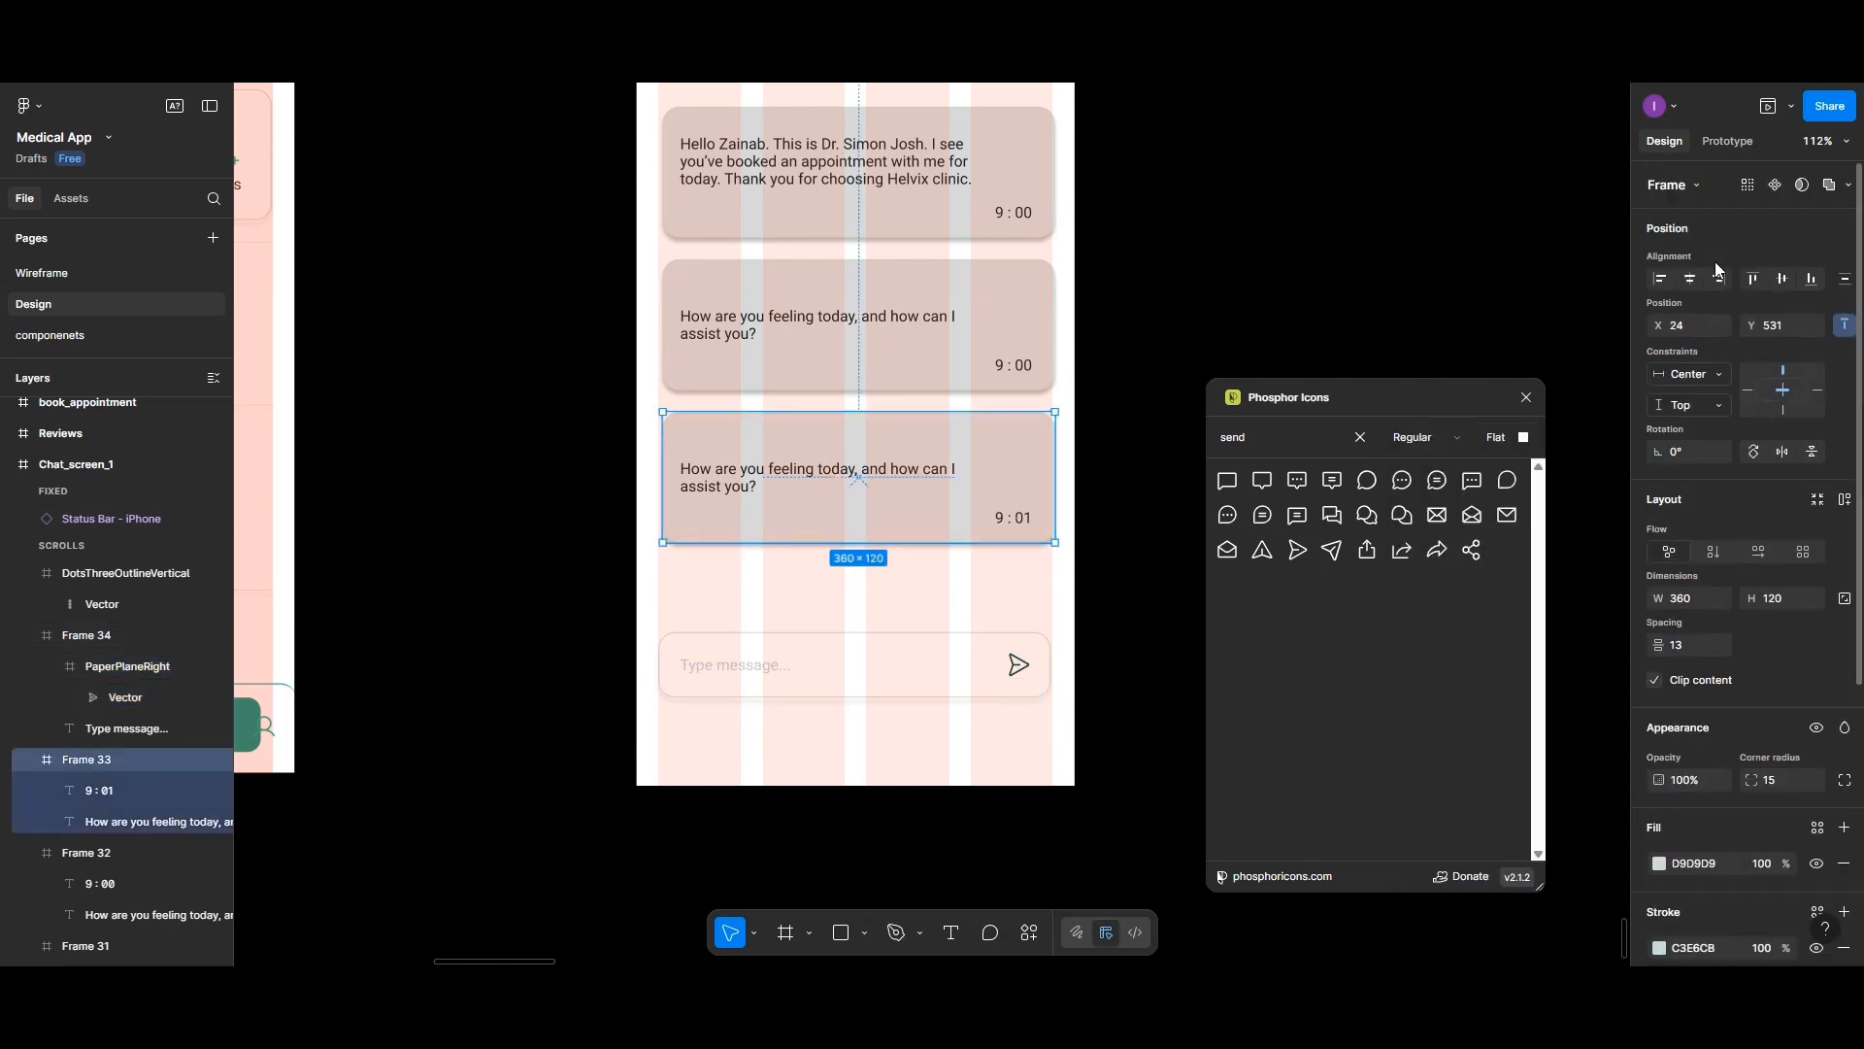
{"action": "left_click", "coordinate": [1052, 310]}
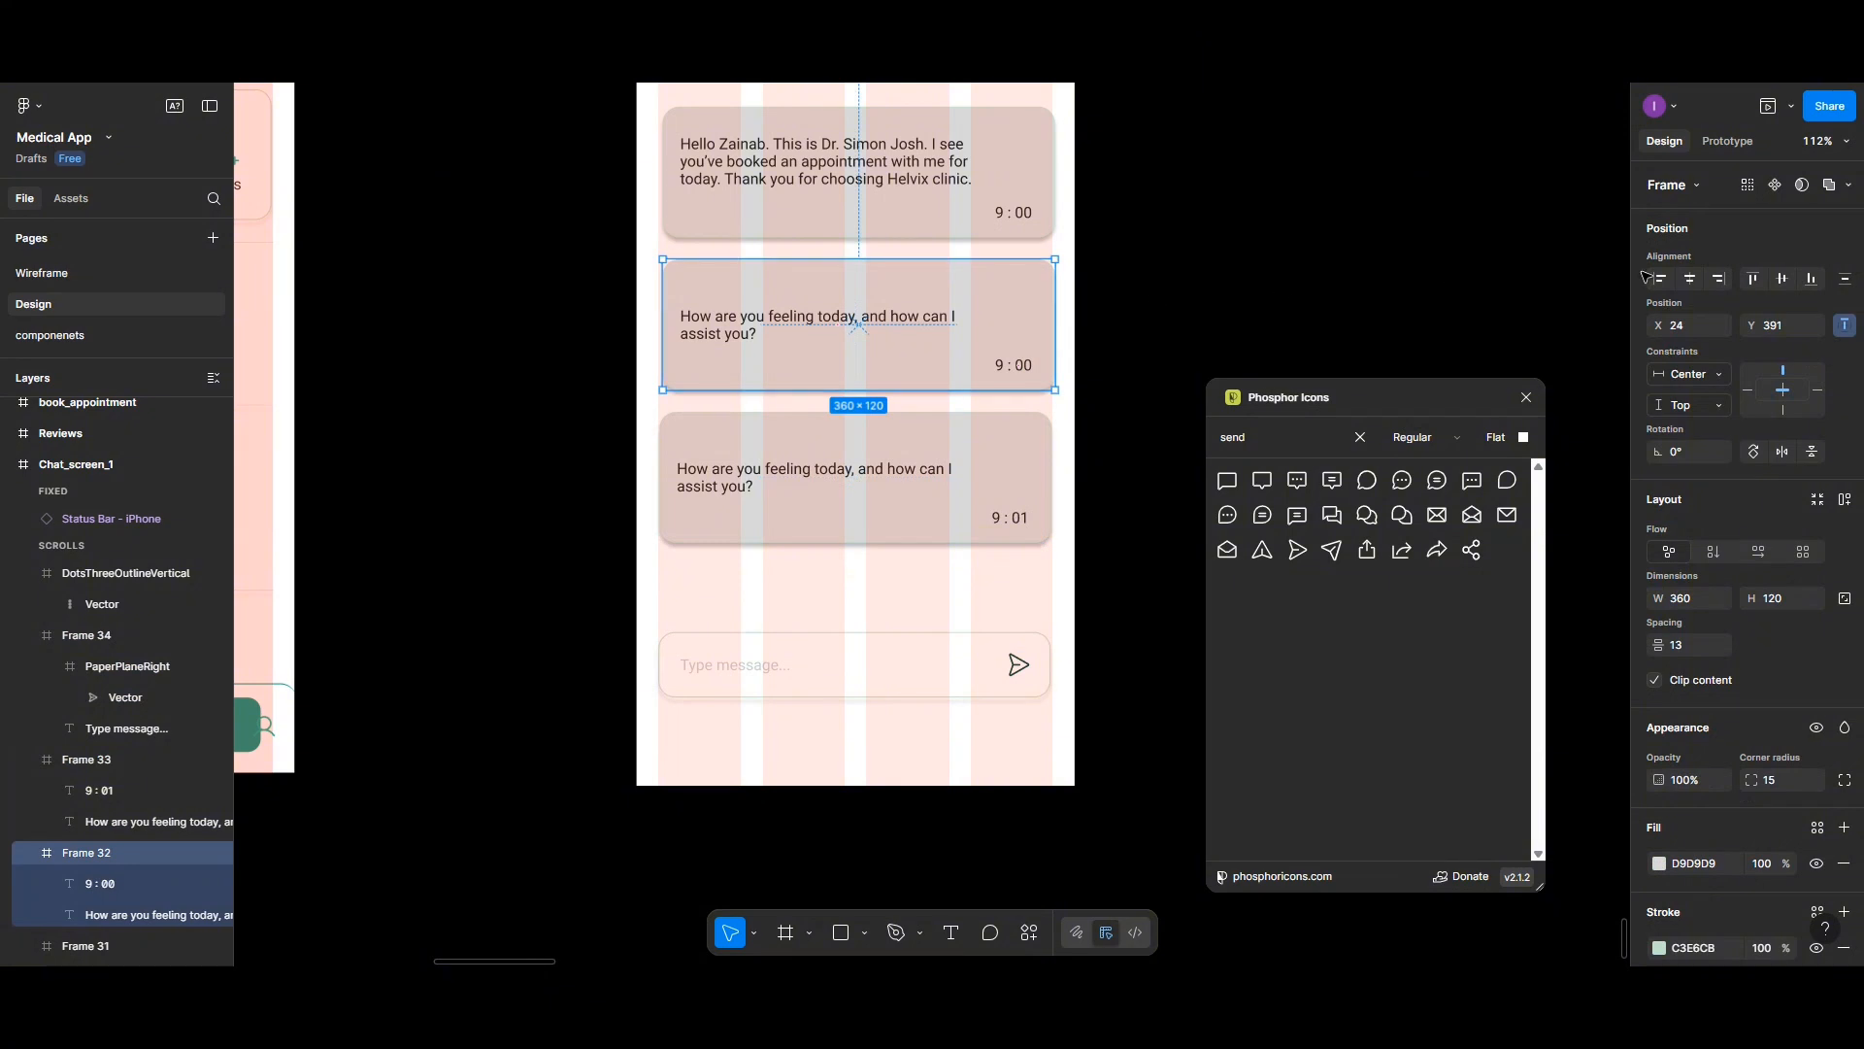
{"action": "left_click", "coordinate": [967, 233]}
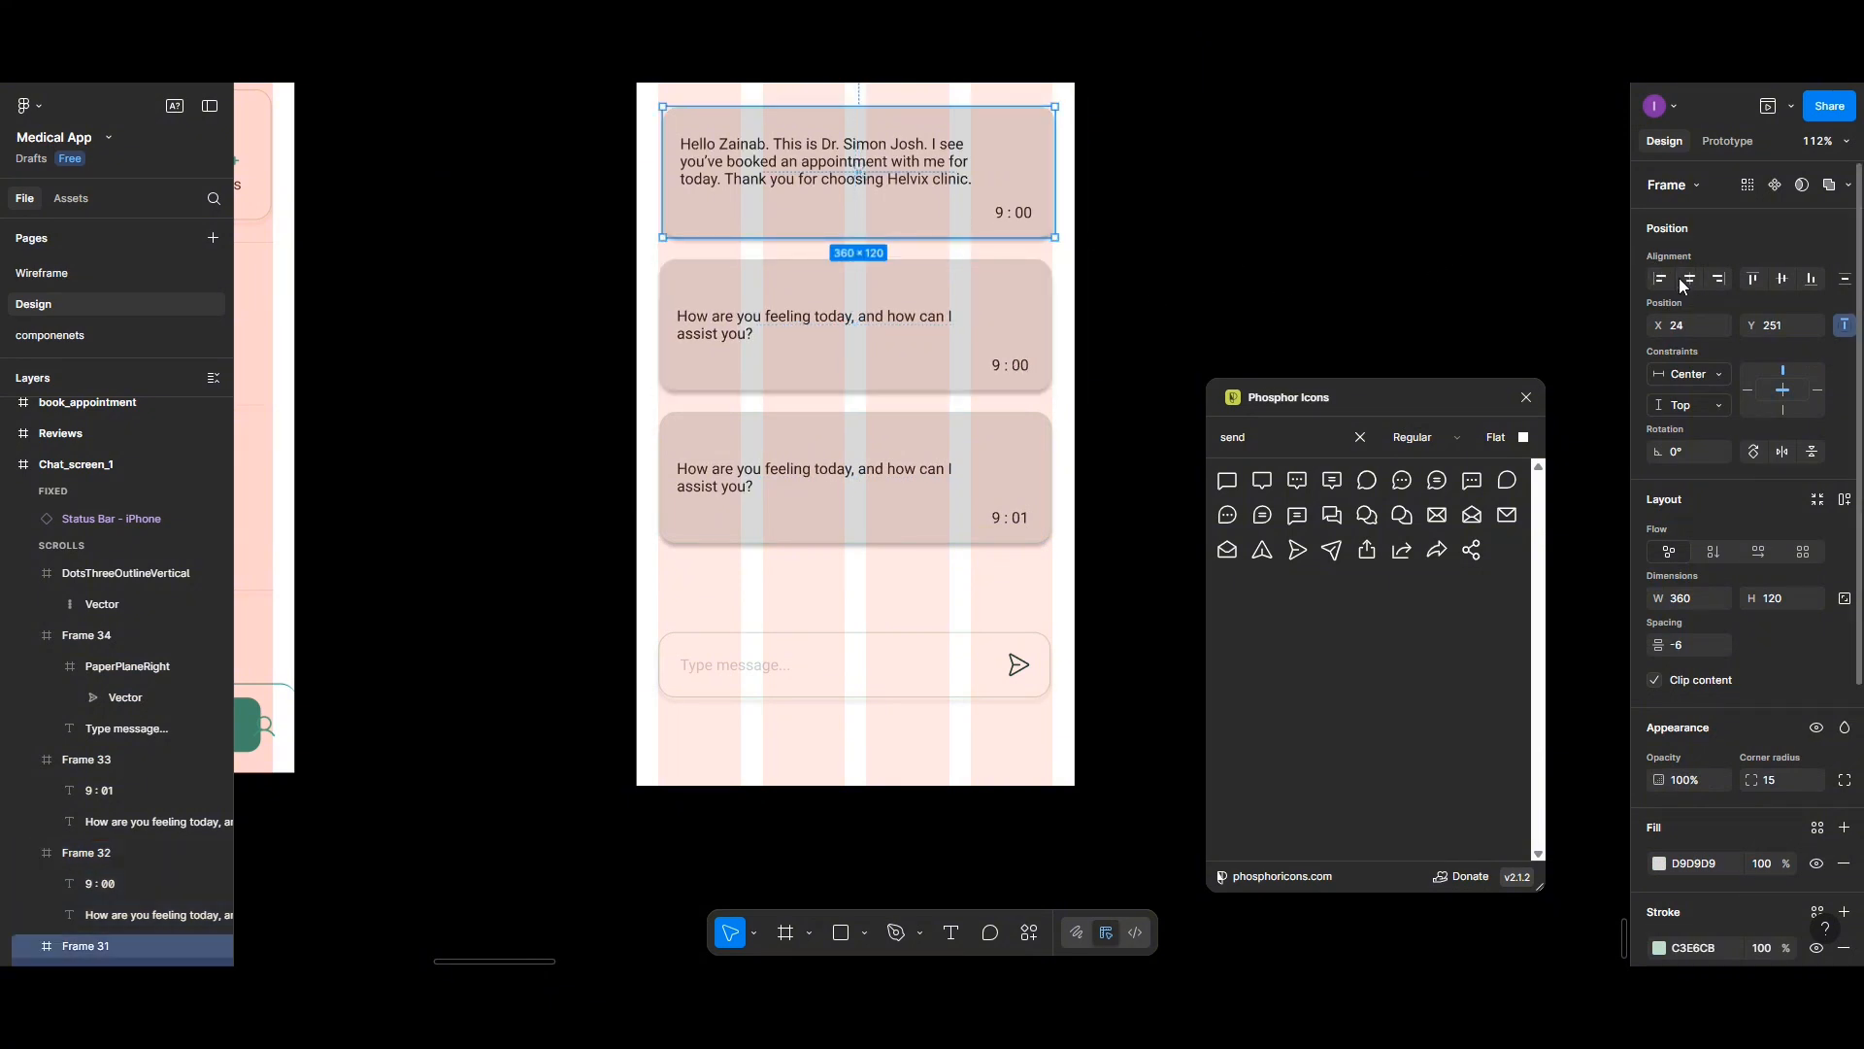
{"action": "left_click", "coordinate": [1689, 280]}
- Rename the chat screen's header title to "Messaging"
{"action": "scroll", "coordinate": [958, 350], "scroll_direction": "up", "scroll_amount": 1}
{"action": "scroll", "coordinate": [957, 350], "scroll_direction": "up", "scroll_amount": 5}
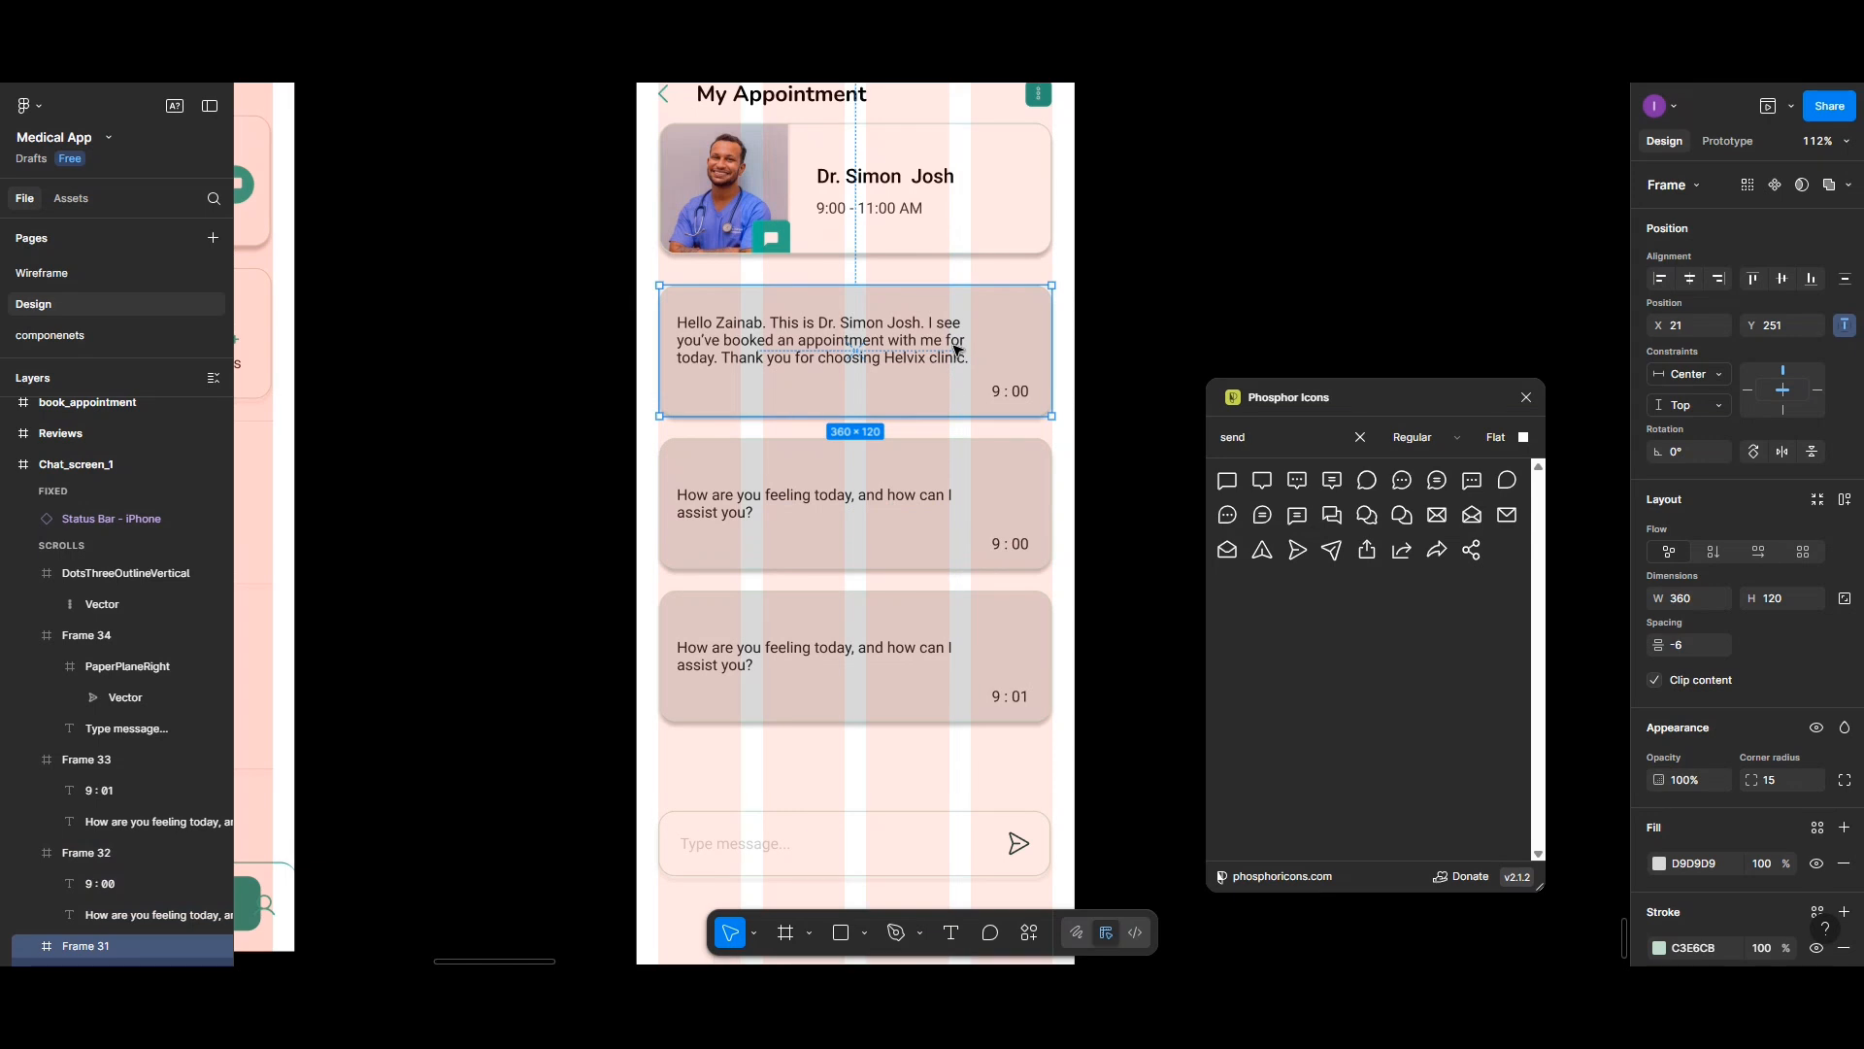
{"action": "scroll", "coordinate": [957, 349], "scroll_direction": "down", "scroll_amount": 1}
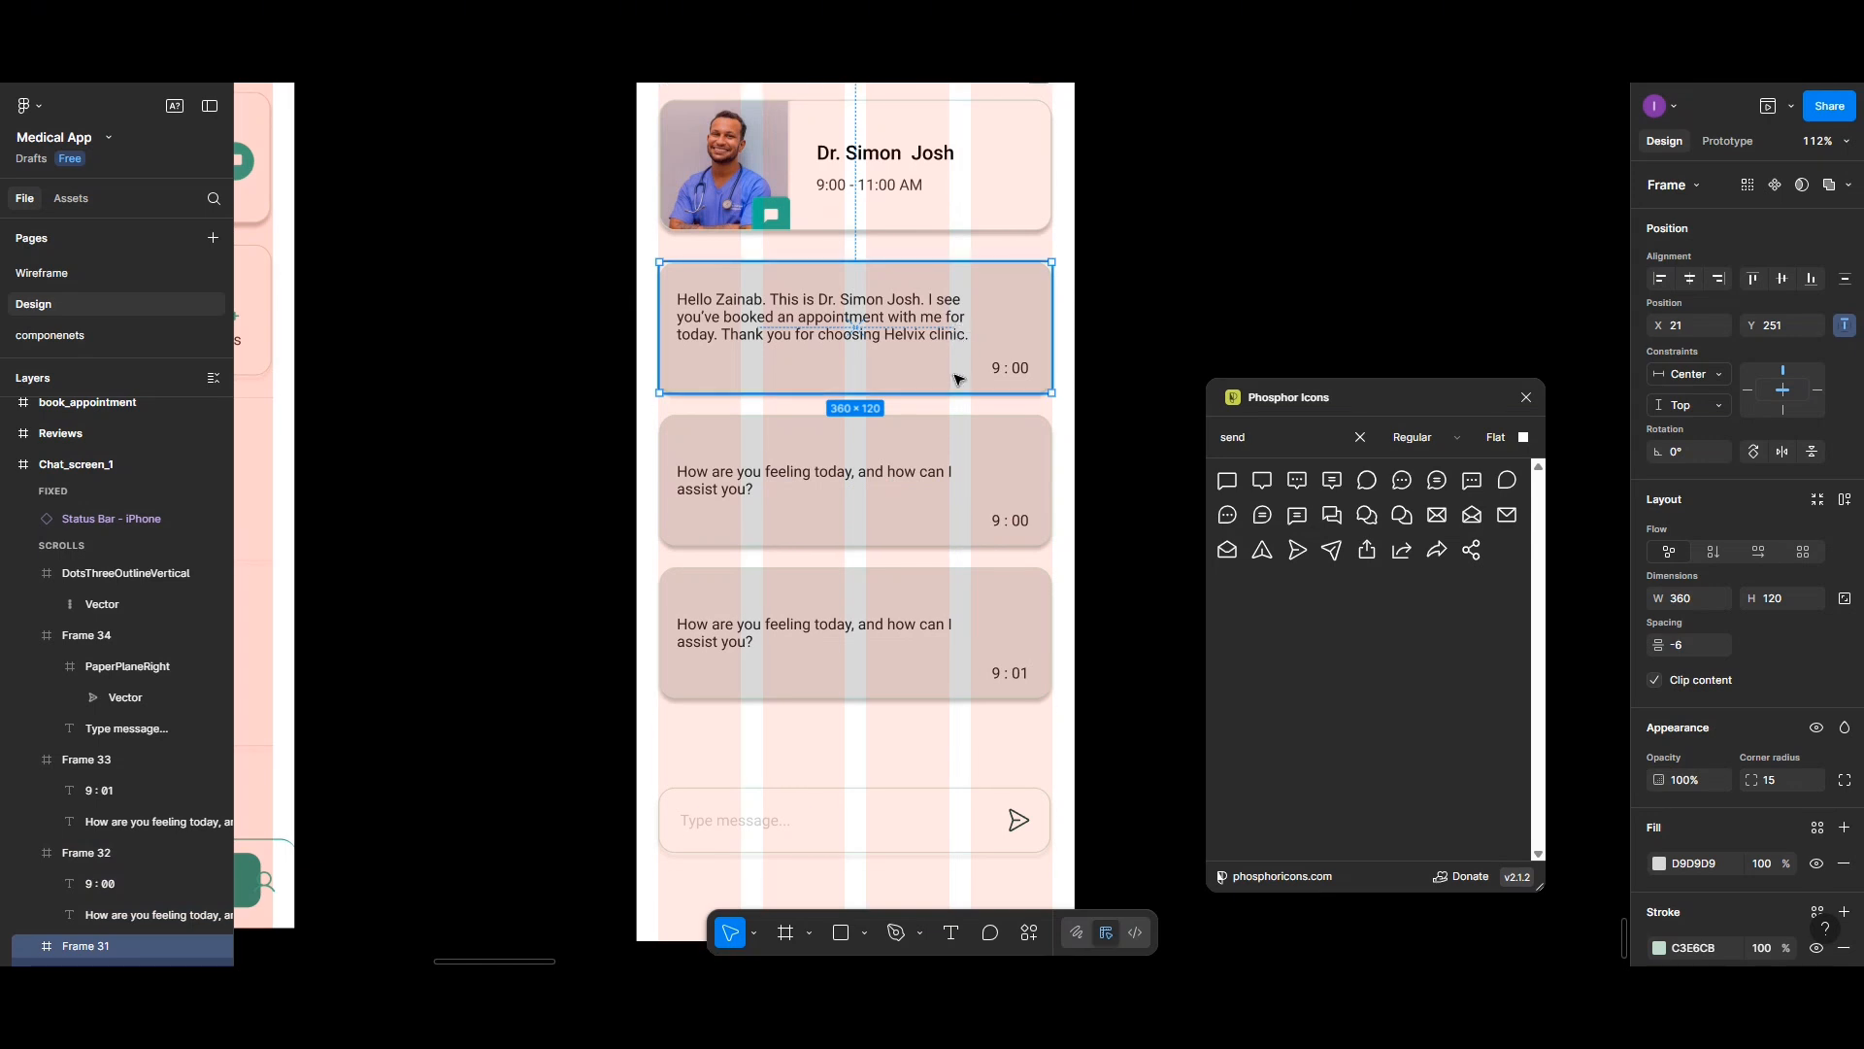
{"action": "scroll", "coordinate": [958, 380], "scroll_direction": "down", "scroll_amount": 5}
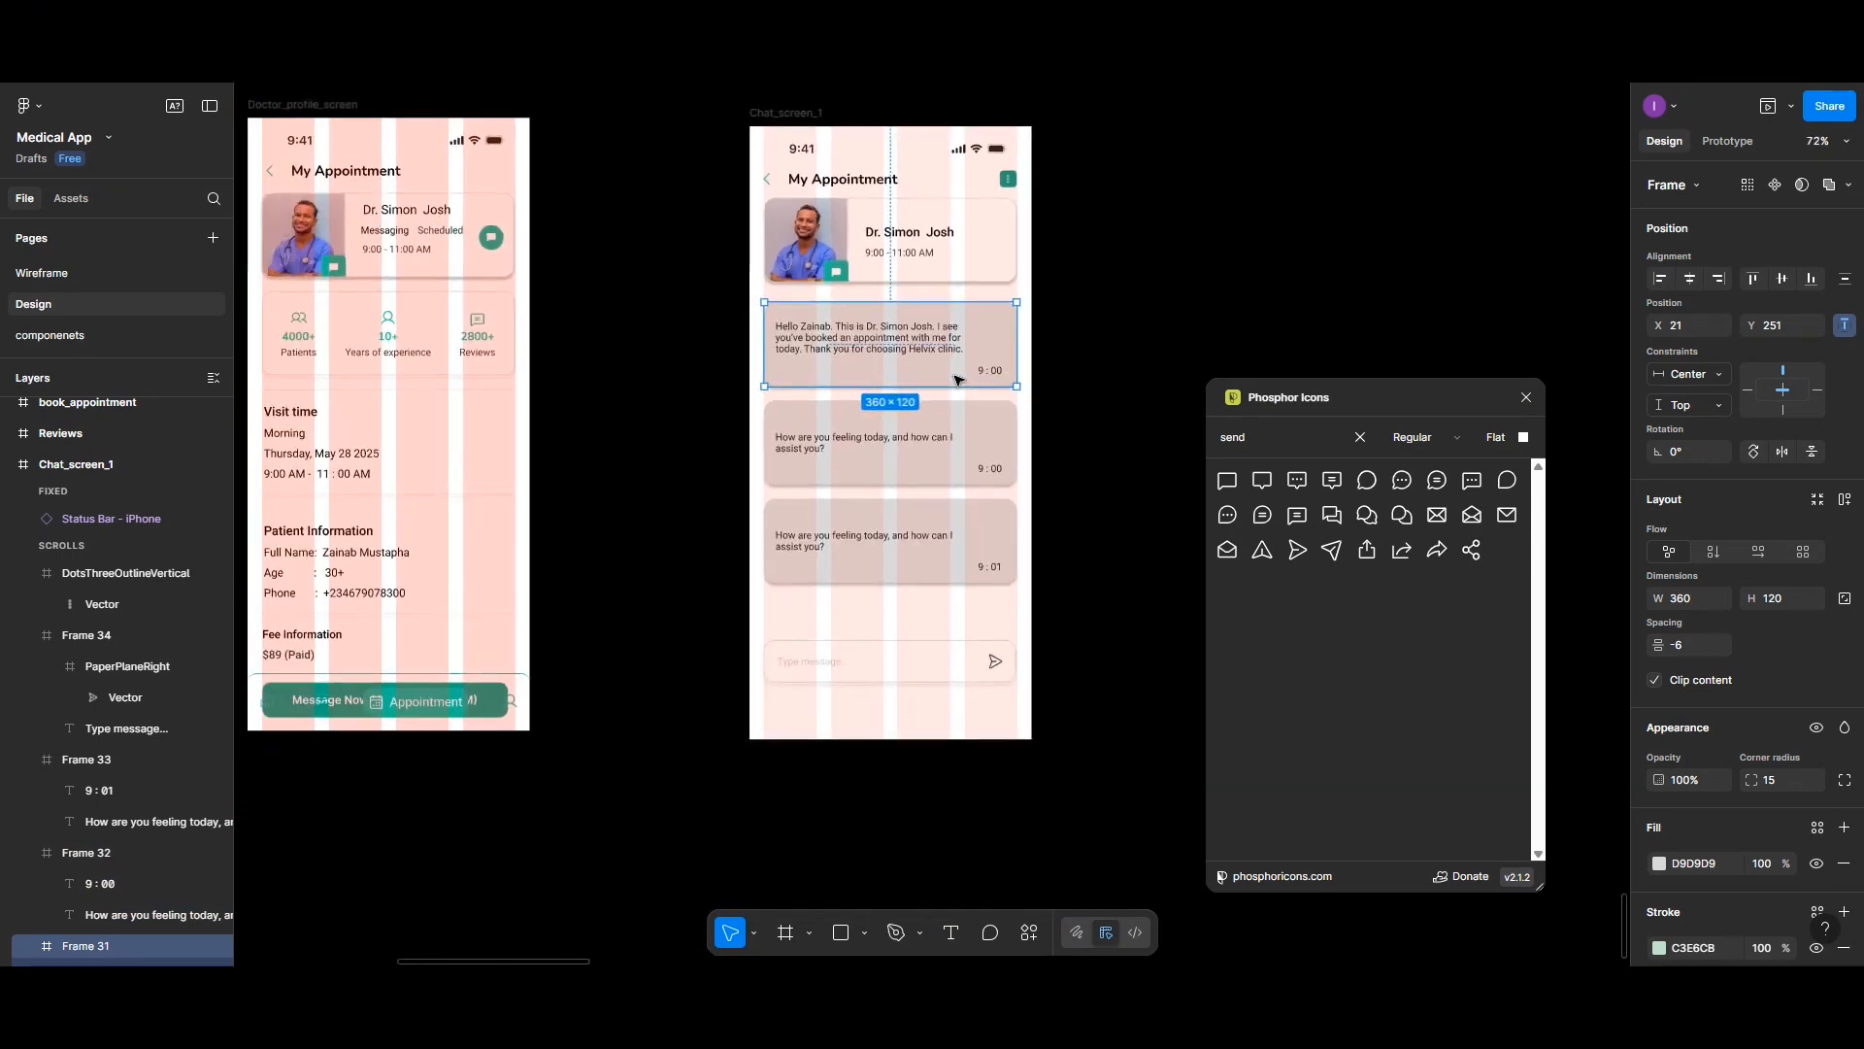
{"action": "left_click", "coordinate": [808, 186]}
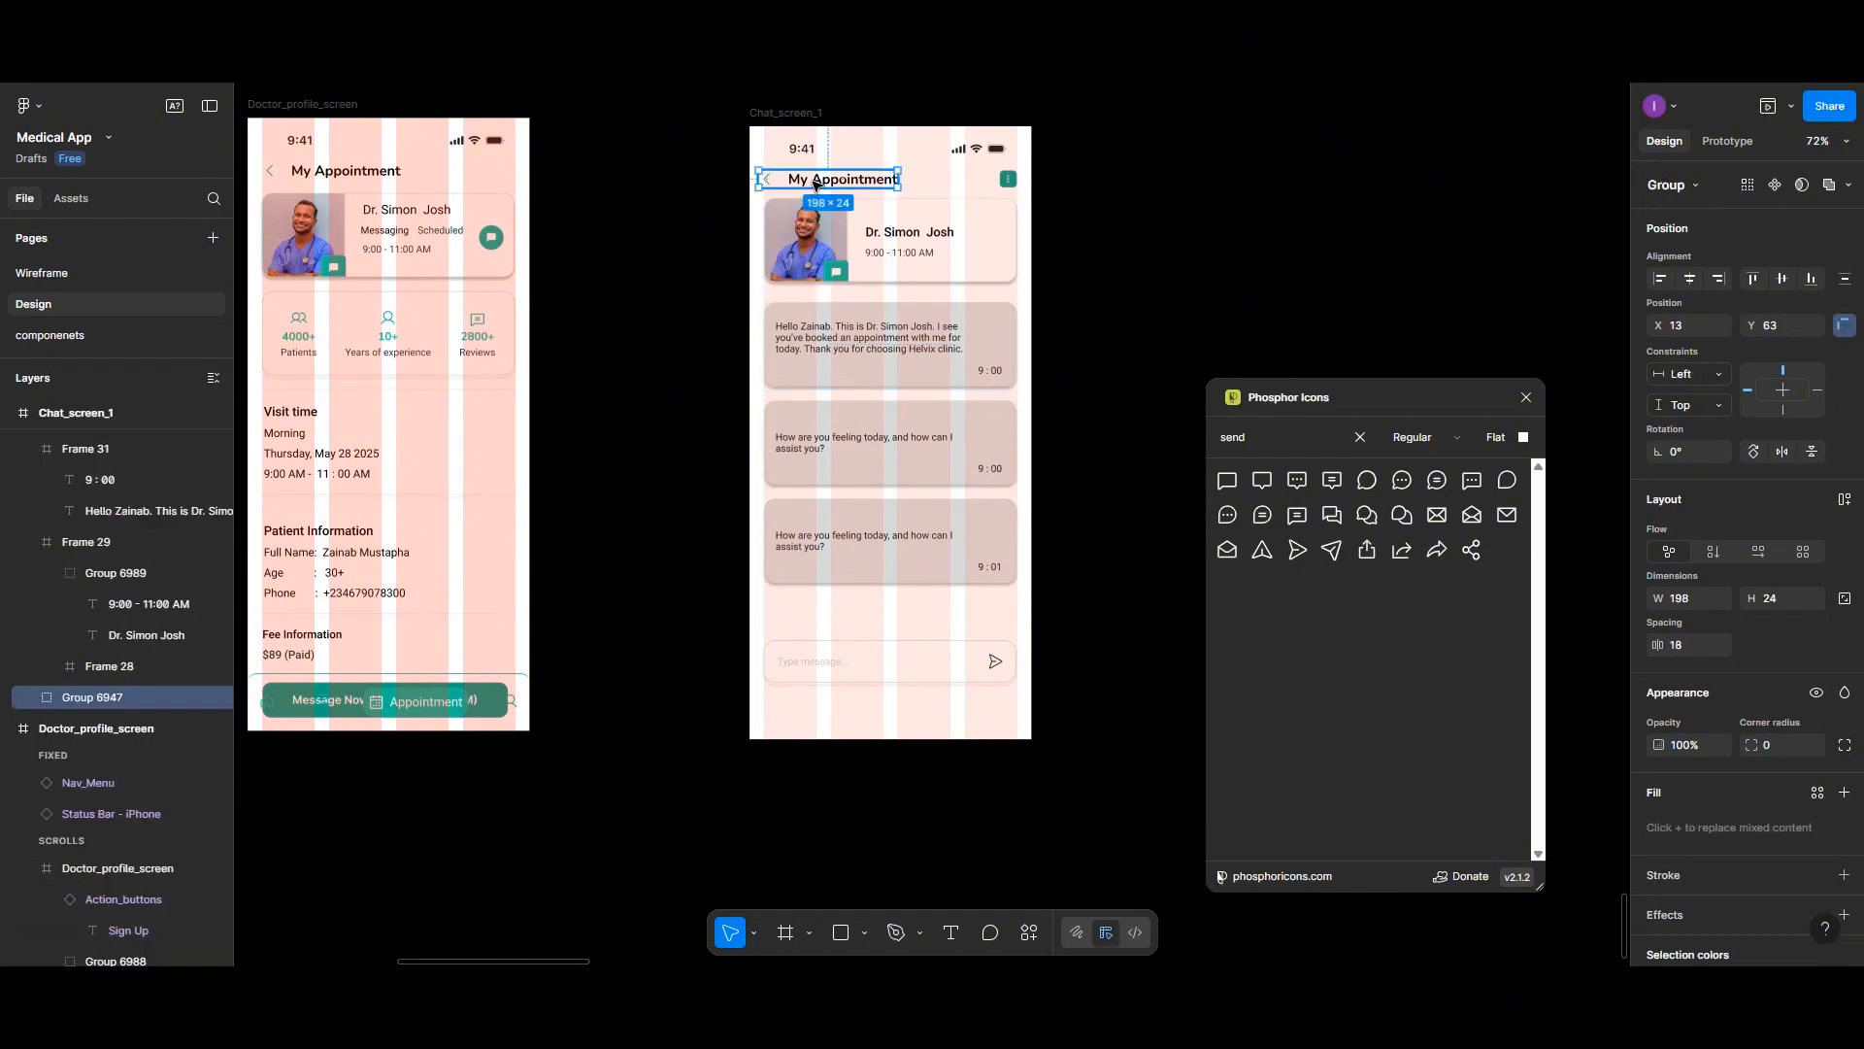
{"action": "double_click", "coordinate": [814, 185]}
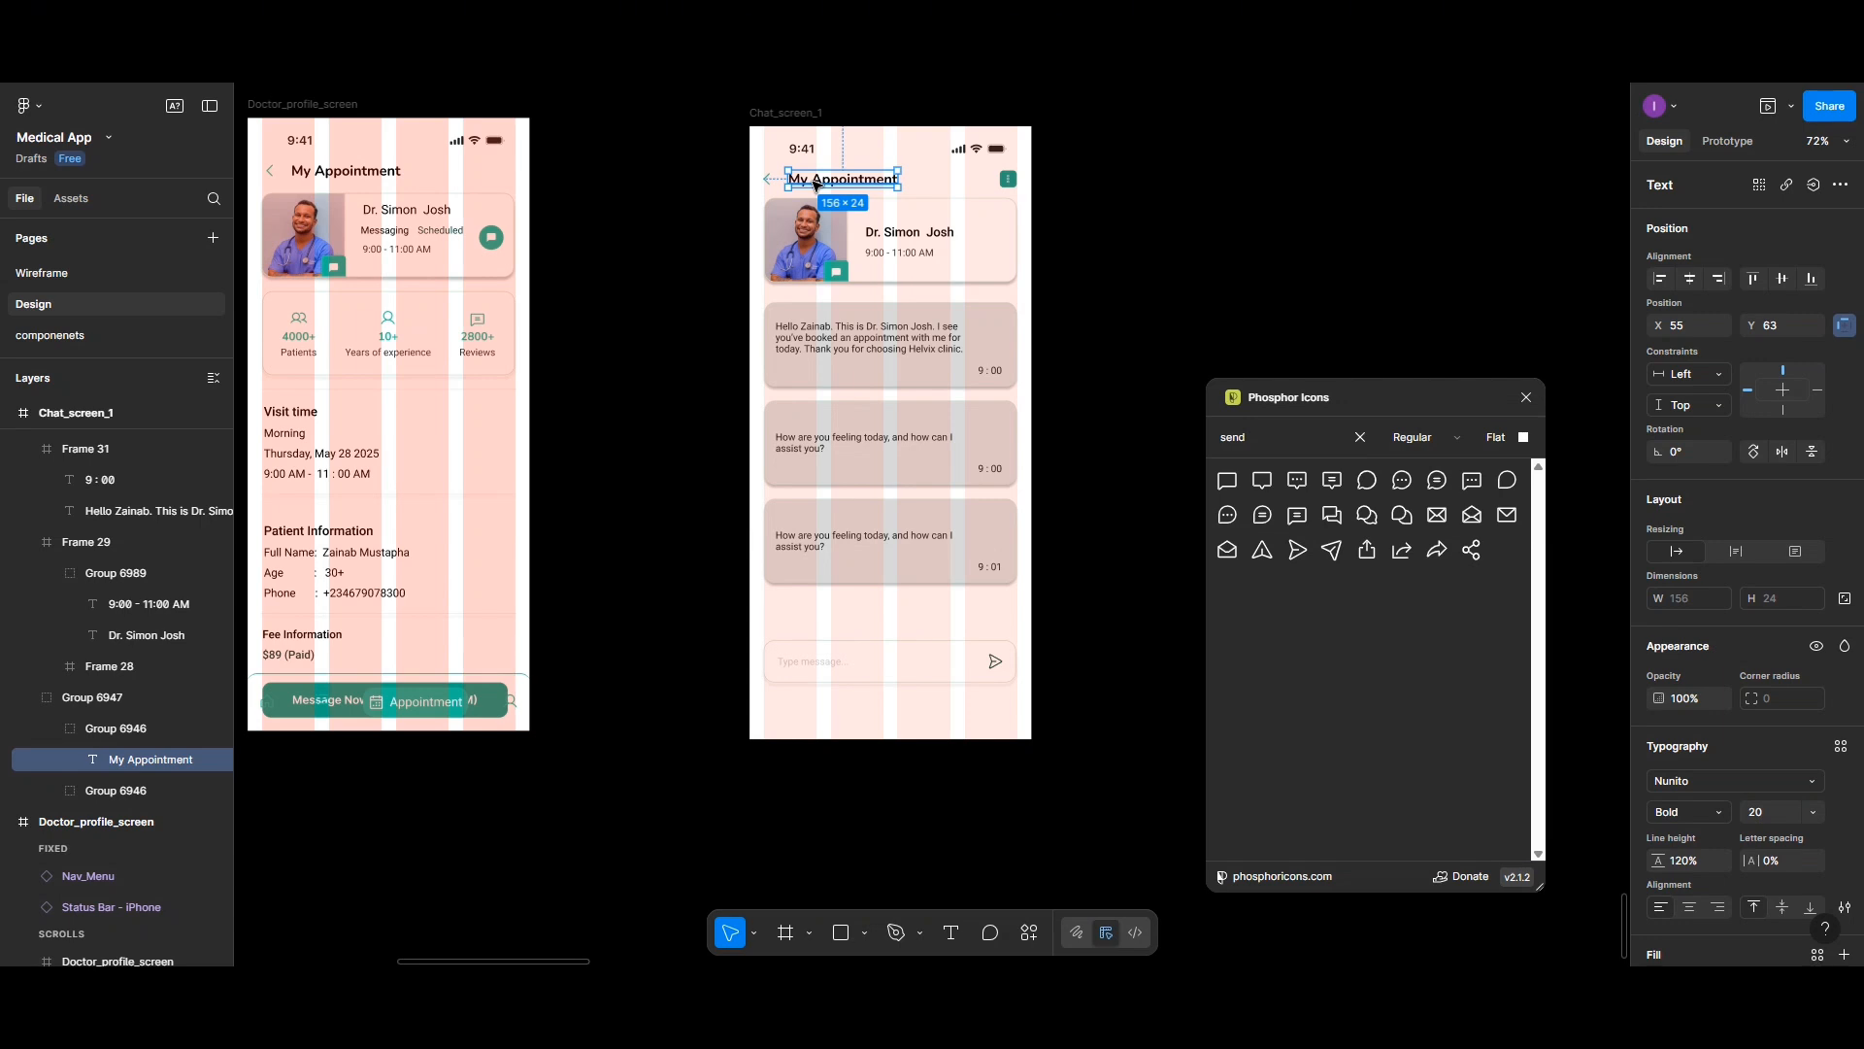
{"action": "double_click", "coordinate": [814, 185]}
{"action": "type", "text": "Me"}
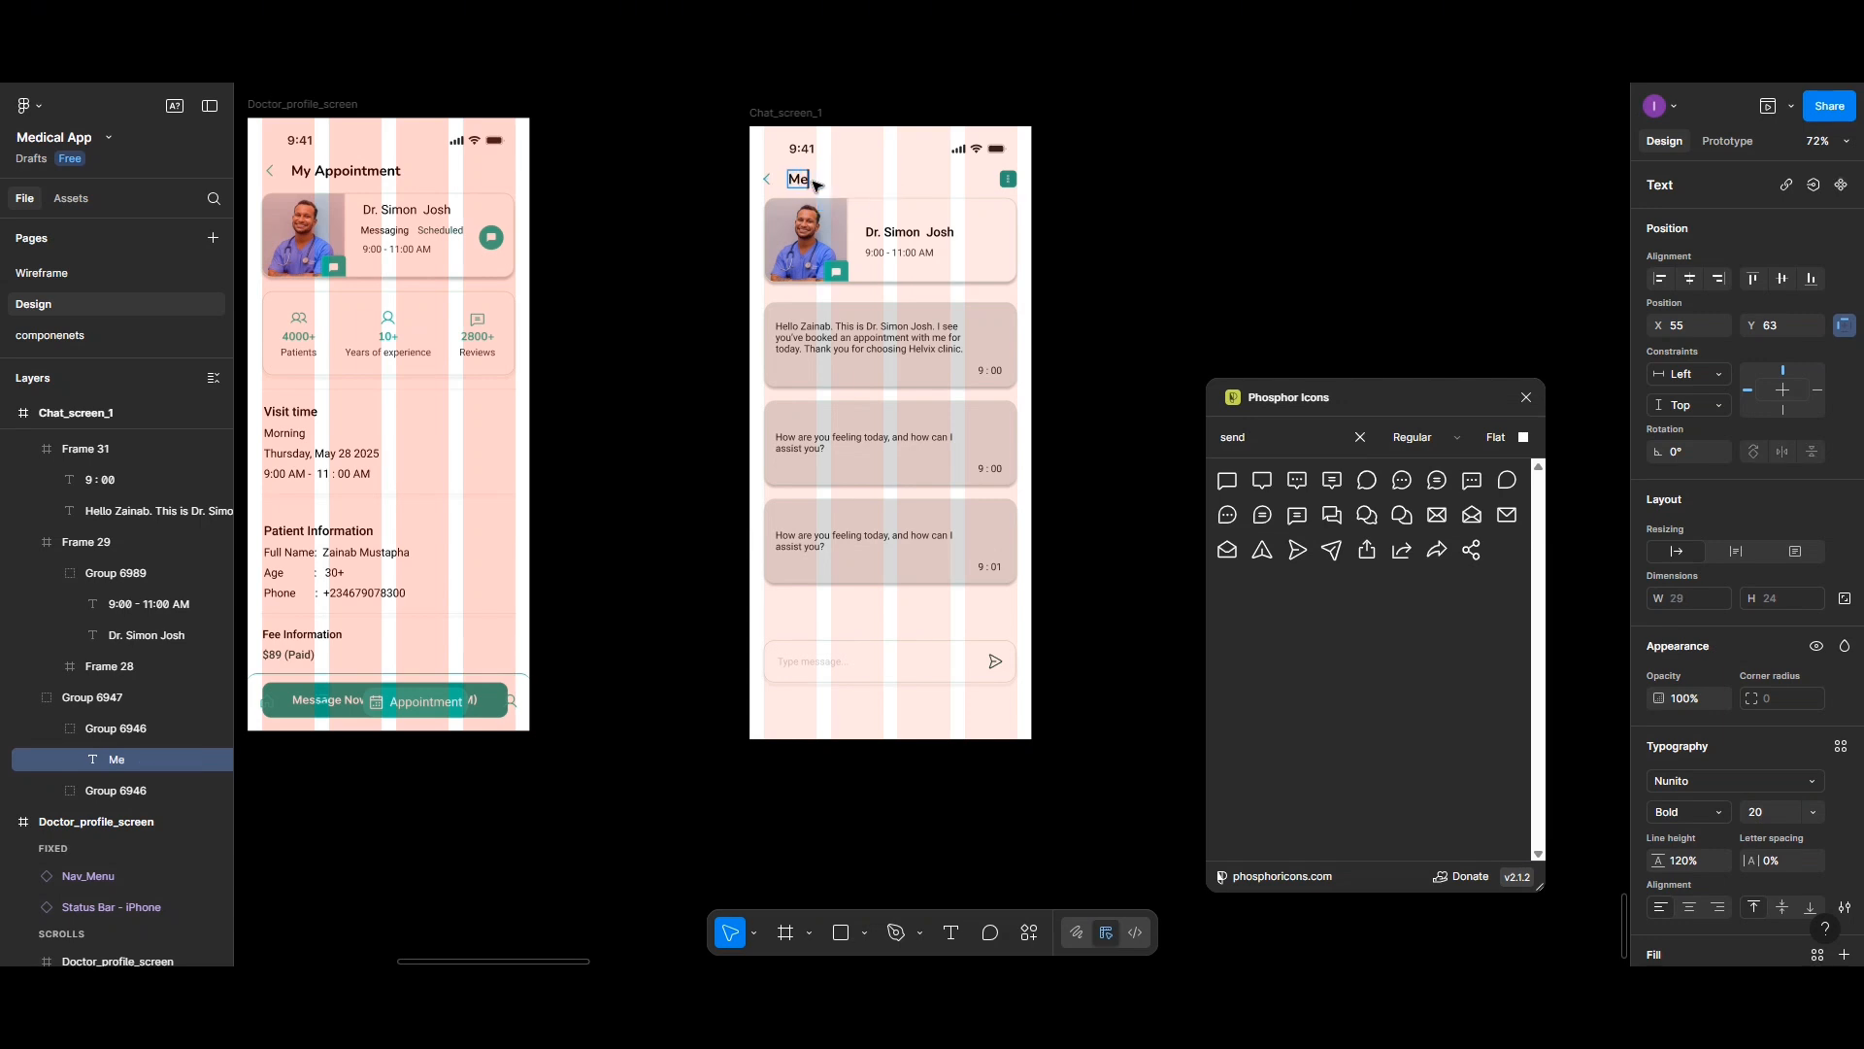
{"action": "type", "text": "ssaging"}
{"action": "key", "text": "Escape"}
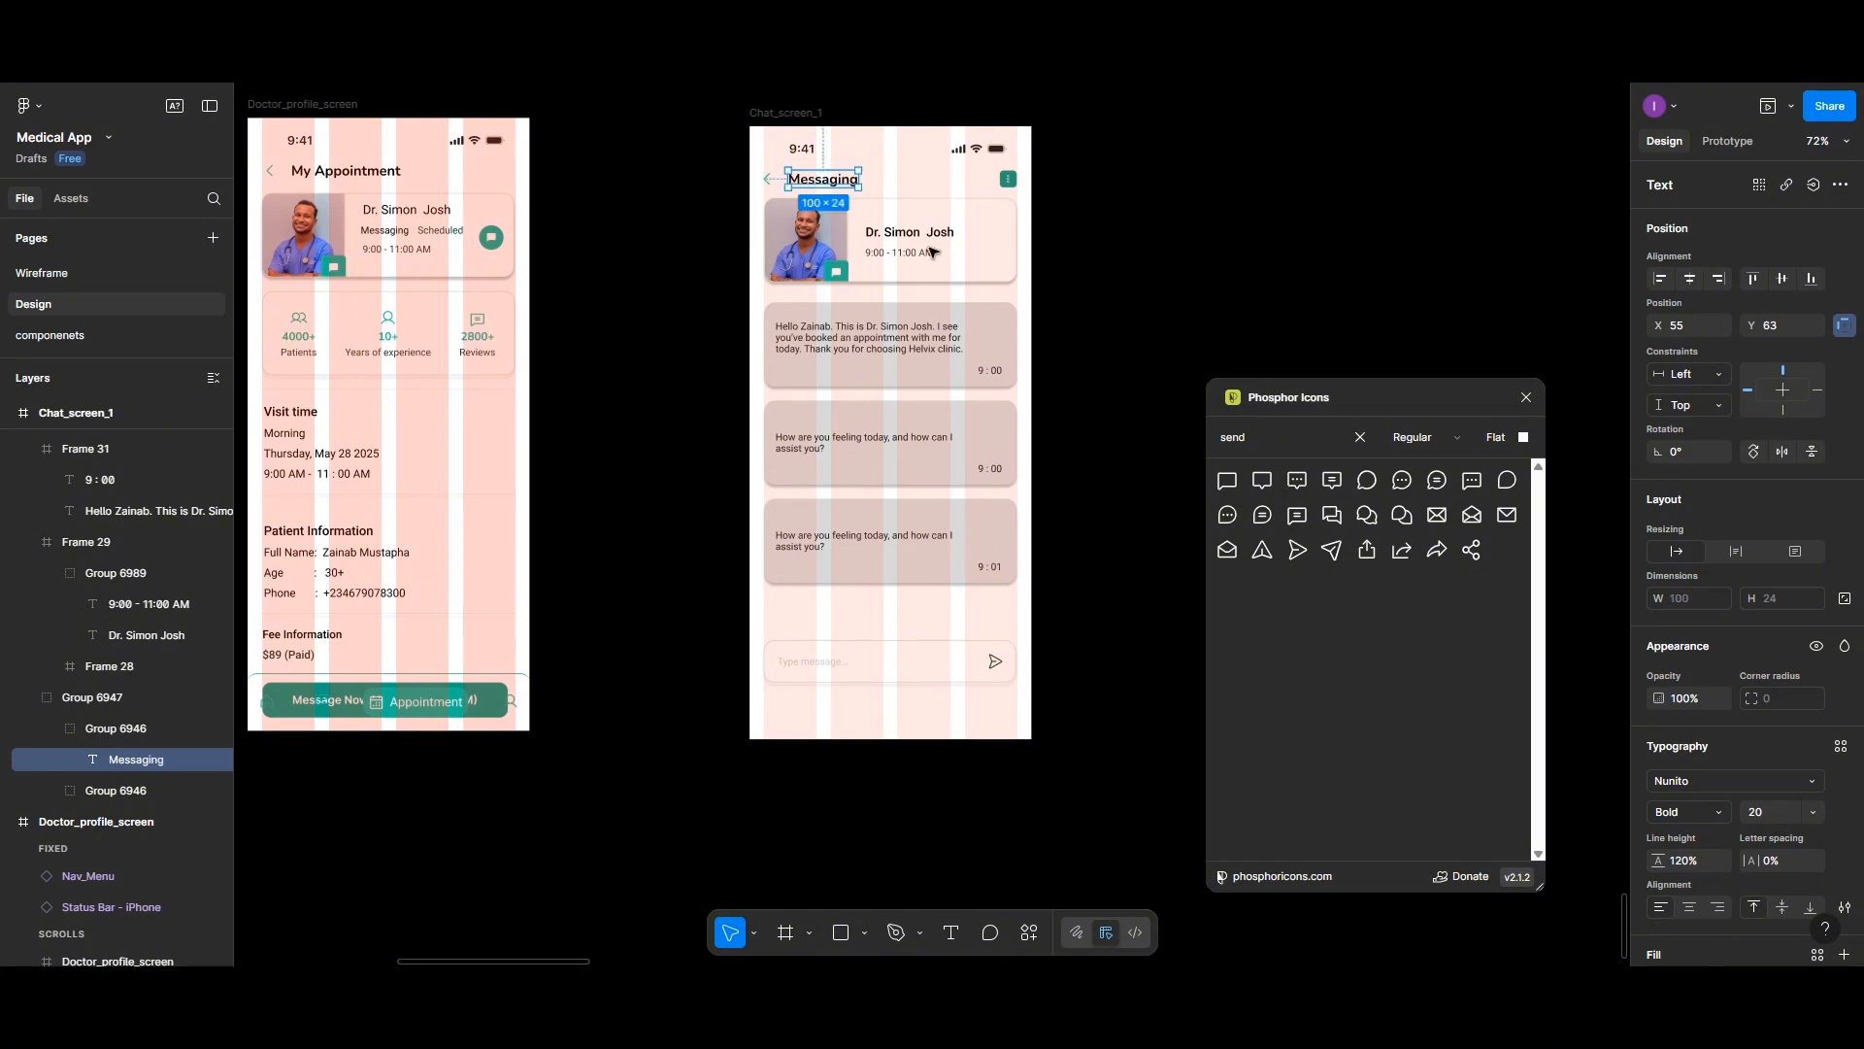
{"action": "key", "text": "Escape"}
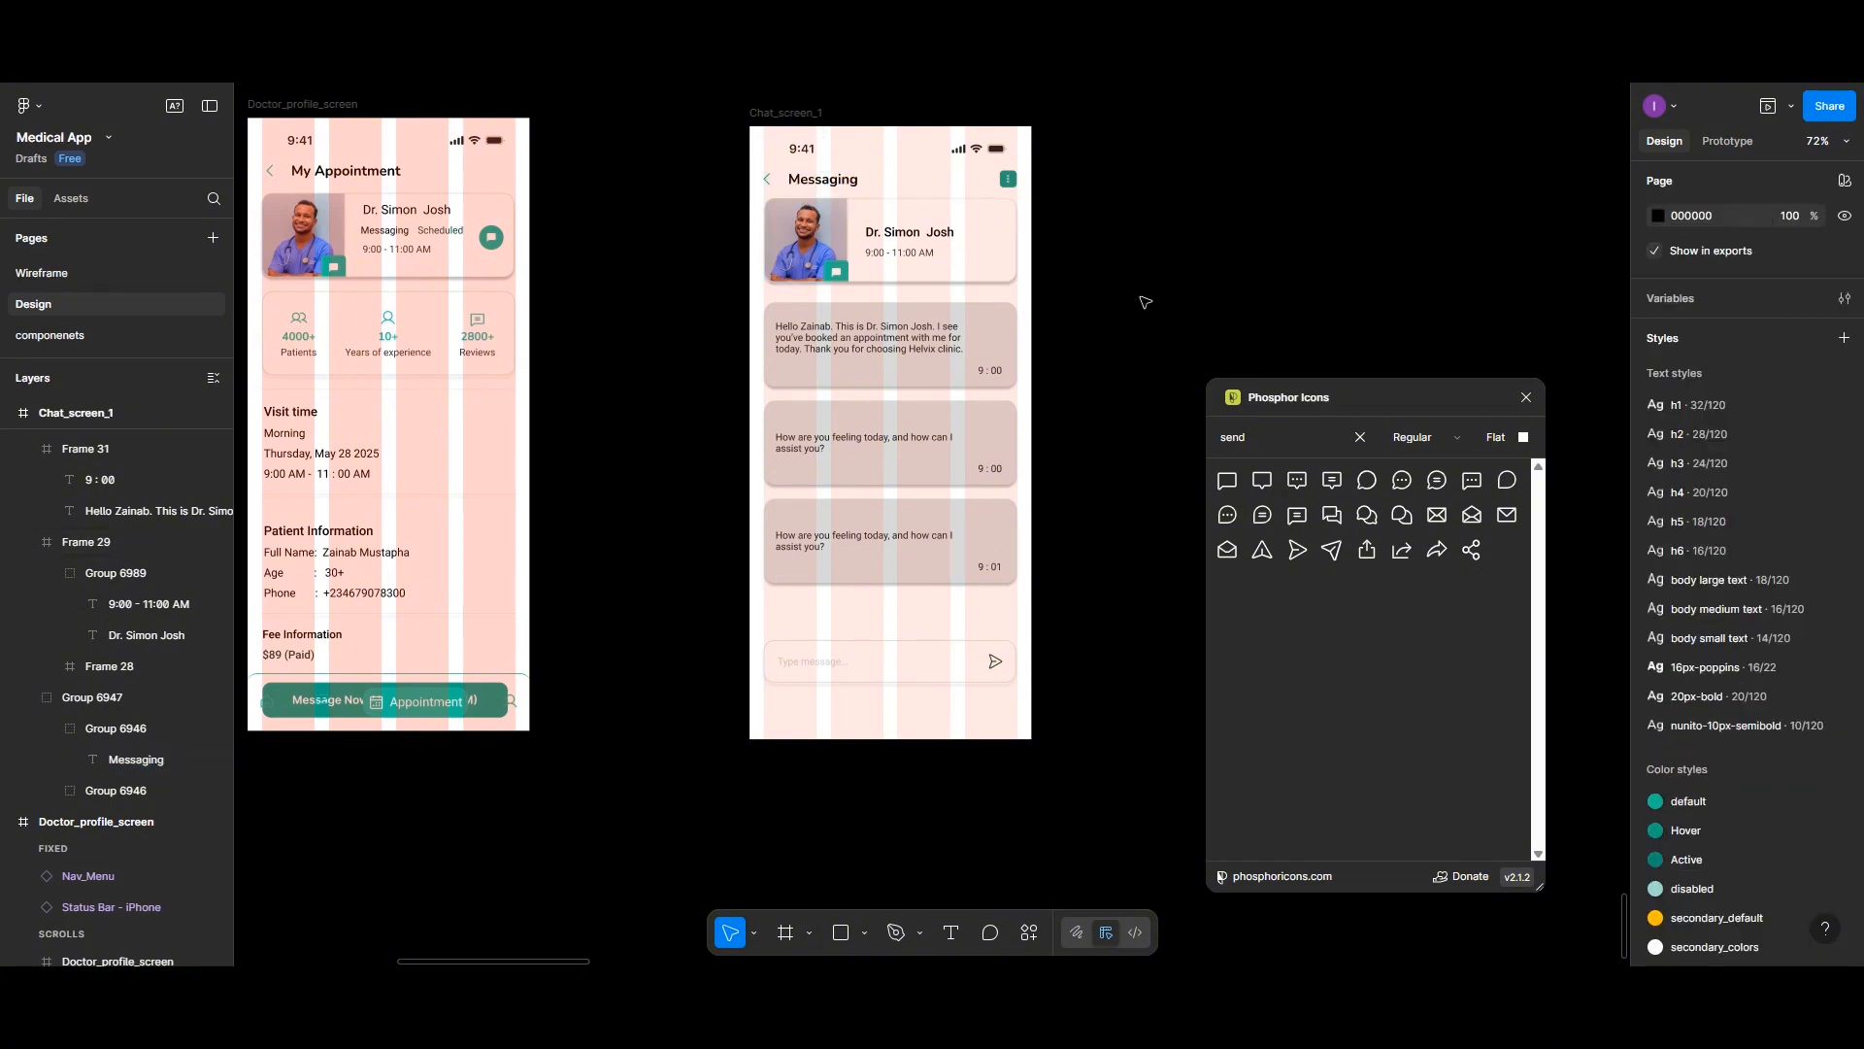
- Move the chat screen frame closer to the doctor profile screen
{"action": "scroll", "coordinate": [1155, 313], "scroll_direction": "down", "scroll_amount": 2}
{"action": "scroll", "coordinate": [1156, 314], "scroll_direction": "up", "scroll_amount": 2}
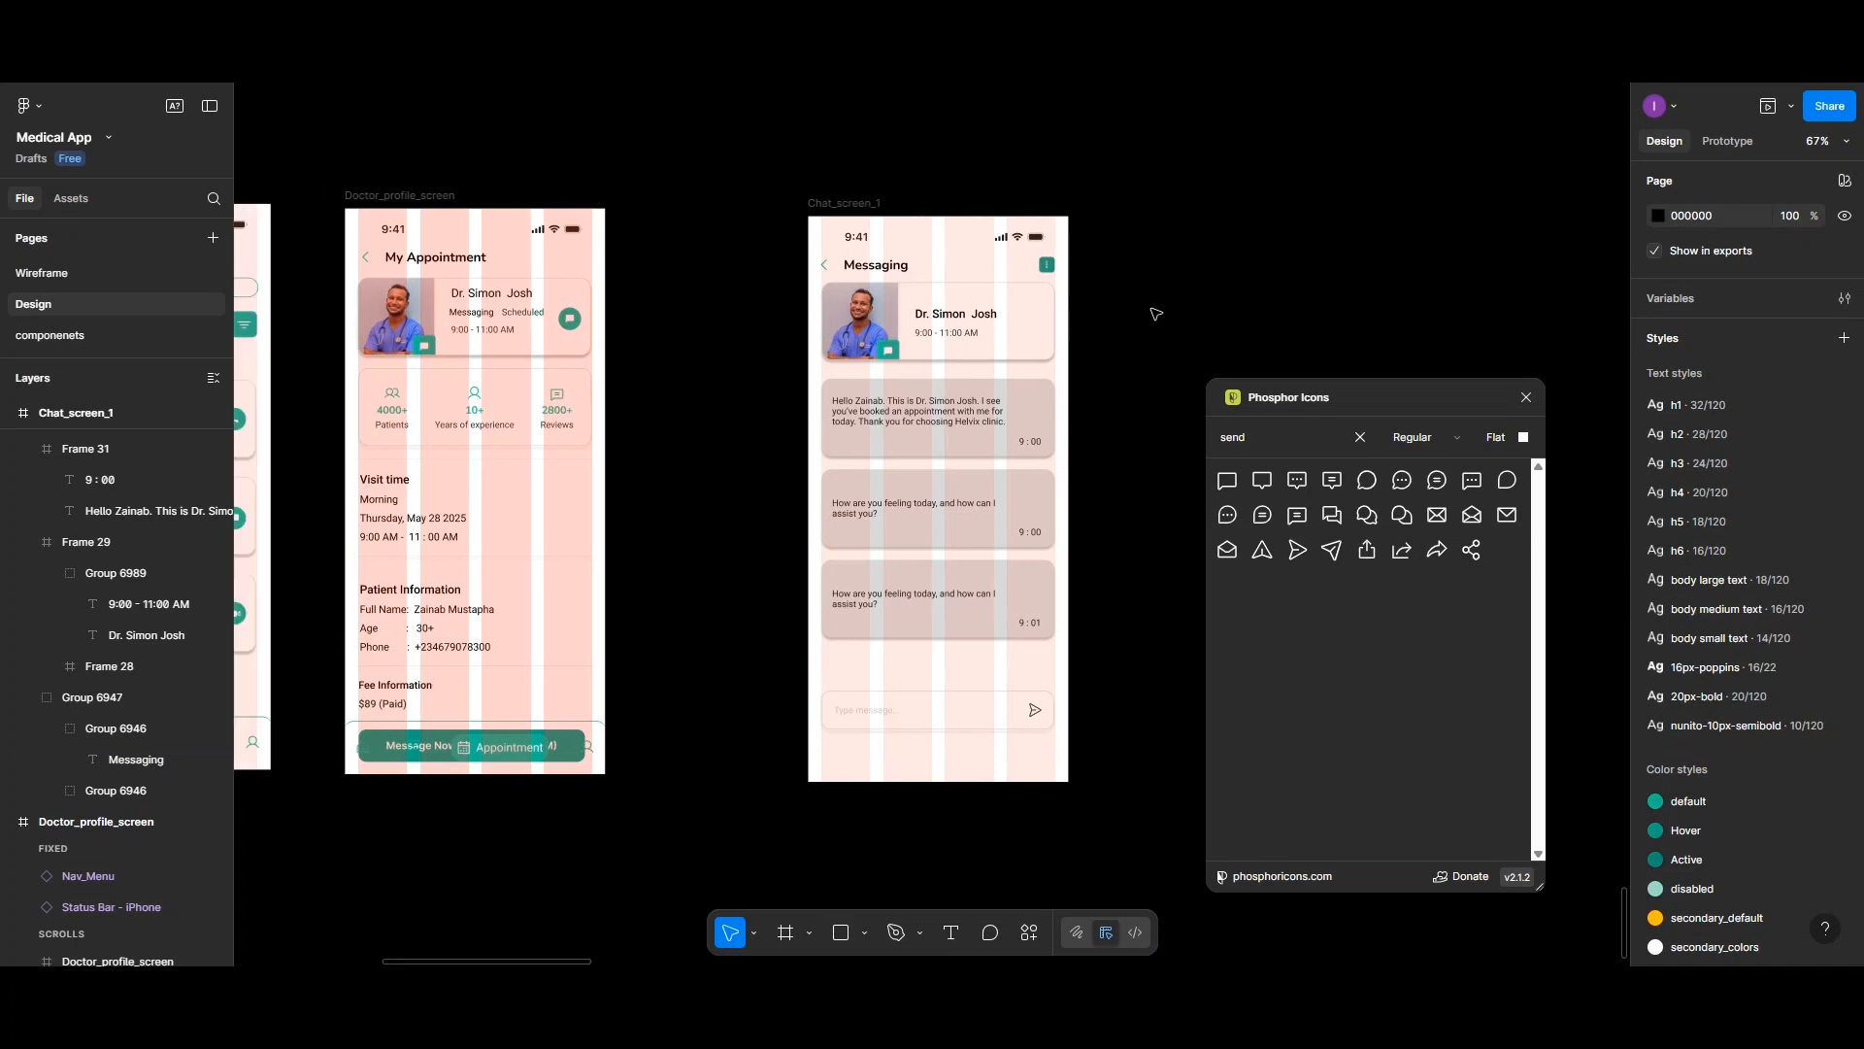
{"action": "left_click_drag", "start_coordinate": [814, 200], "coordinate": [679, 191]}
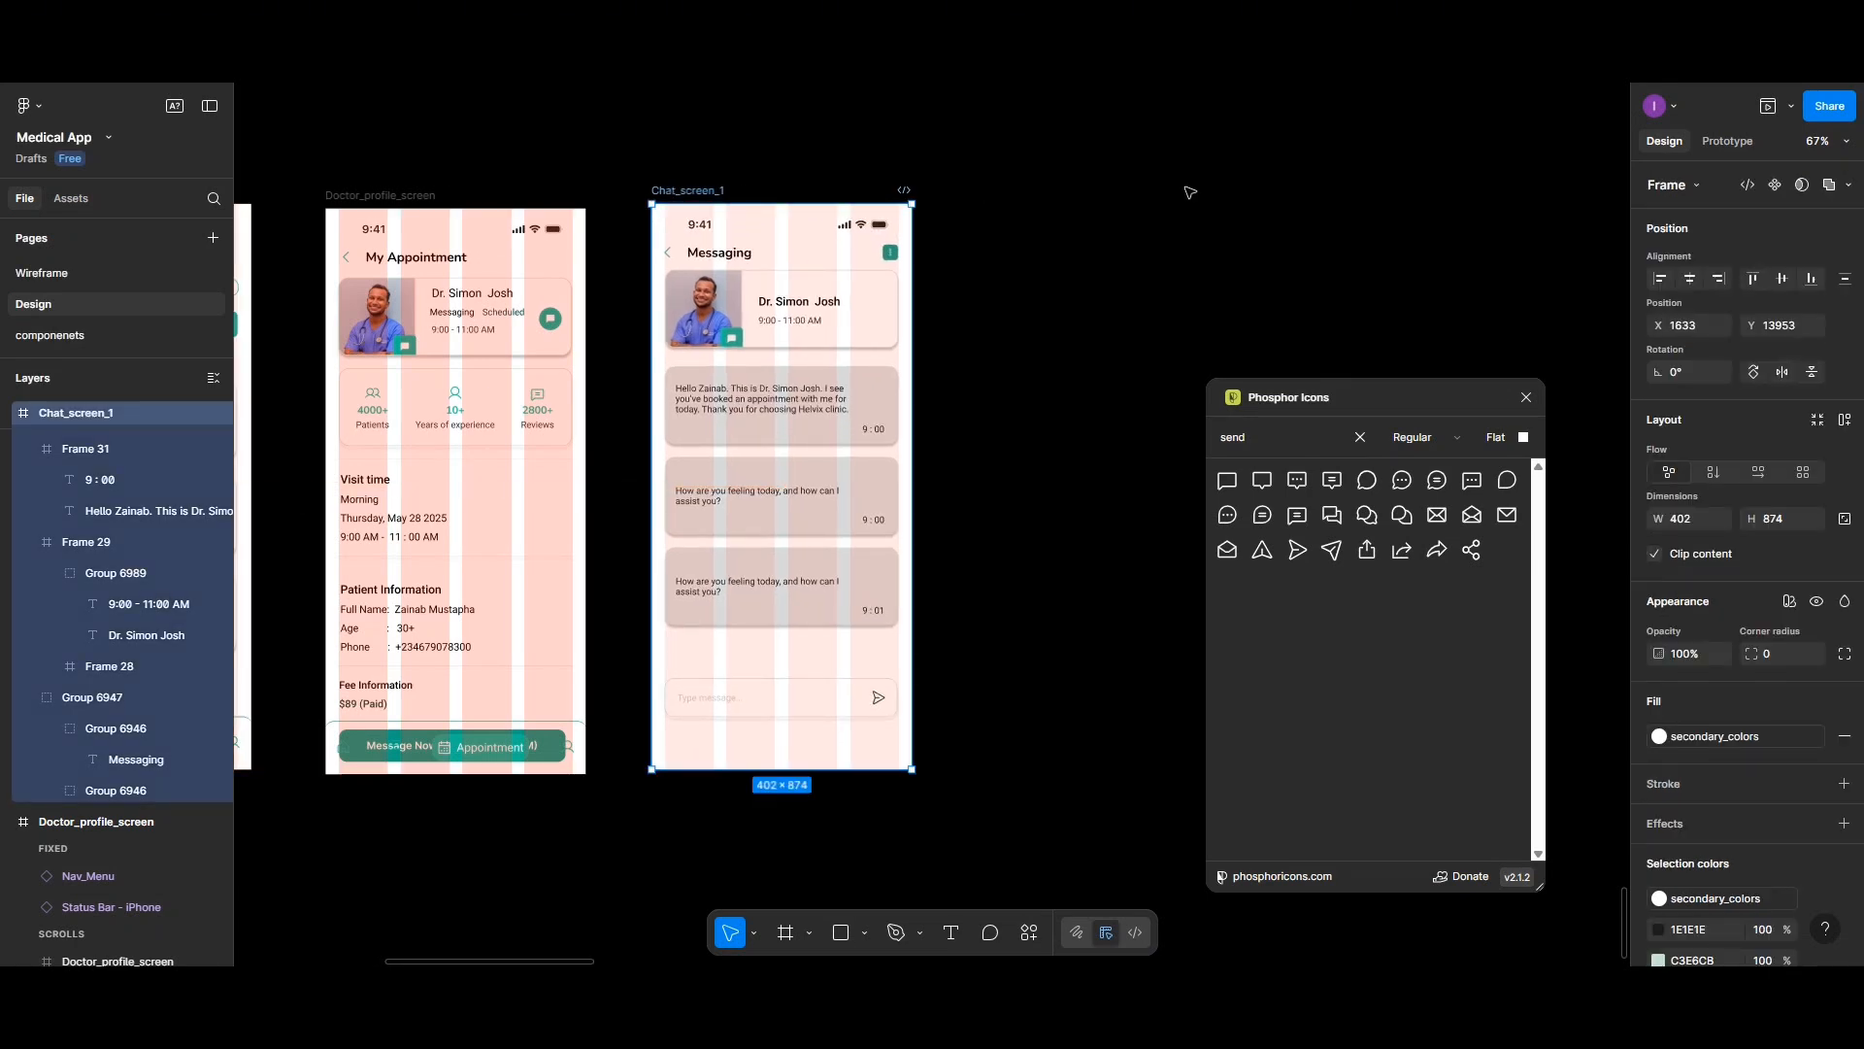
- Preview the chat screen in the device preview and close it
{"action": "left_click", "coordinate": [1765, 111]}
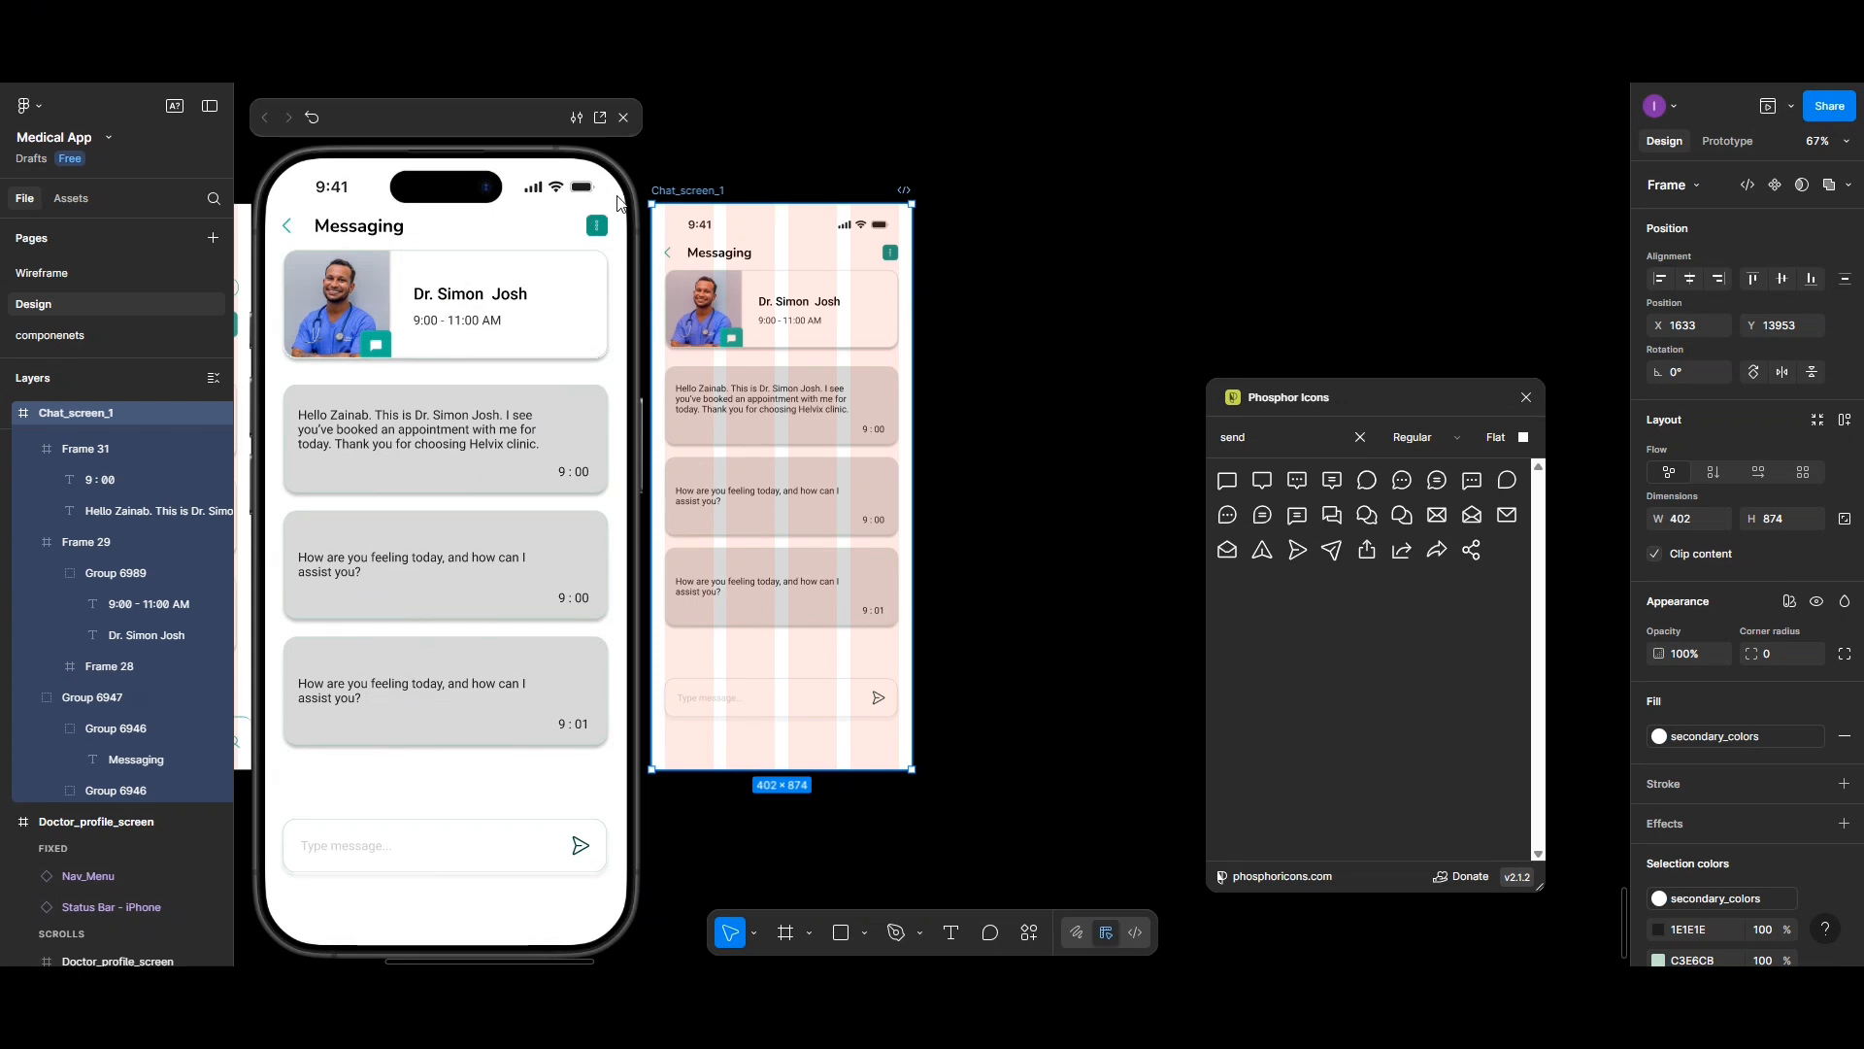
{"action": "left_click", "coordinate": [623, 119]}
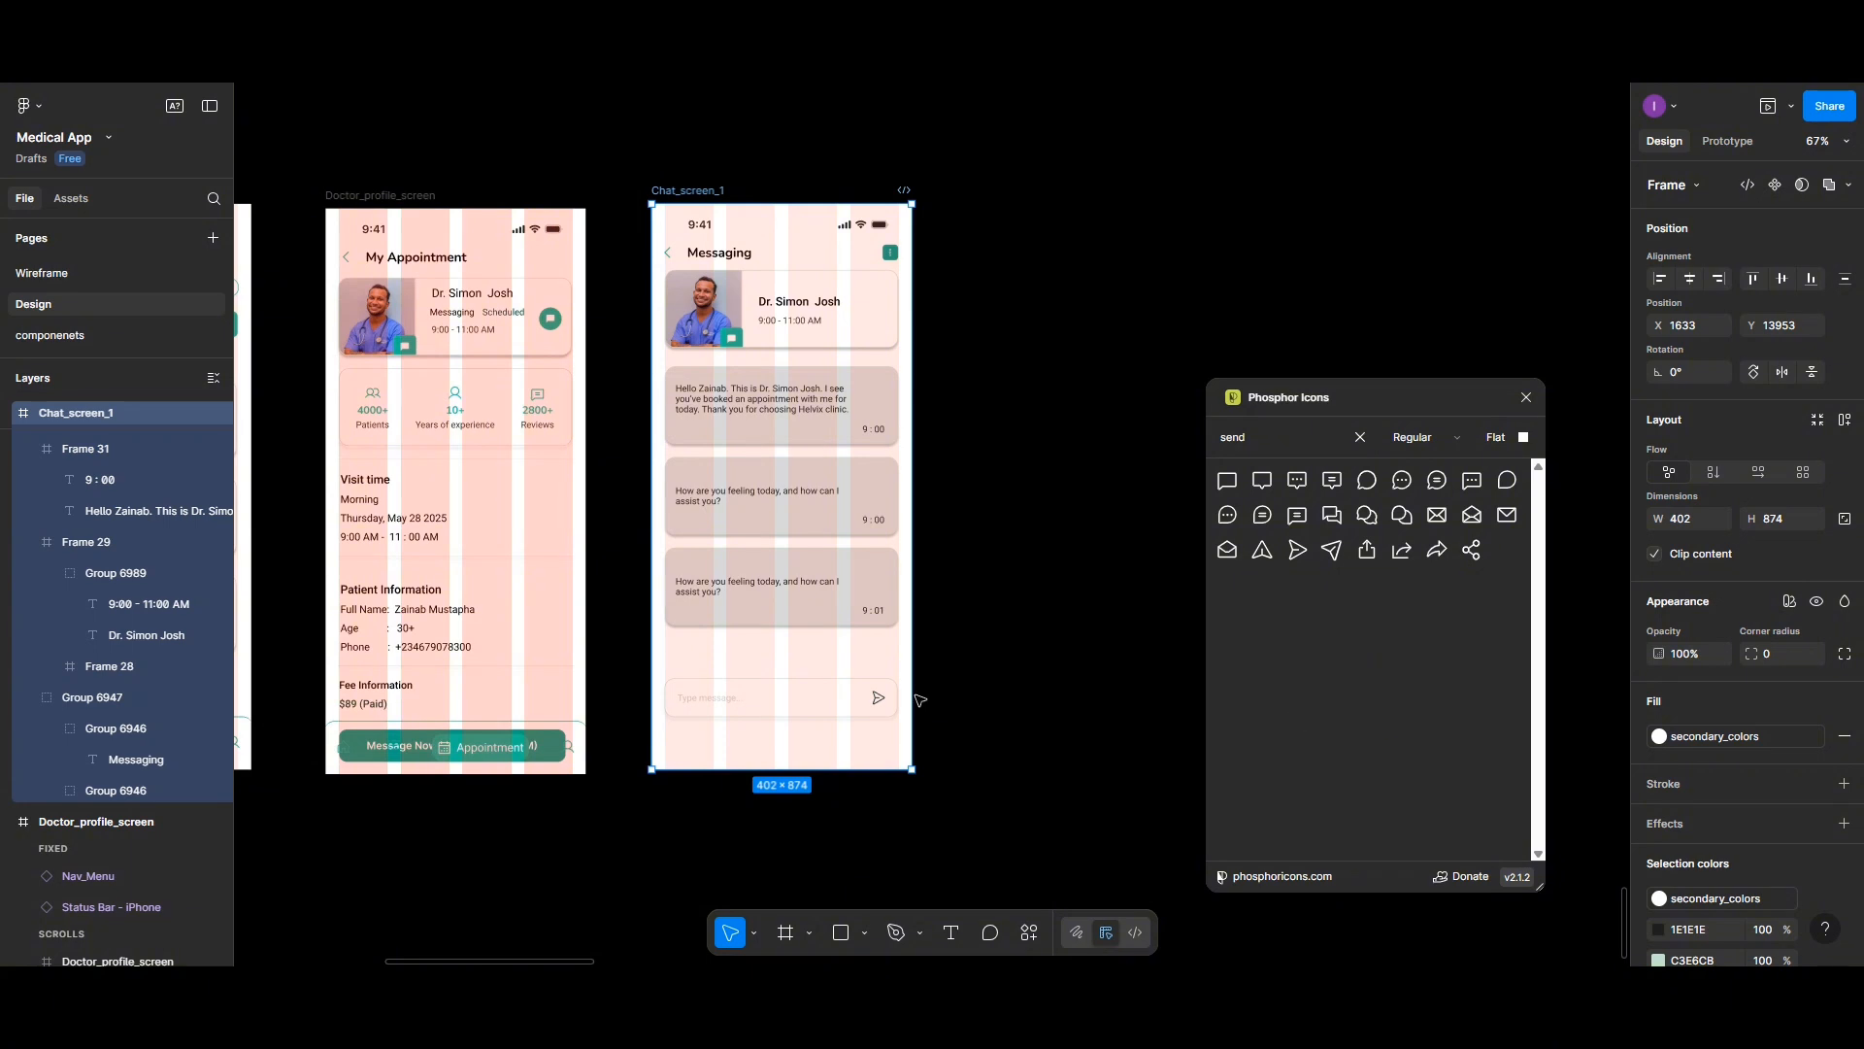
- Center the message input field horizontally within the chat screen
{"action": "left_click", "coordinate": [847, 698]}
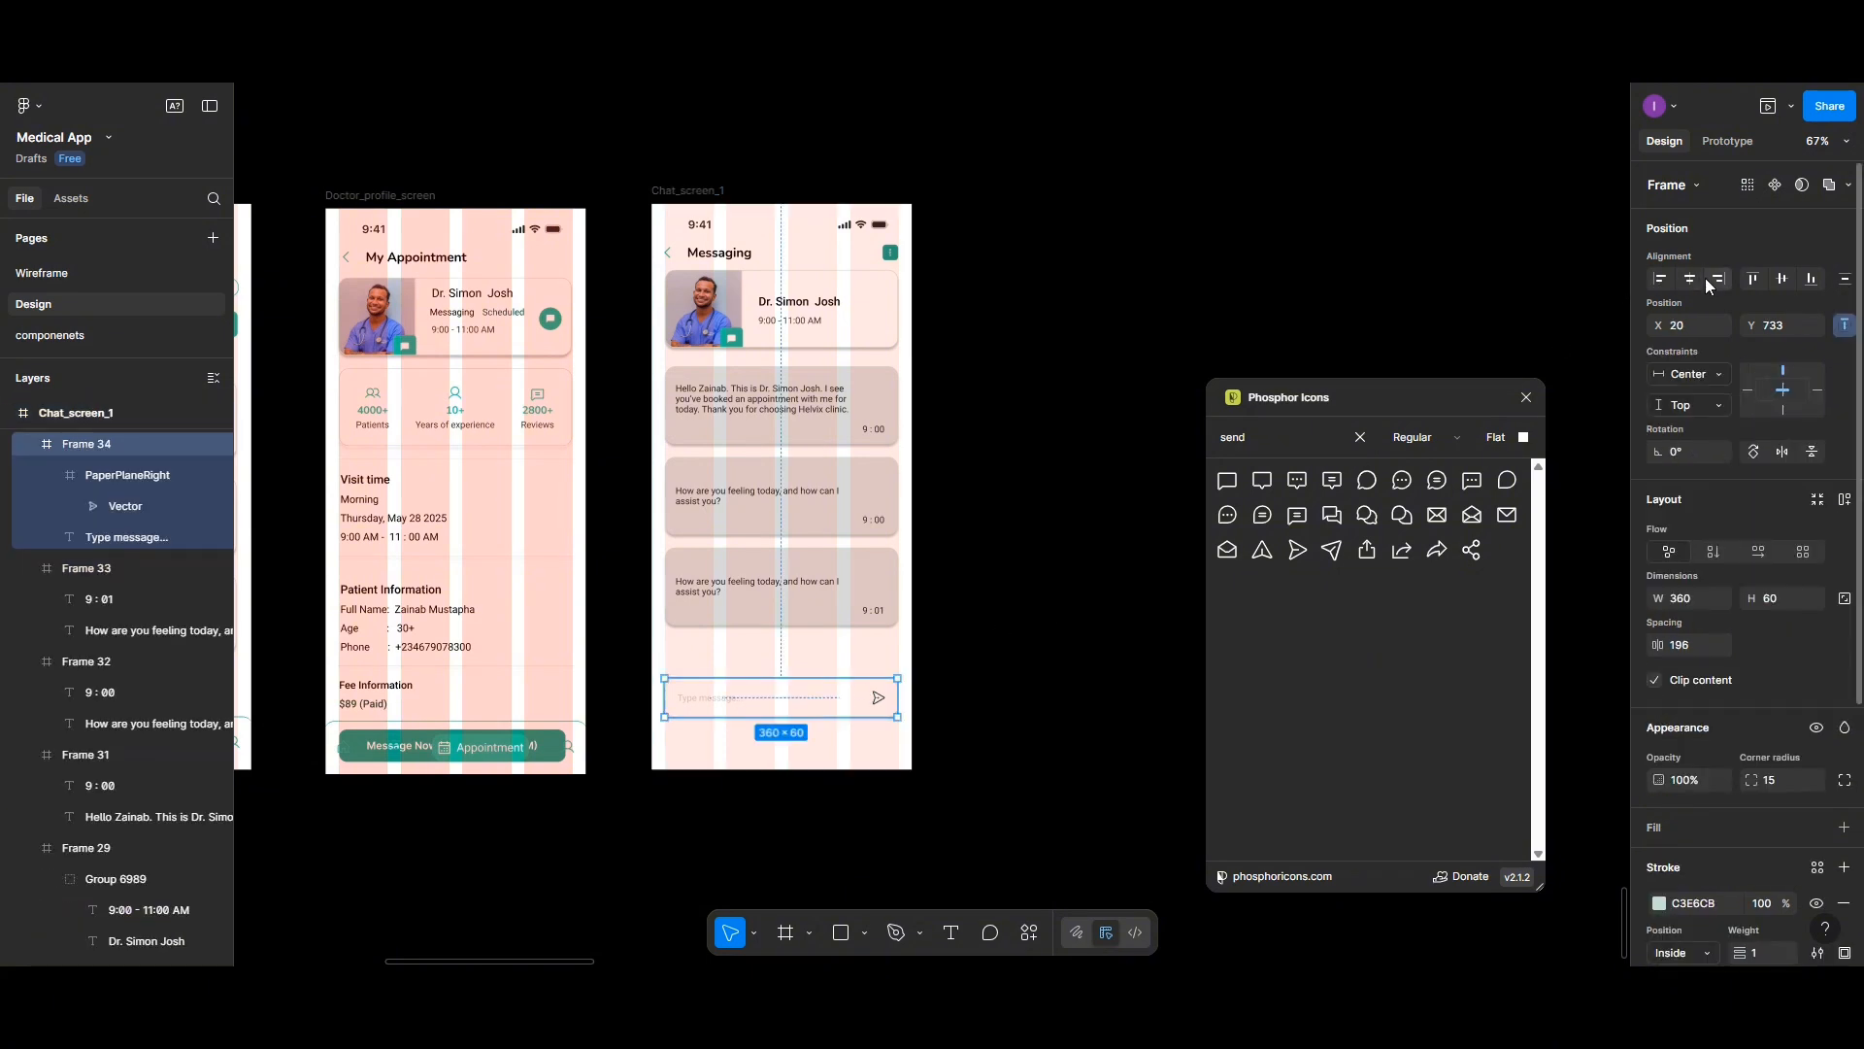
{"action": "left_click", "coordinate": [1699, 278]}
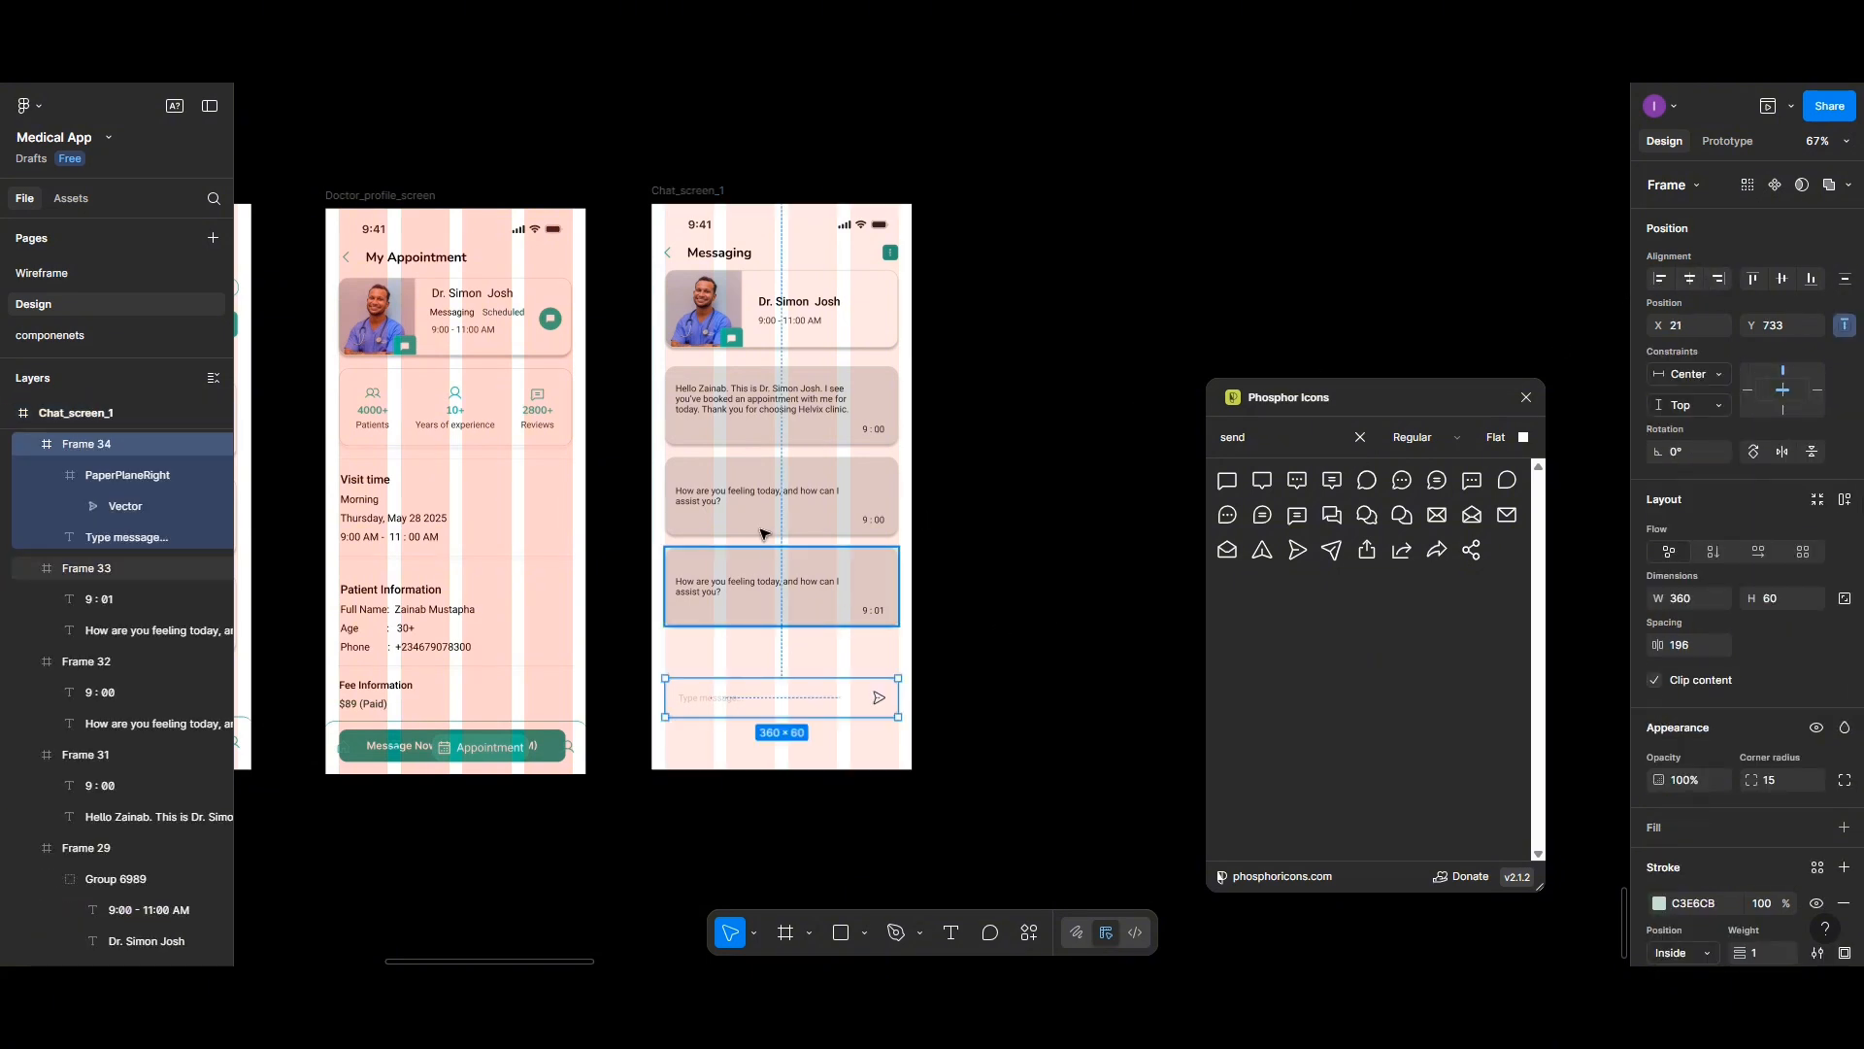
- Preview the finished chat screen, closing the icon plugin and moving the preview window aside
{"action": "left_click", "coordinate": [682, 191]}
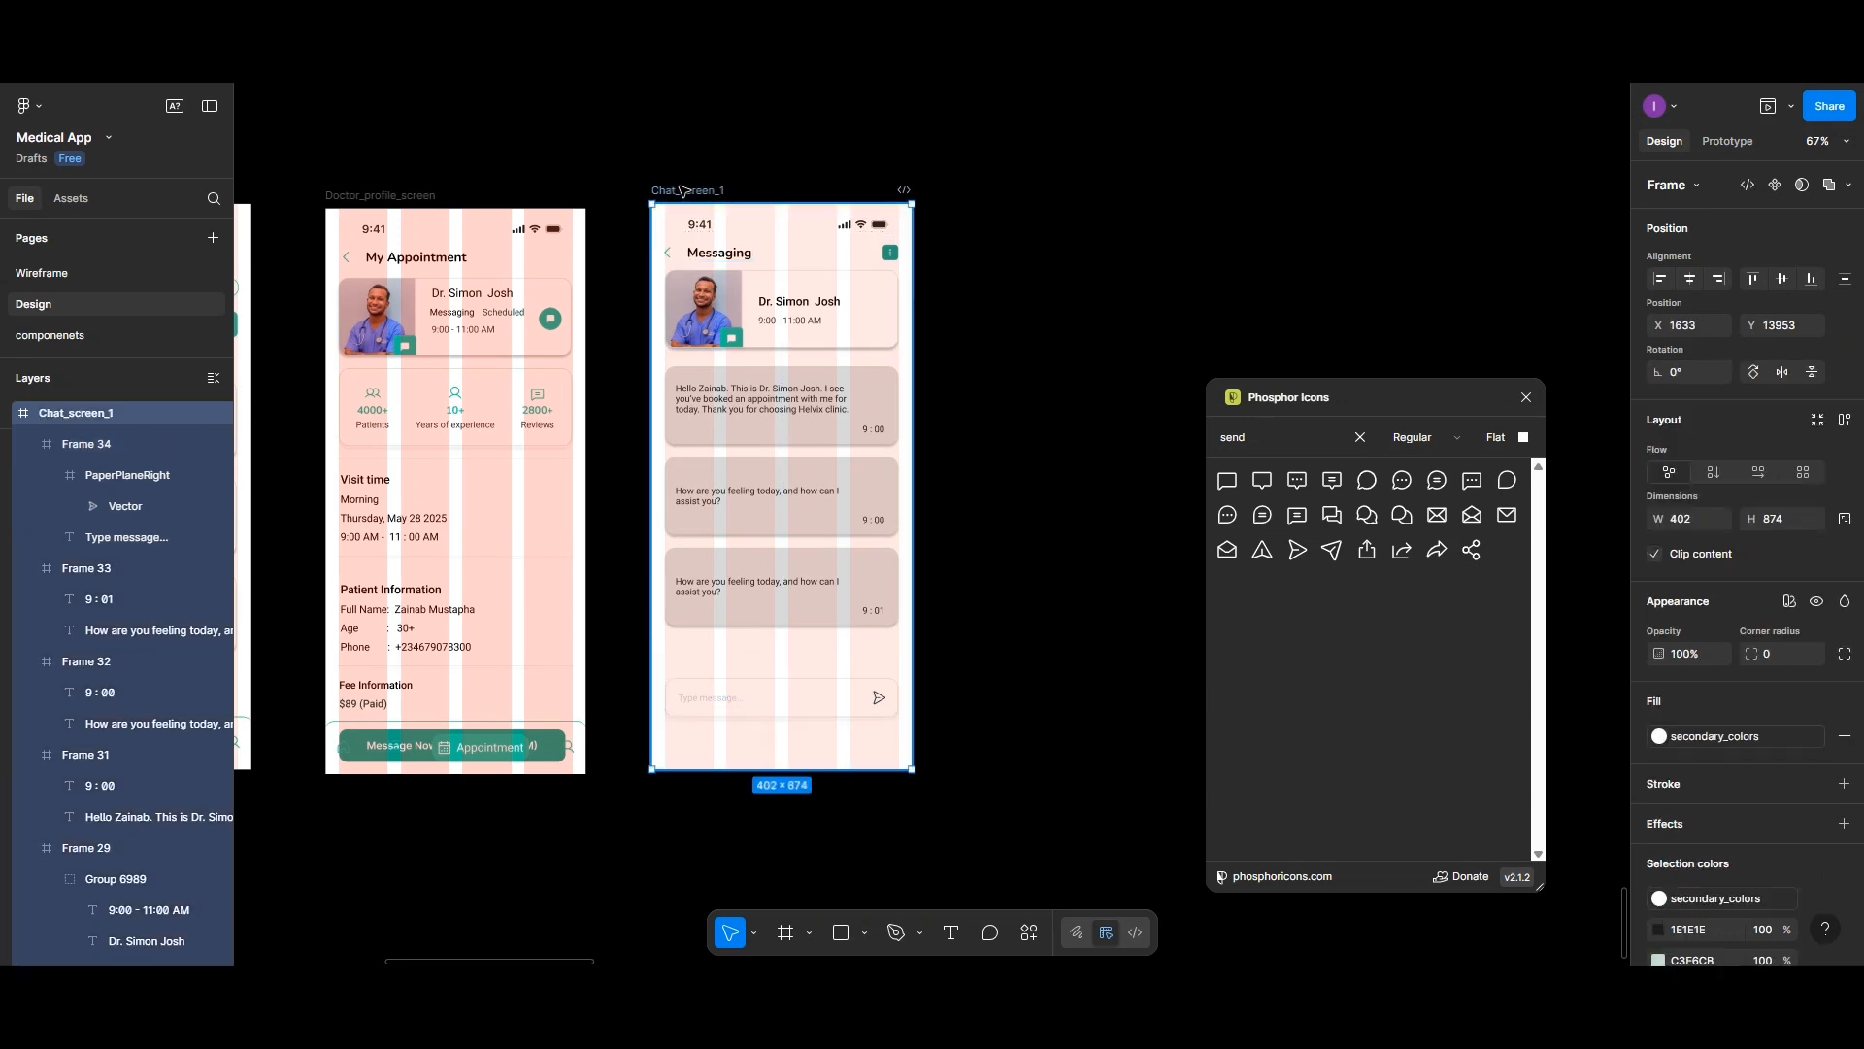
{"action": "left_click", "coordinate": [1767, 106]}
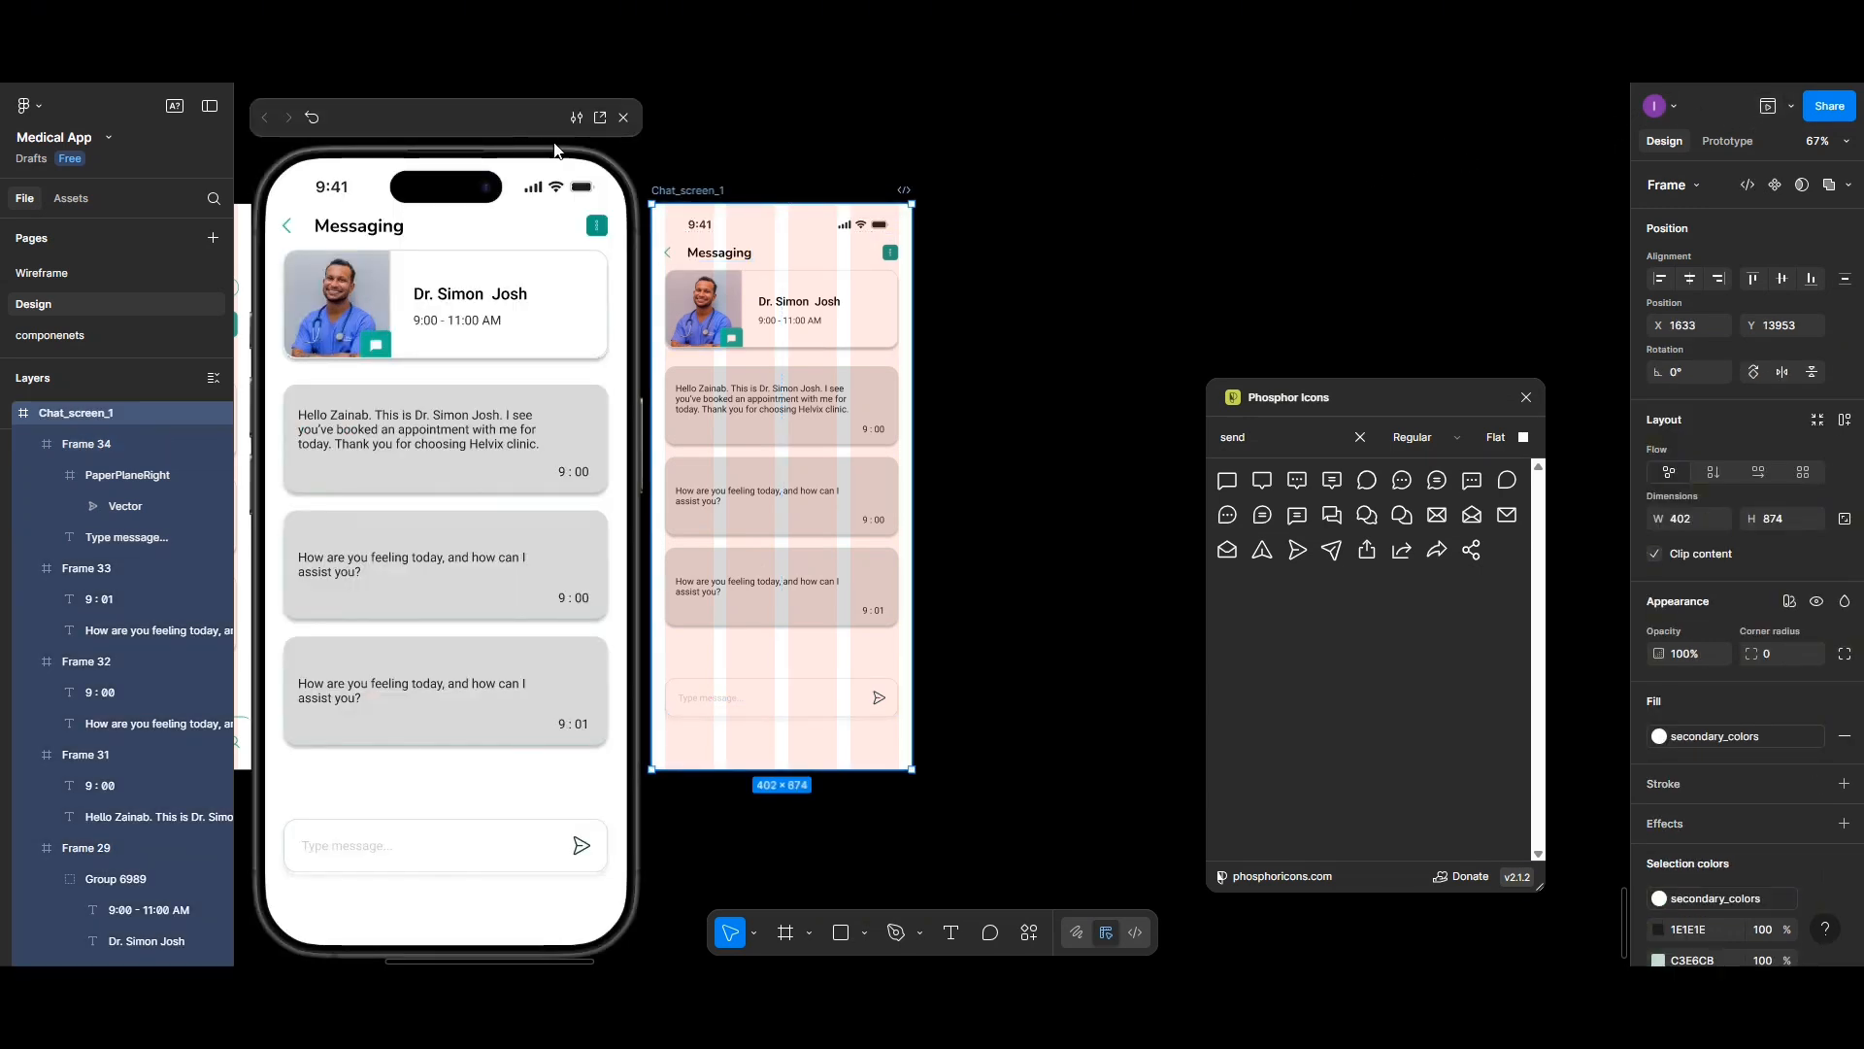
{"action": "left_click", "coordinate": [1526, 397]}
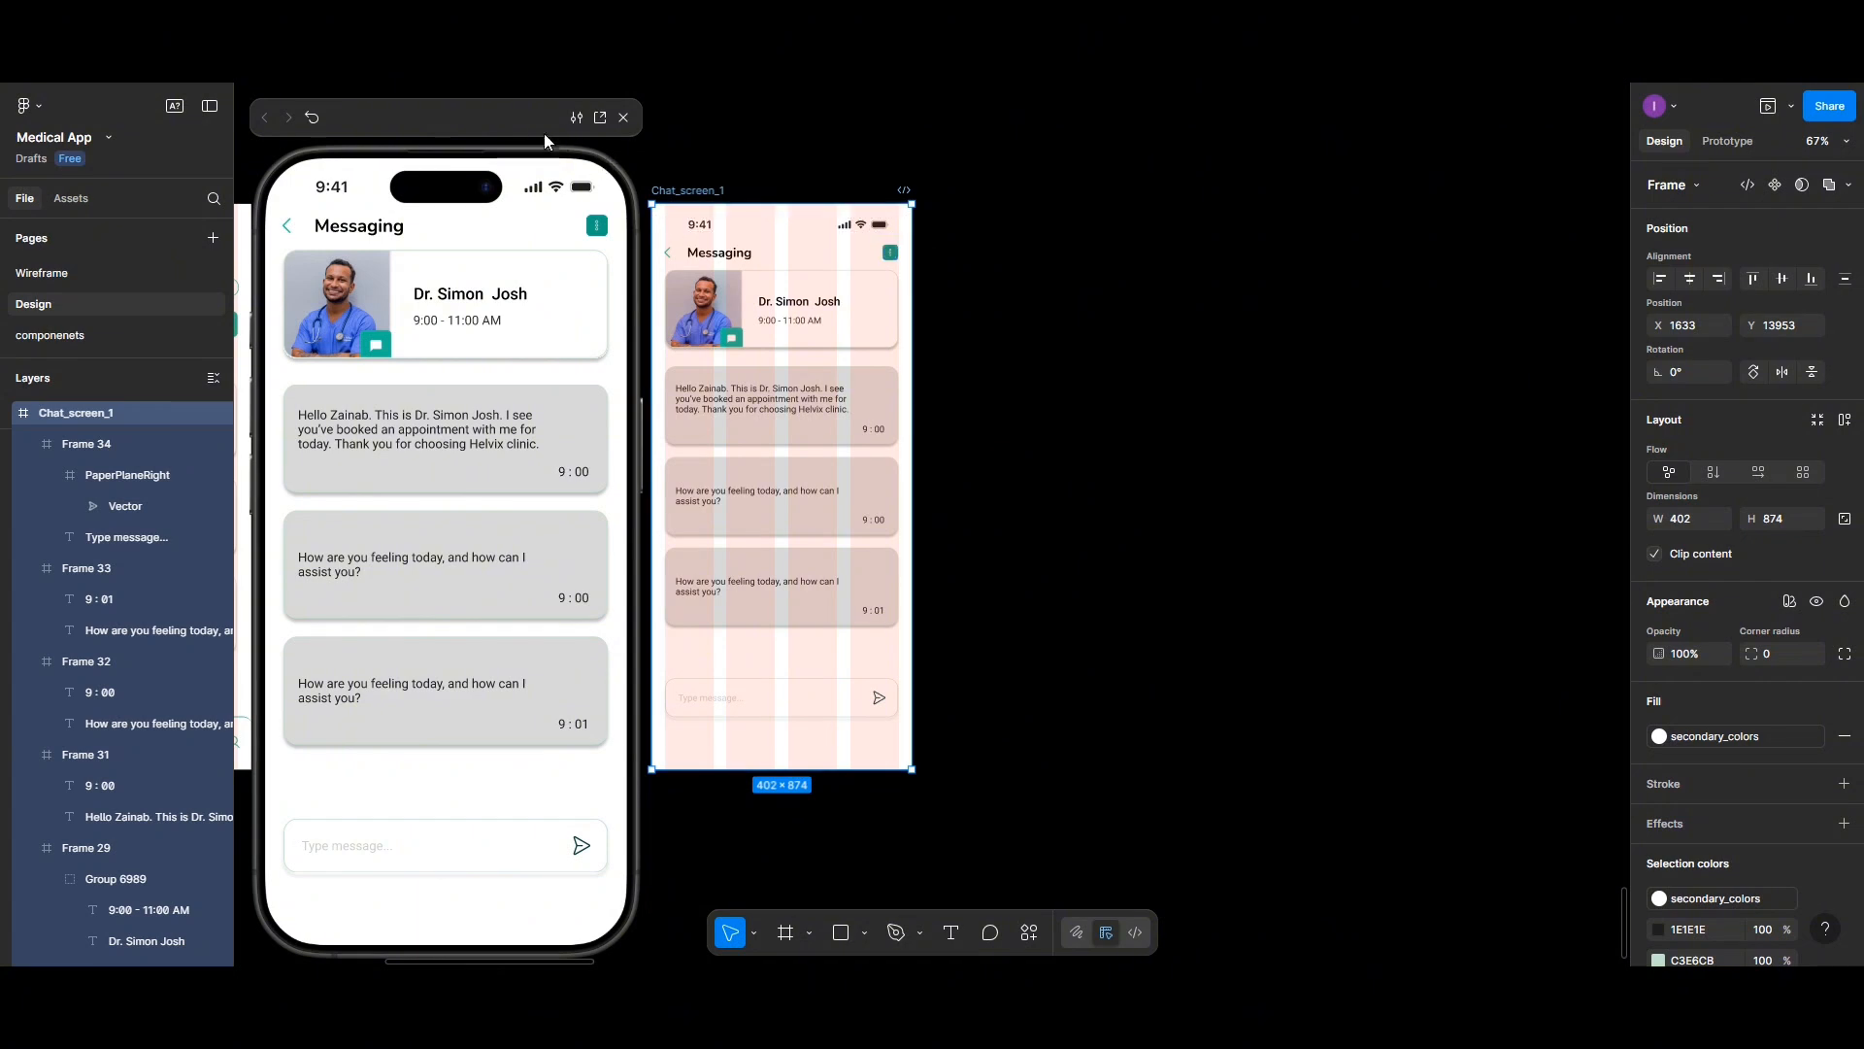
{"action": "left_click_drag", "start_coordinate": [615, 146], "coordinate": [1128, 132]}
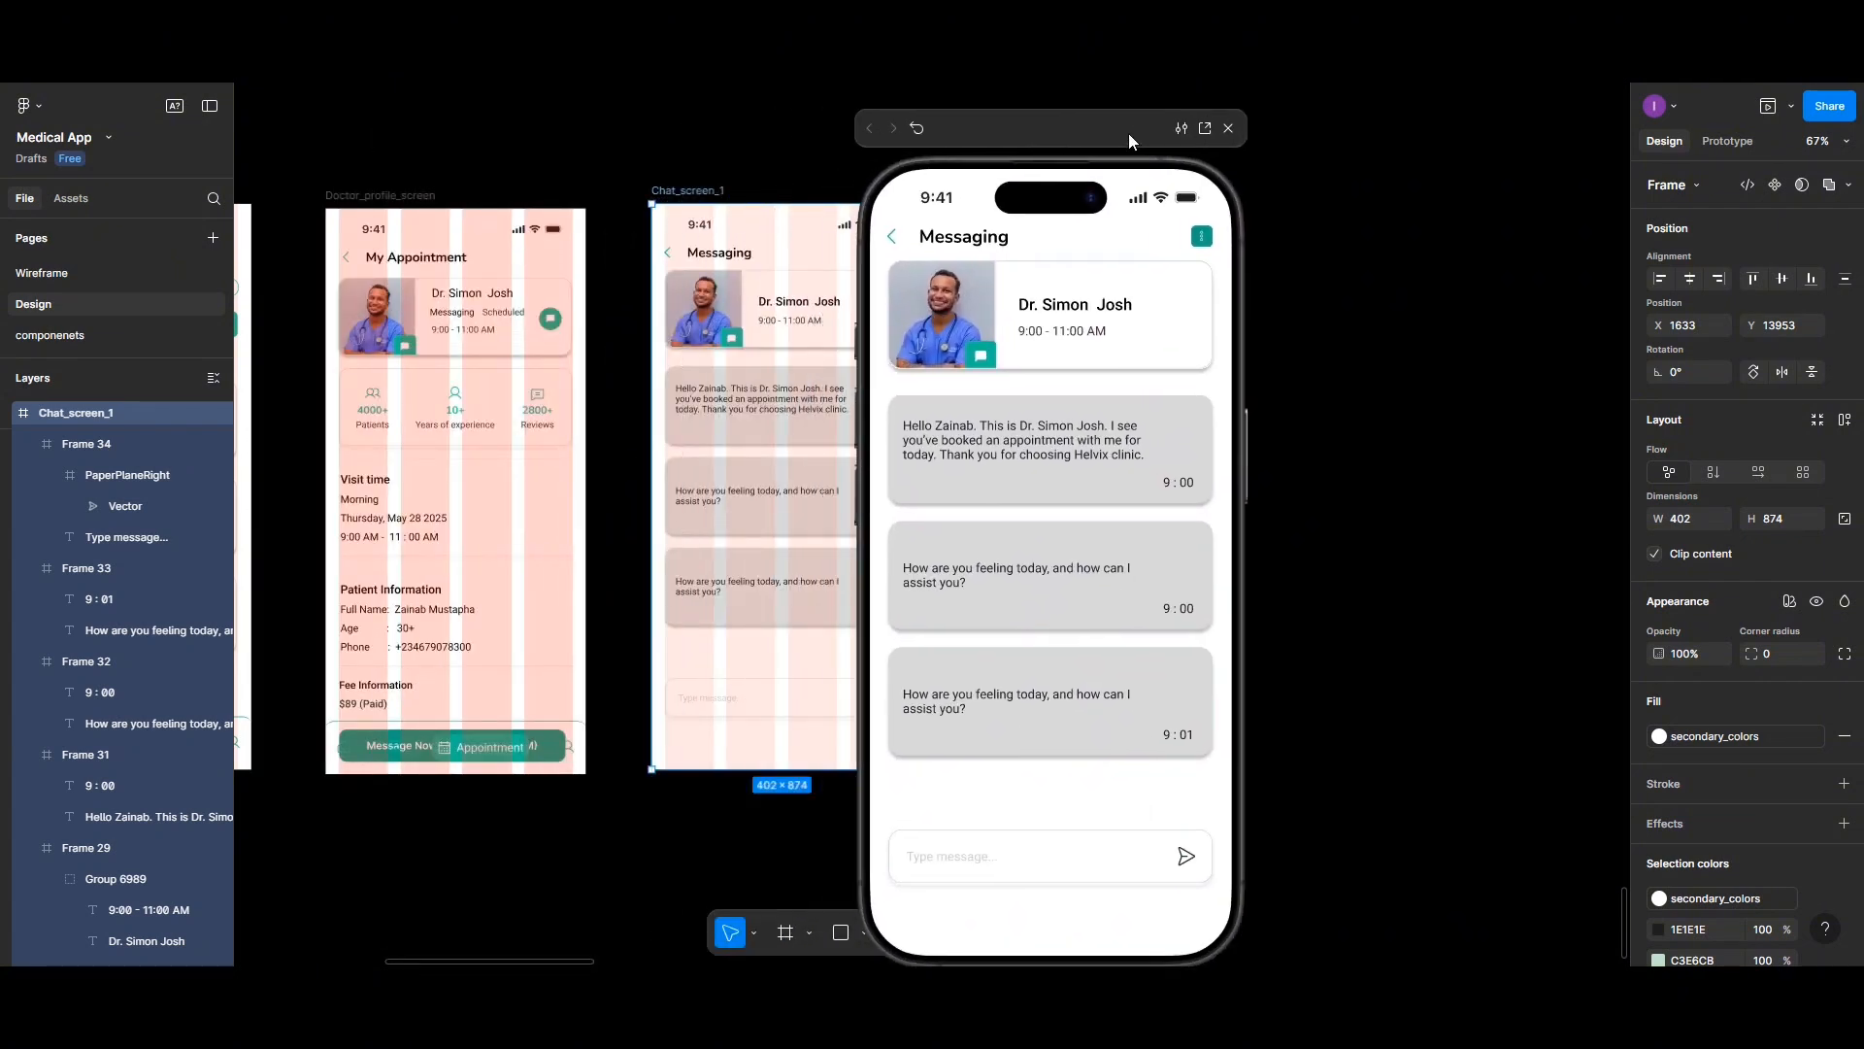